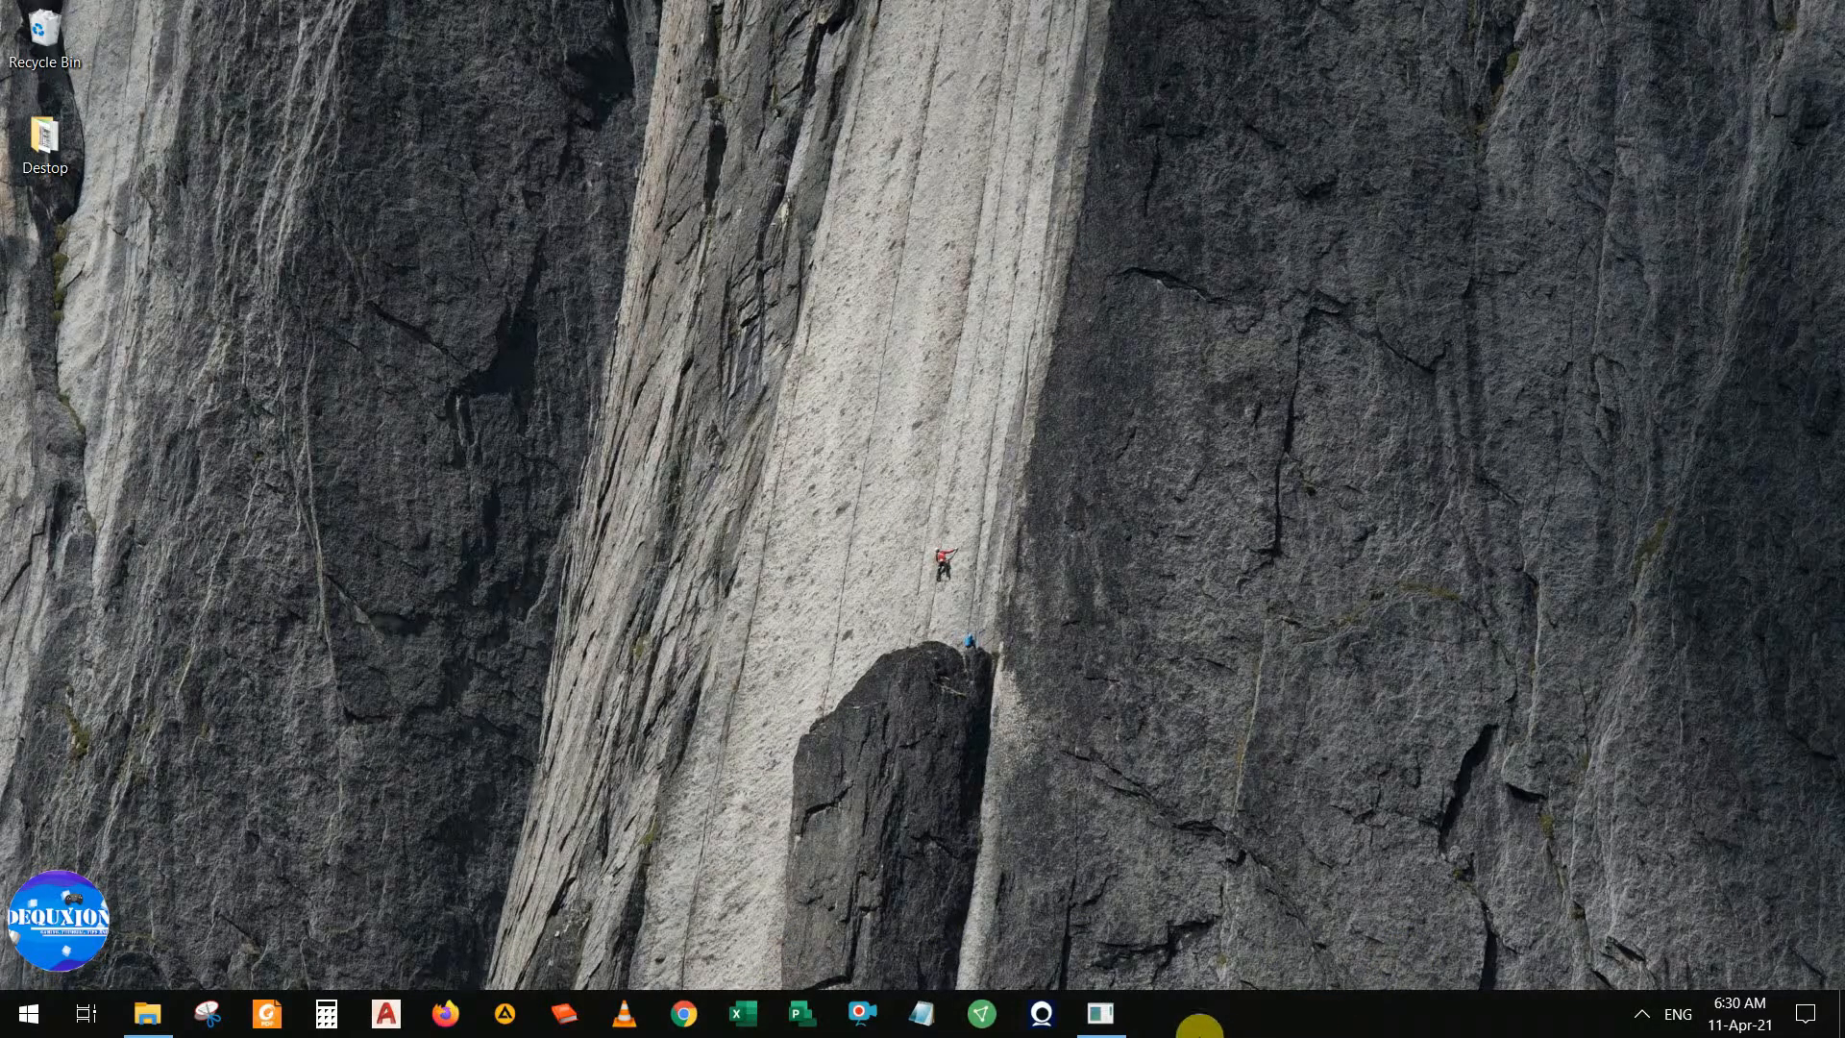
Launch Microsoft Project, create a blank project and maximize its window
right_click(802, 1028)
click(1063, 901)
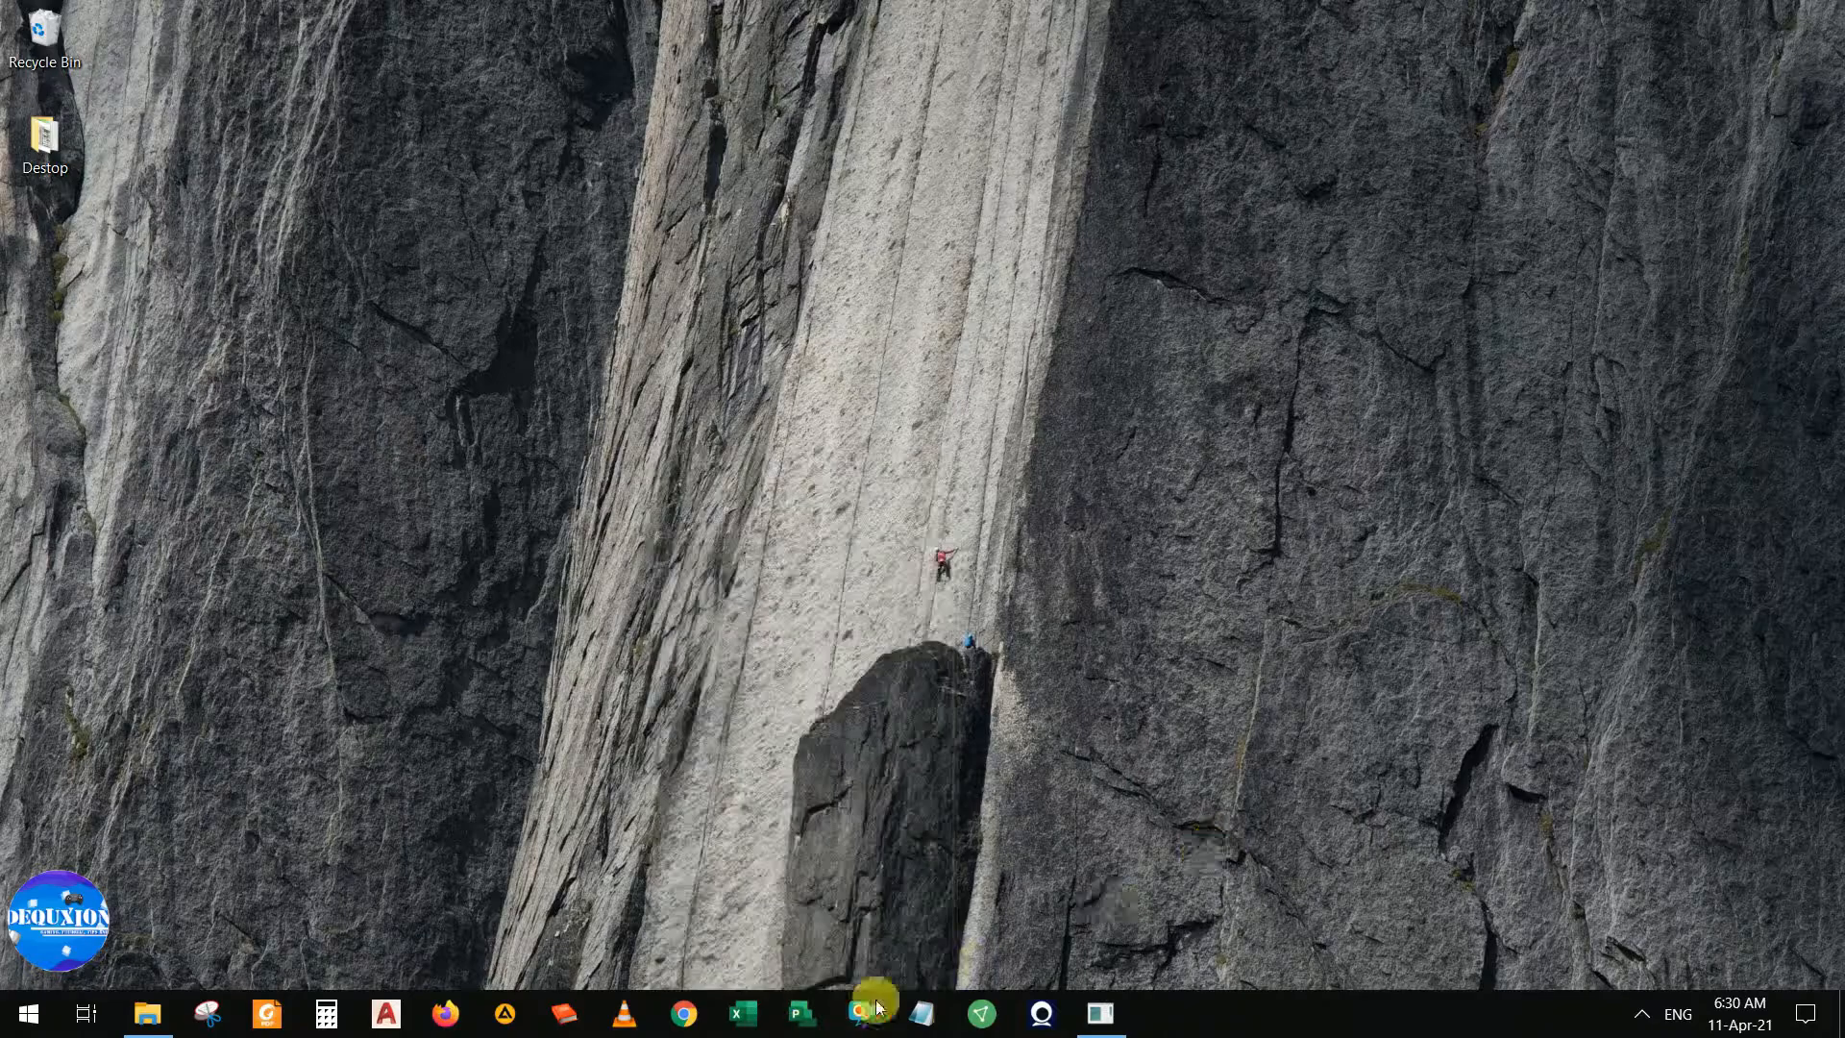
click(804, 1023)
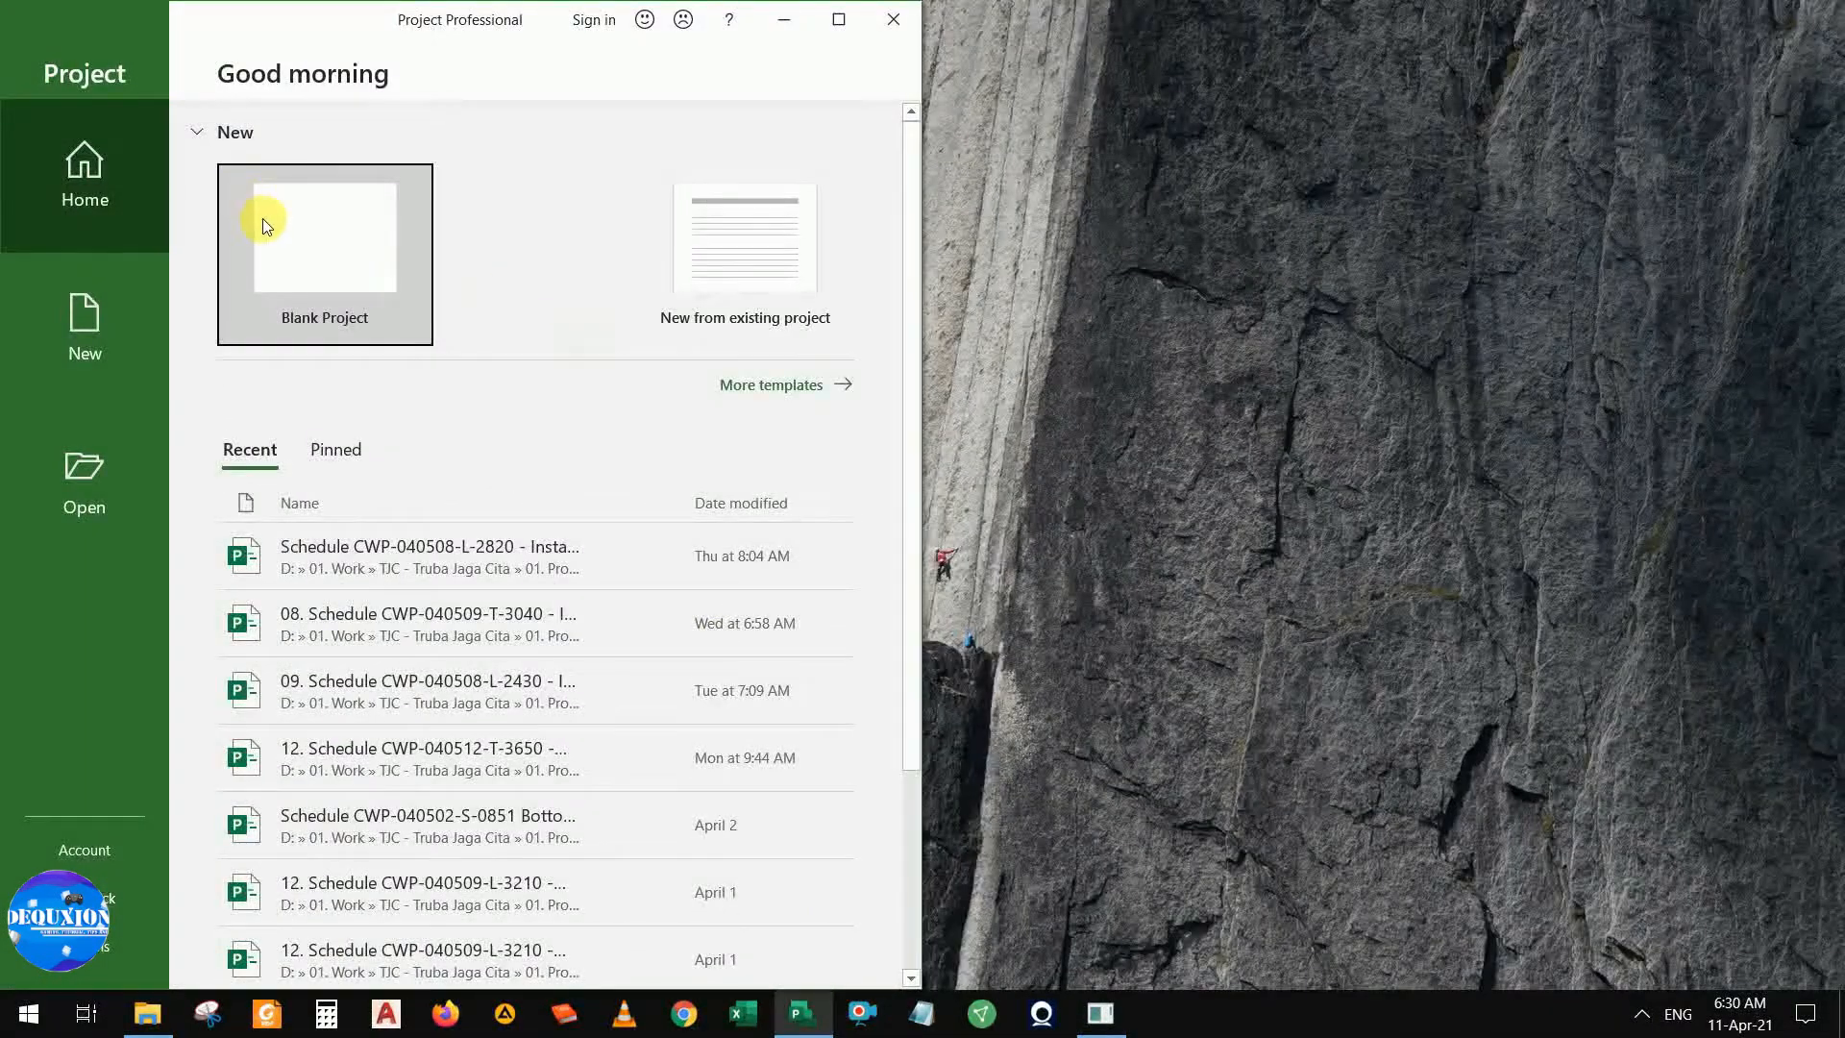
click(263, 219)
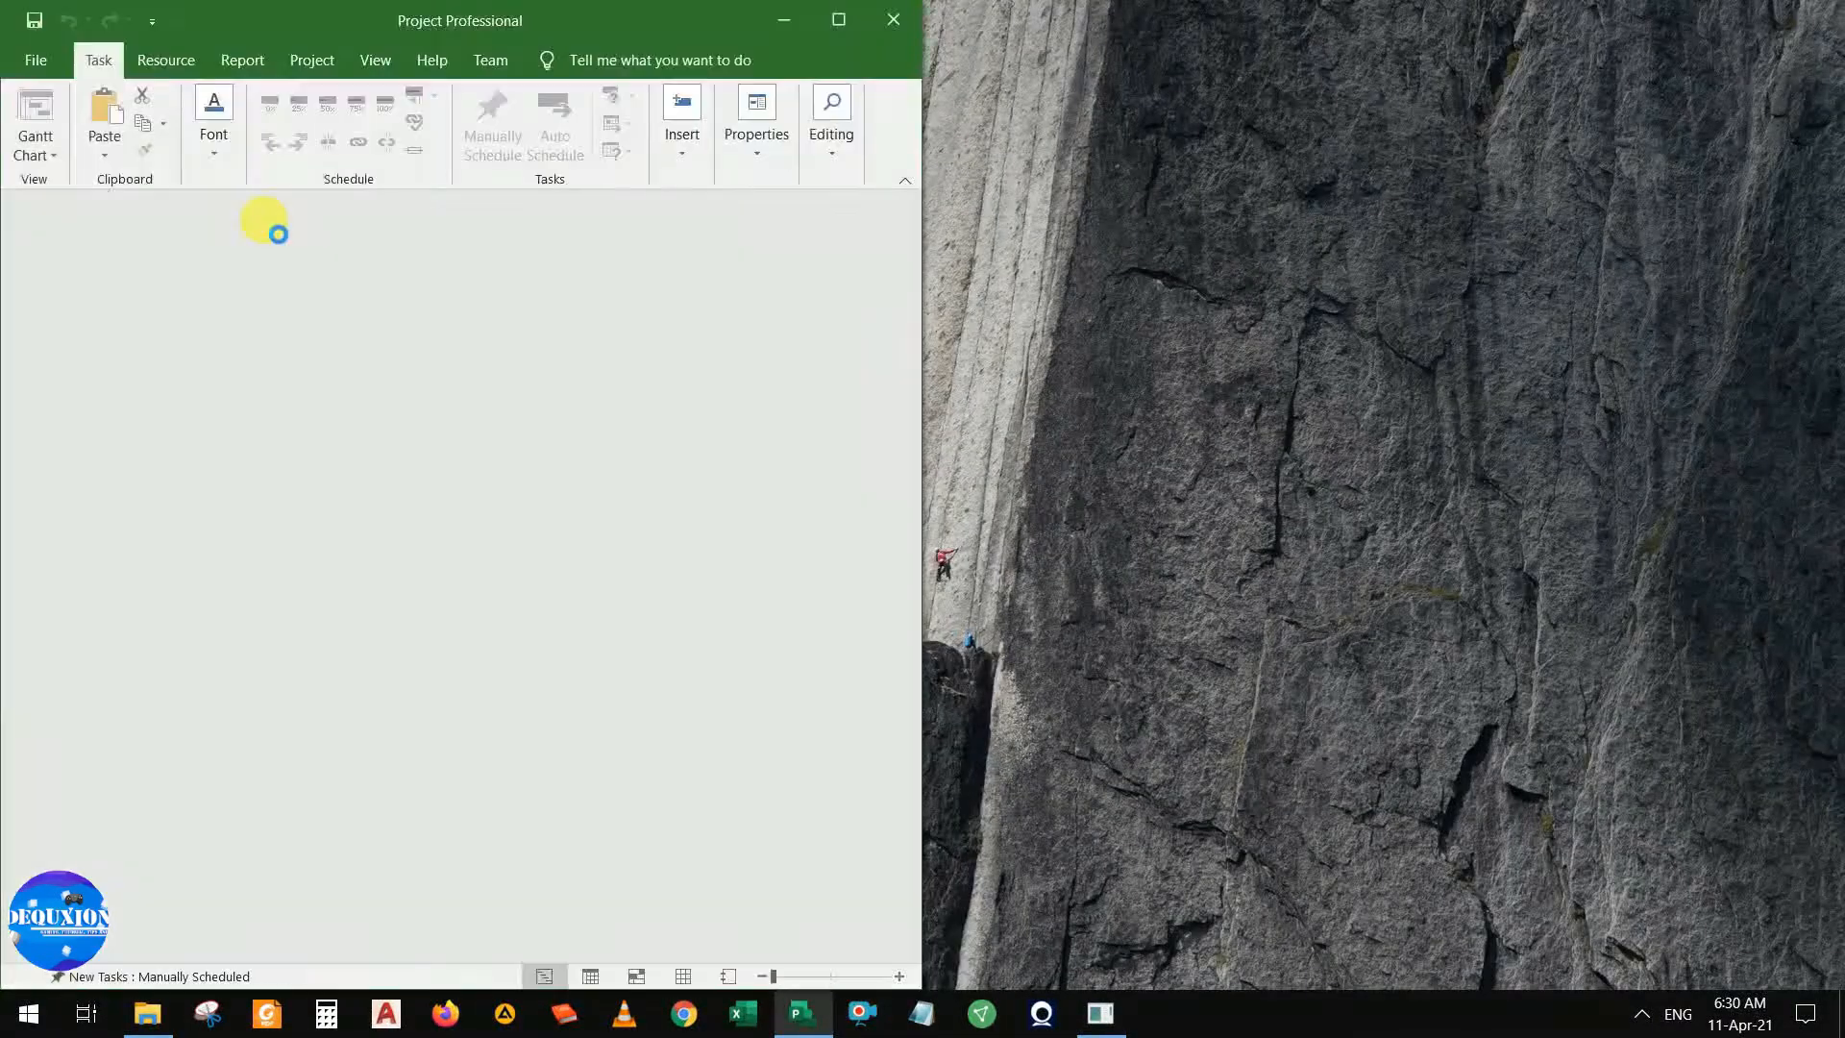
click(838, 19)
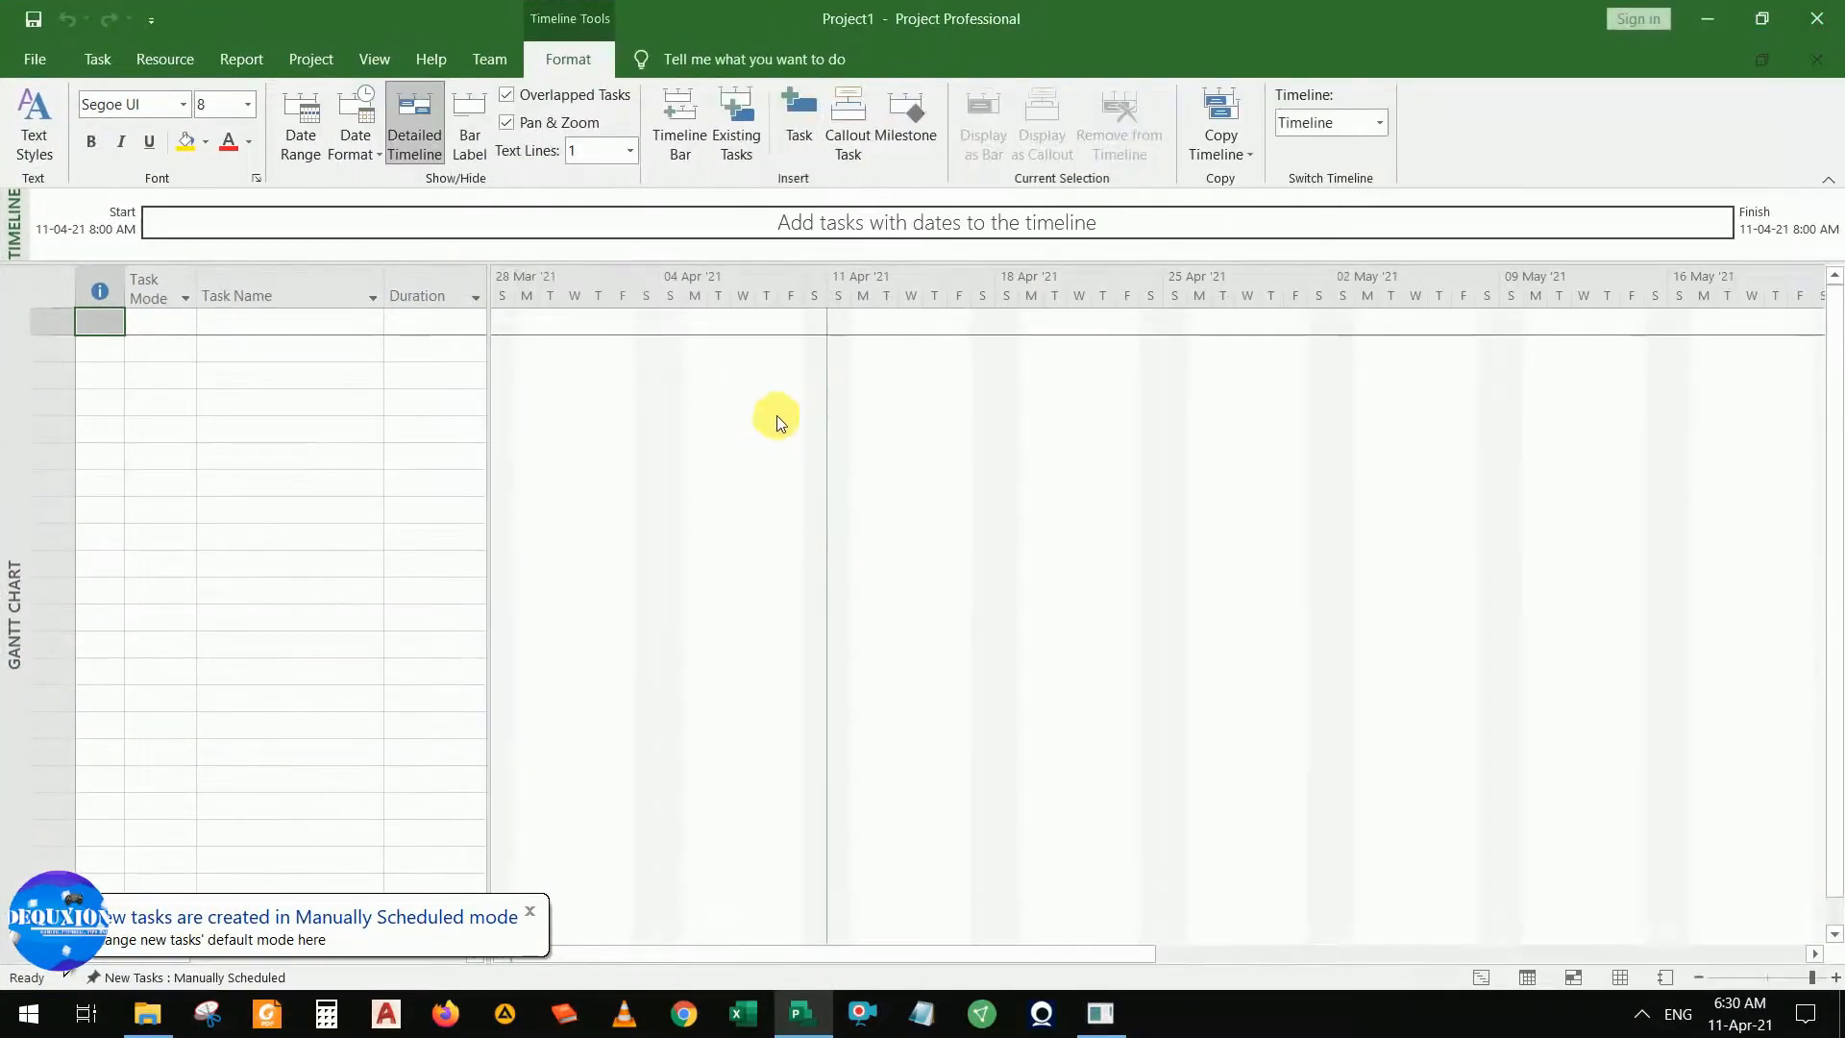
Widen the Gantt Chart's task table until the Resource Names column is fully shown
drag(486, 499, 961, 516)
key(ctrl+z)
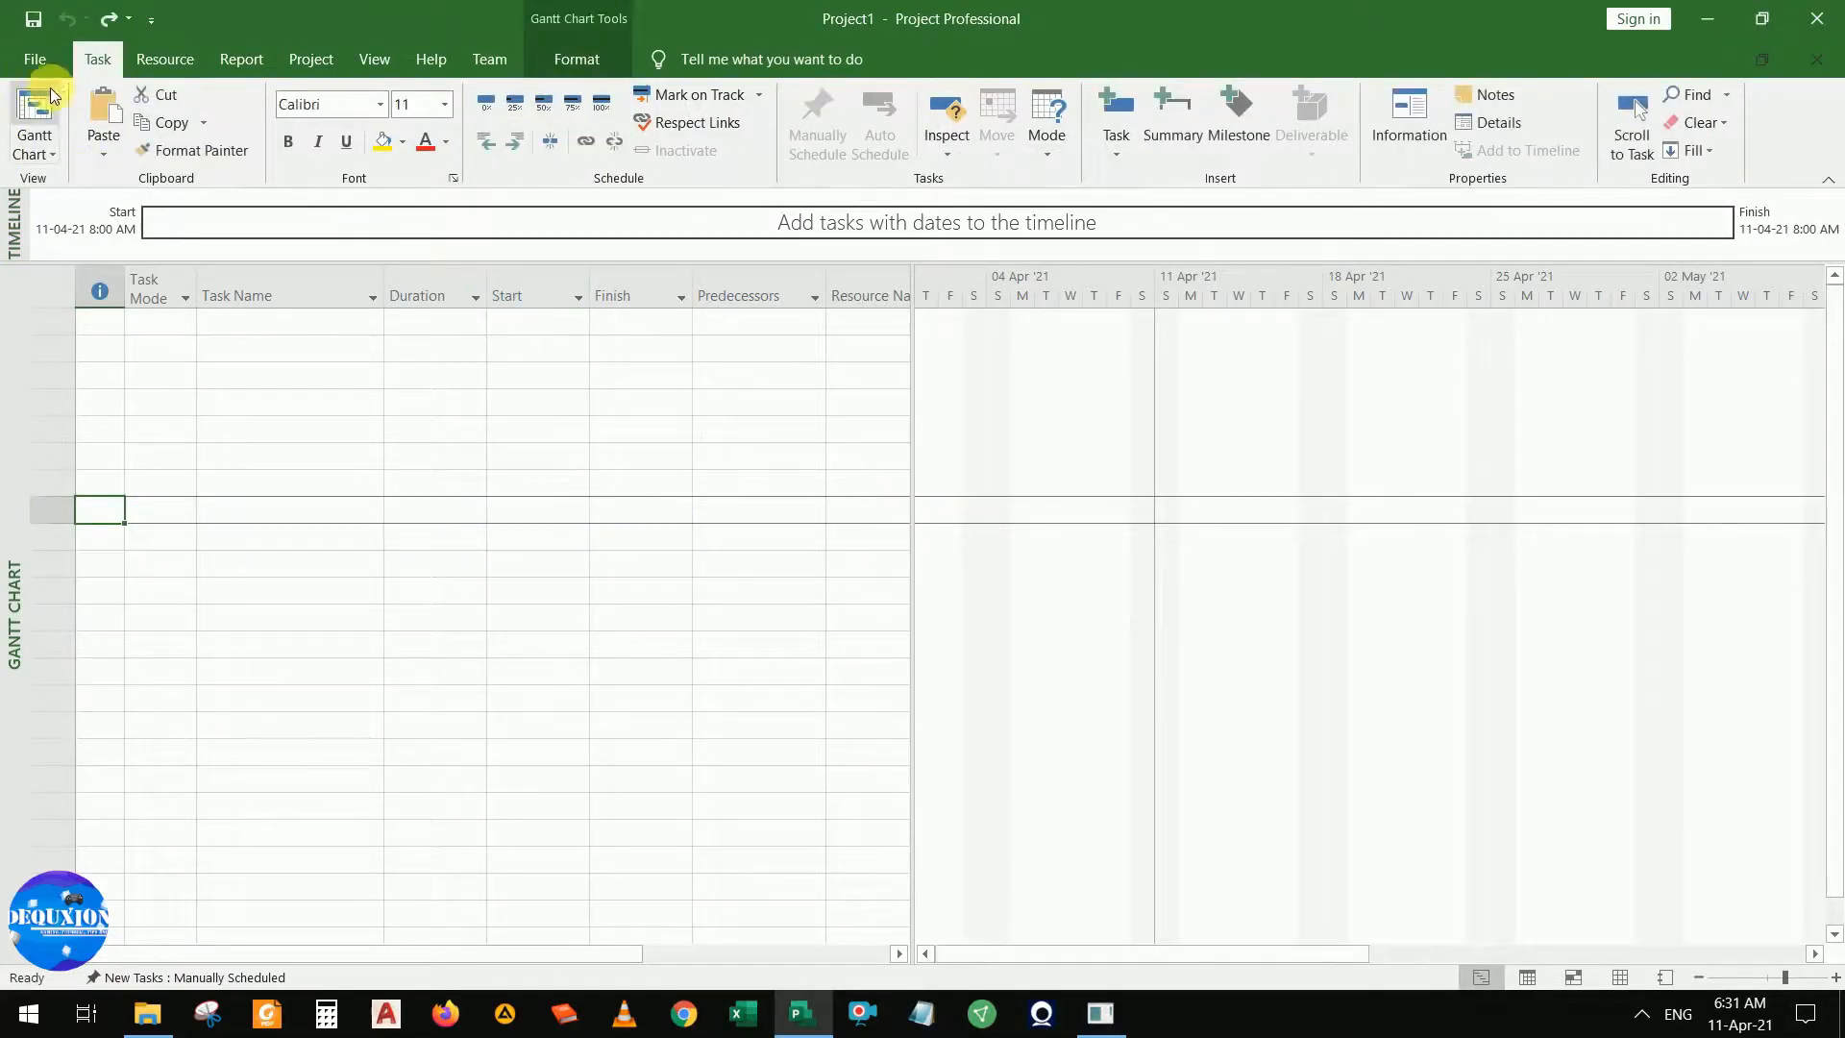
click(29, 114)
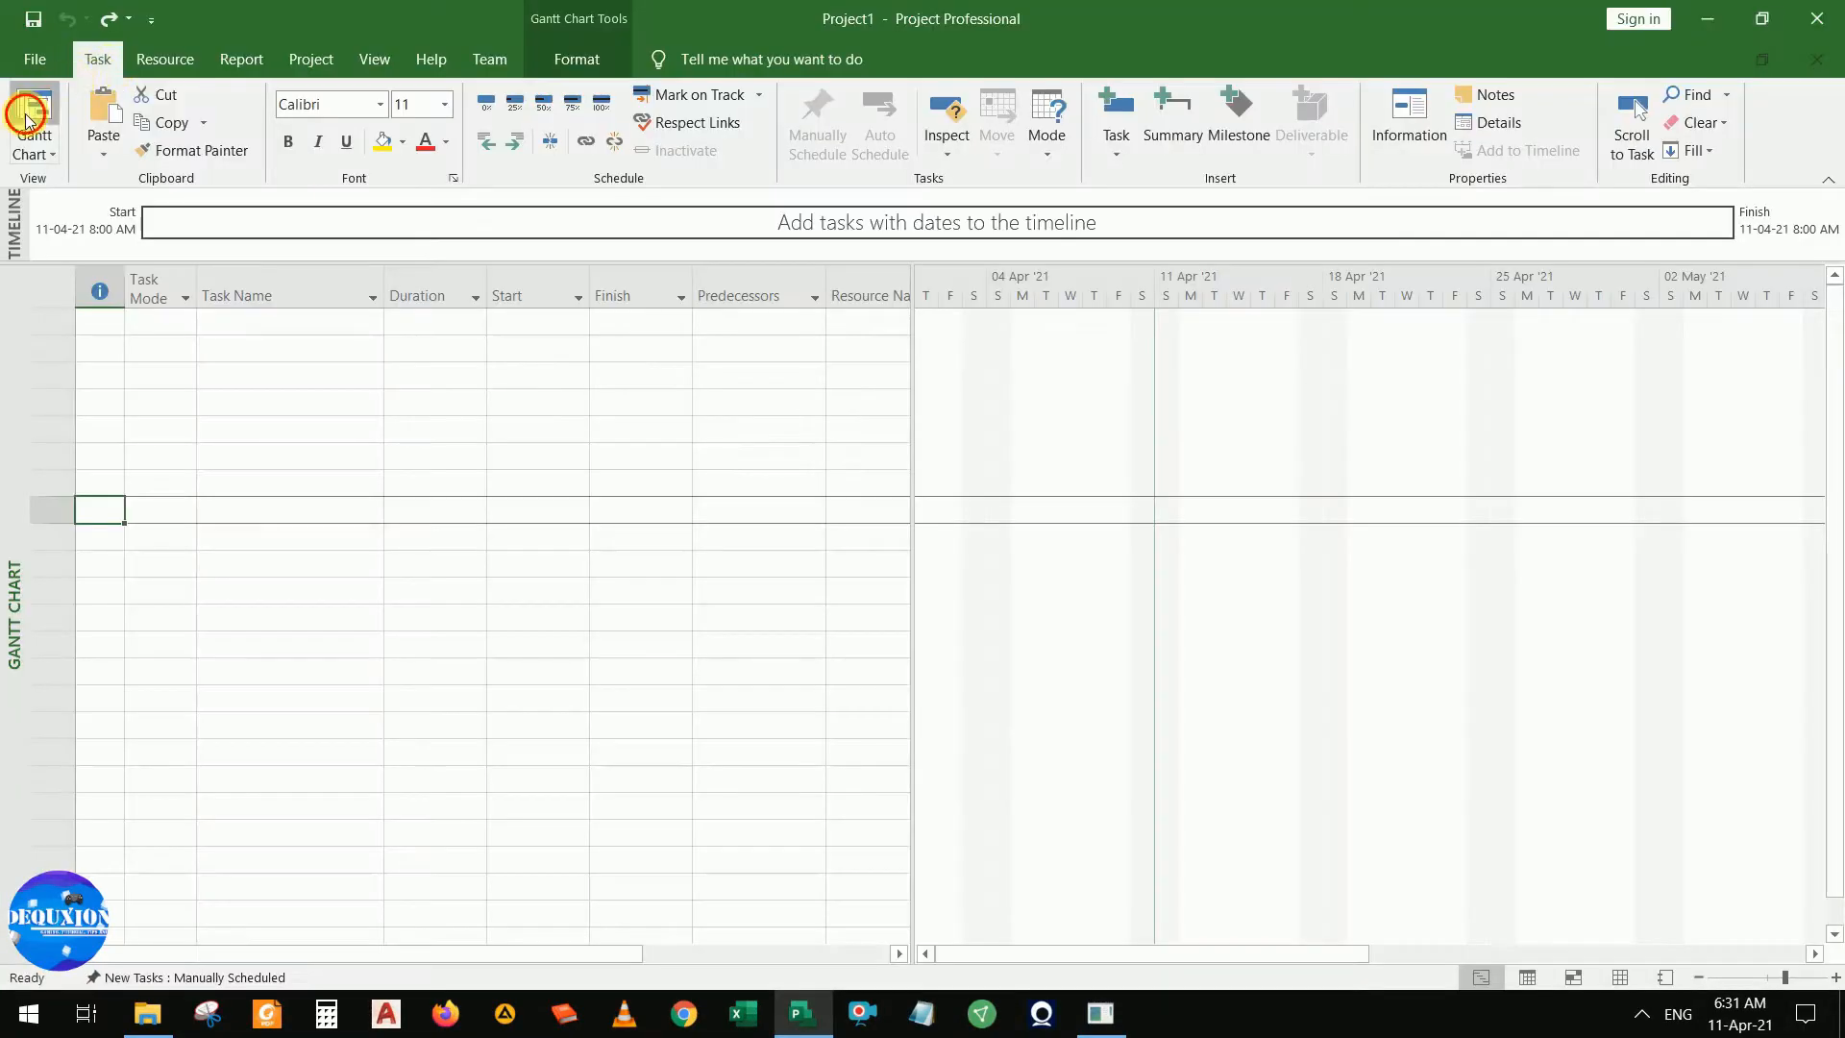
click(29, 113)
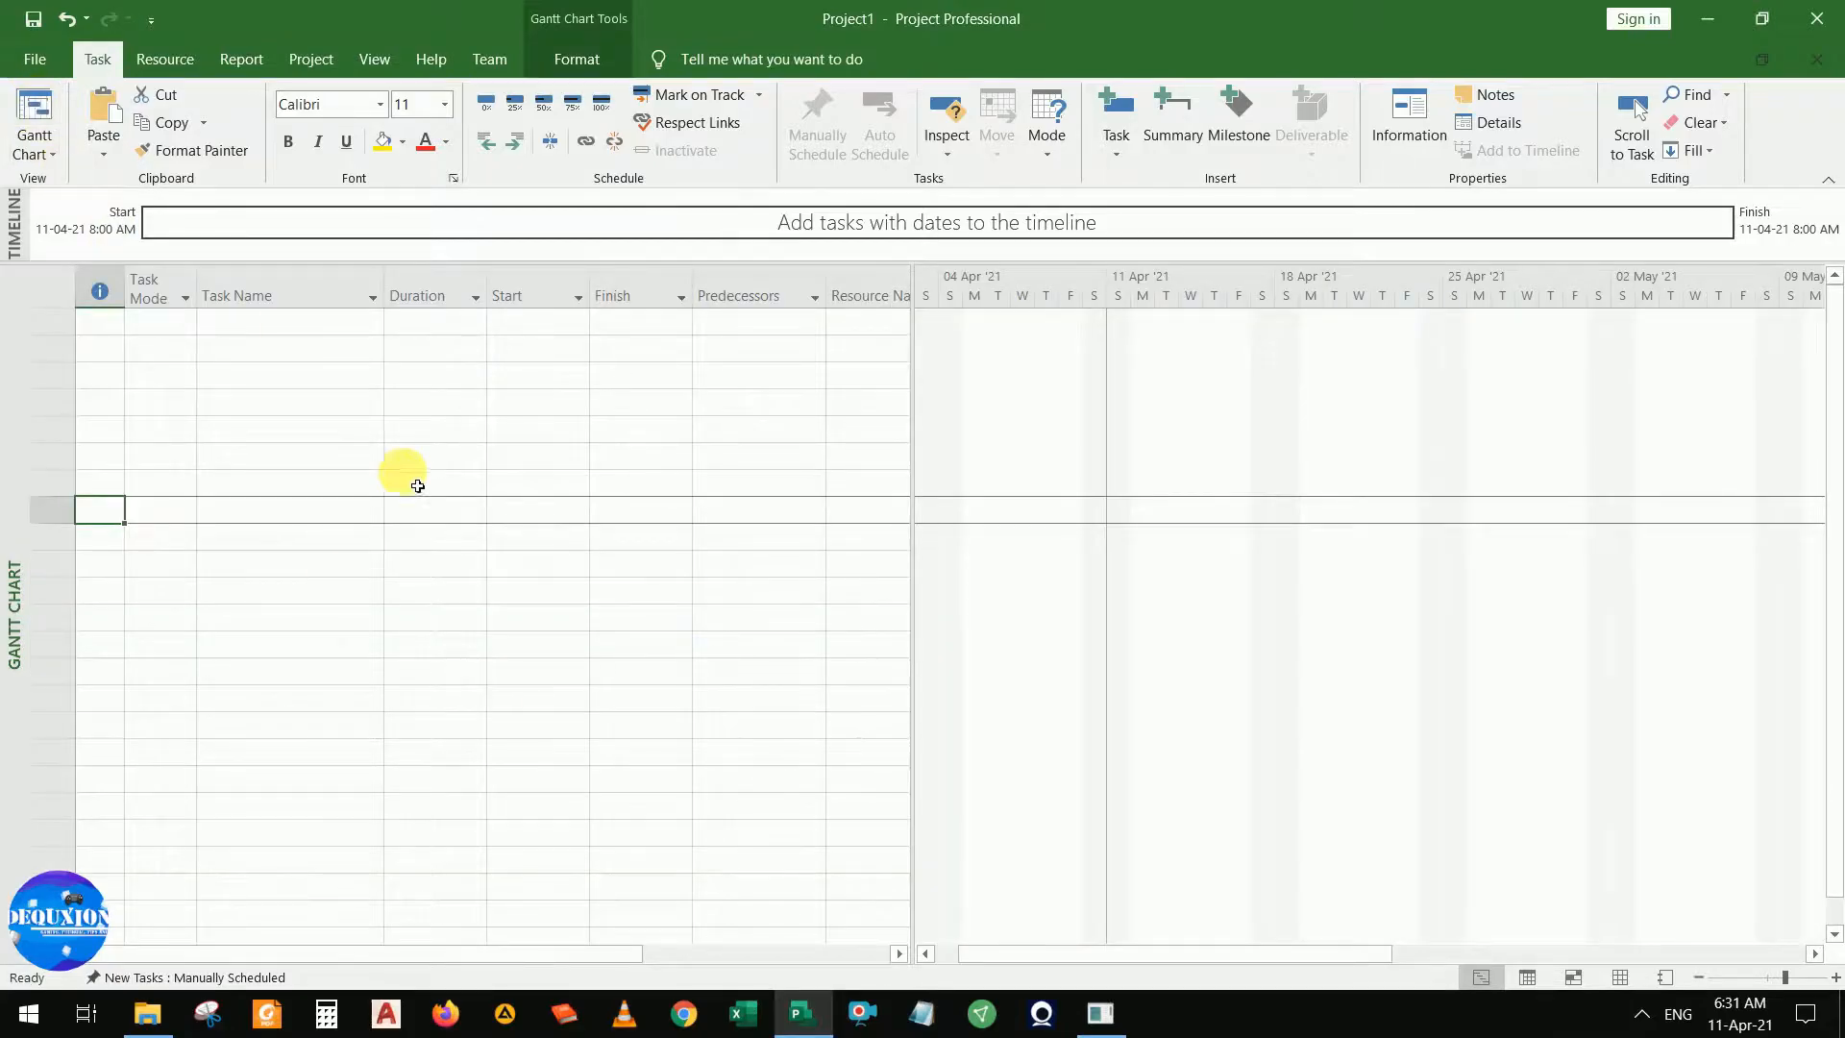
drag(913, 652, 1006, 654)
Look through the available project views and the task, resource and report commands
click(29, 153)
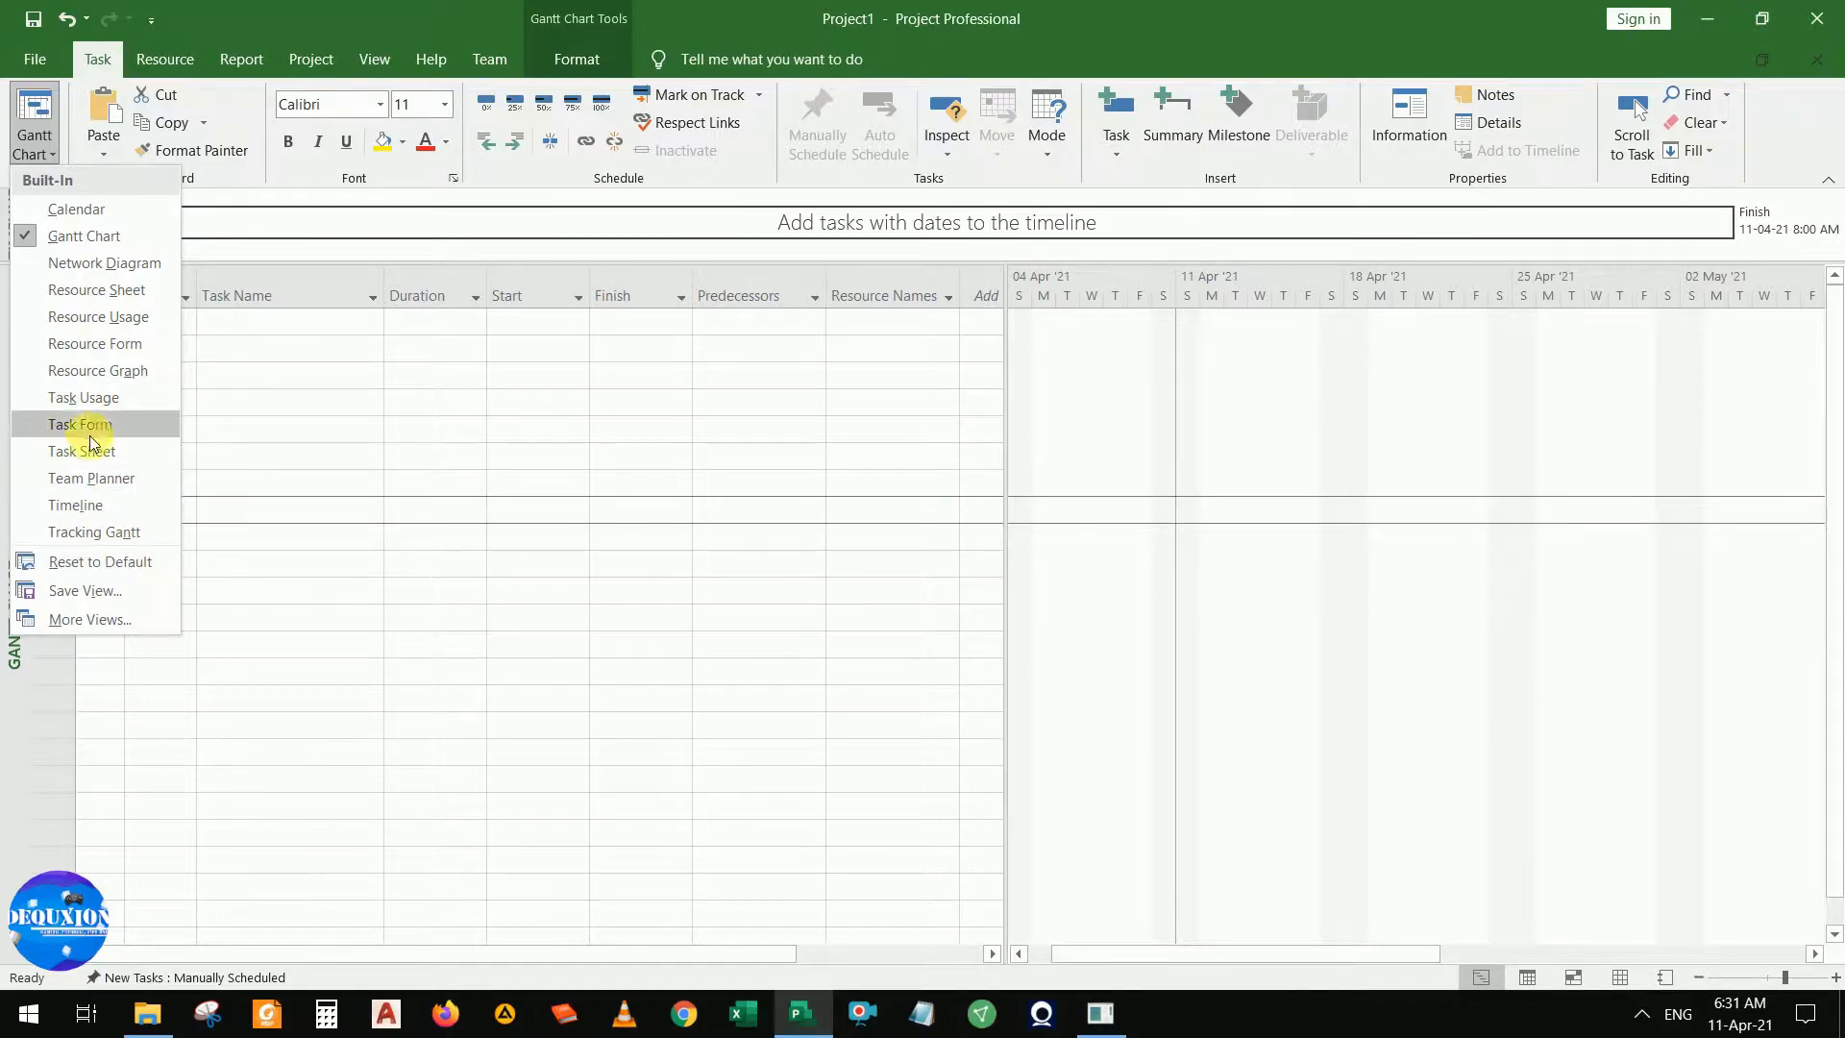
click(35, 149)
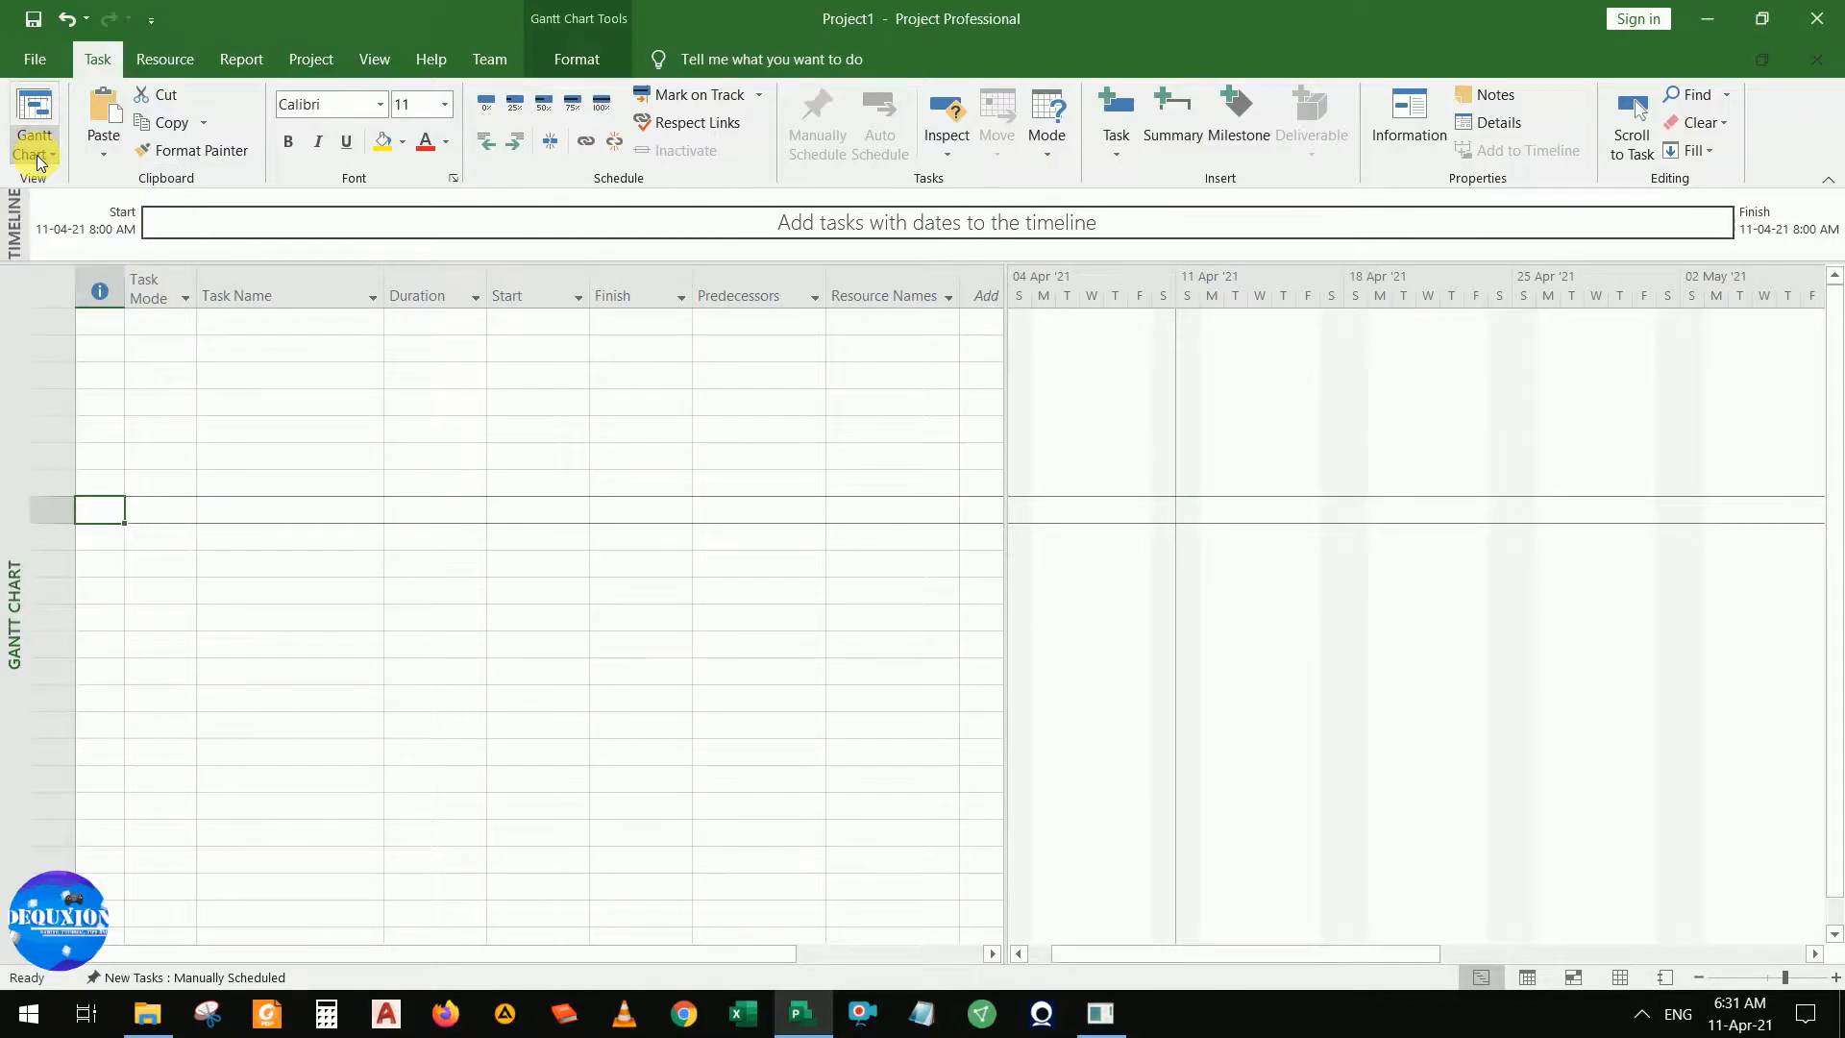
click(175, 65)
click(92, 63)
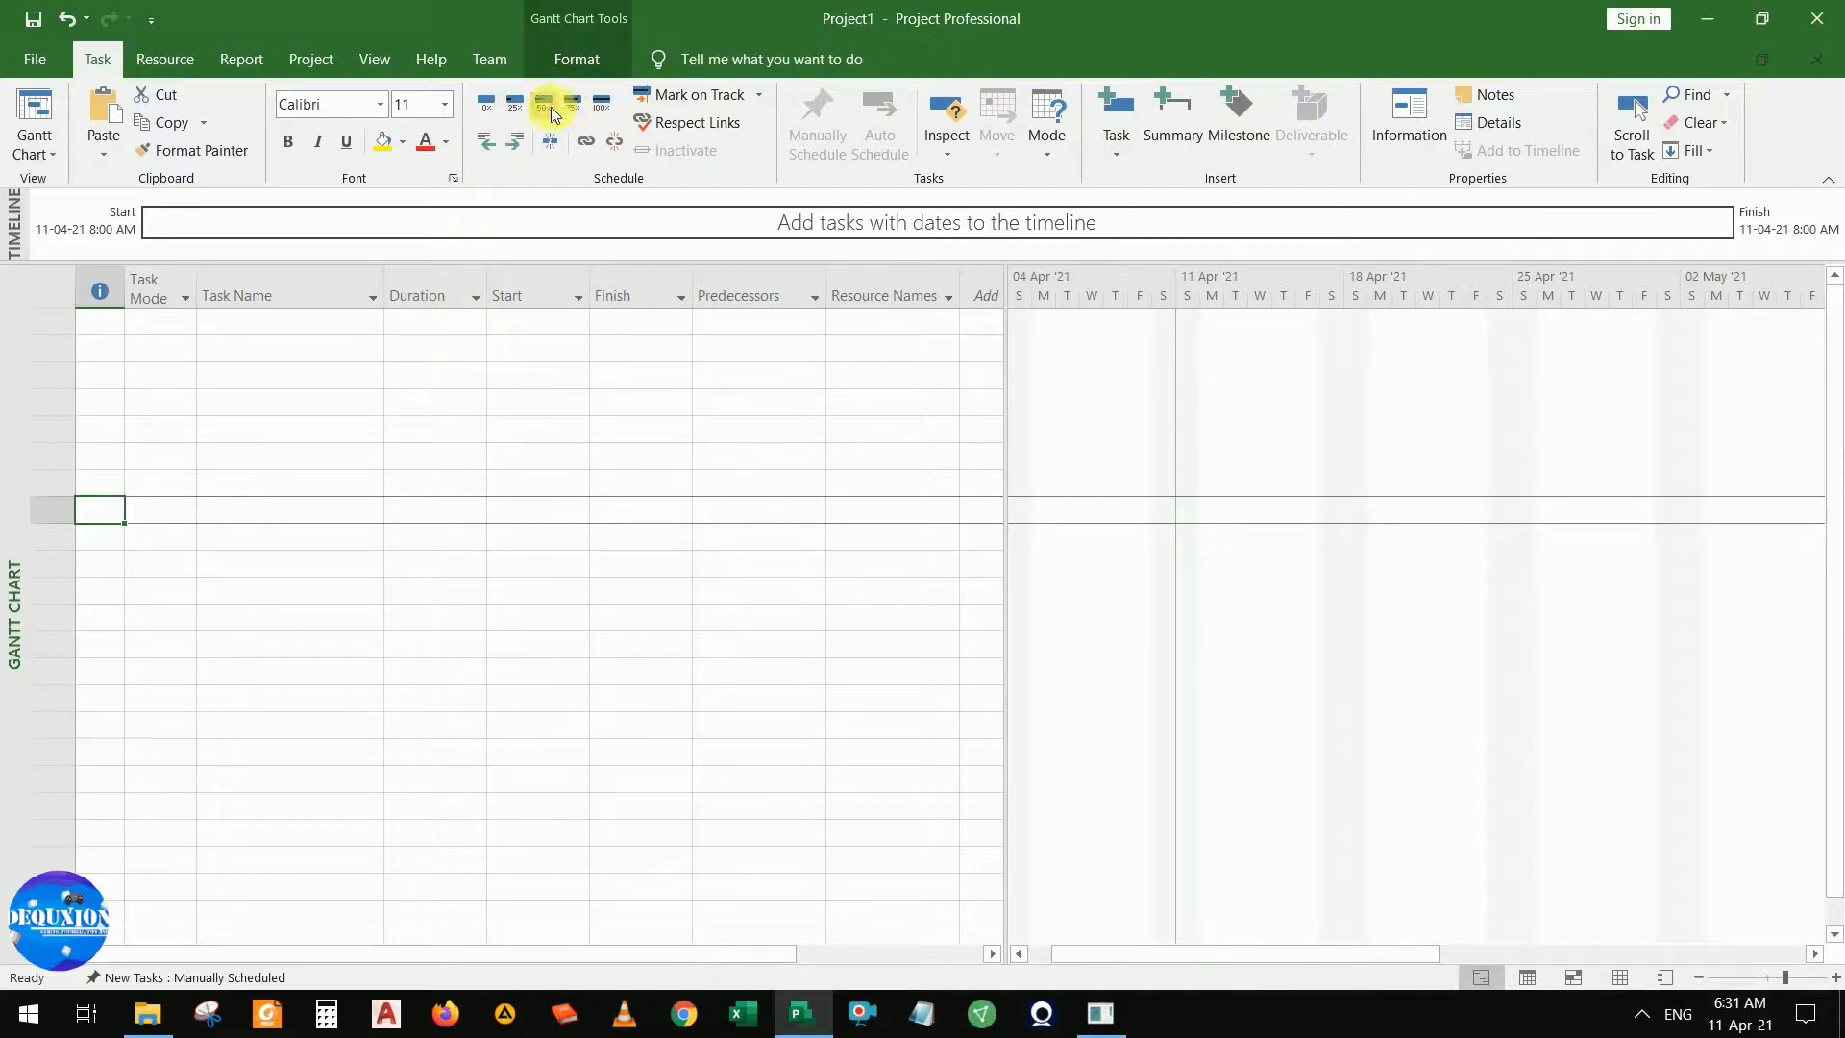
click(947, 149)
click(939, 150)
click(1050, 148)
click(1057, 149)
click(176, 61)
click(241, 59)
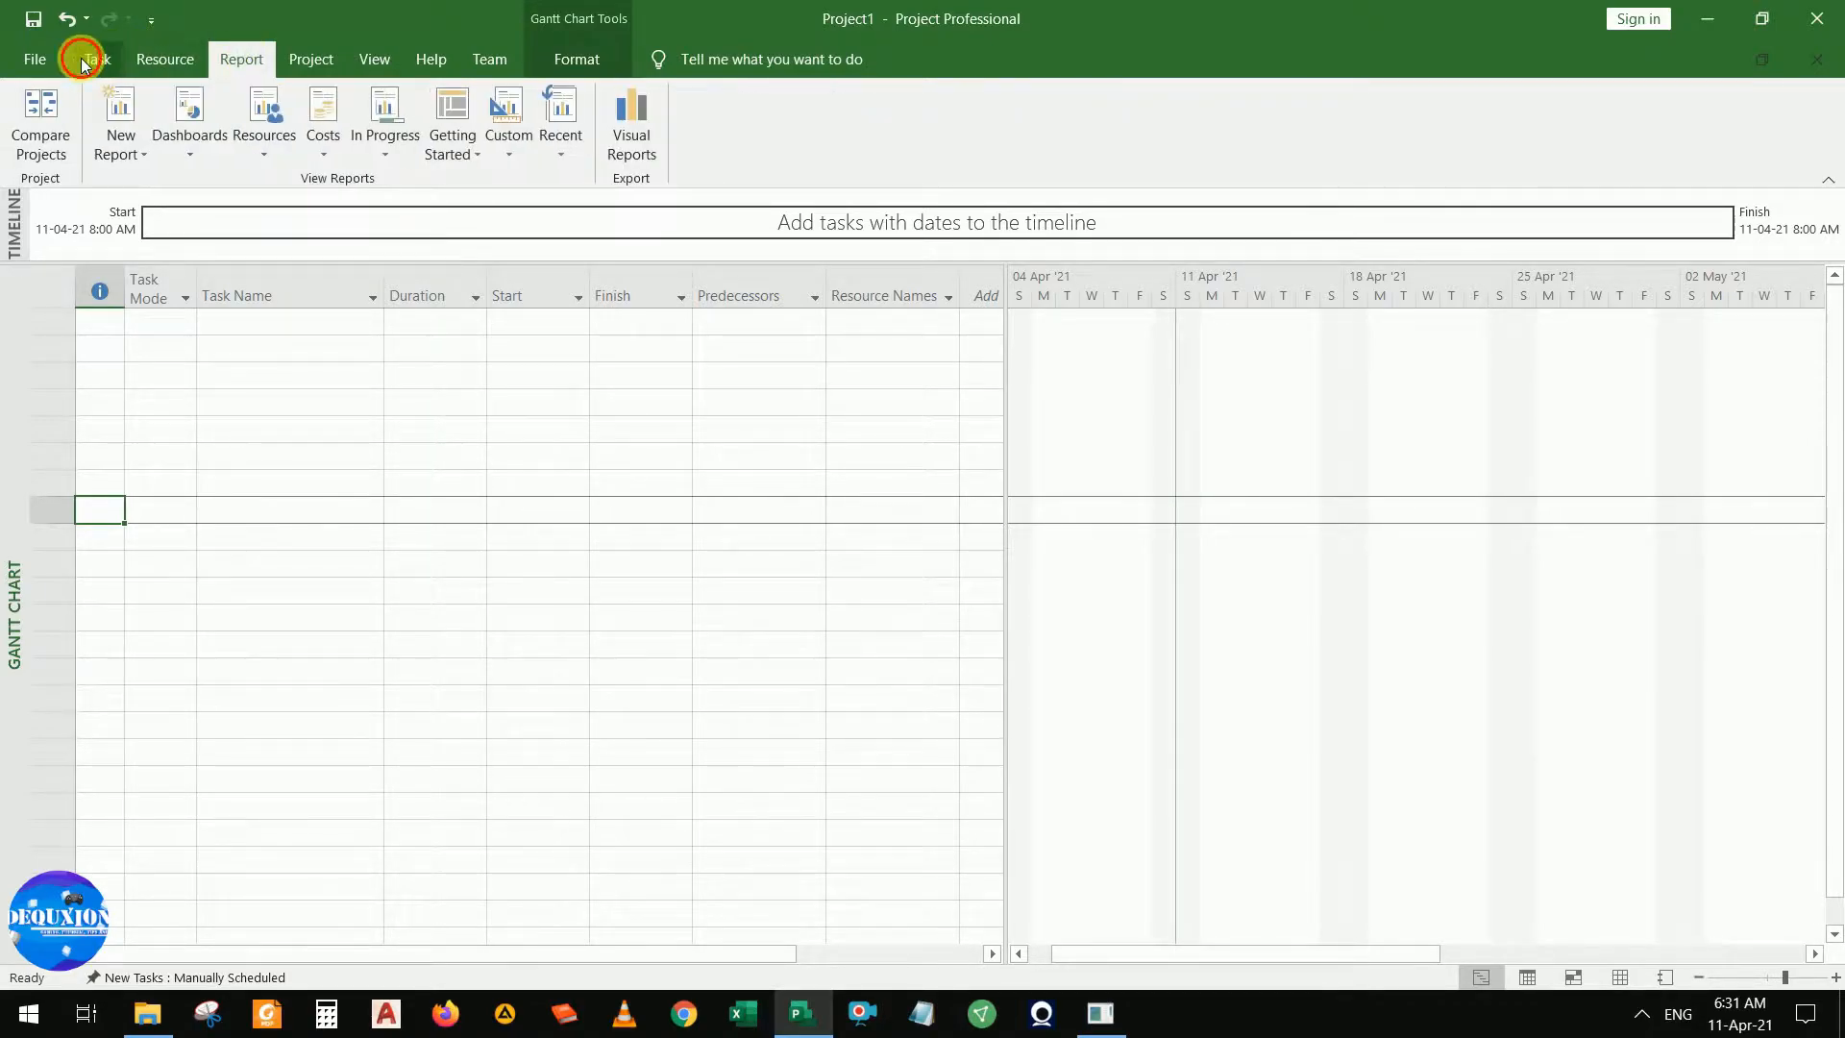
click(97, 59)
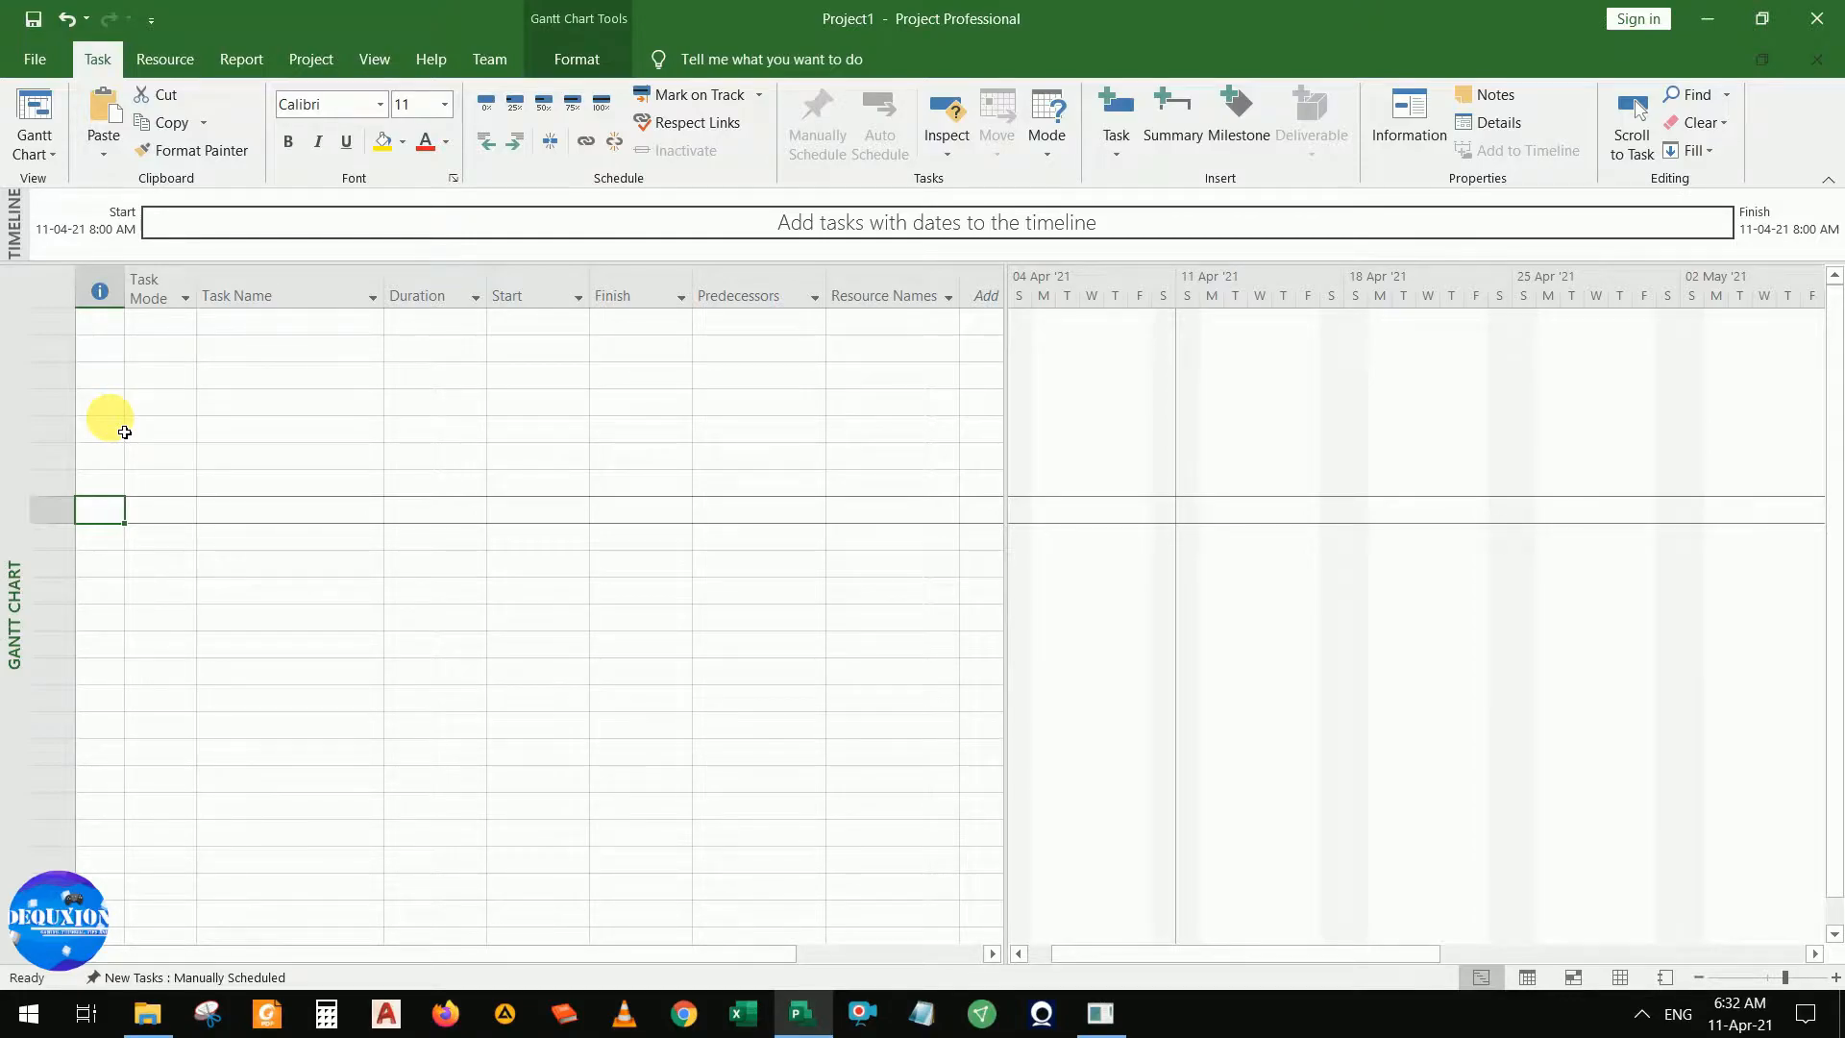
click(113, 348)
click(115, 326)
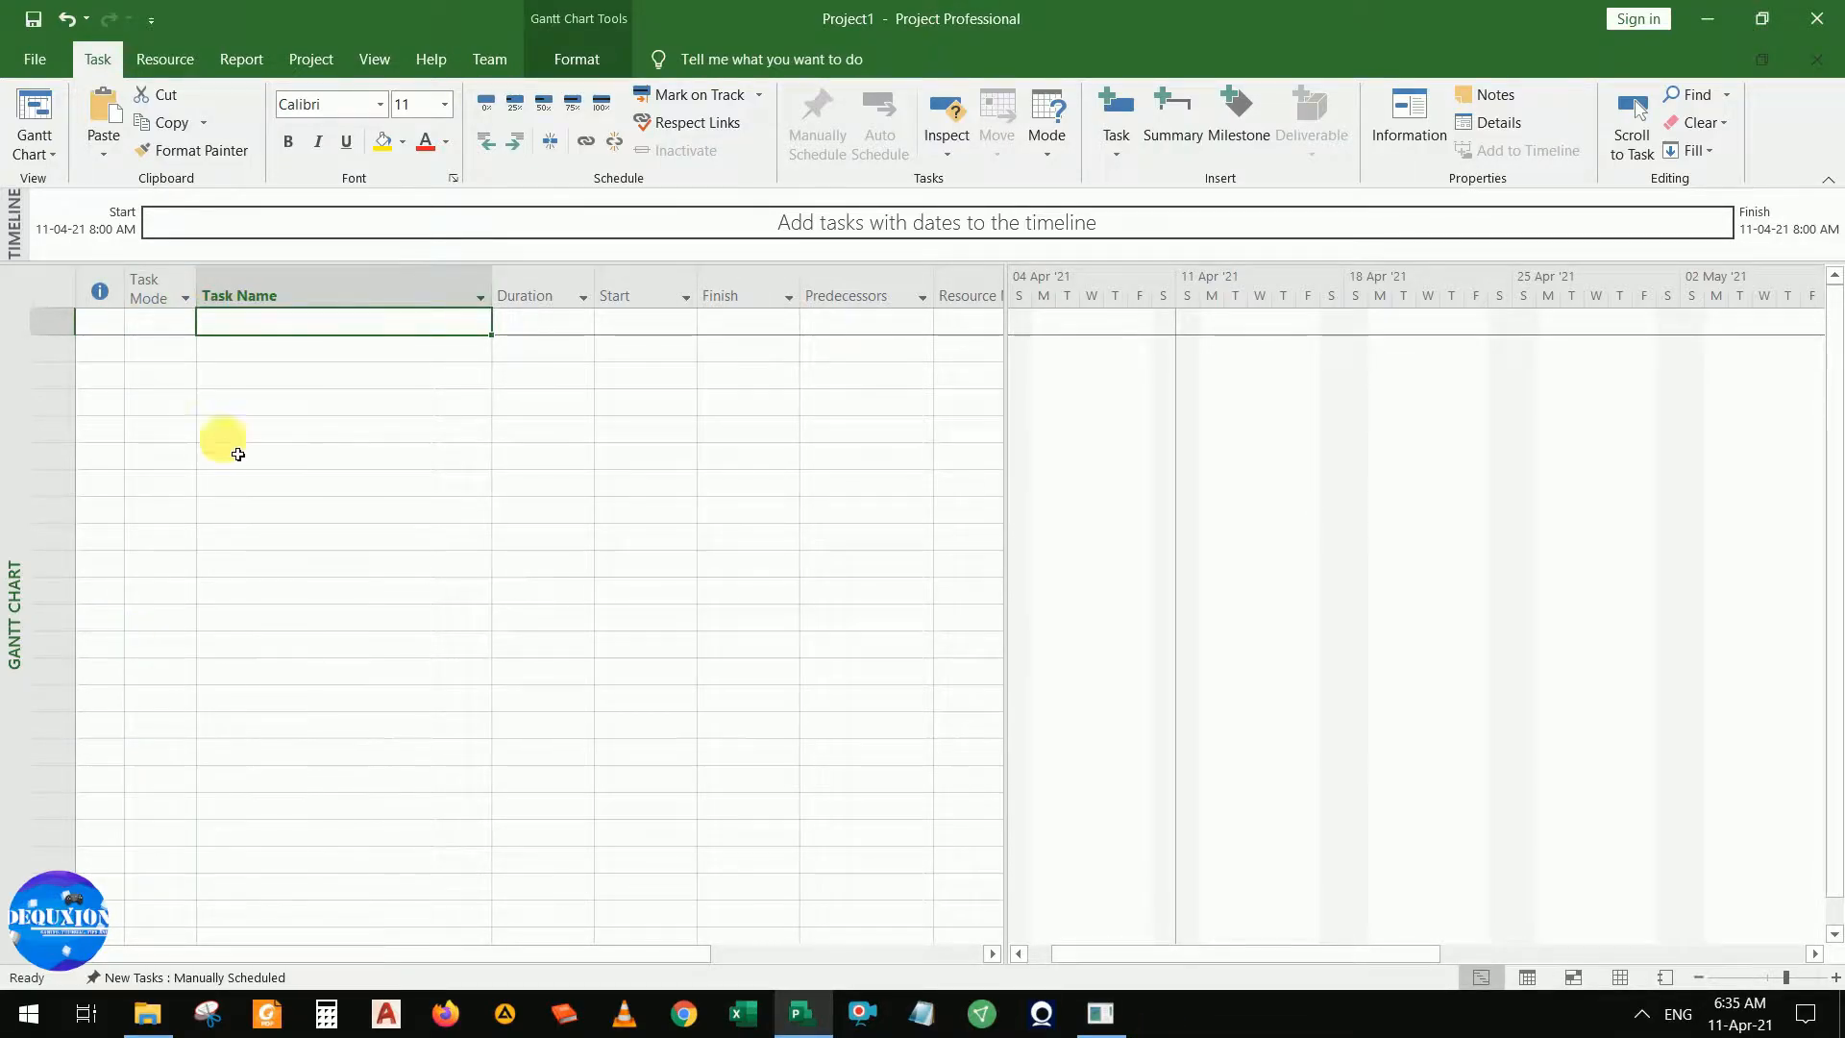
click(231, 430)
click(243, 323)
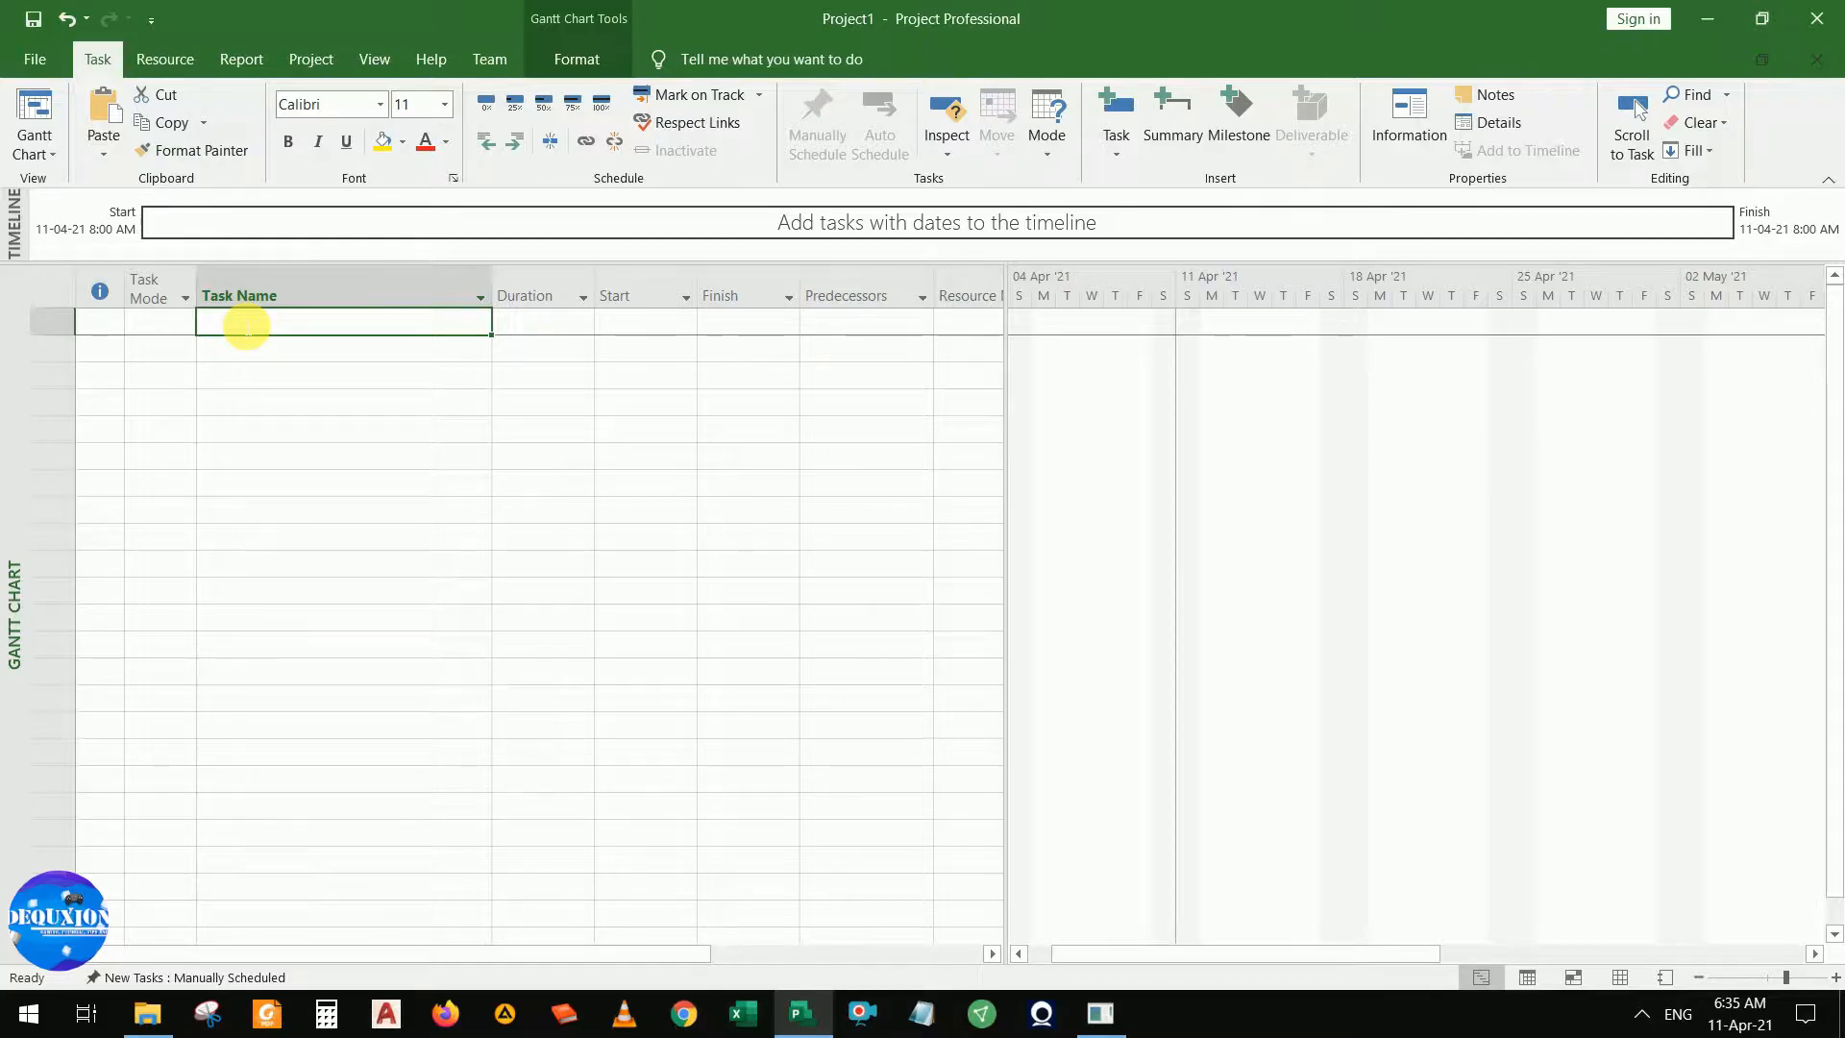
key(Down)
key(Up)
key(Down)
key(Up)
key(Down)
key(Up)
double_click(246, 326)
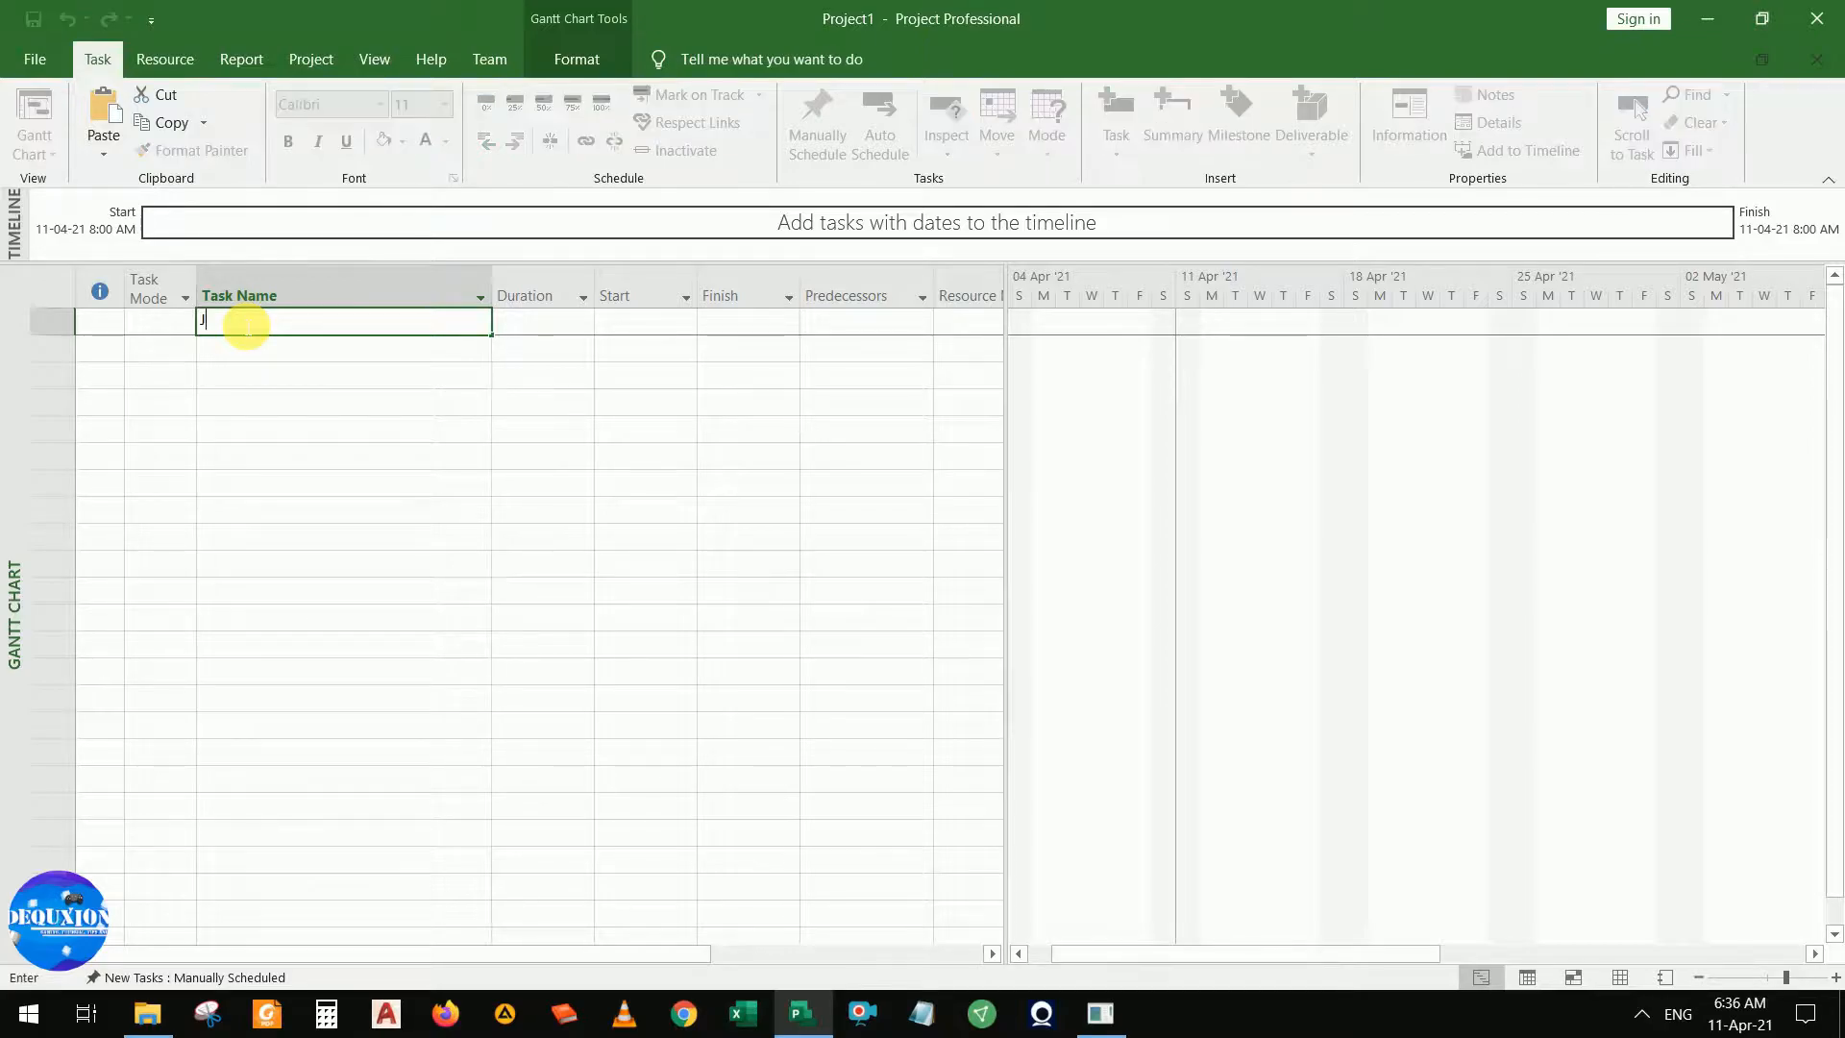
text(Pembuata)
key(BackSpace)
key(BackSpace)
key(BackSpace)
key(BackSpace)
key(BackSpace)
key(BackSpace)
key(BackSpace)
key(BackSpace)
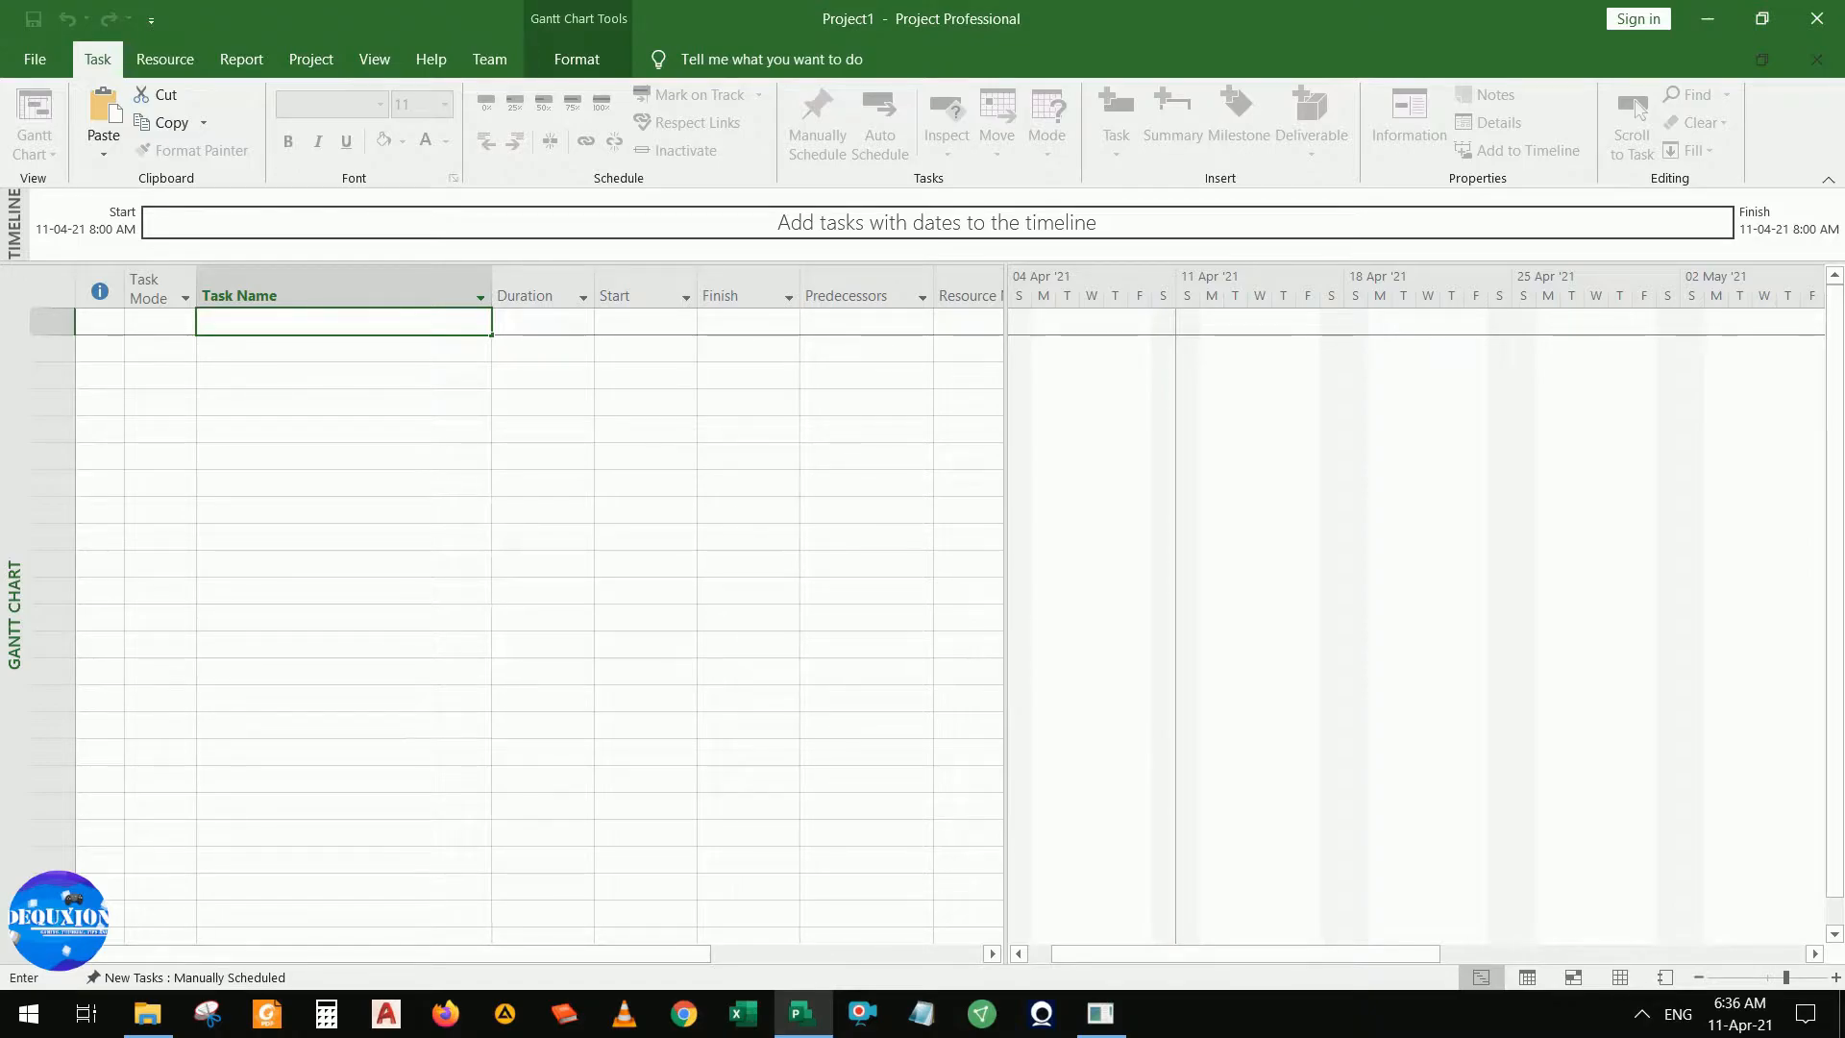
Enter "Access Platform Installation in Furnace" as the name of the first task
text(Access Platform)
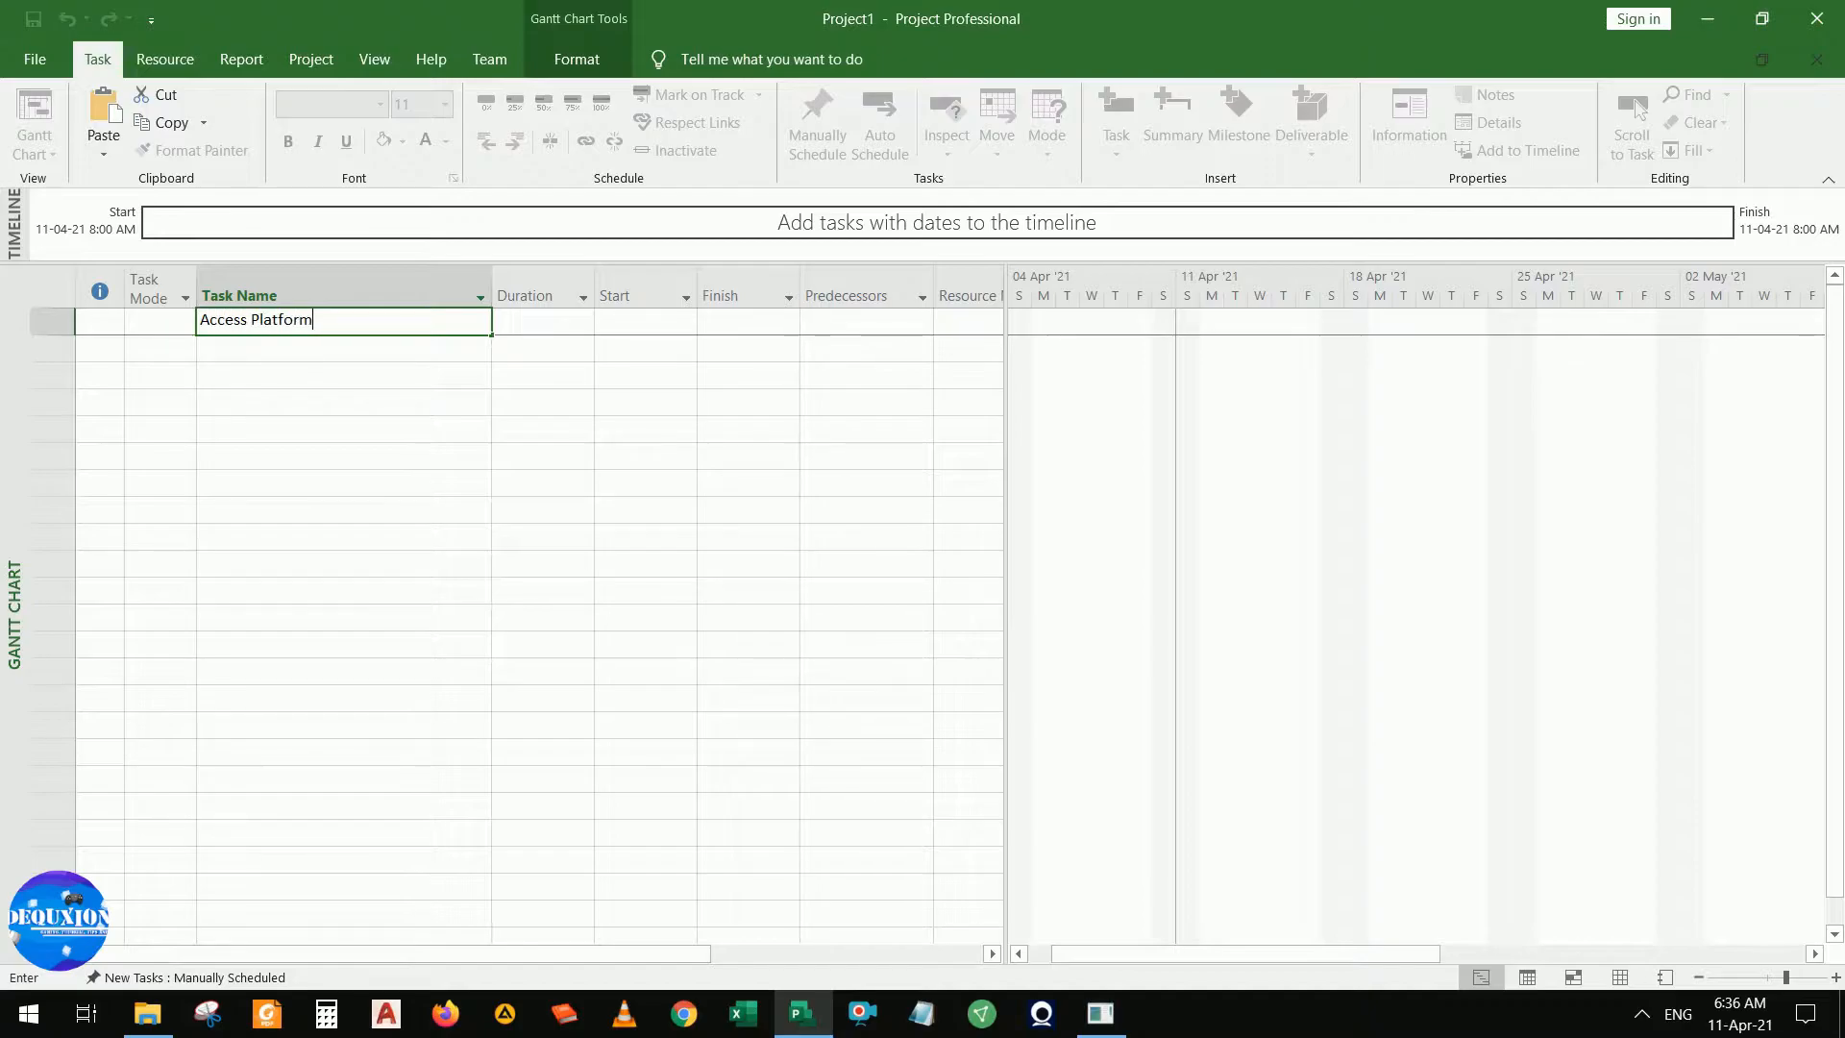
text( Install)
text(t)
text(ion)
text(Furcan)
key(BackSpace)
key(BackSpace)
text(nac)
key(BackSpace)
key(BackSpace)
key(BackSpace)
key(BackSpace)
text(nace)
key(Return)
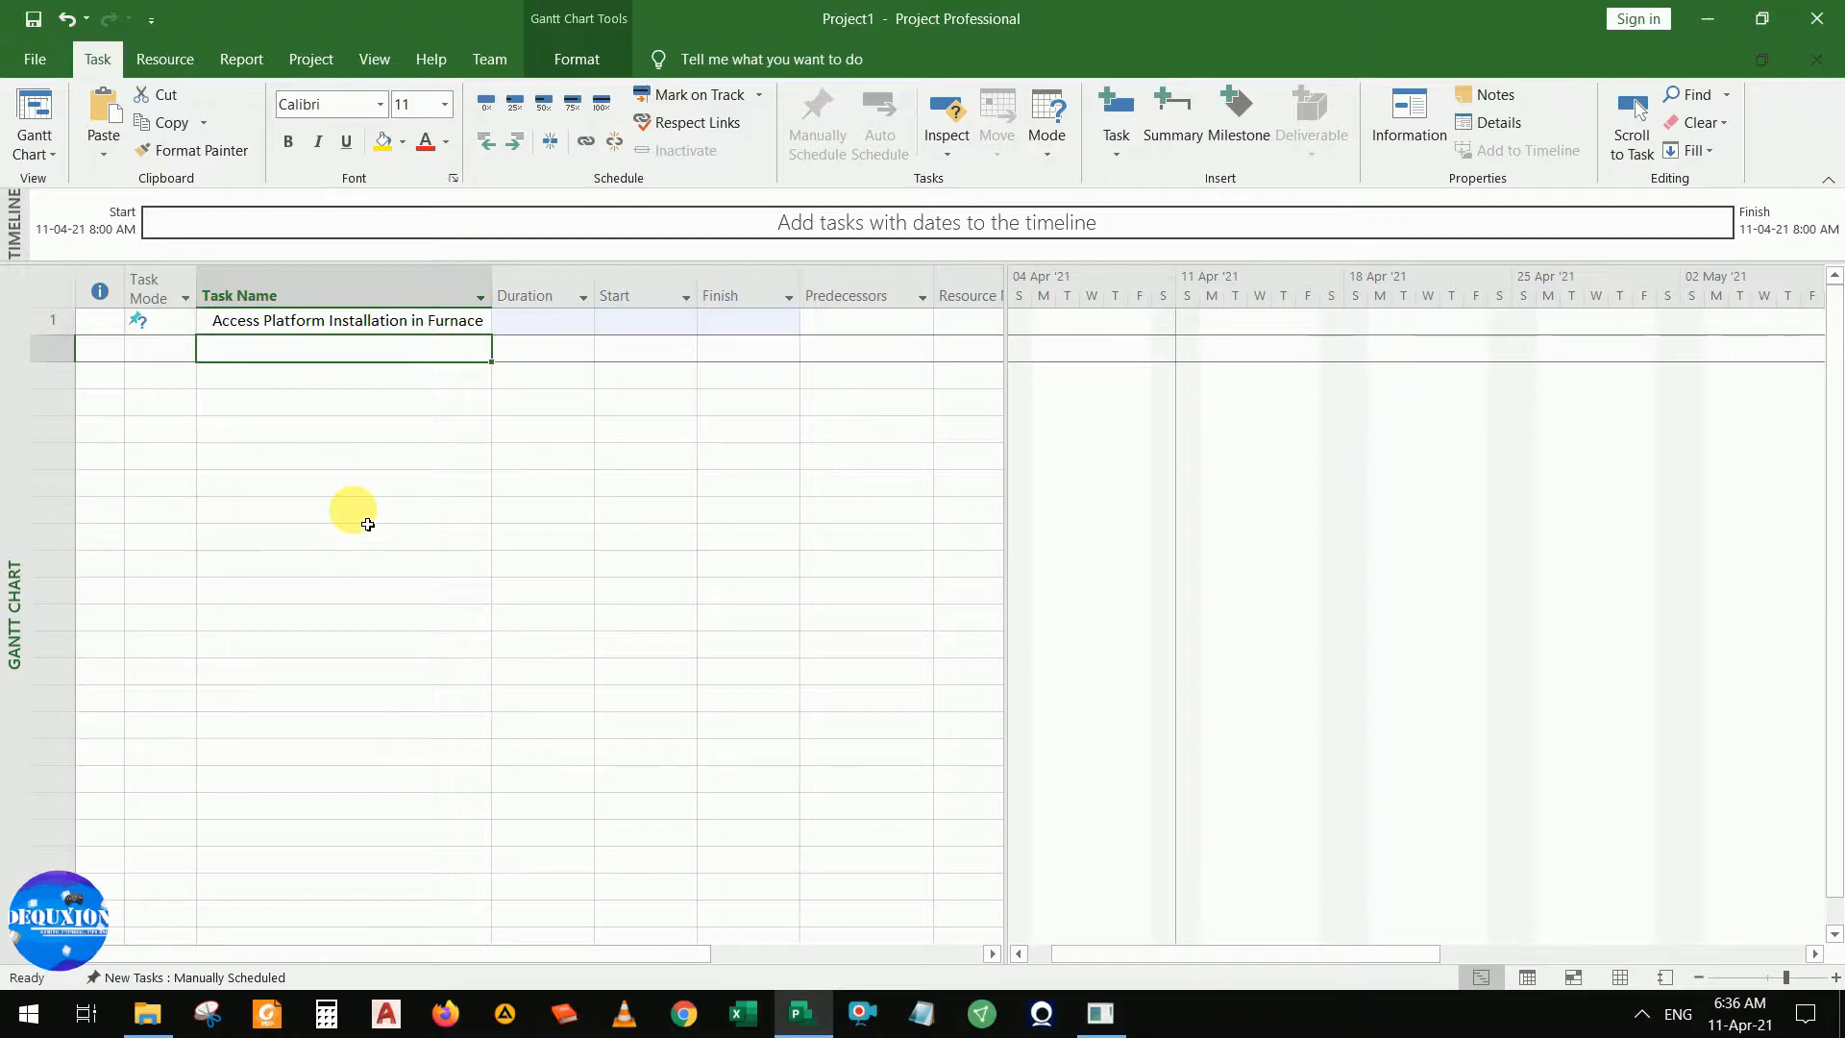
Add a second task named "Loto Precedure (Electrical Panel, Isolation Valve)"
text(Loto)
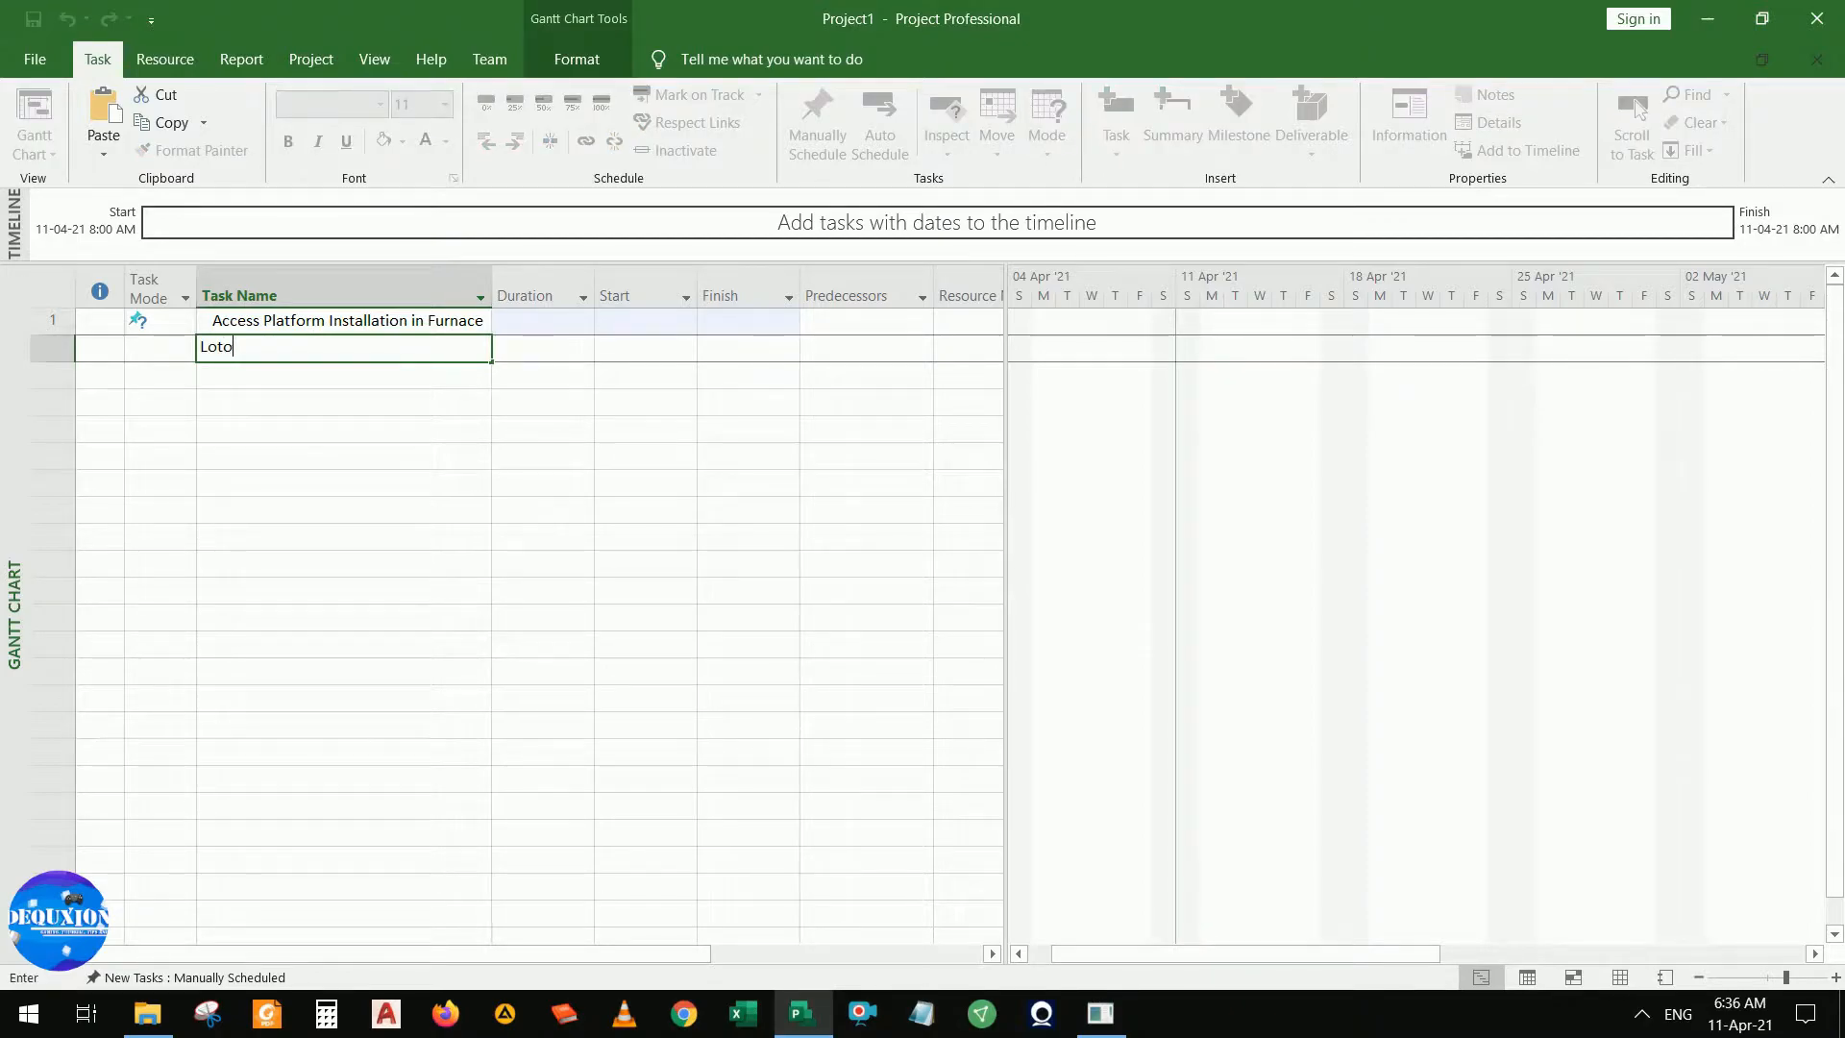
text( Precedure ()
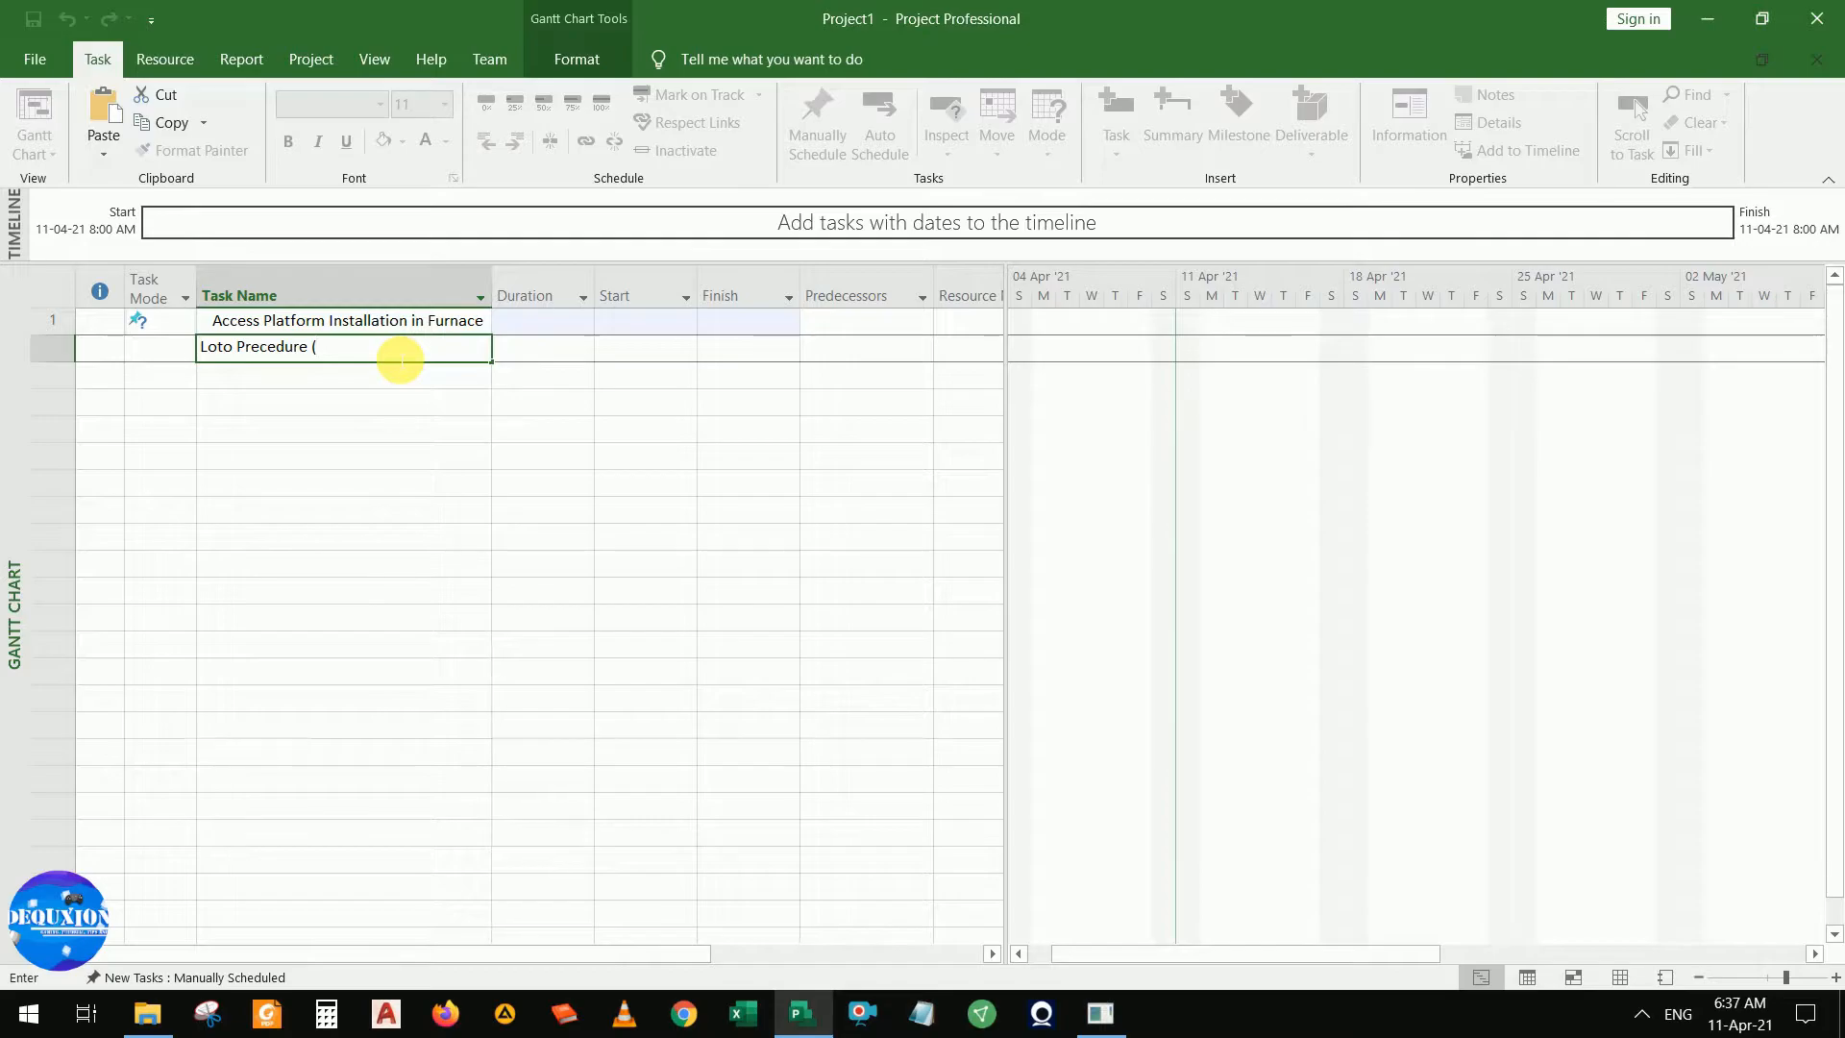
text(Lo)
key(BackSpace)
key(BackSpace)
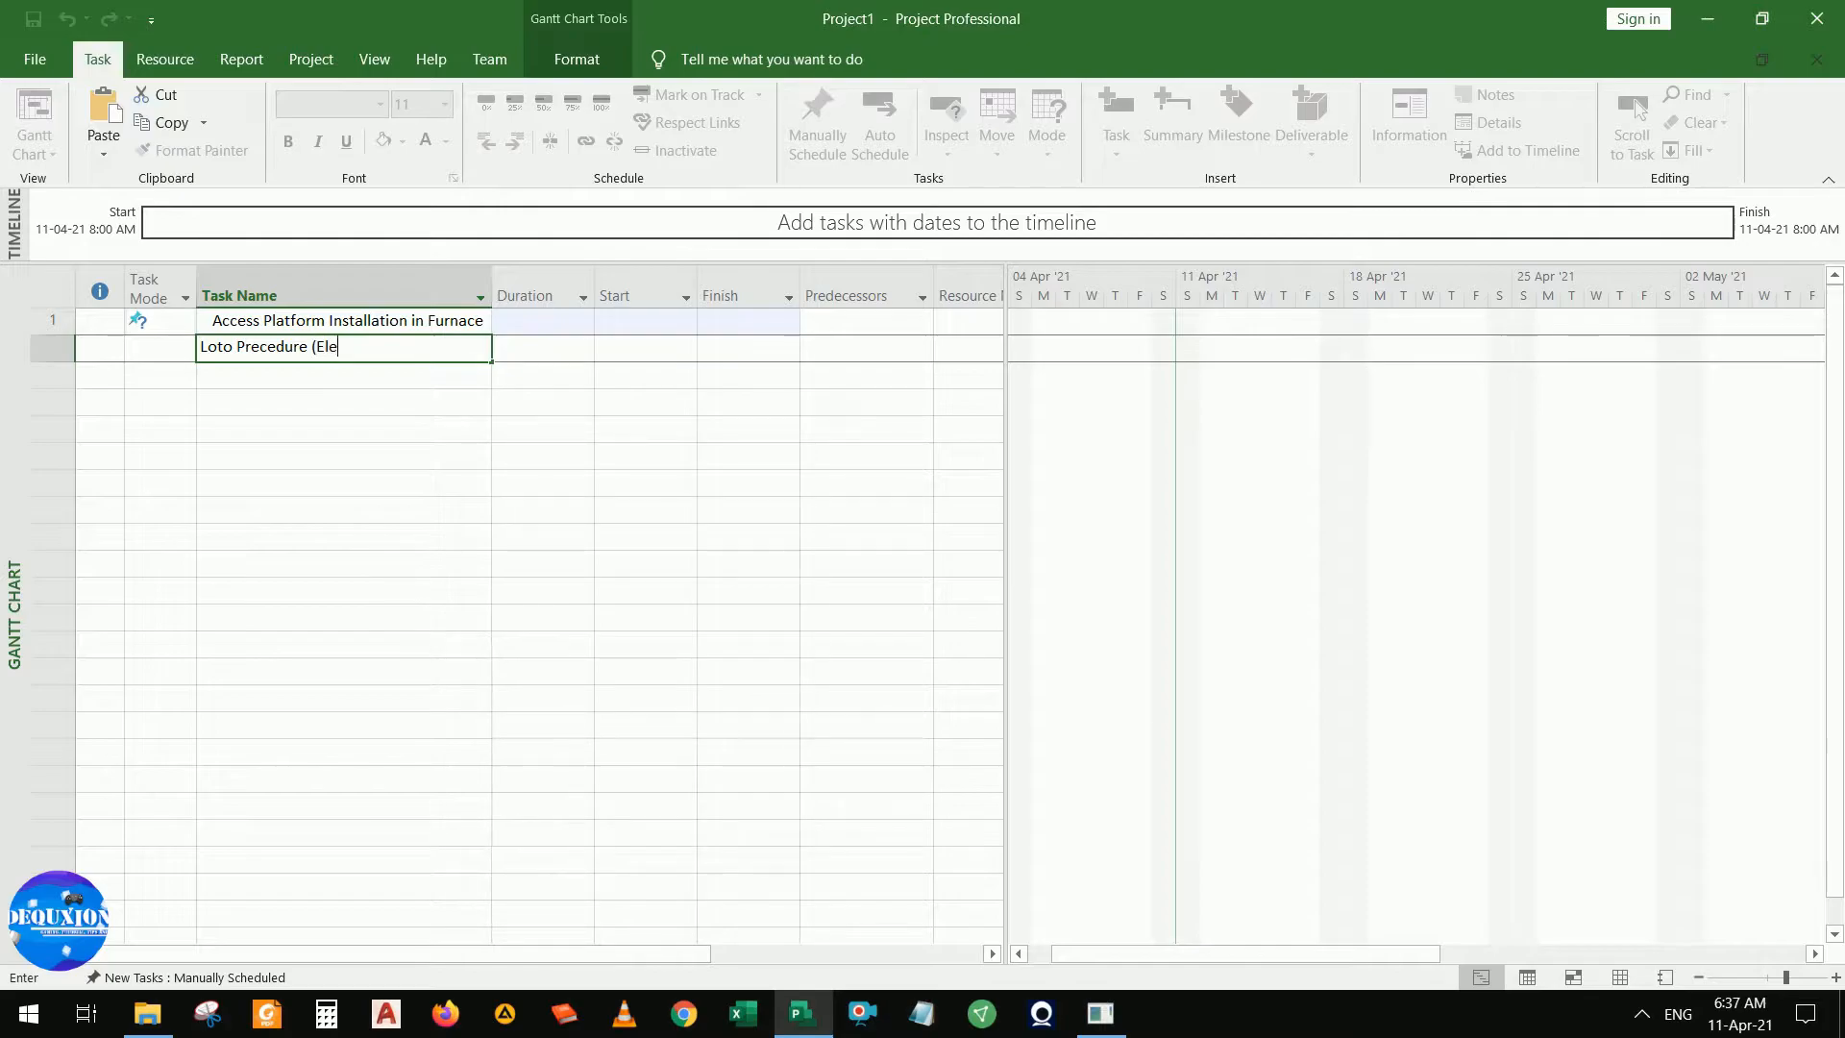
text(Electrical Panel, Isolation Valve)
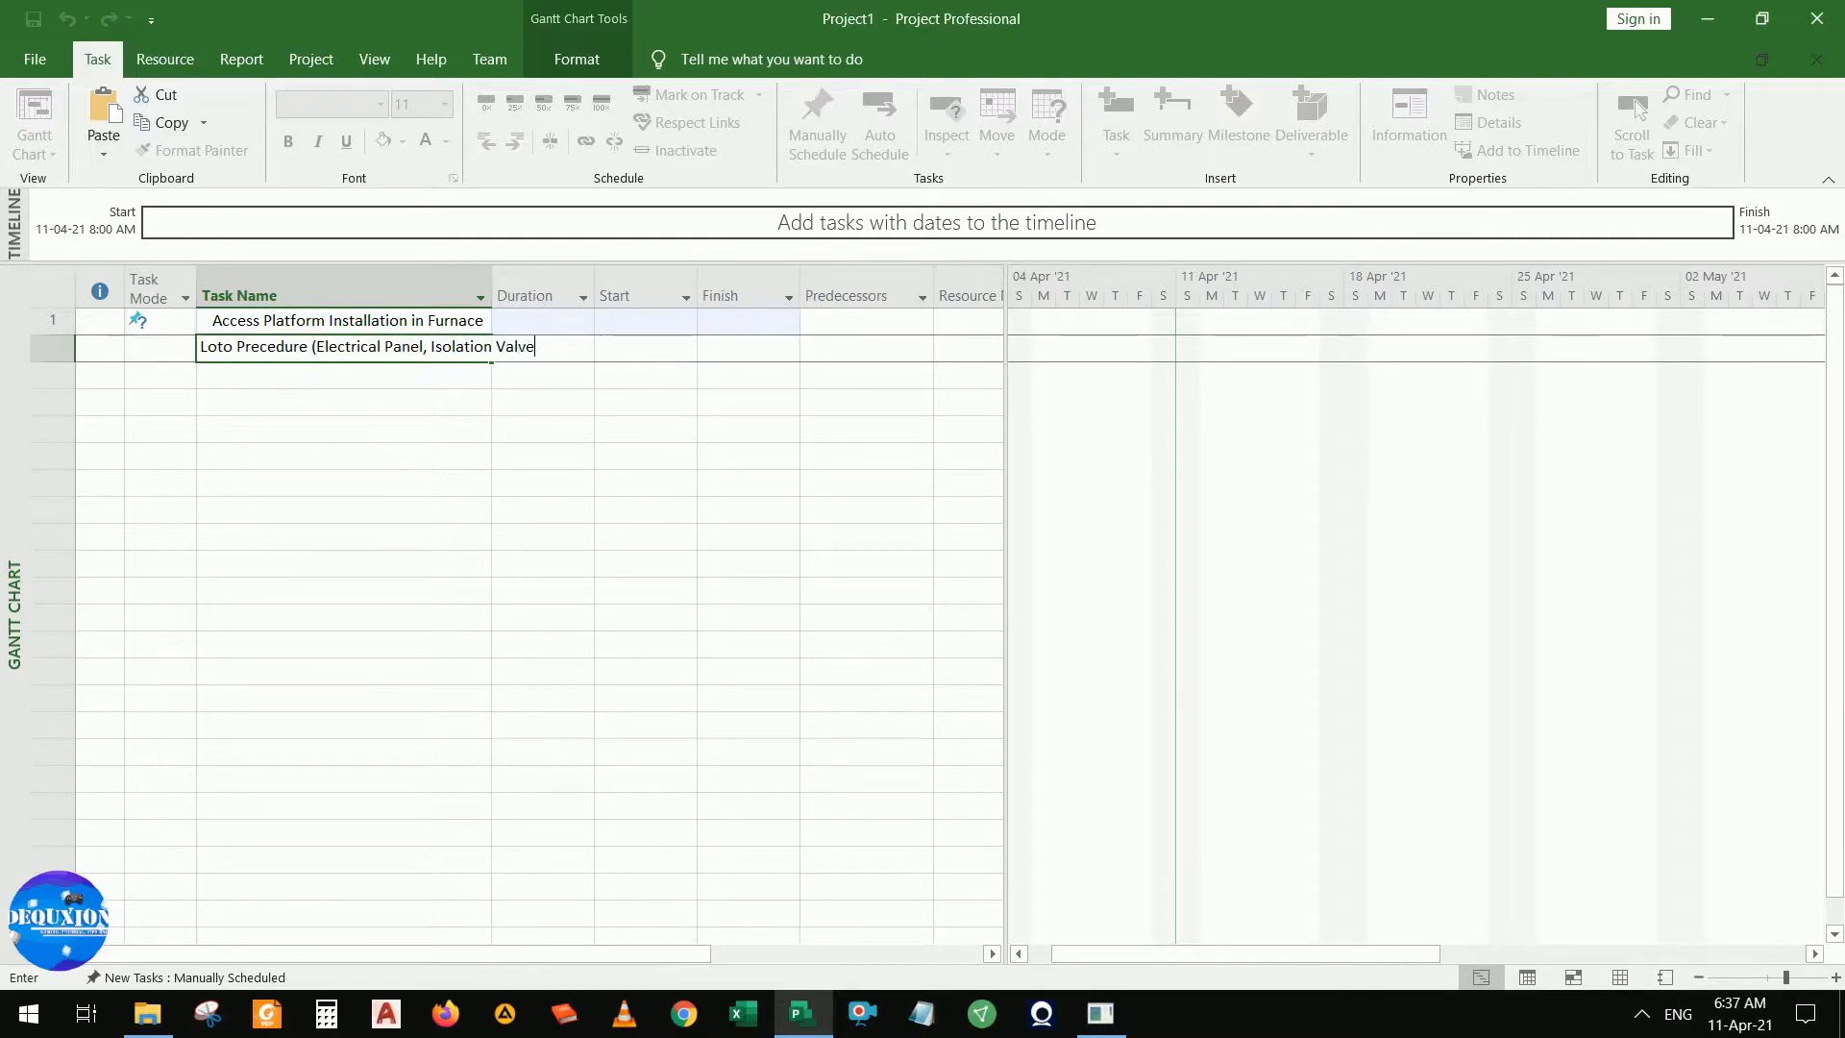
text())
key(Return)
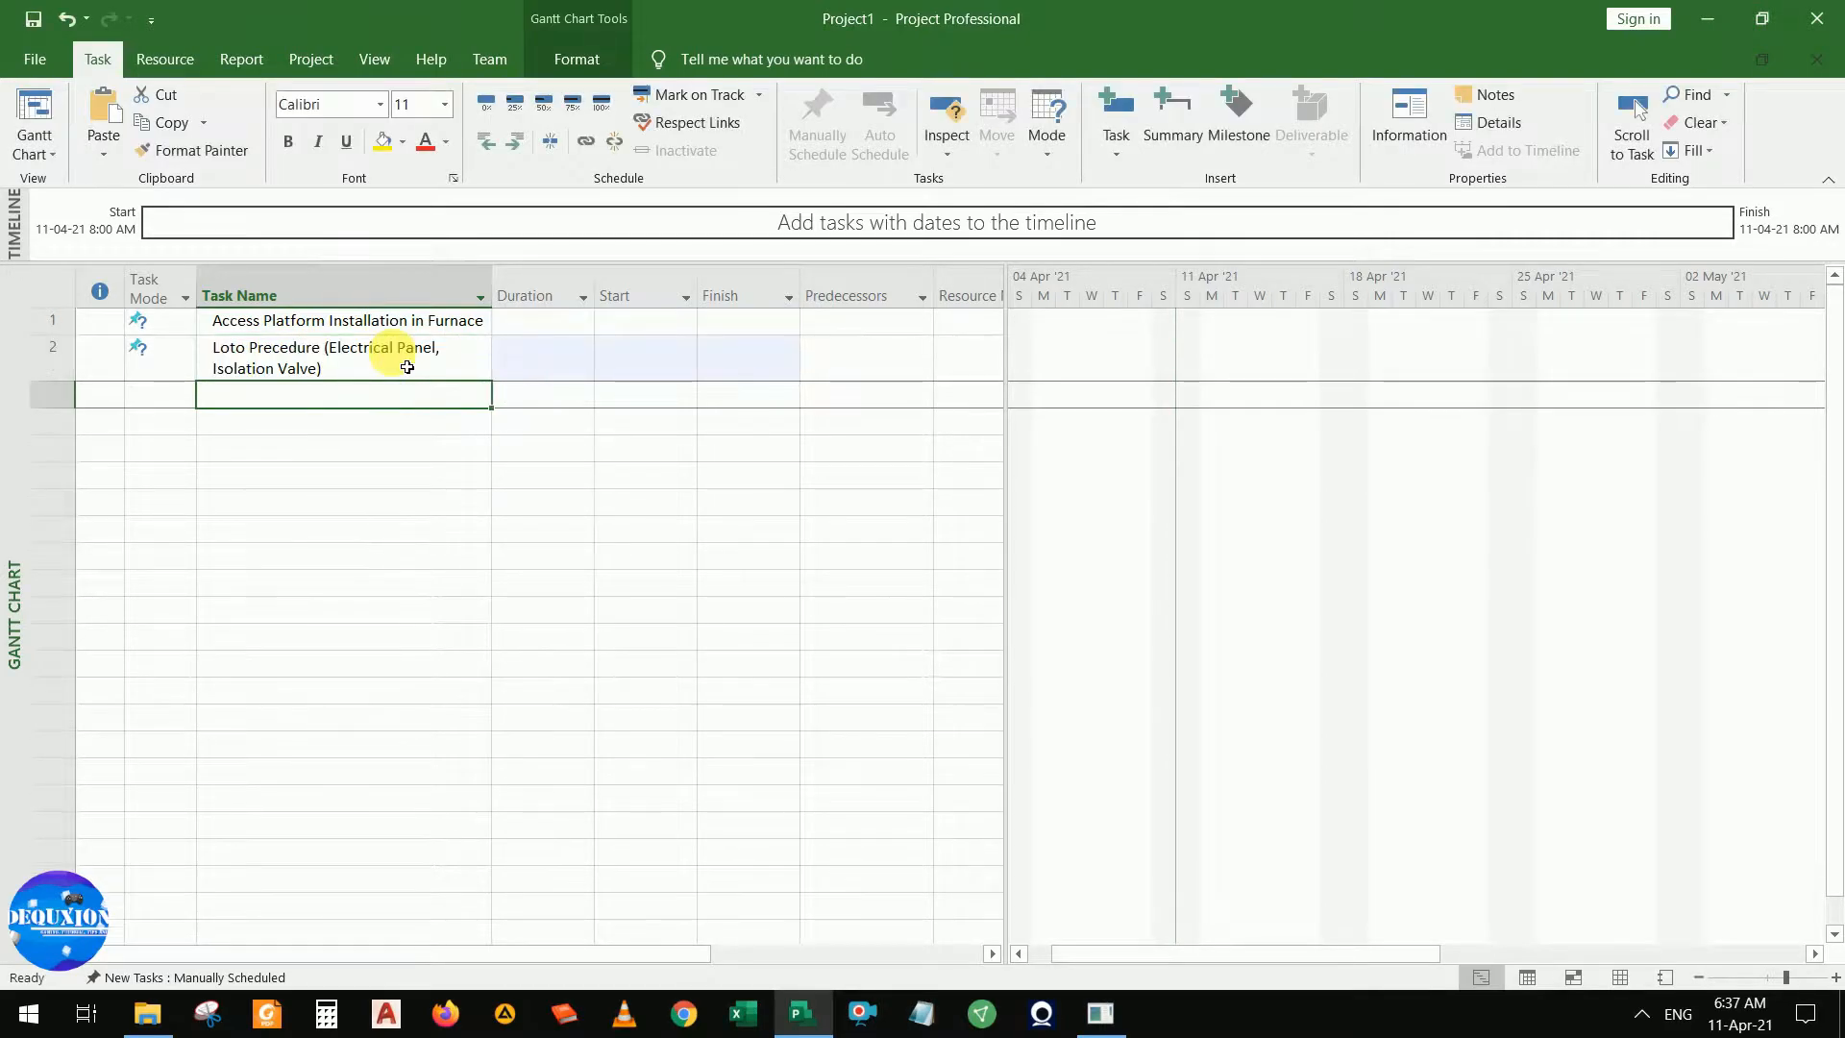
Indent the Loto Precedure task one level to make it a subtask of Access Platform Installation in Furnace
click(344, 357)
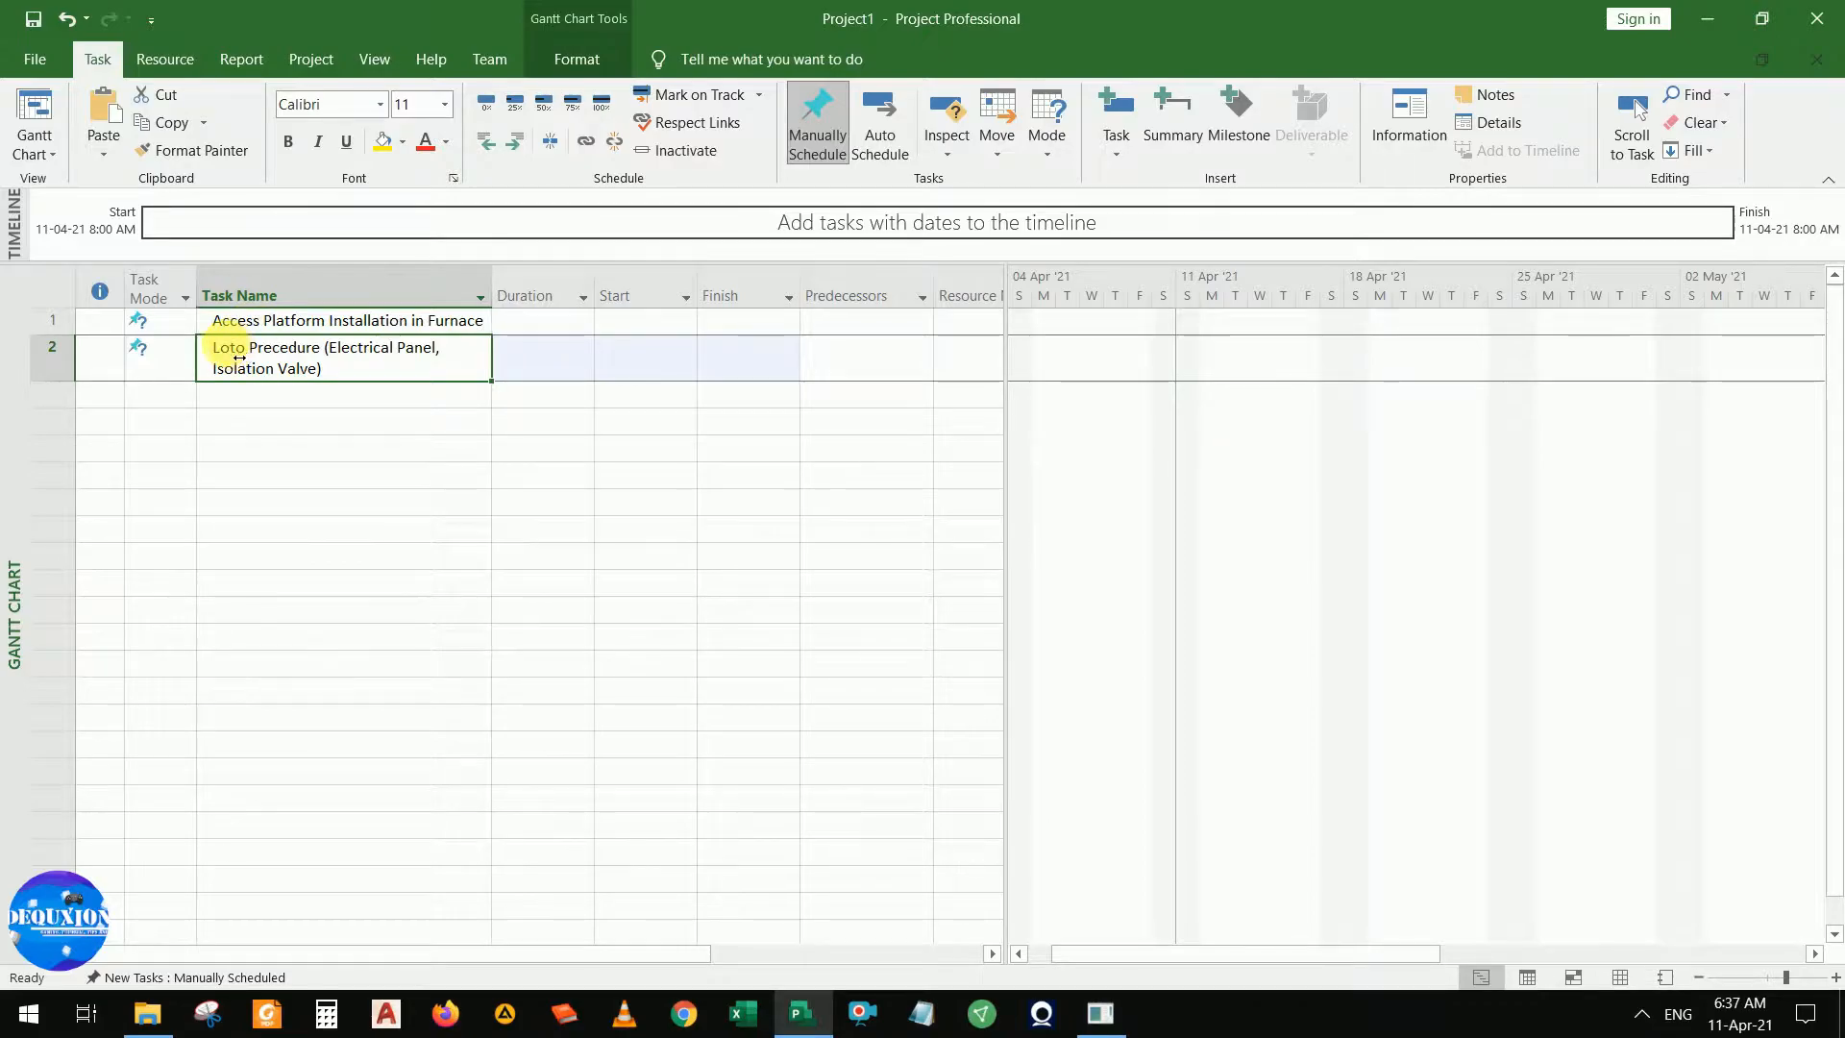
drag(231, 345, 236, 347)
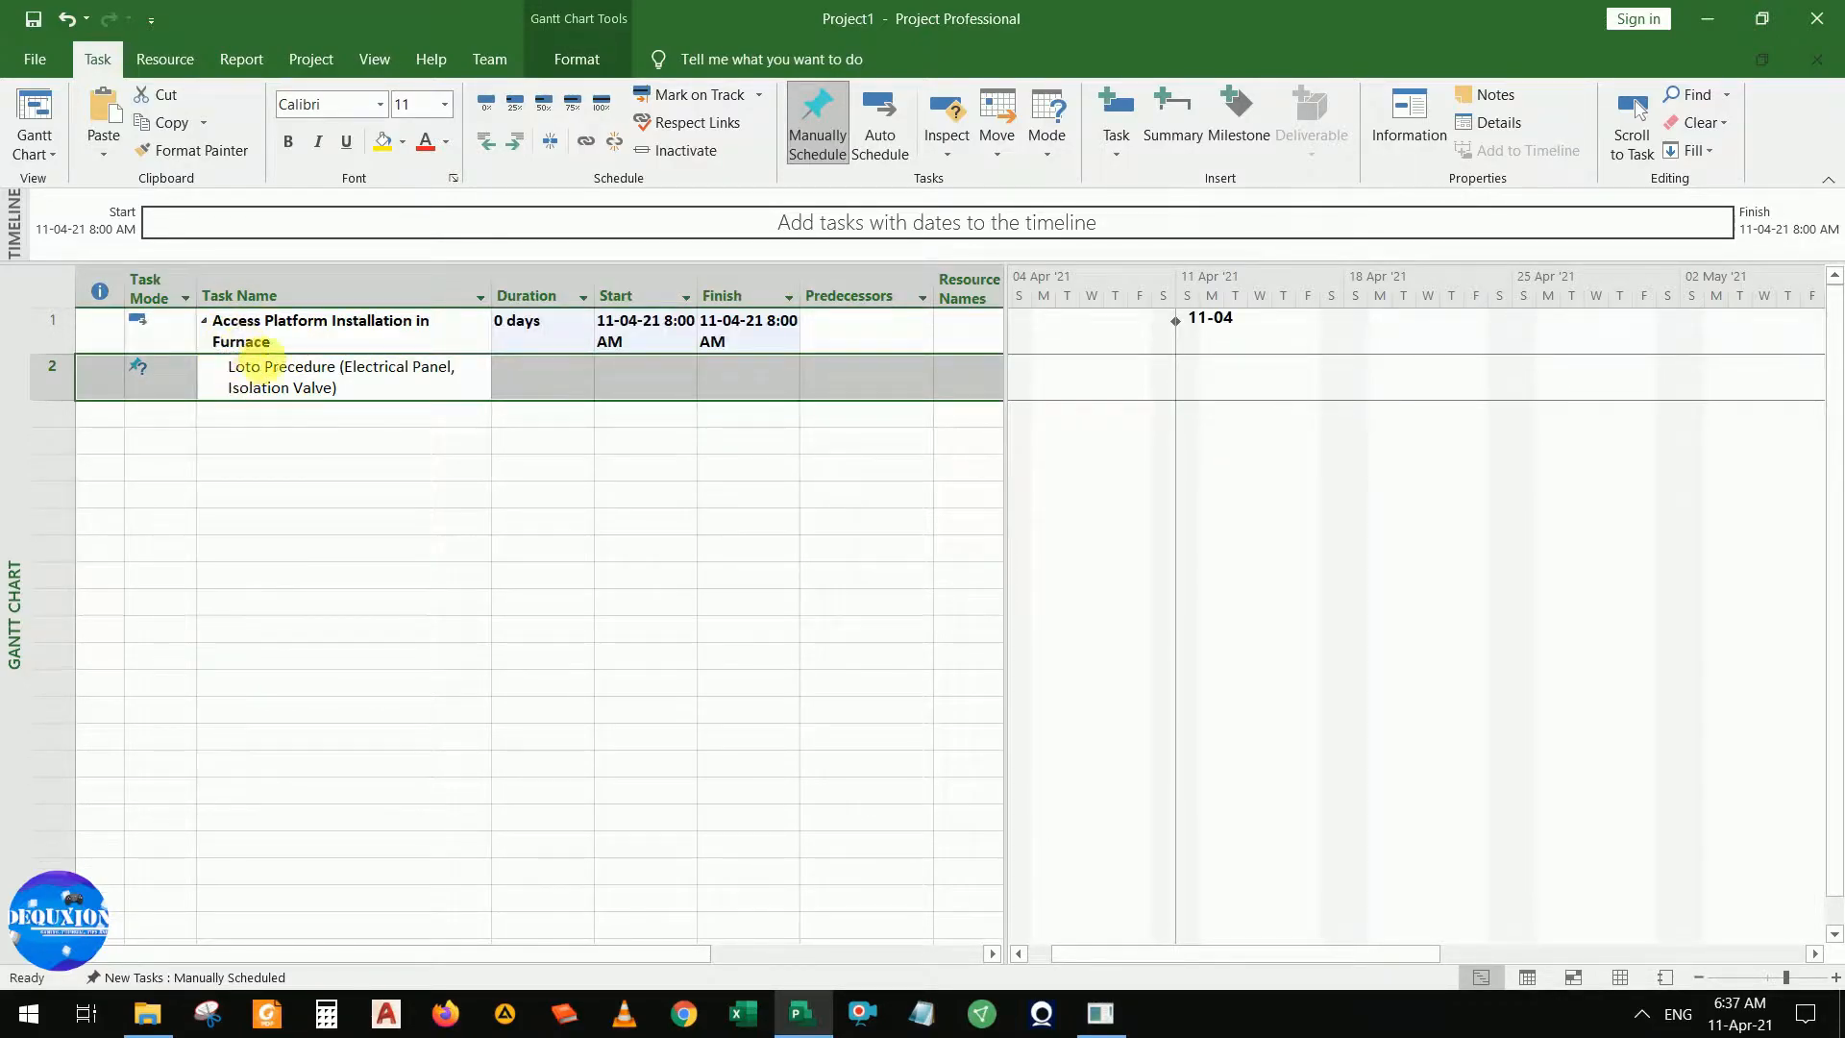
click(250, 342)
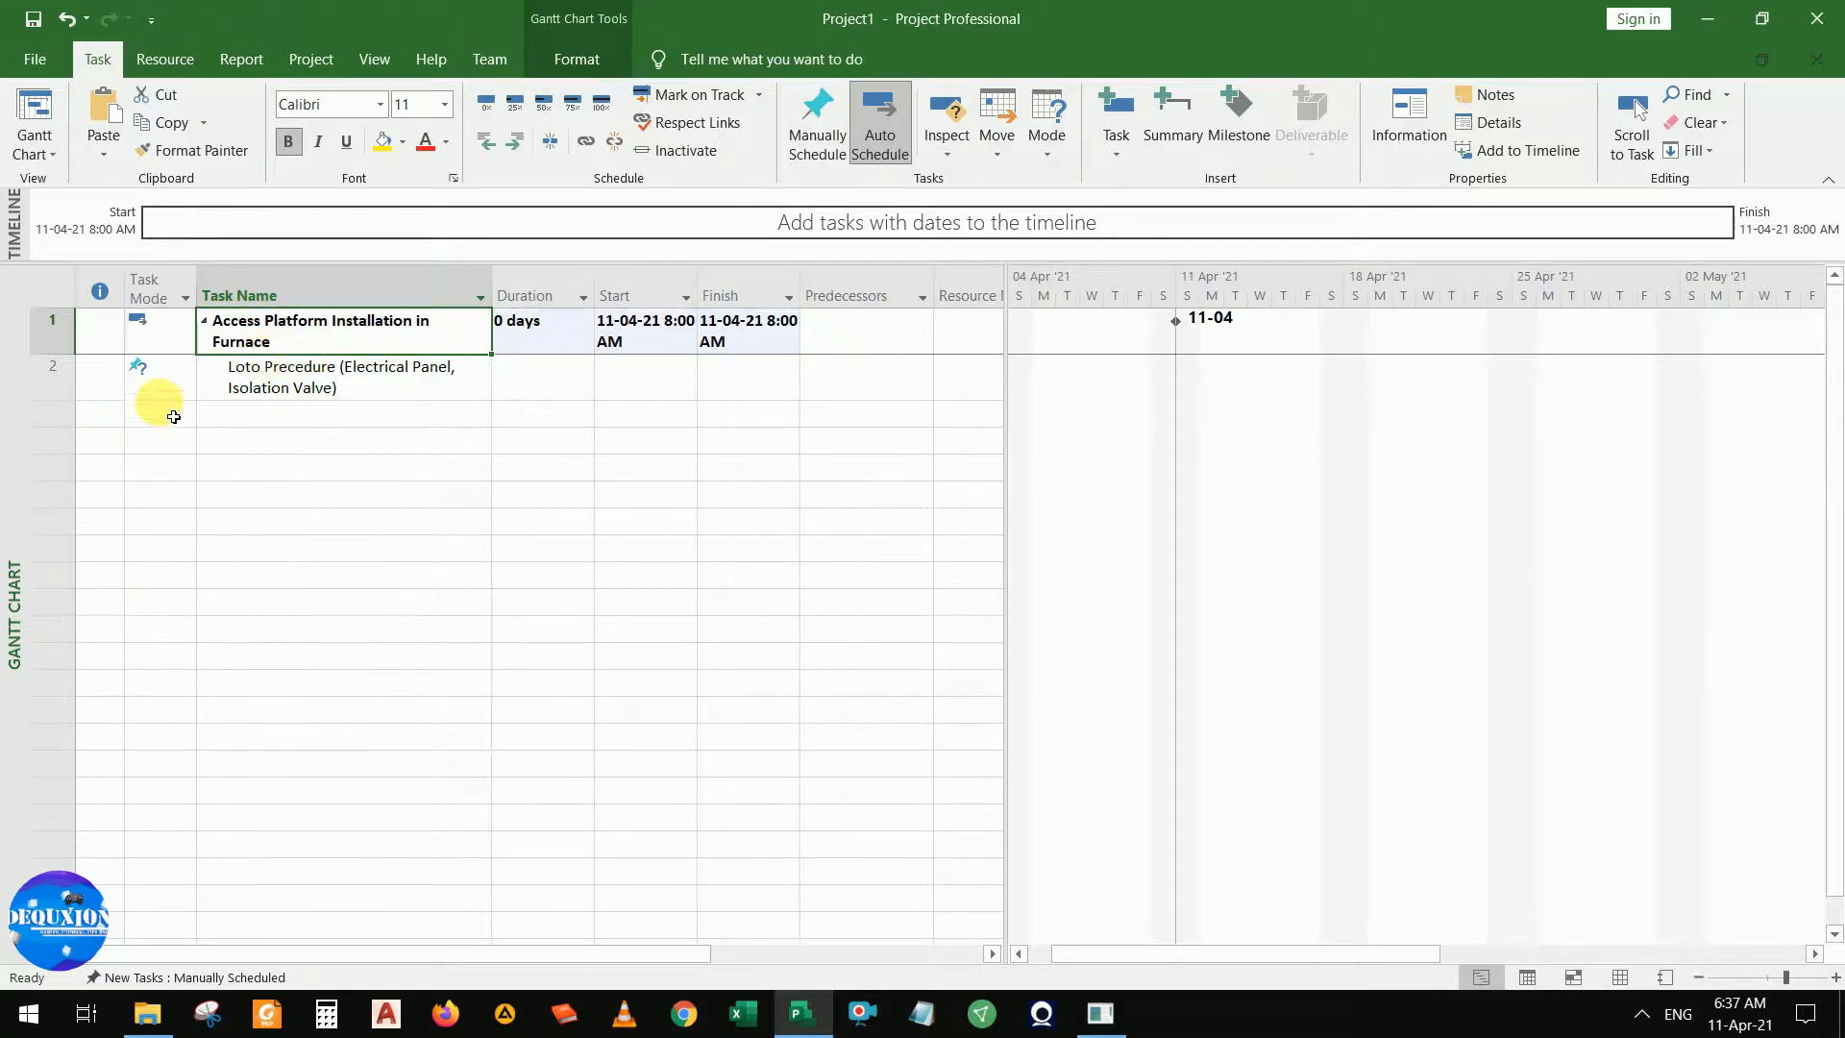
click(269, 390)
Add a subtask named "Mobilisasi material" below the Loto Precedure task
click(258, 416)
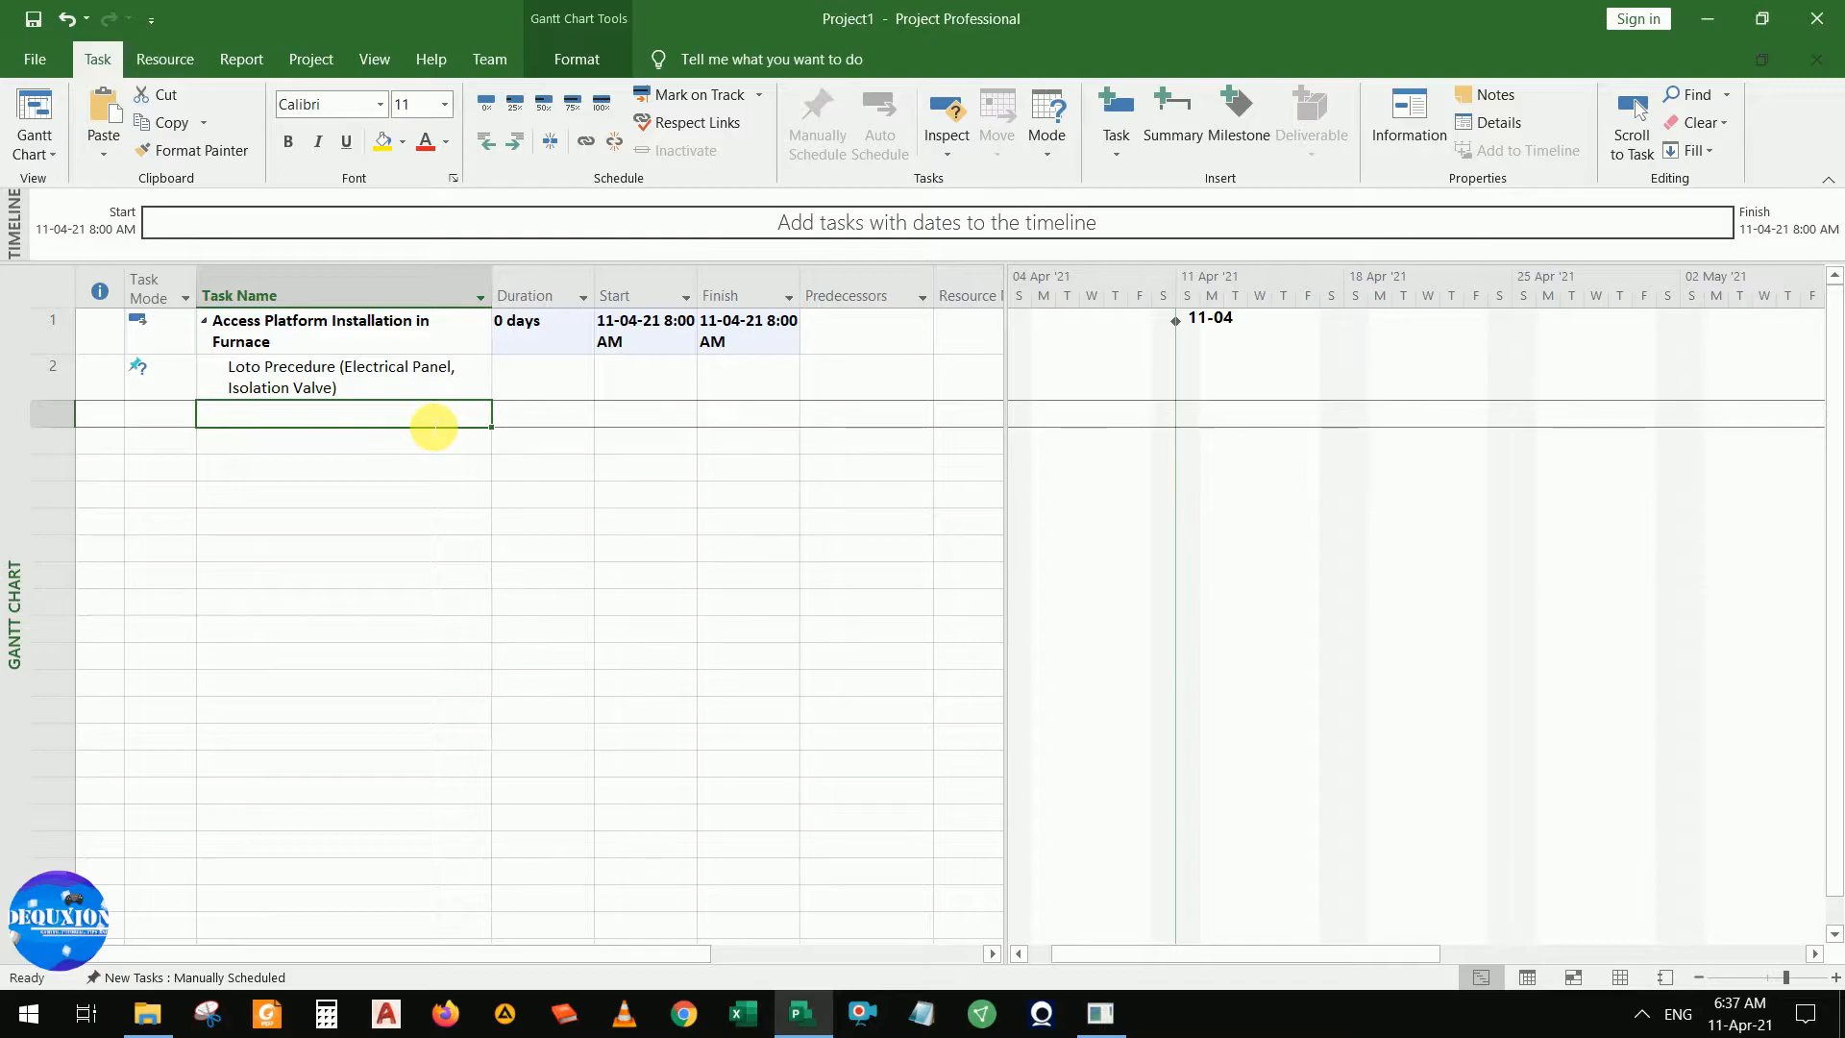
text(Mobil)
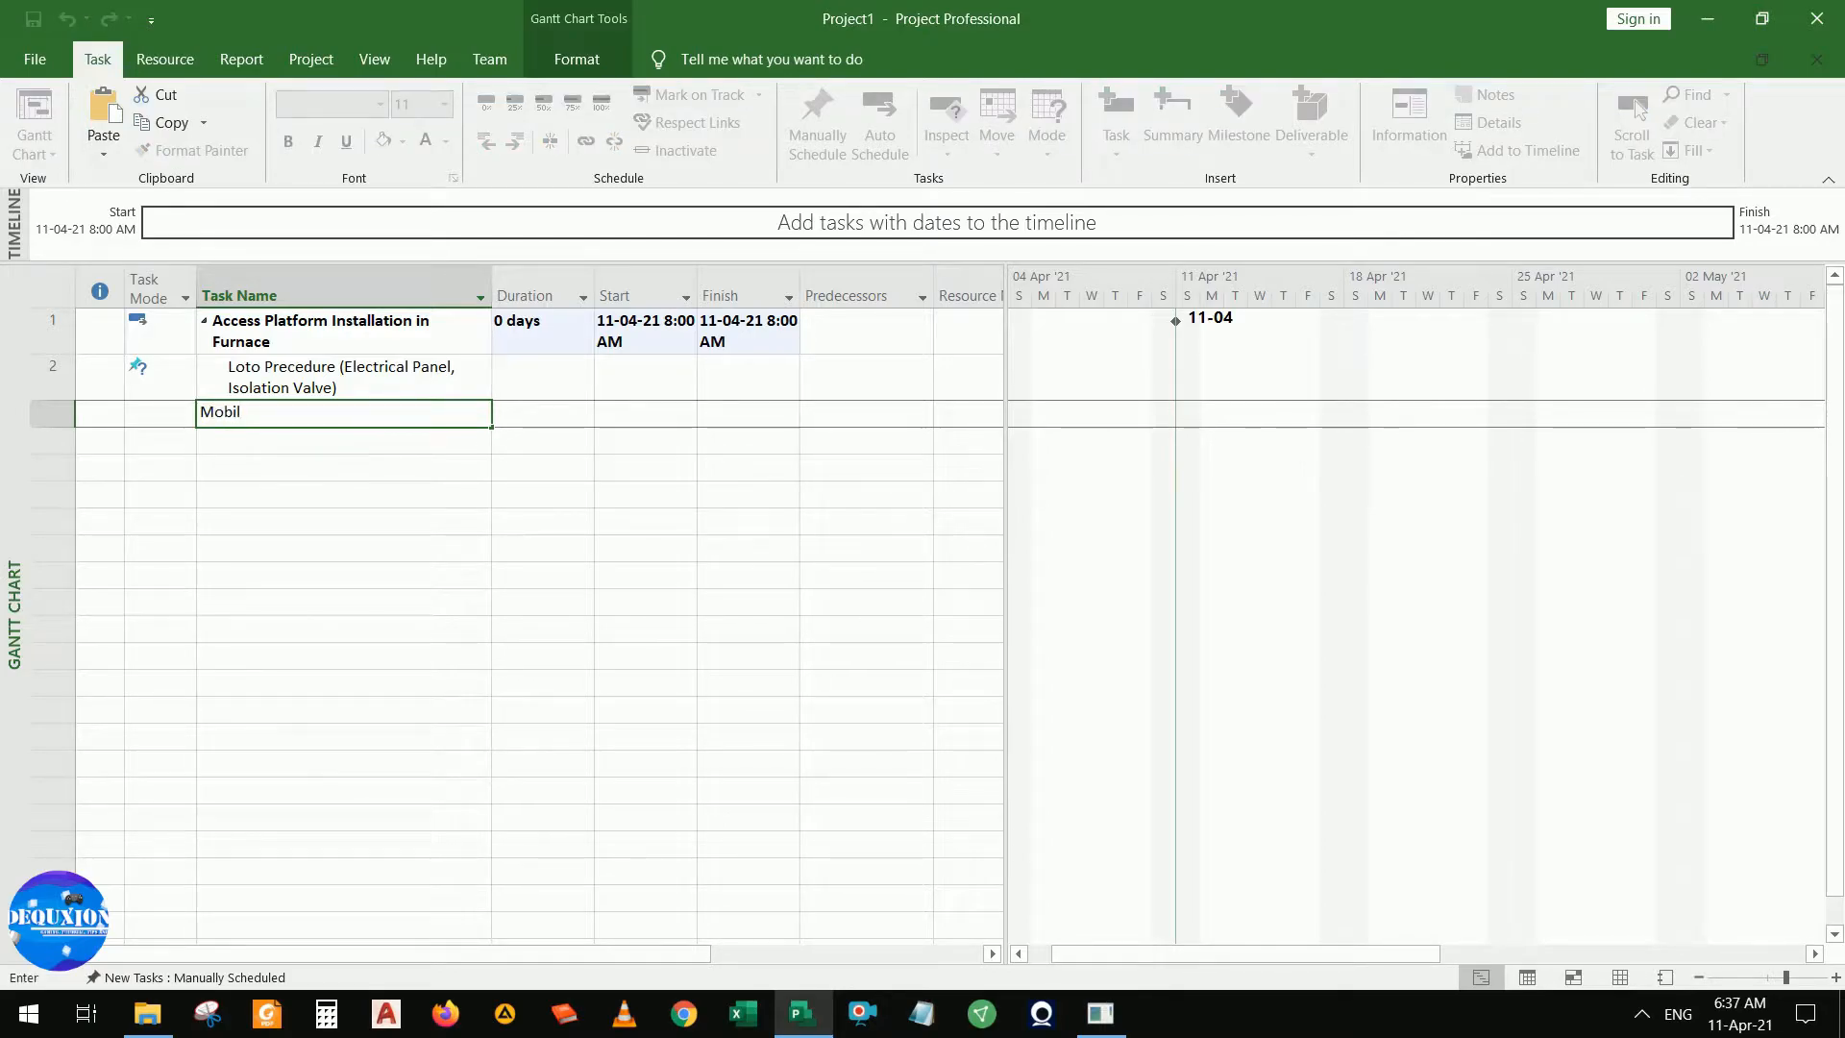
text(isasi material)
click(440, 434)
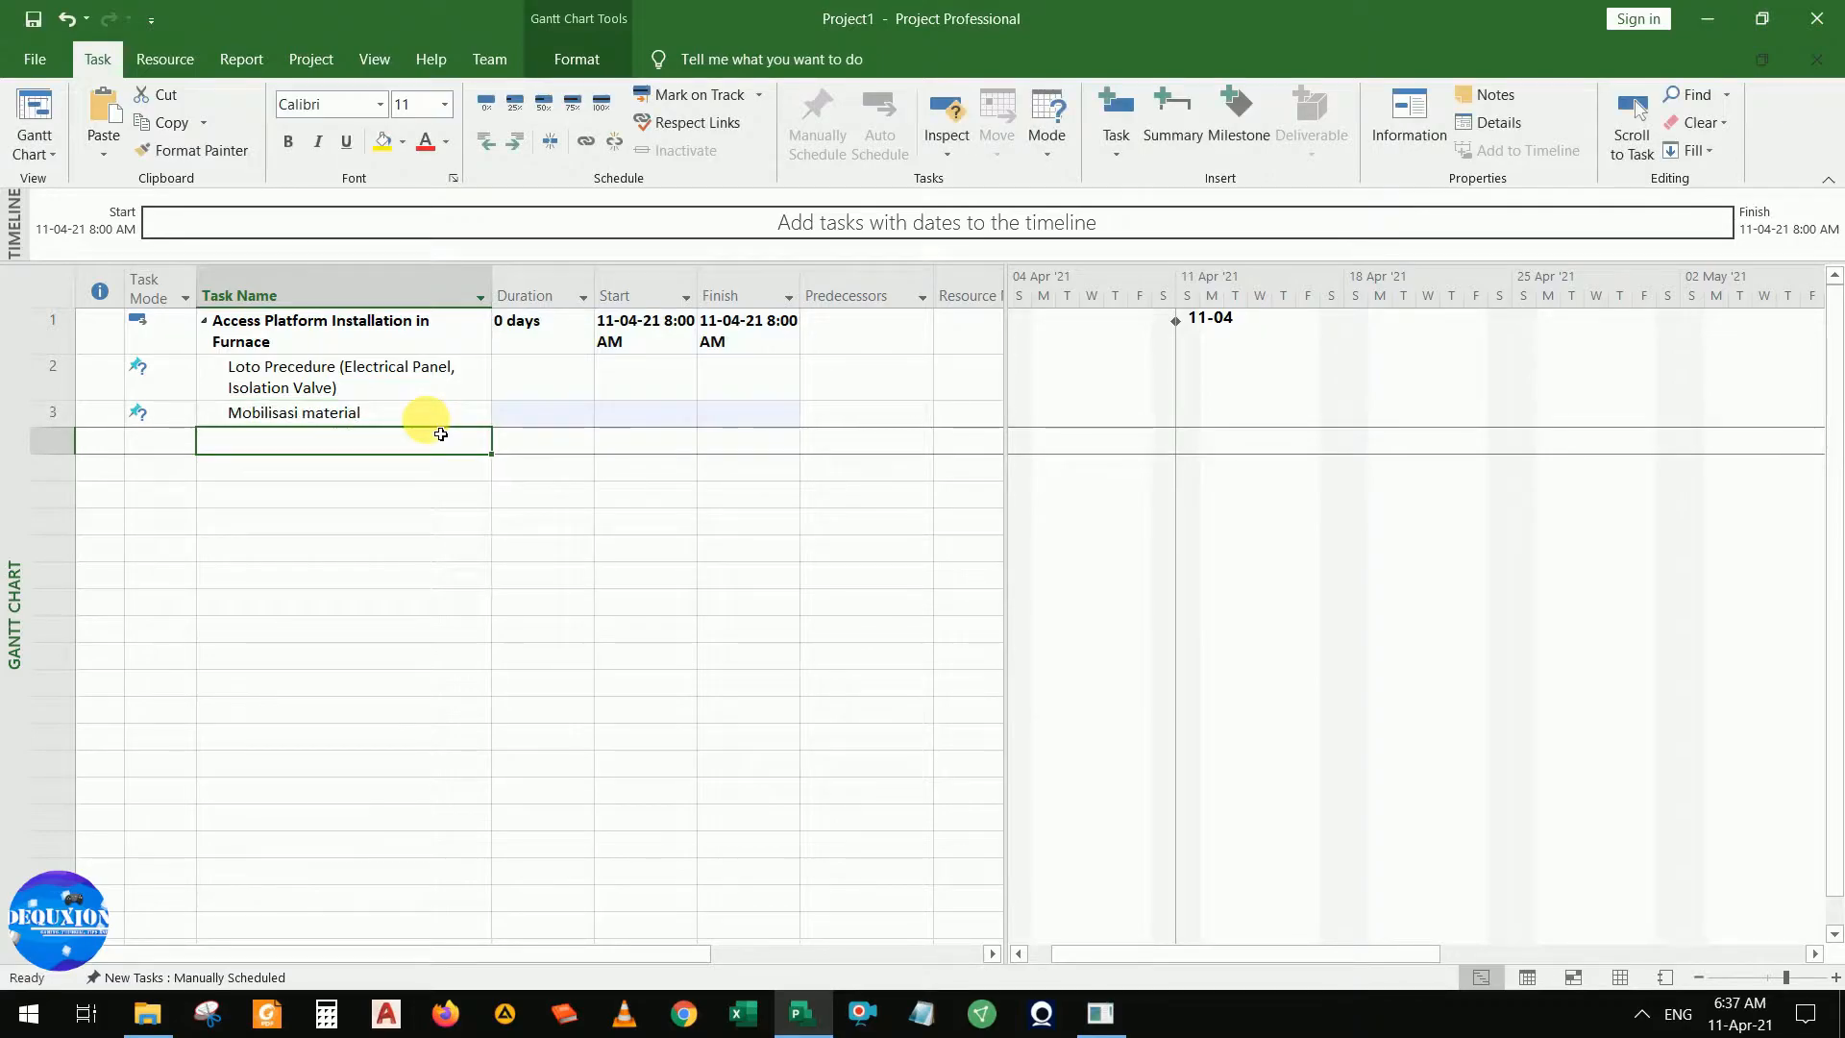
click(429, 416)
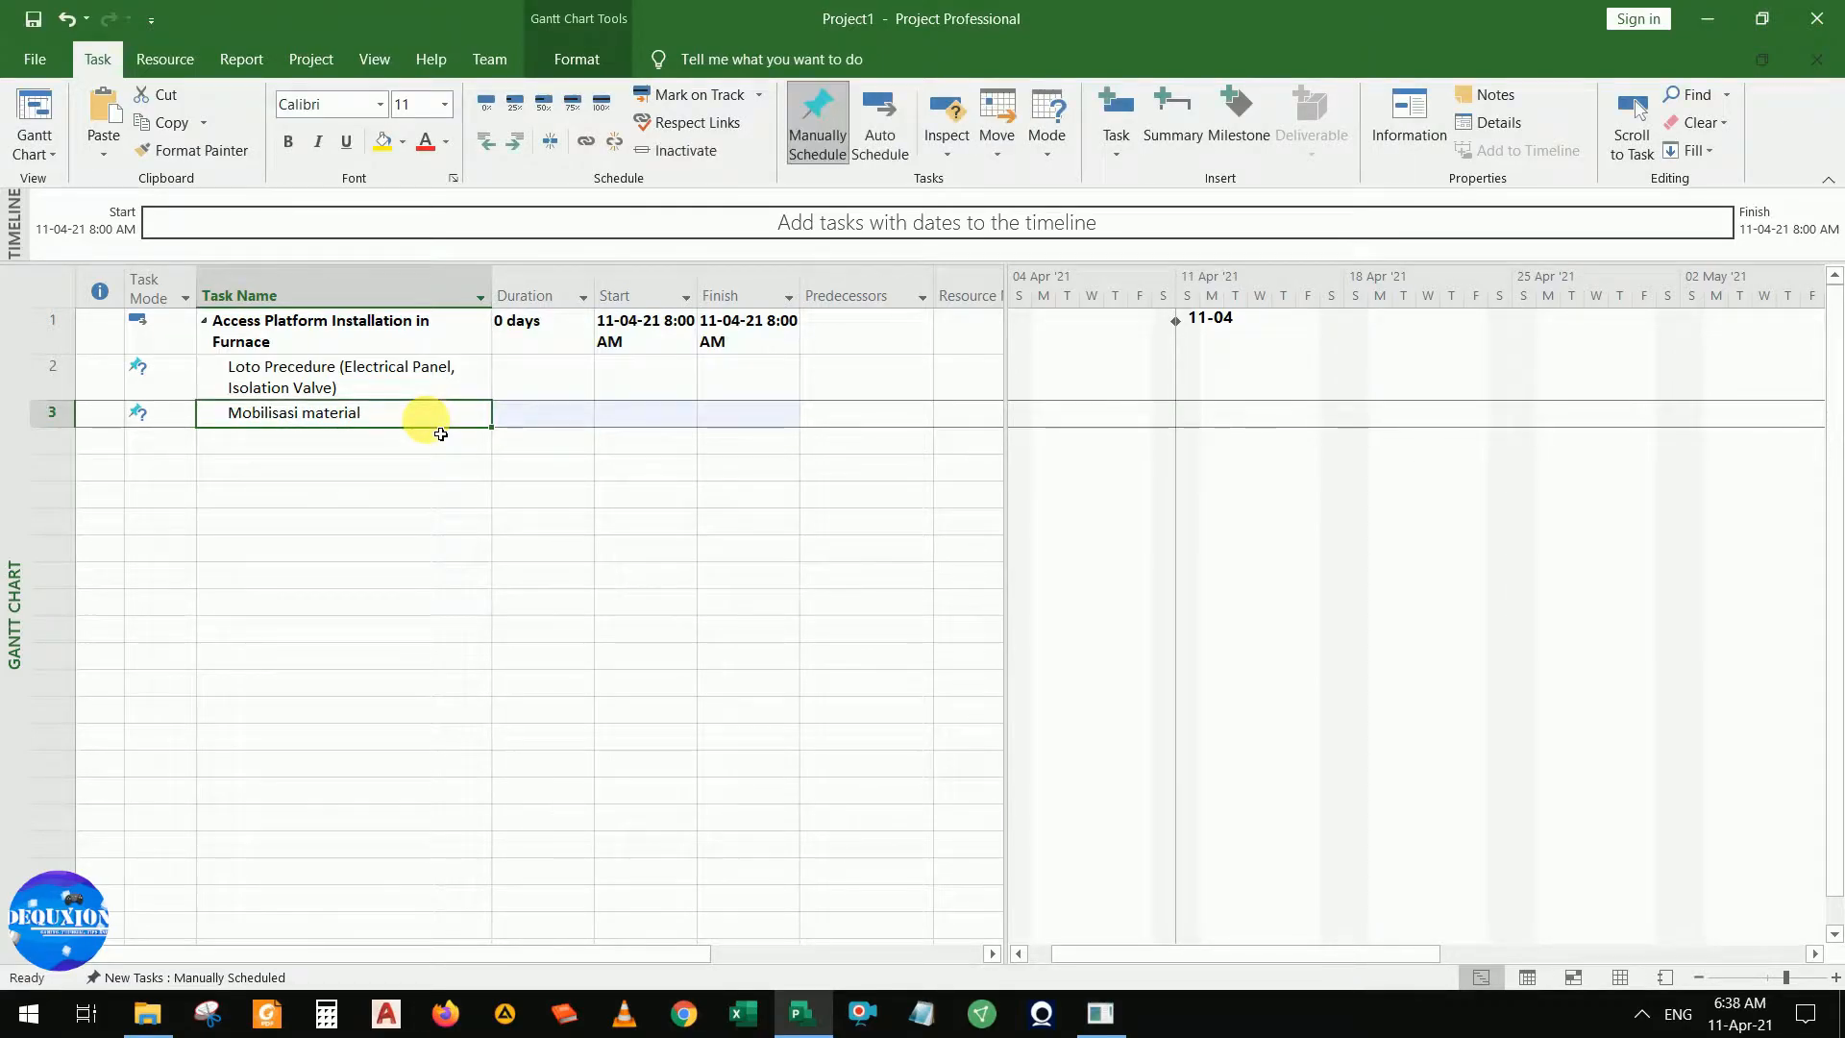
Copy the entire Mobilisasi material task row
right_click(55, 411)
click(125, 464)
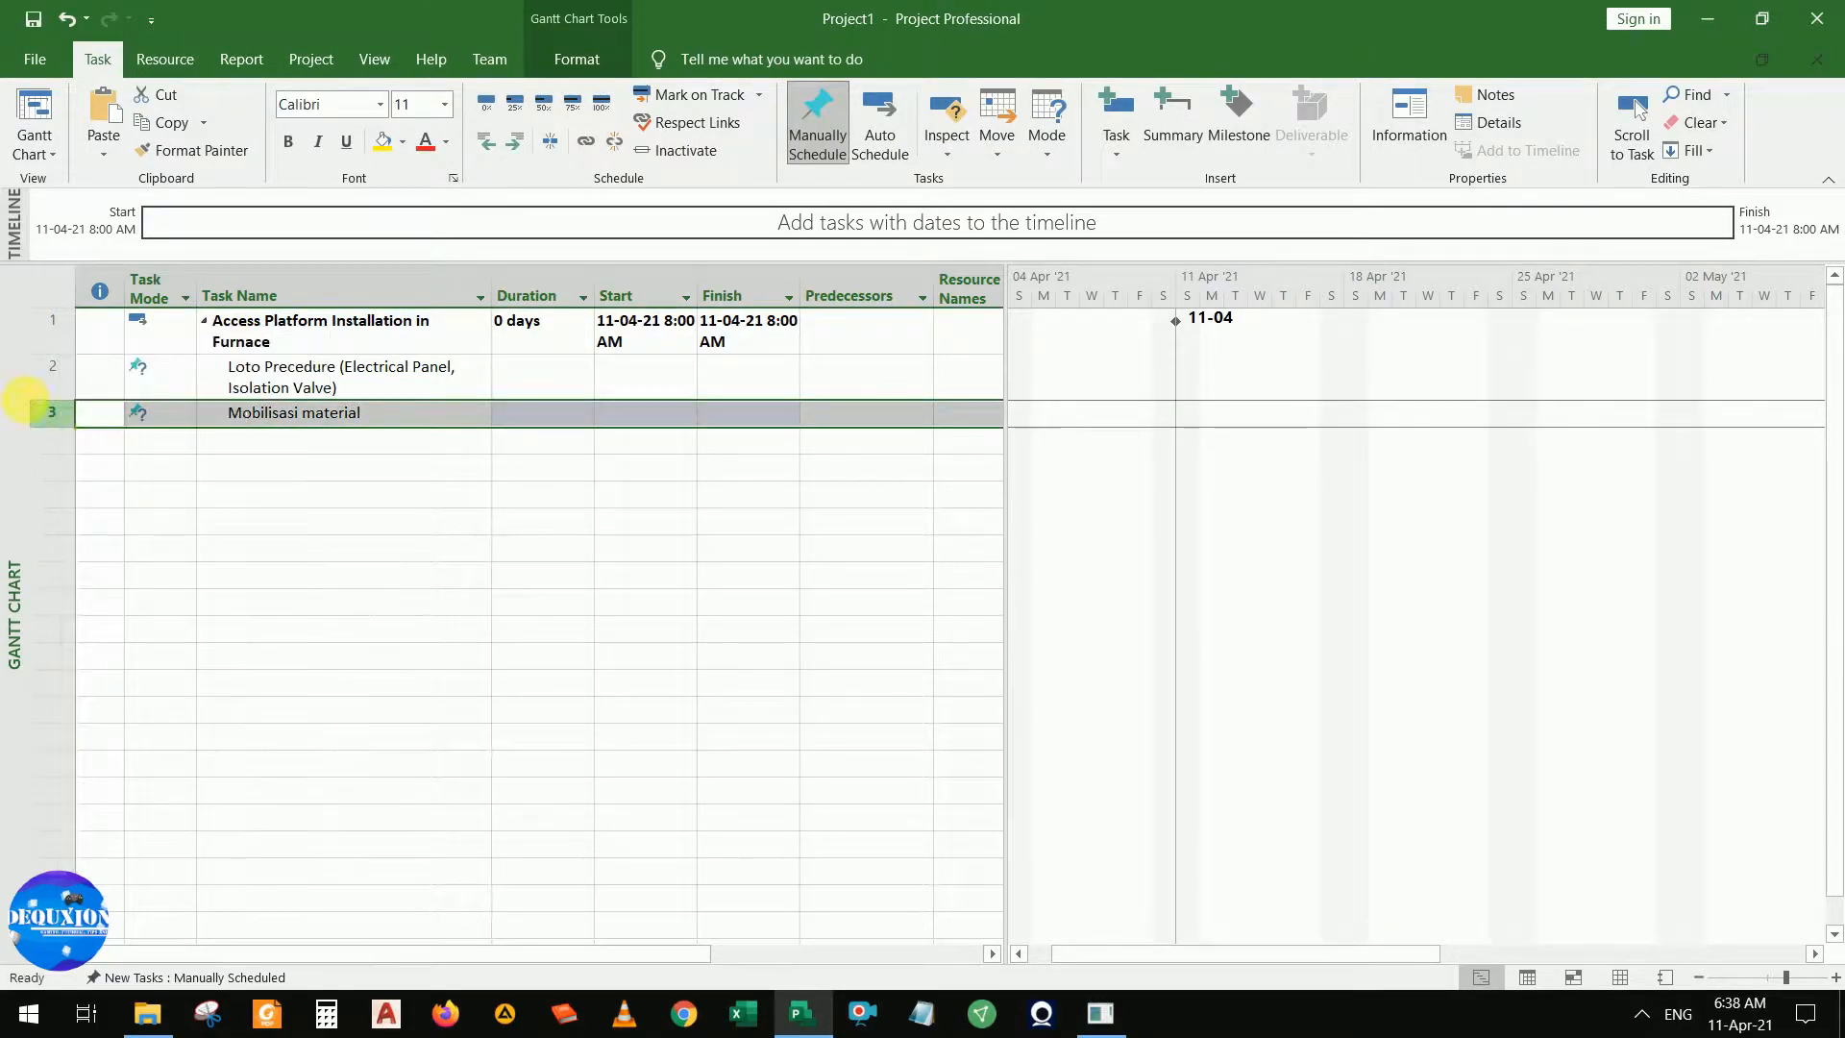
right_click(49, 371)
click(370, 402)
click(43, 408)
right_click(45, 411)
click(91, 459)
right_click(43, 374)
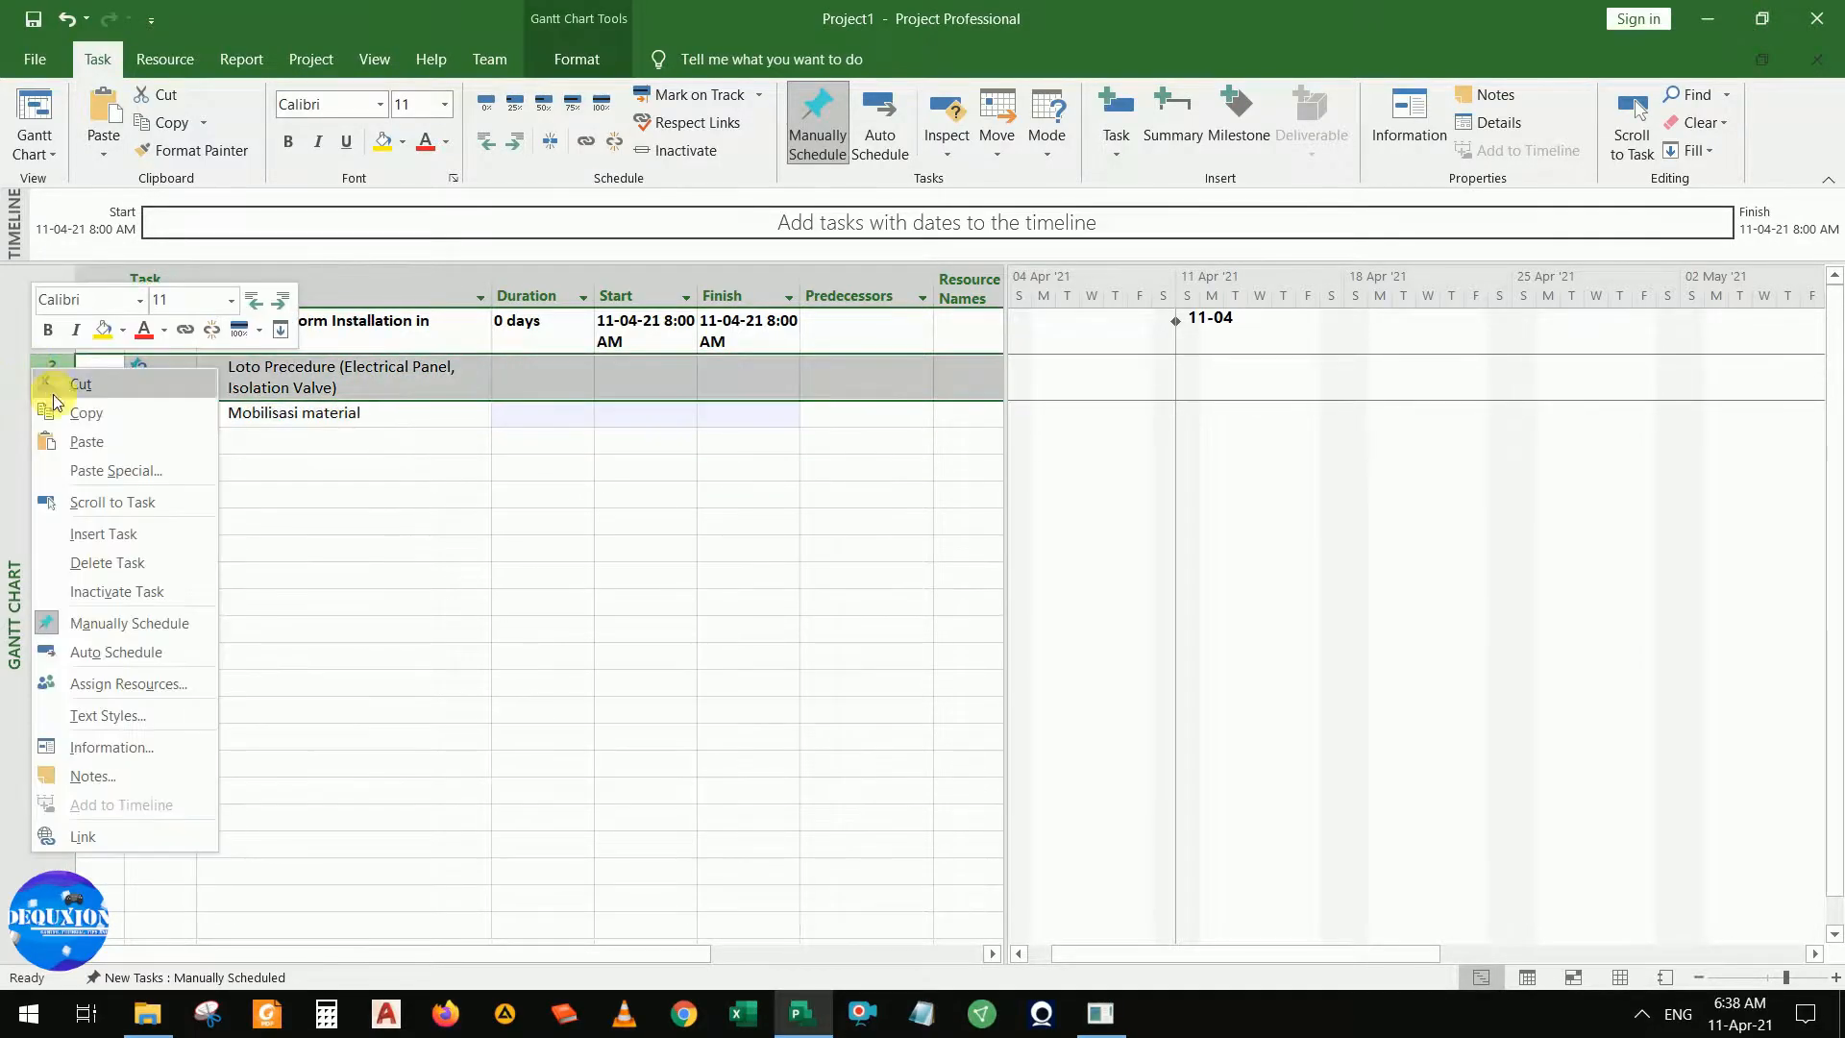
click(116, 532)
key(ctrl+z)
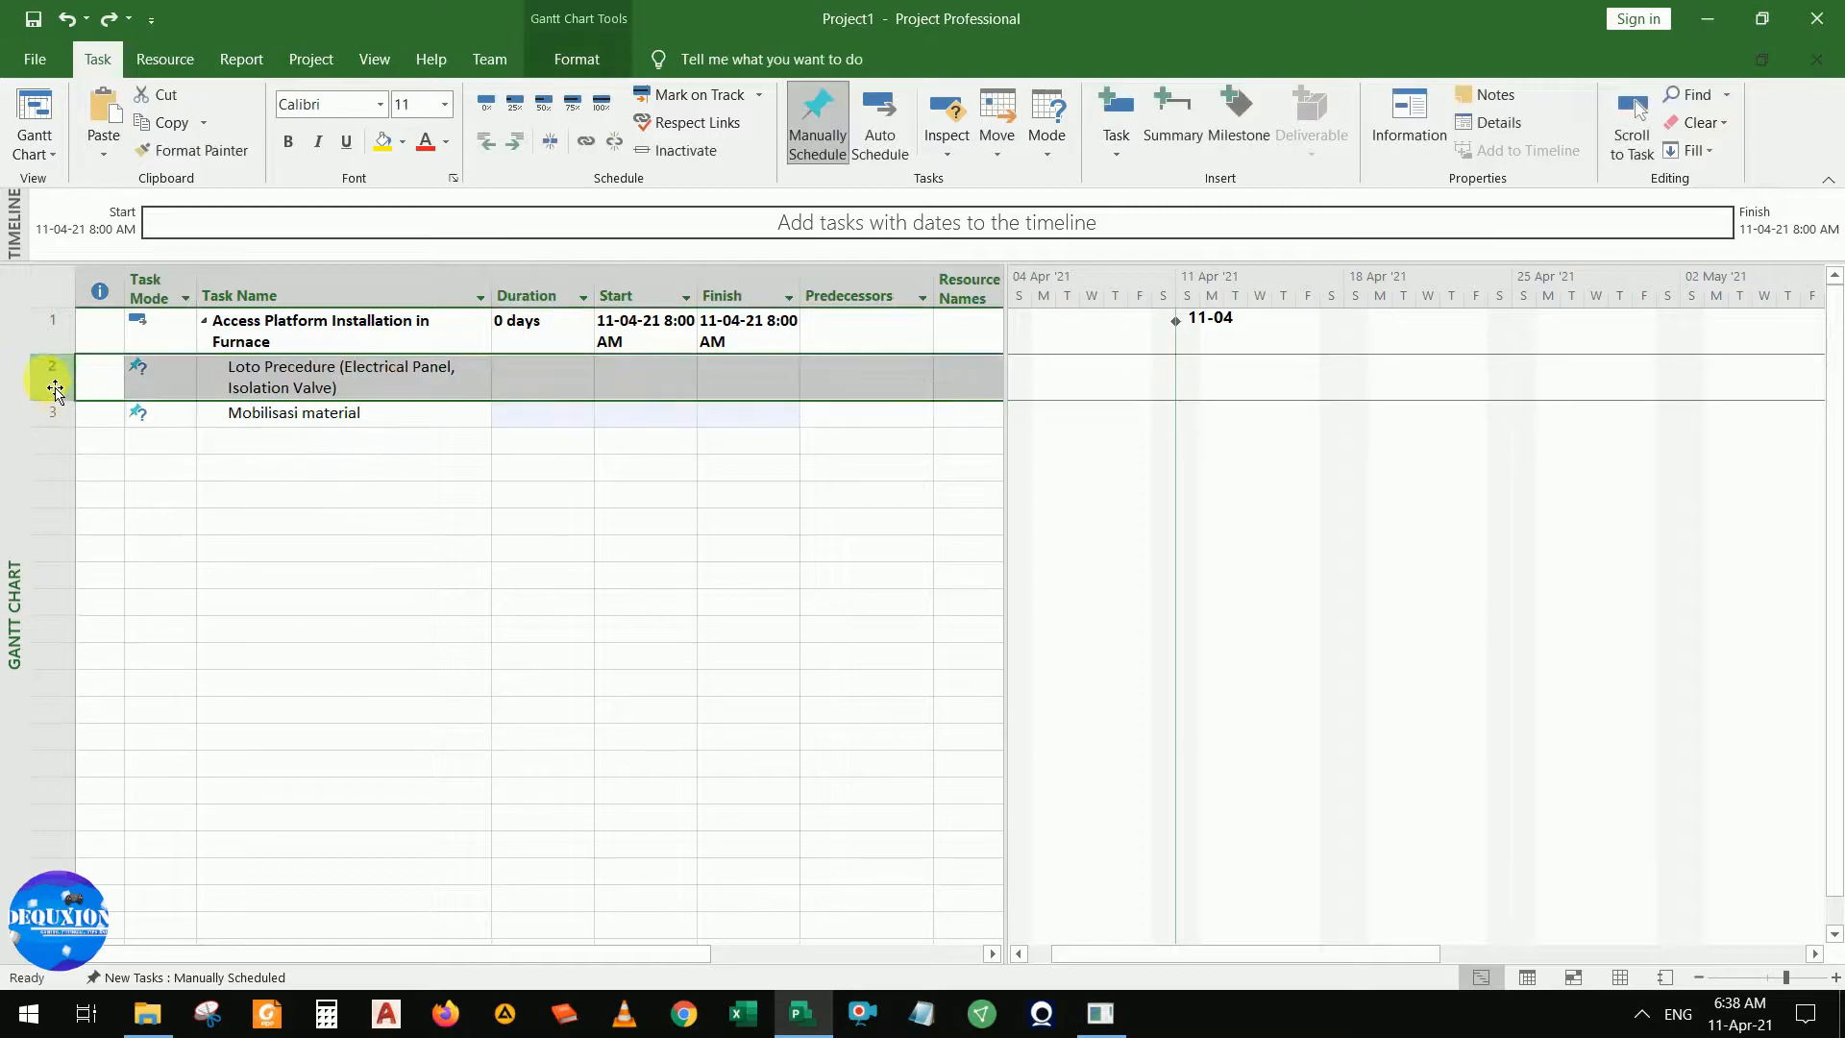
Paste the copied Mobilisasi material task above the Loto Precedure task
right_click(55, 389)
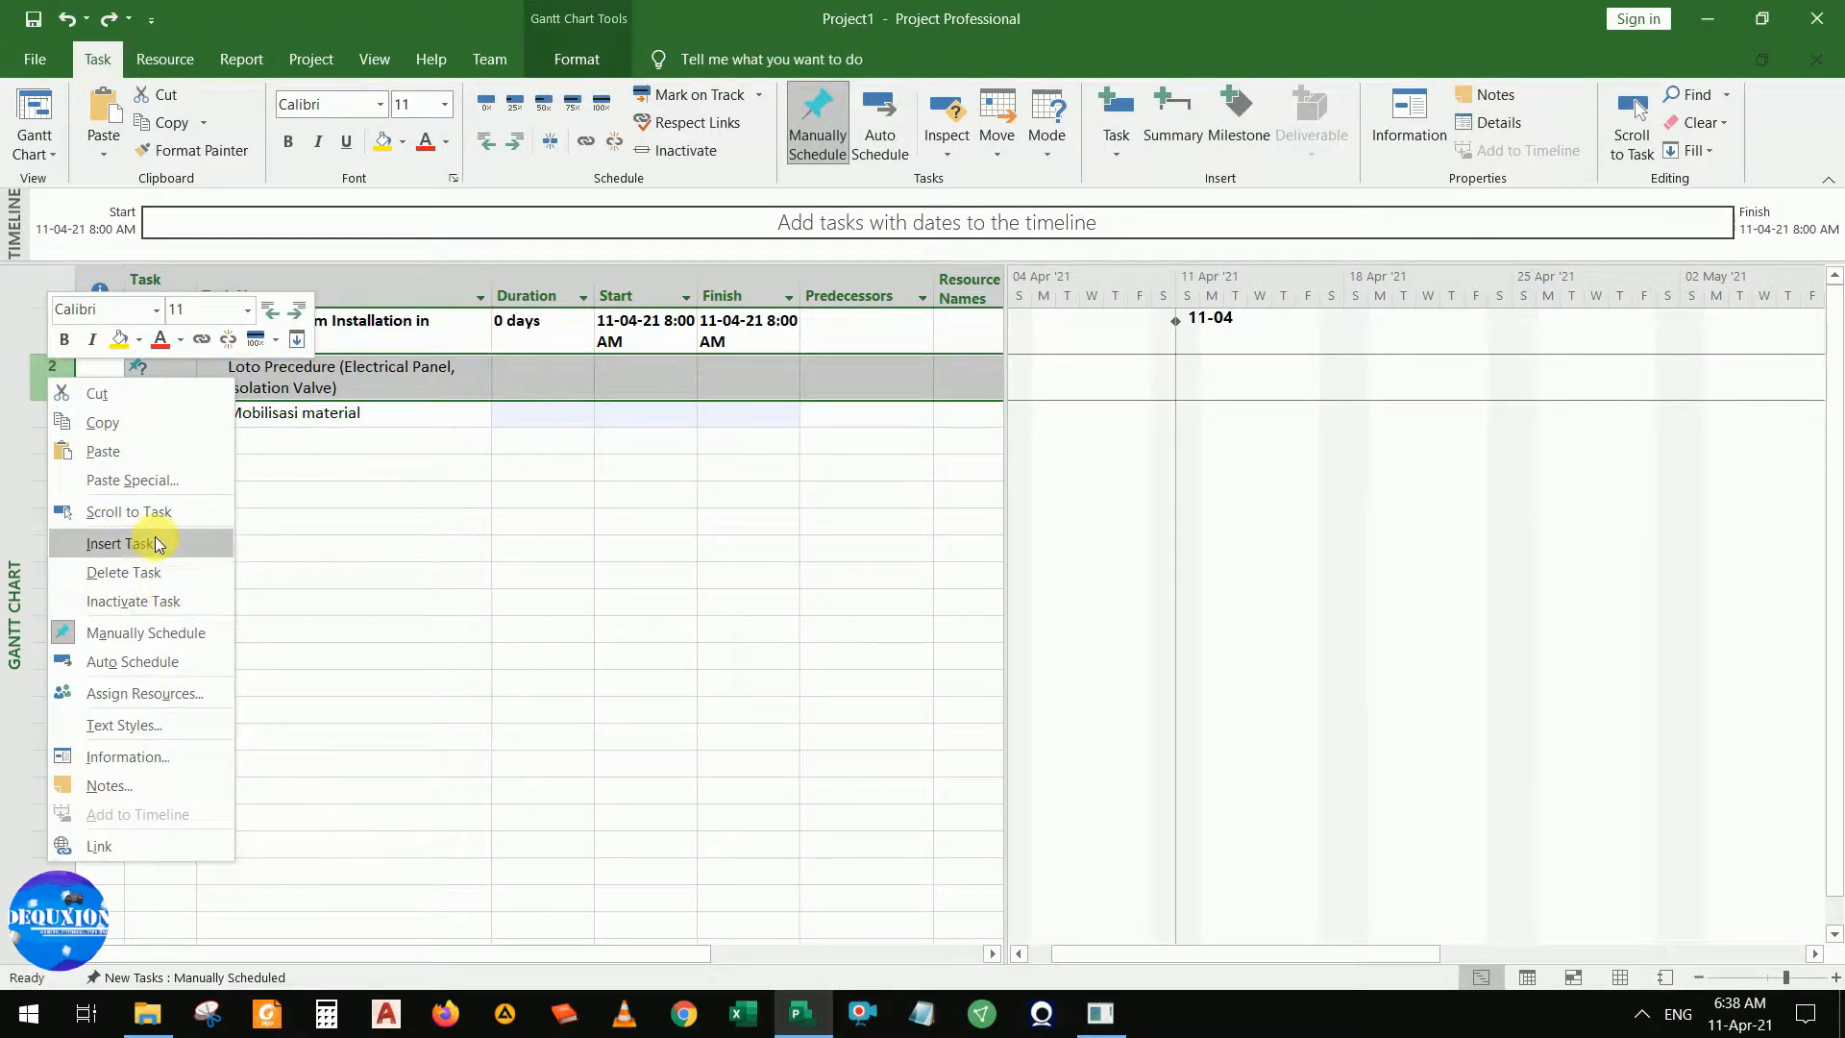
click(404, 539)
key(ctrl+v)
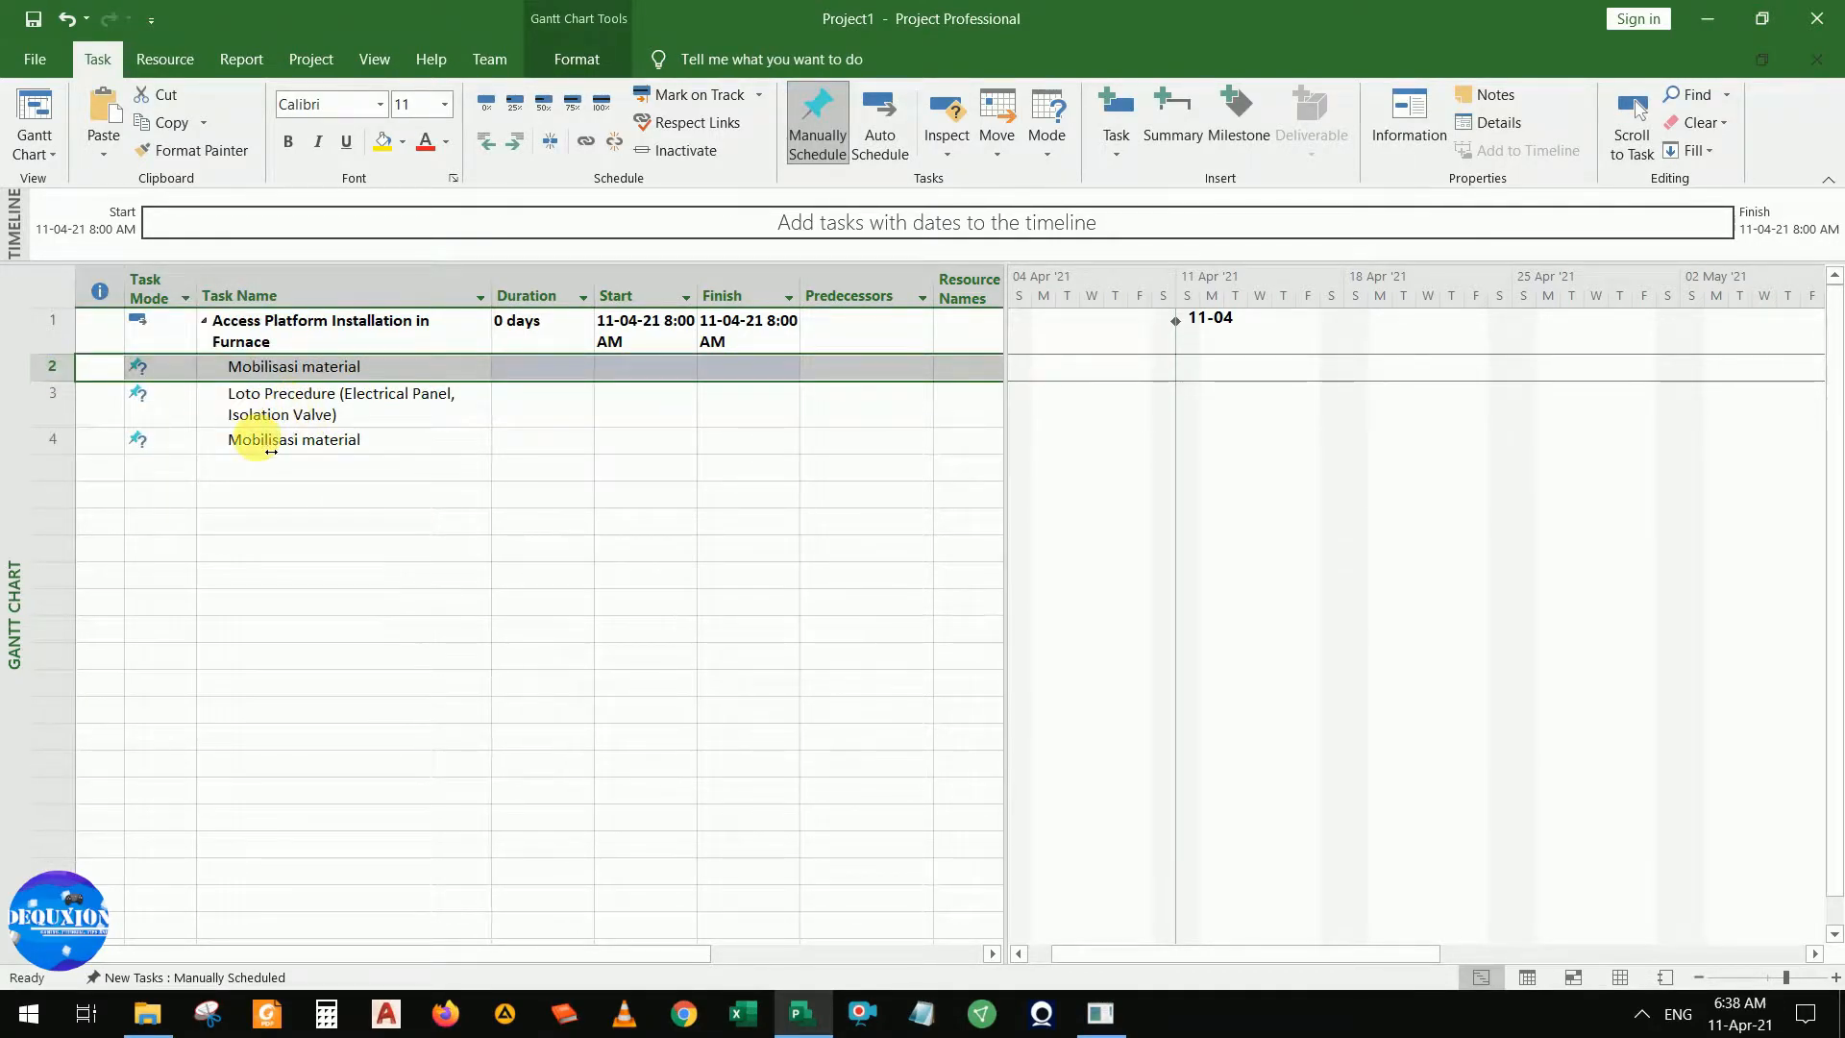
Add a task named "Install Foundation" below the second Mobilisasi material task
click(272, 445)
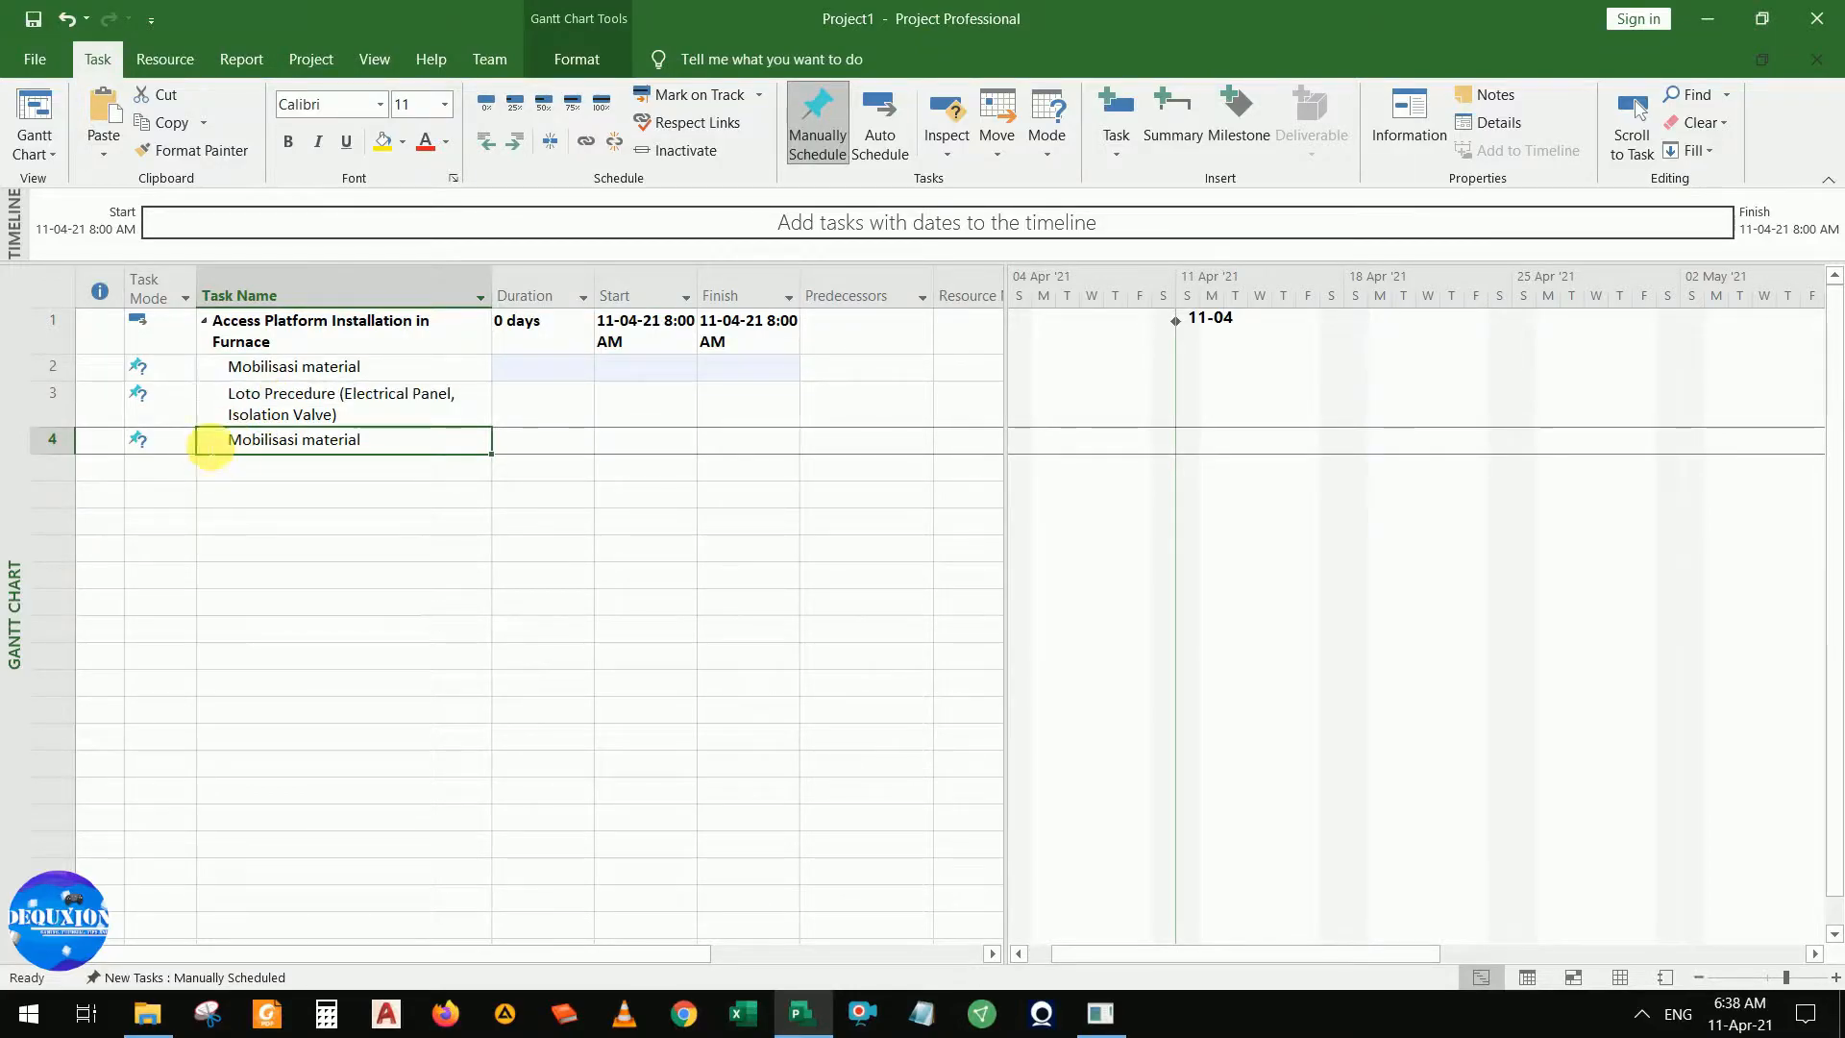
click(227, 478)
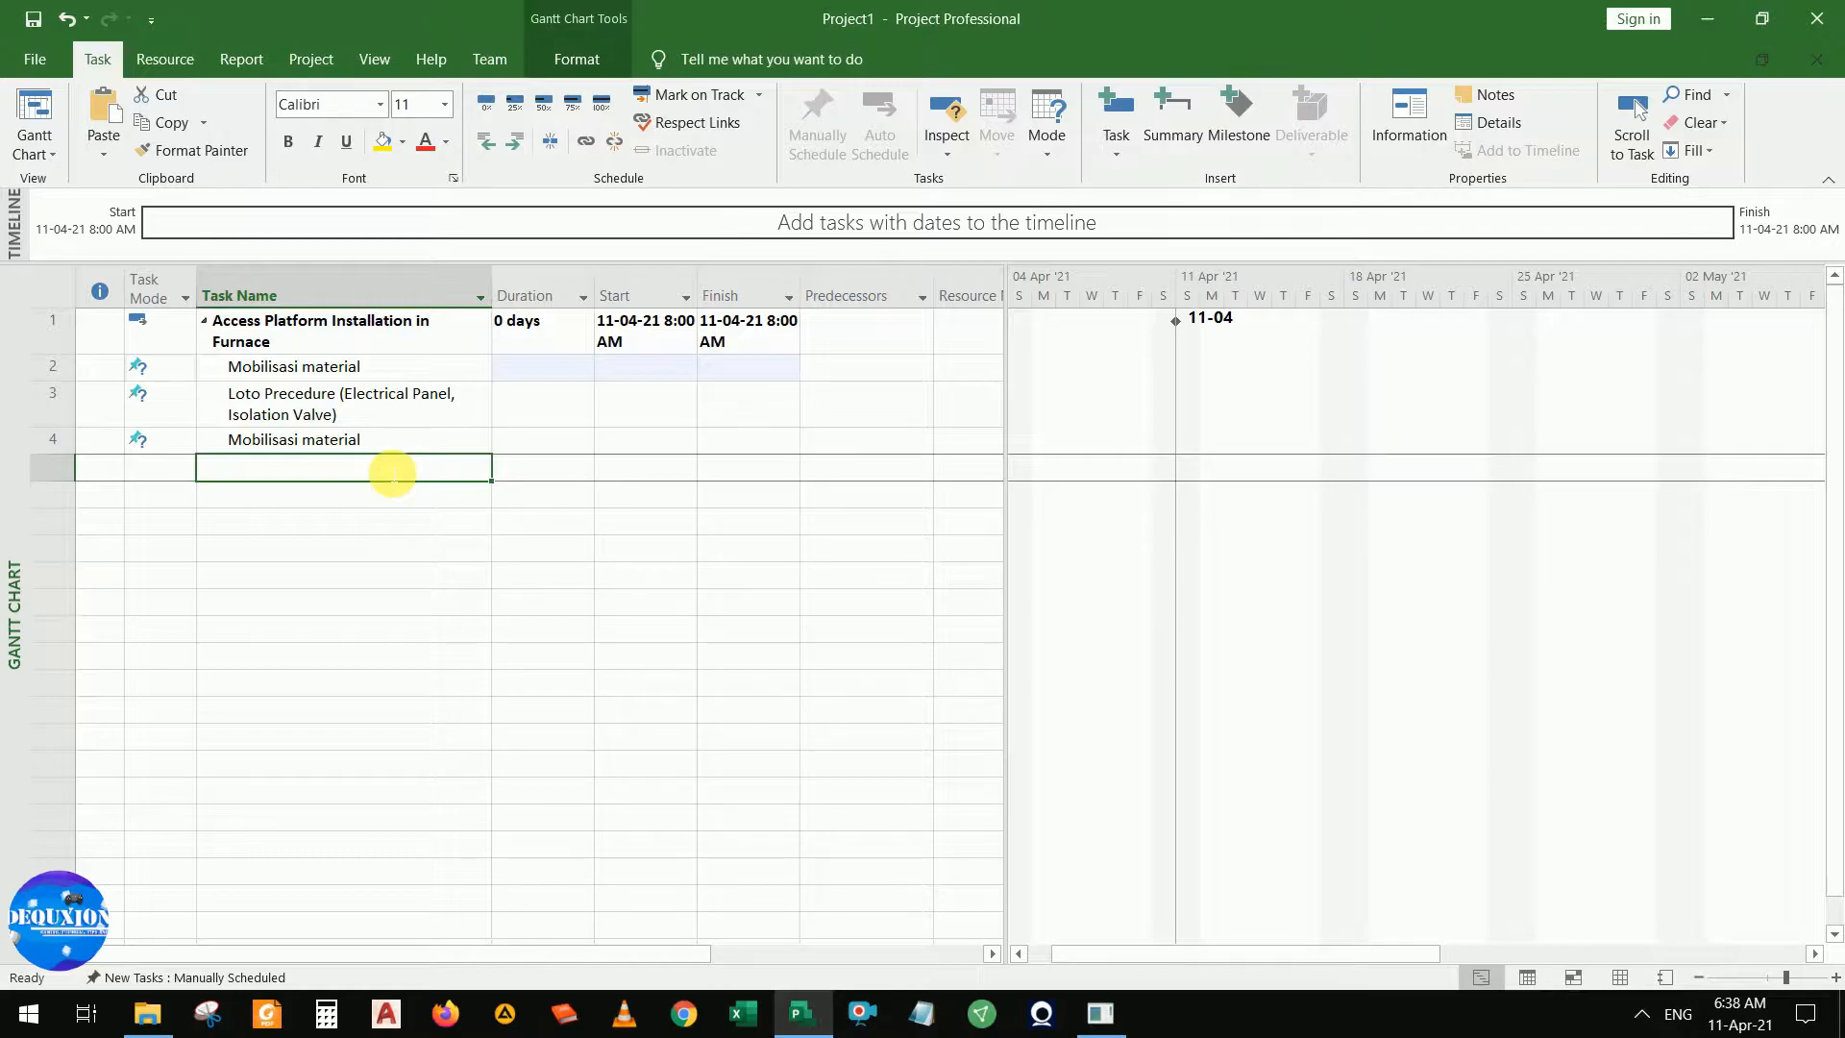
text(Install)
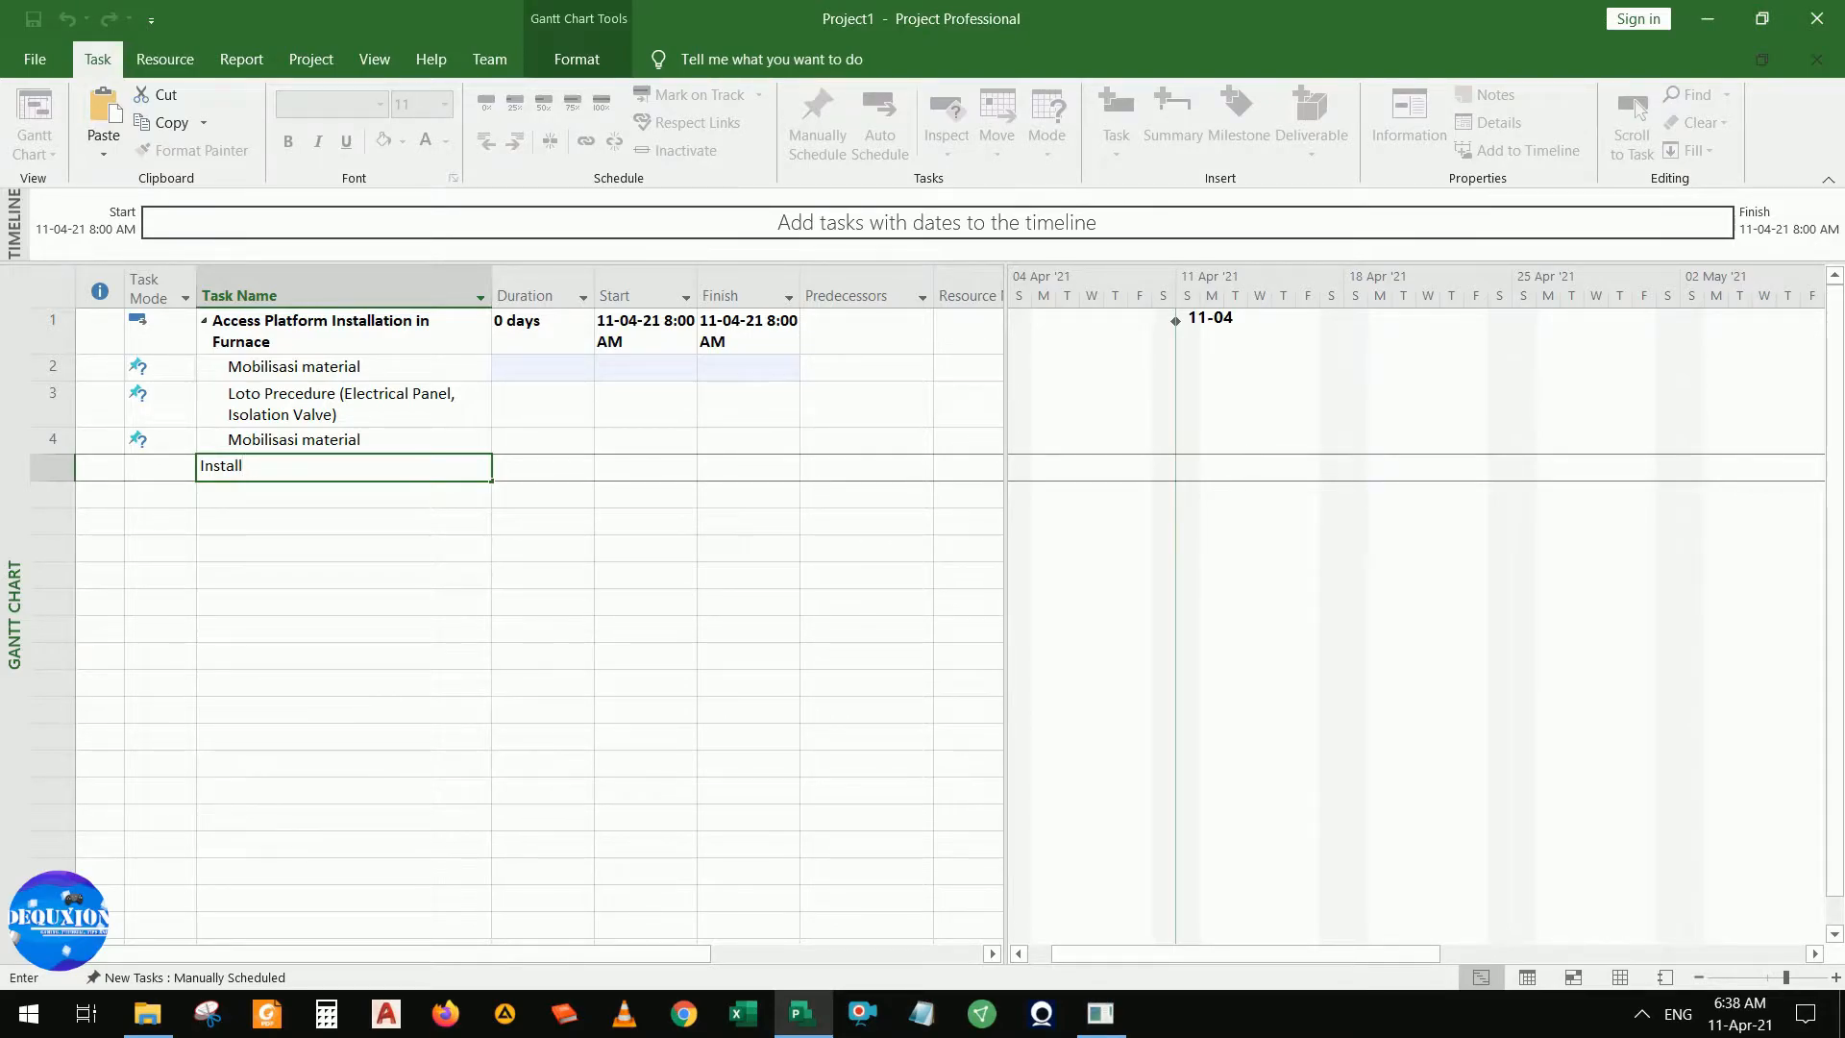
text(Foundation)
key(Return)
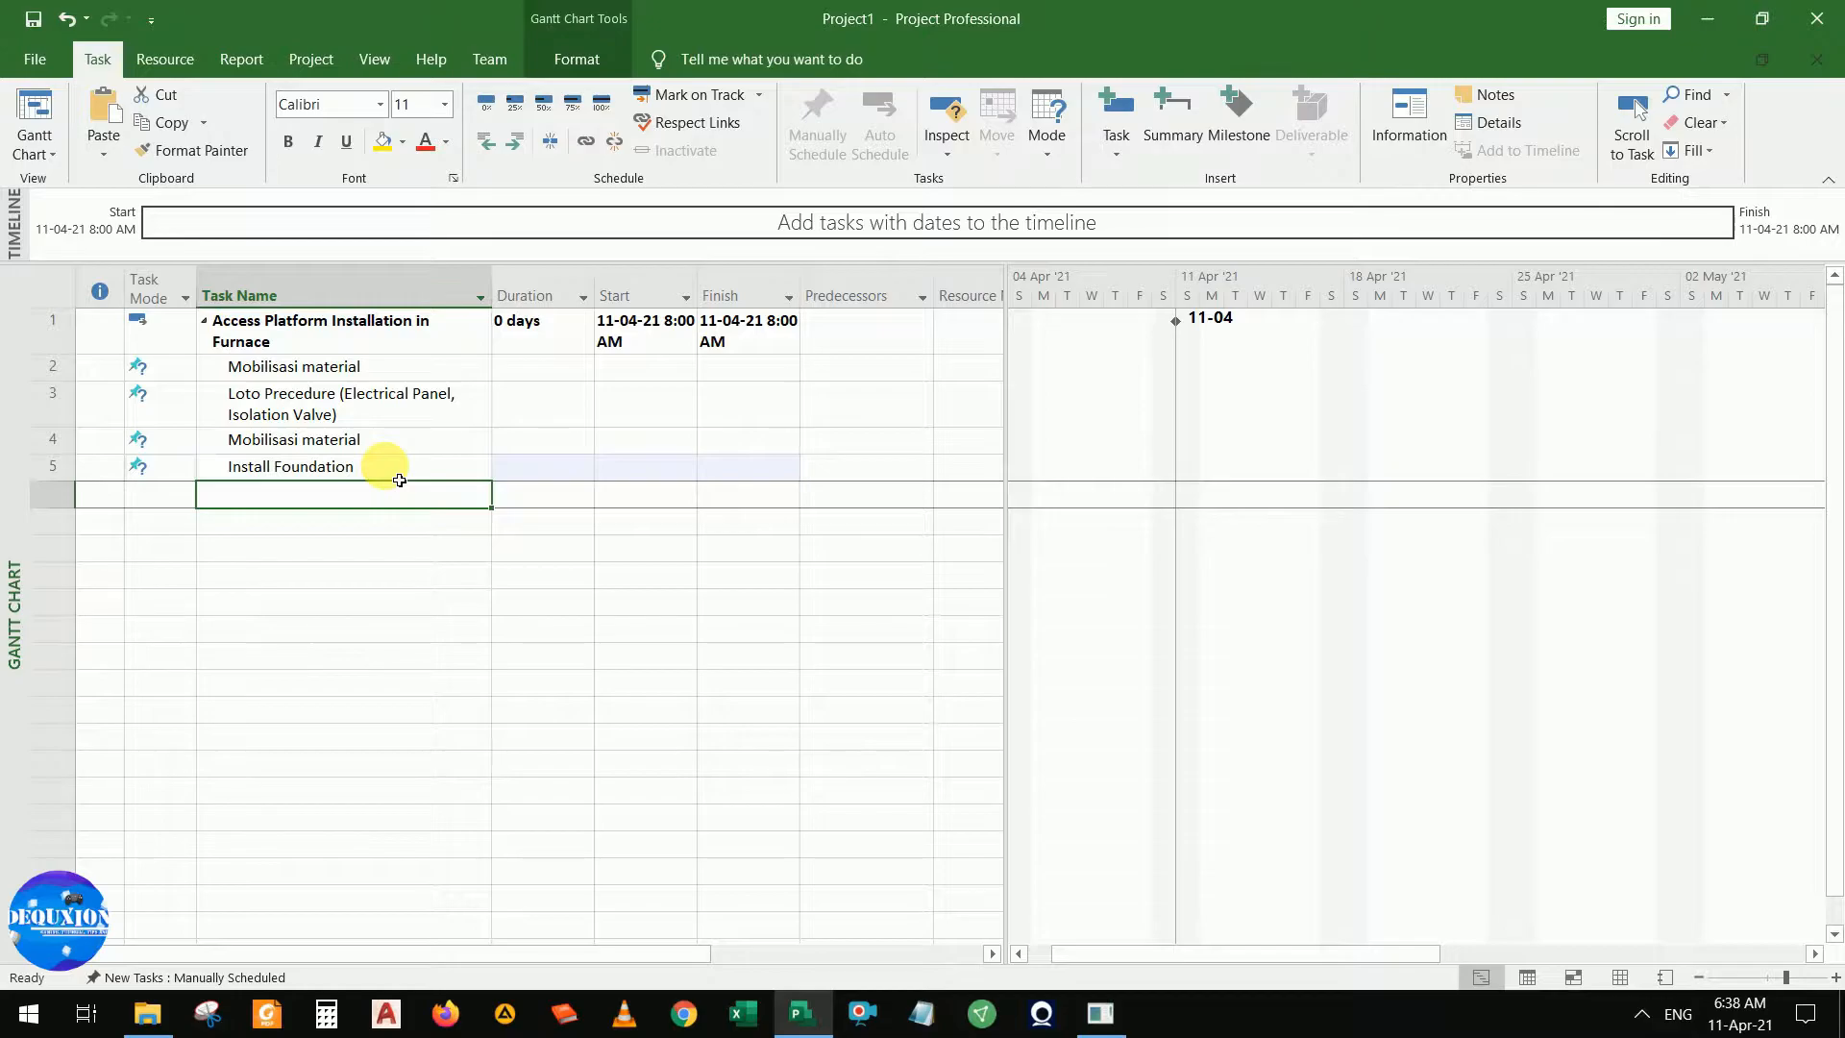
Add two tasks named "Install Framework" and "Install rebar" below Install Foundation
text(Ins)
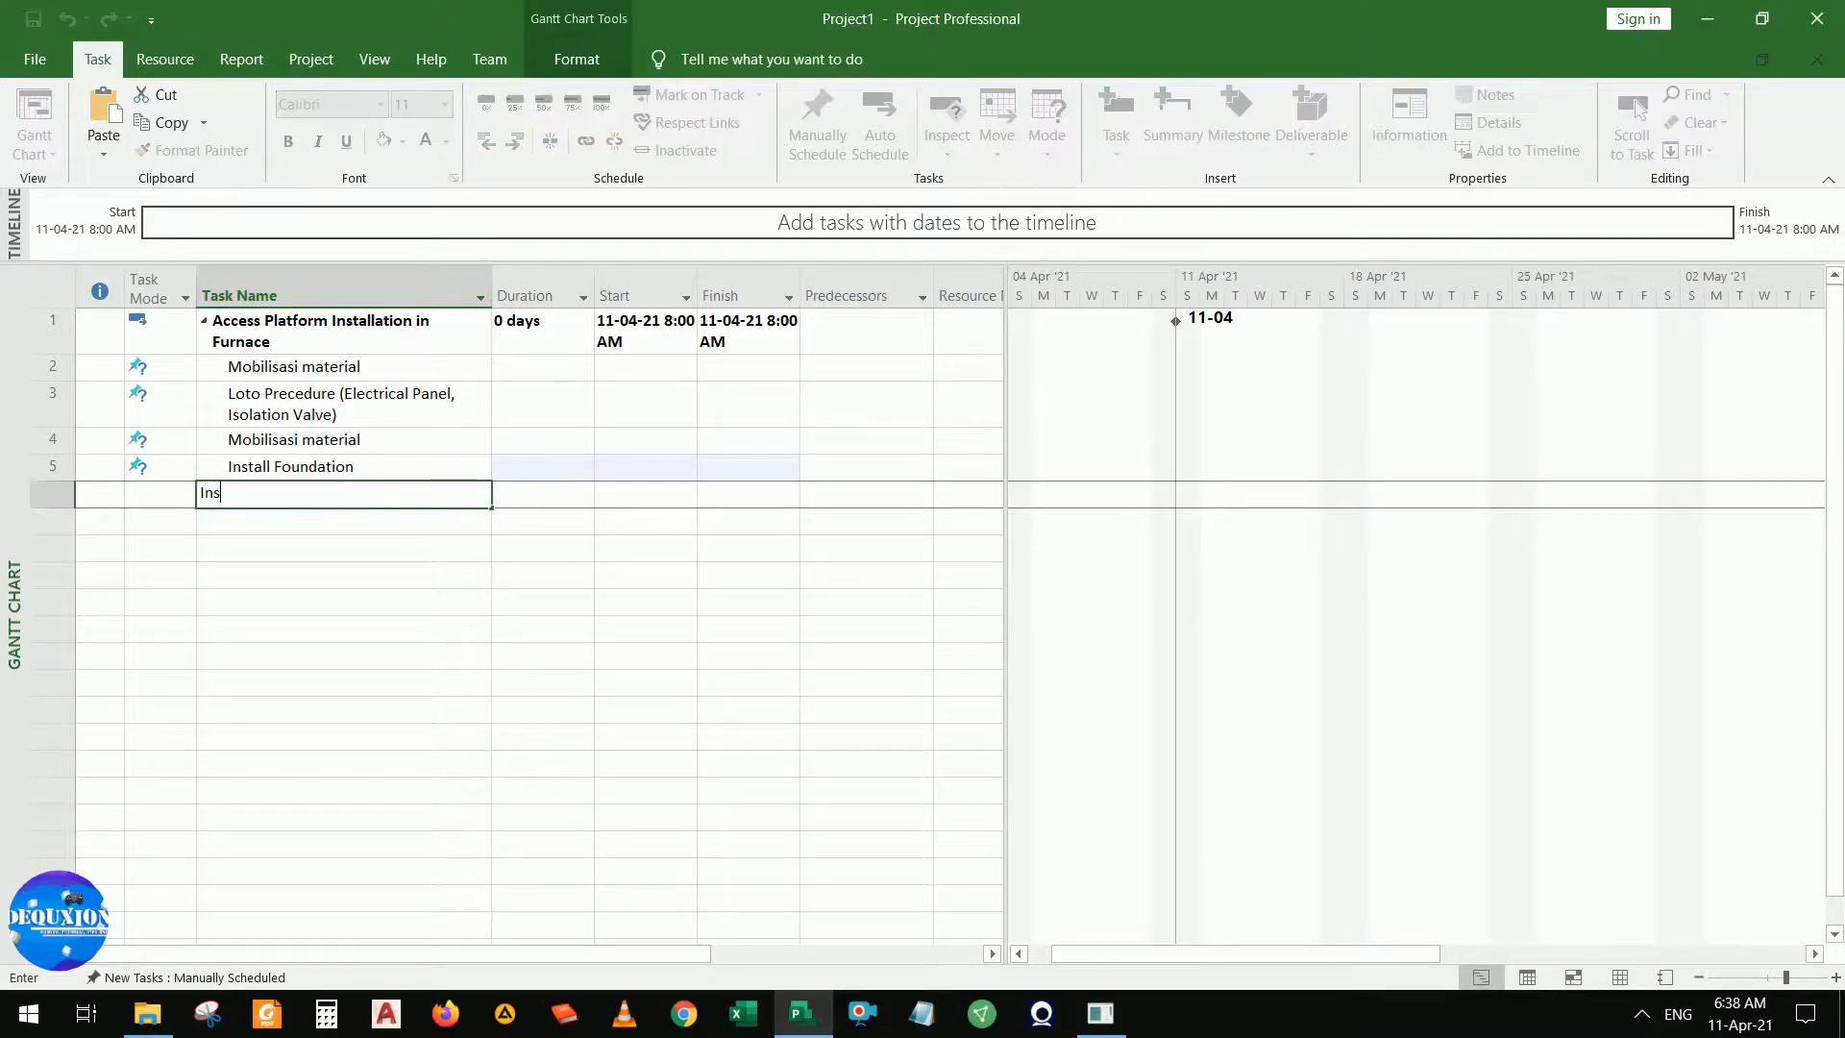
text(tall Framework)
key(Return)
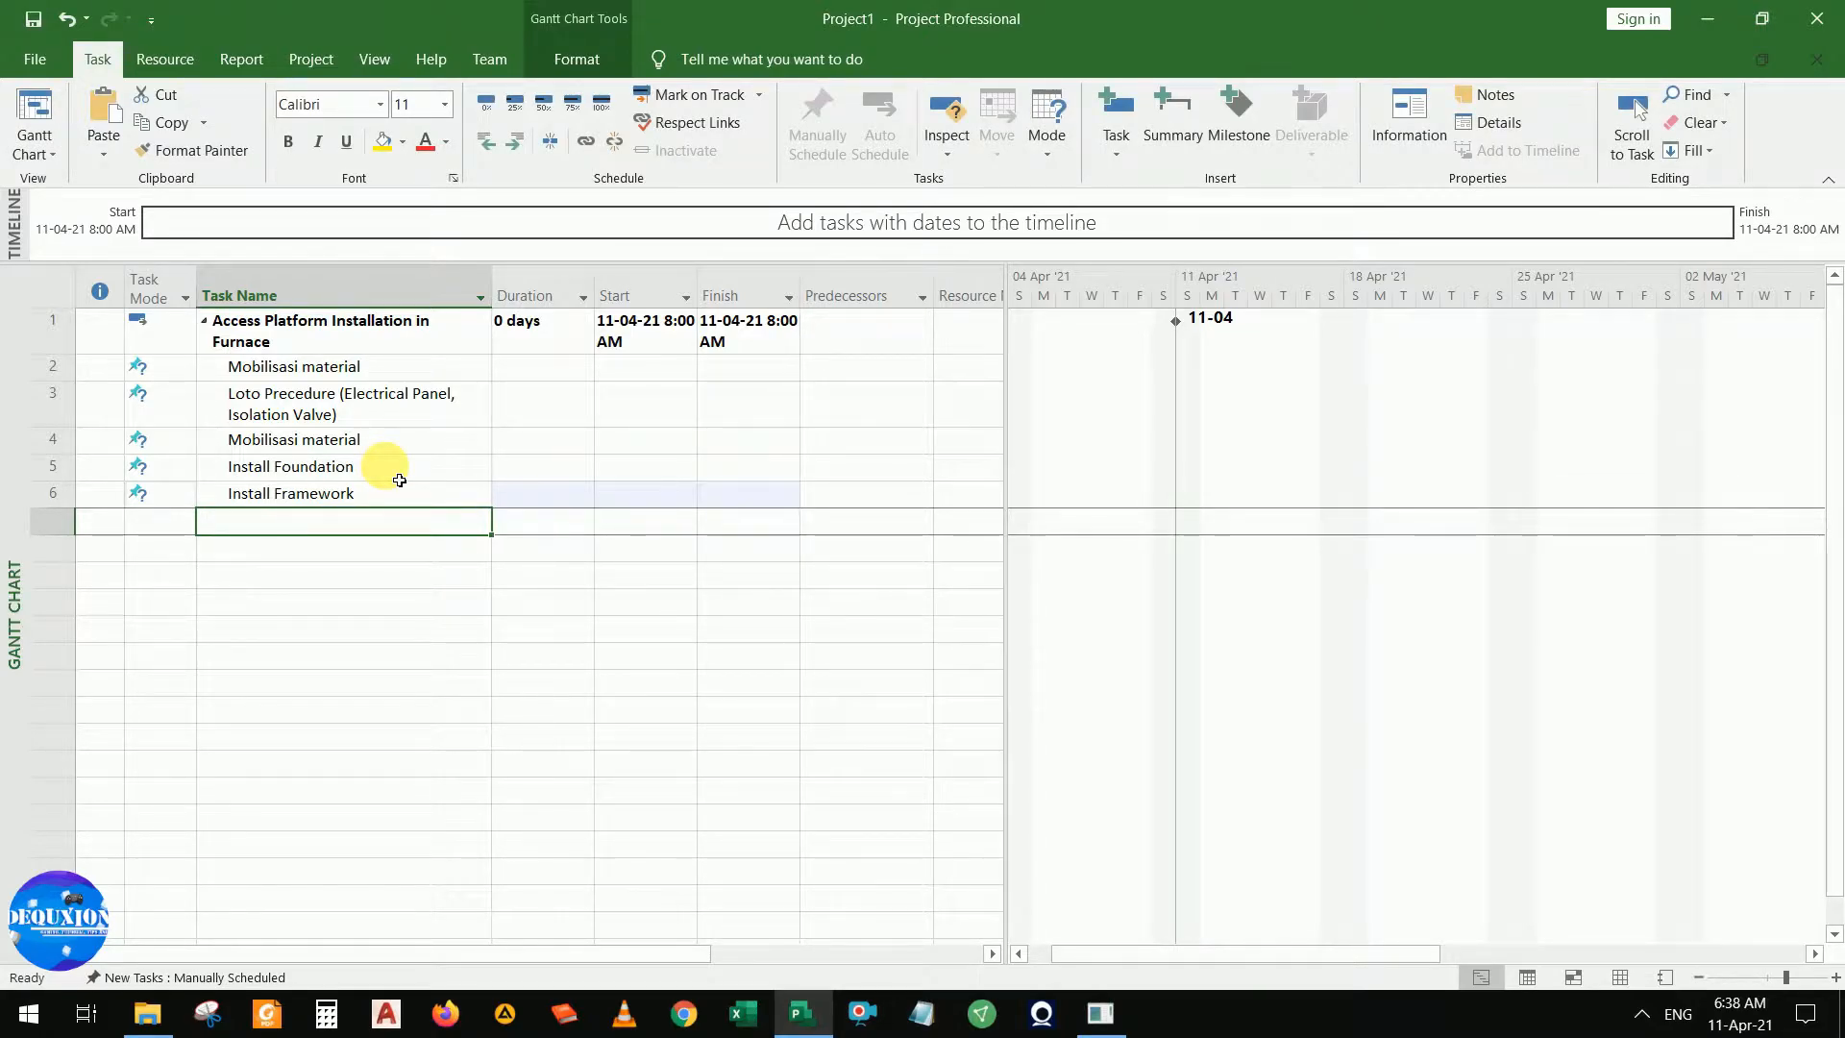
text(Install rebar)
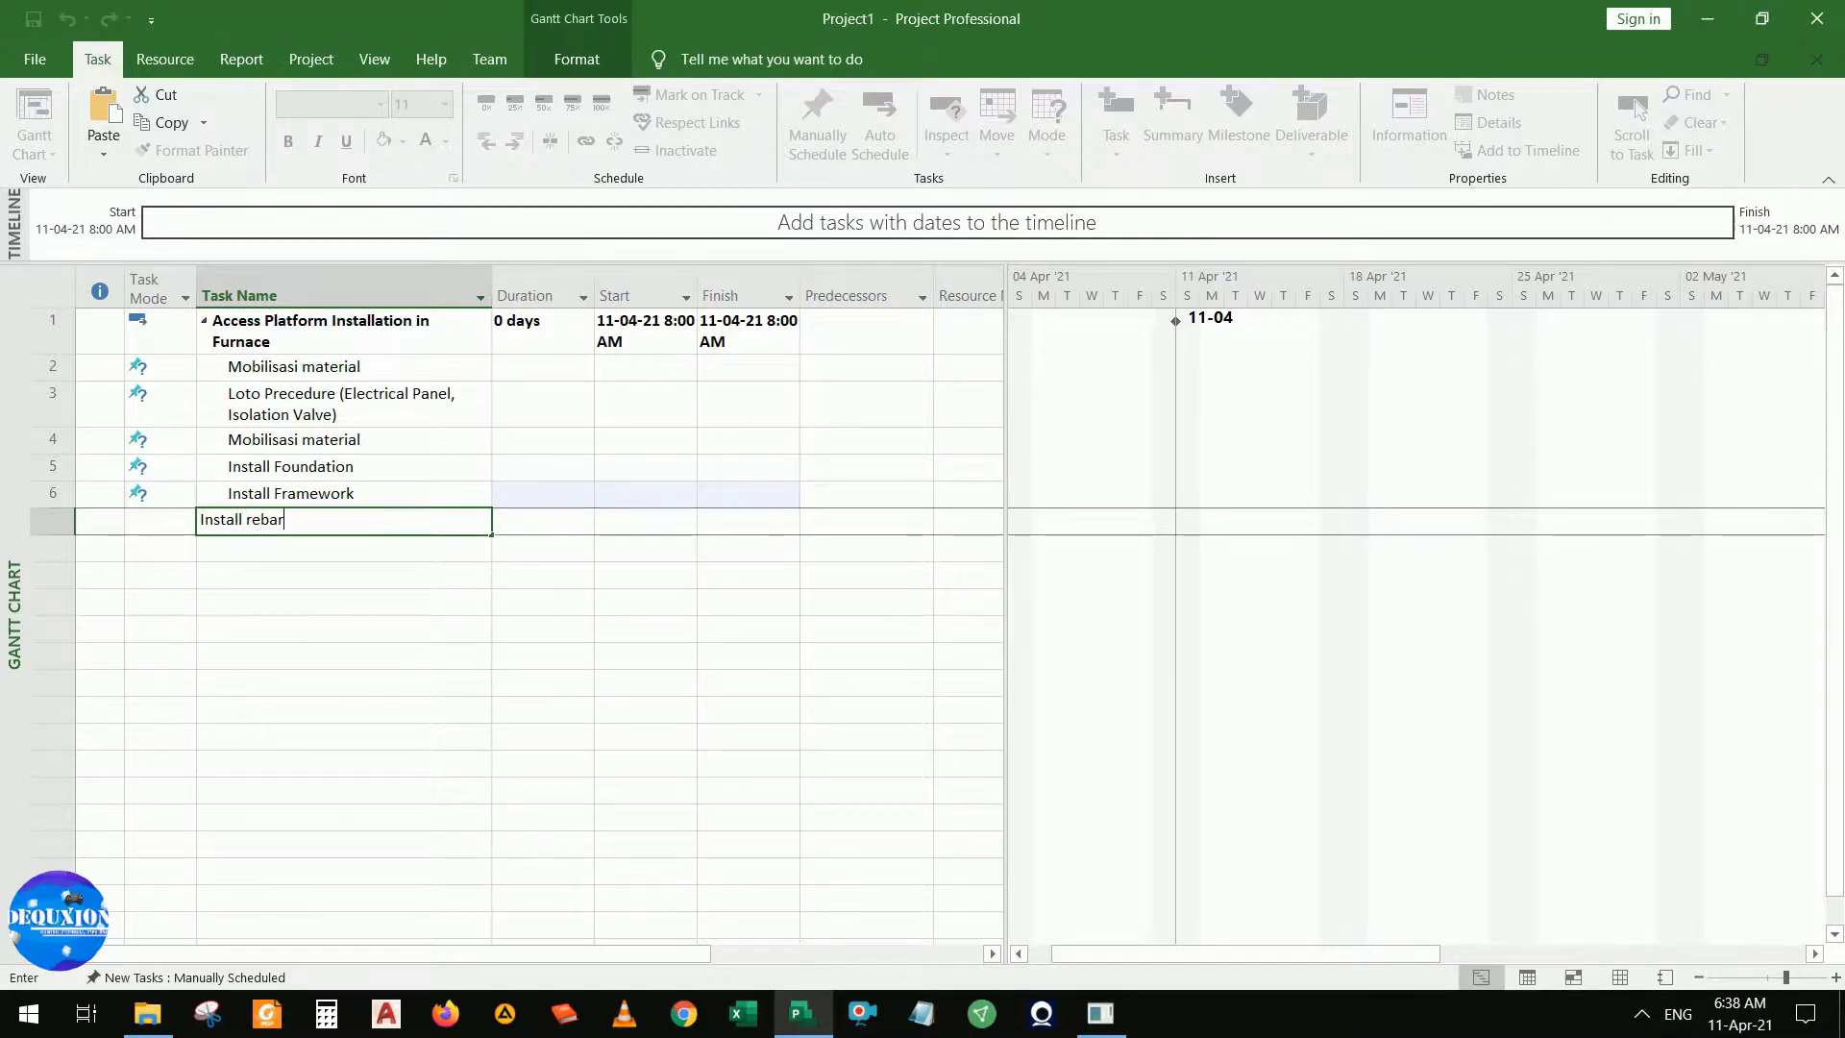
key(Return)
Add two tasks named "Pouring concrete" and "Curing time" below Install rebar
text(Pou)
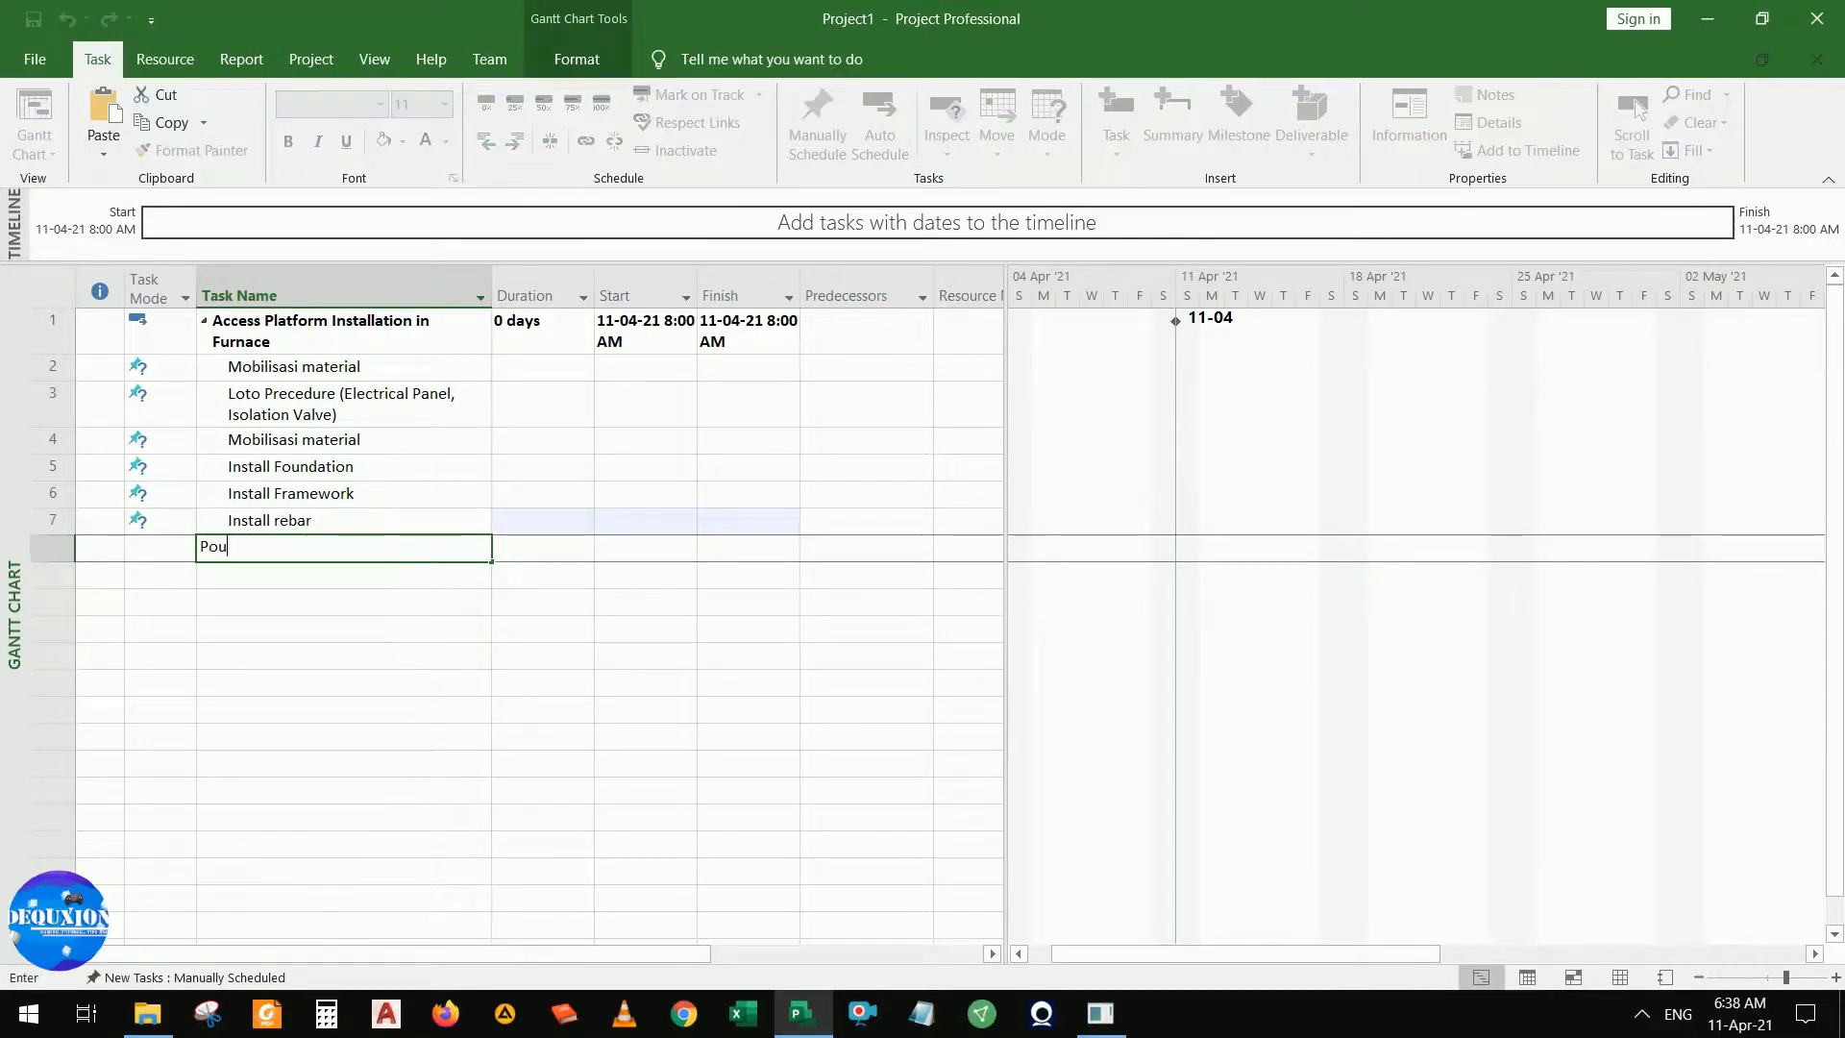
text(ring concrete)
key(Return)
text(Curing time)
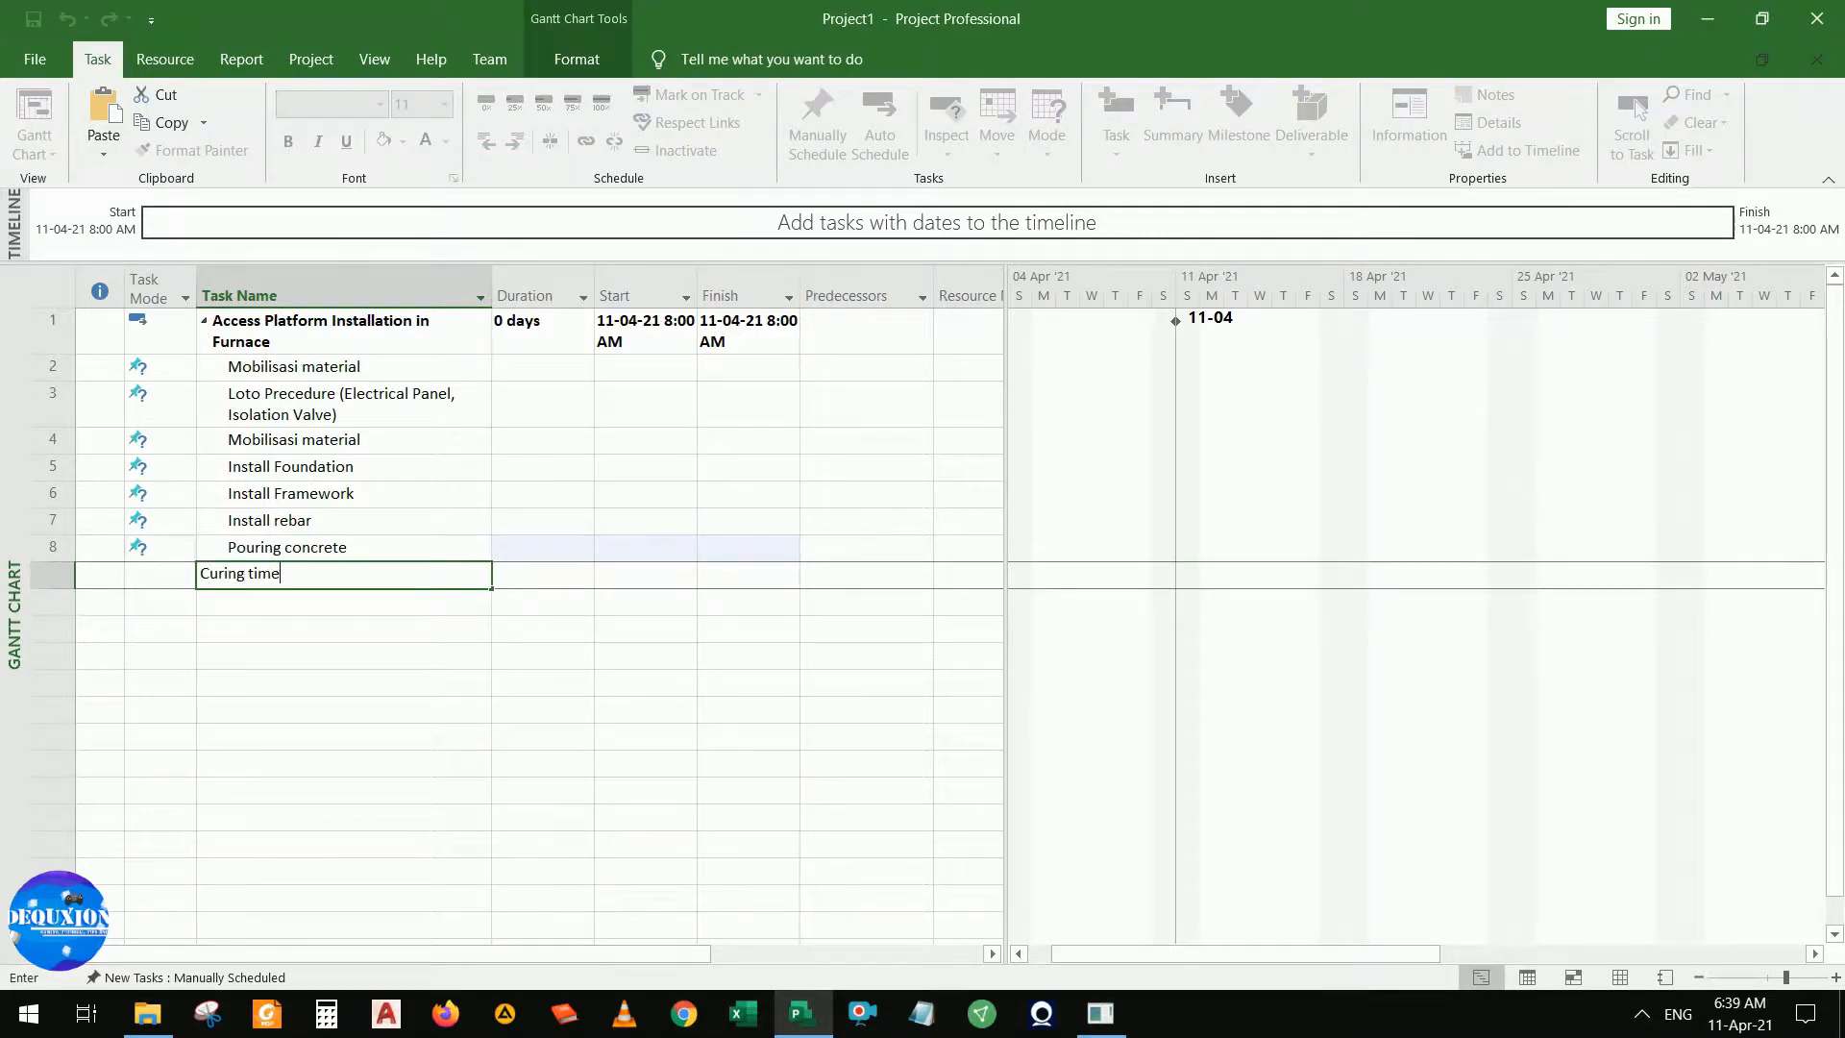
key(Return)
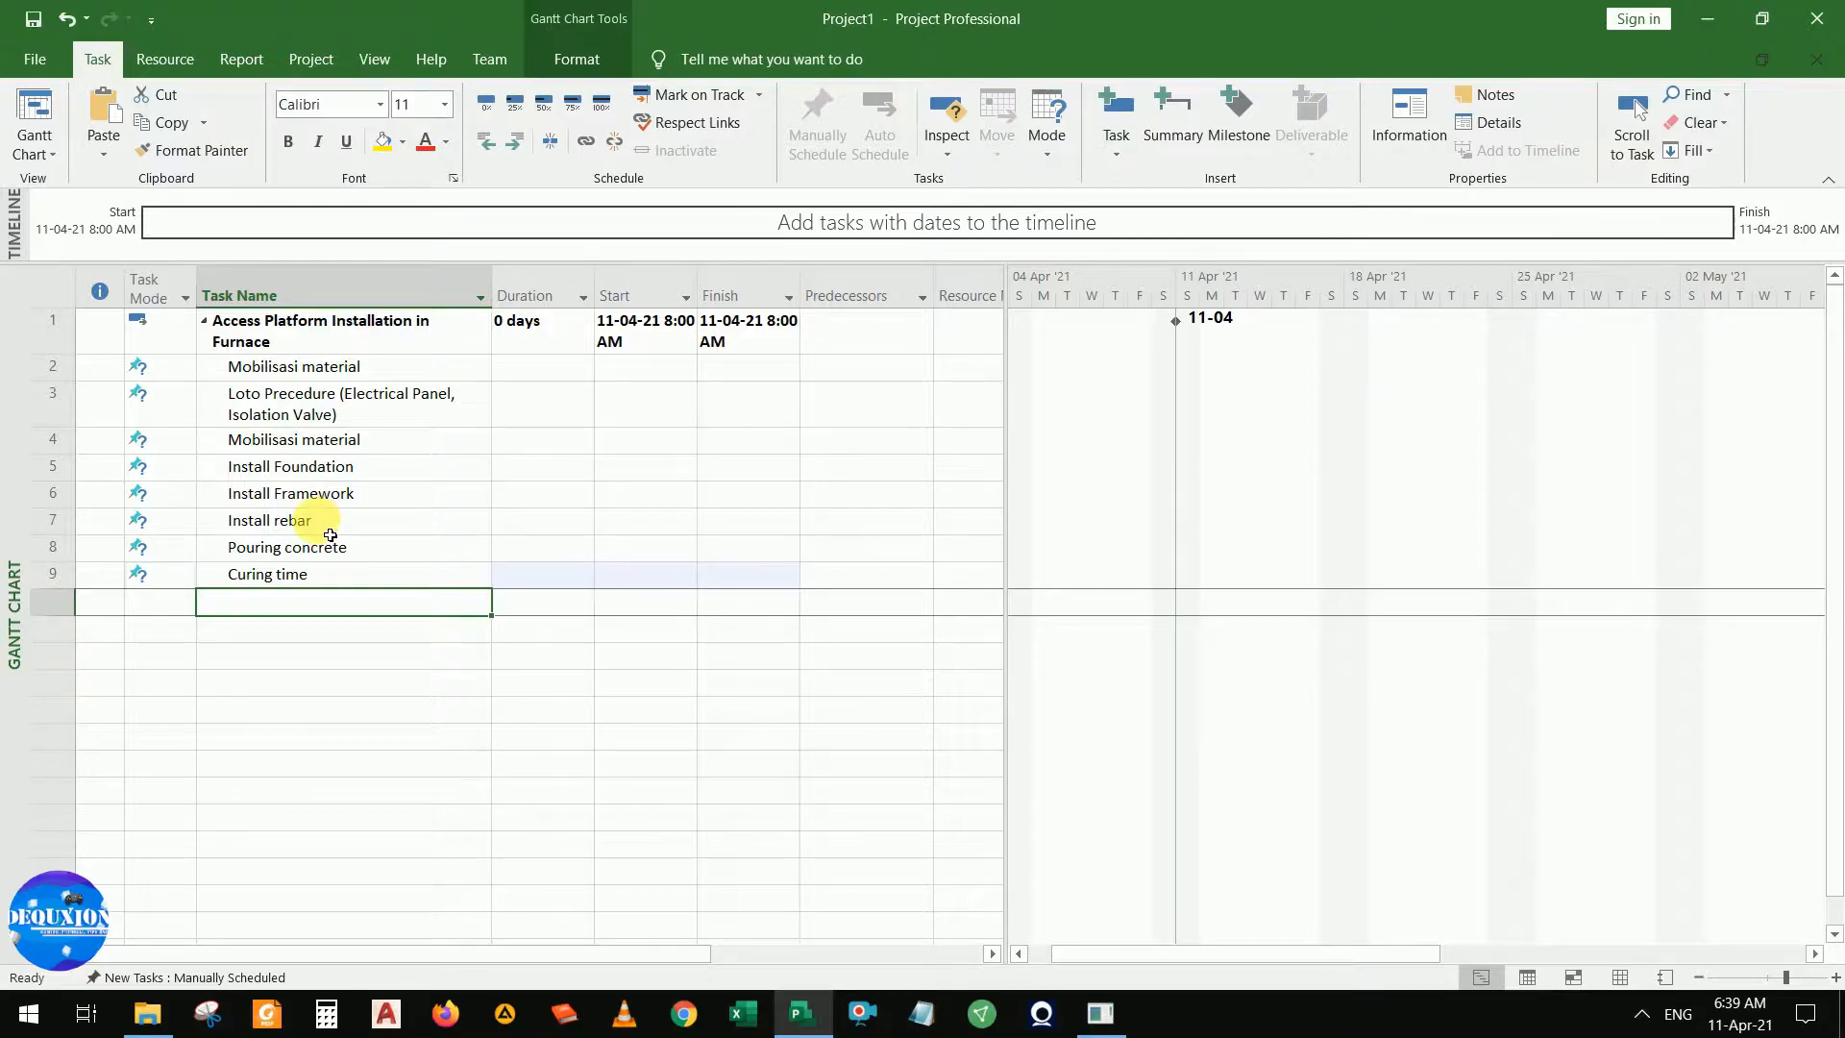
Indent the four tasks from Install Framework to Curing time one level to make them subtasks of Install Foundation
drag(329, 531, 297, 573)
drag(275, 503, 297, 585)
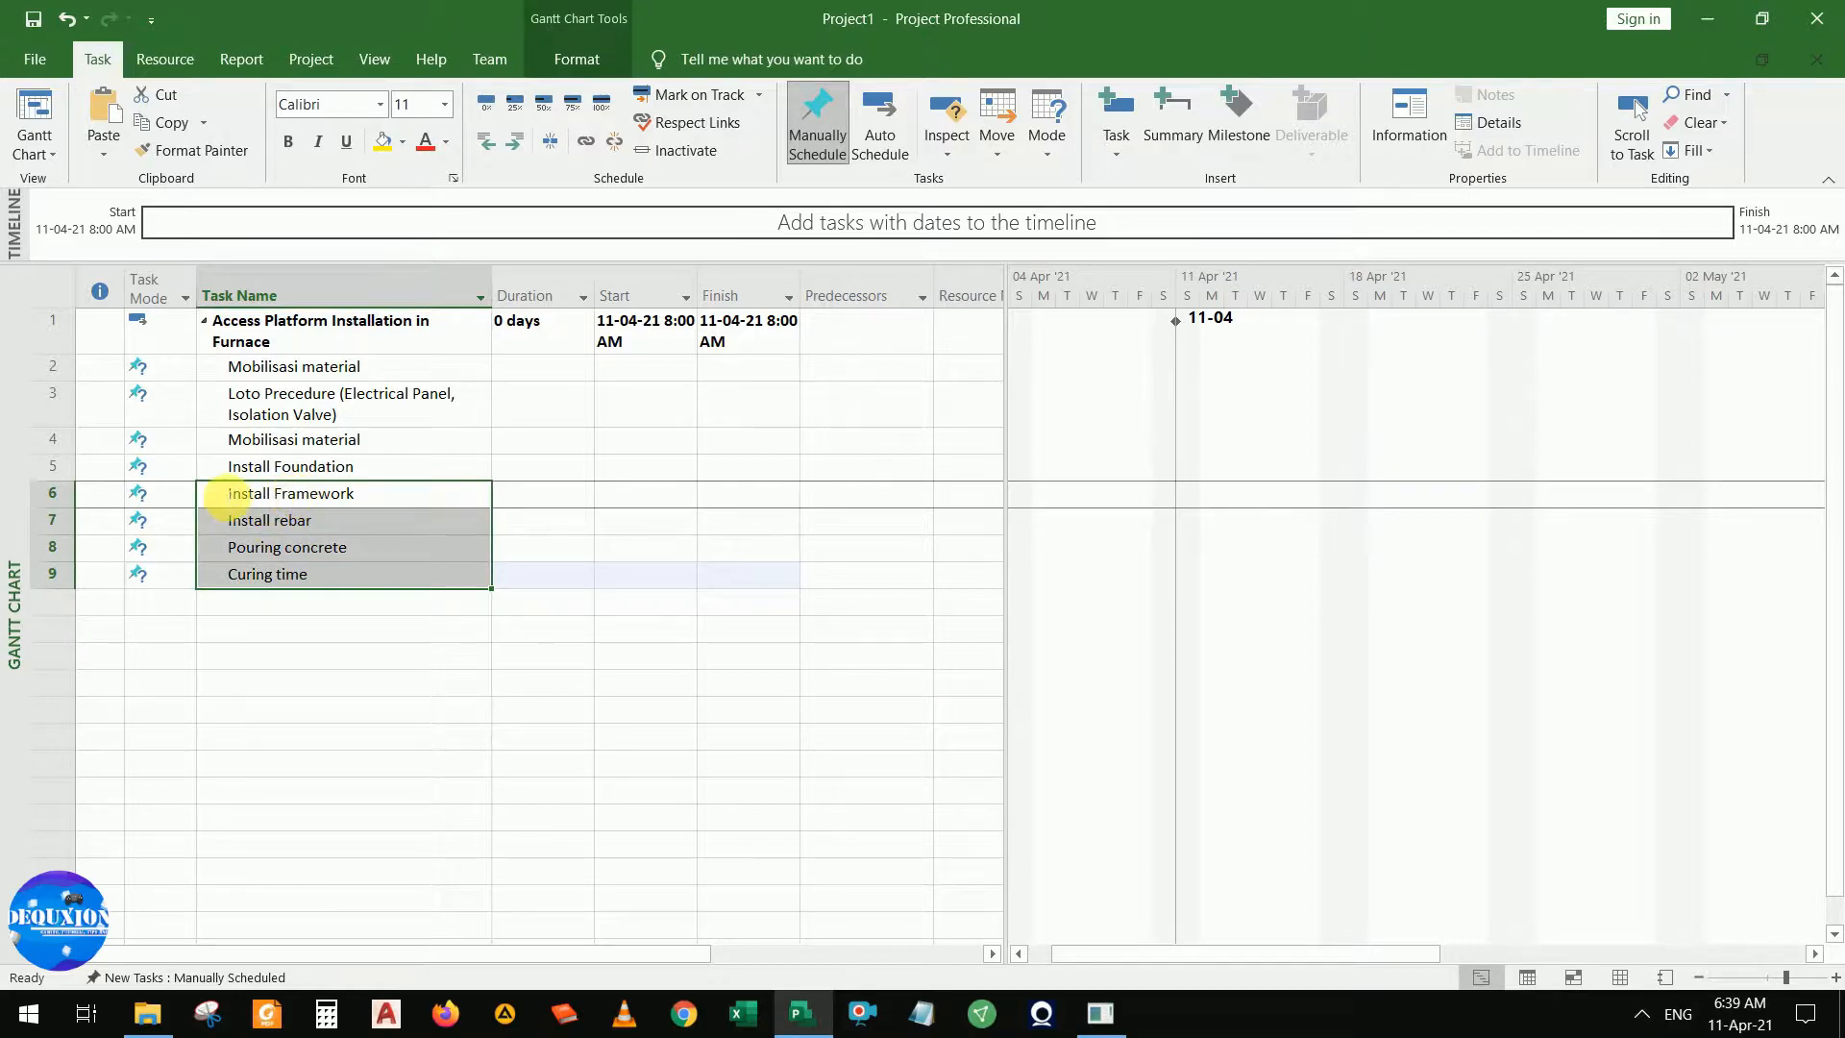
drag(248, 495, 242, 496)
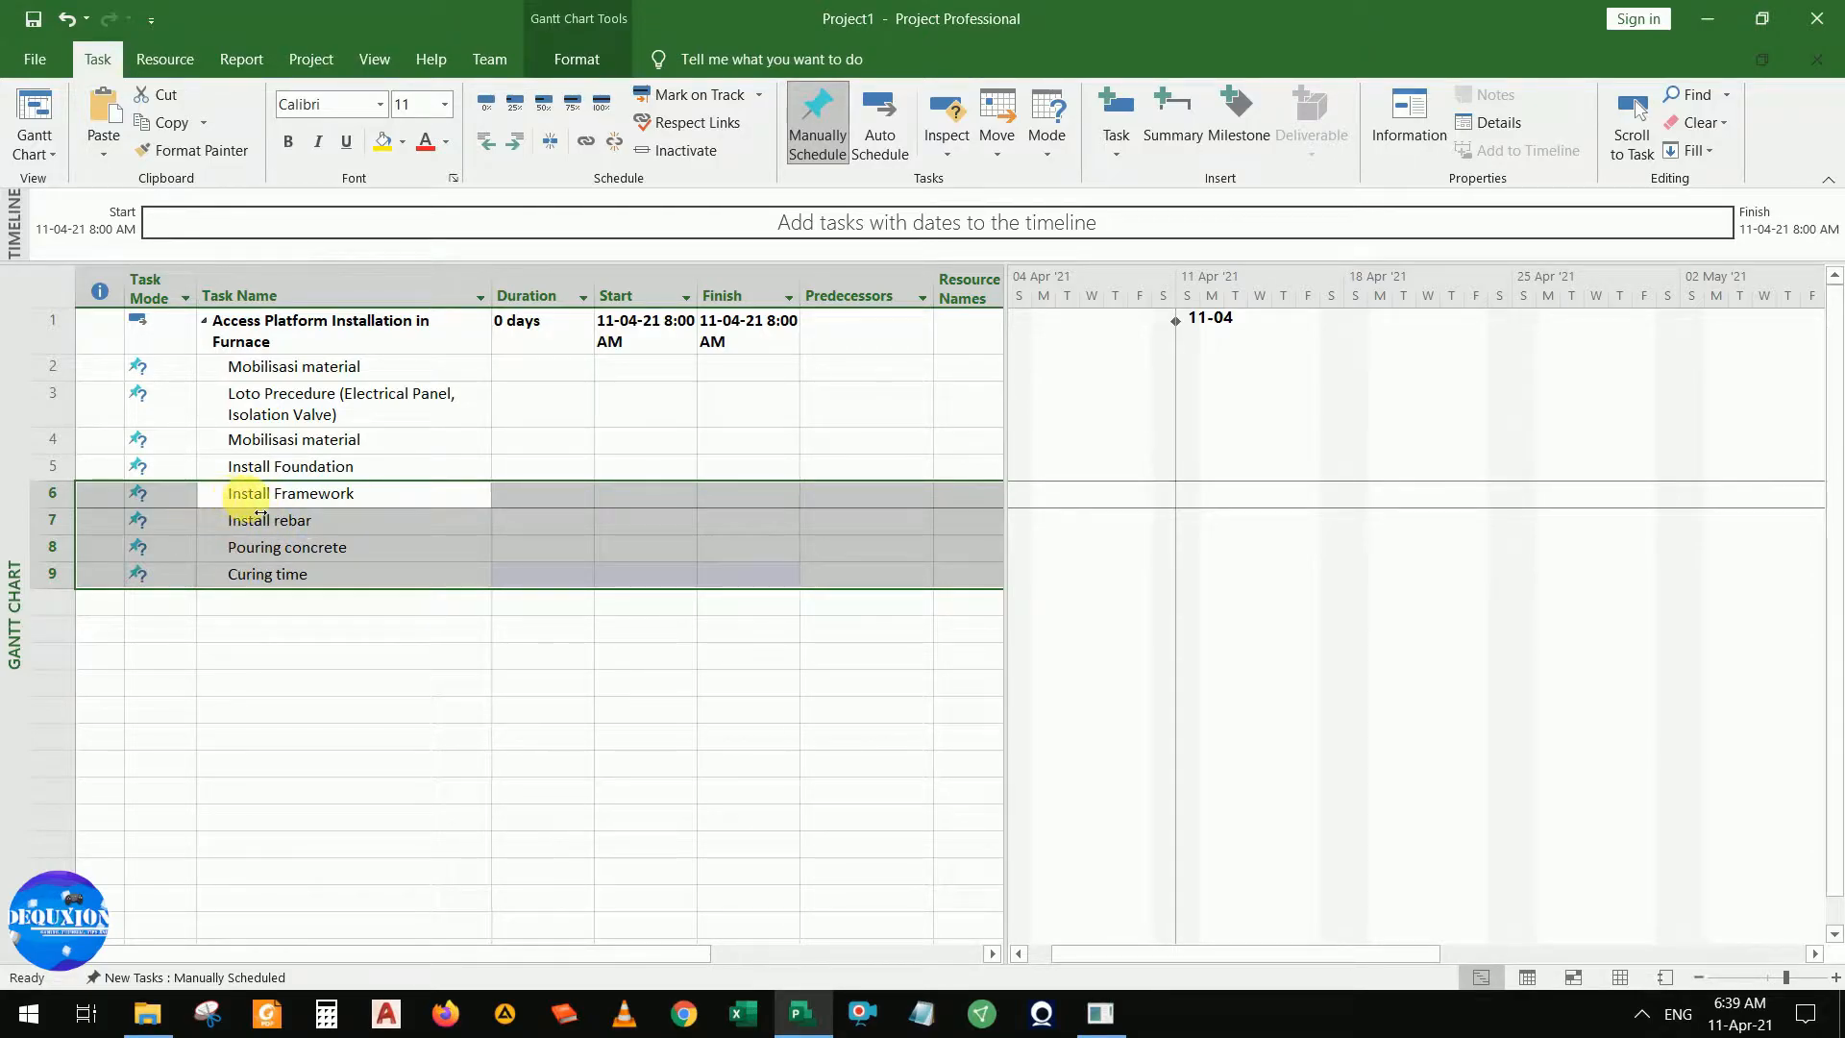
drag(246, 500, 304, 588)
drag(230, 494, 252, 494)
Add a task named "Install Colum" below Curing time
click(300, 603)
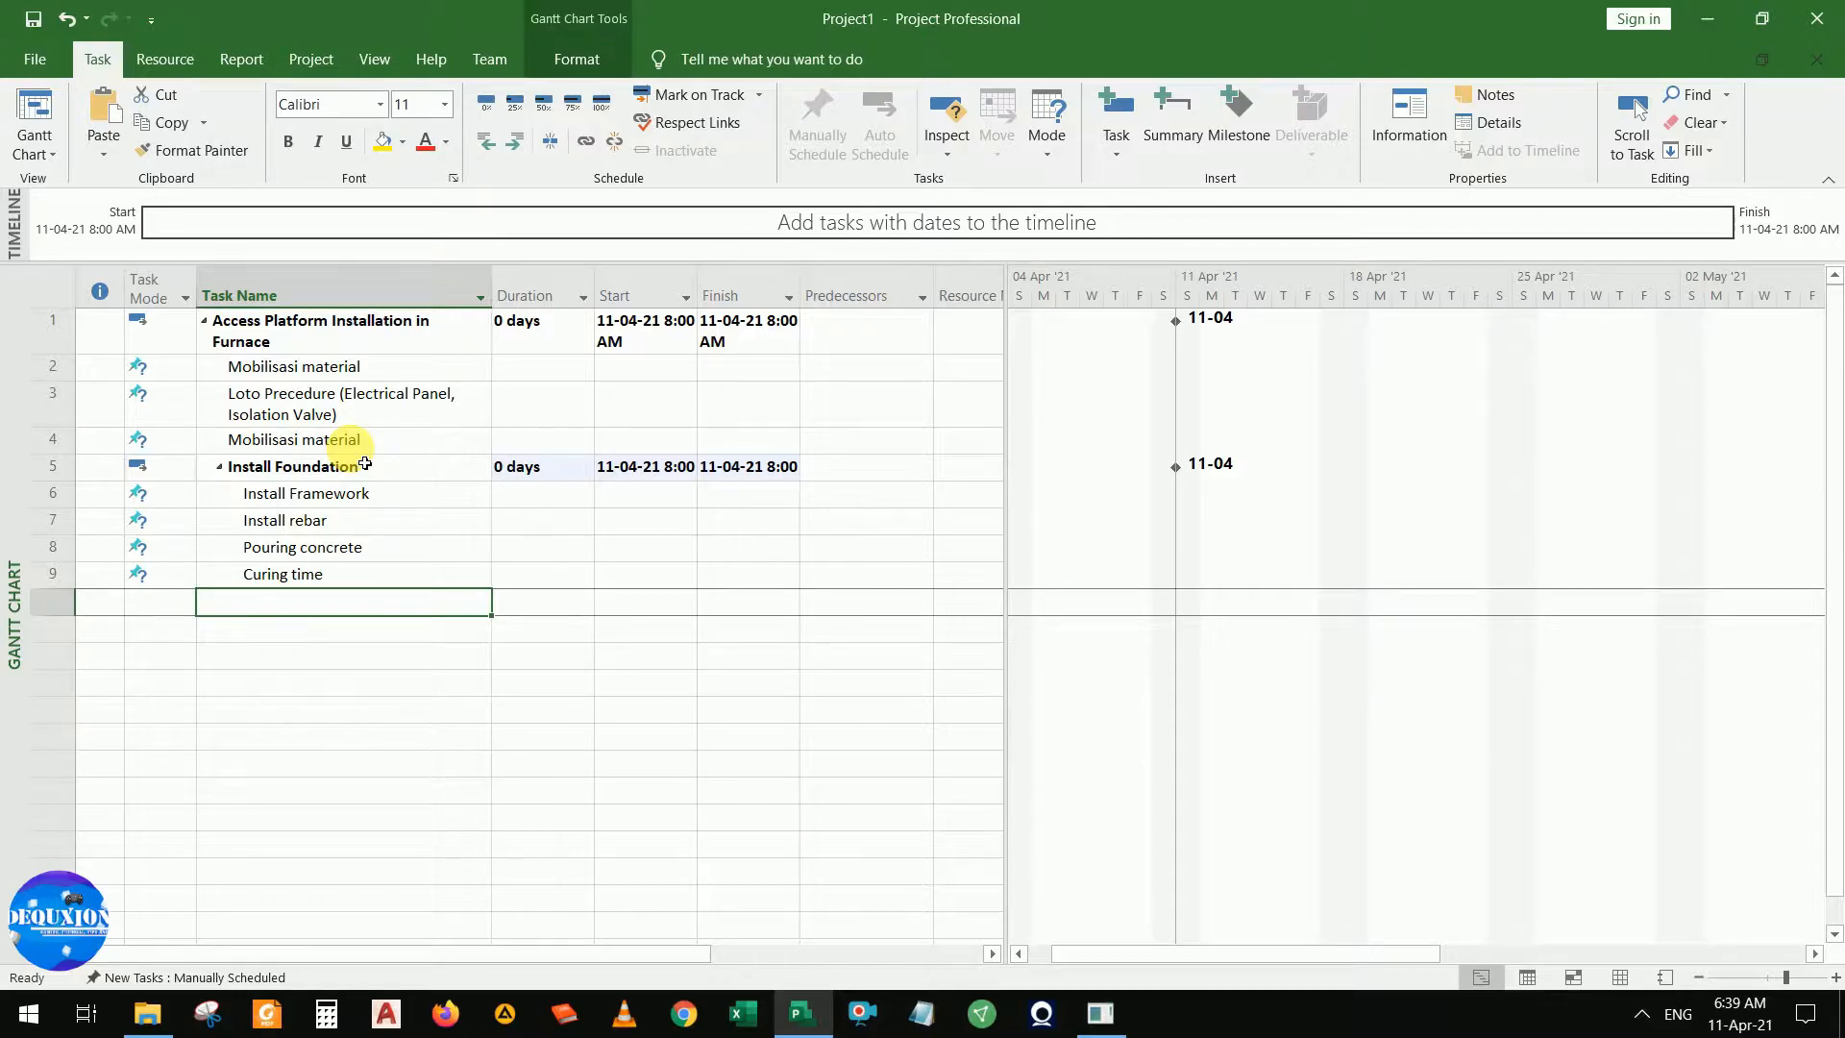
text(In)
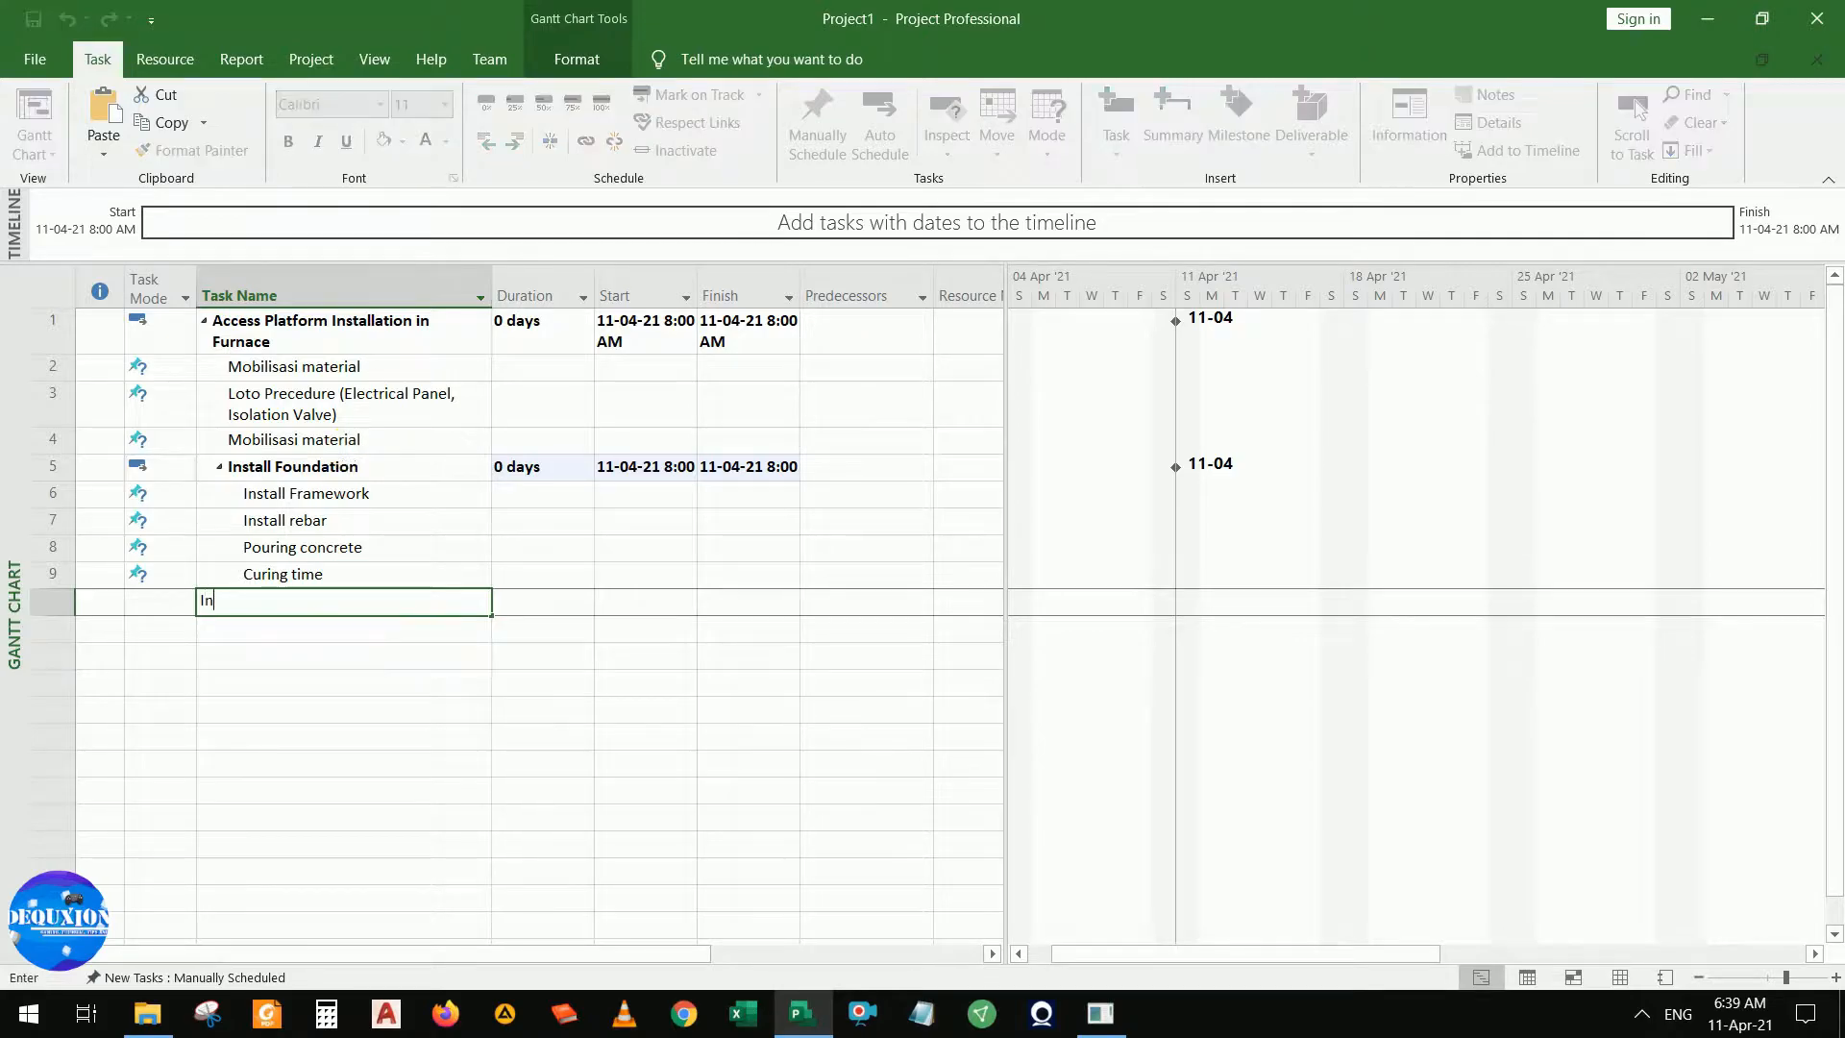
text(stall Colum)
key(Return)
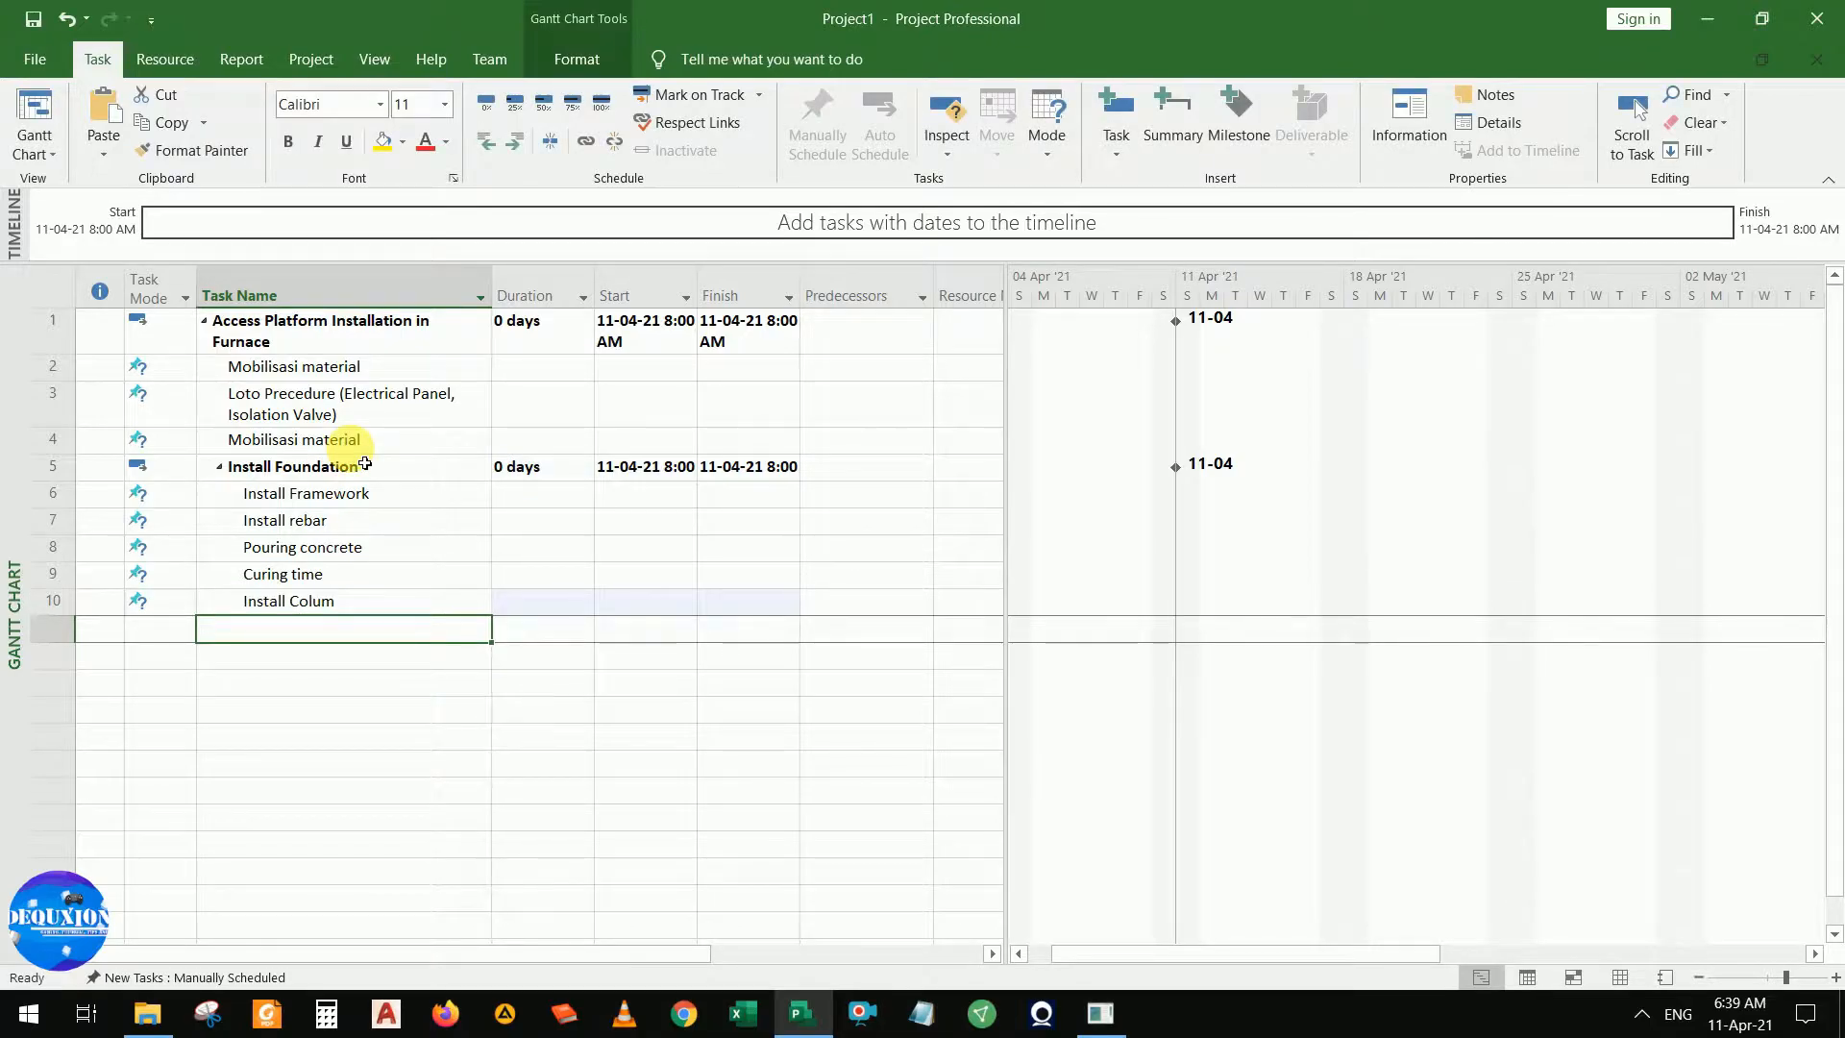
Outdent the Install Colum task to the Install Foundation level and rename it "Install Colum (4 Ea)"
click(264, 602)
drag(252, 601, 240, 612)
click(330, 601)
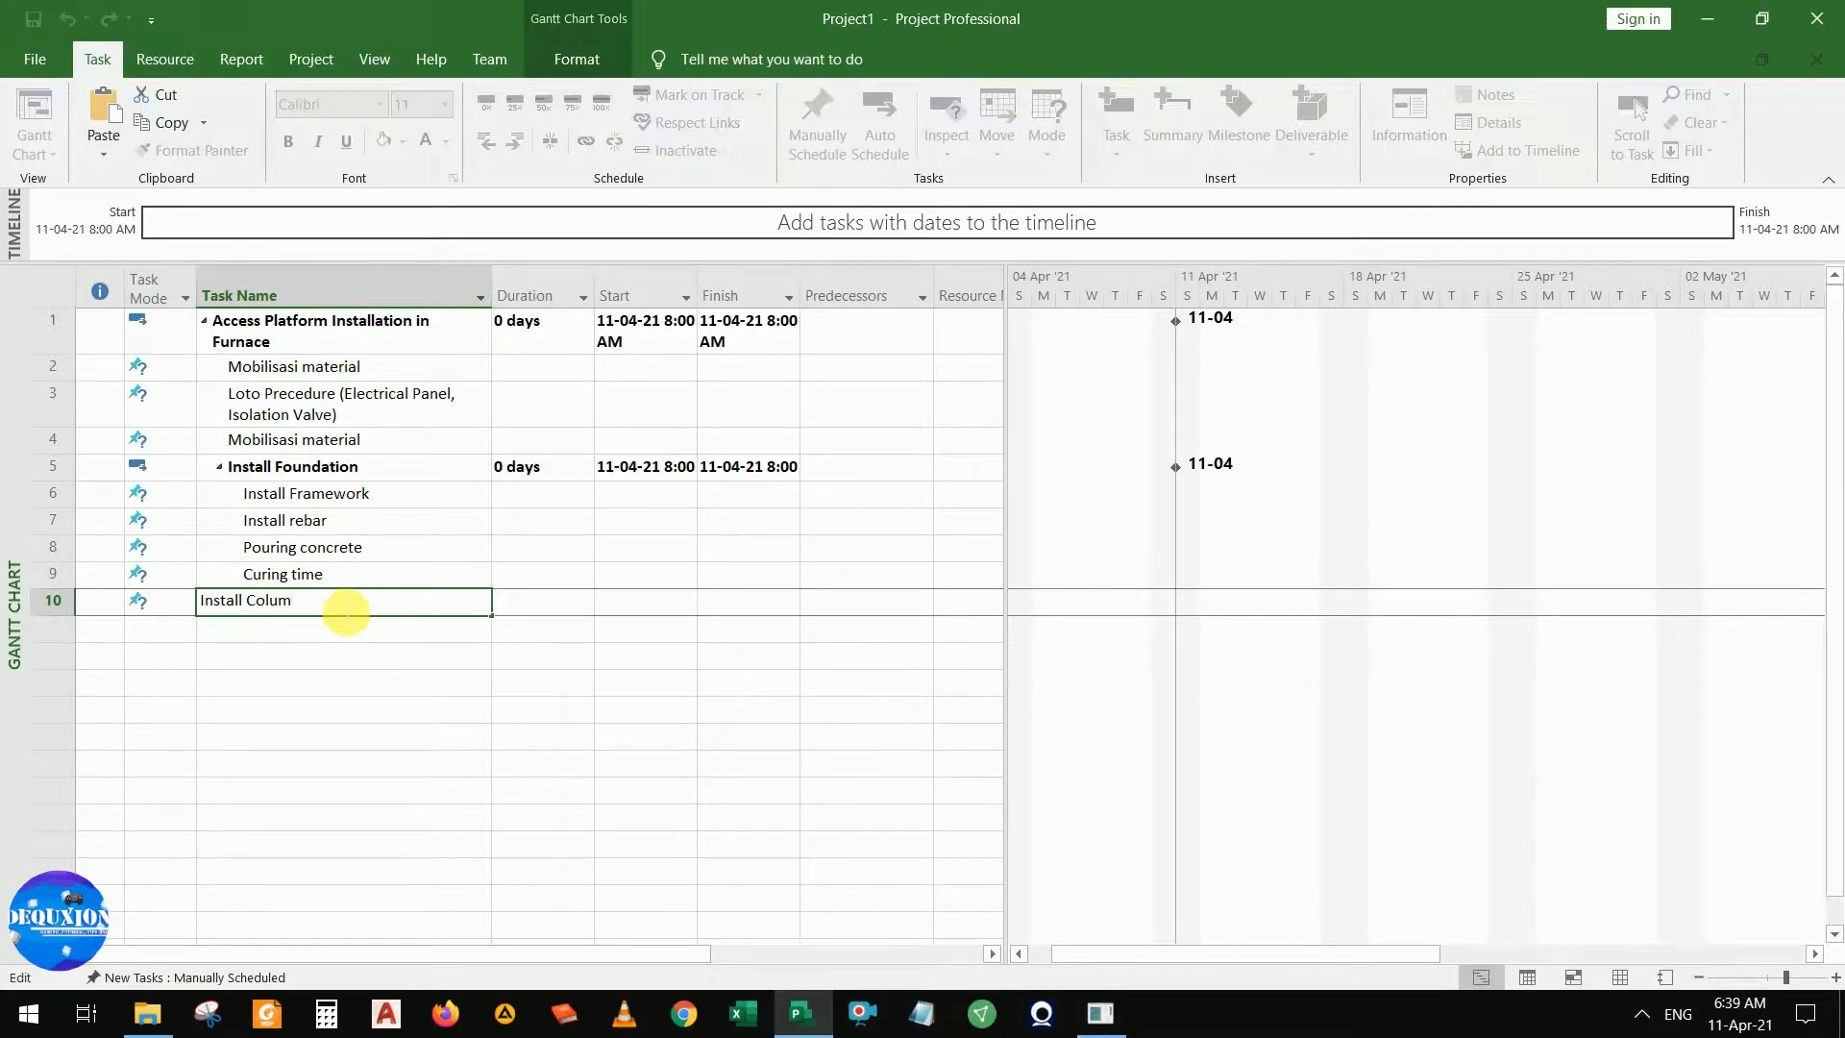
text((4 Ea)
click(298, 623)
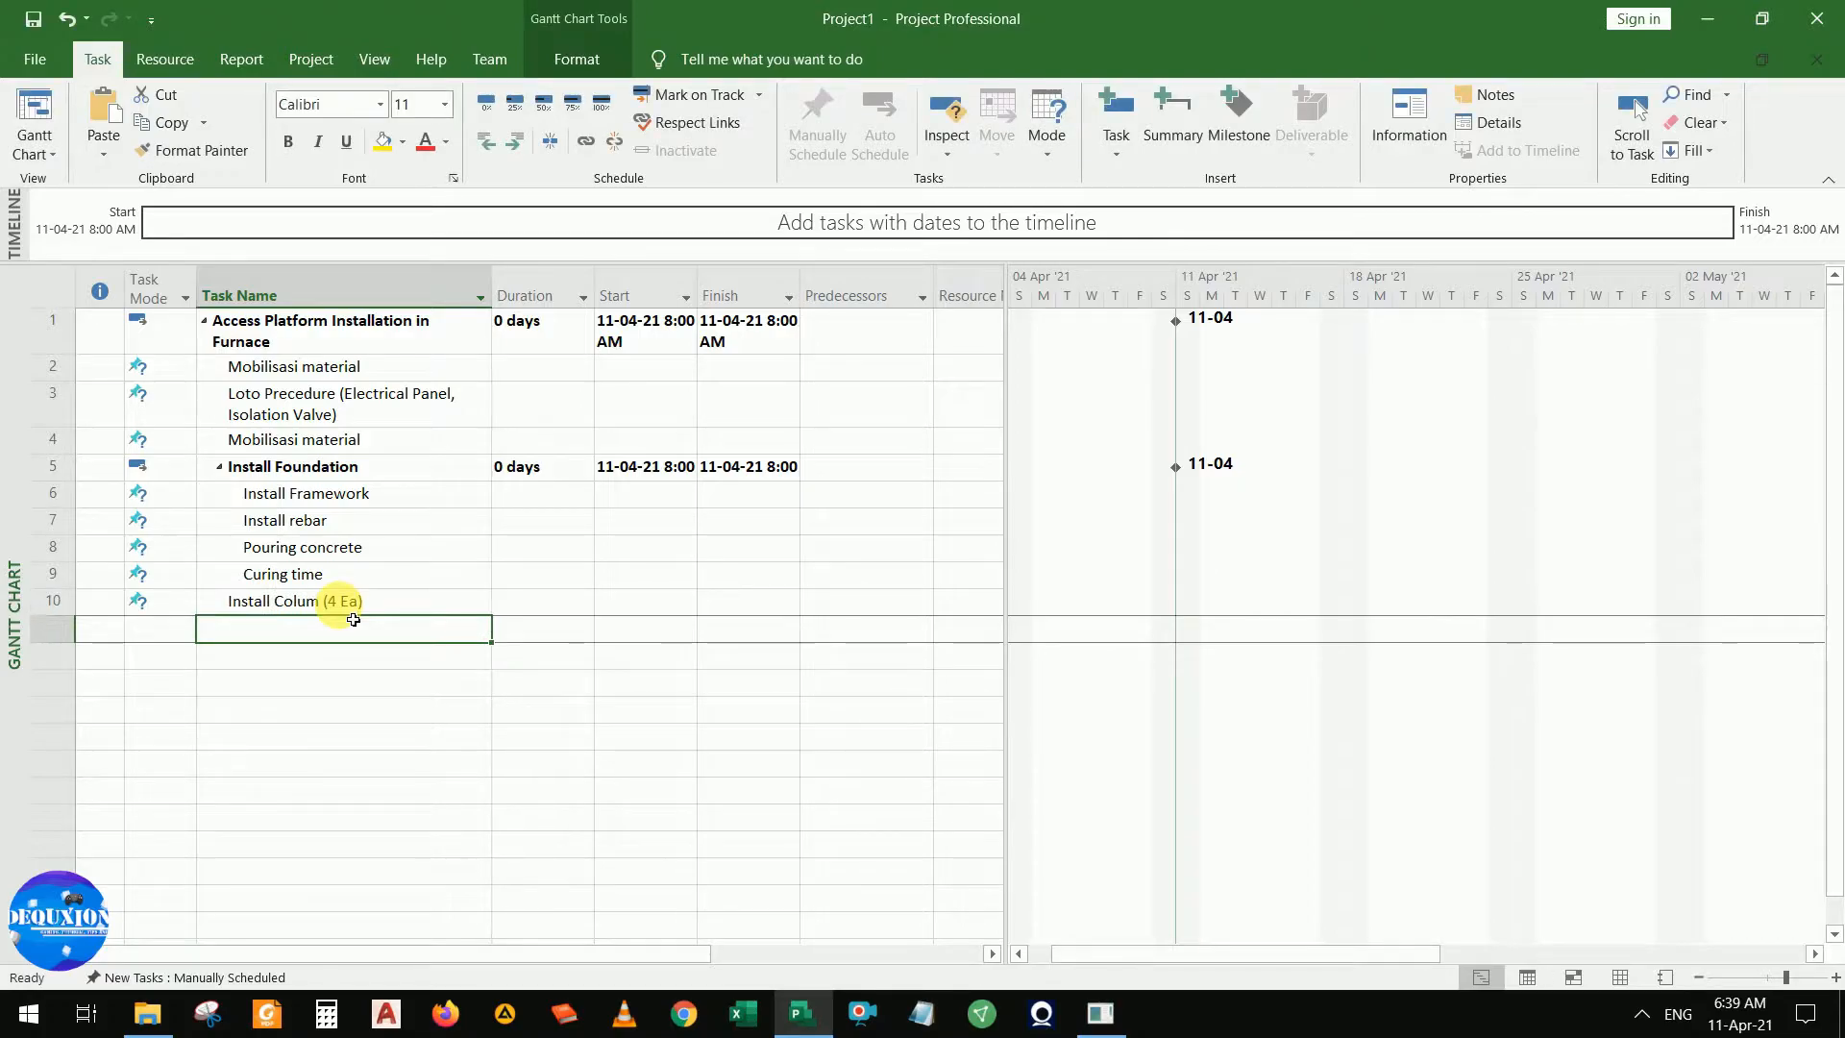
Add two tasks named "Install member platform" and "Install handrill" below Install Colum (4 Ea)
text(Insta)
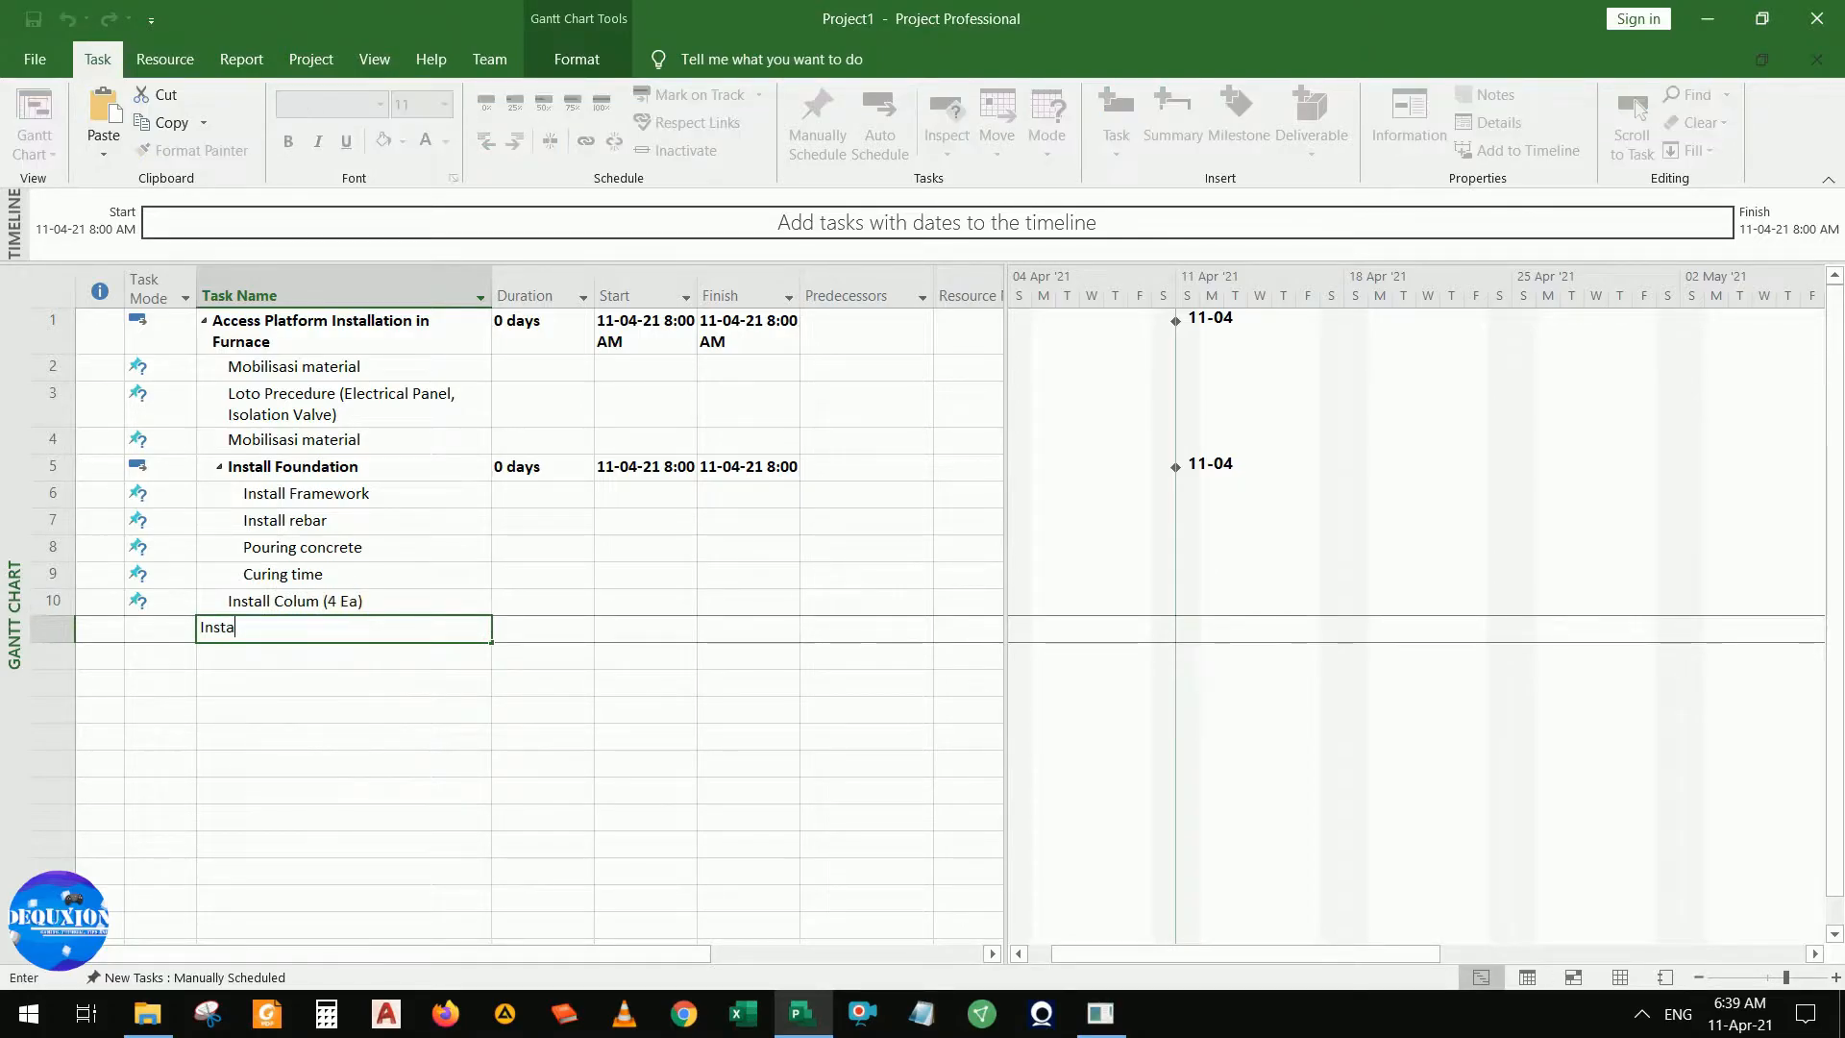
text(ll member pla)
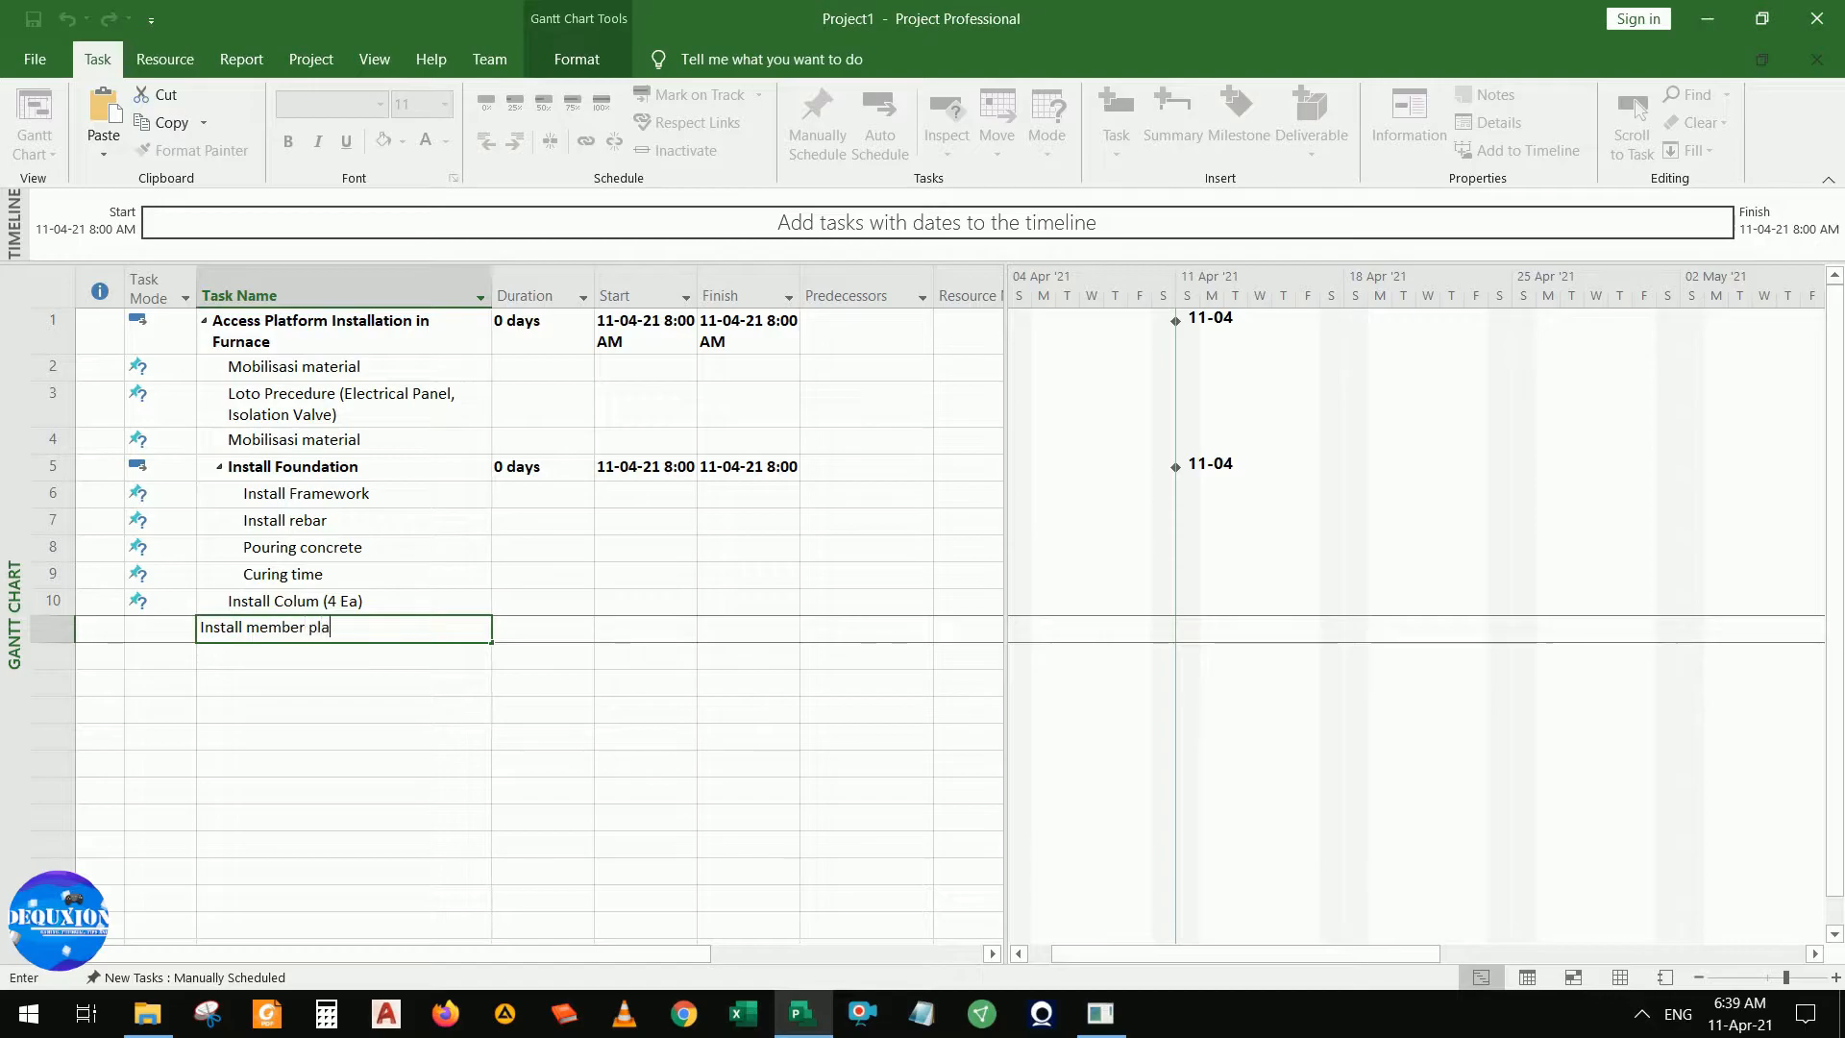
text(tform)
key(Return)
text(Install handrill)
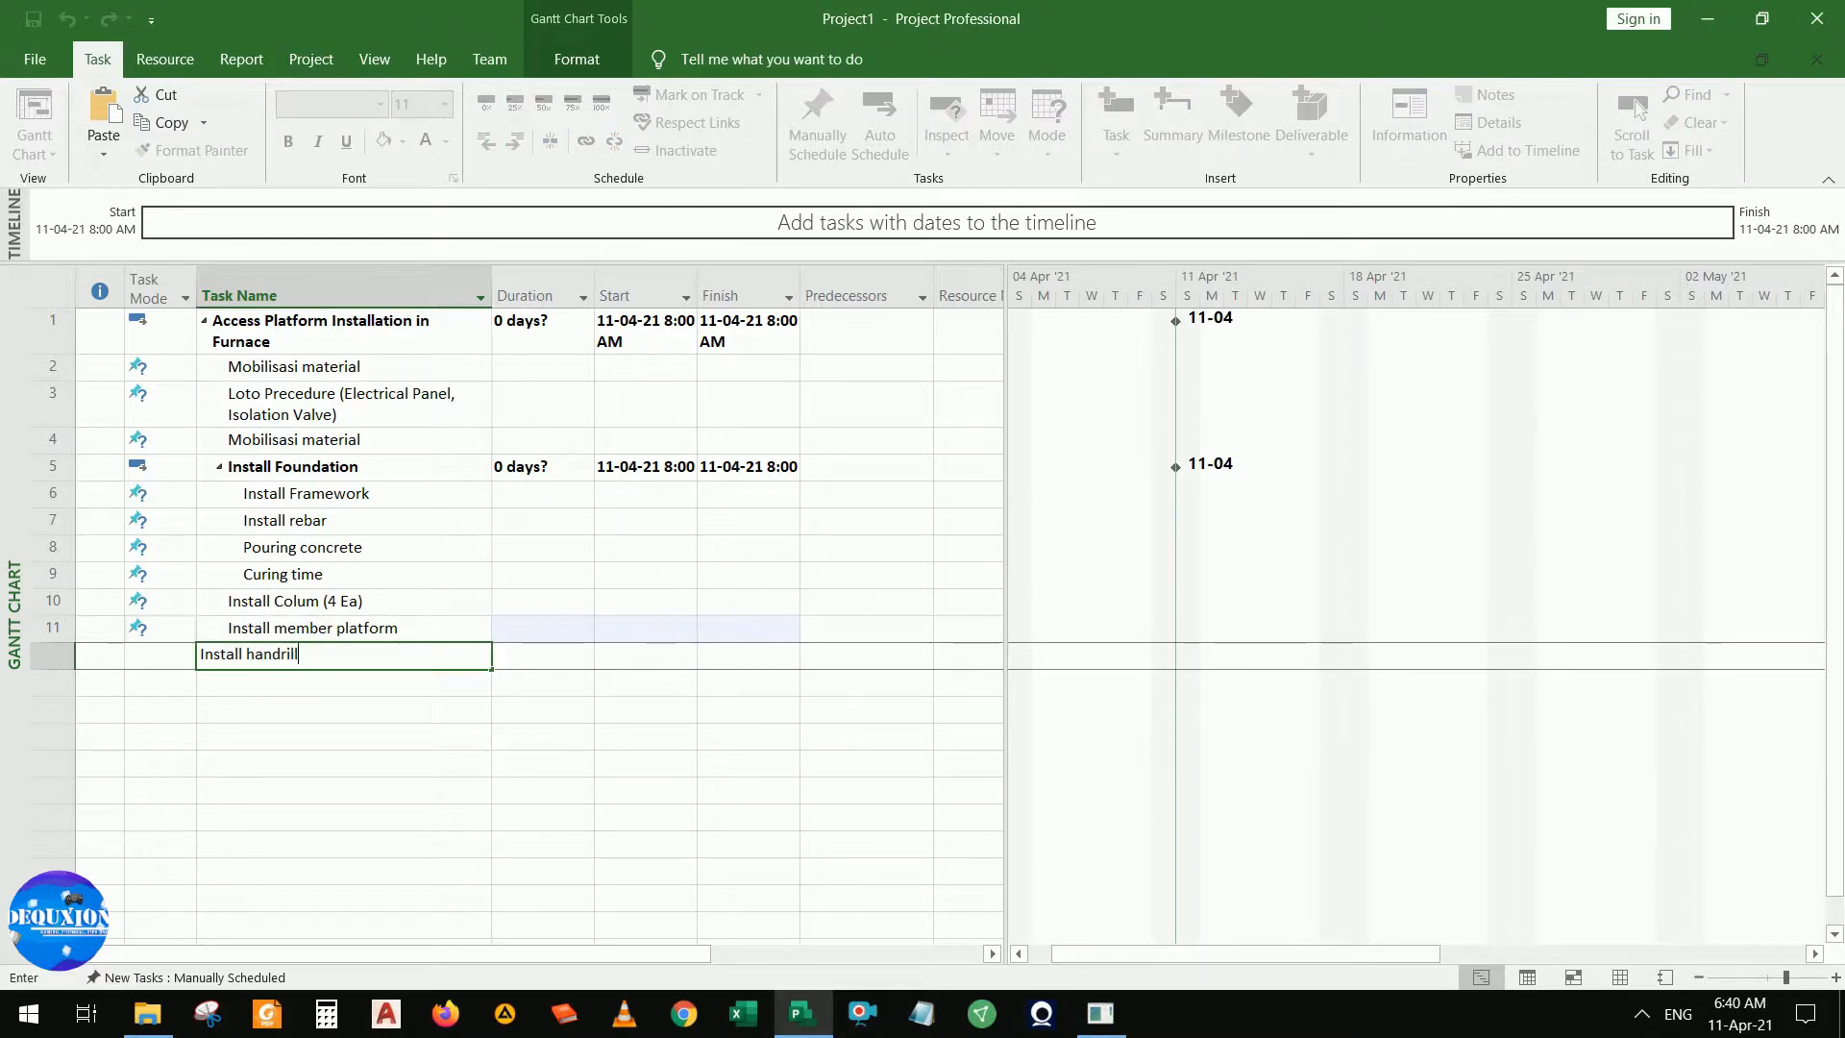
key(Return)
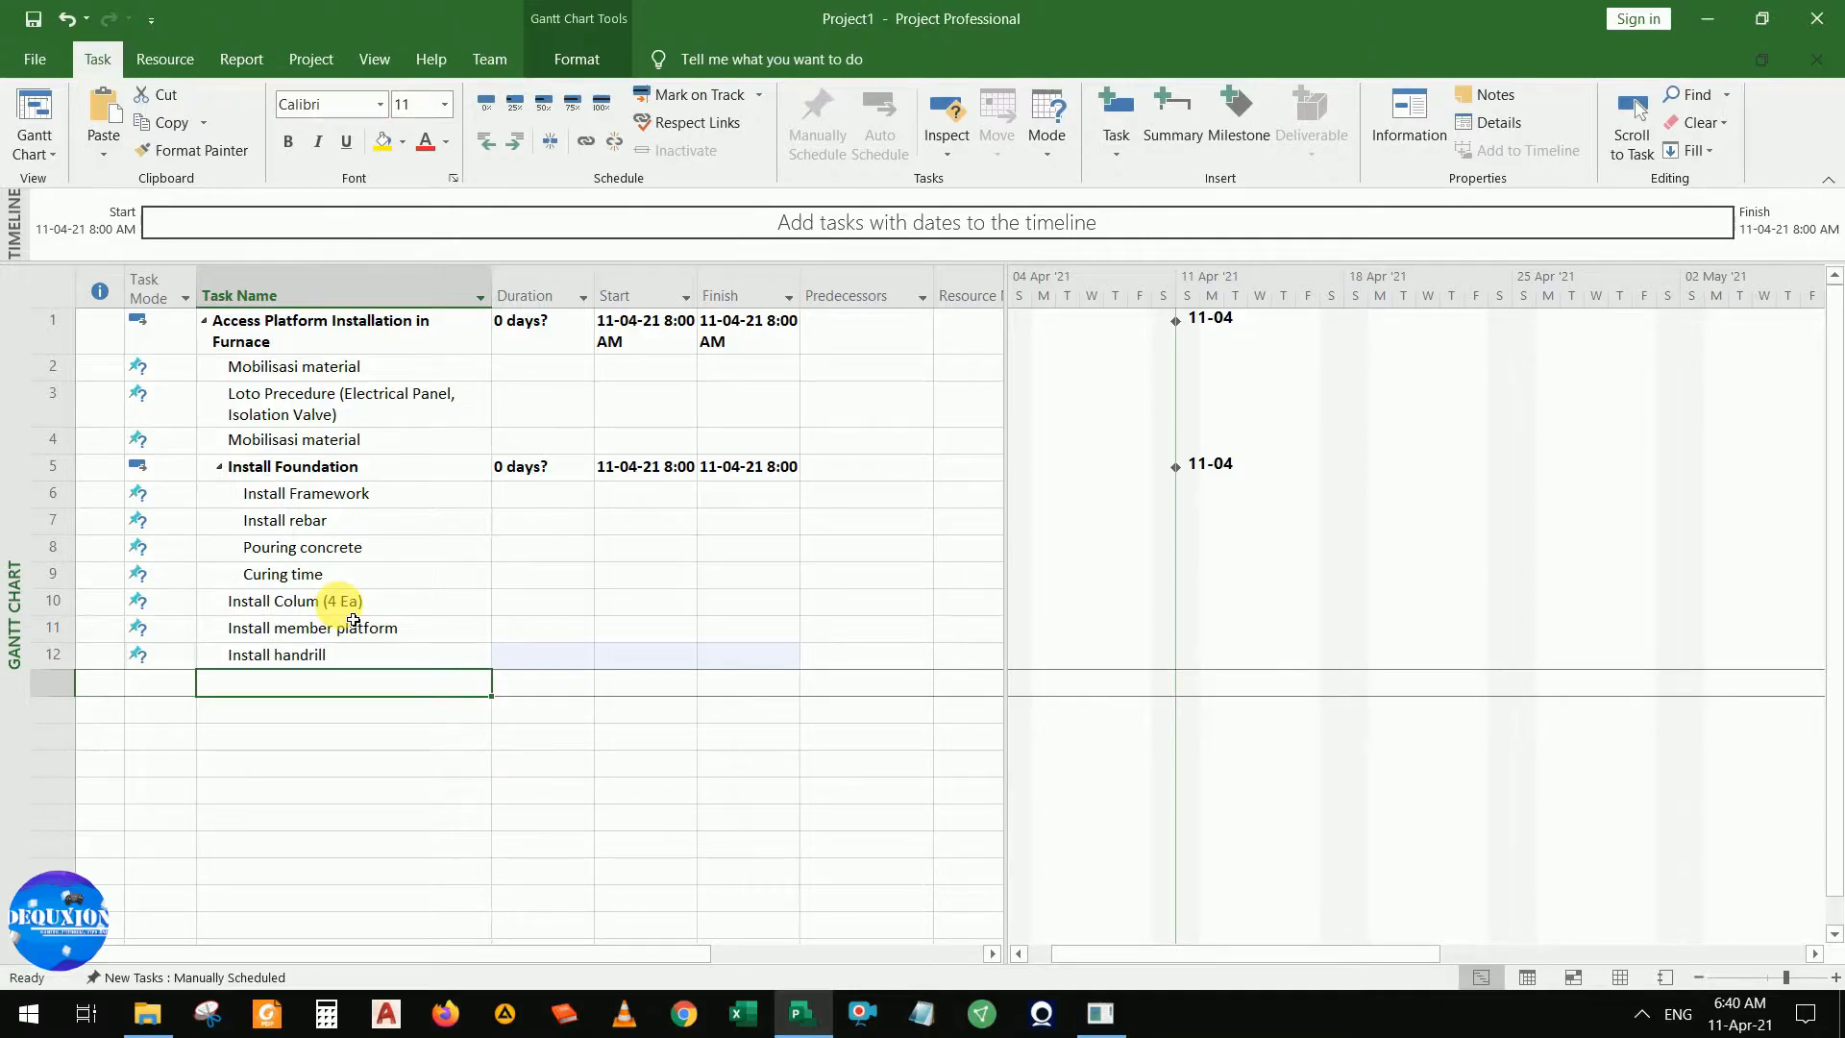
Add a task named "Install stairs" below Install handrill
text(Install)
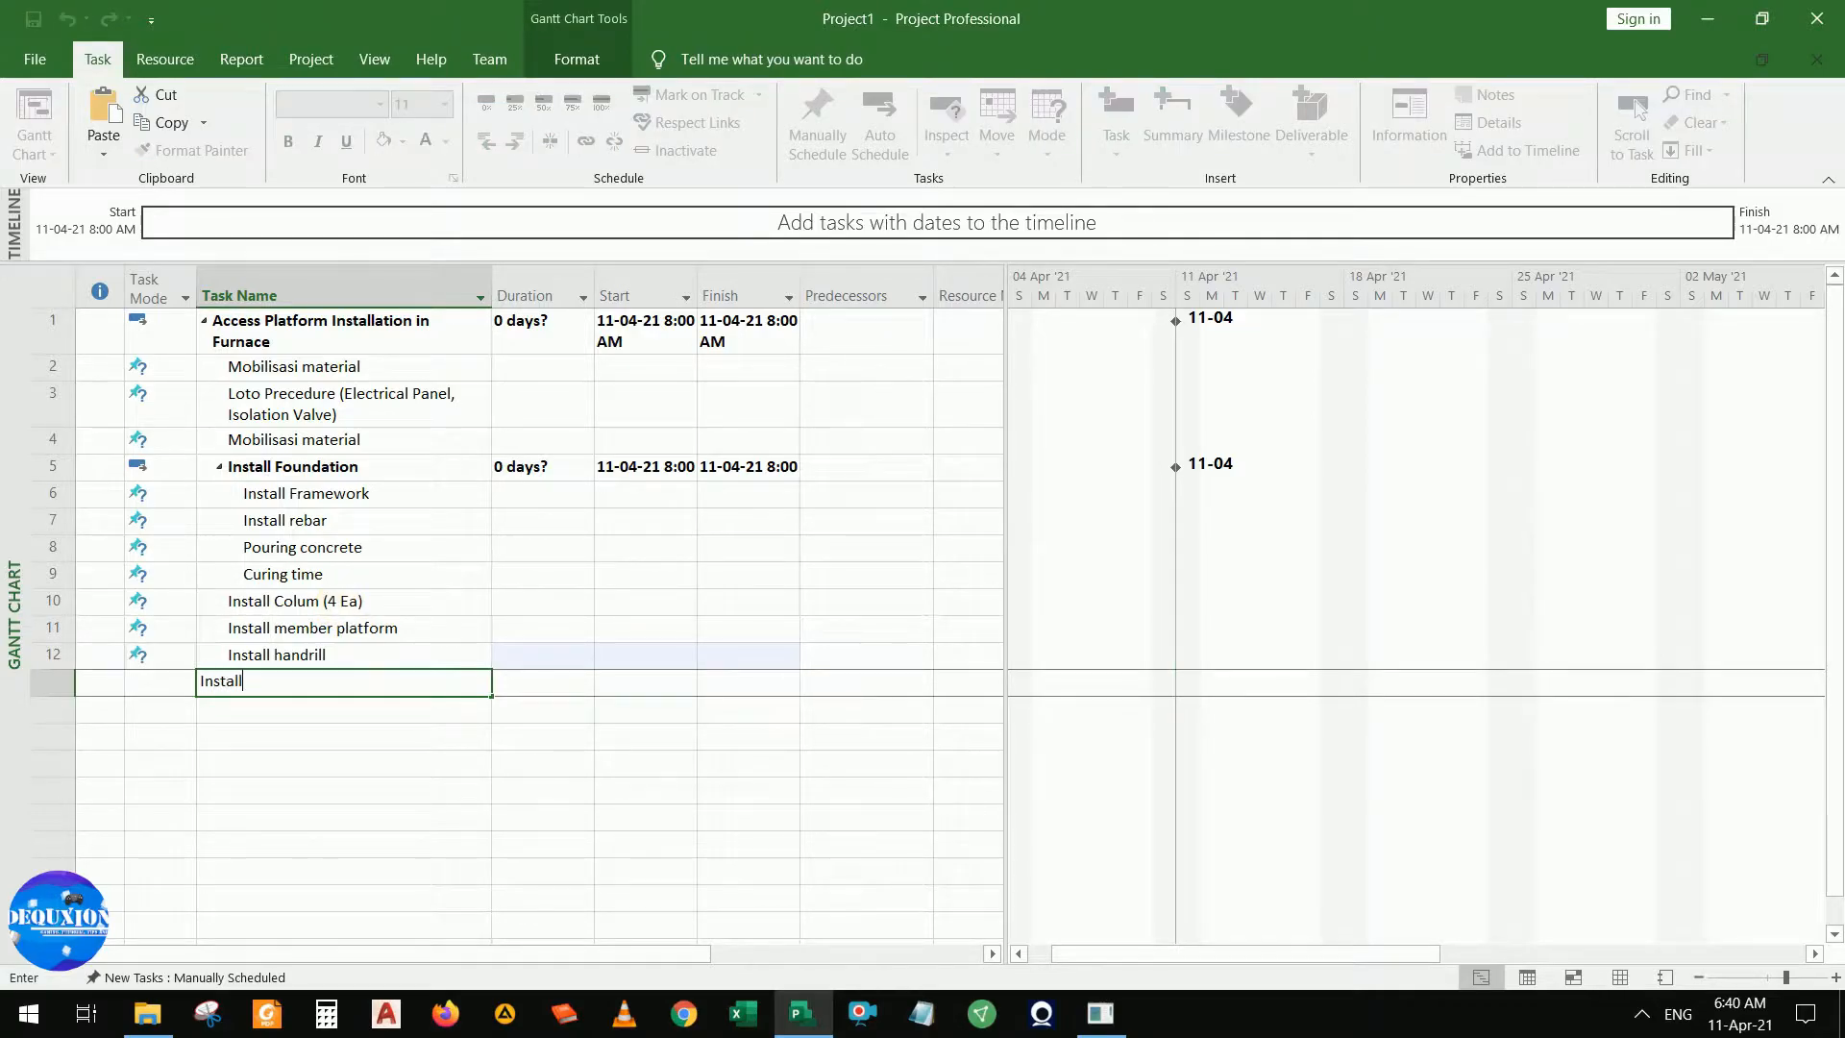
text( strairs)
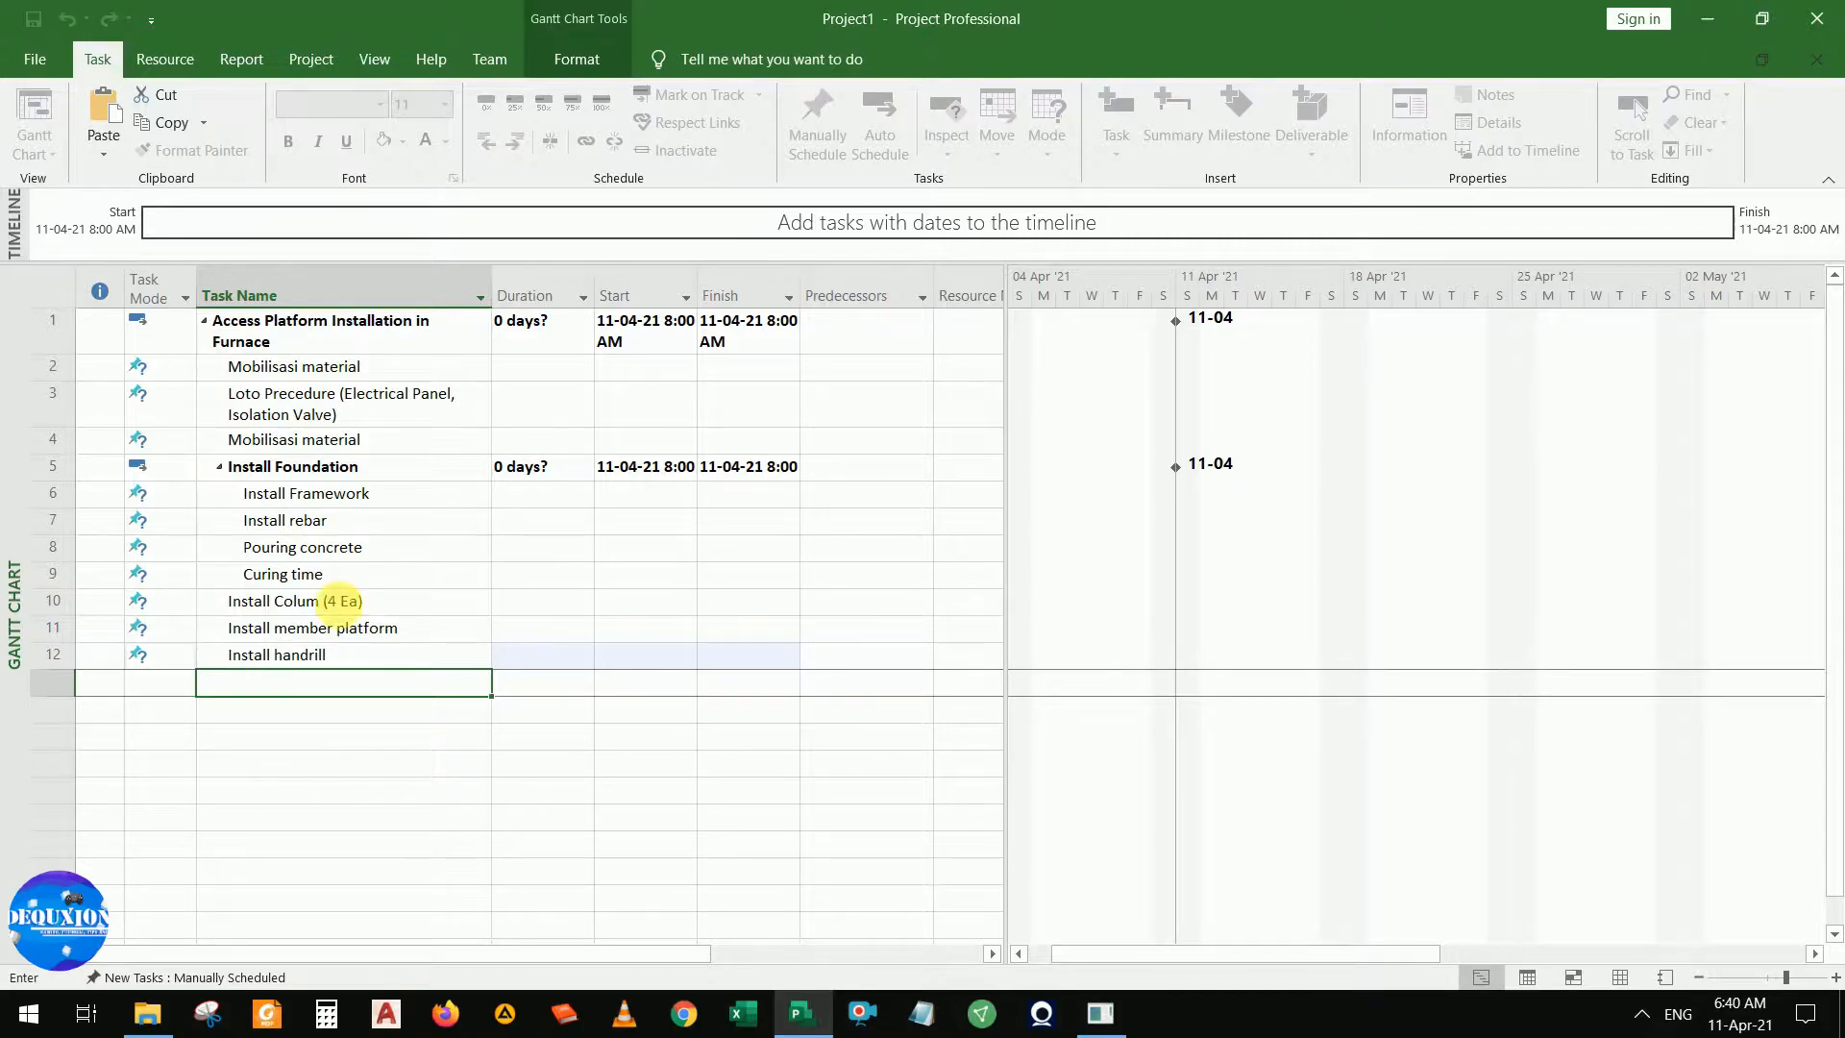
key(Return)
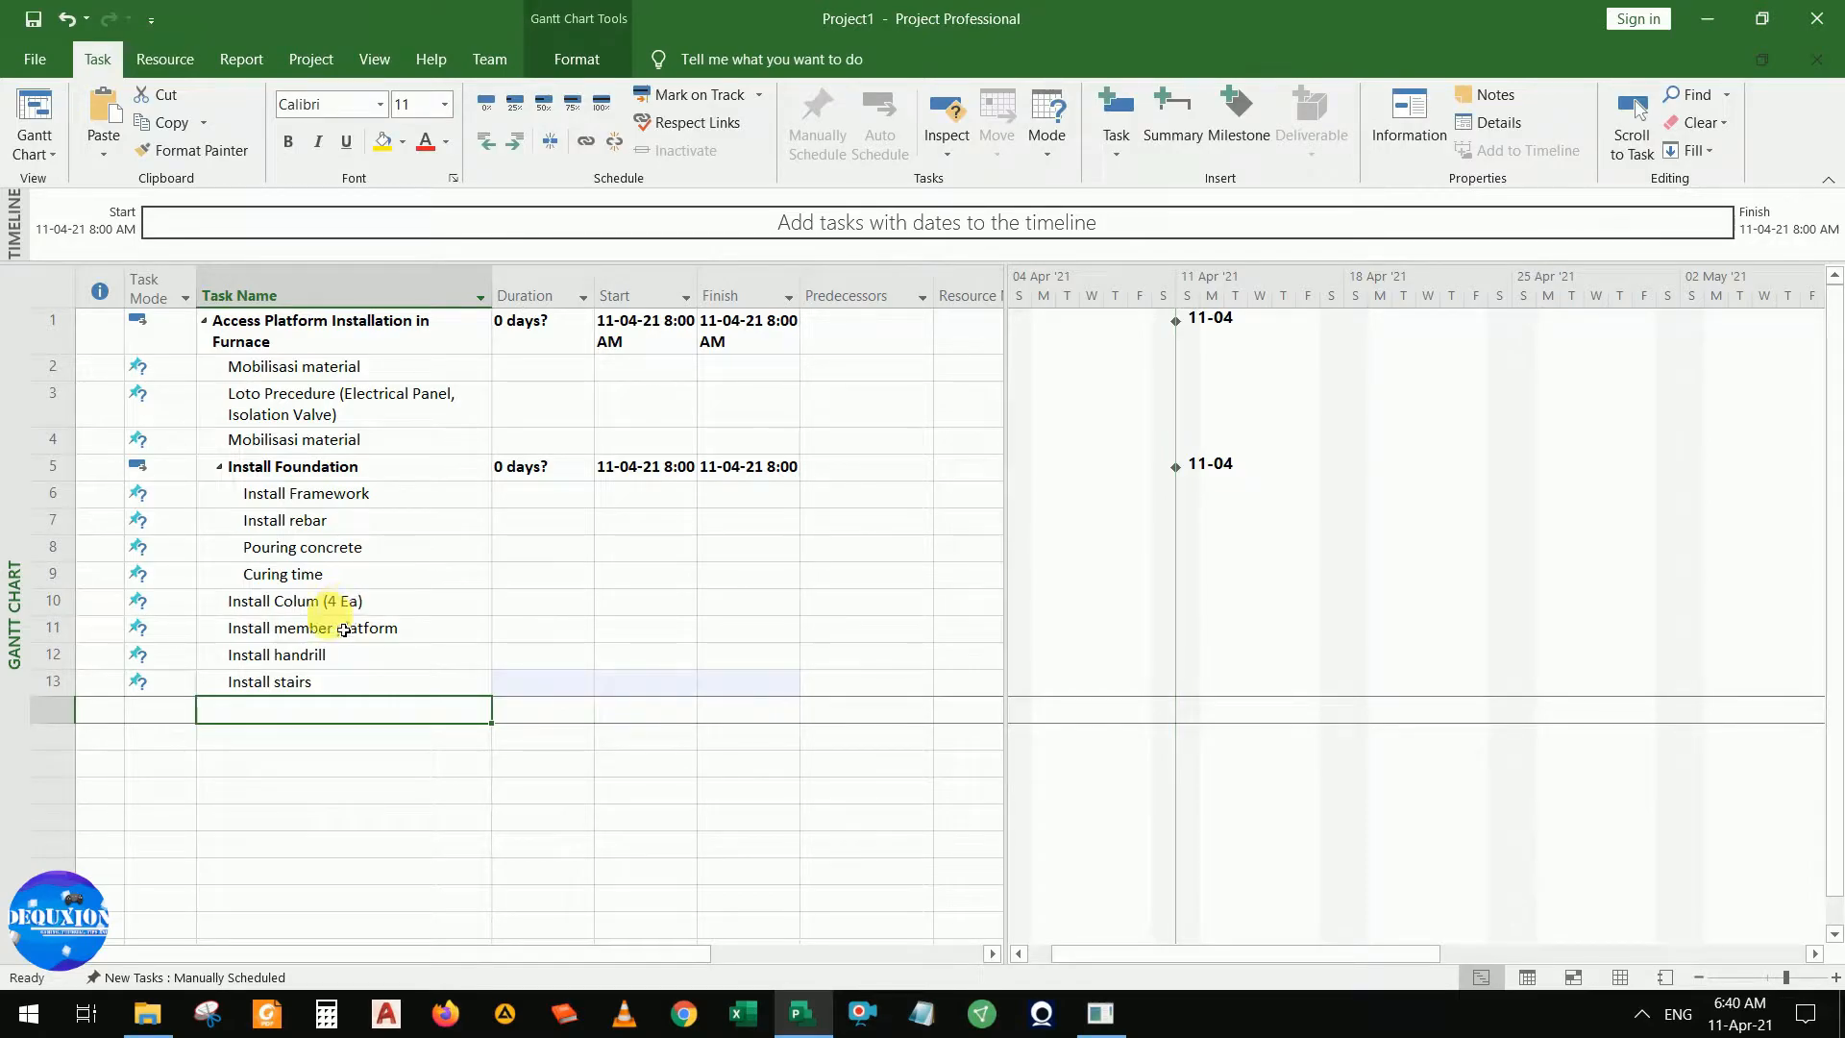
click(301, 681)
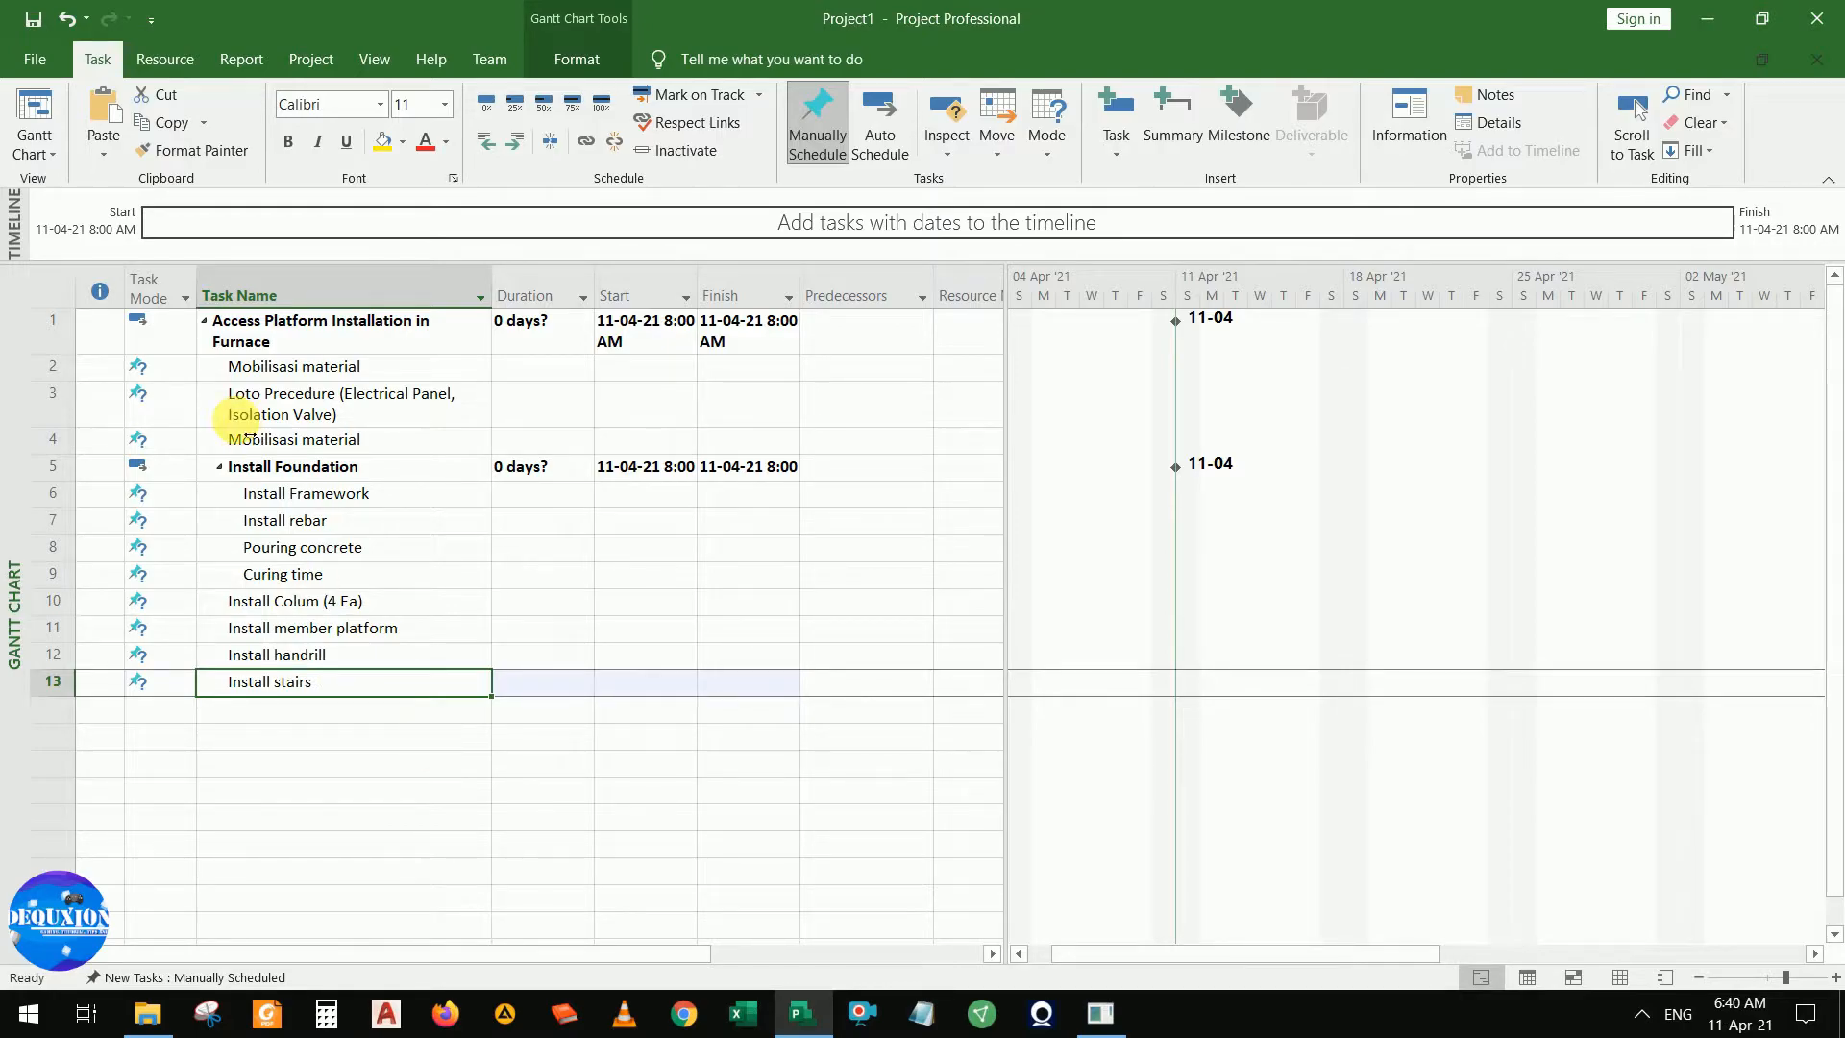
click(335, 471)
drag(336, 485, 356, 547)
Add a task named "Install anchor bolt (2)" below Install stairs
click(274, 716)
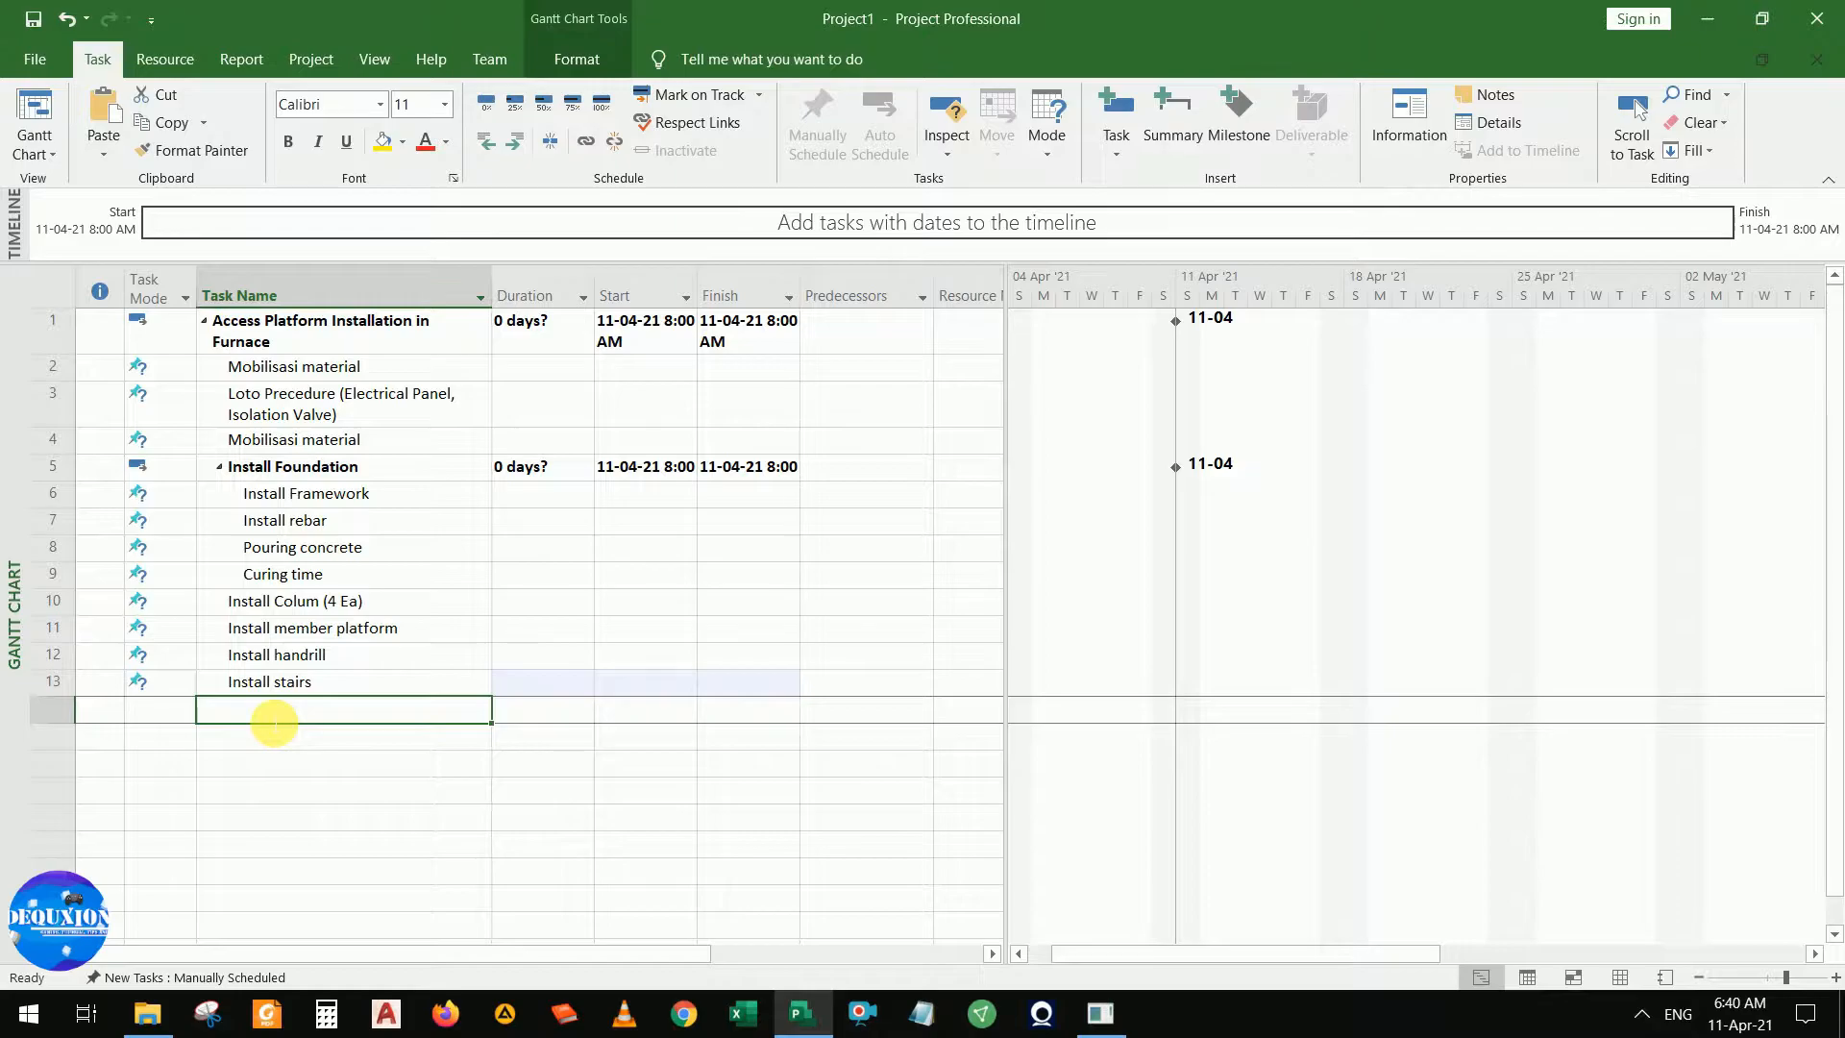
text(Install anch)
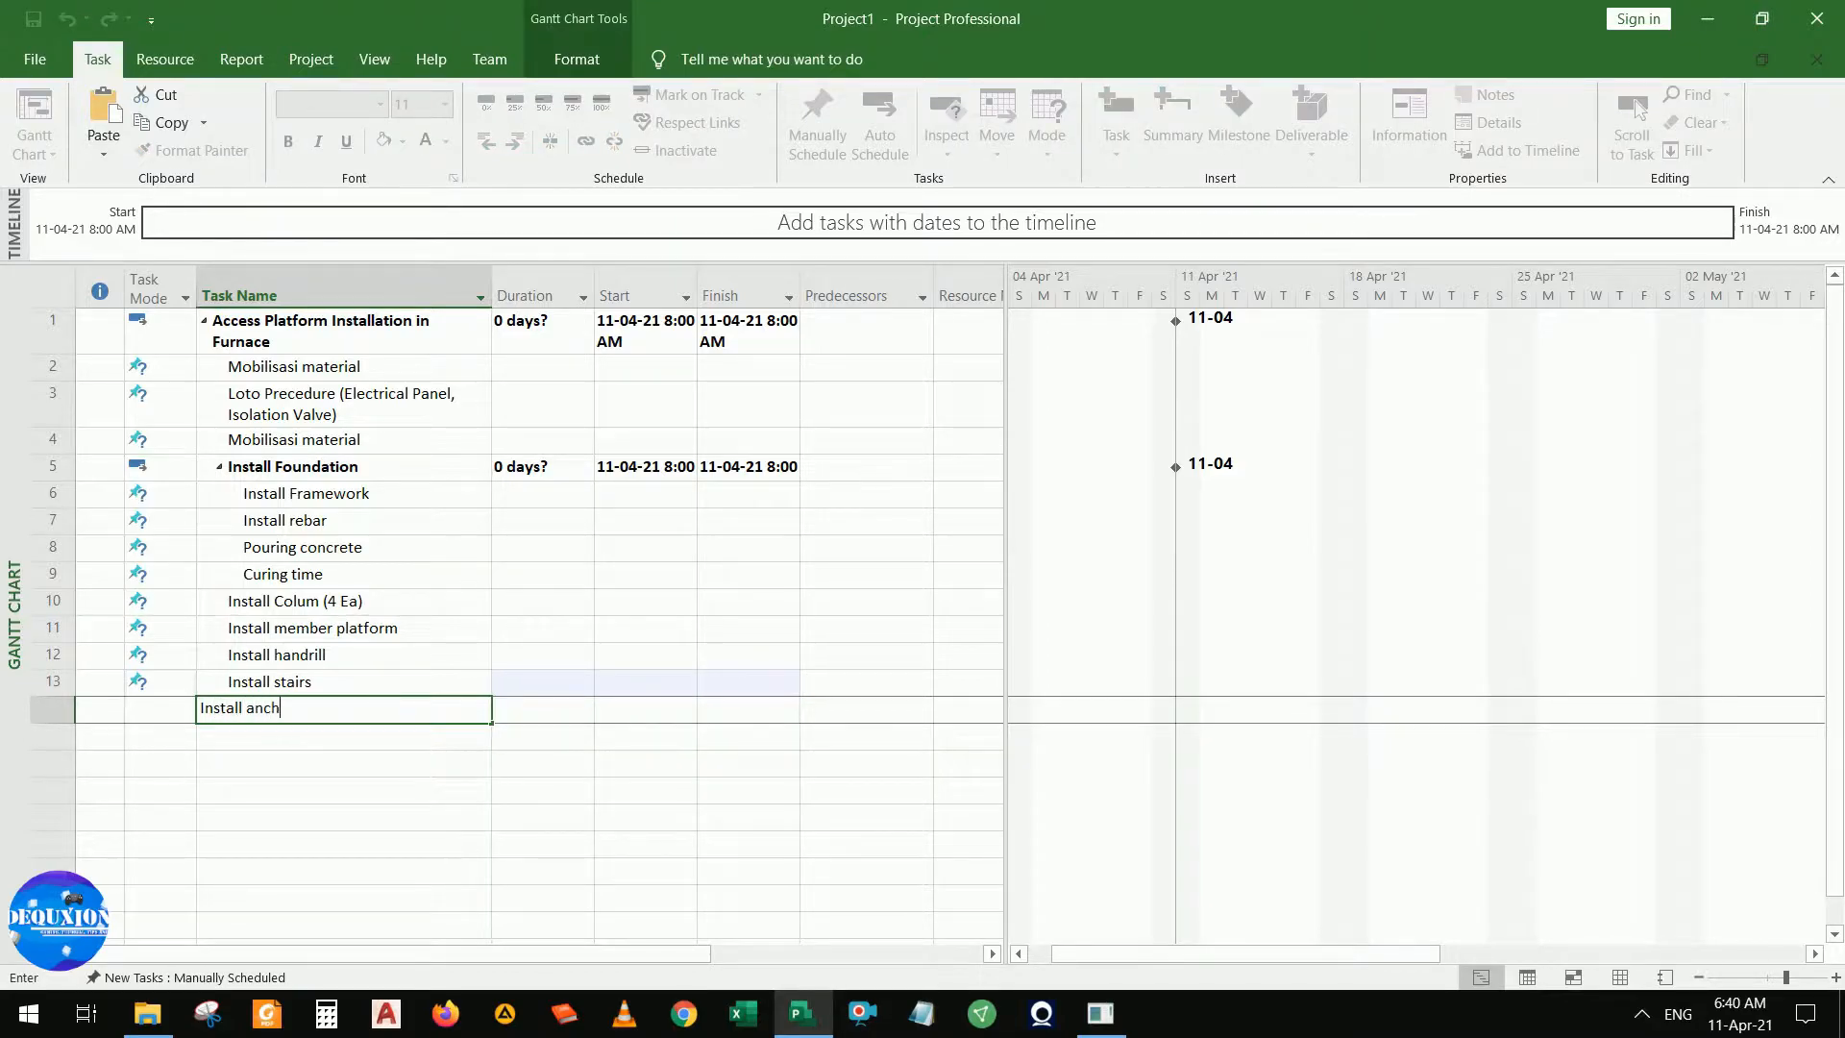
text(or bolt)
key(Return)
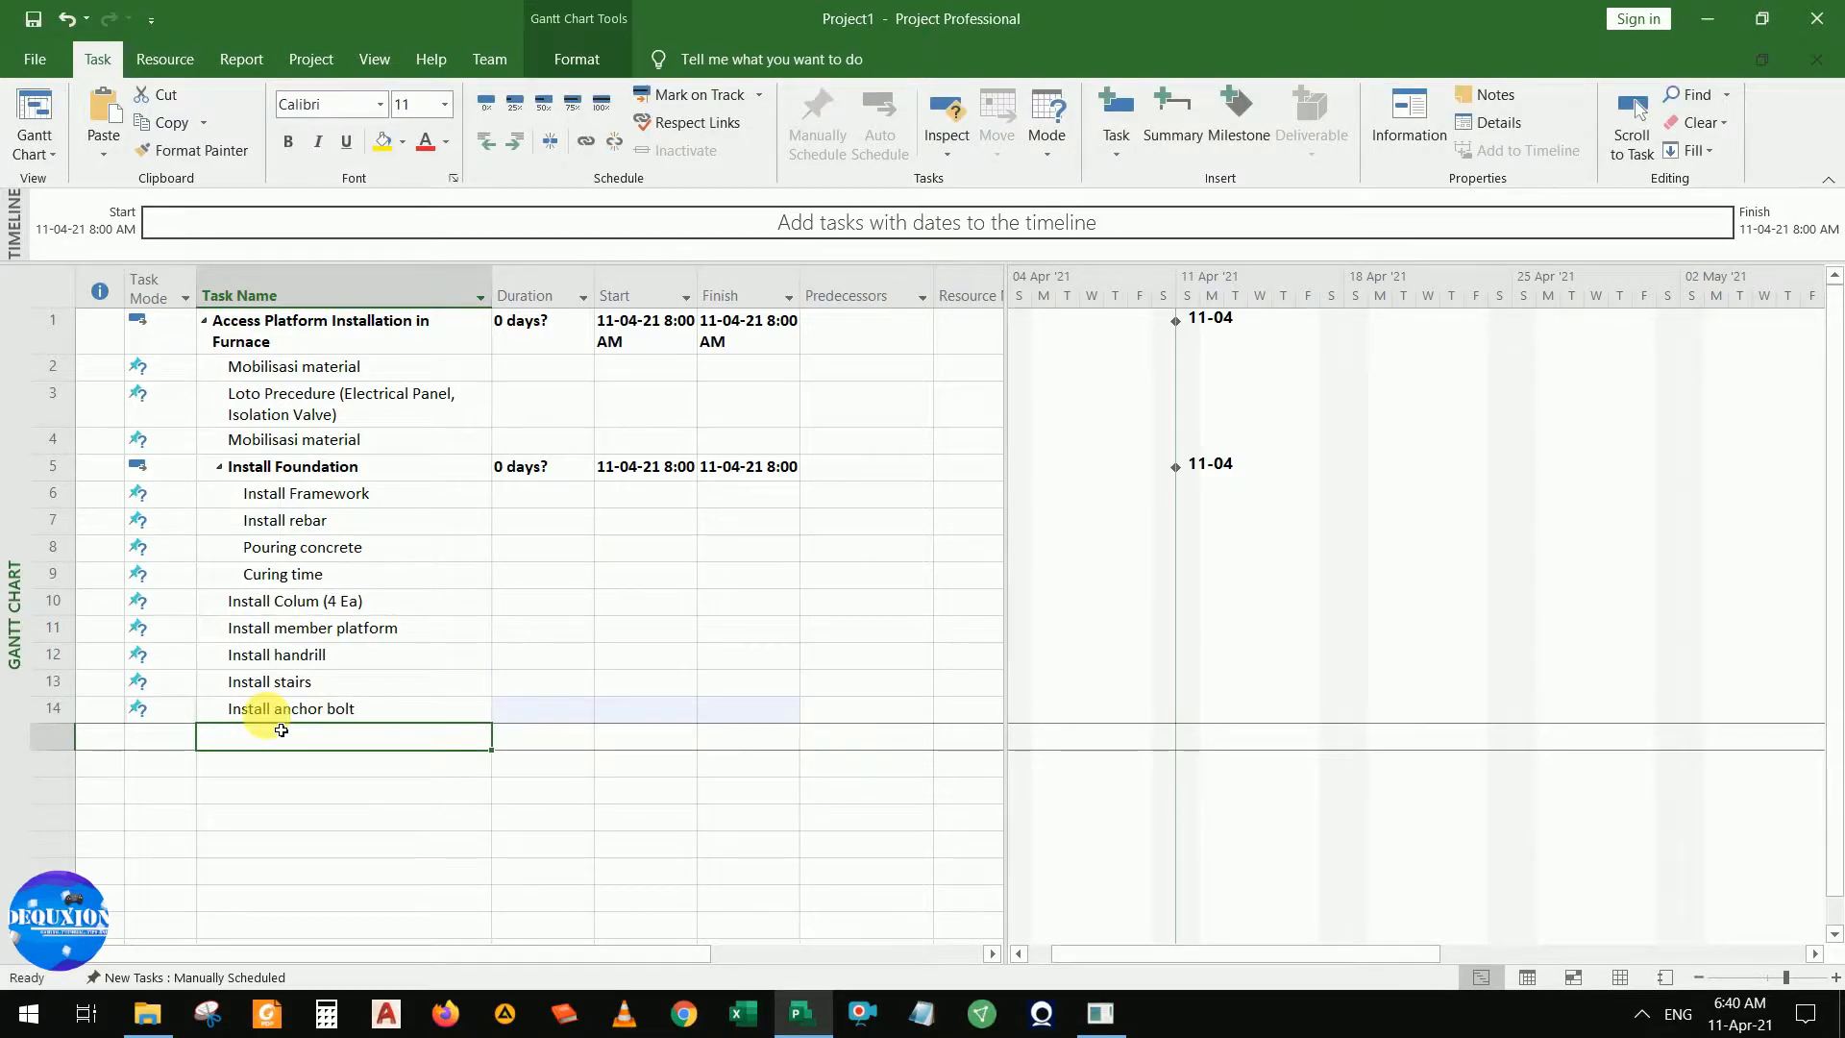
click(288, 712)
click(288, 710)
click(348, 709)
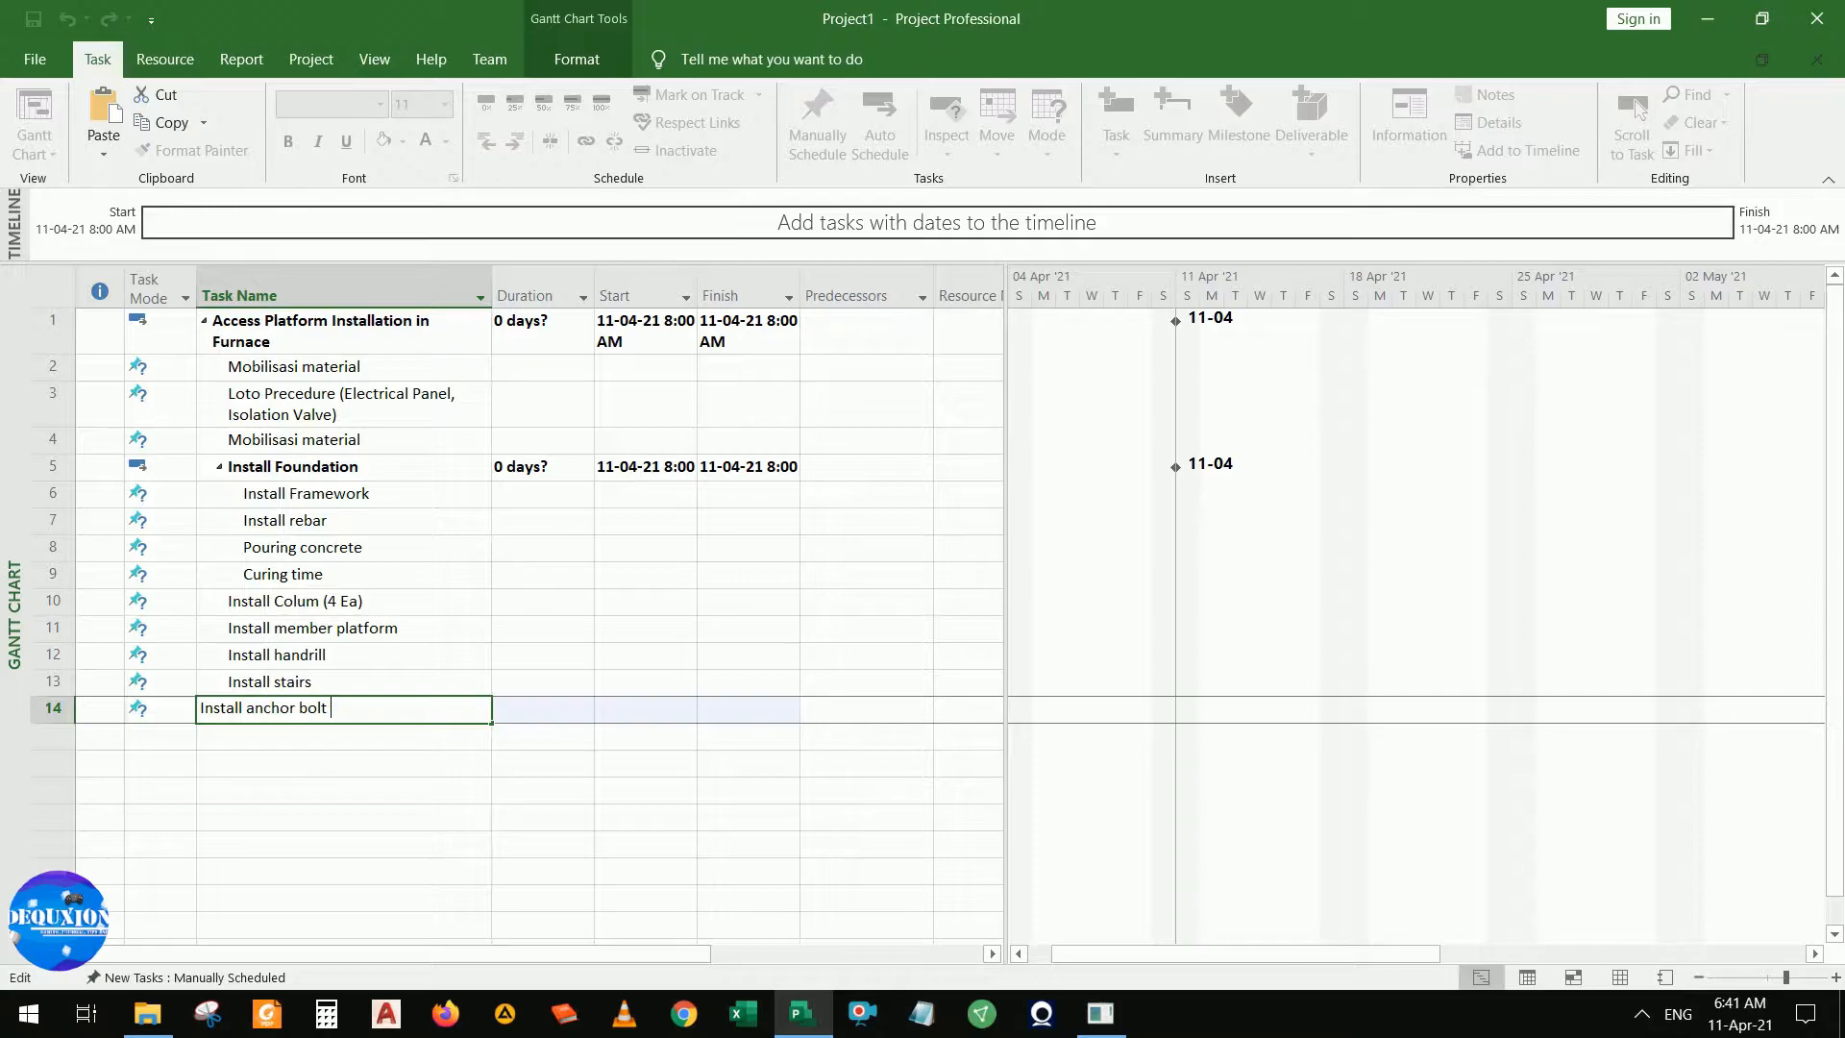
key(Return)
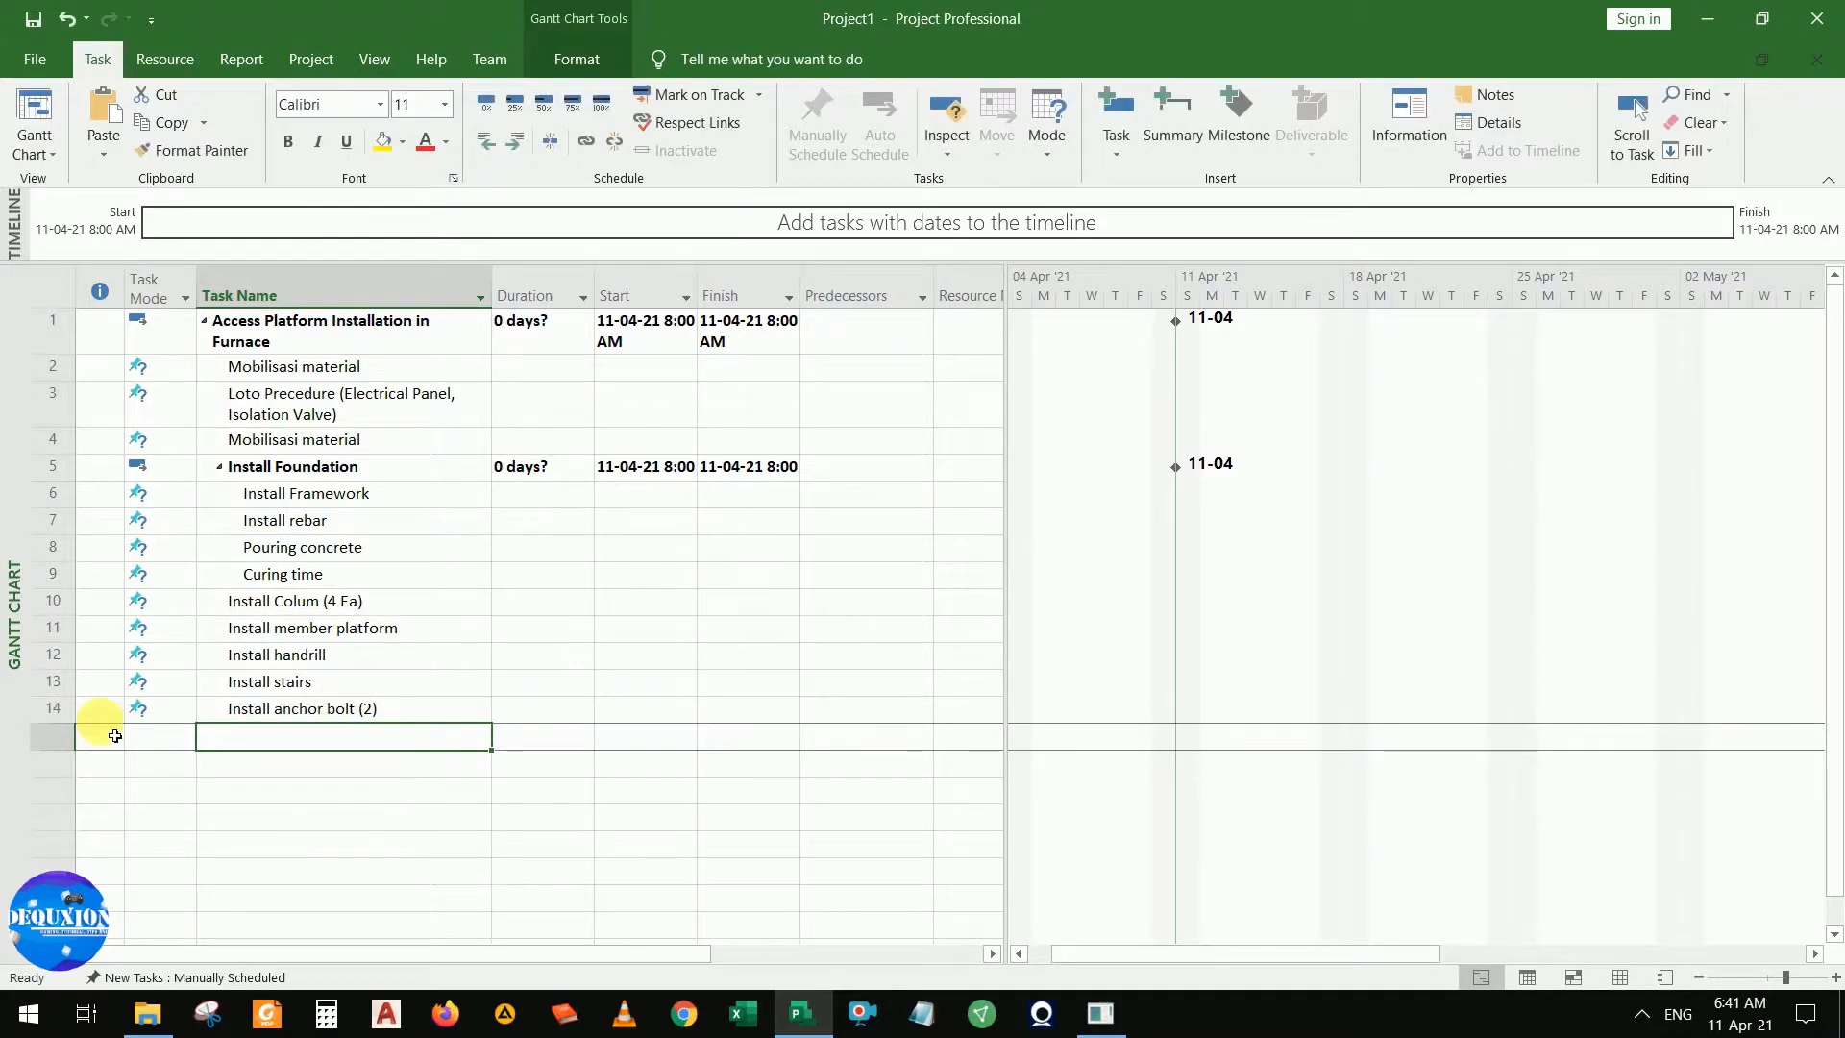
Undo a new task inserted above Install anchor bolt (2) and clear the anchor bolt task's name
right_click(50, 708)
click(144, 391)
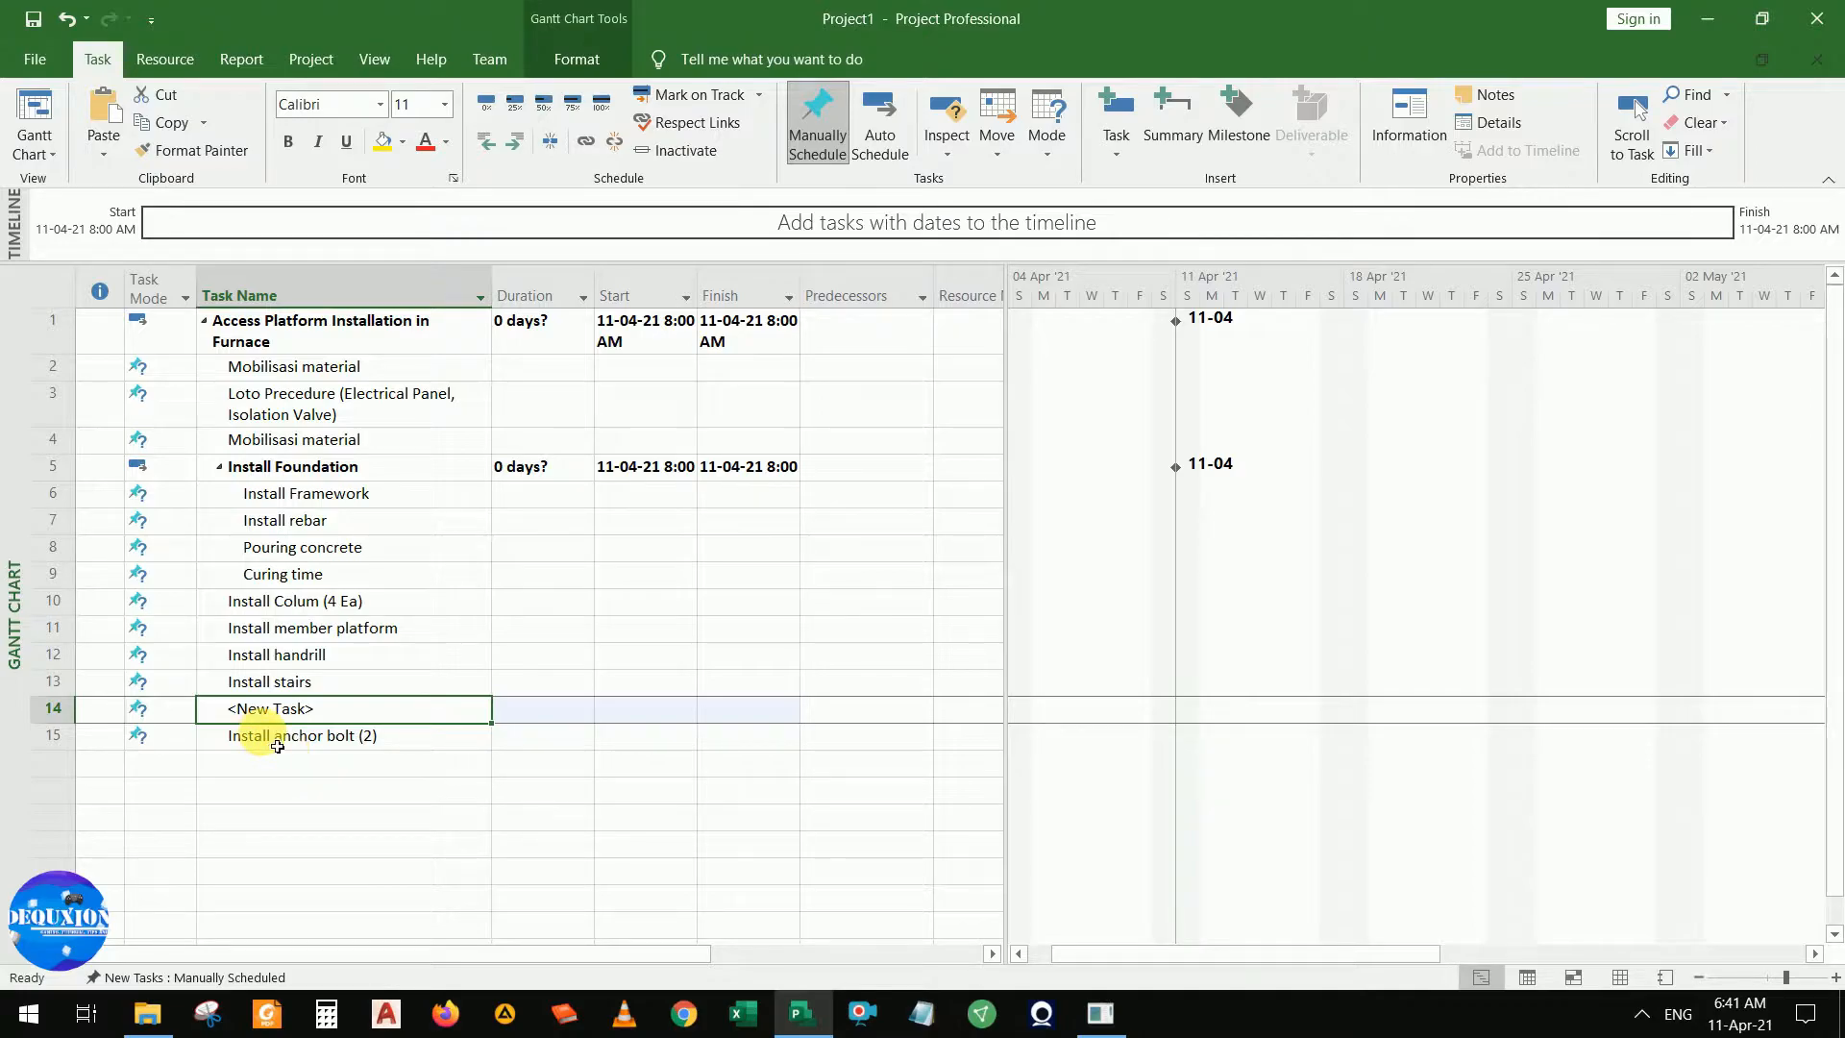
key(ctrl+z)
key(Delete)
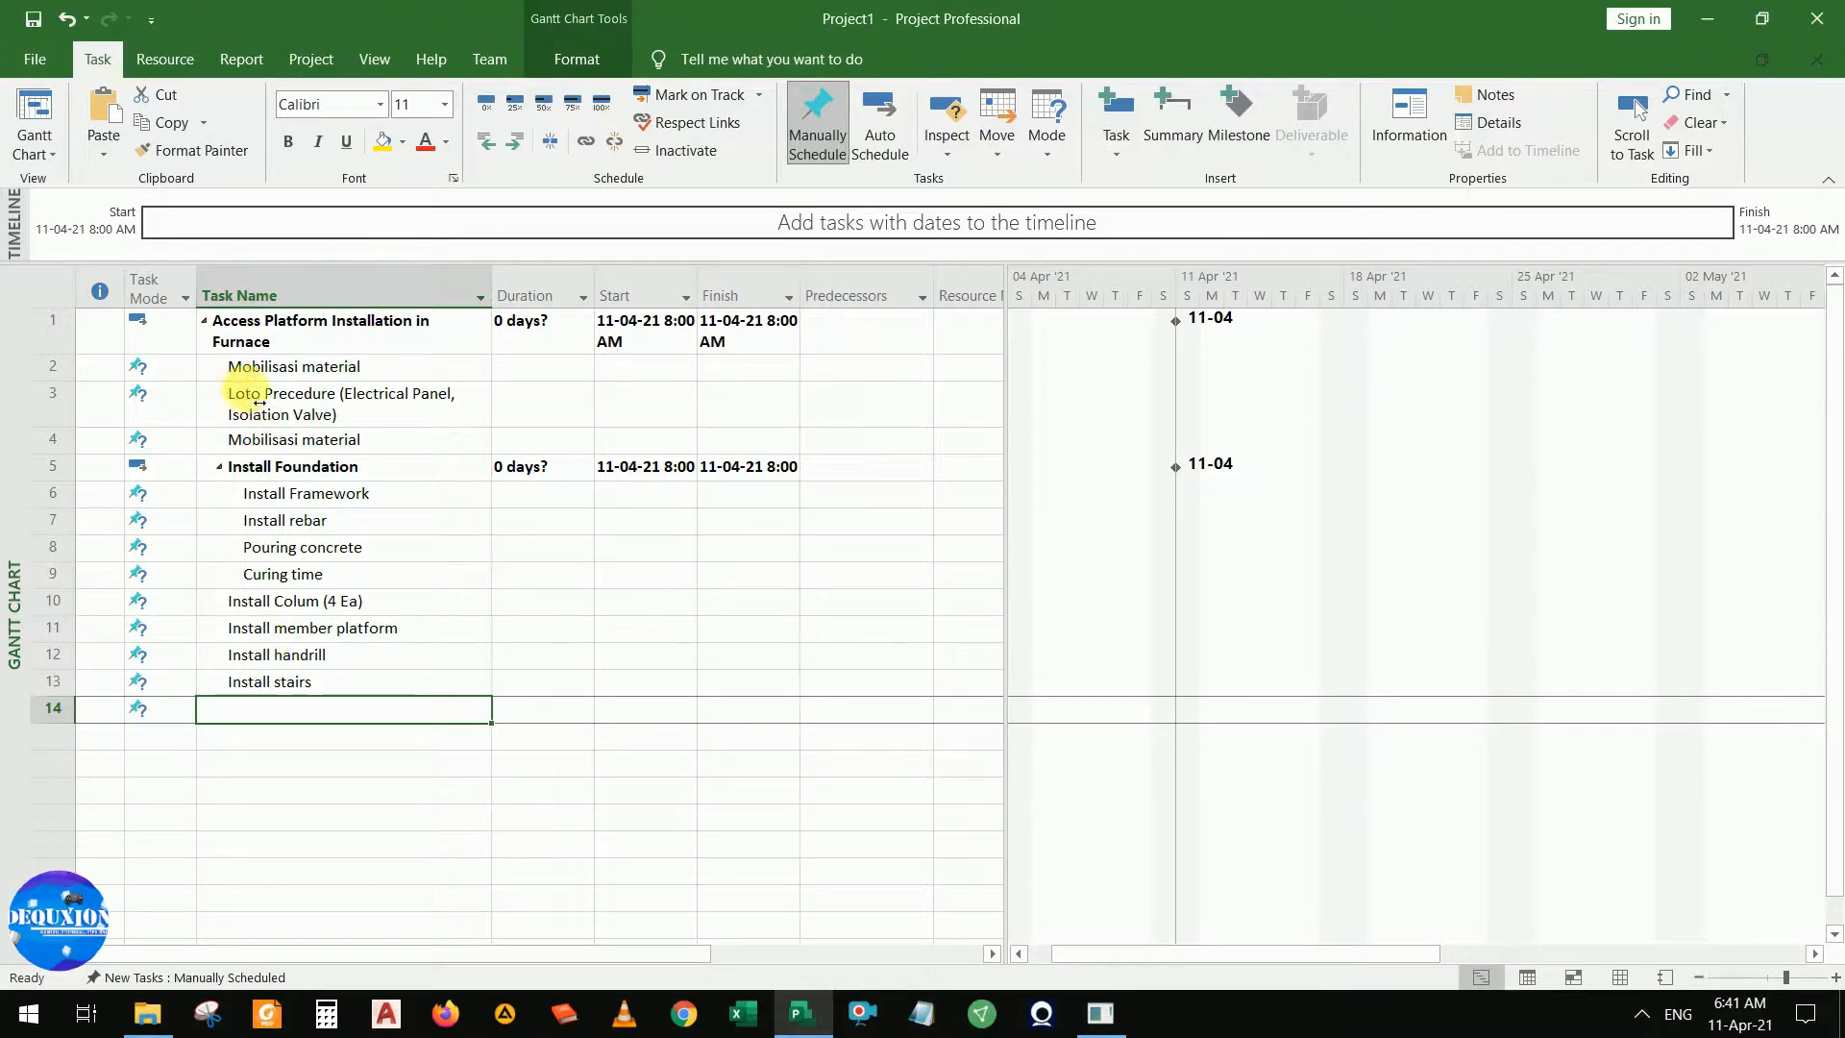
click(163, 341)
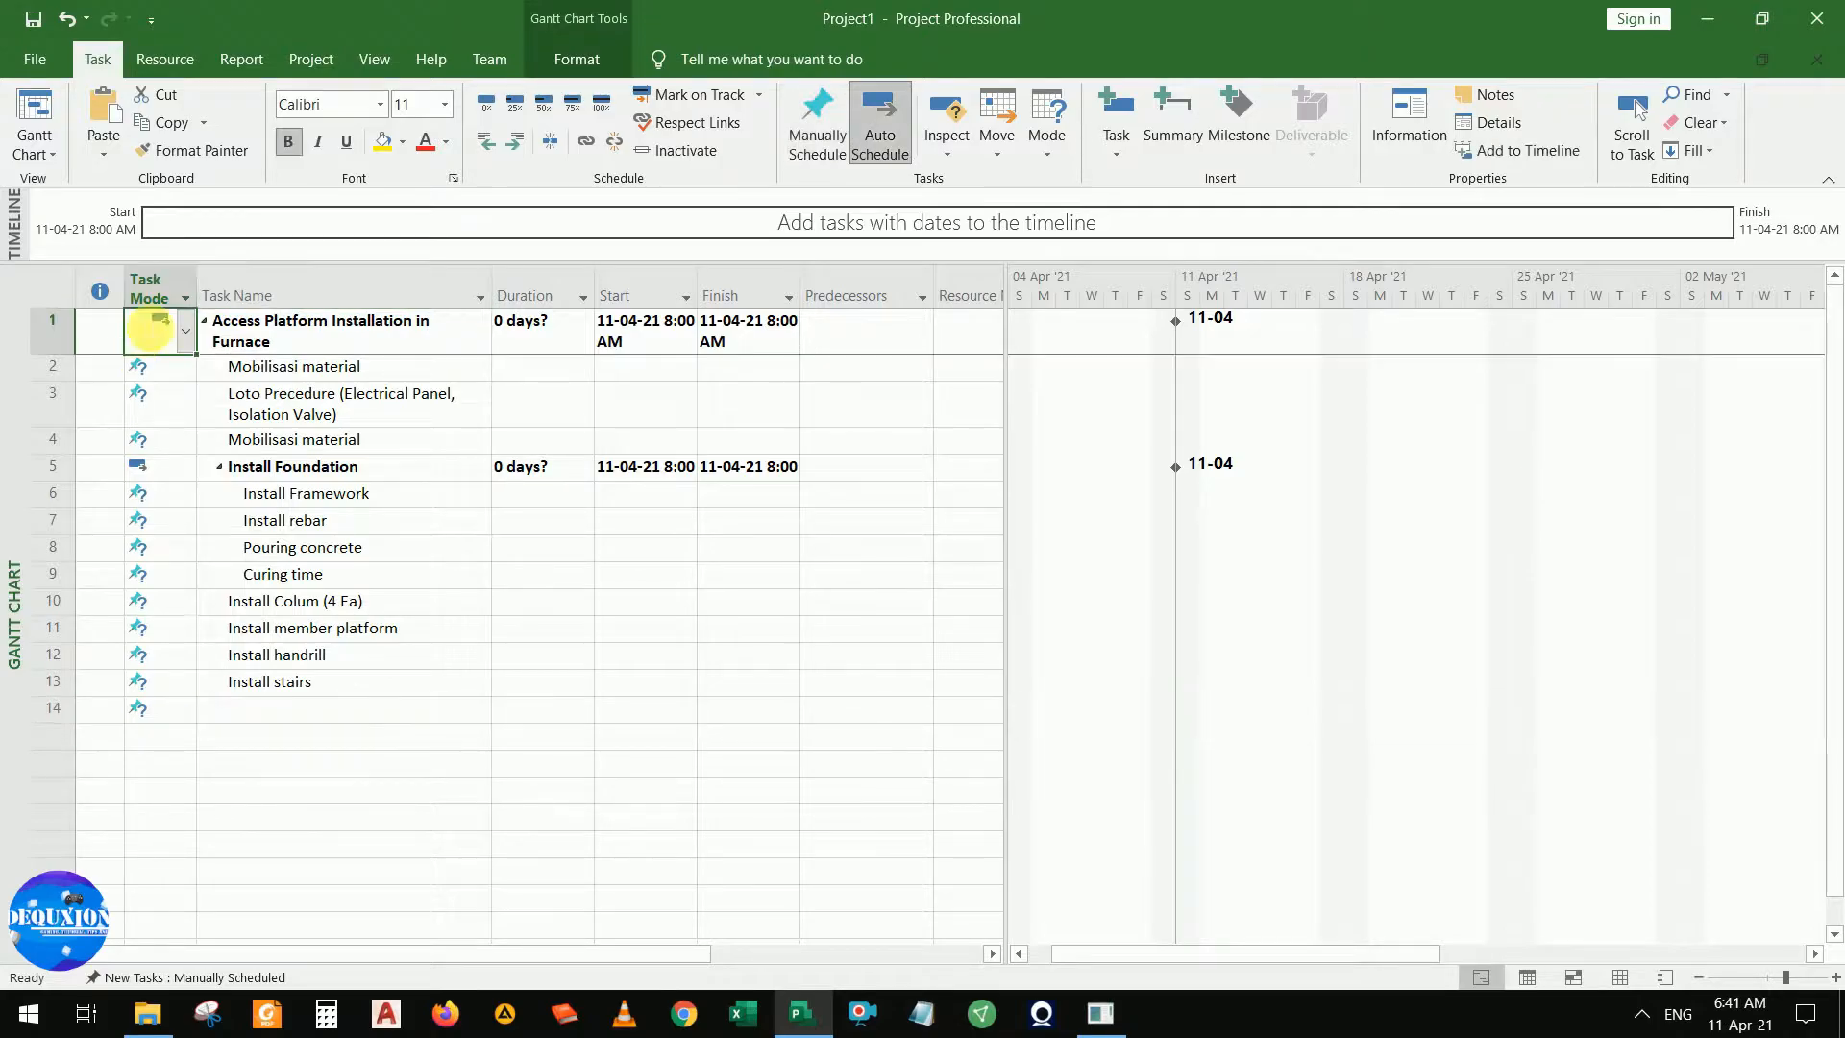
click(176, 416)
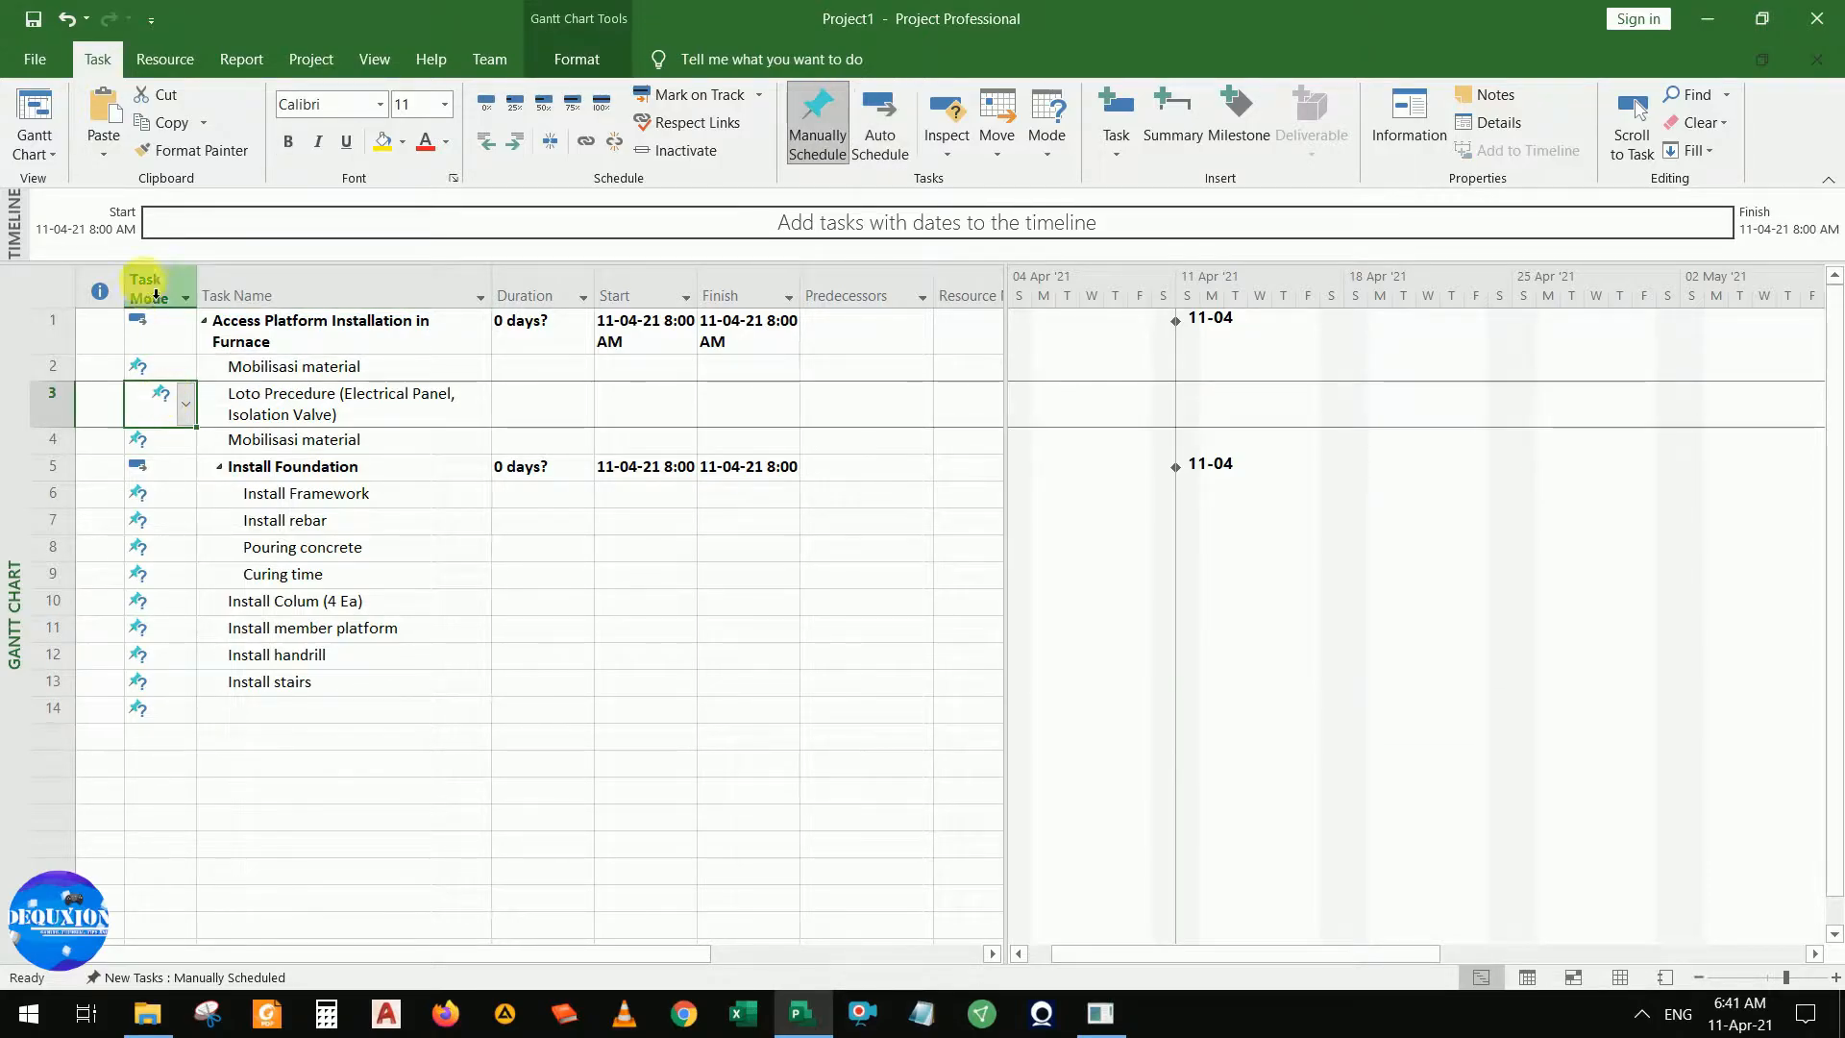
click(166, 346)
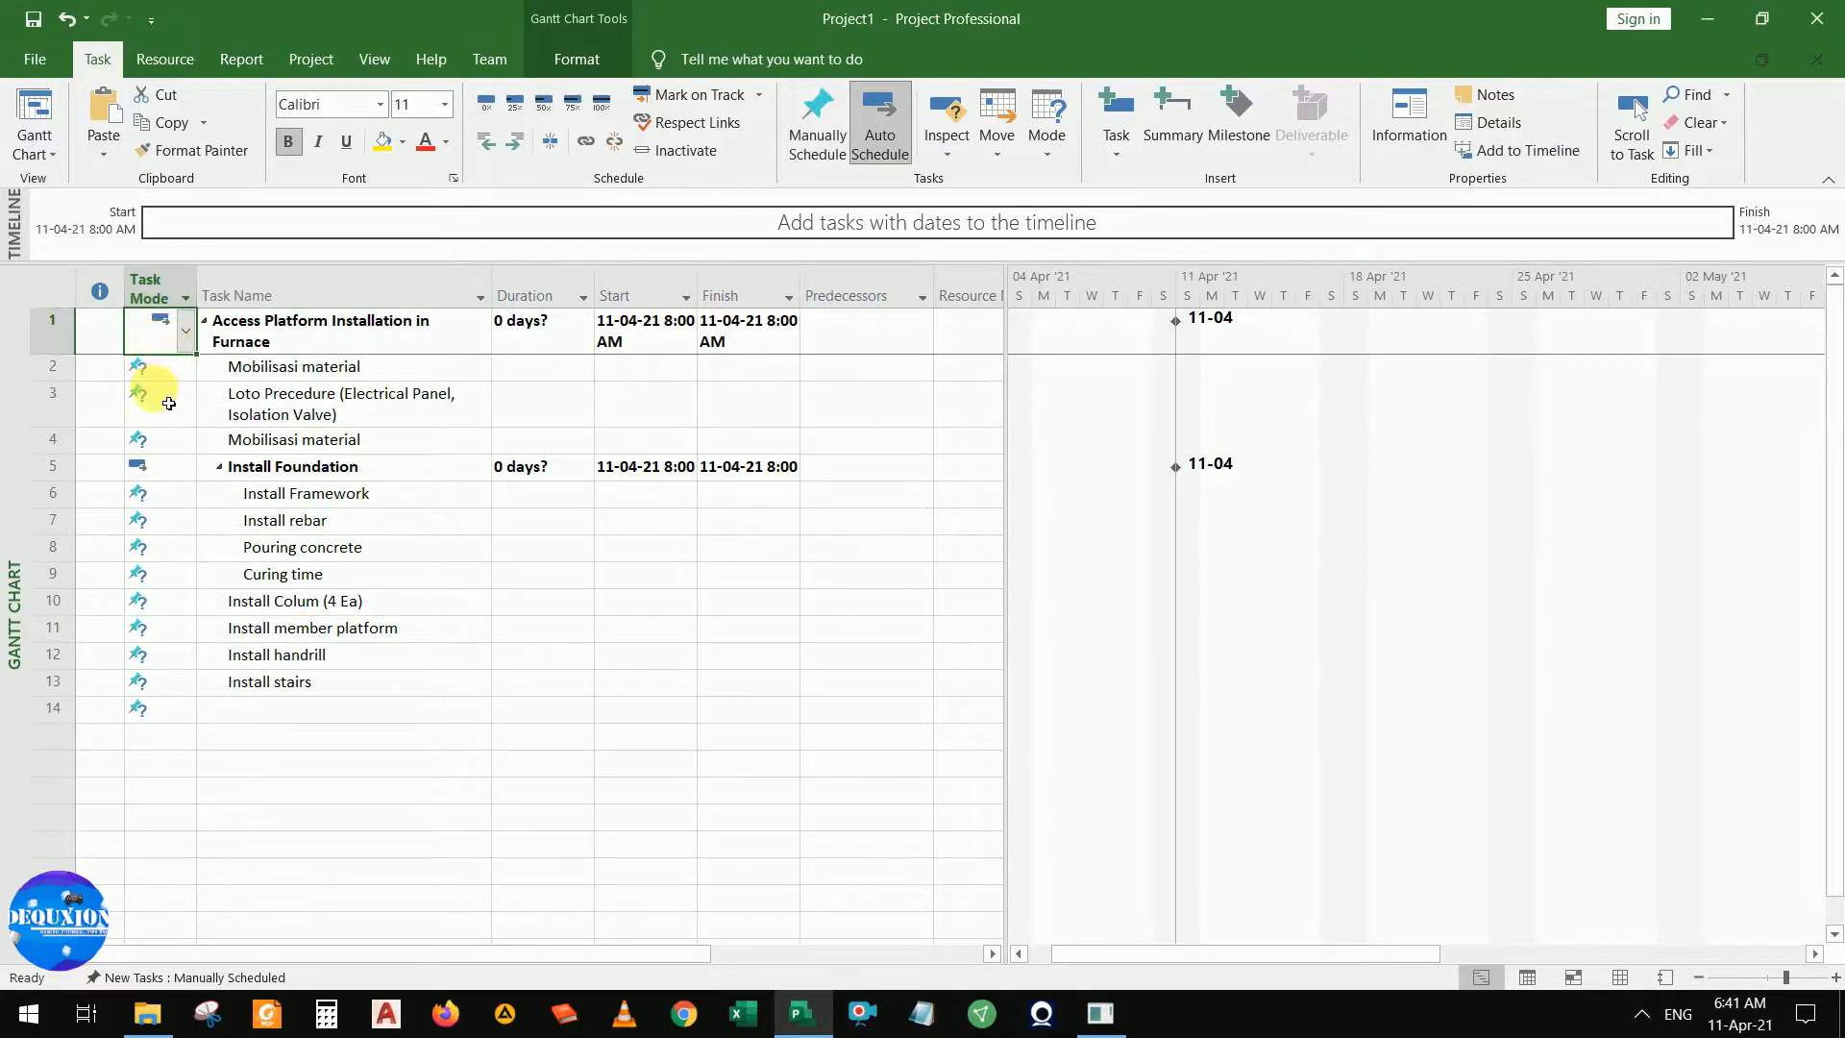
click(154, 394)
click(160, 373)
drag(154, 341, 183, 717)
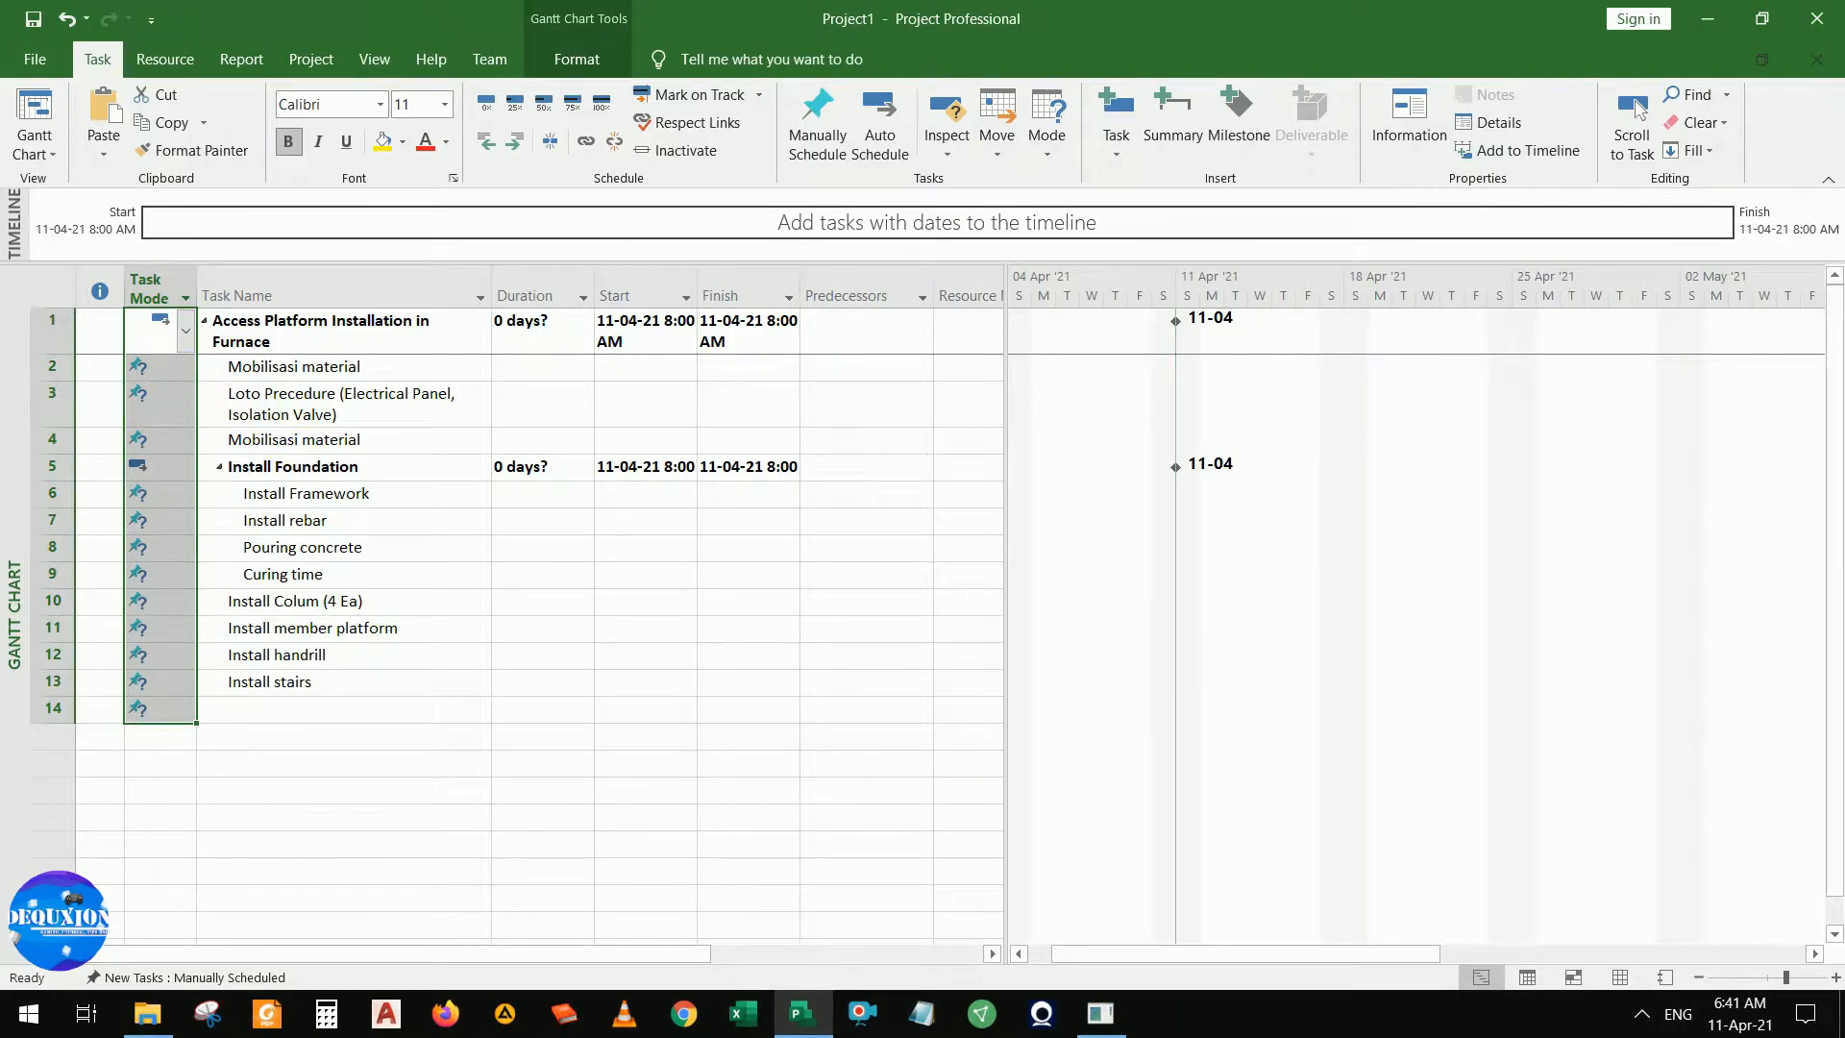
click(139, 366)
click(154, 396)
click(151, 329)
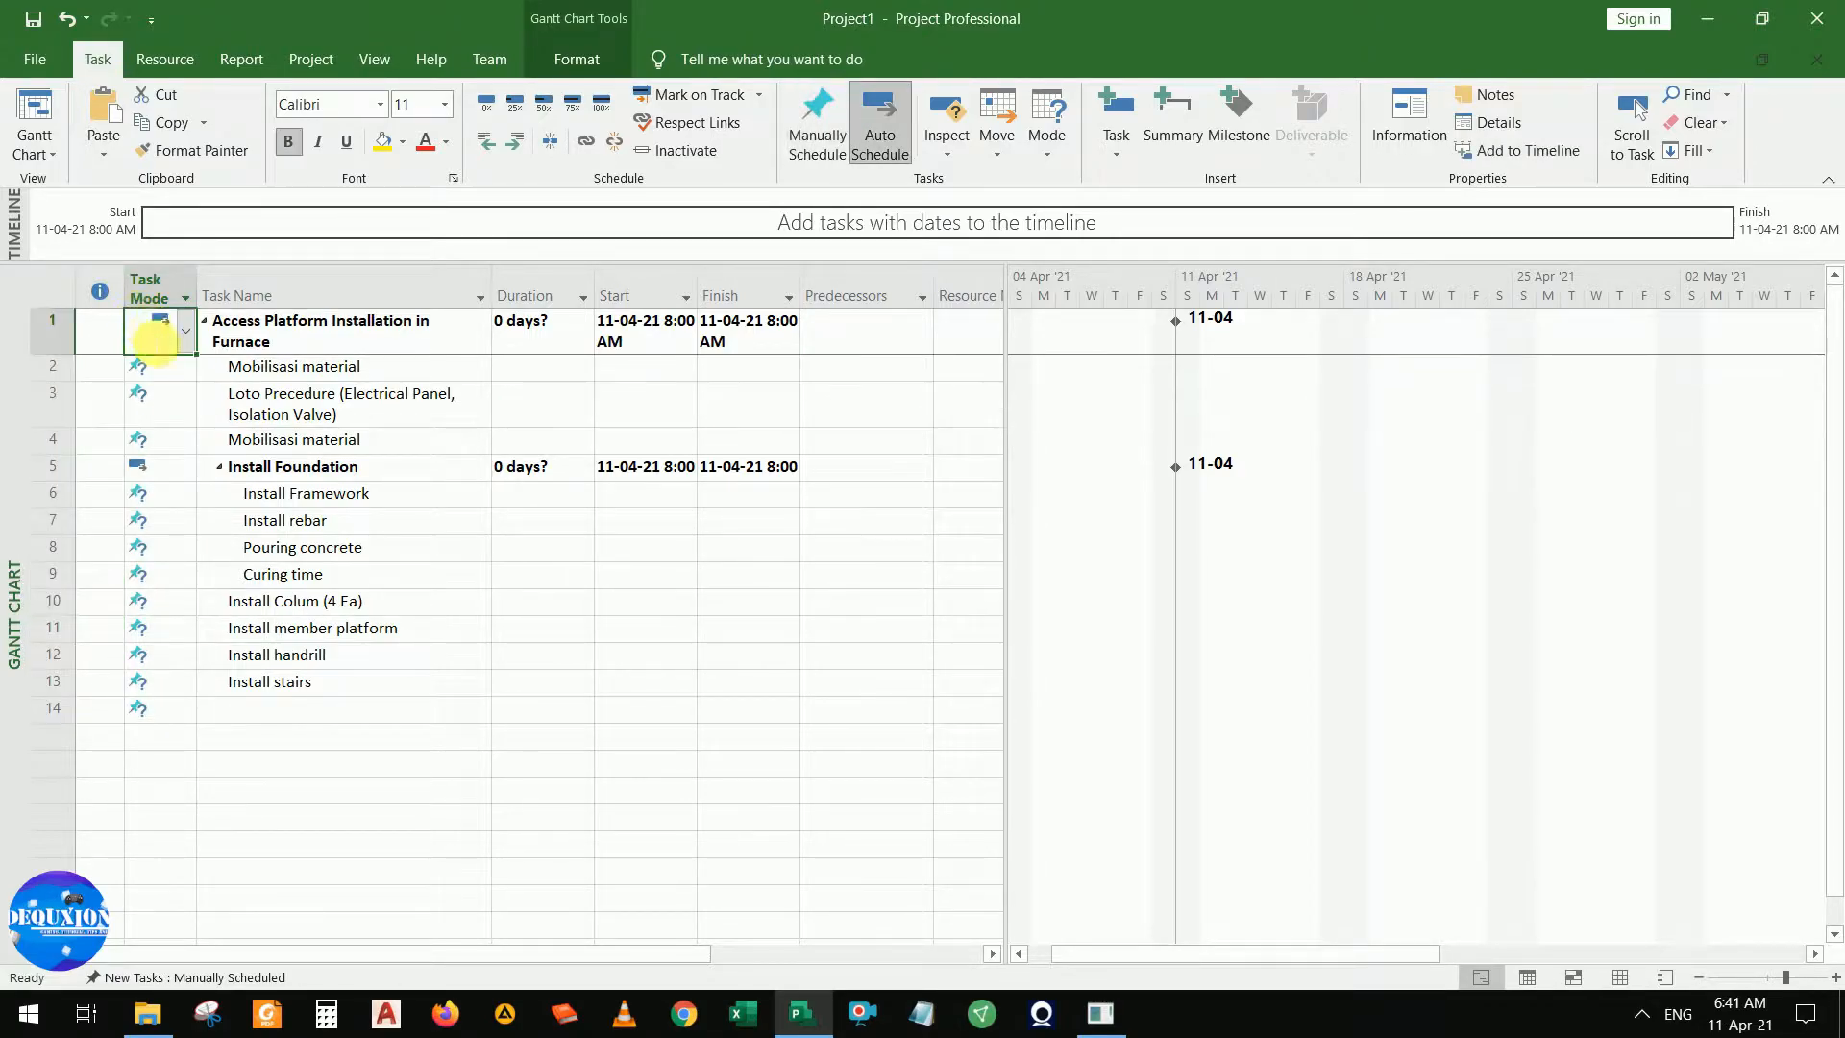
click(171, 388)
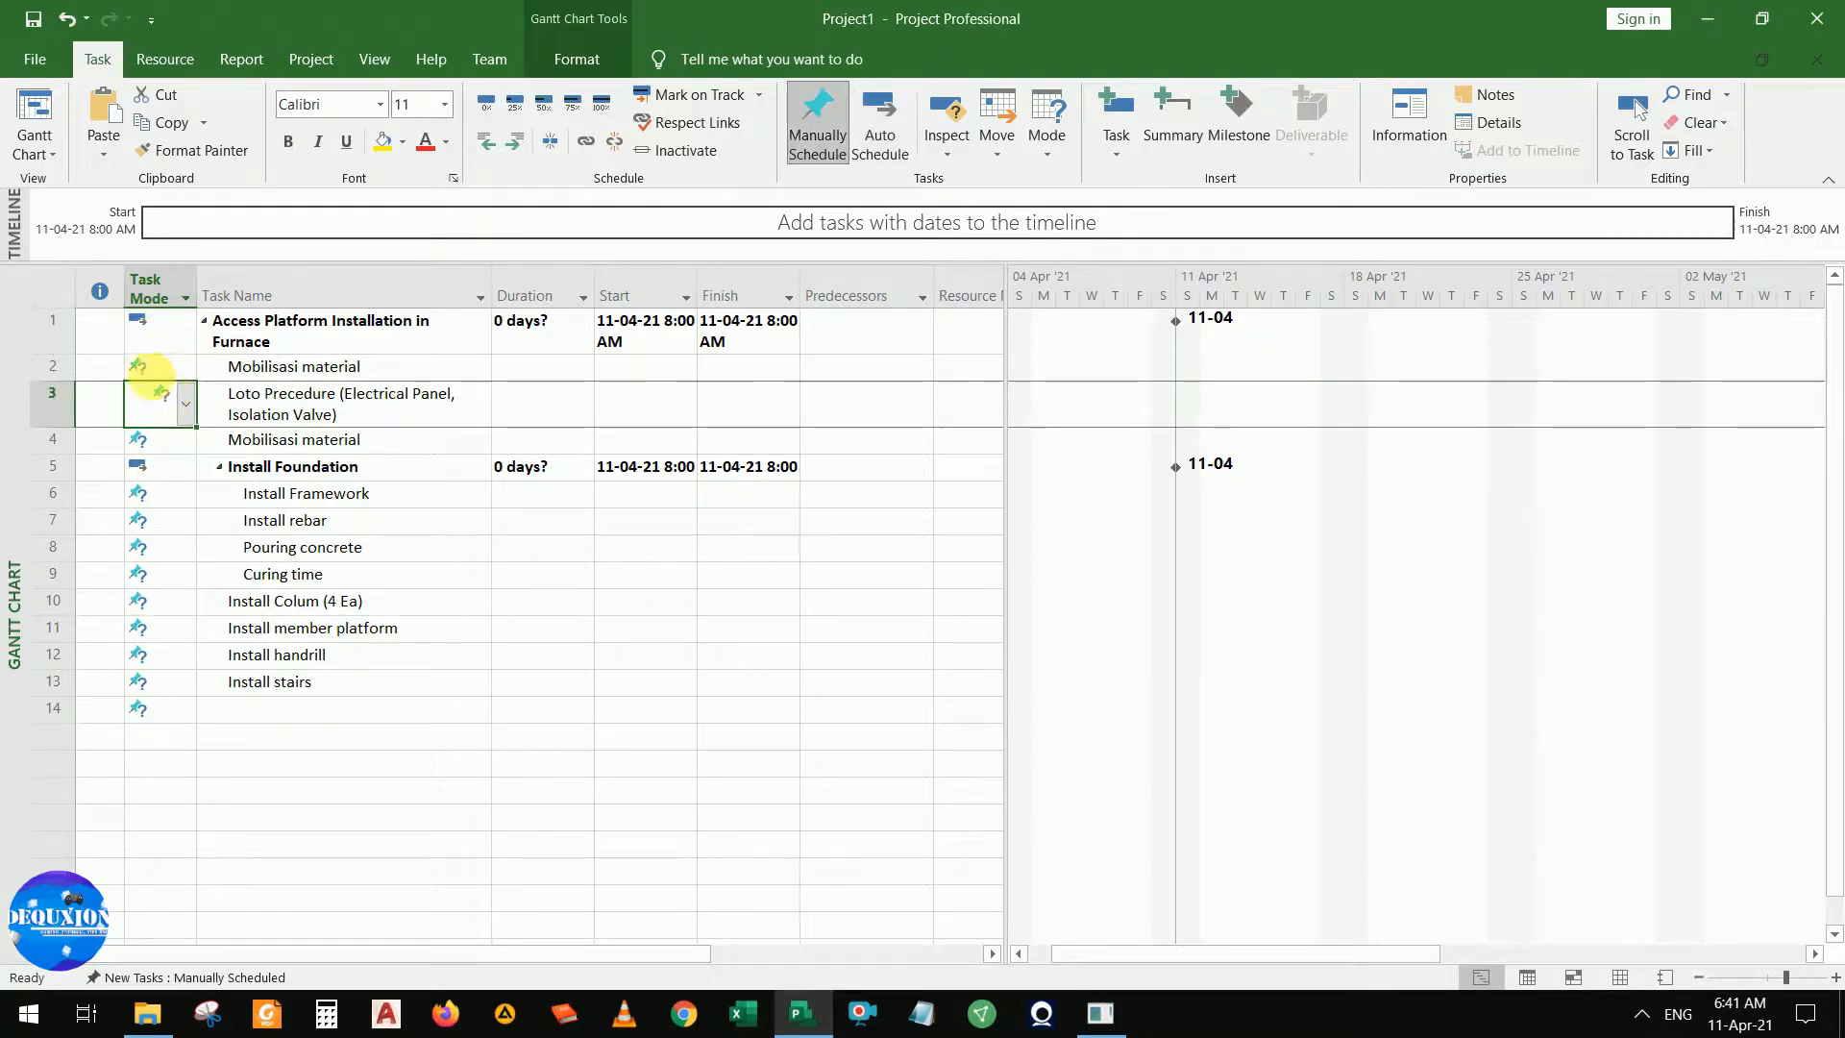
click(157, 367)
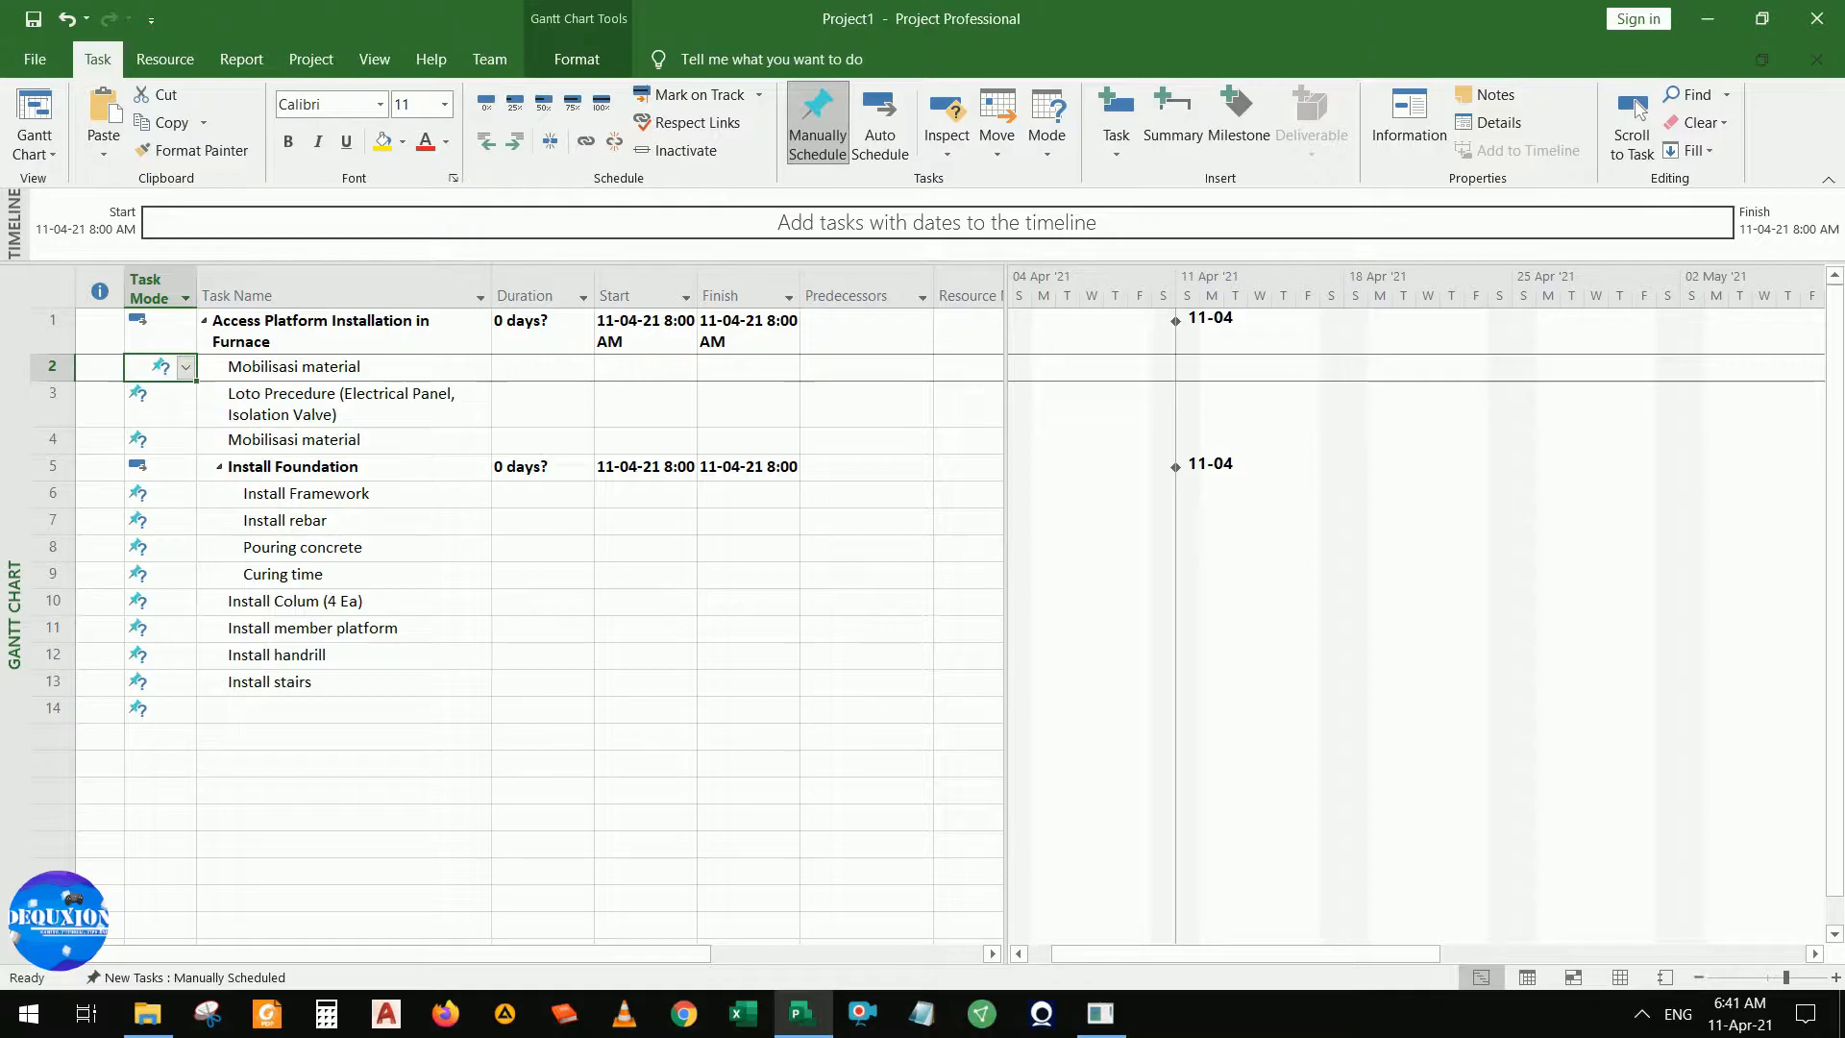
click(181, 411)
click(159, 366)
click(180, 387)
click(159, 366)
Set the task mode of all tasks in the schedule to Auto Schedule
drag(154, 332, 165, 706)
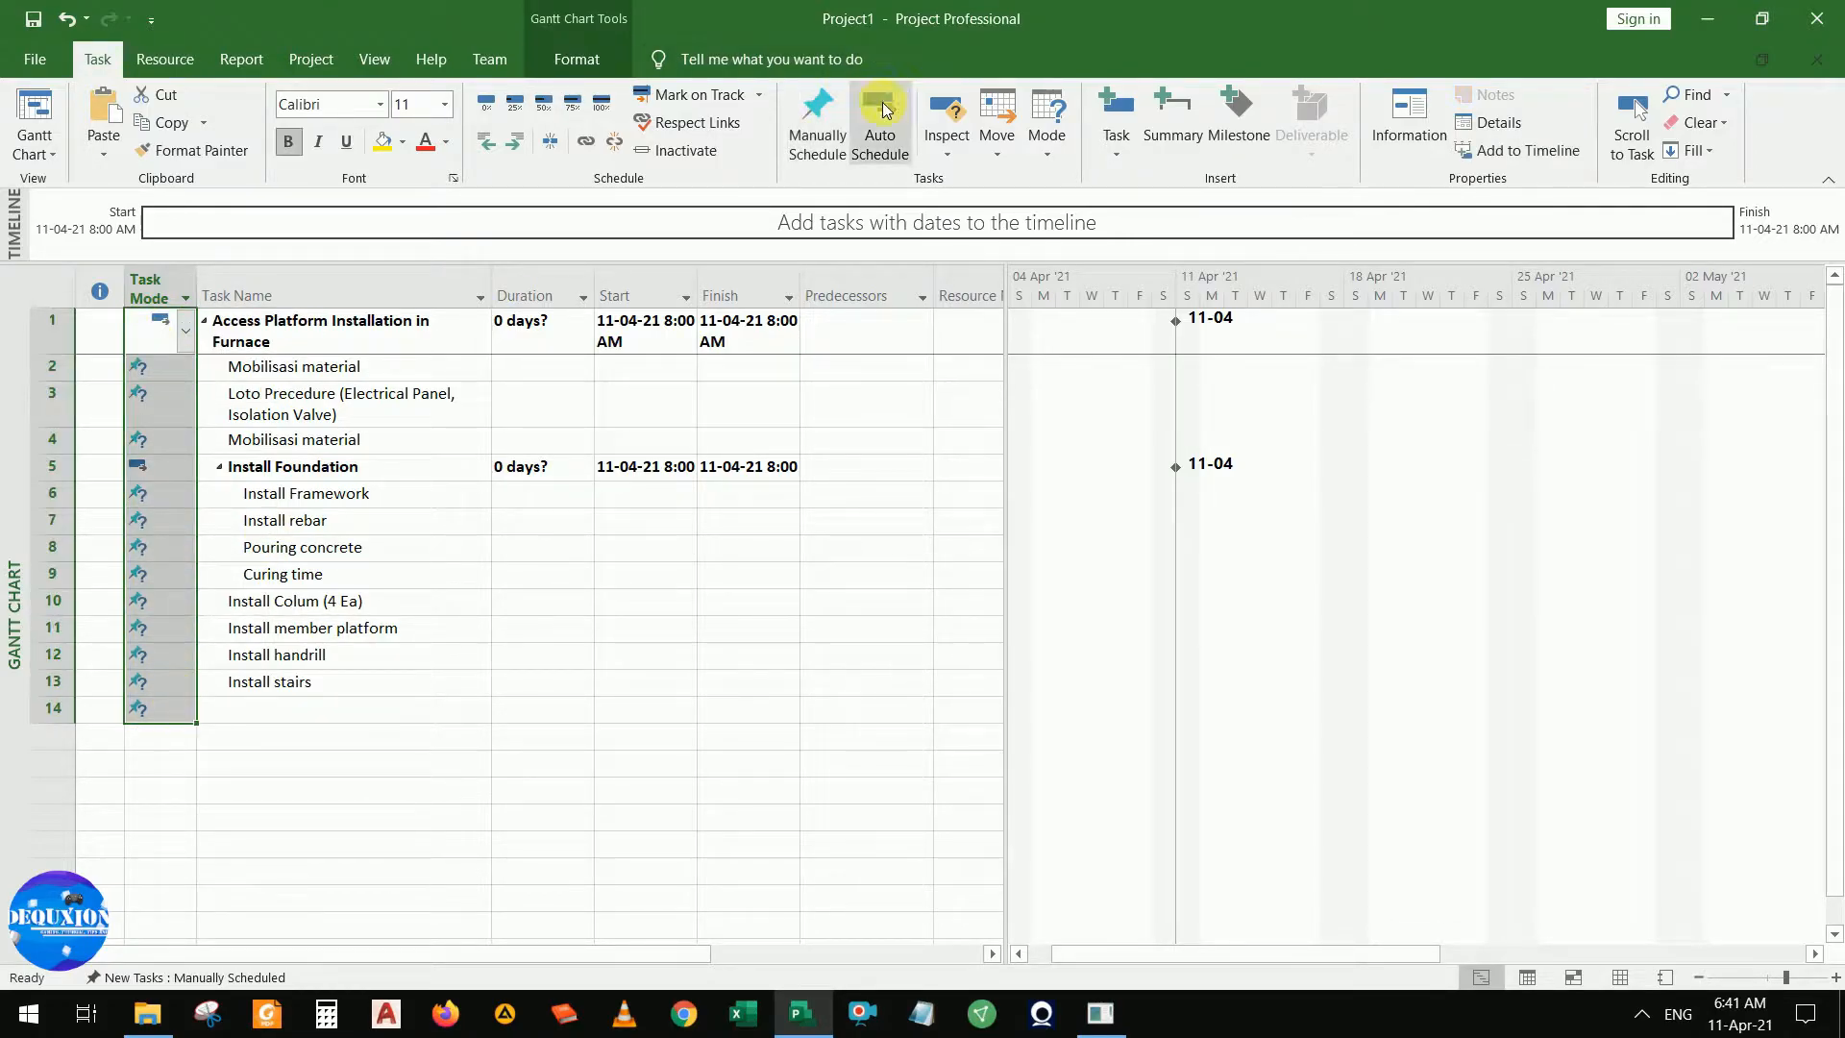
click(158, 283)
click(898, 116)
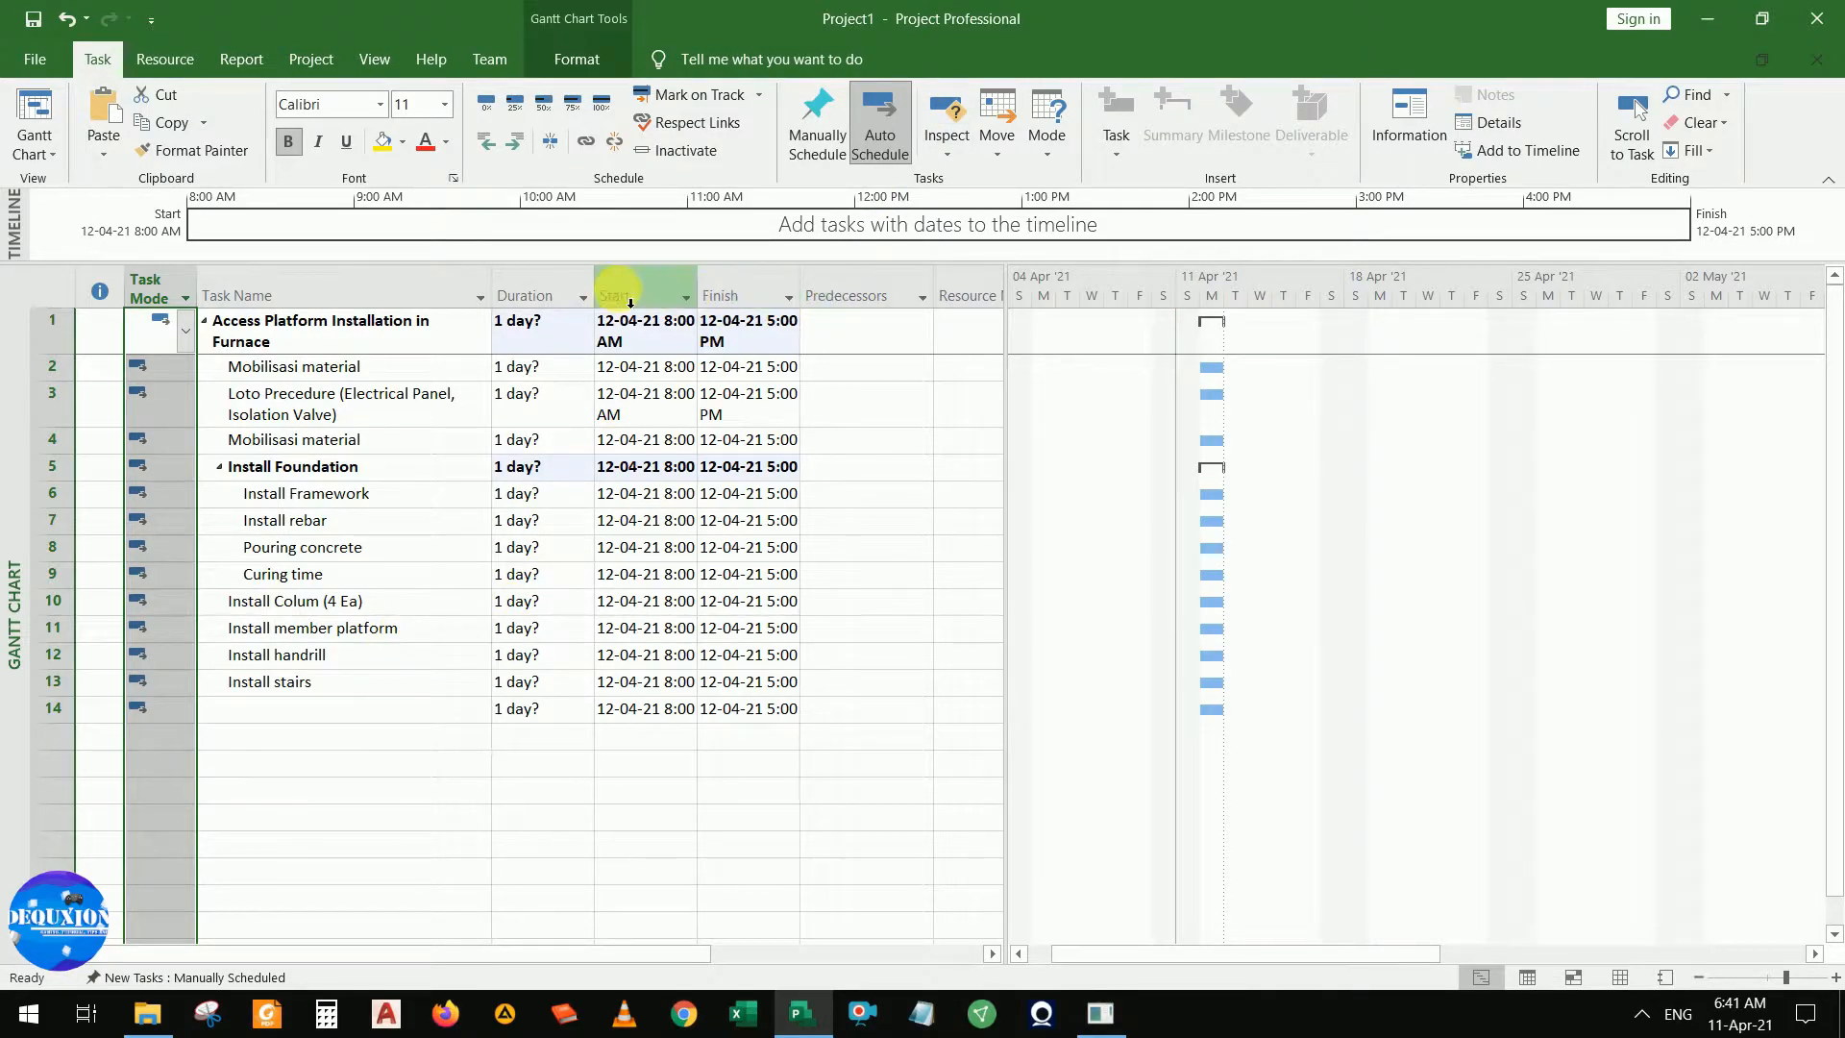
Widen the Start and Finish columns of the task table to fit their full dates and times
drag(608, 297, 766, 298)
drag(877, 299, 915, 298)
click(905, 300)
click(943, 366)
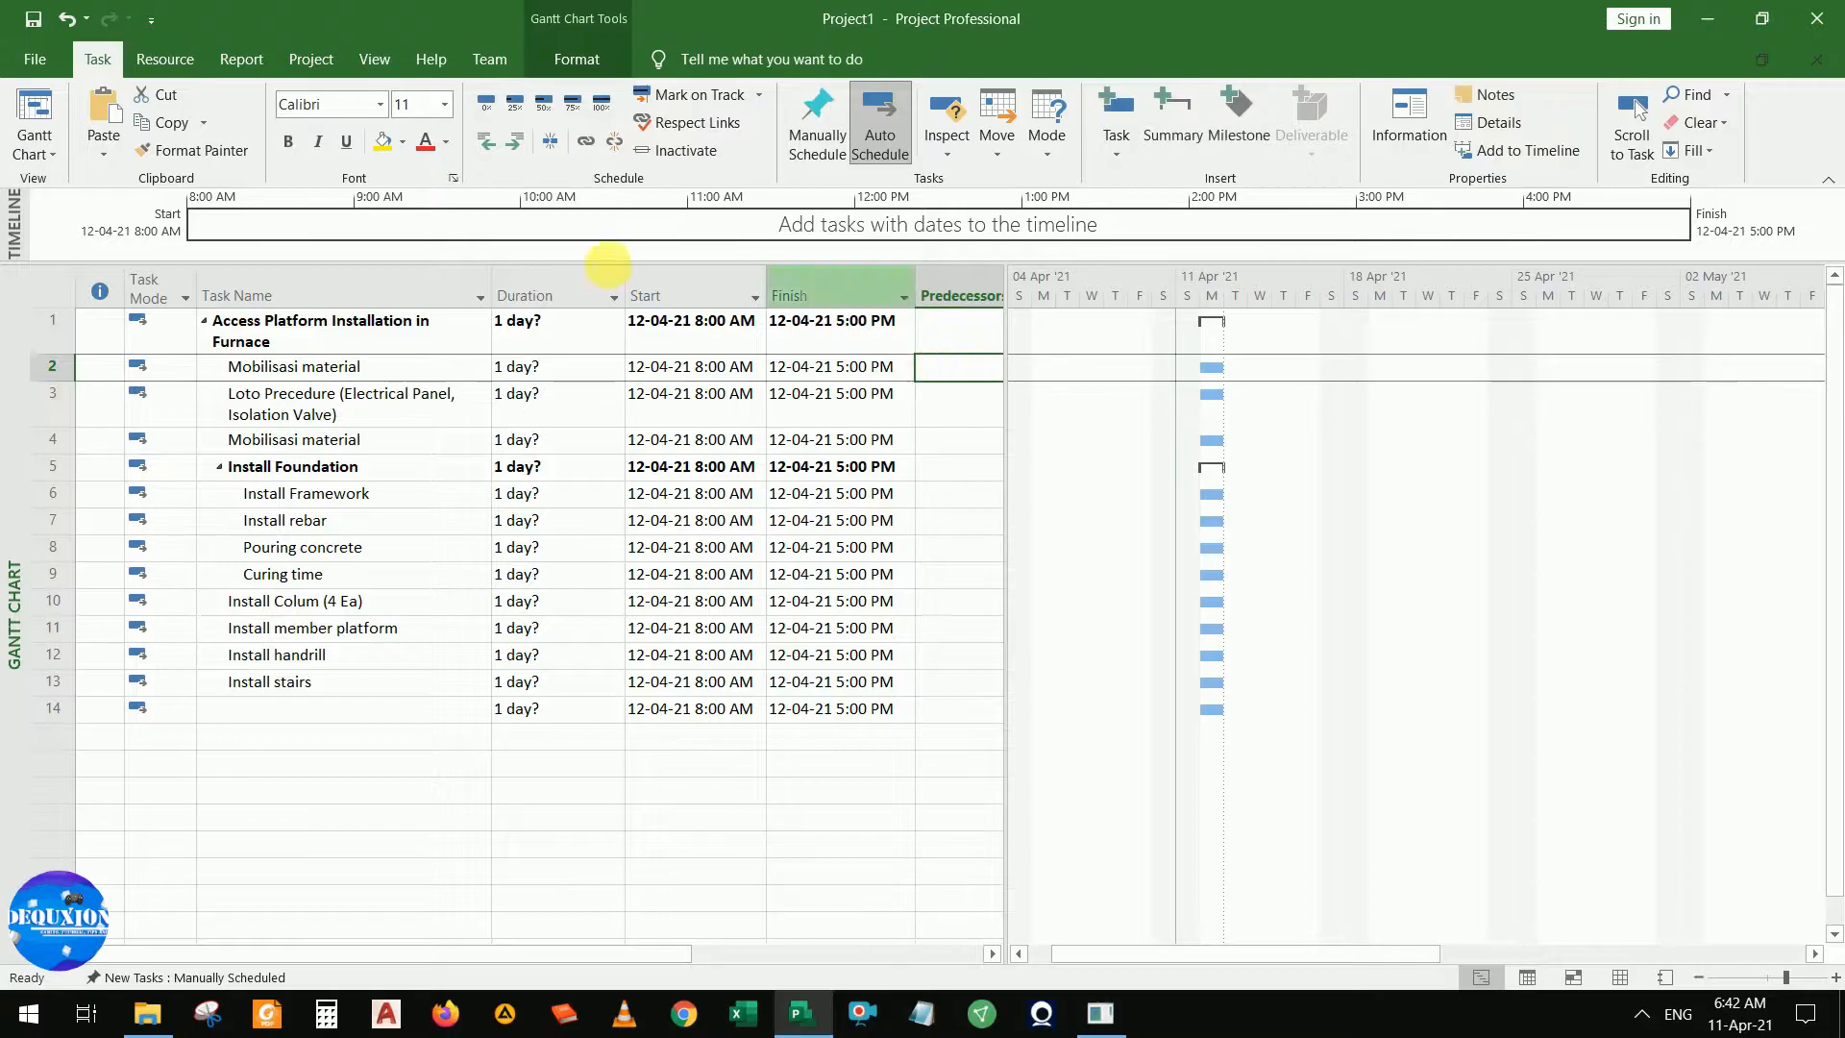
Open the project's working-time settings and choose the Standard (Project Calendar) calendar from the available calendars
click(249, 56)
click(196, 52)
click(286, 64)
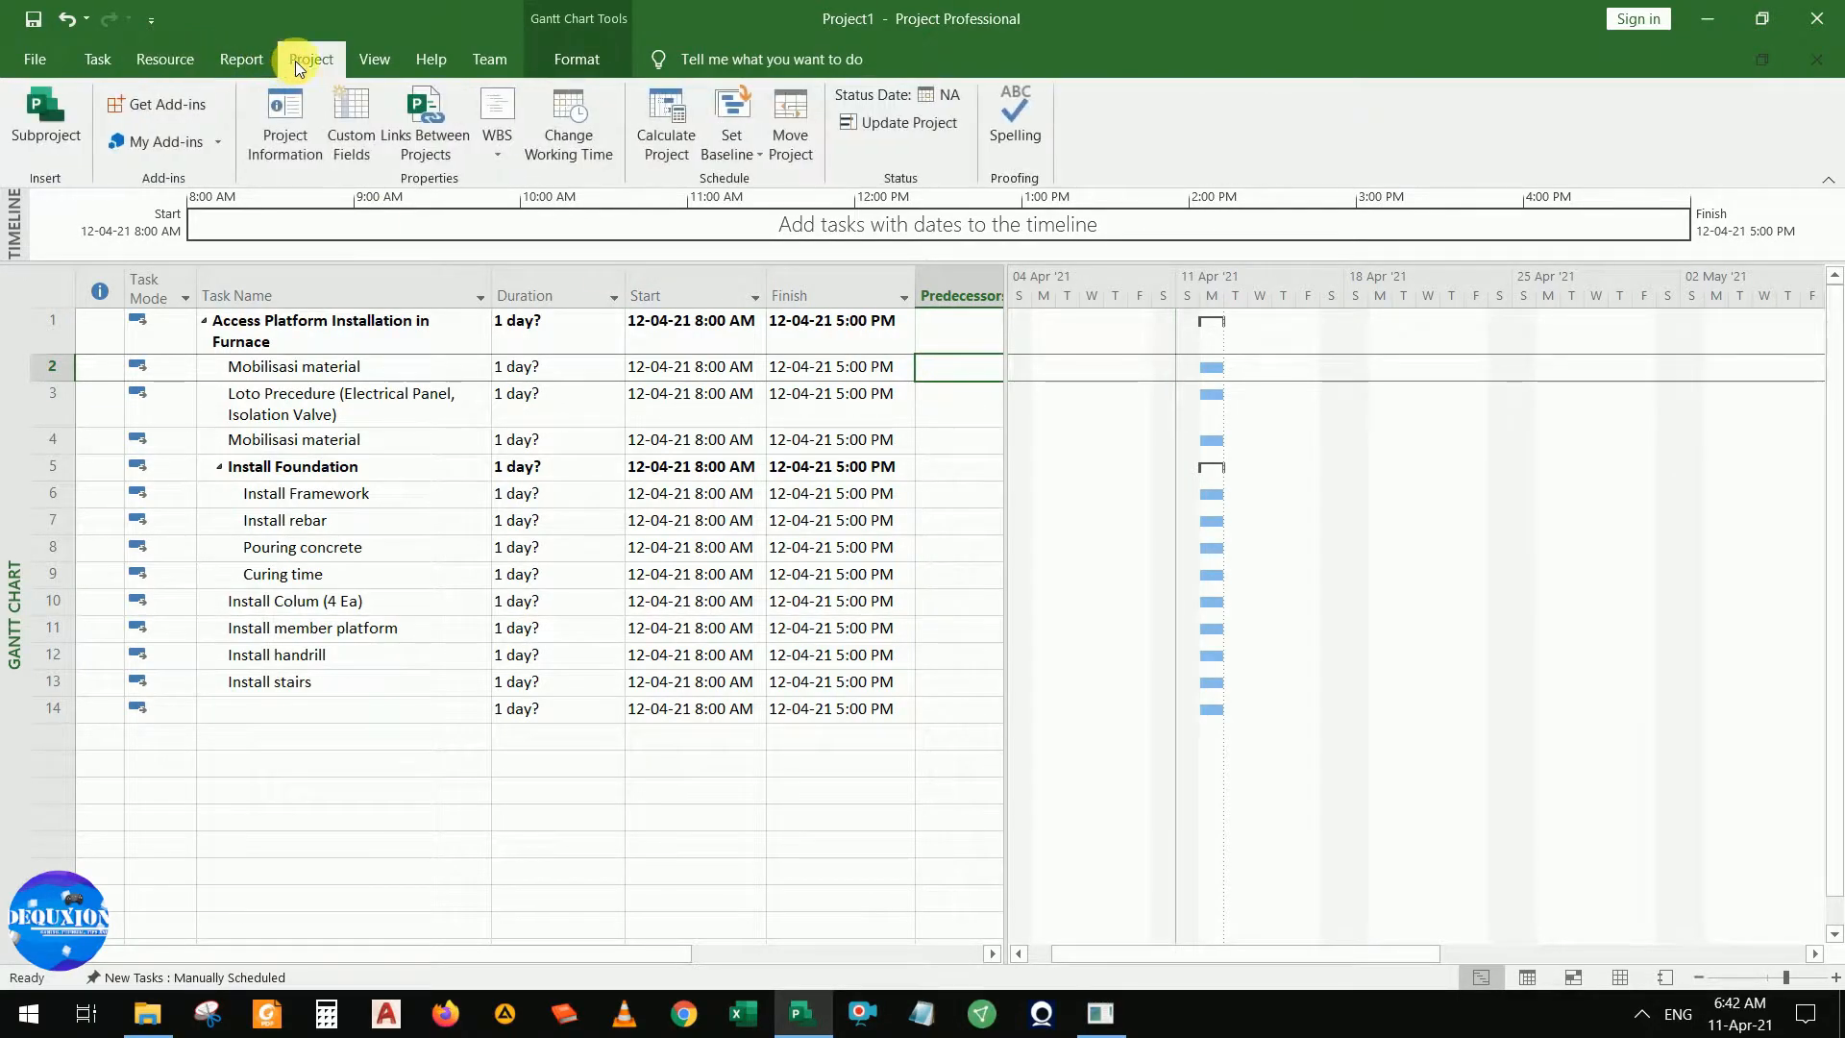
click(582, 159)
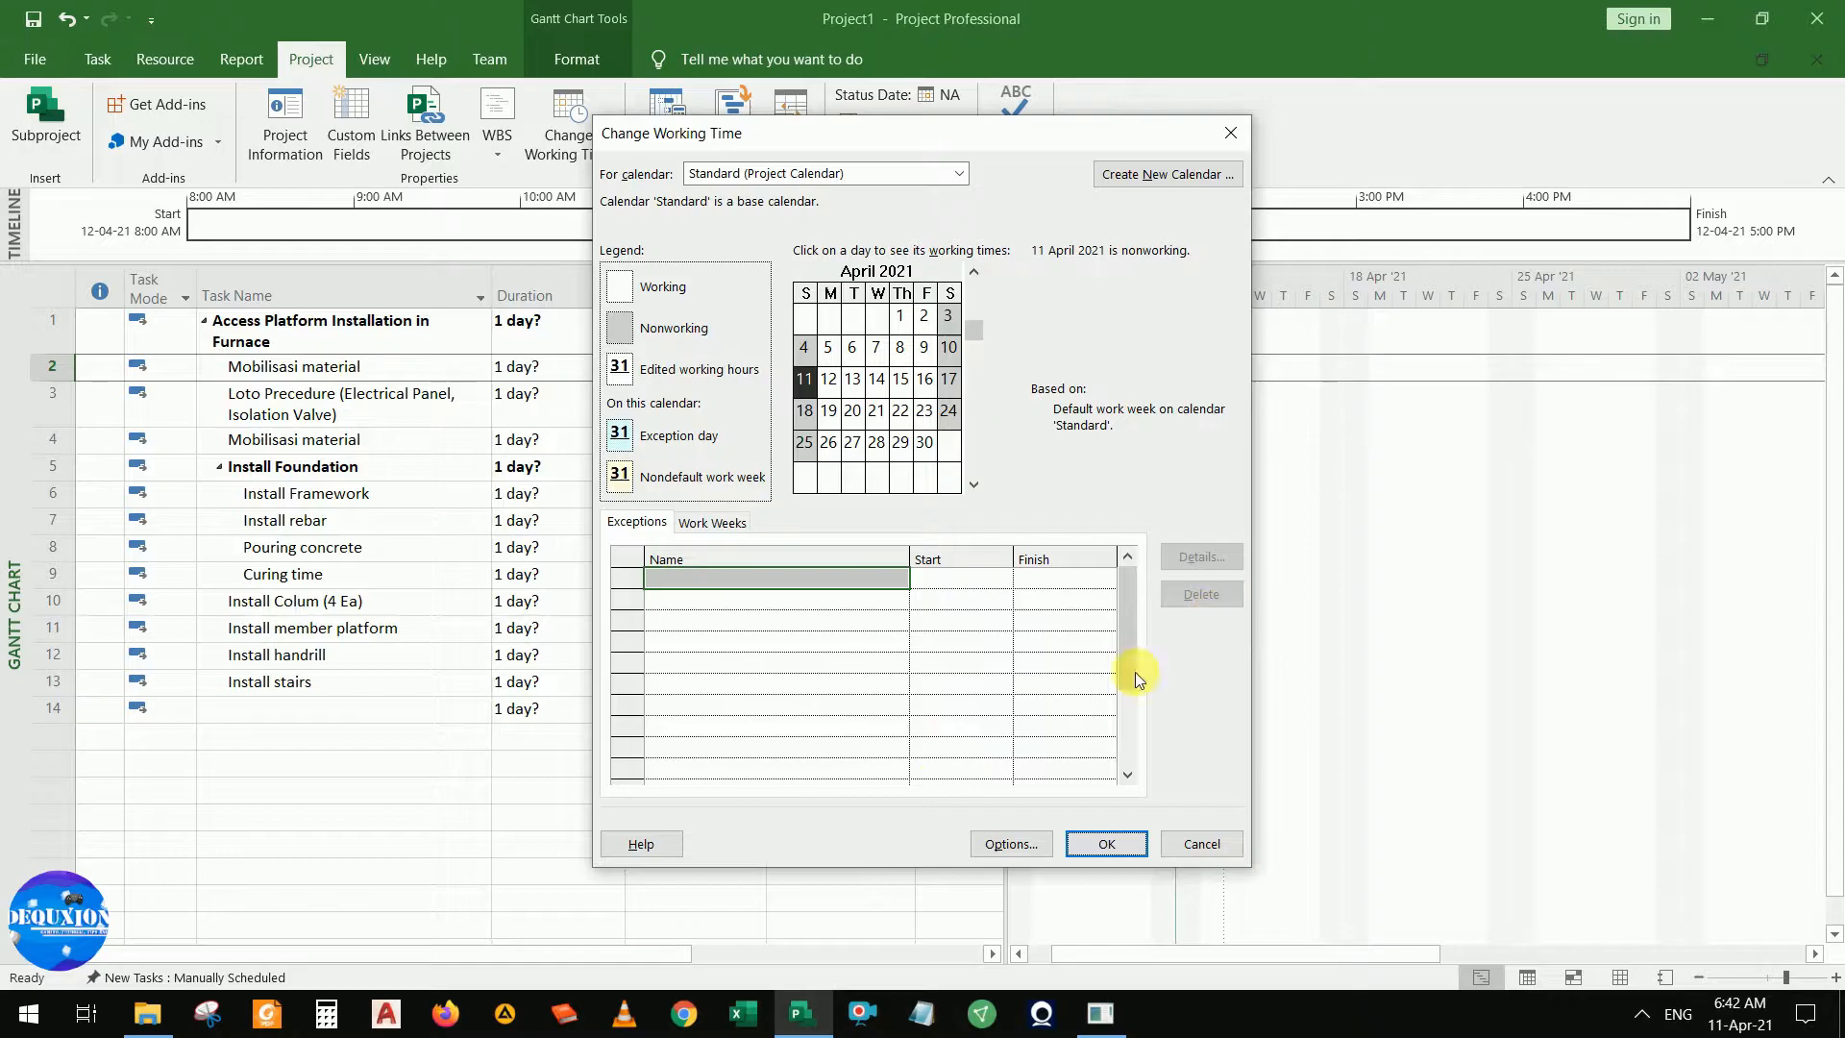
click(957, 176)
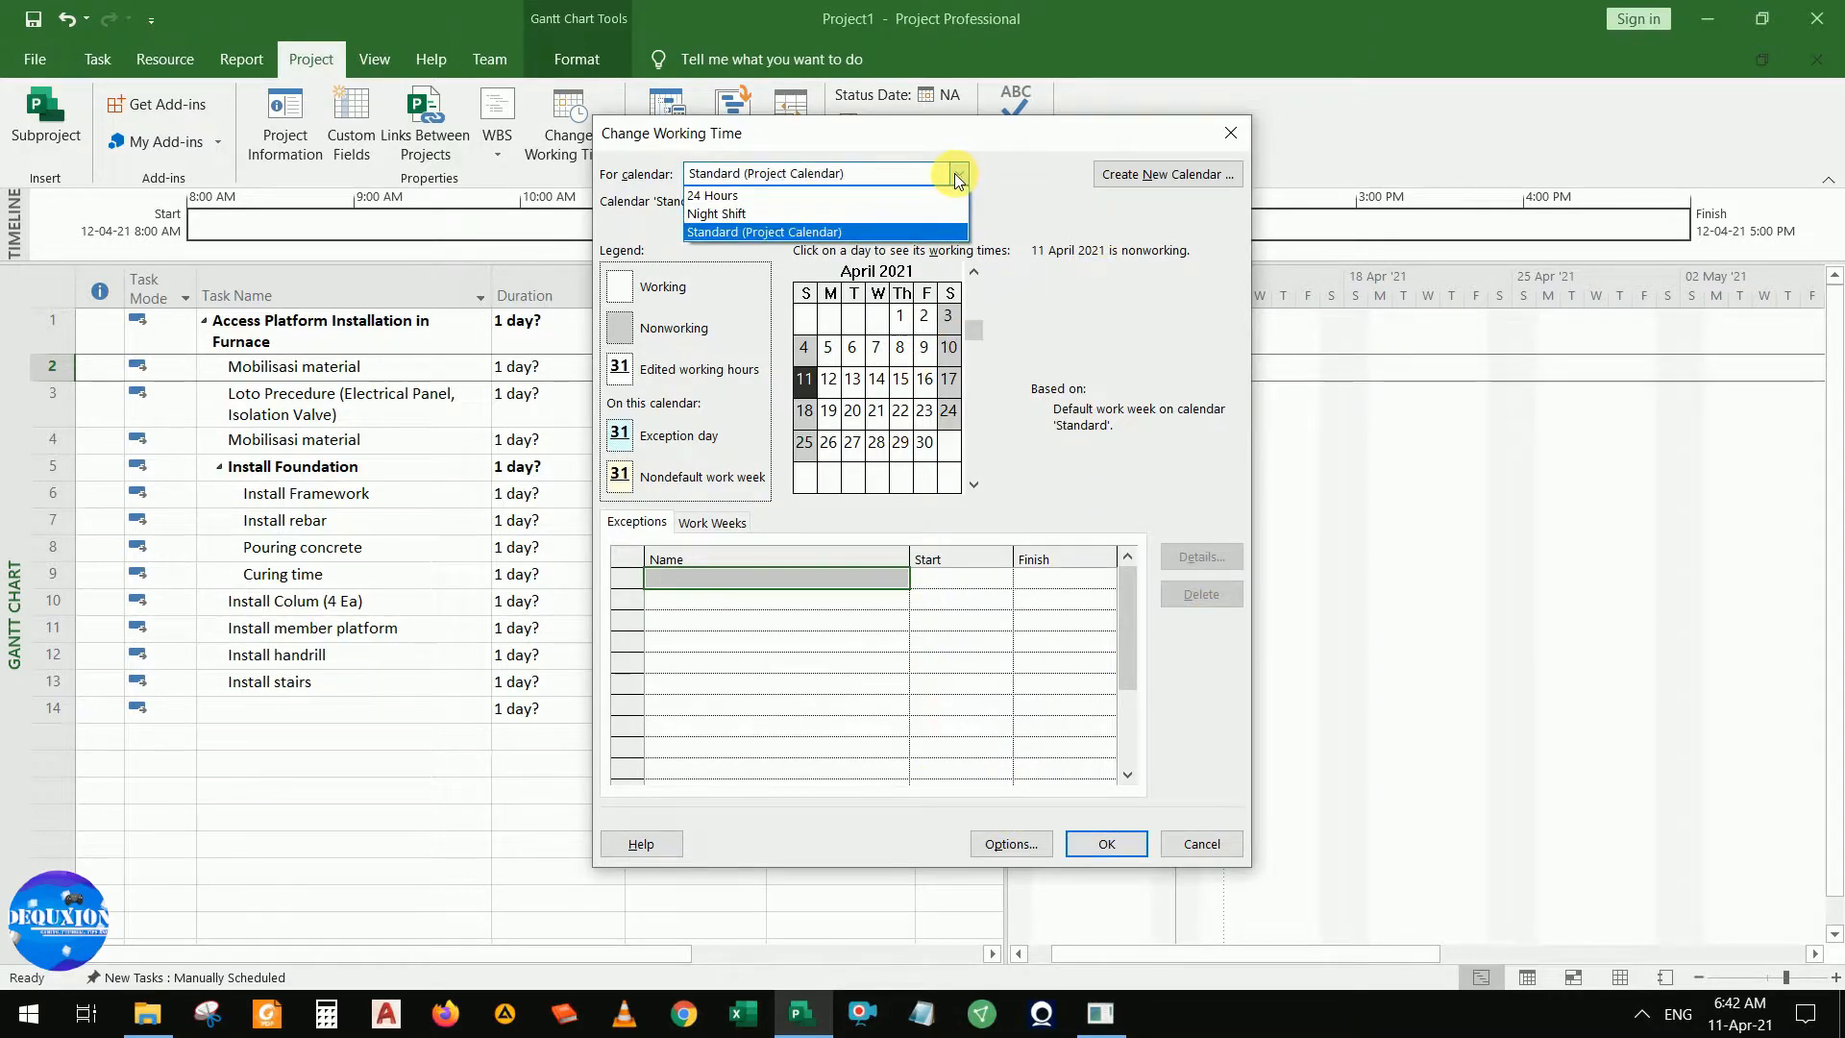
click(959, 176)
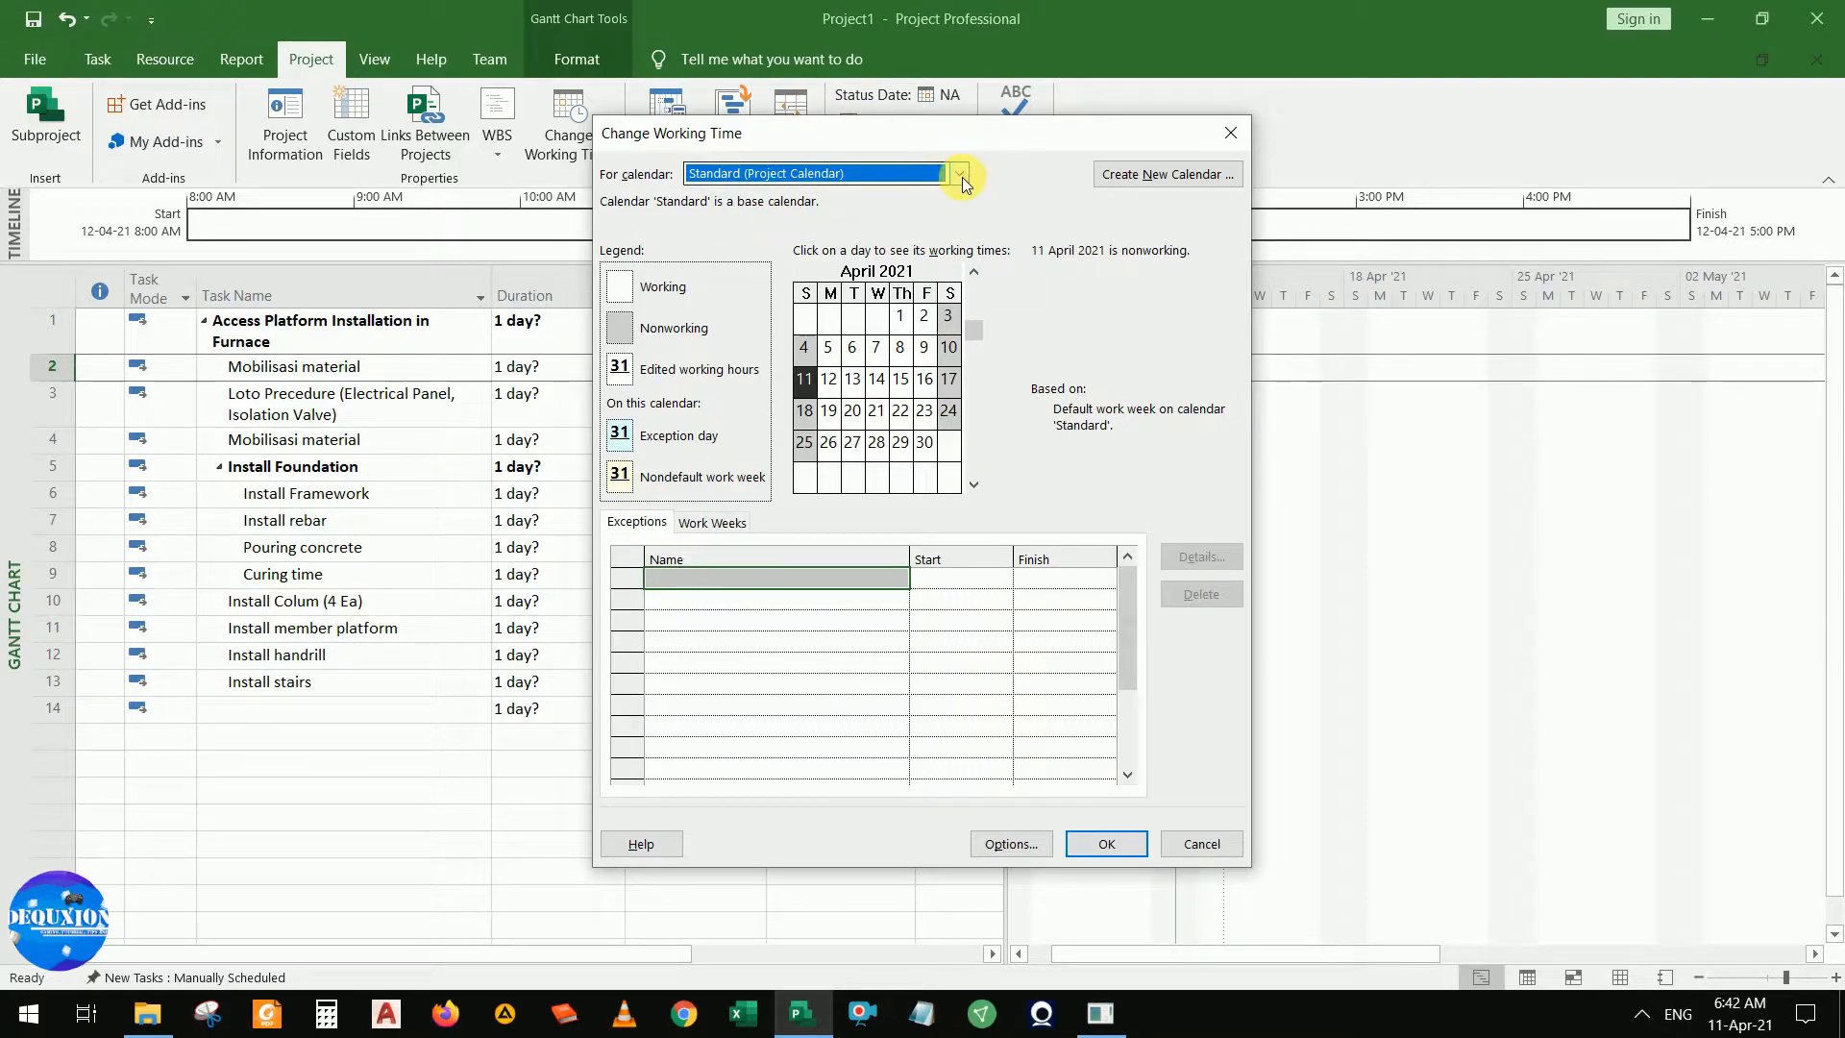
click(961, 176)
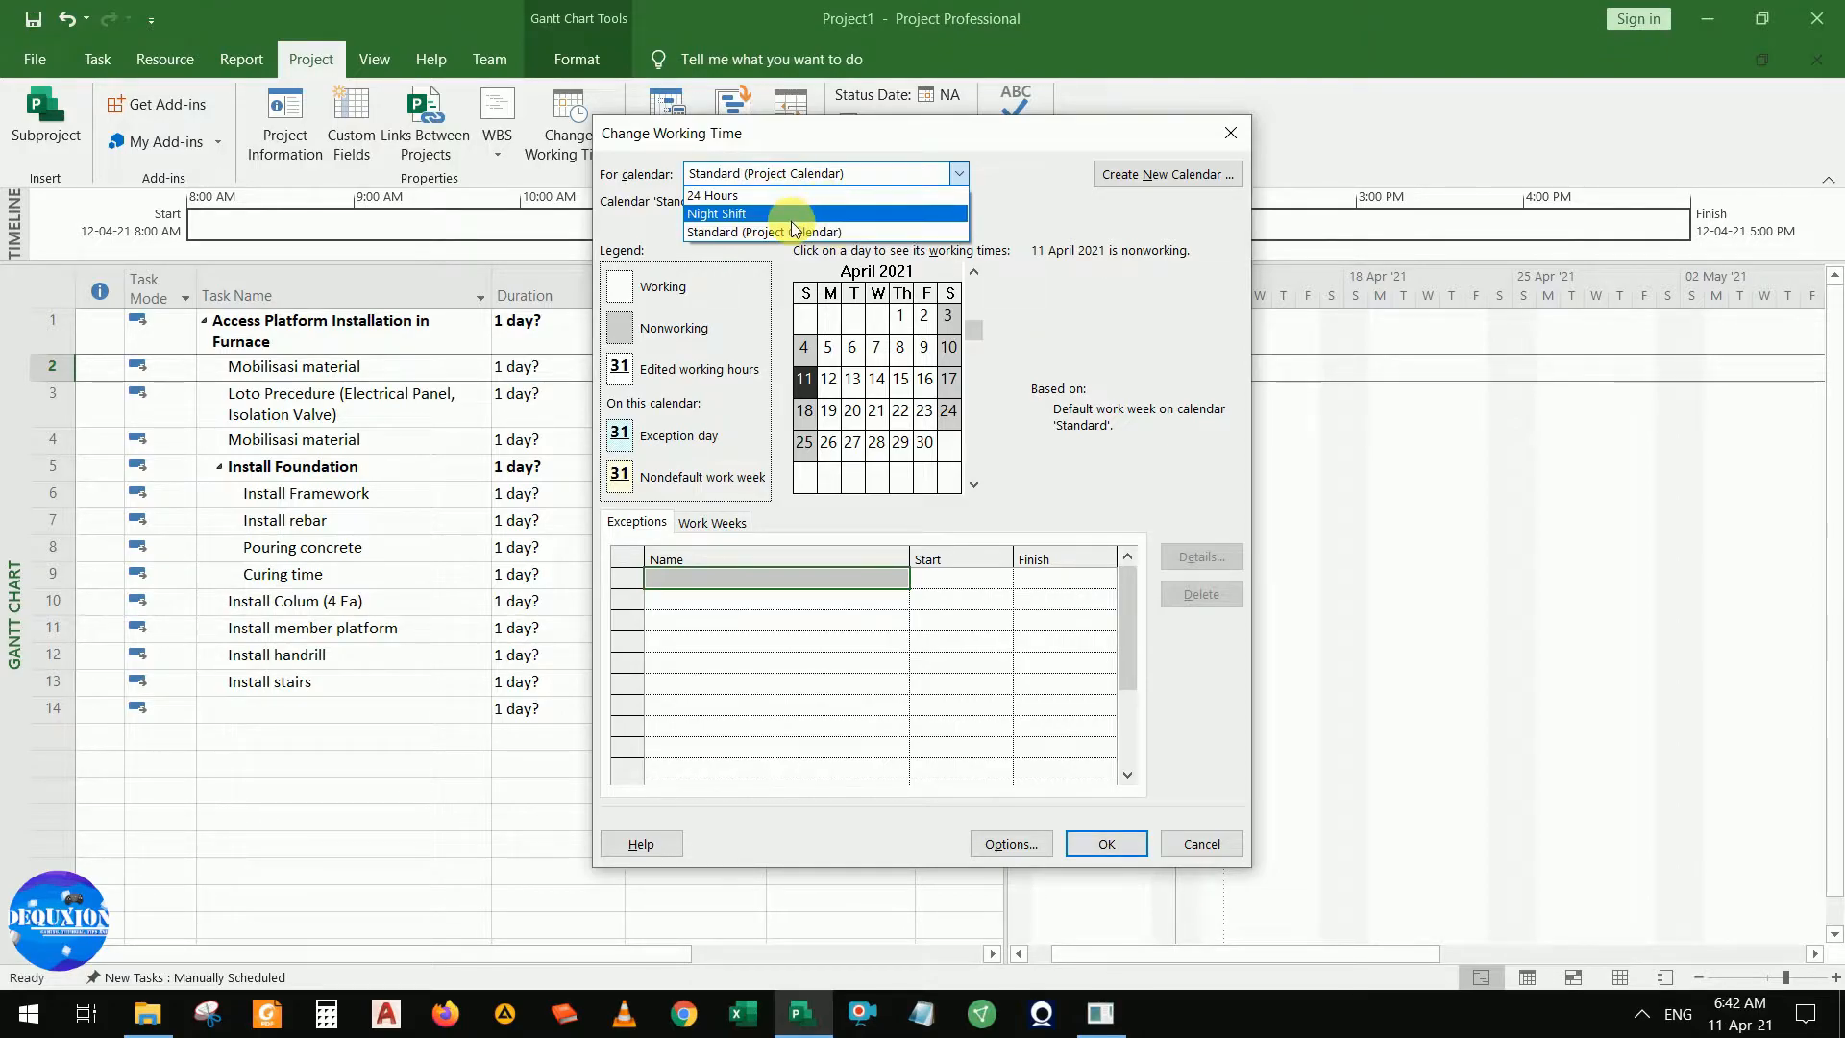
click(836, 231)
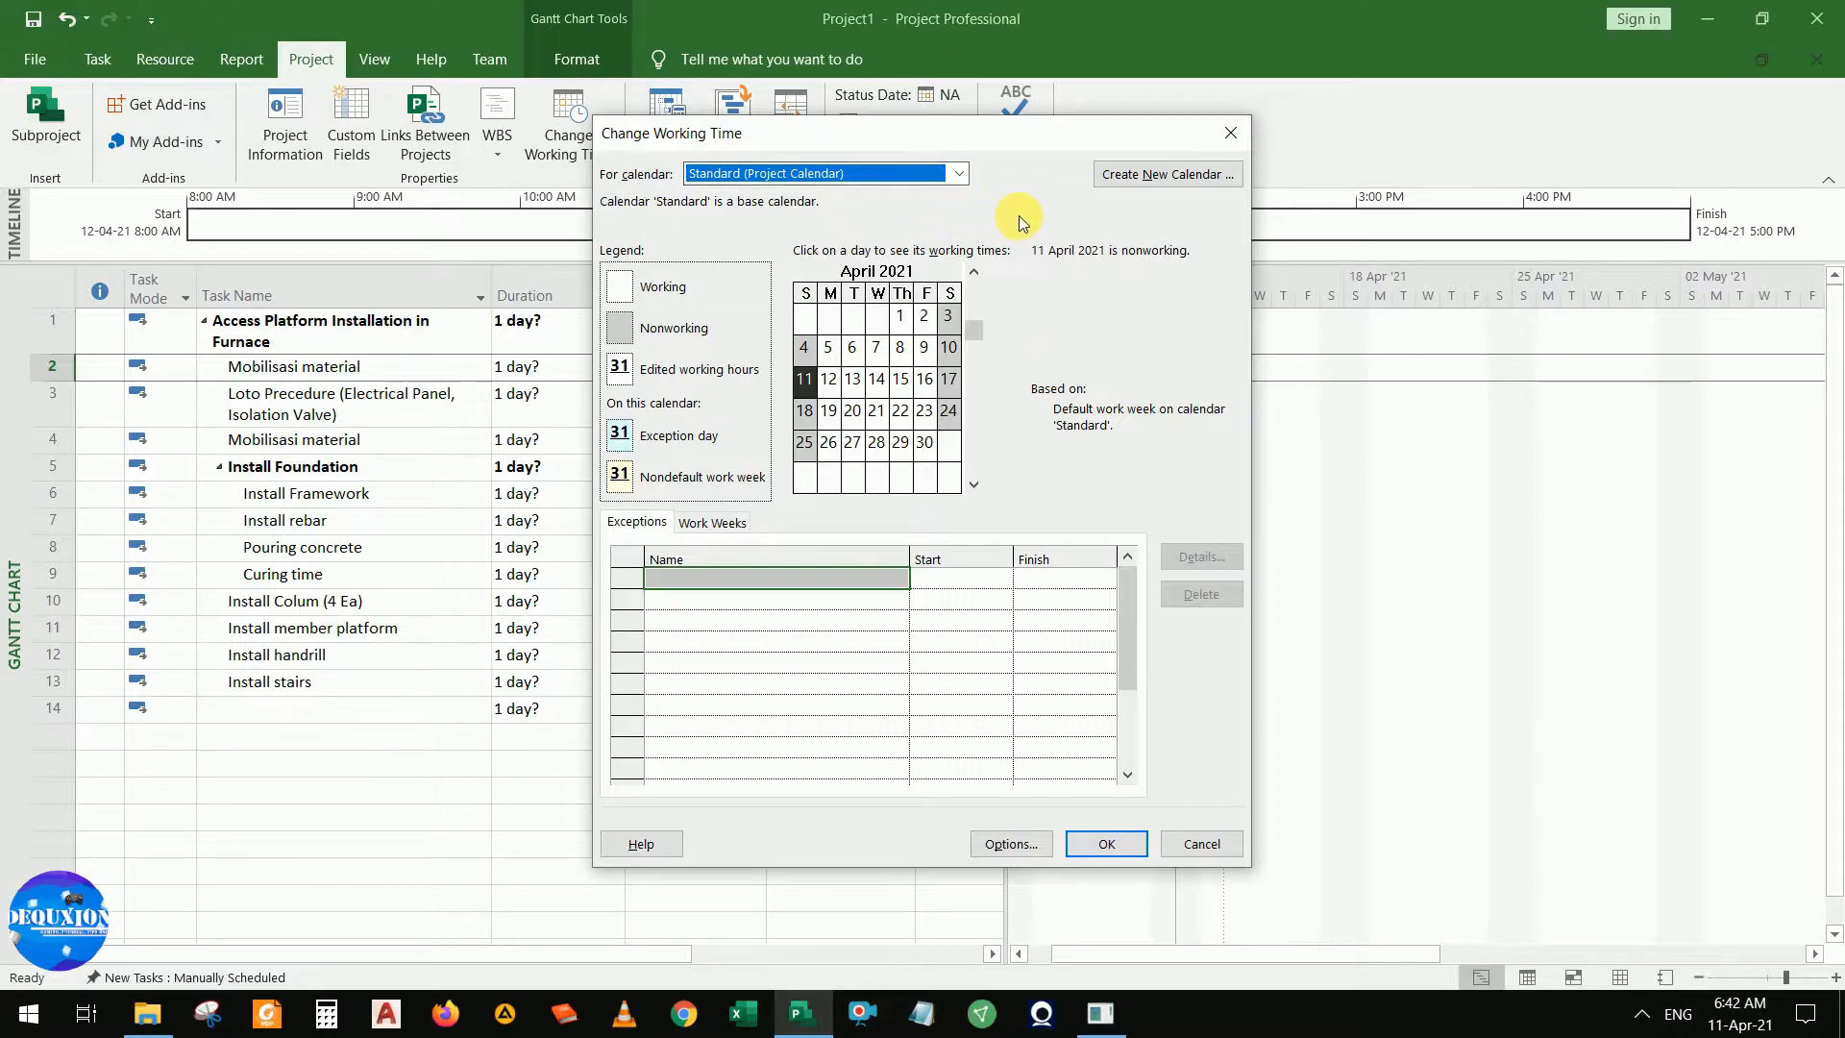
drag(898, 135, 931, 137)
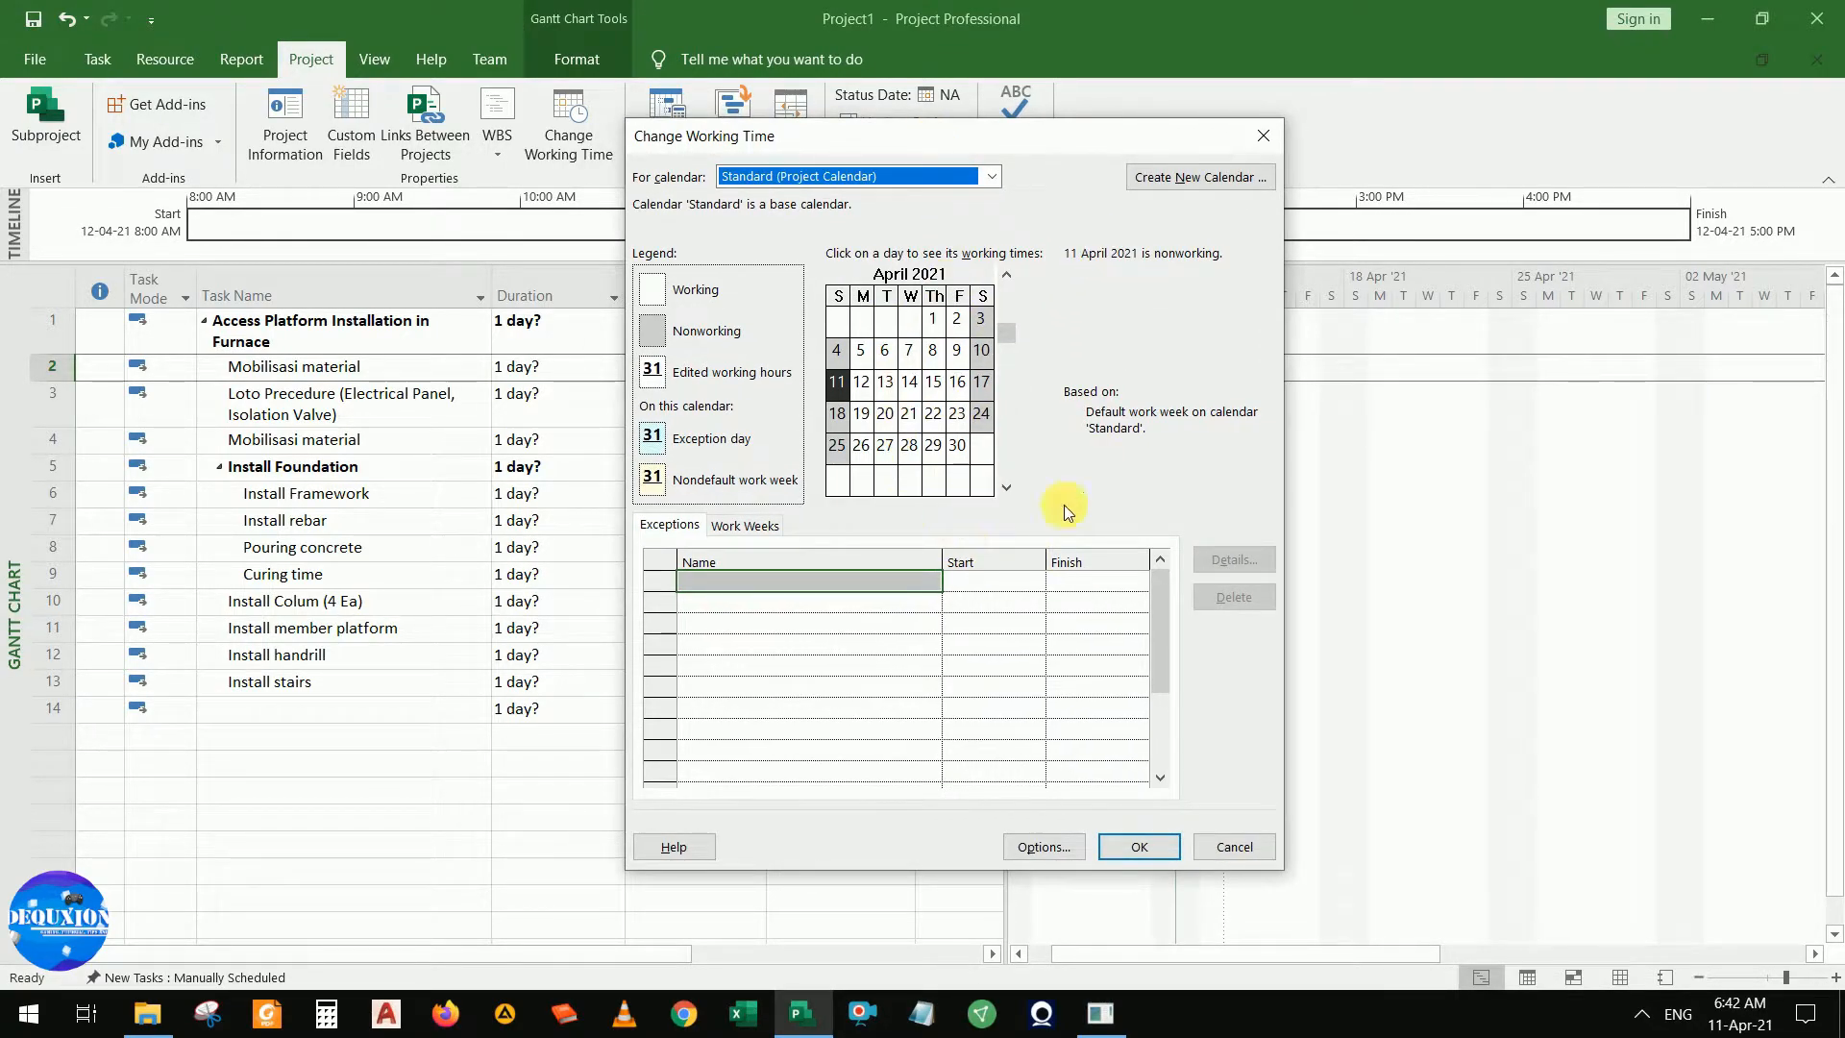
Open the details of the [Default] work week and check the working times of Sunday, Monday and Saturday
click(836, 383)
click(746, 524)
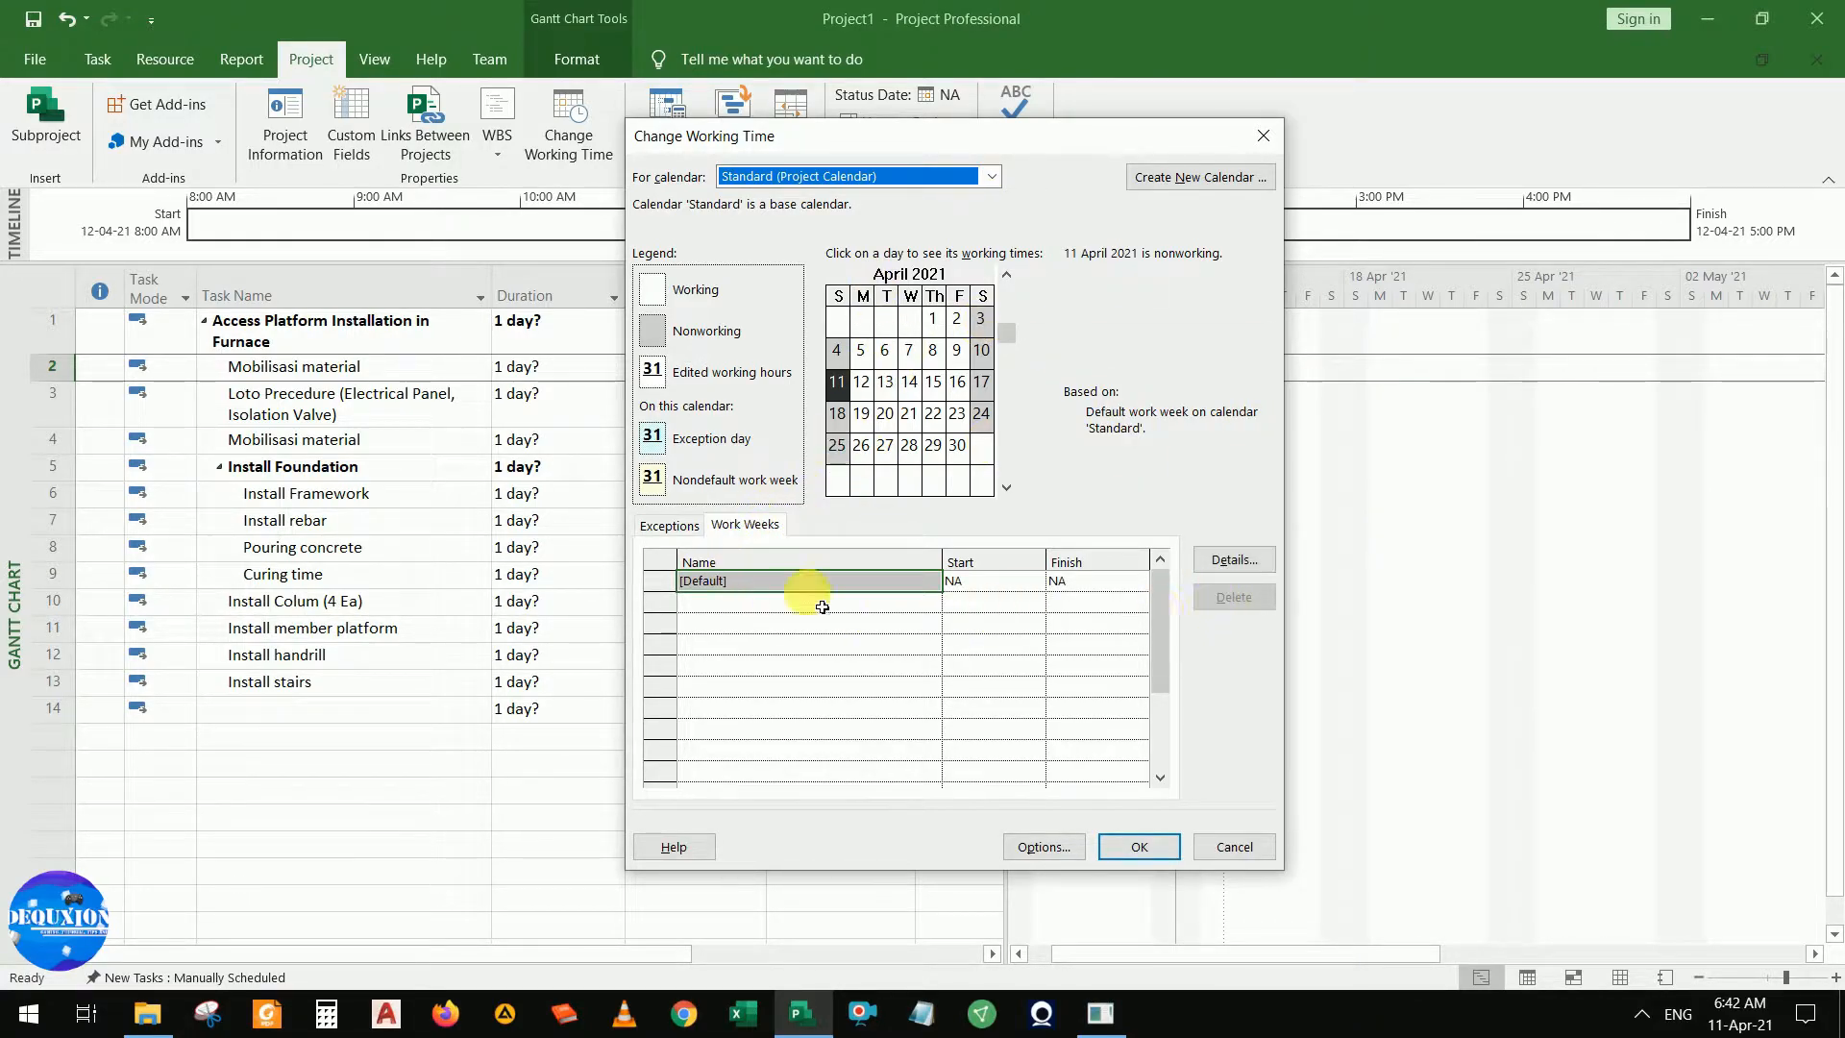
click(1234, 559)
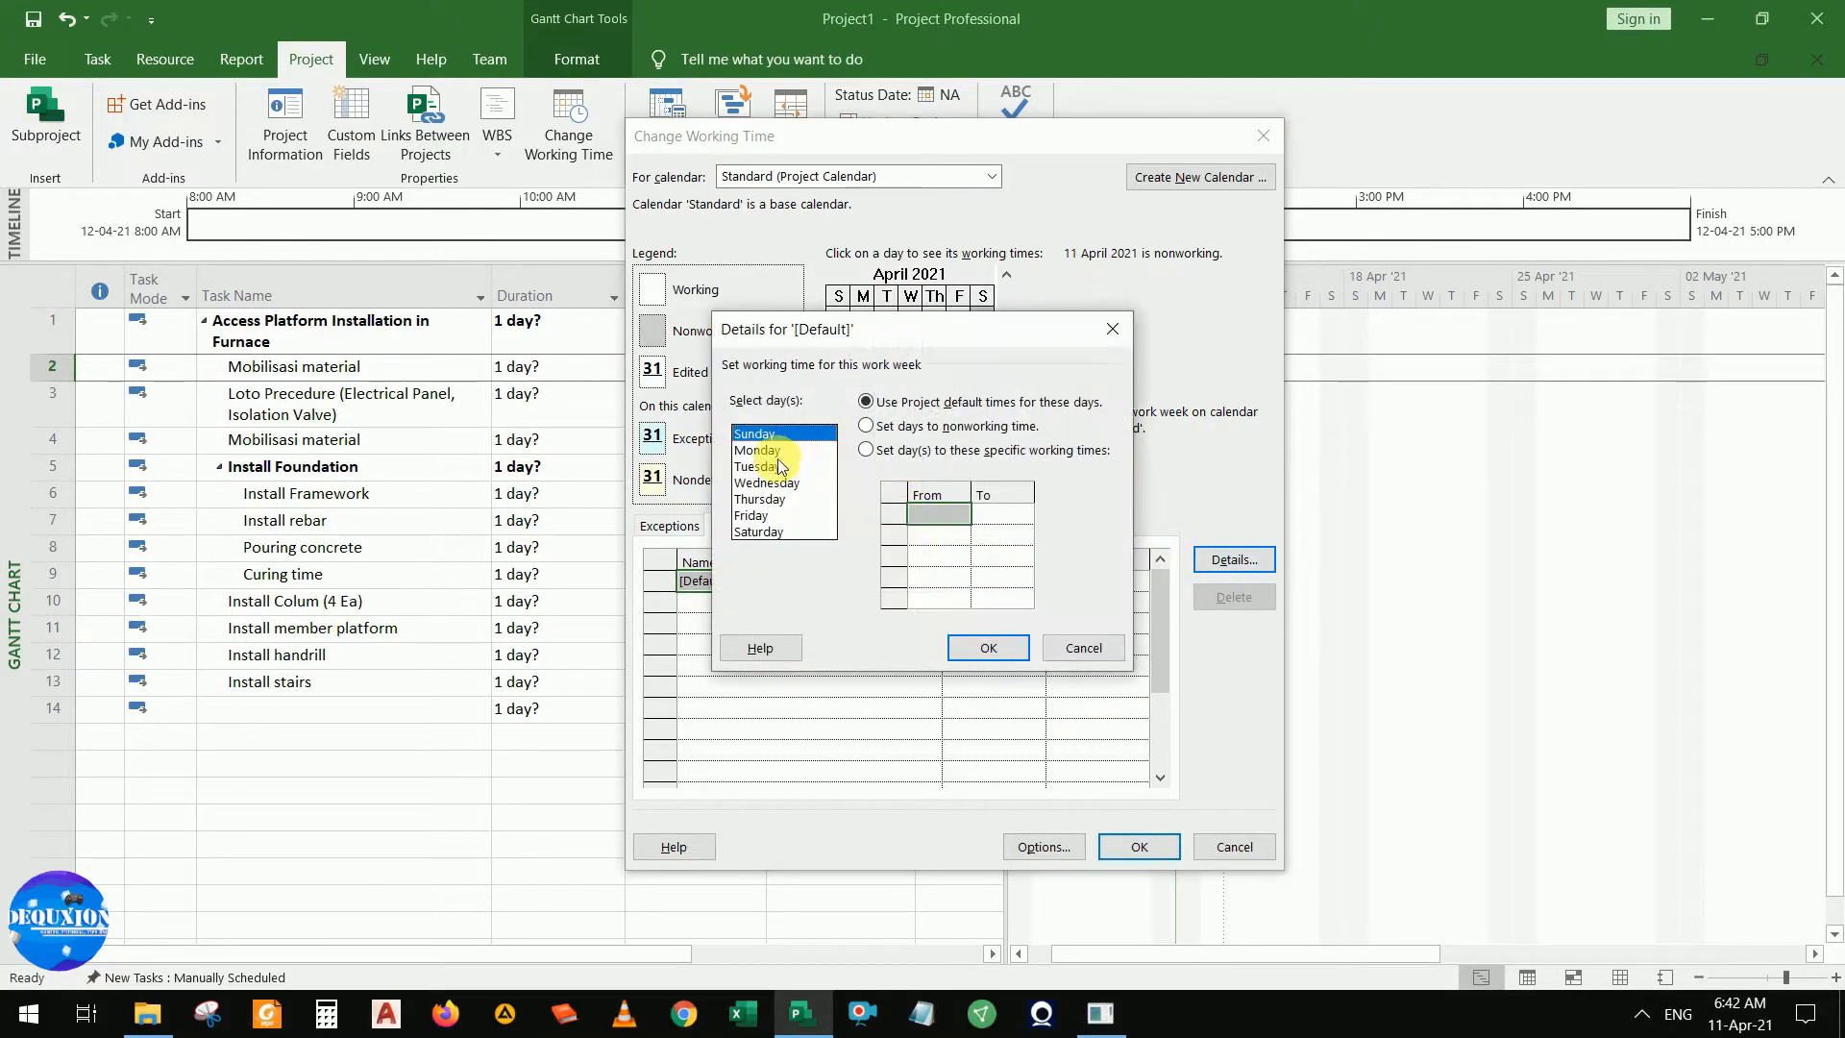
click(764, 451)
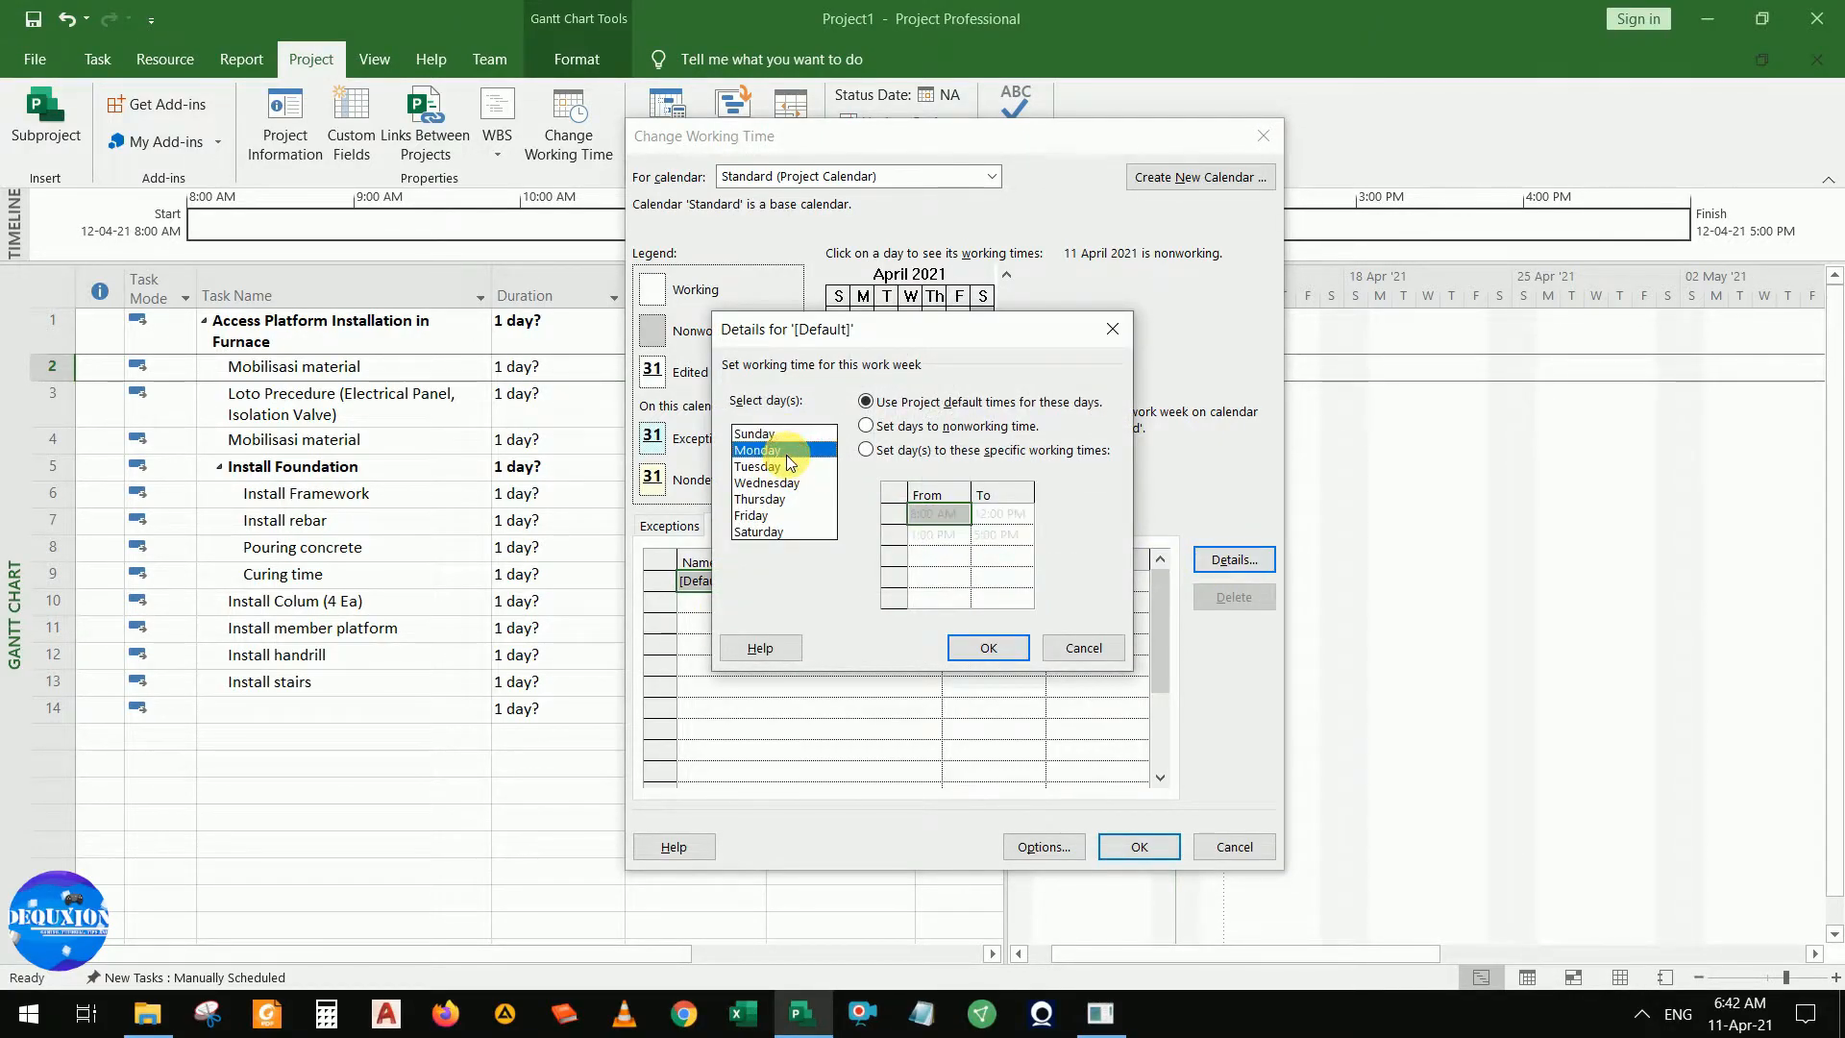
click(773, 435)
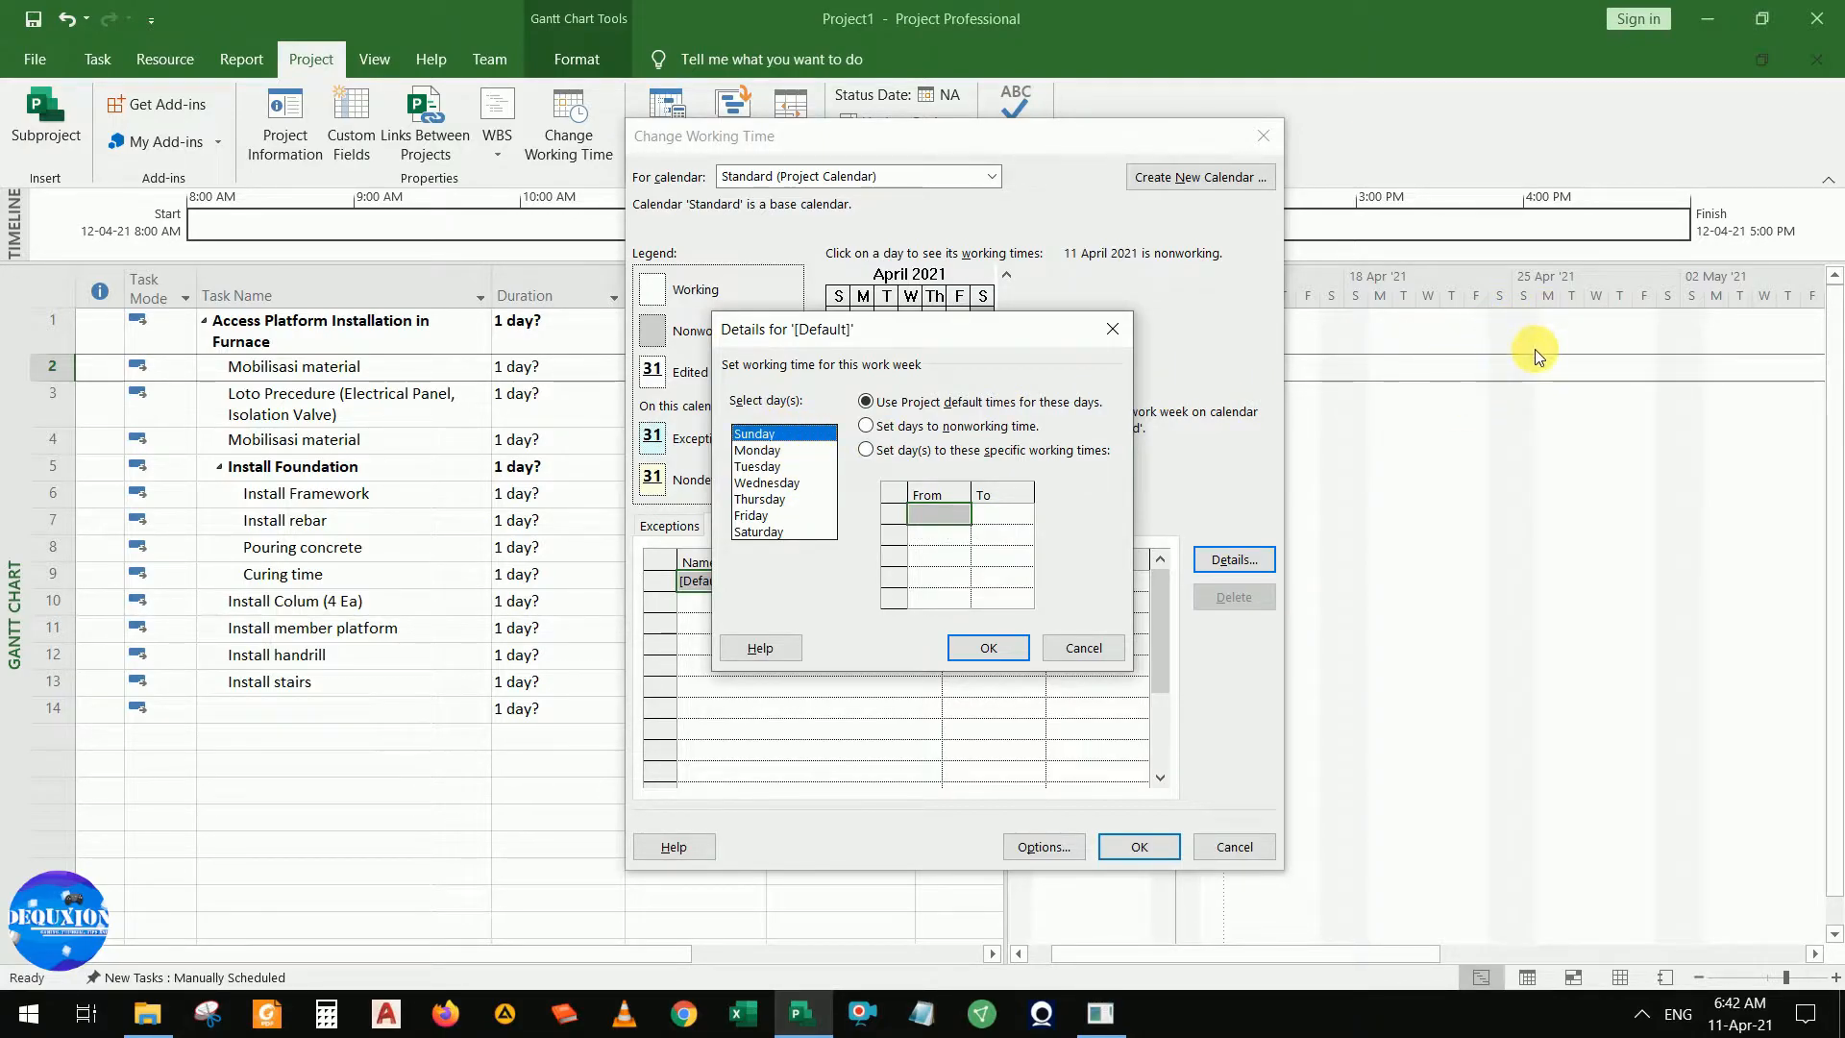
click(794, 526)
click(755, 433)
click(789, 532)
click(759, 433)
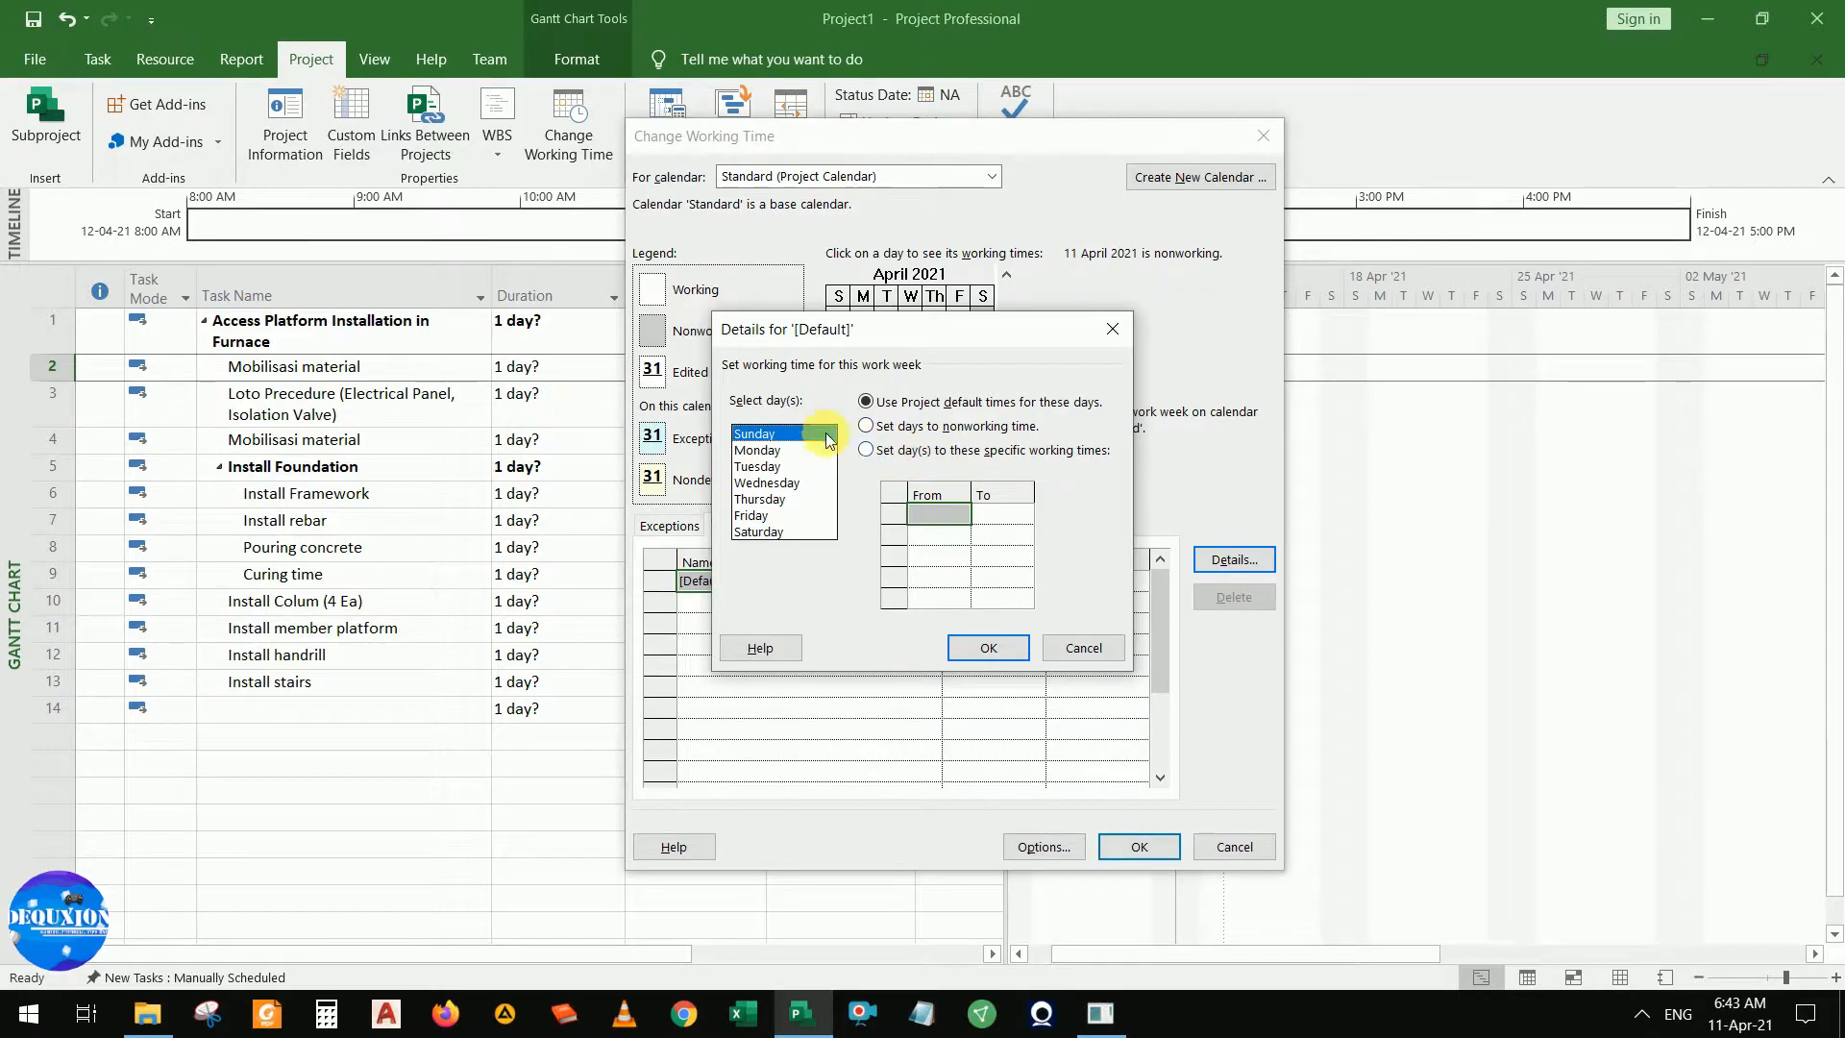
Try specific working times for Sunday and nonworking time for Monday, returning both days to the project default times
click(937, 452)
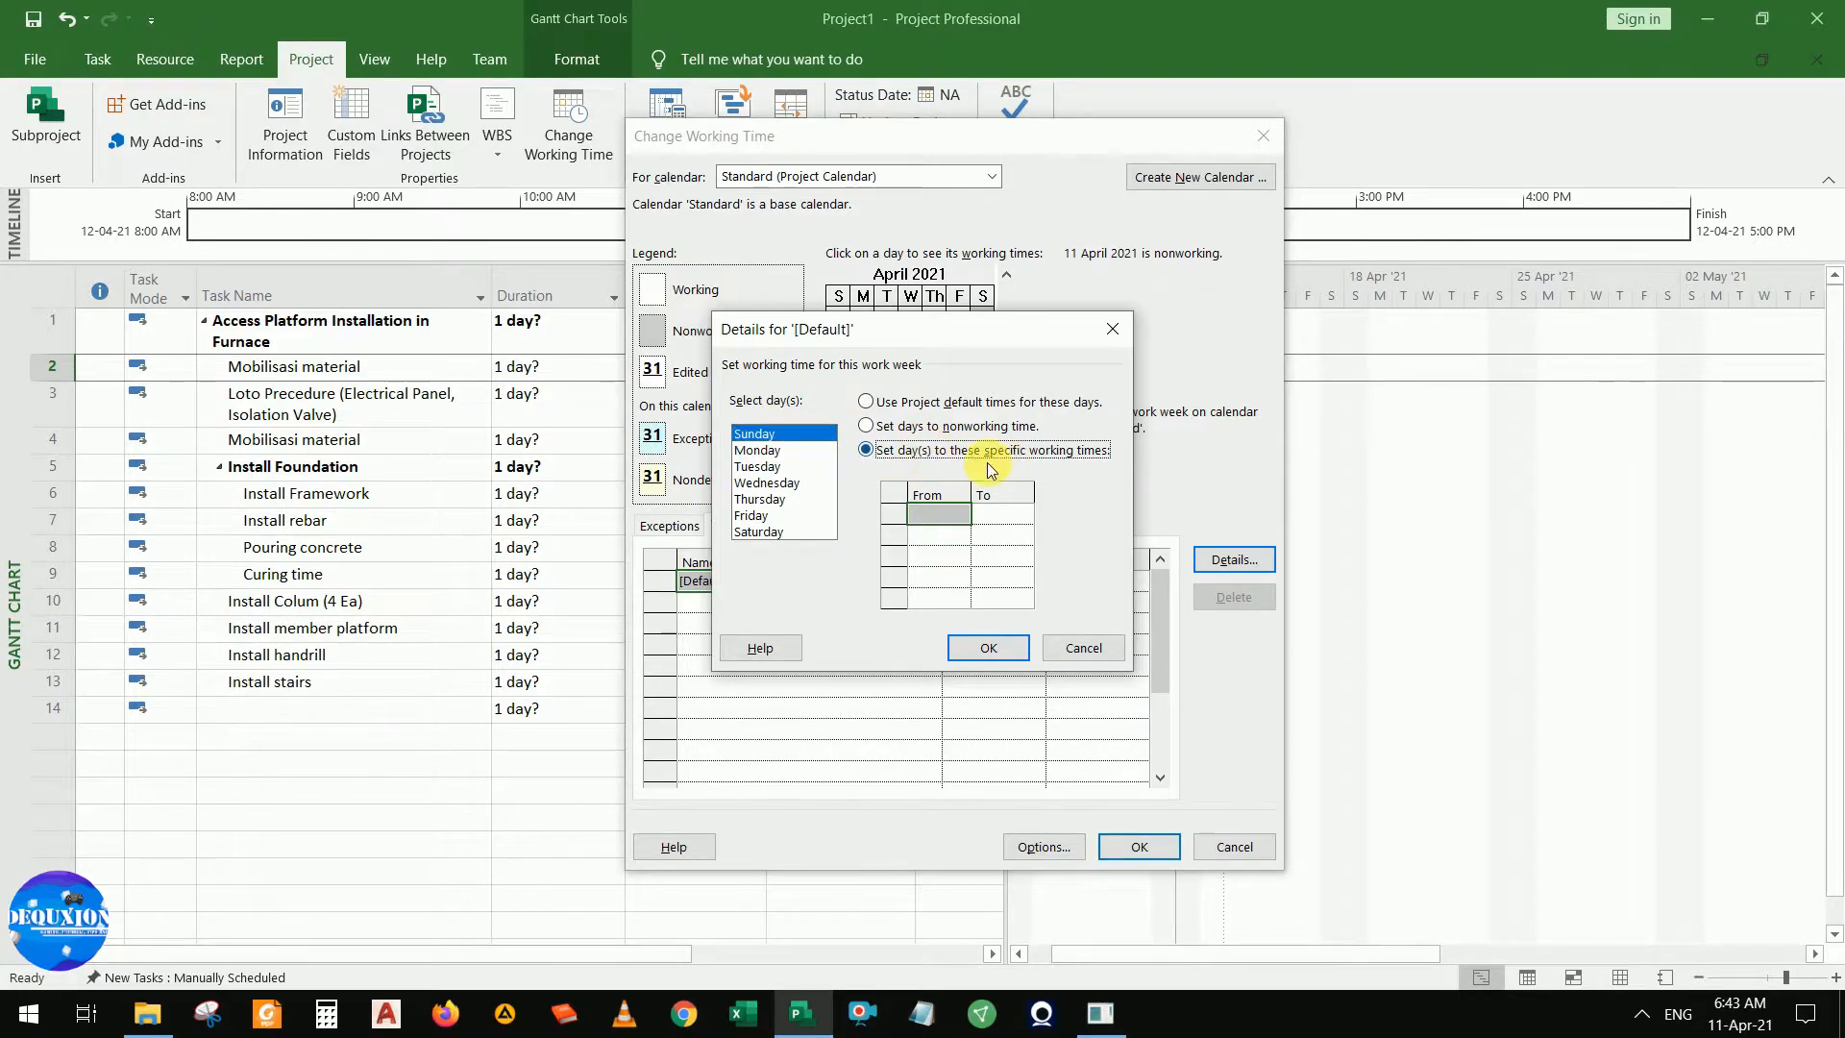
click(767, 438)
click(899, 404)
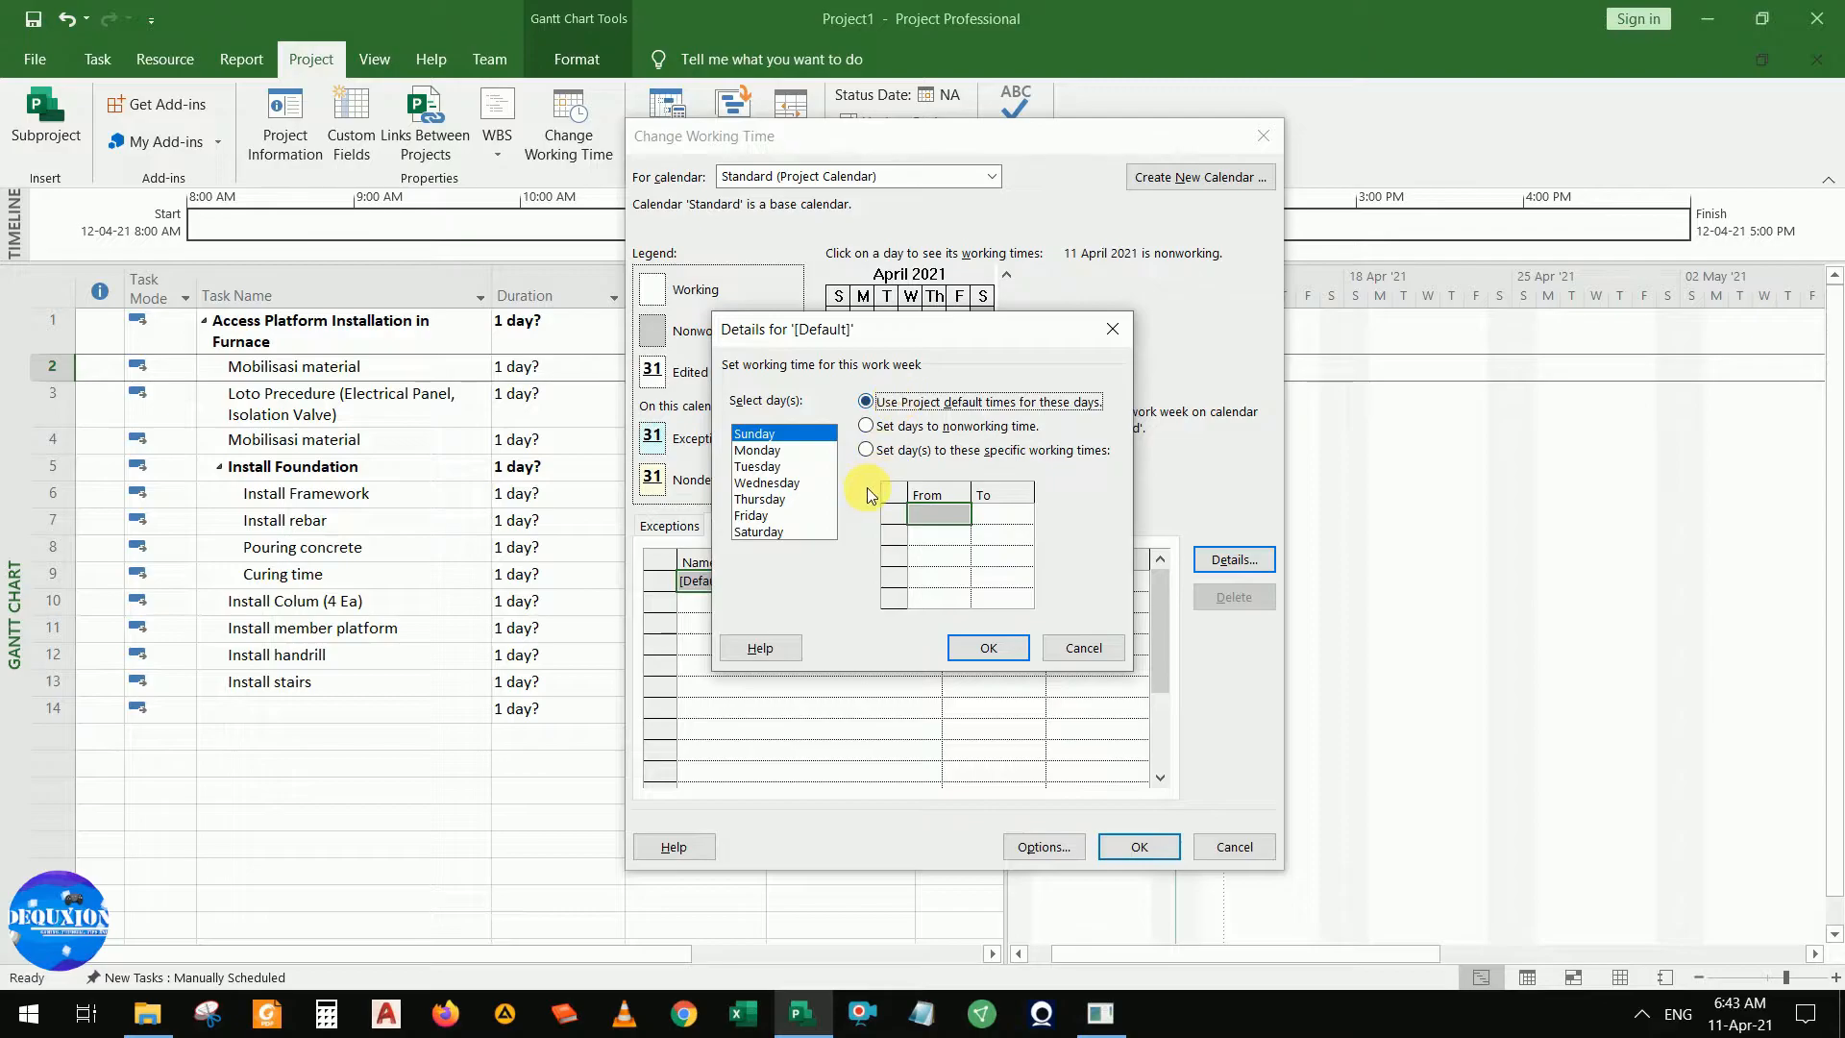
click(759, 482)
click(760, 449)
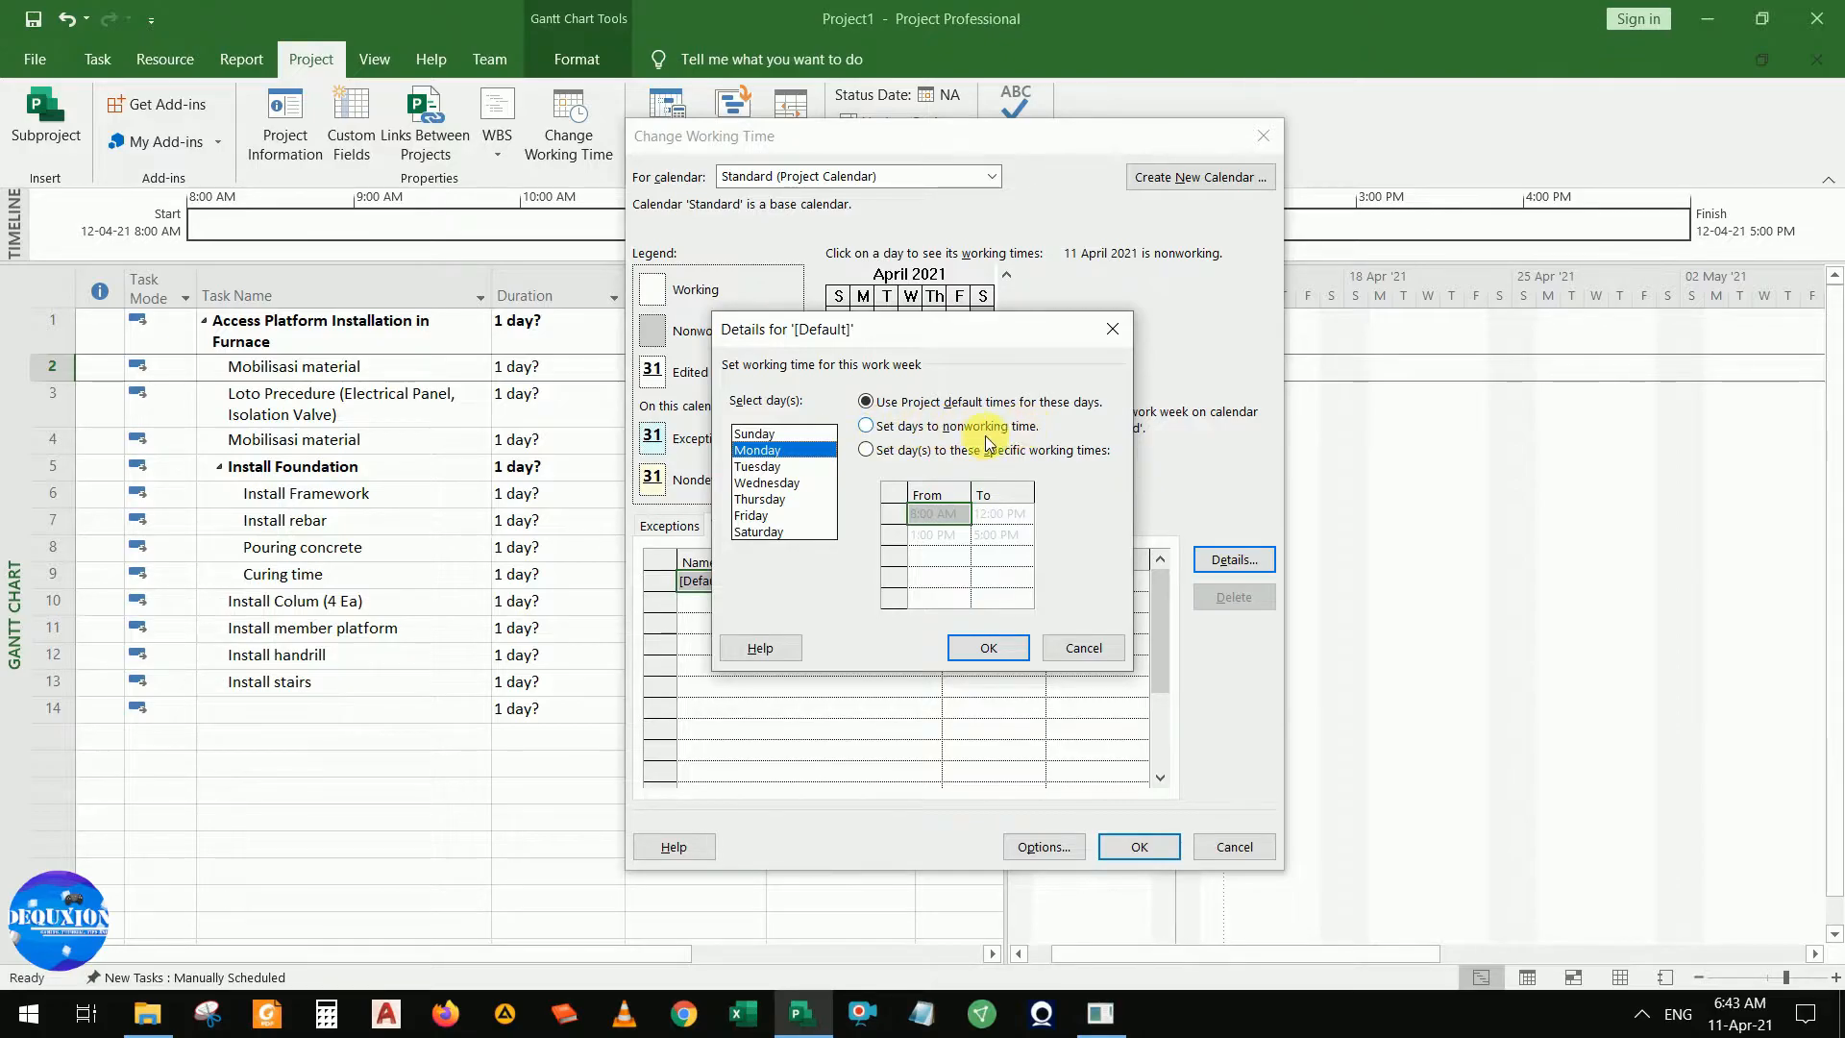
click(882, 429)
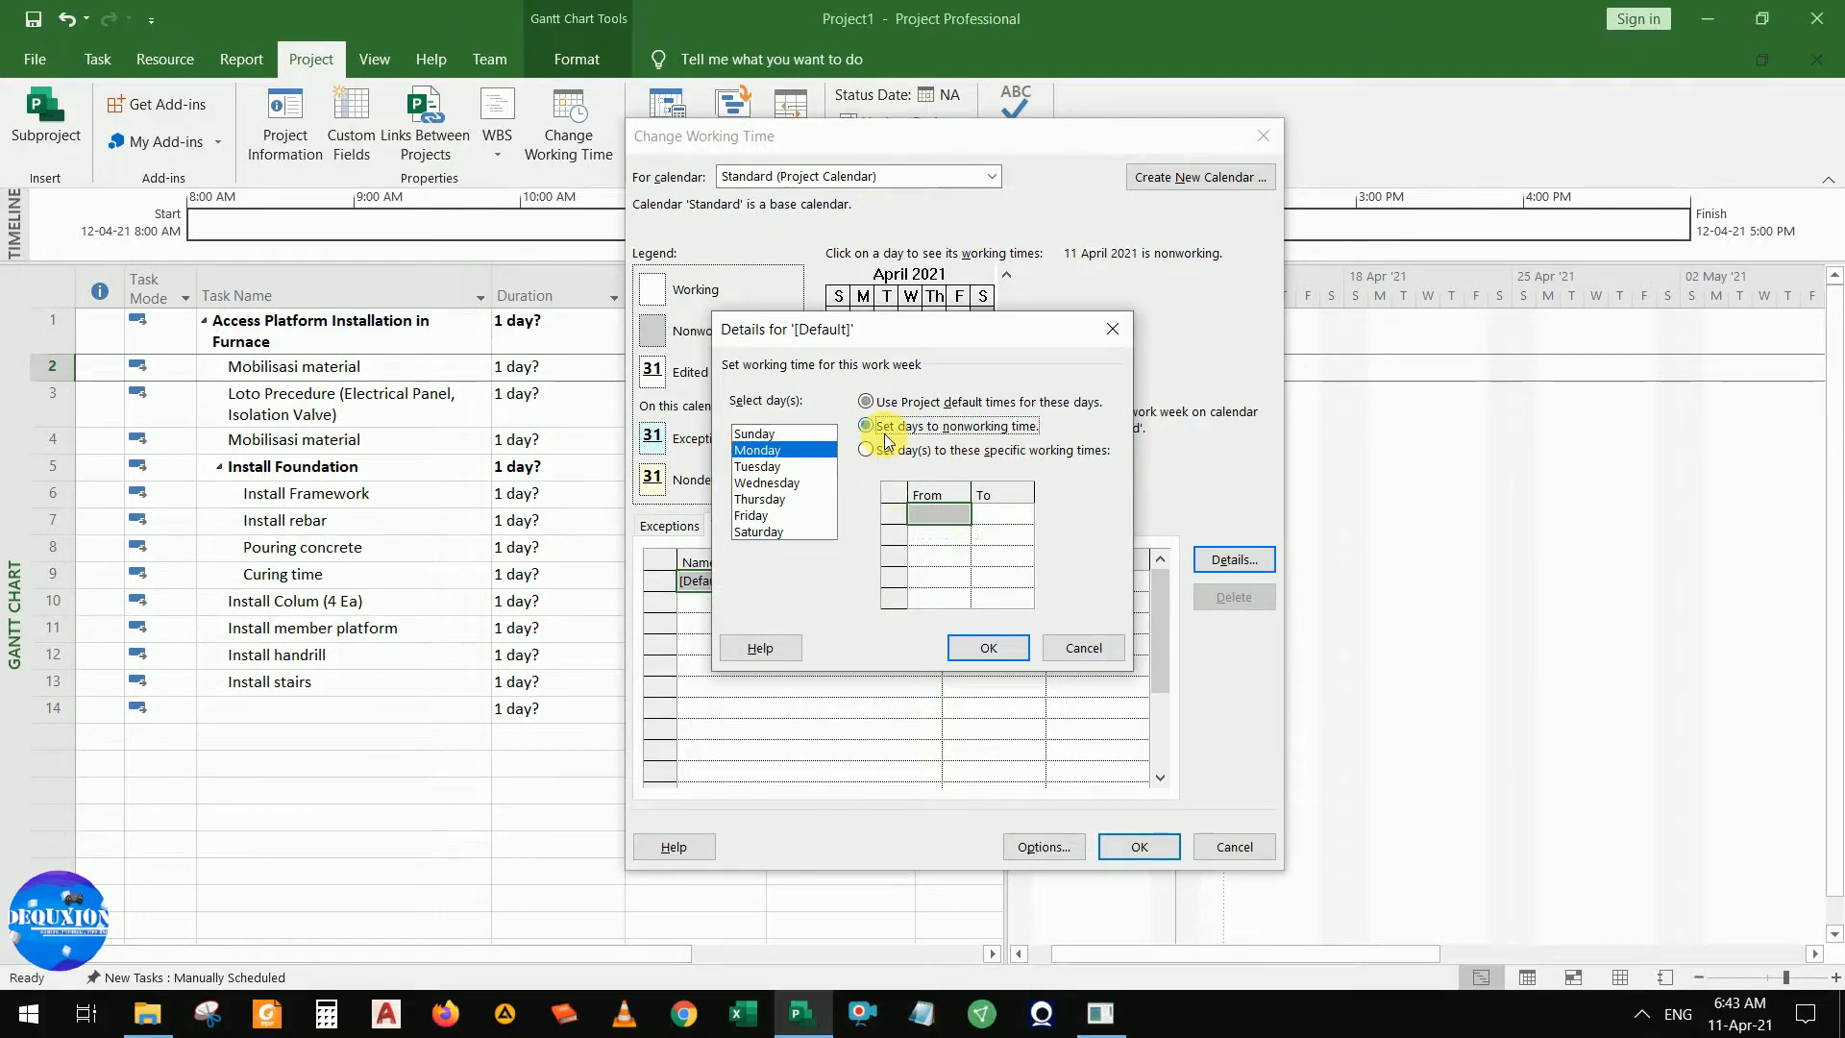
click(867, 402)
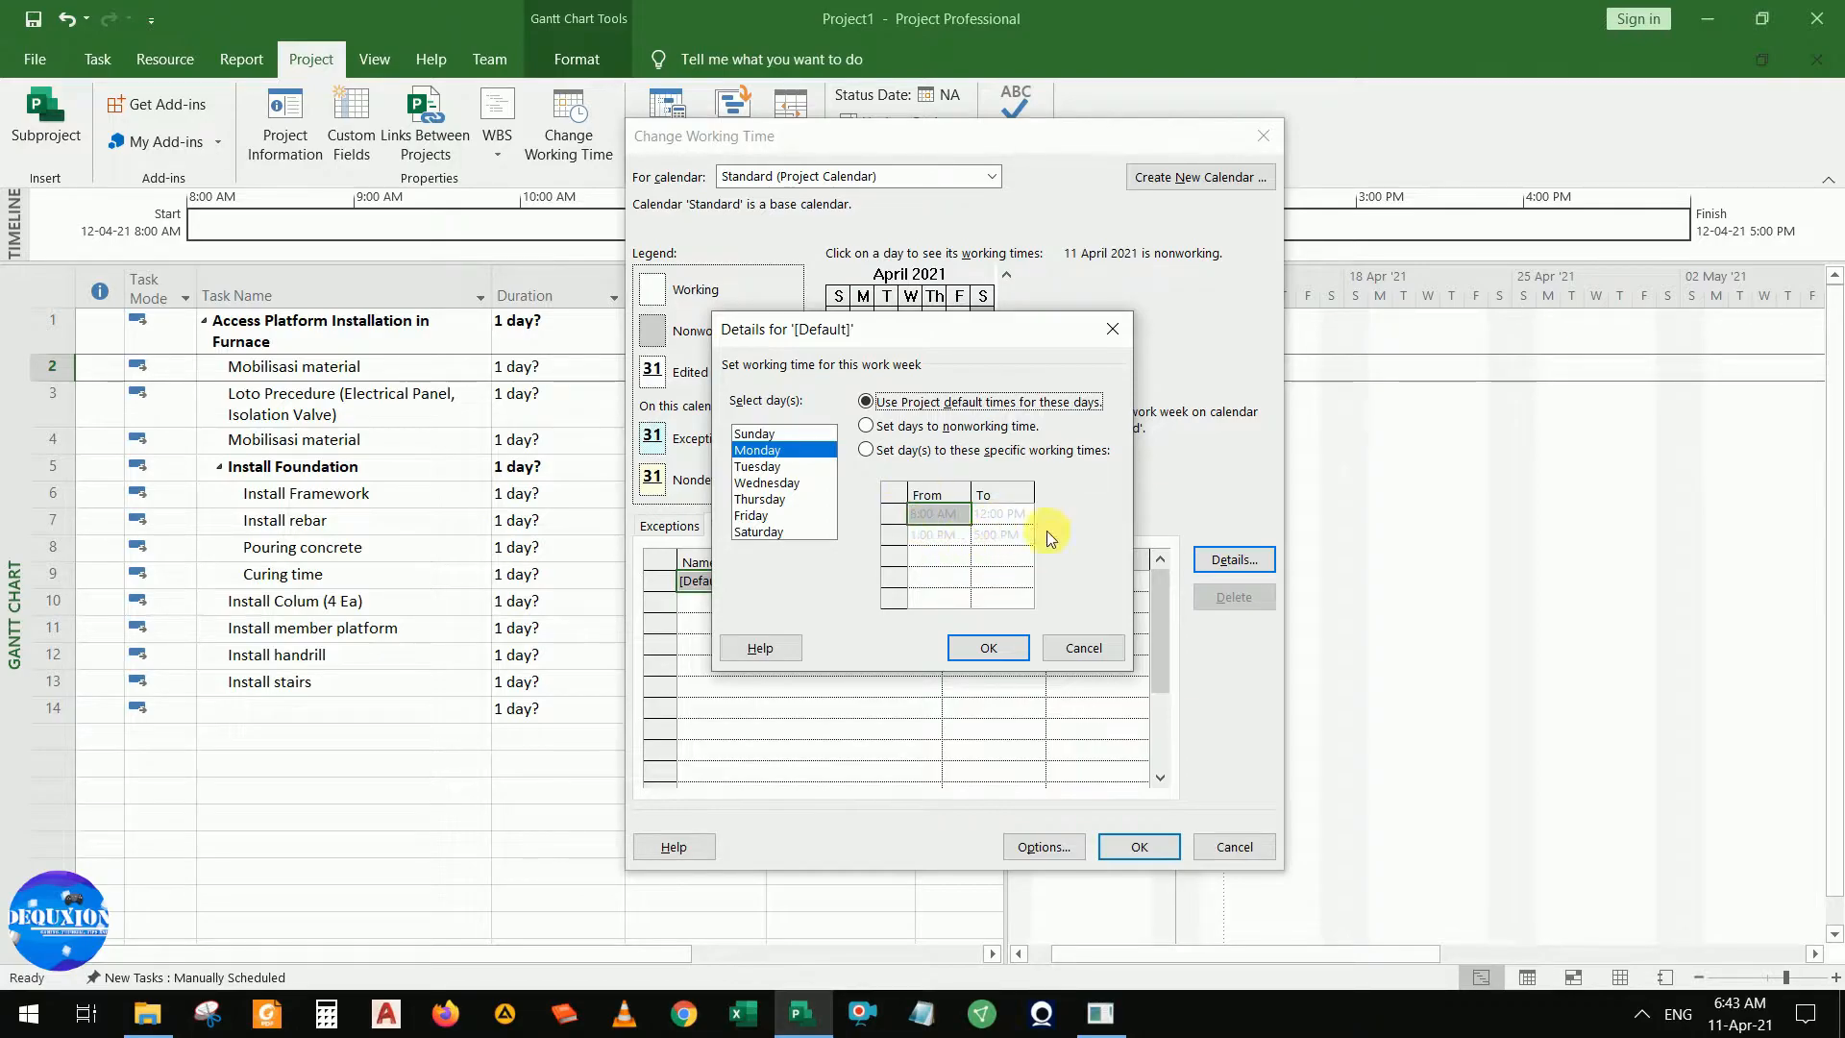
click(989, 649)
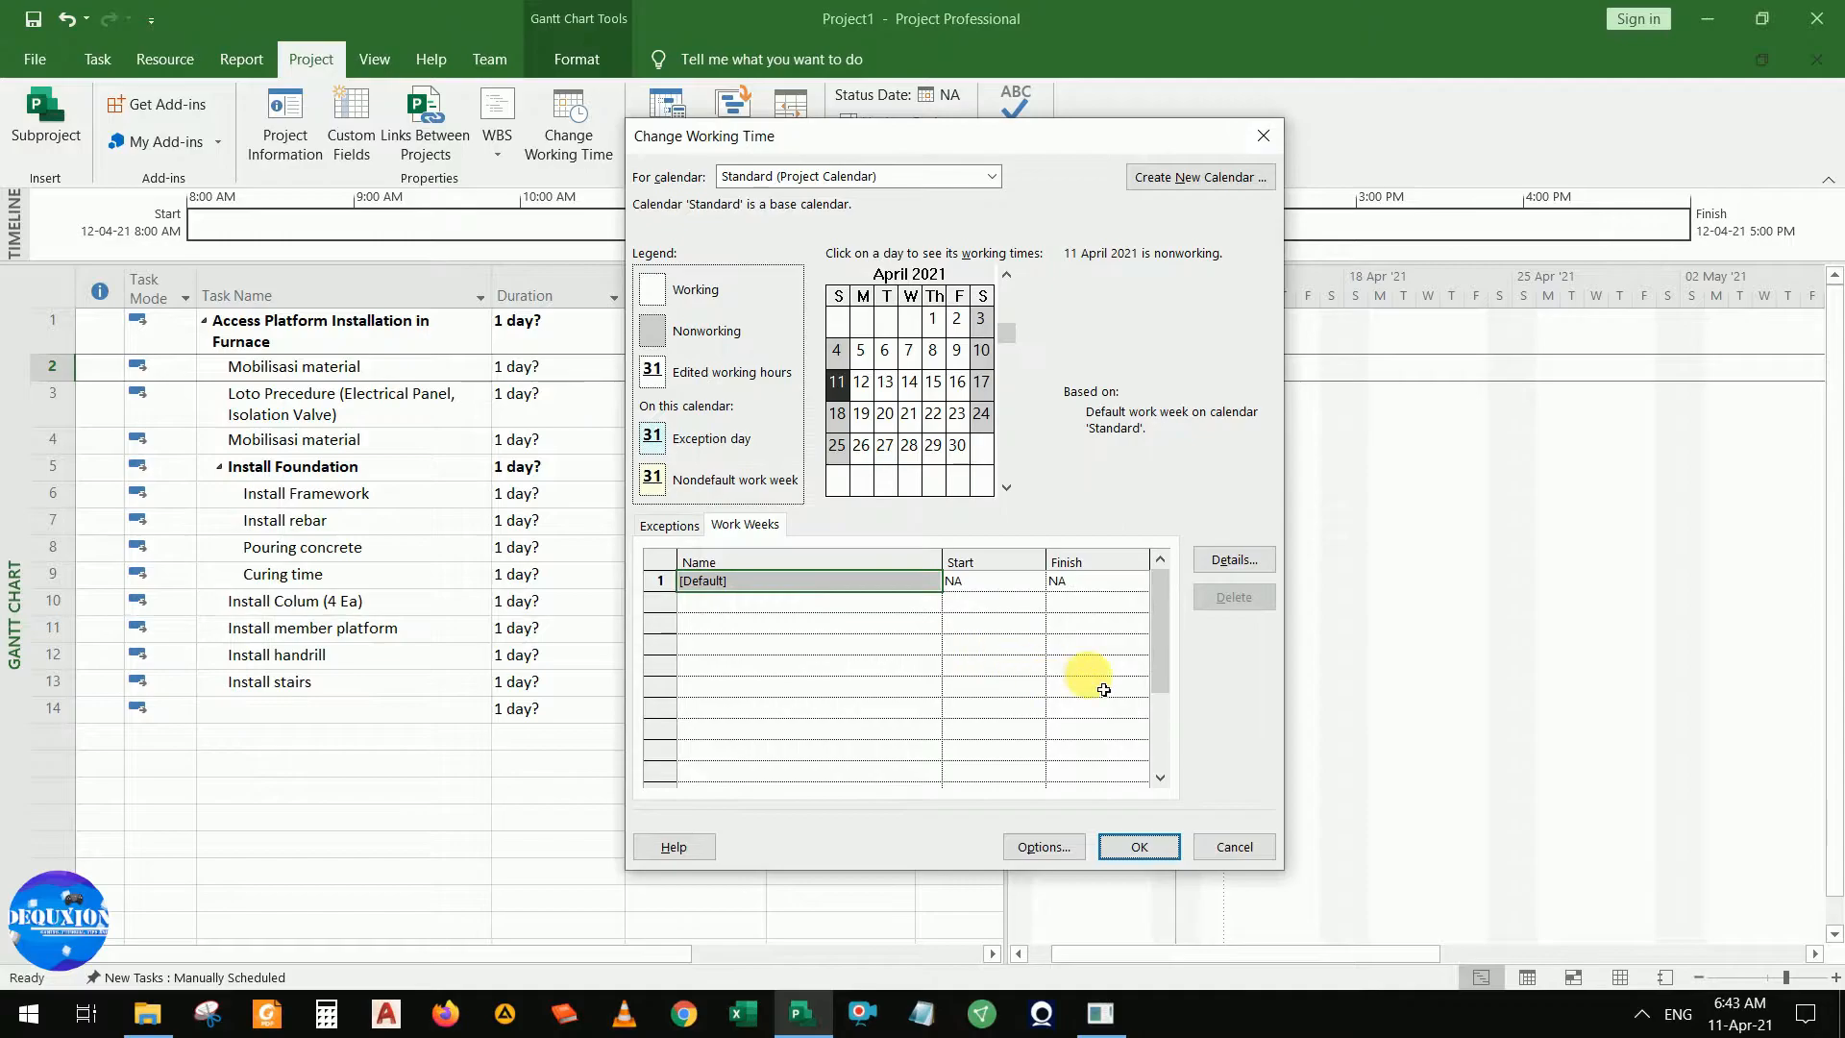
Review the project's calendar and scheduling options, including hours per day and days per month, and close the working-time settings
click(1058, 854)
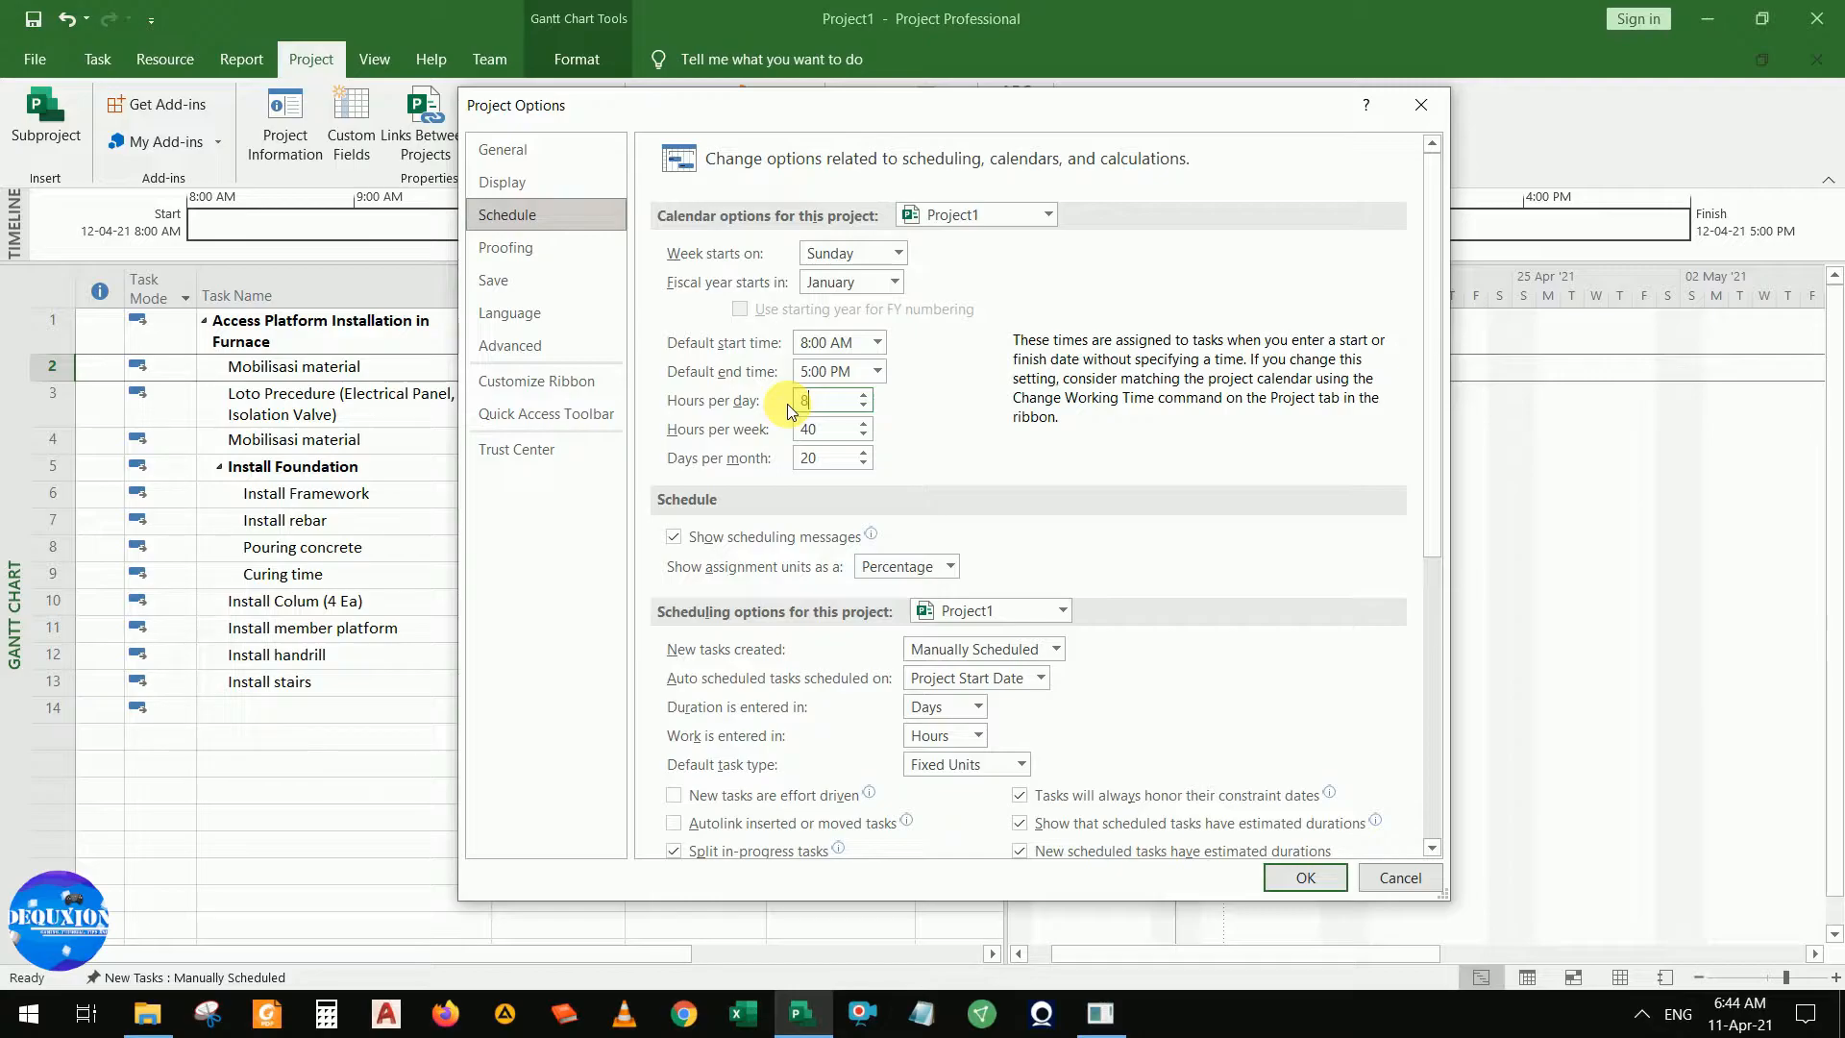
double_click(822, 459)
scroll(1222, 715, down, 3)
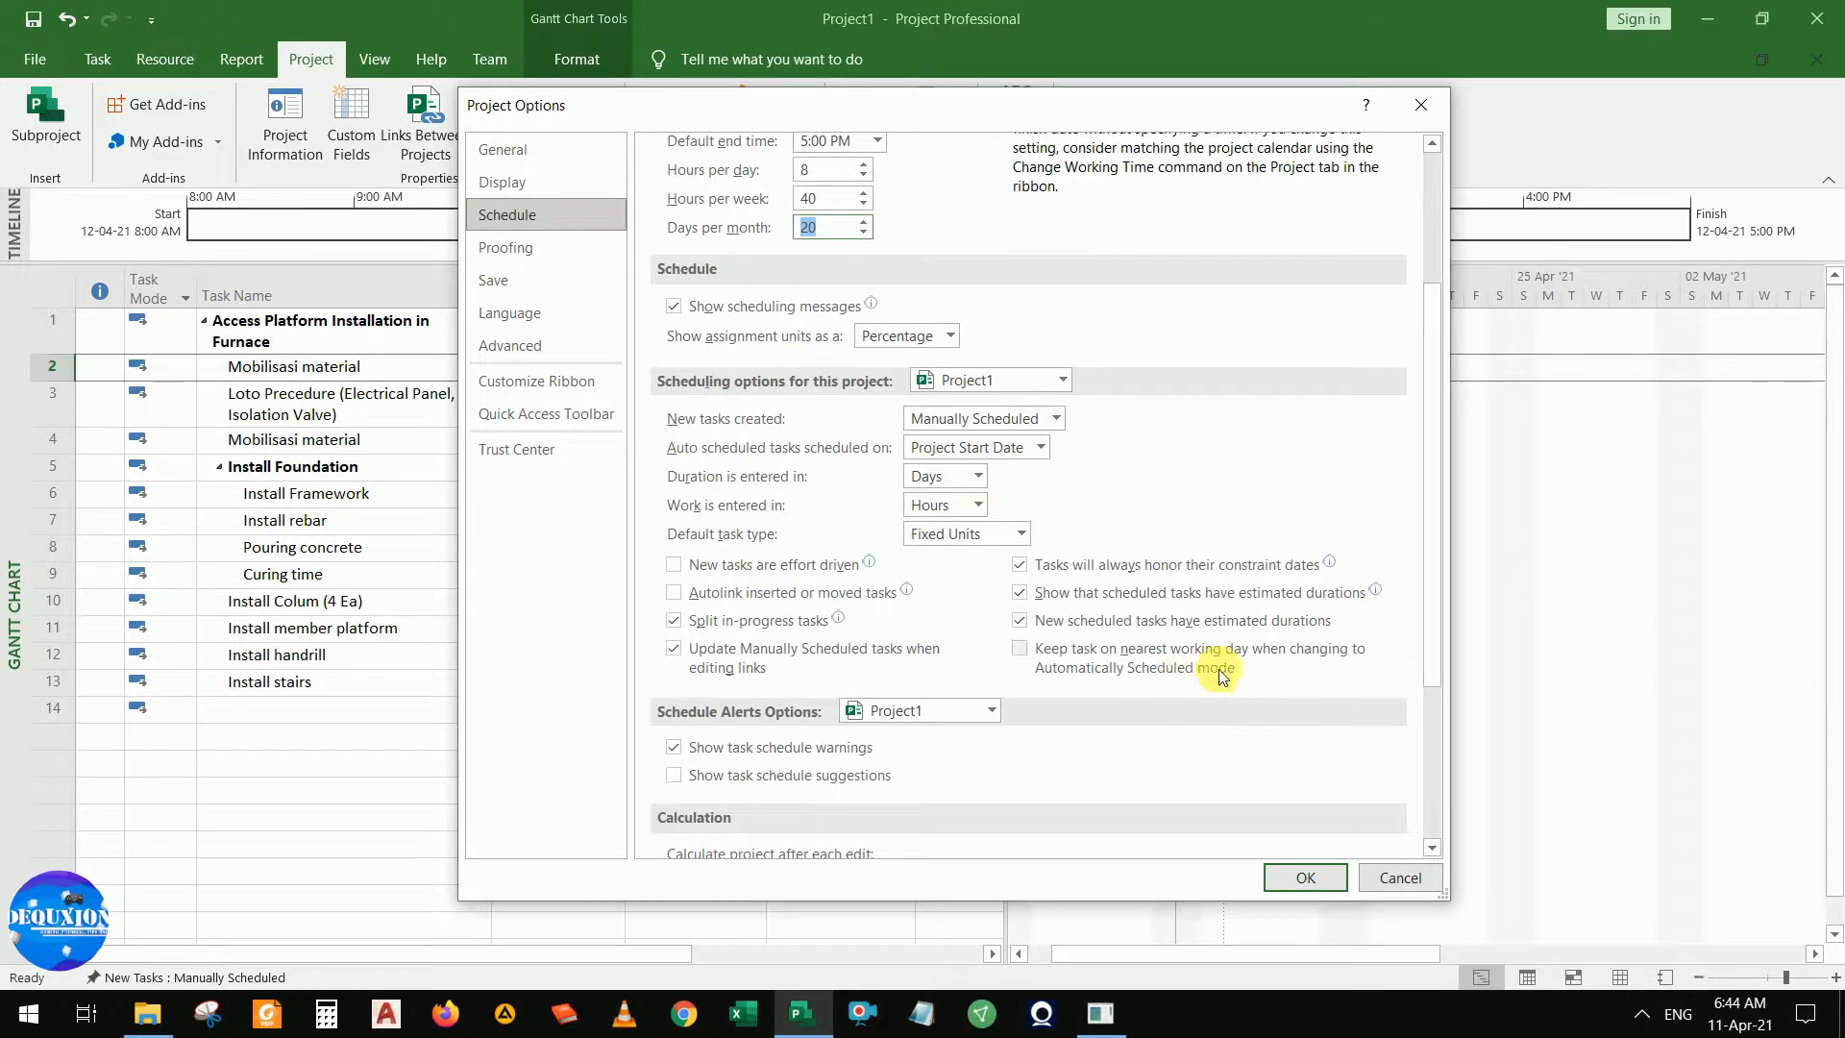
scroll(999, 576, up, 2)
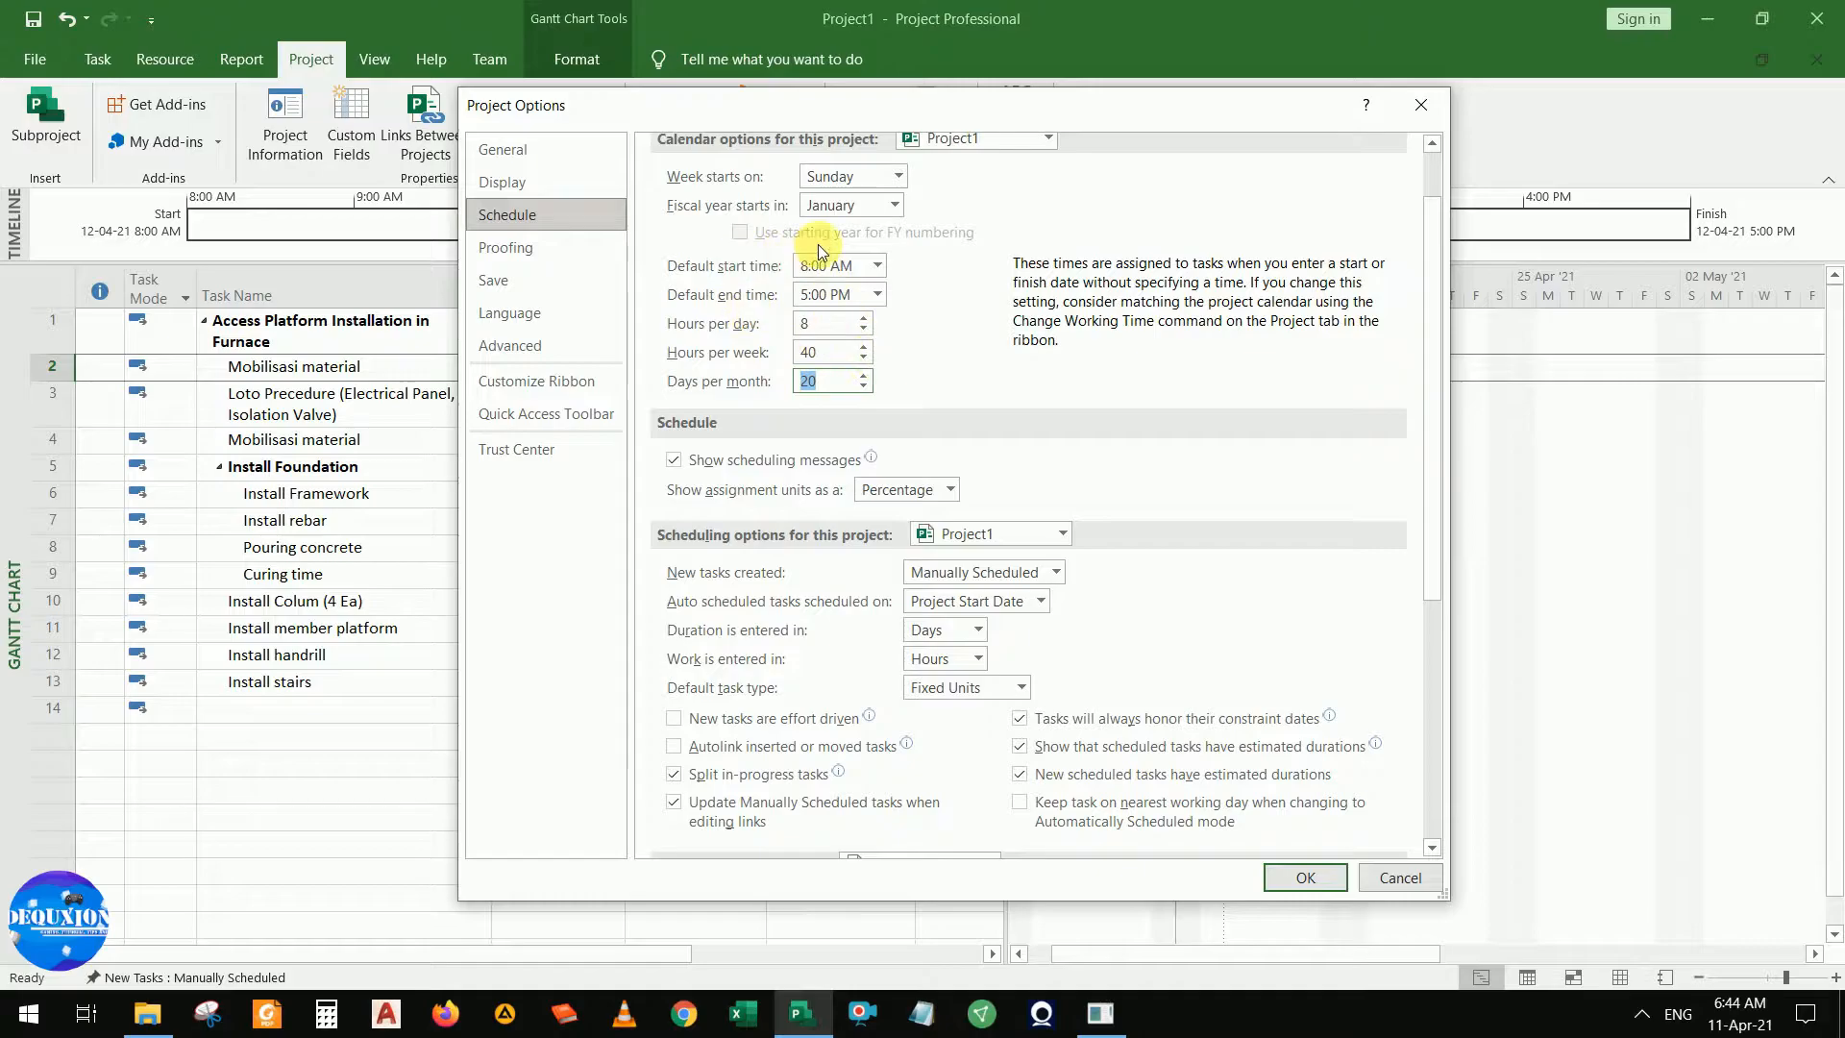
click(1304, 878)
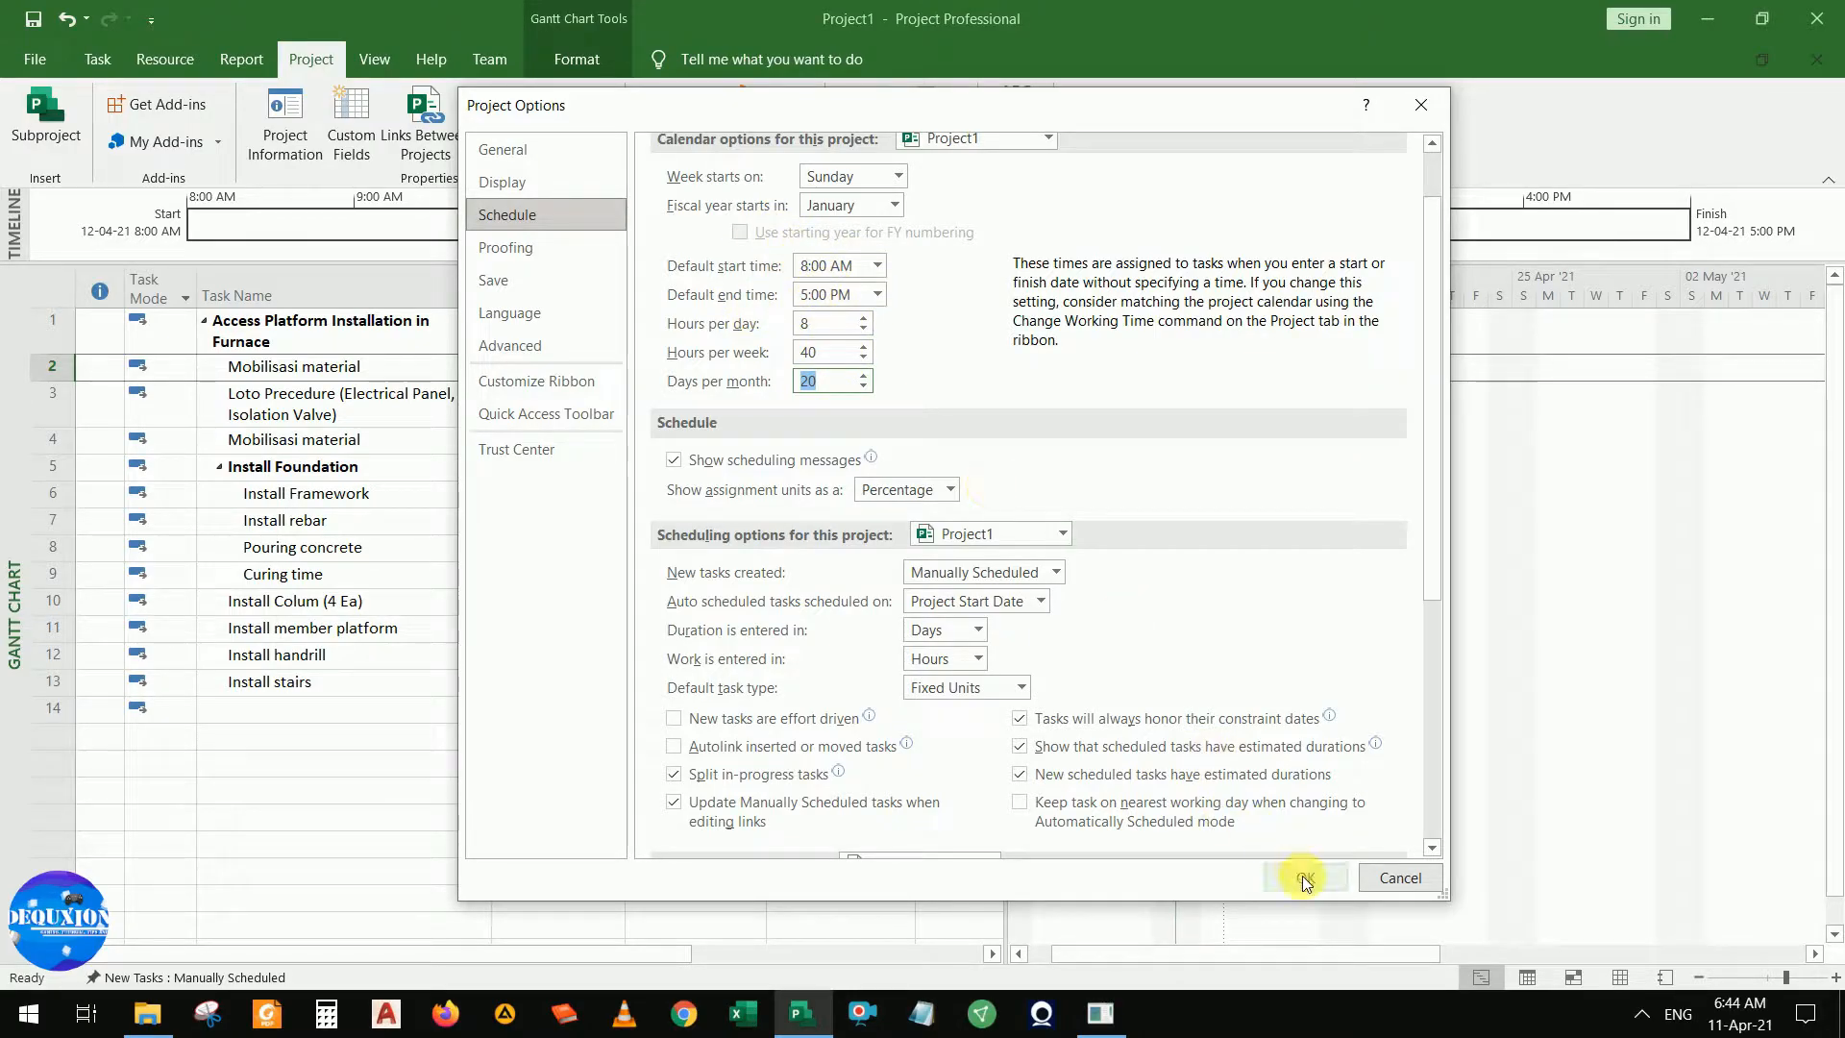
click(1140, 847)
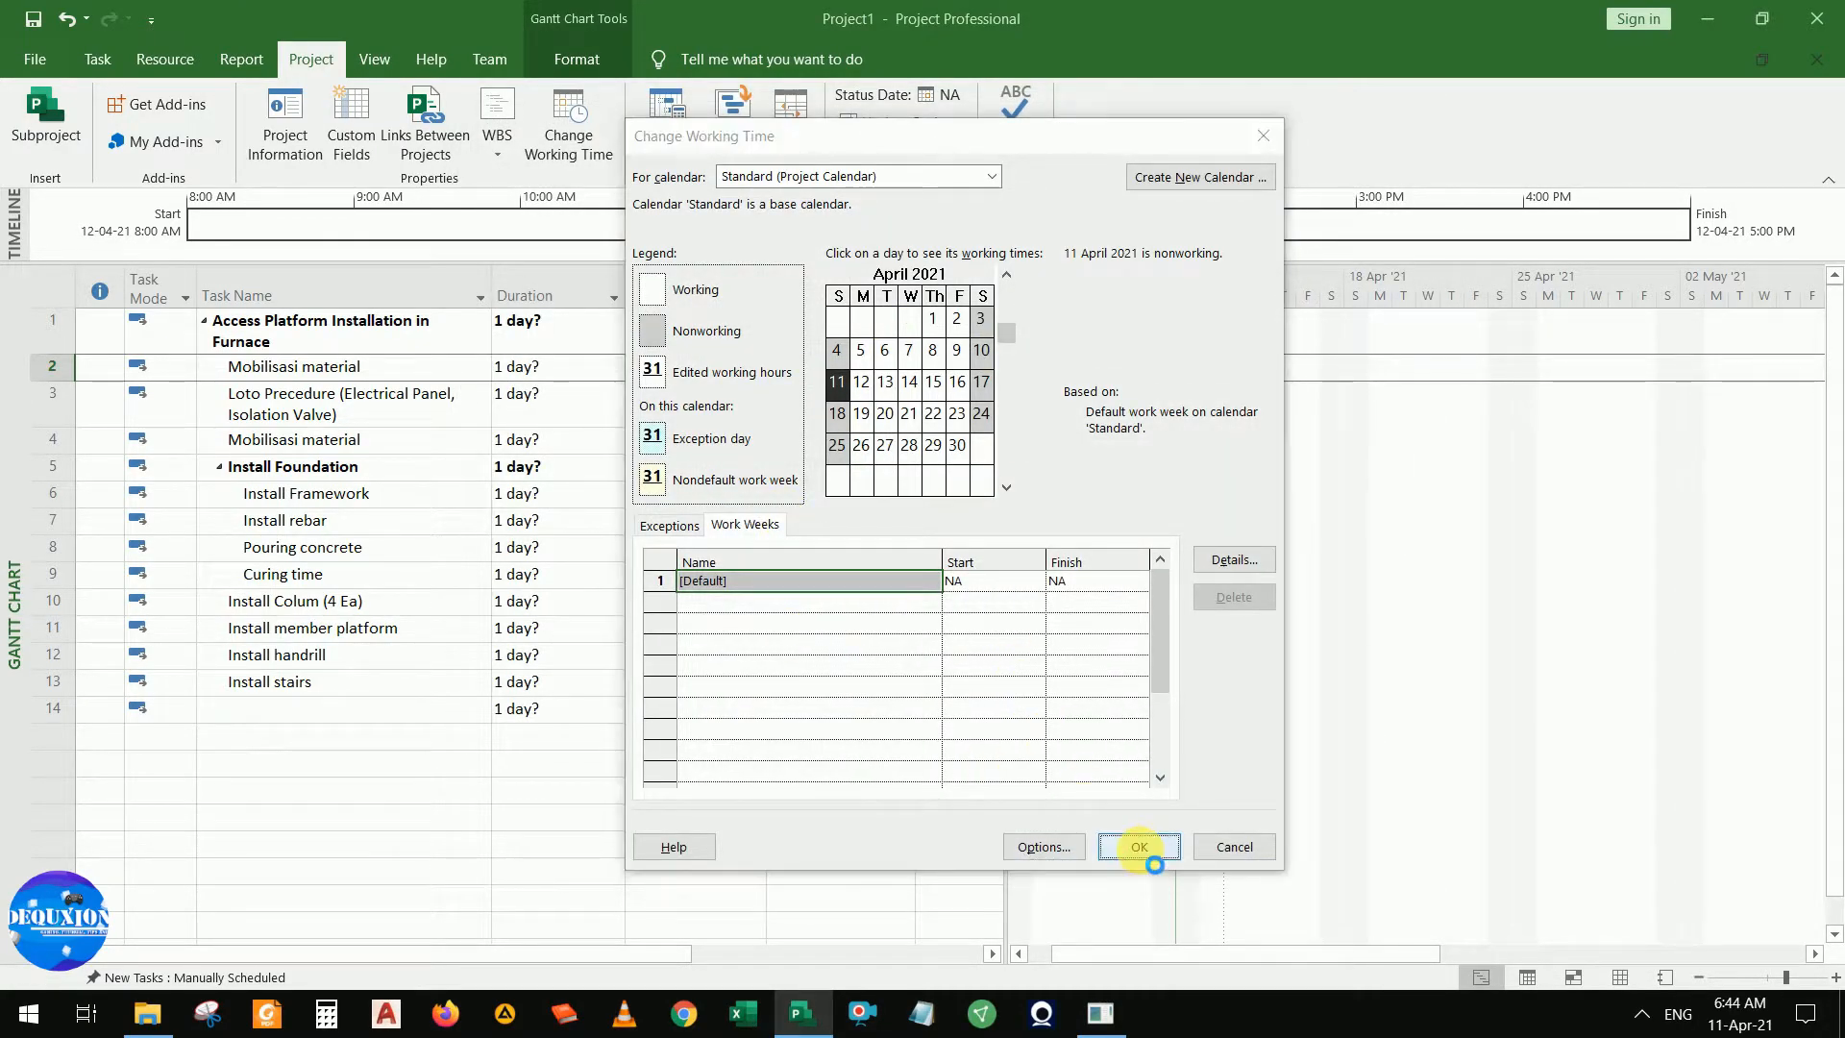
Widen the task table beside the Gantt chart and zoom the timescale out to months over three-day intervals
drag(1021, 461, 1152, 447)
scroll(1329, 298, down, 3)
scroll(1354, 376, down, 1)
scroll(1123, 415, up, 2)
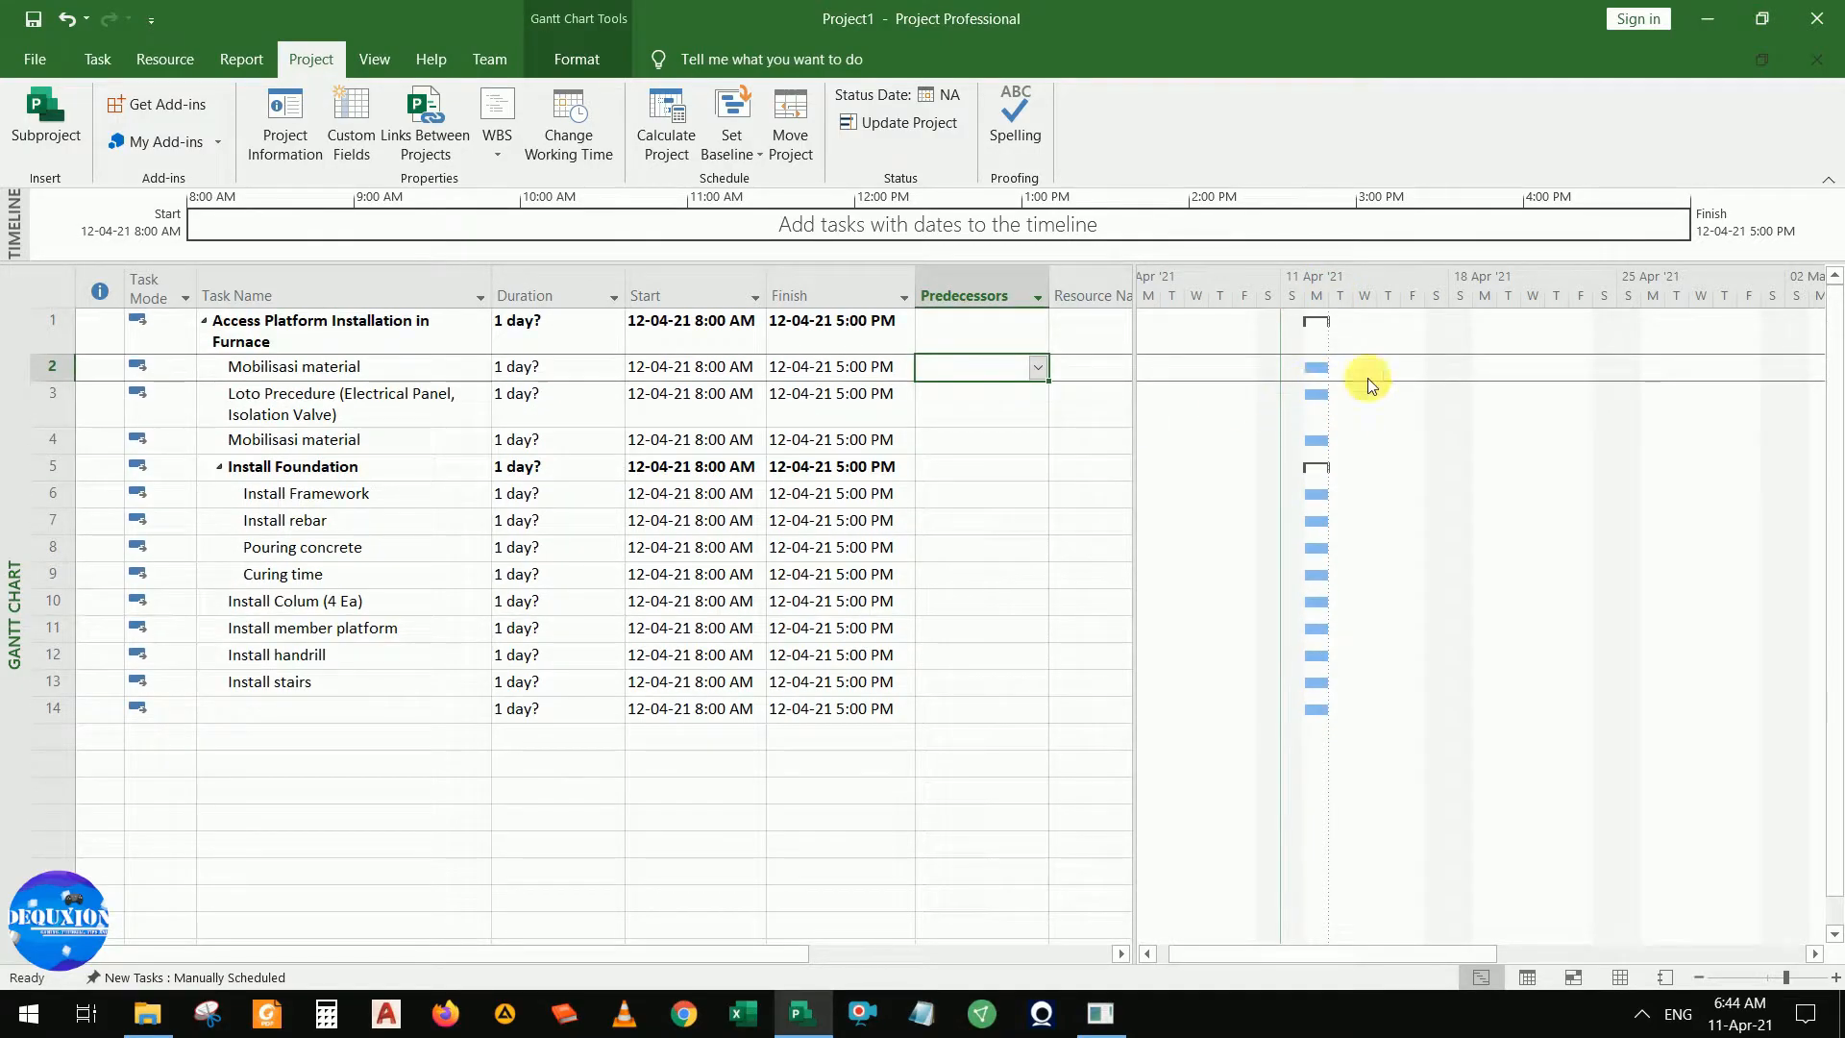
scroll(1384, 389, down, 2)
scroll(1366, 621, up, 2)
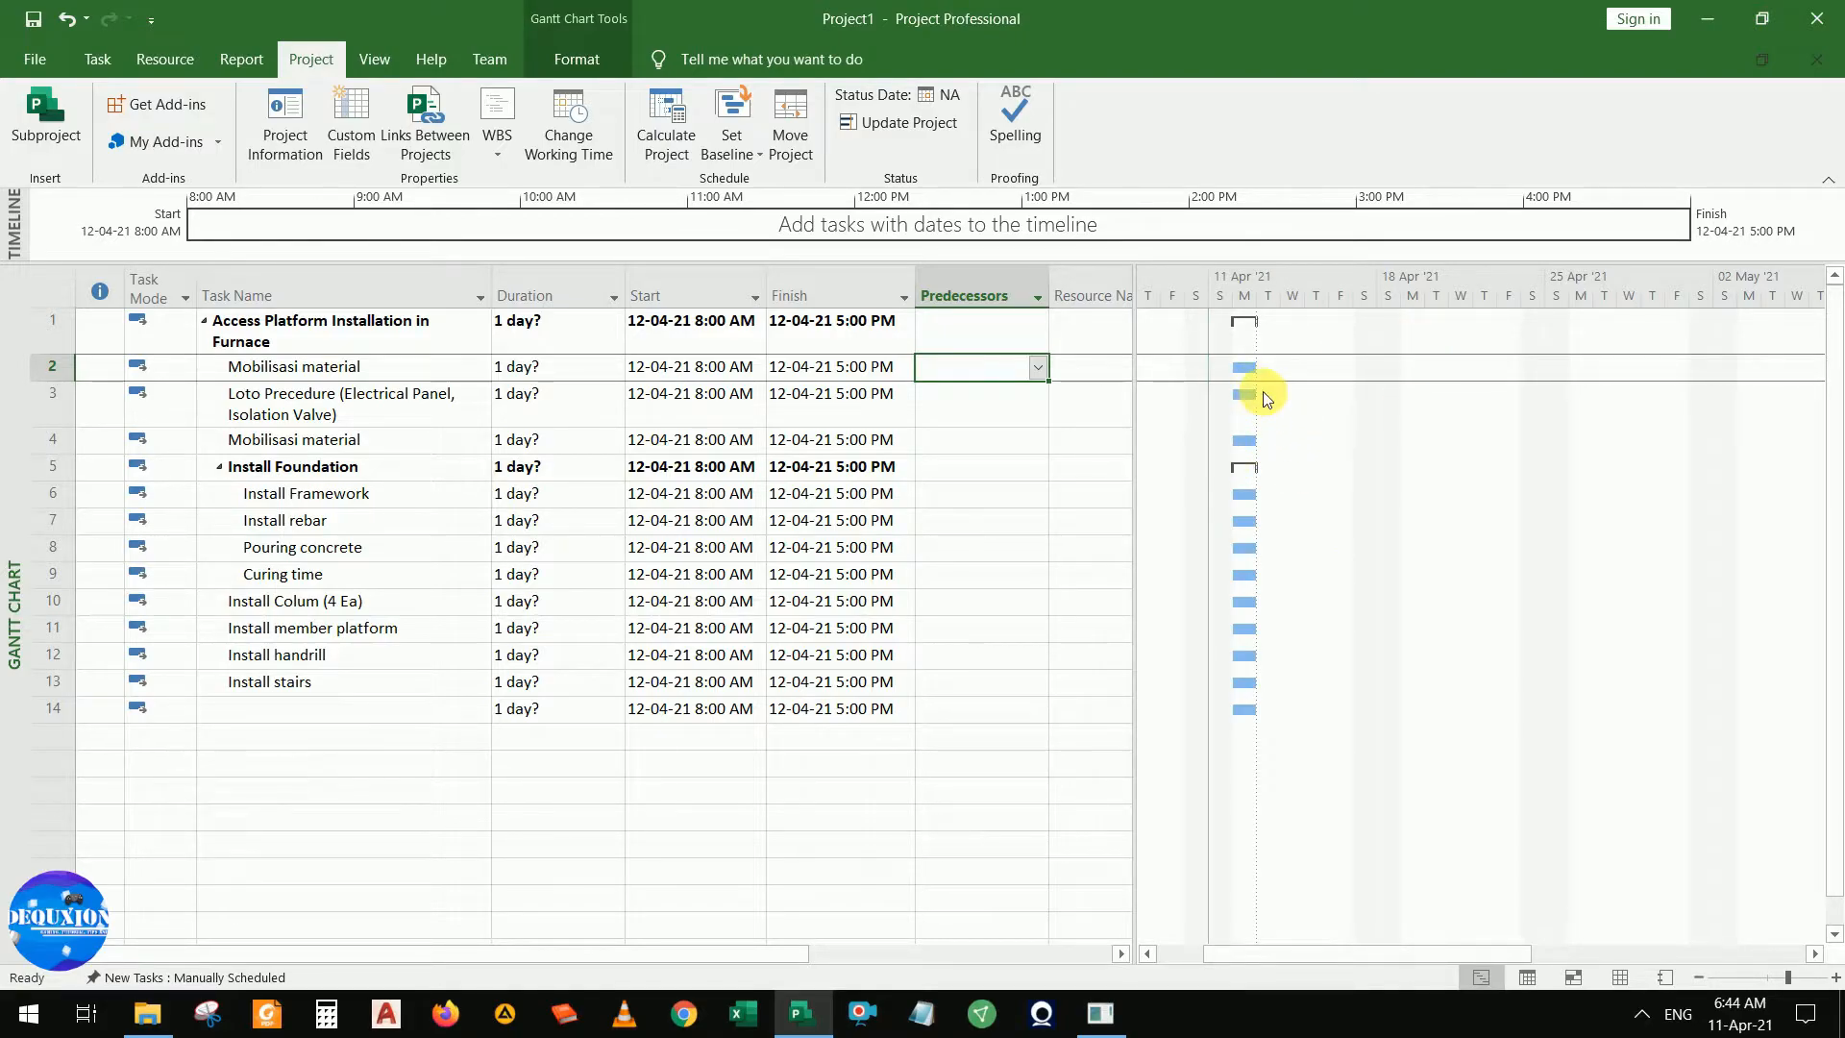
scroll(1274, 408, down, 1)
drag(1504, 940, 1371, 856)
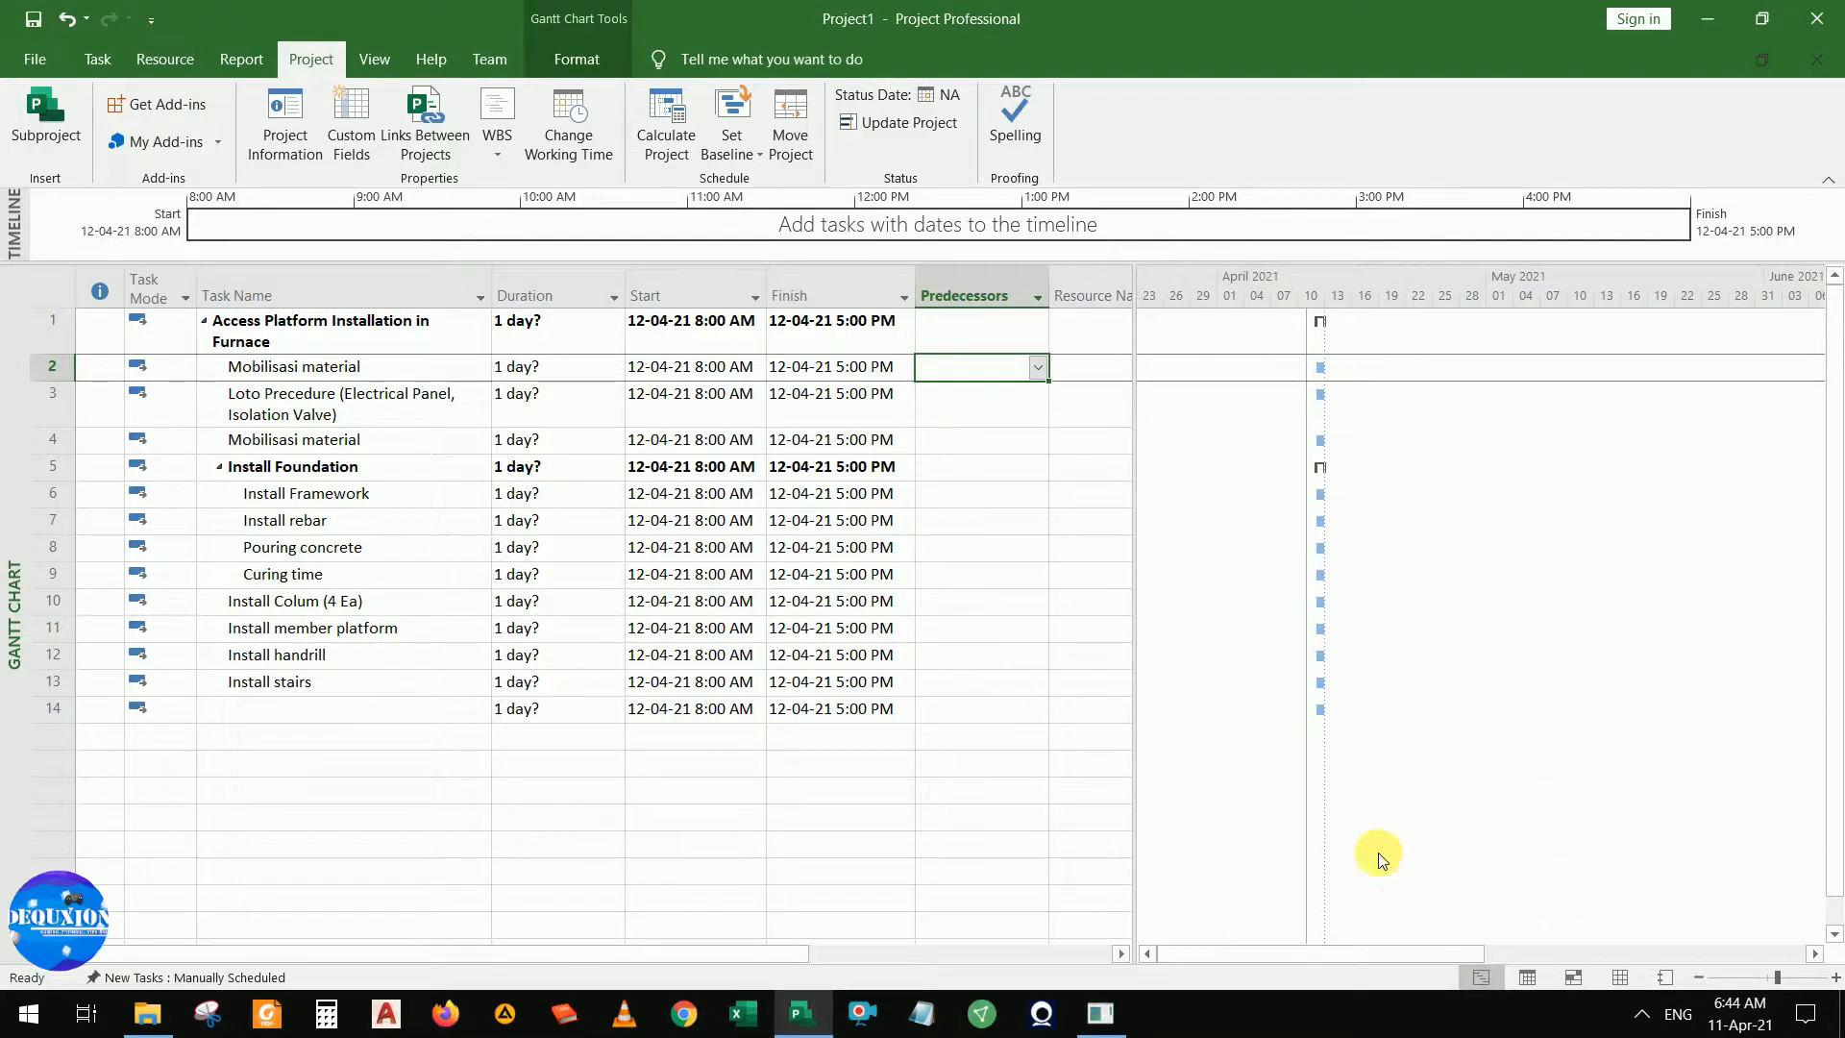
Review the timescale's top, middle, bottom tier and non-working time settings, and zoom the Gantt chart in to weeks over single days
double_click(1245, 294)
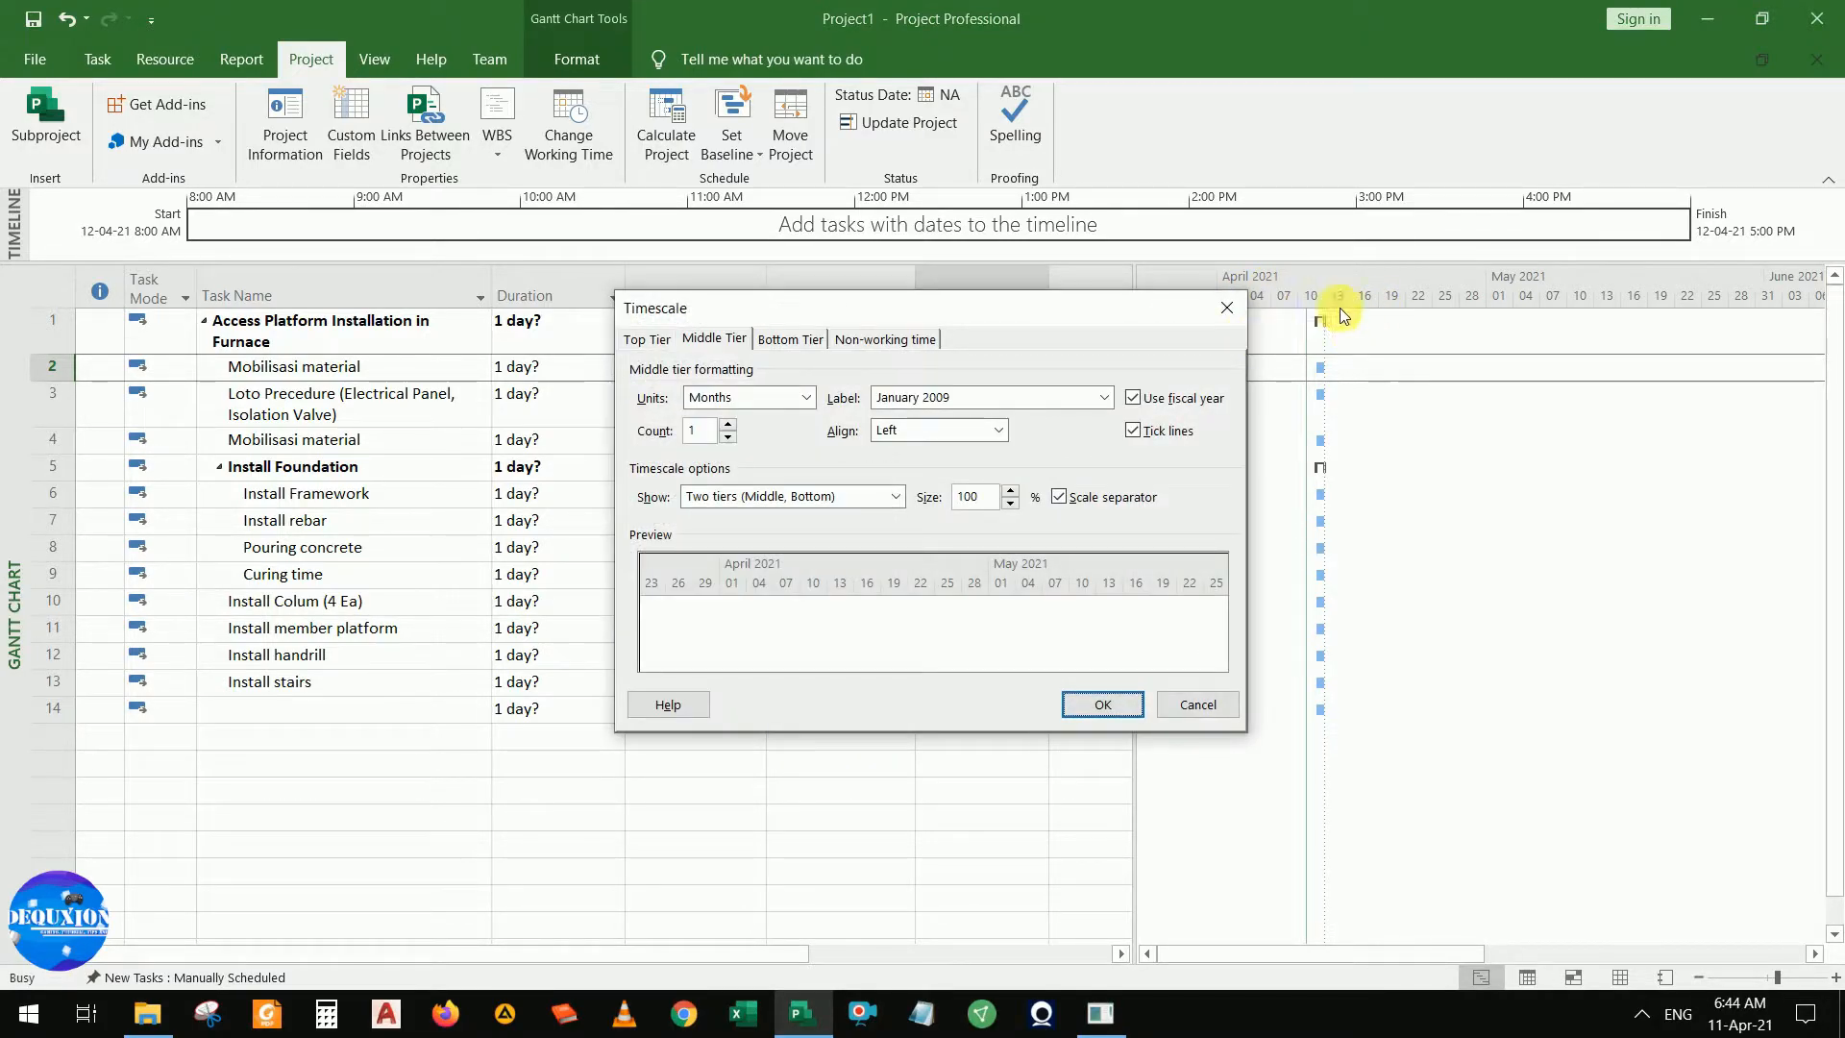
click(804, 394)
click(804, 395)
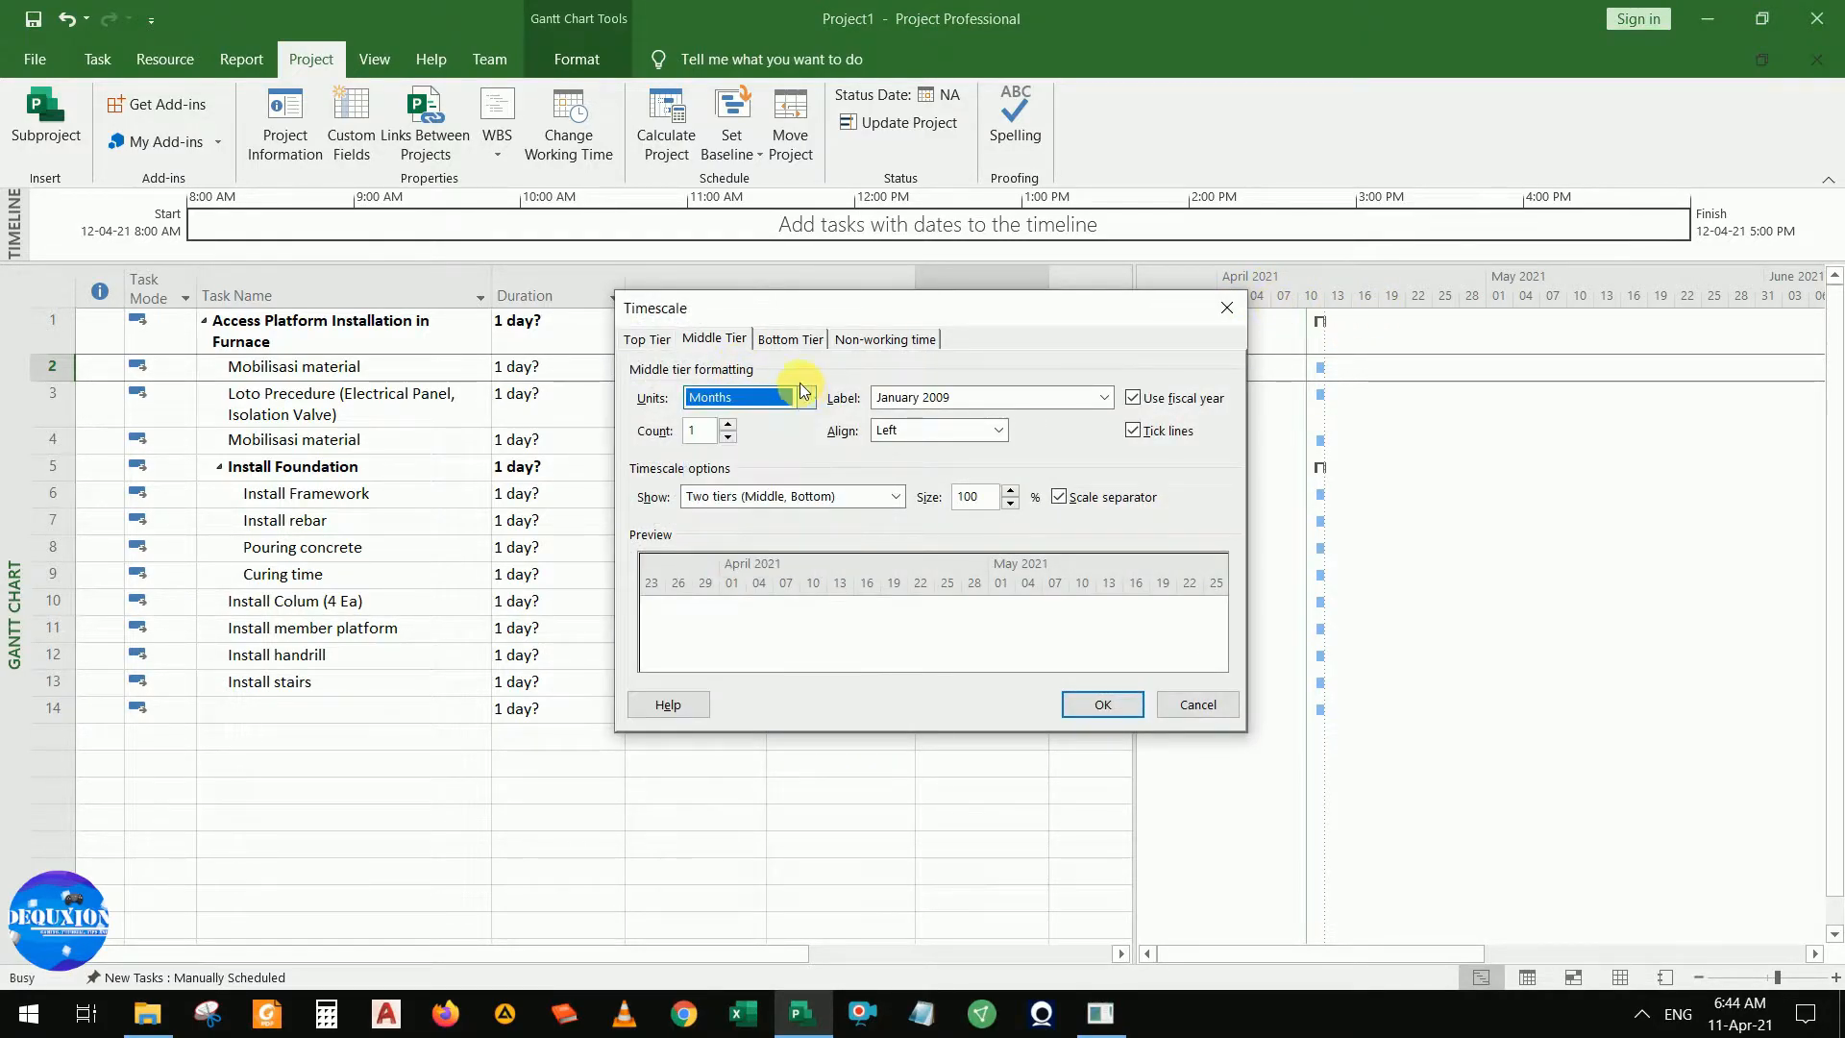
click(647, 339)
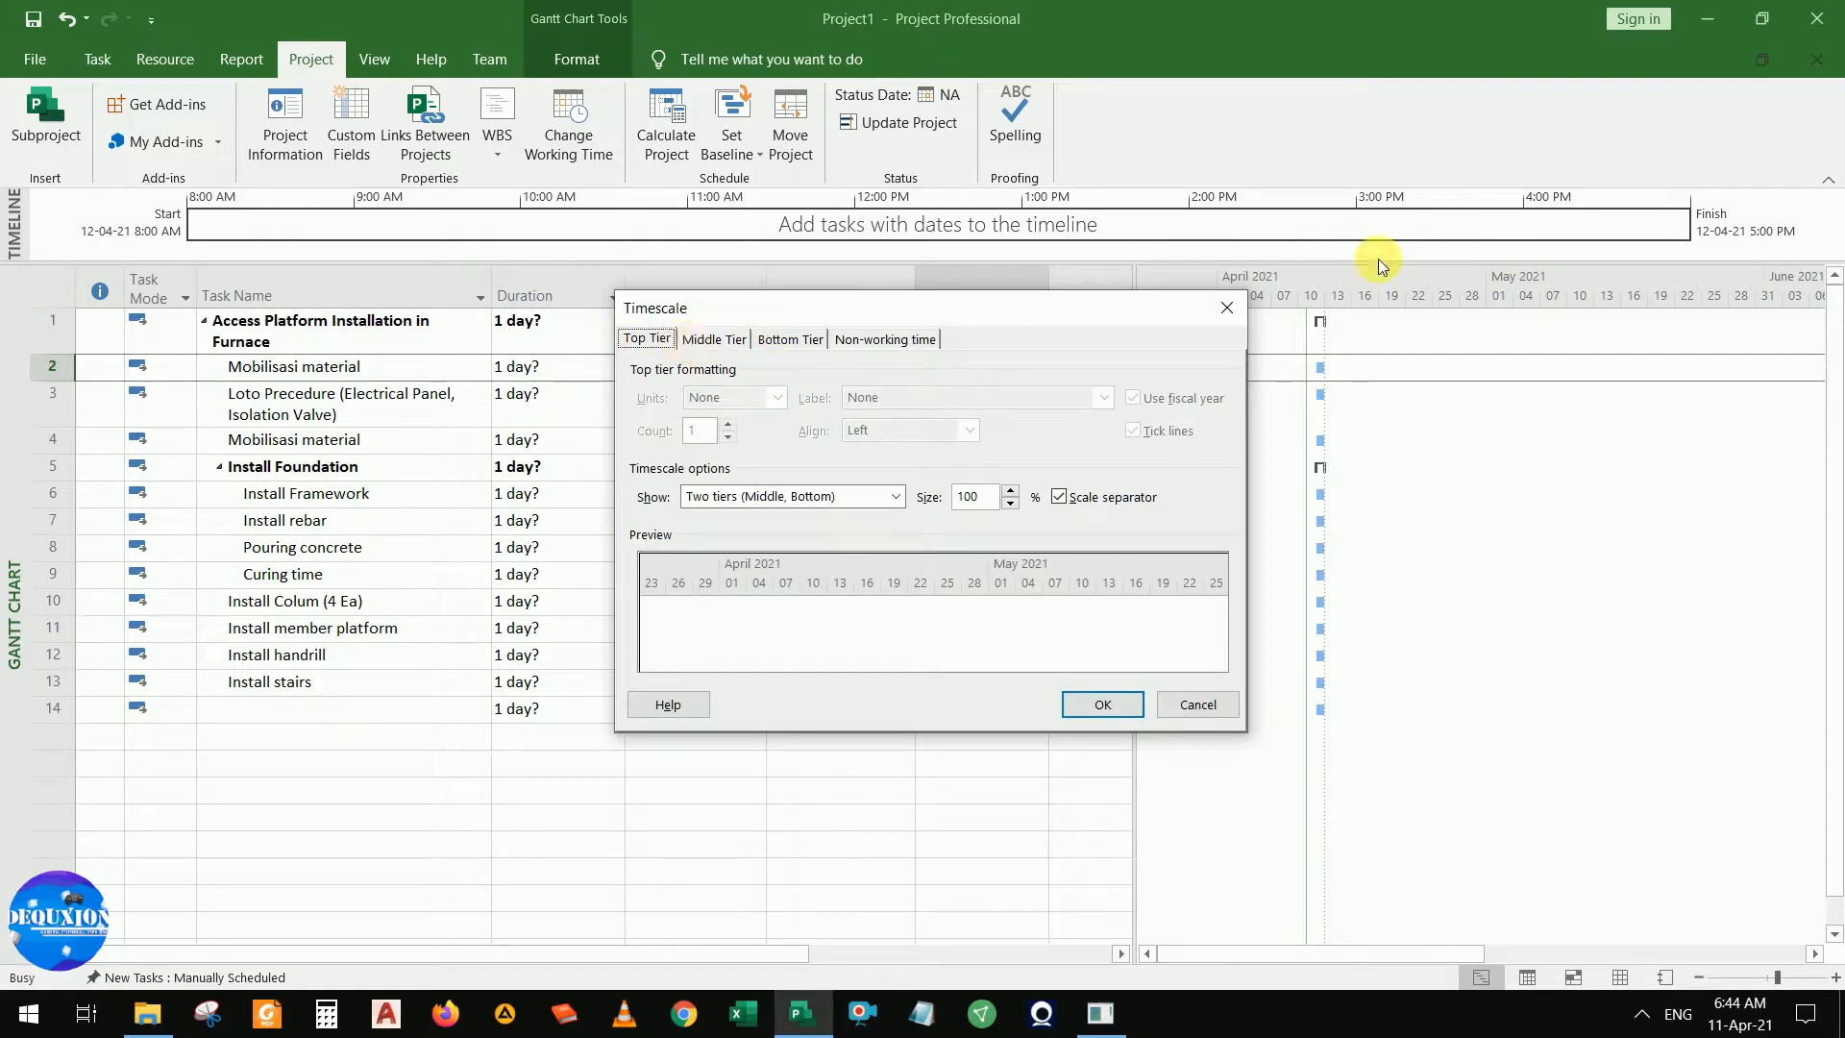
click(738, 340)
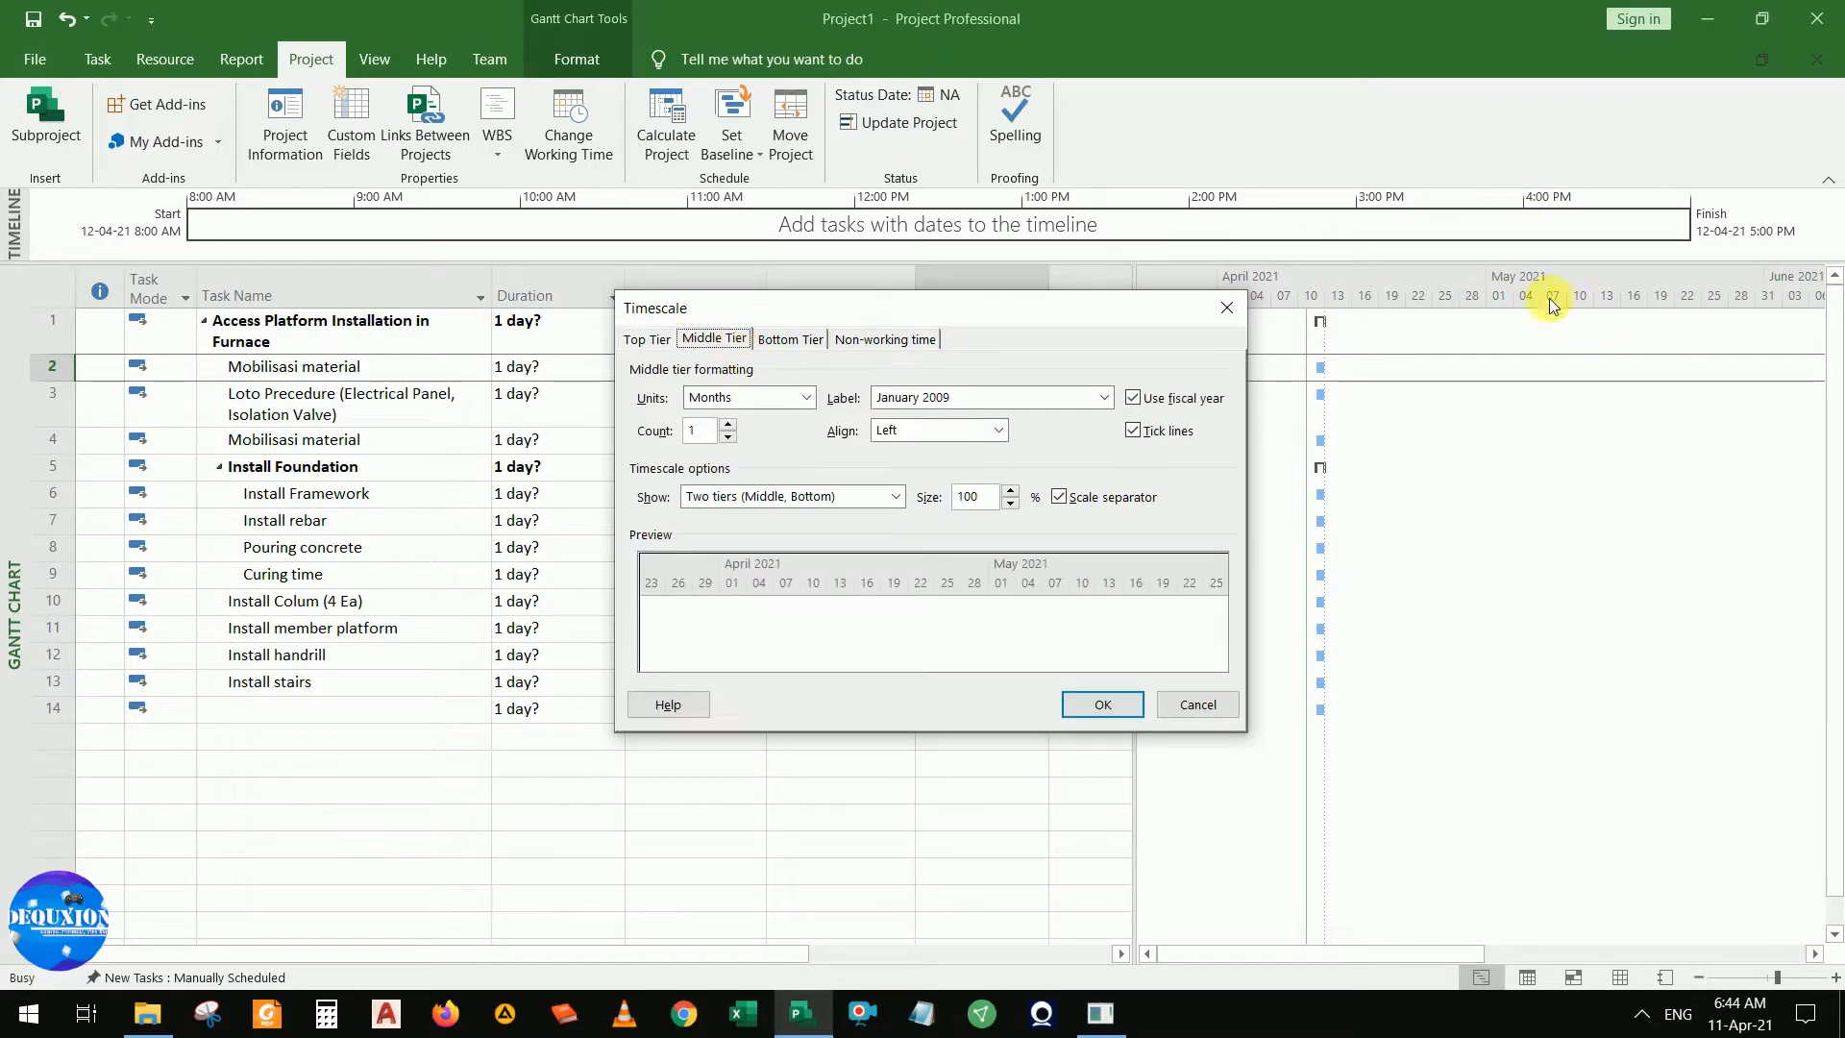
click(648, 339)
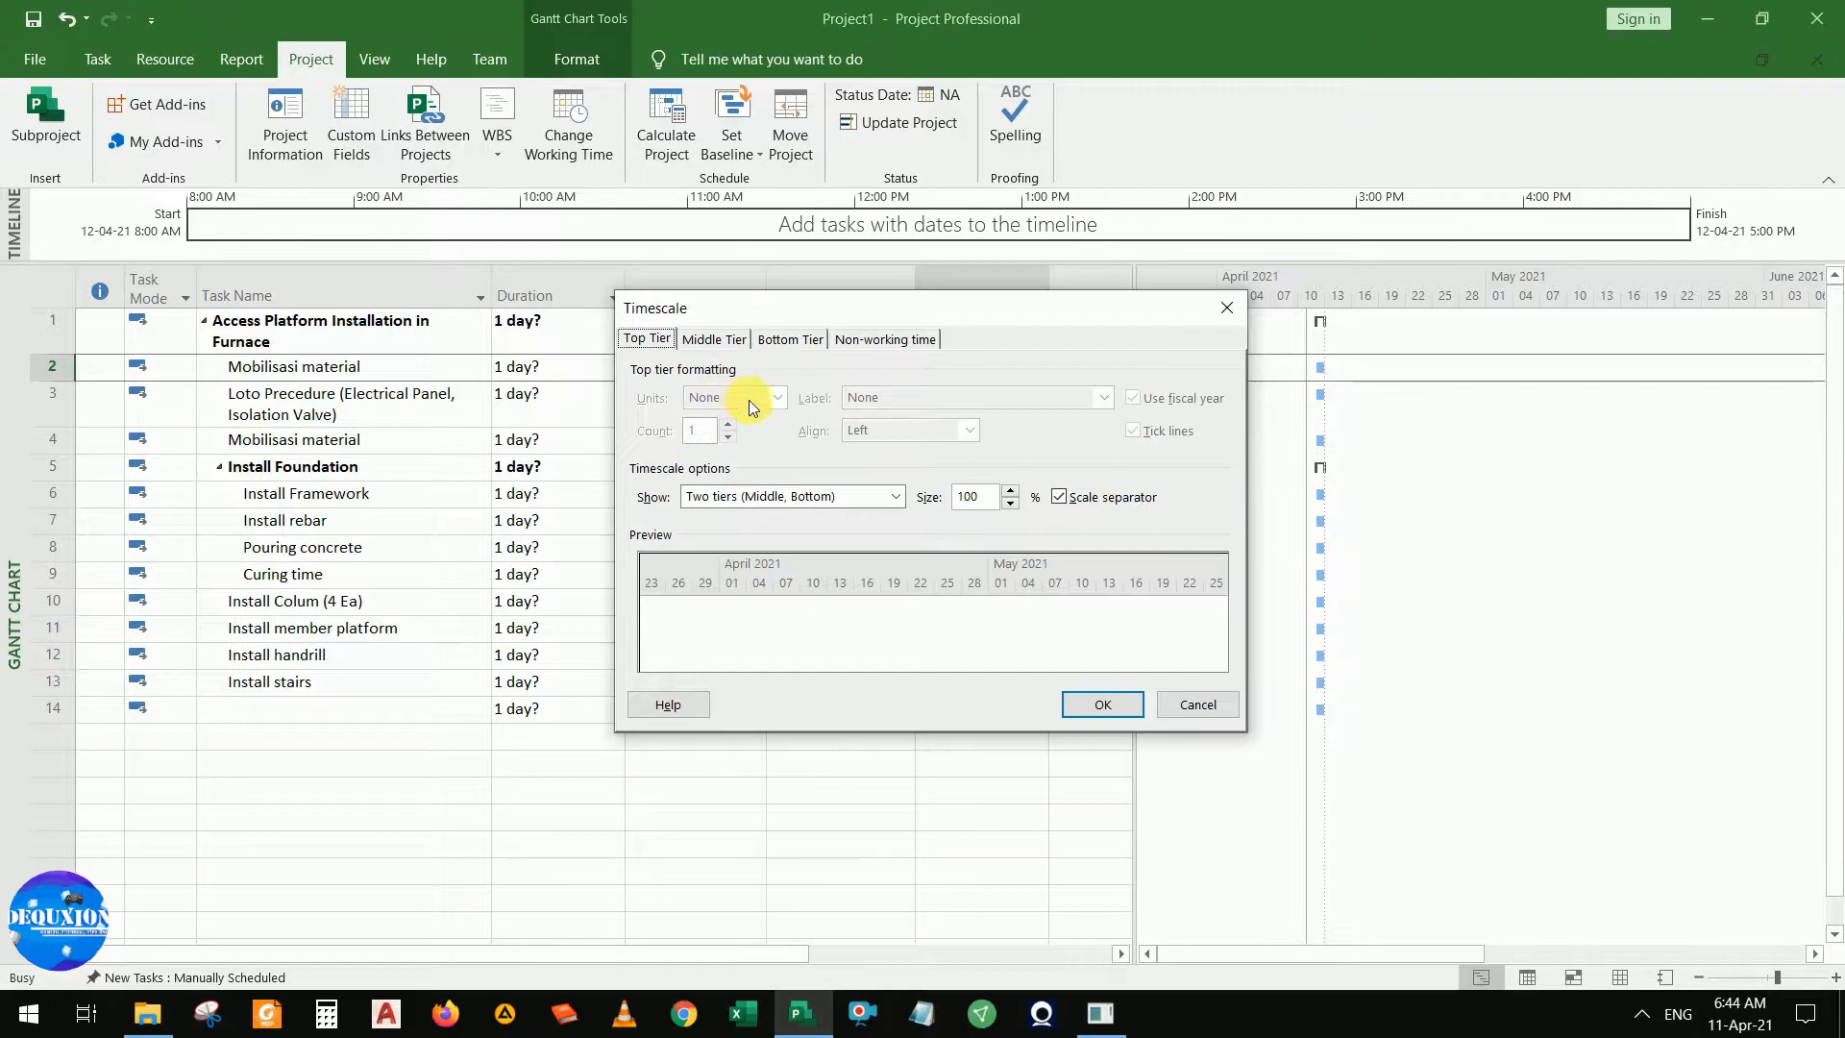
click(713, 340)
click(796, 339)
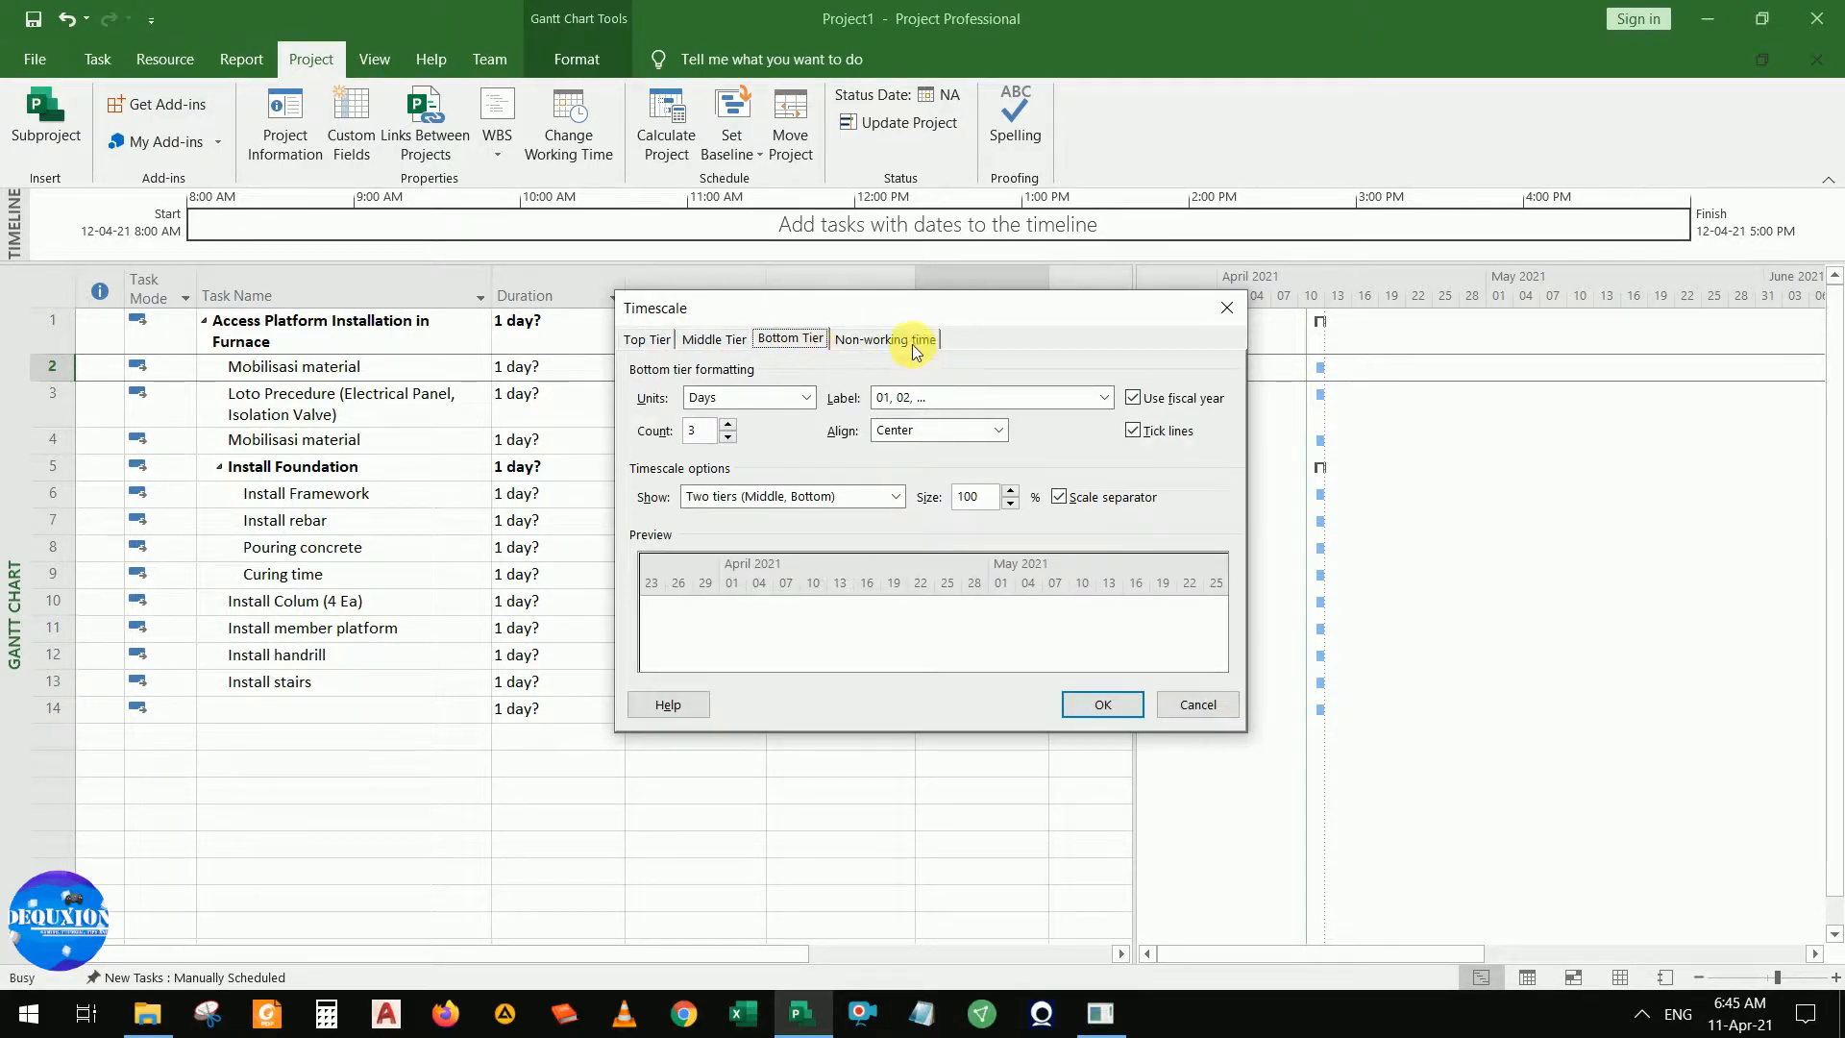
click(894, 340)
click(709, 340)
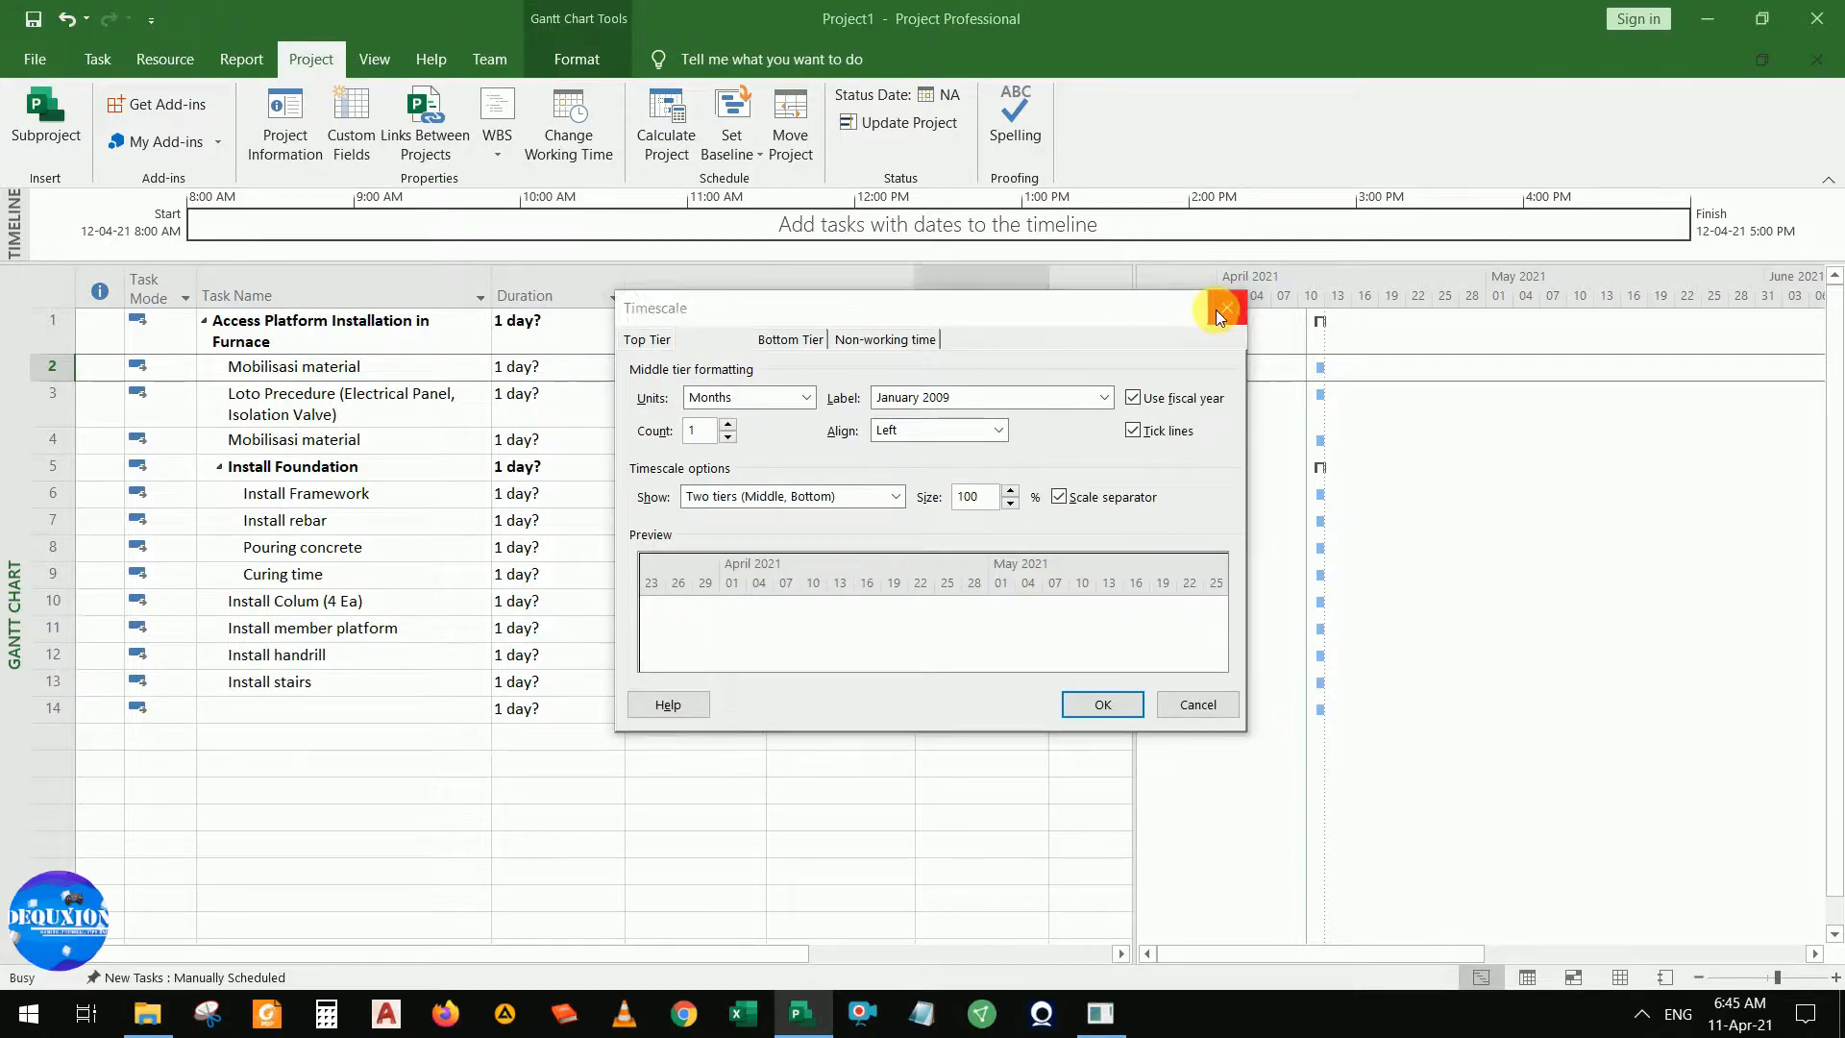
click(1222, 308)
scroll(1308, 380, up, 1)
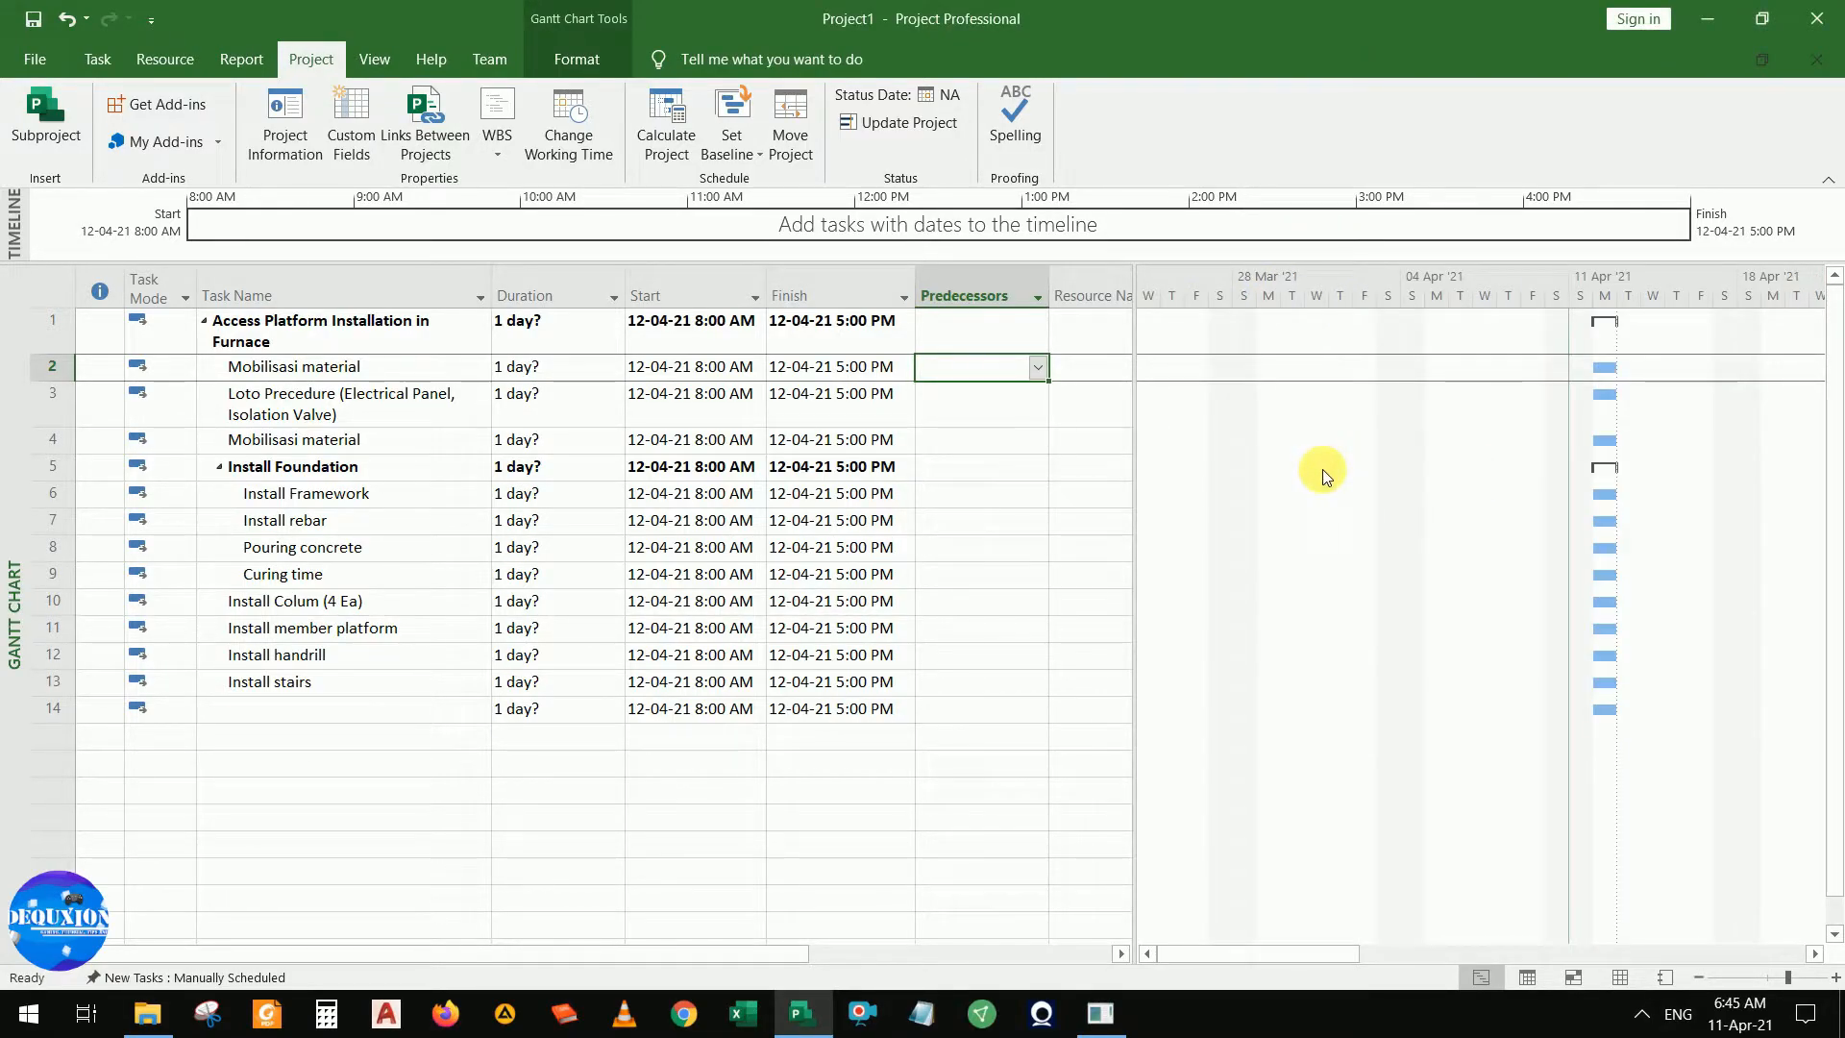
click(559, 442)
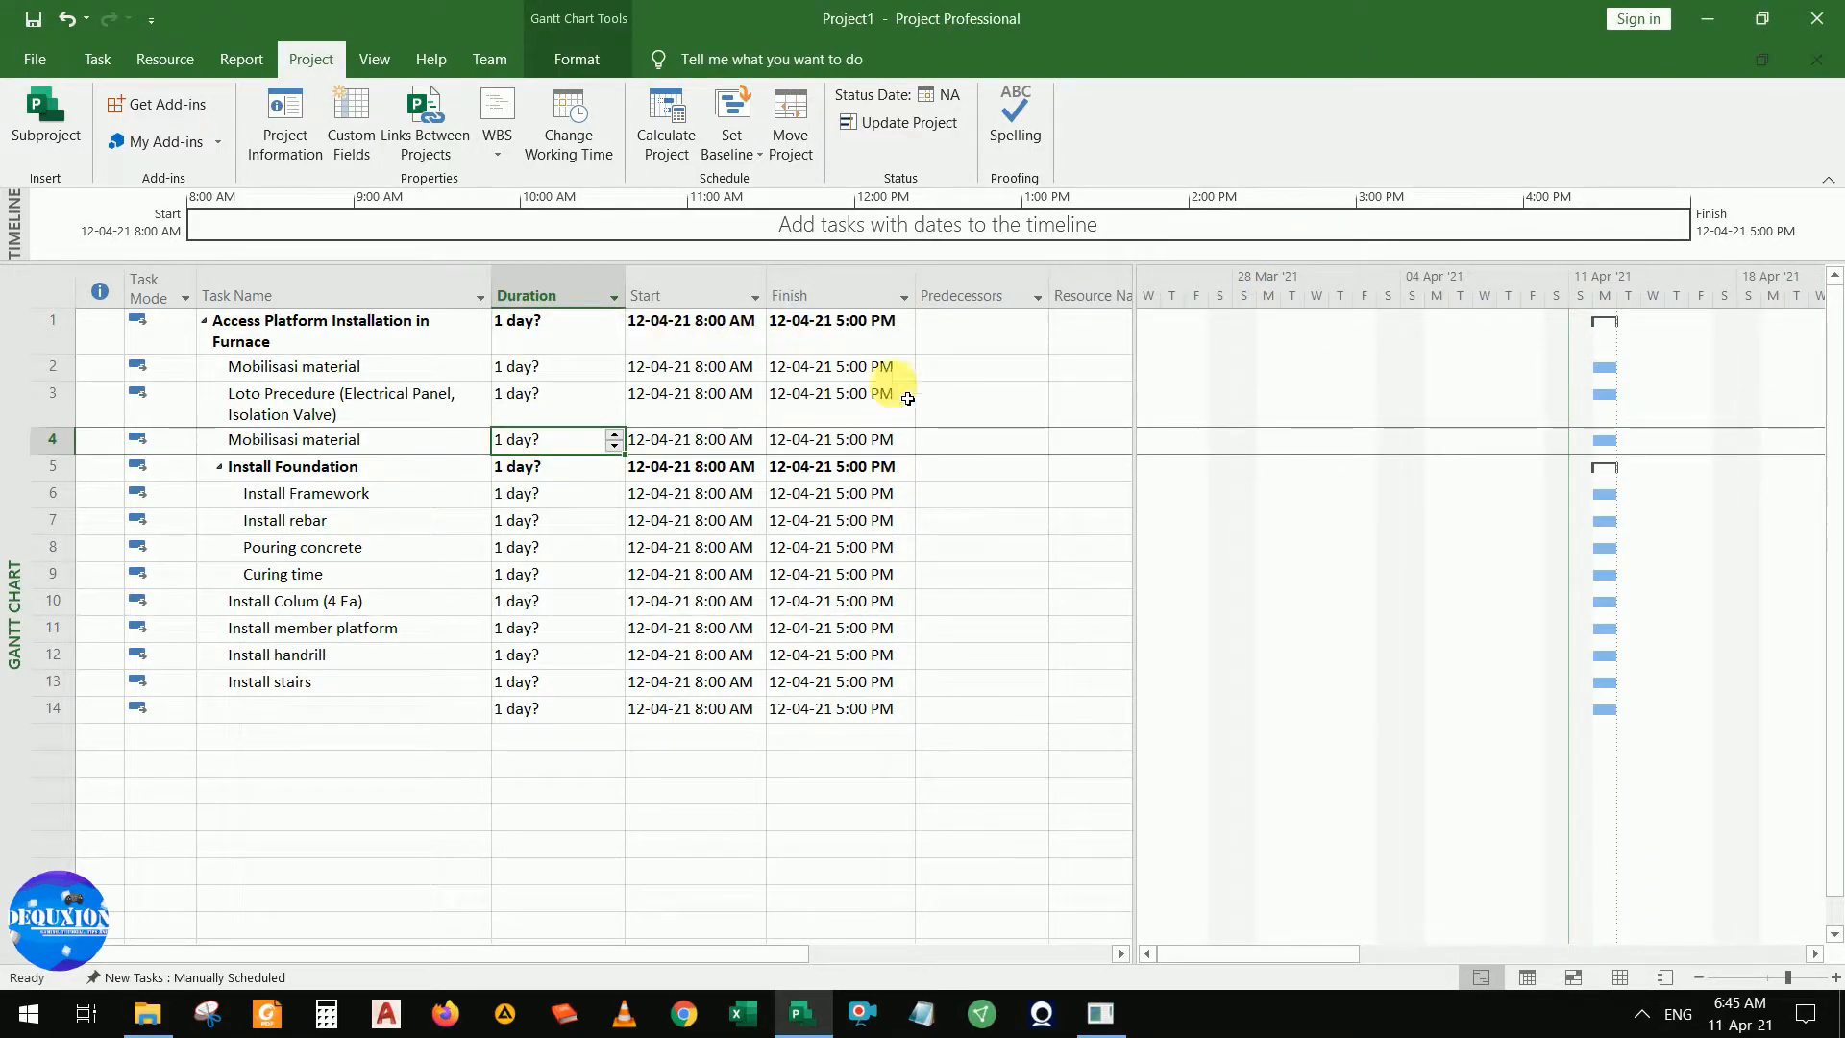
click(978, 370)
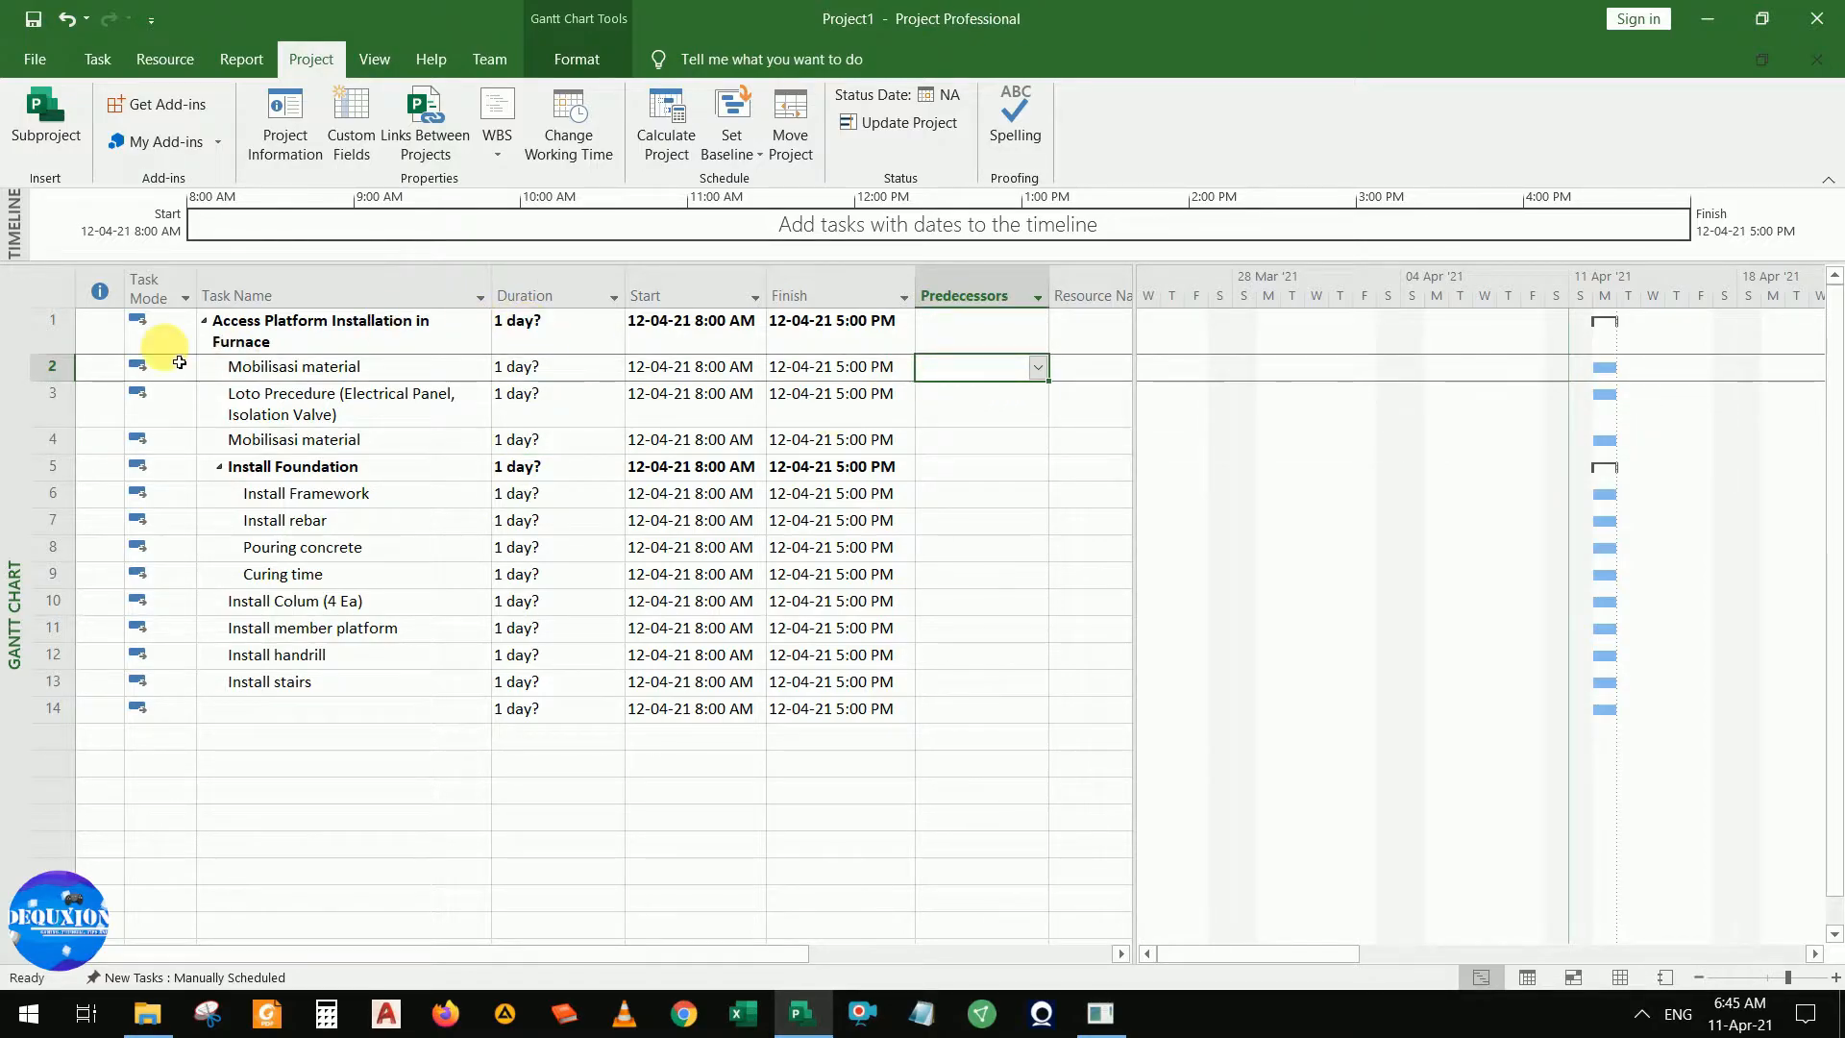
click(995, 411)
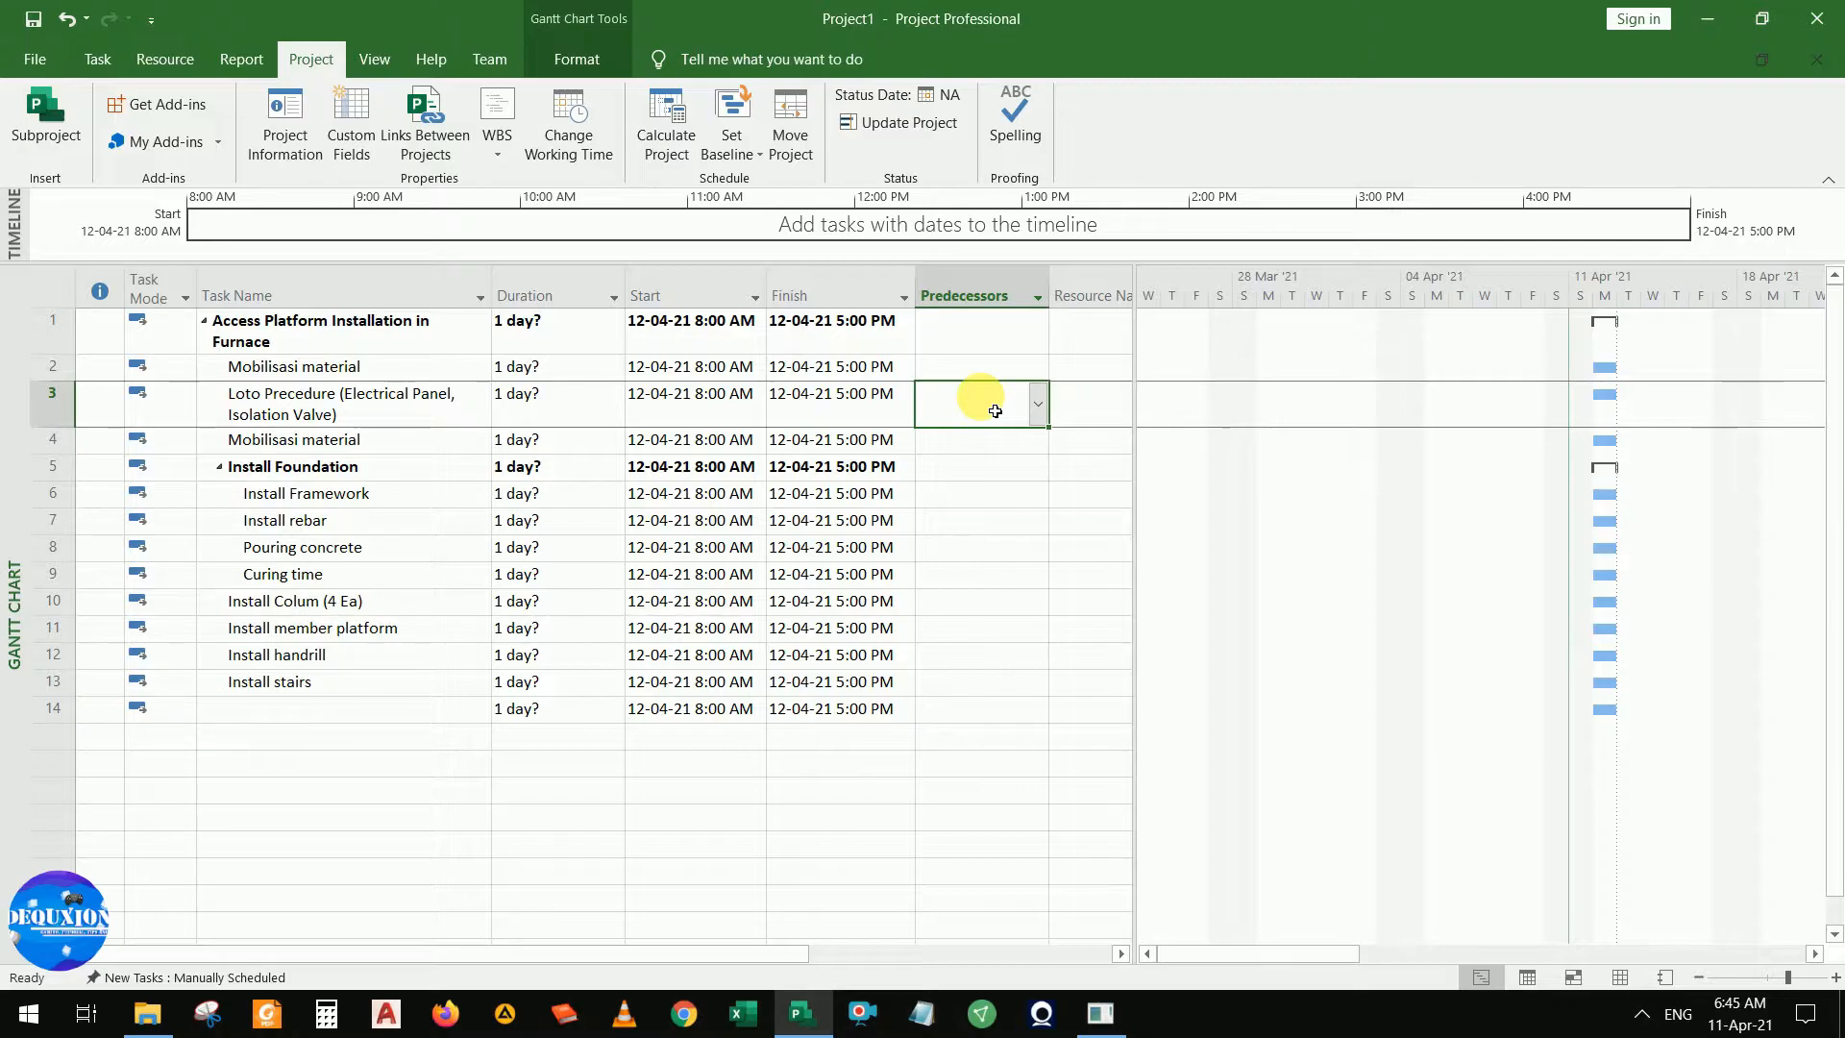
key(Up)
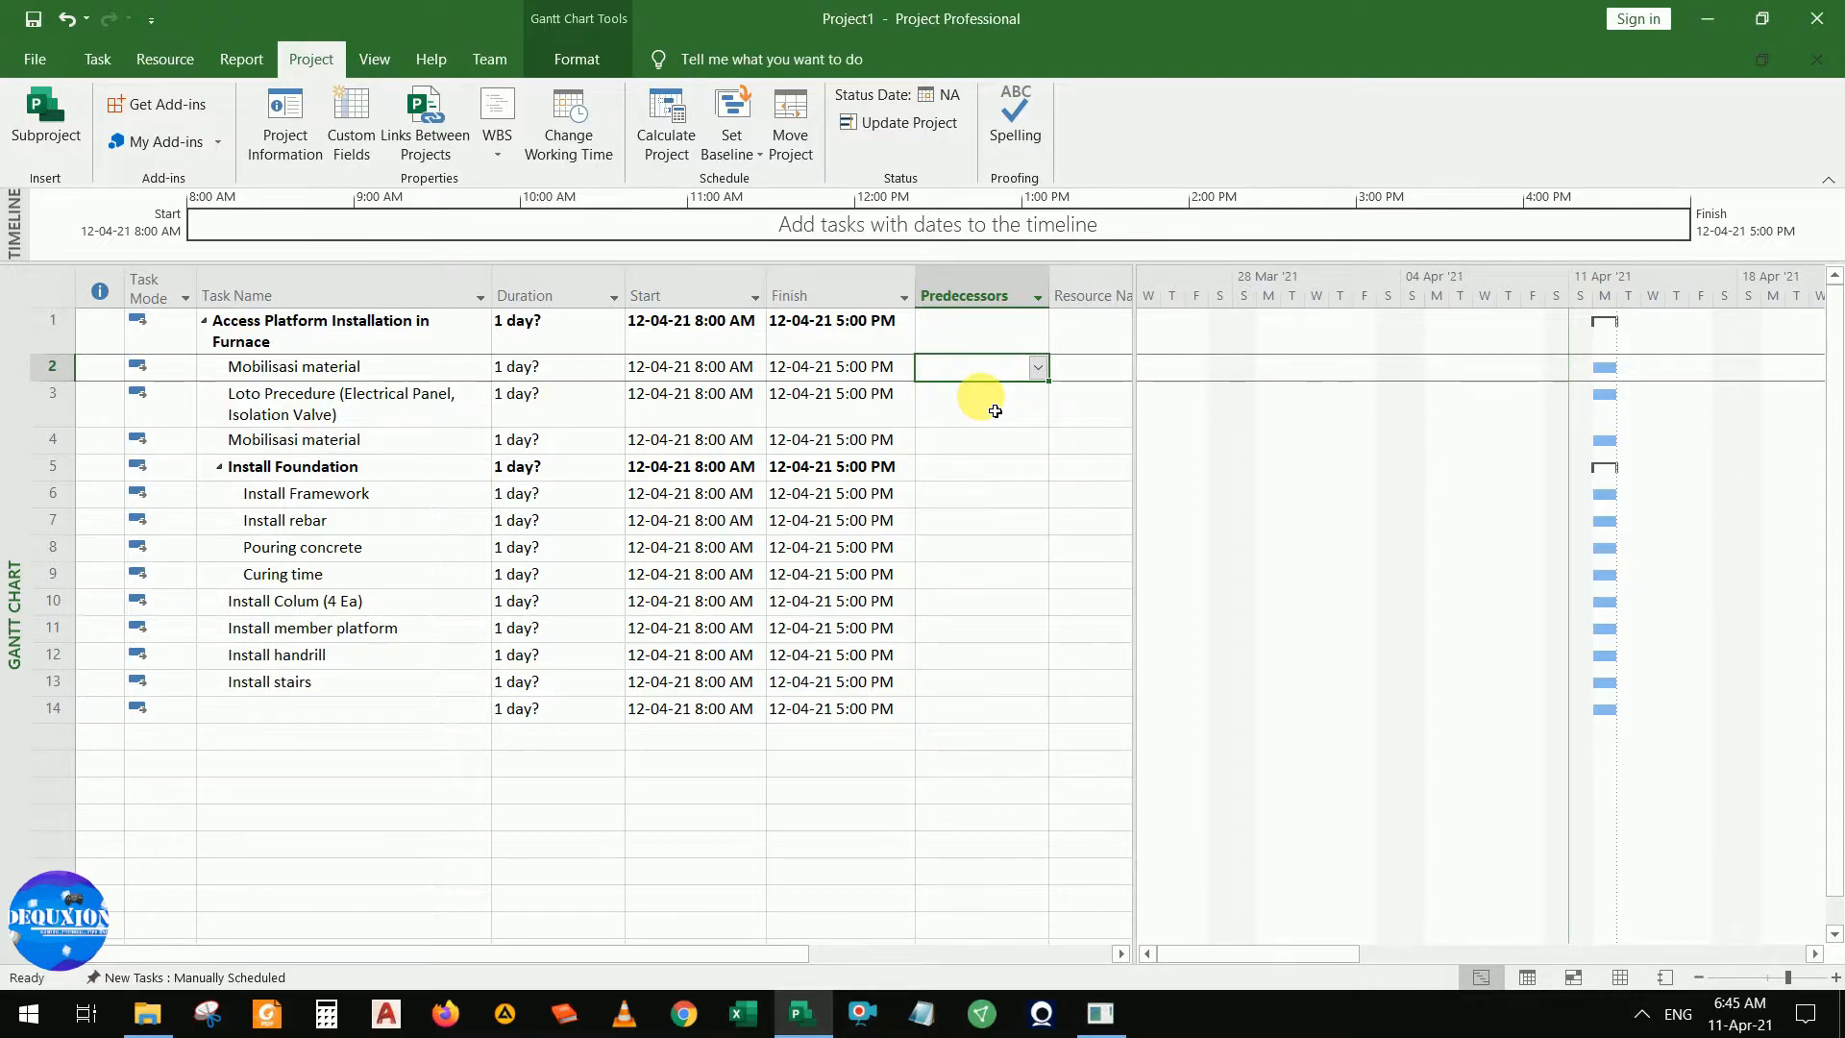
key(Down)
key(Left)
key(Right)
key(Left)
key(Right)
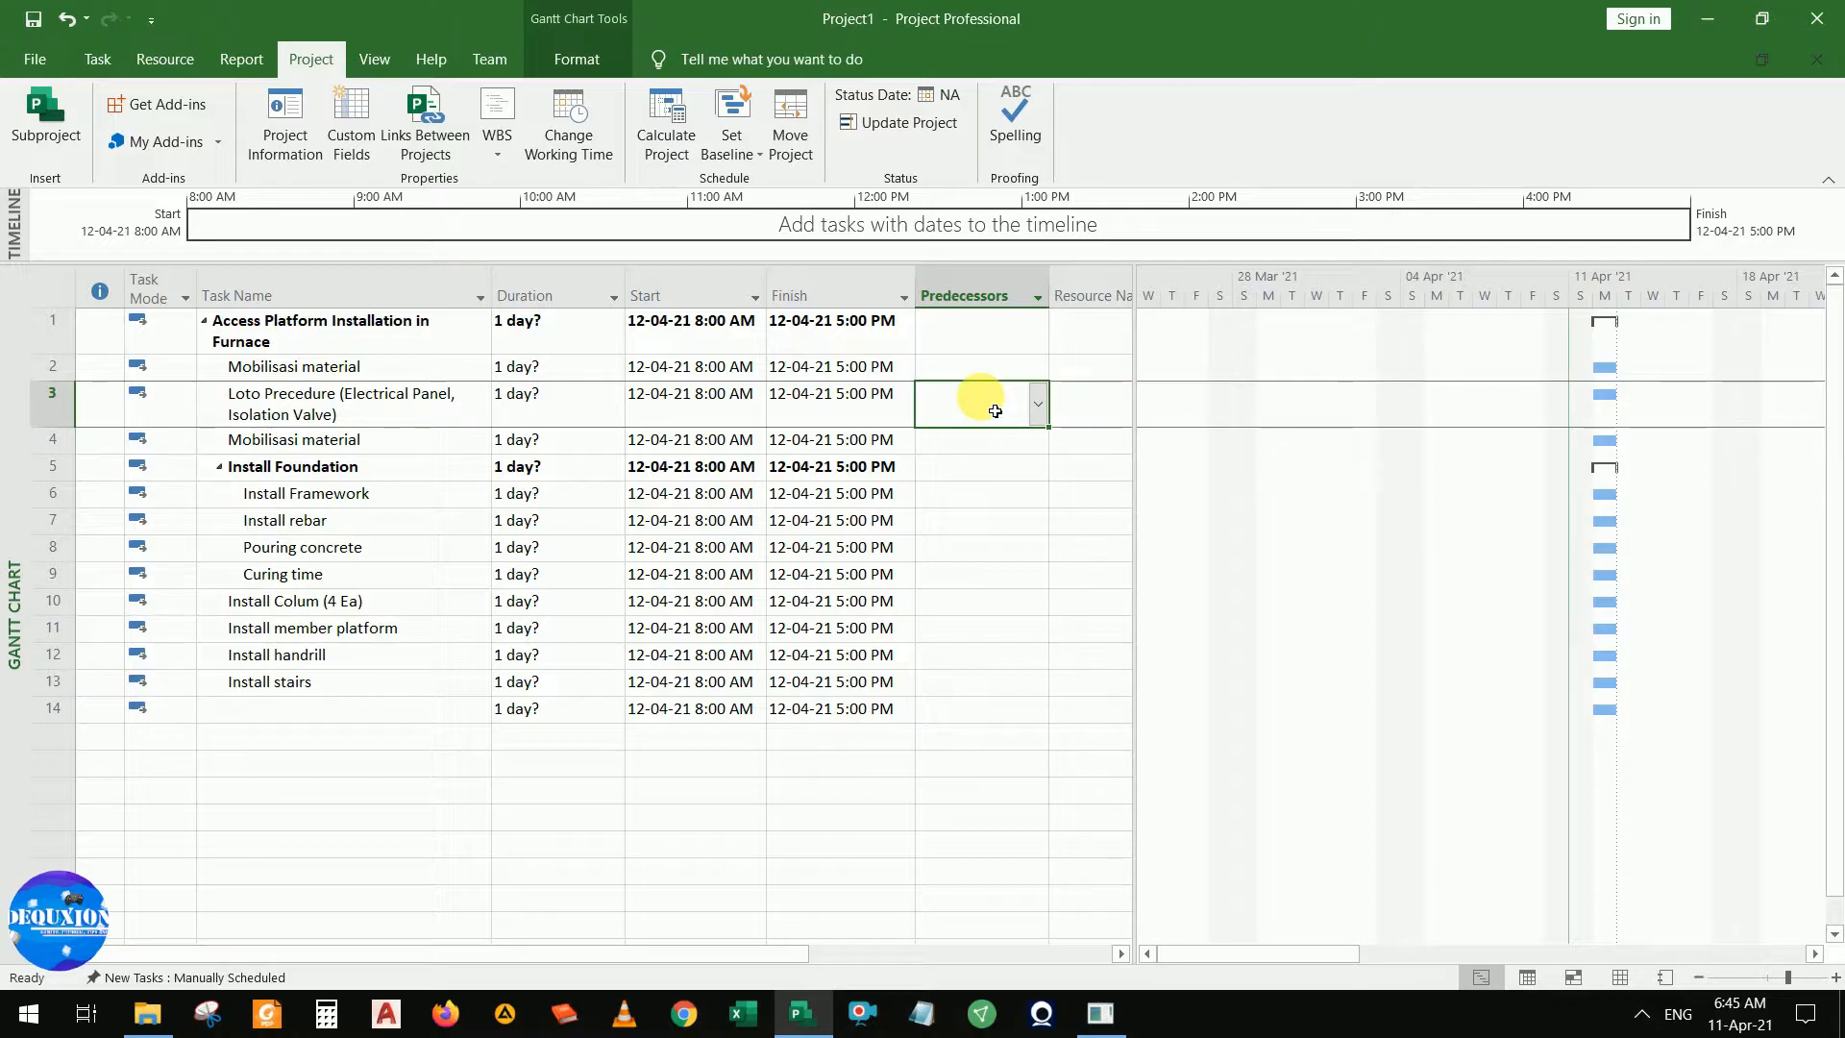
Set the duration of the first Mobilisasi material task to 3 hrs and of the Loto Precedure task to 4 hrs
key(Left)
key(Left)
key(Left)
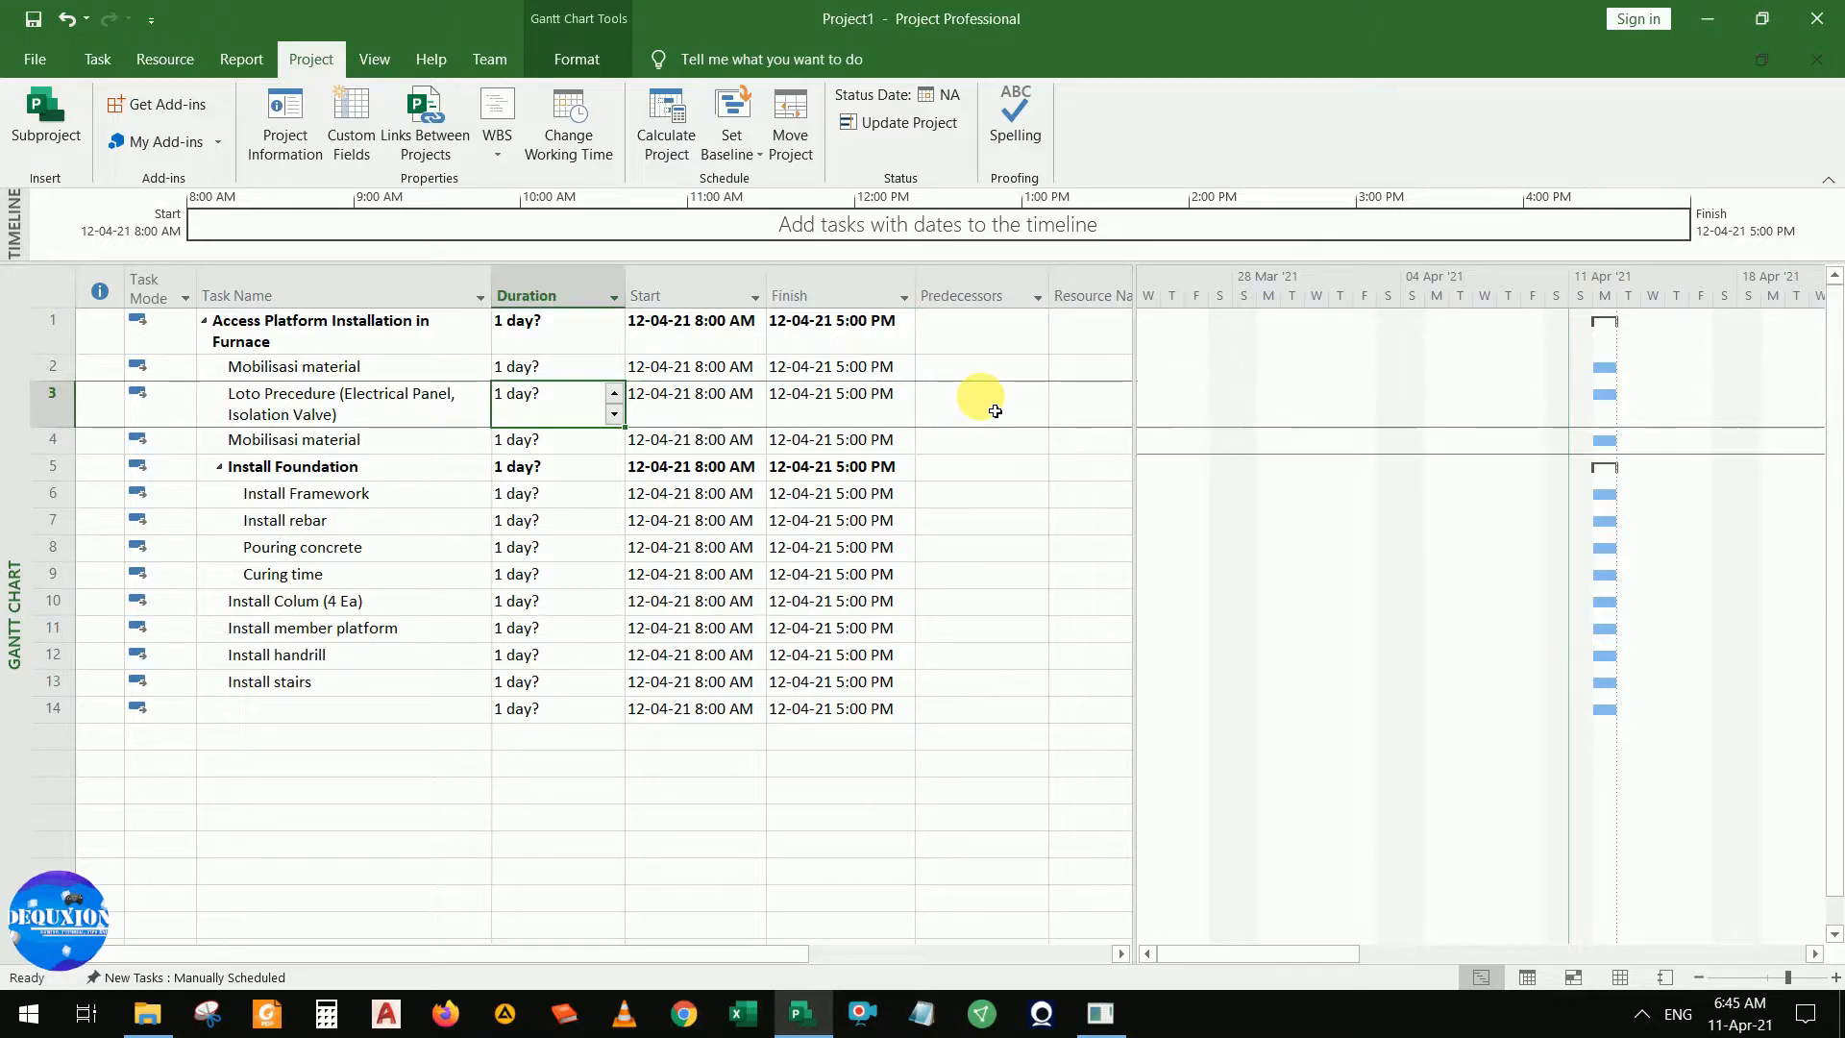
key(Down)
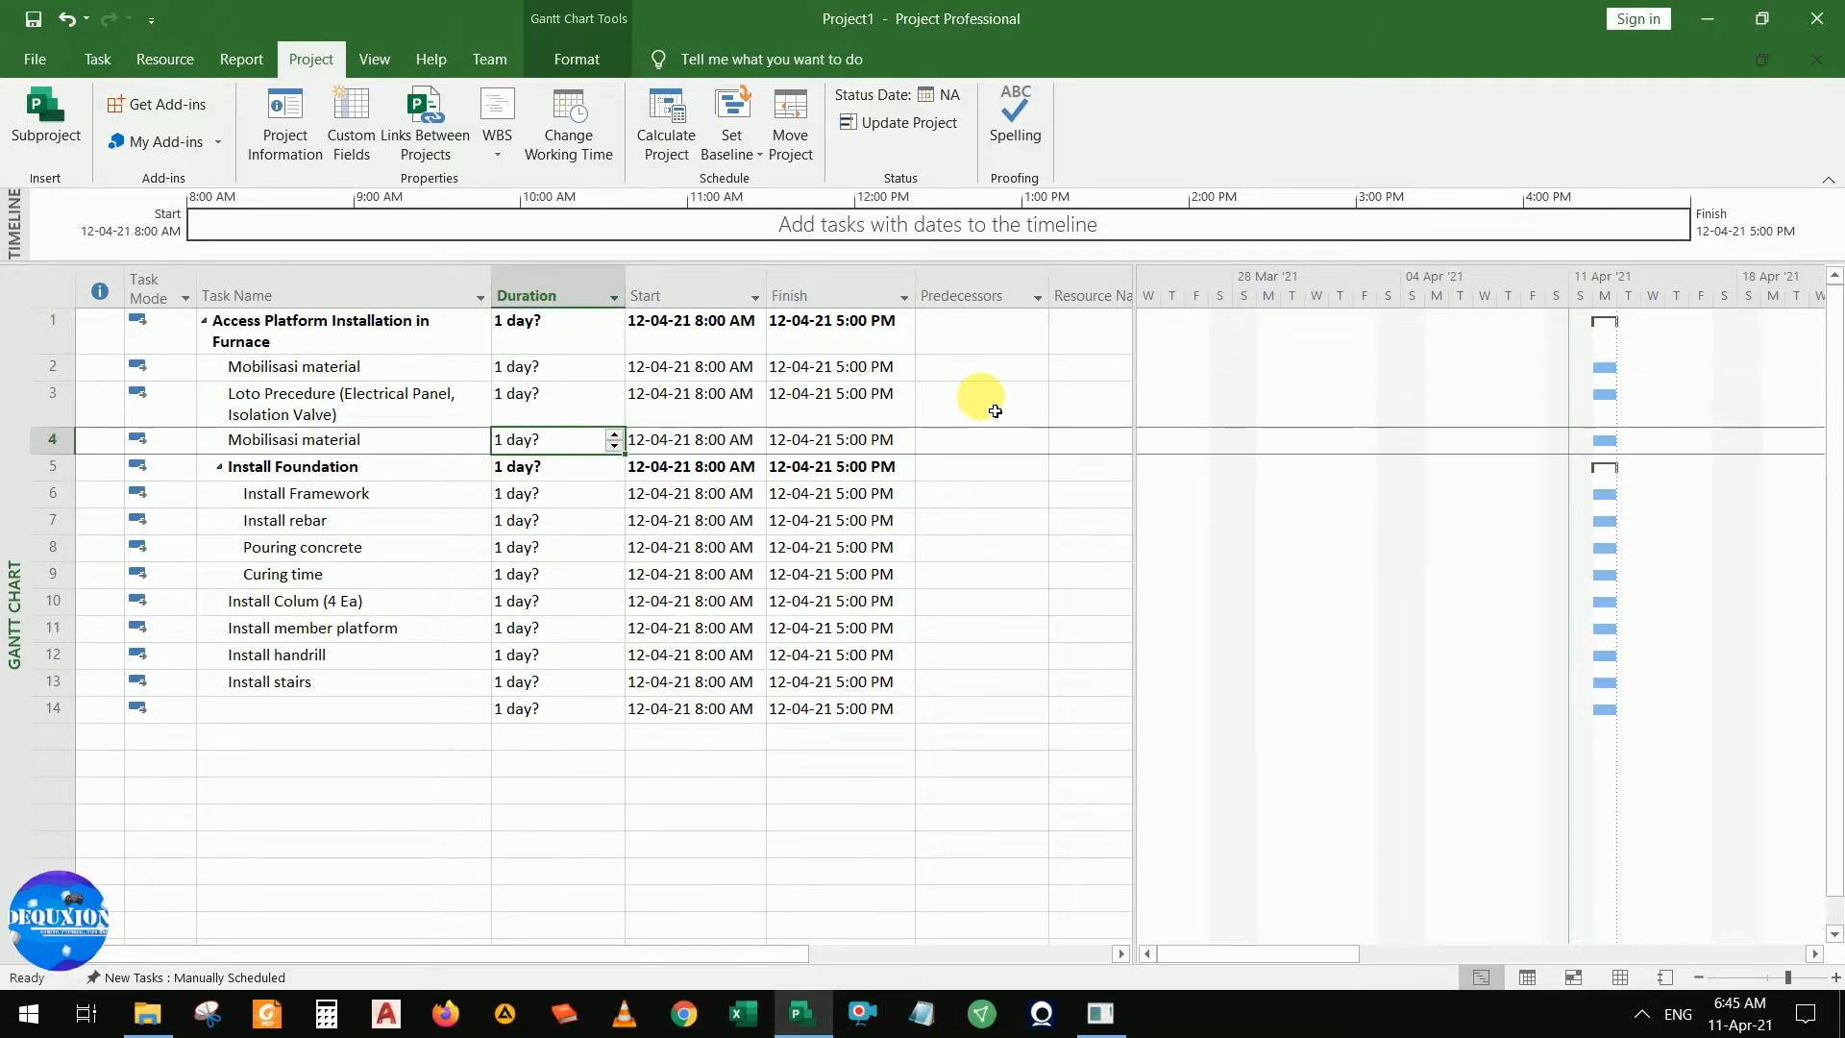
key(Up)
key(Up)
key(Down)
key(Down)
key(Down)
key(Up)
key(Up)
key(Up)
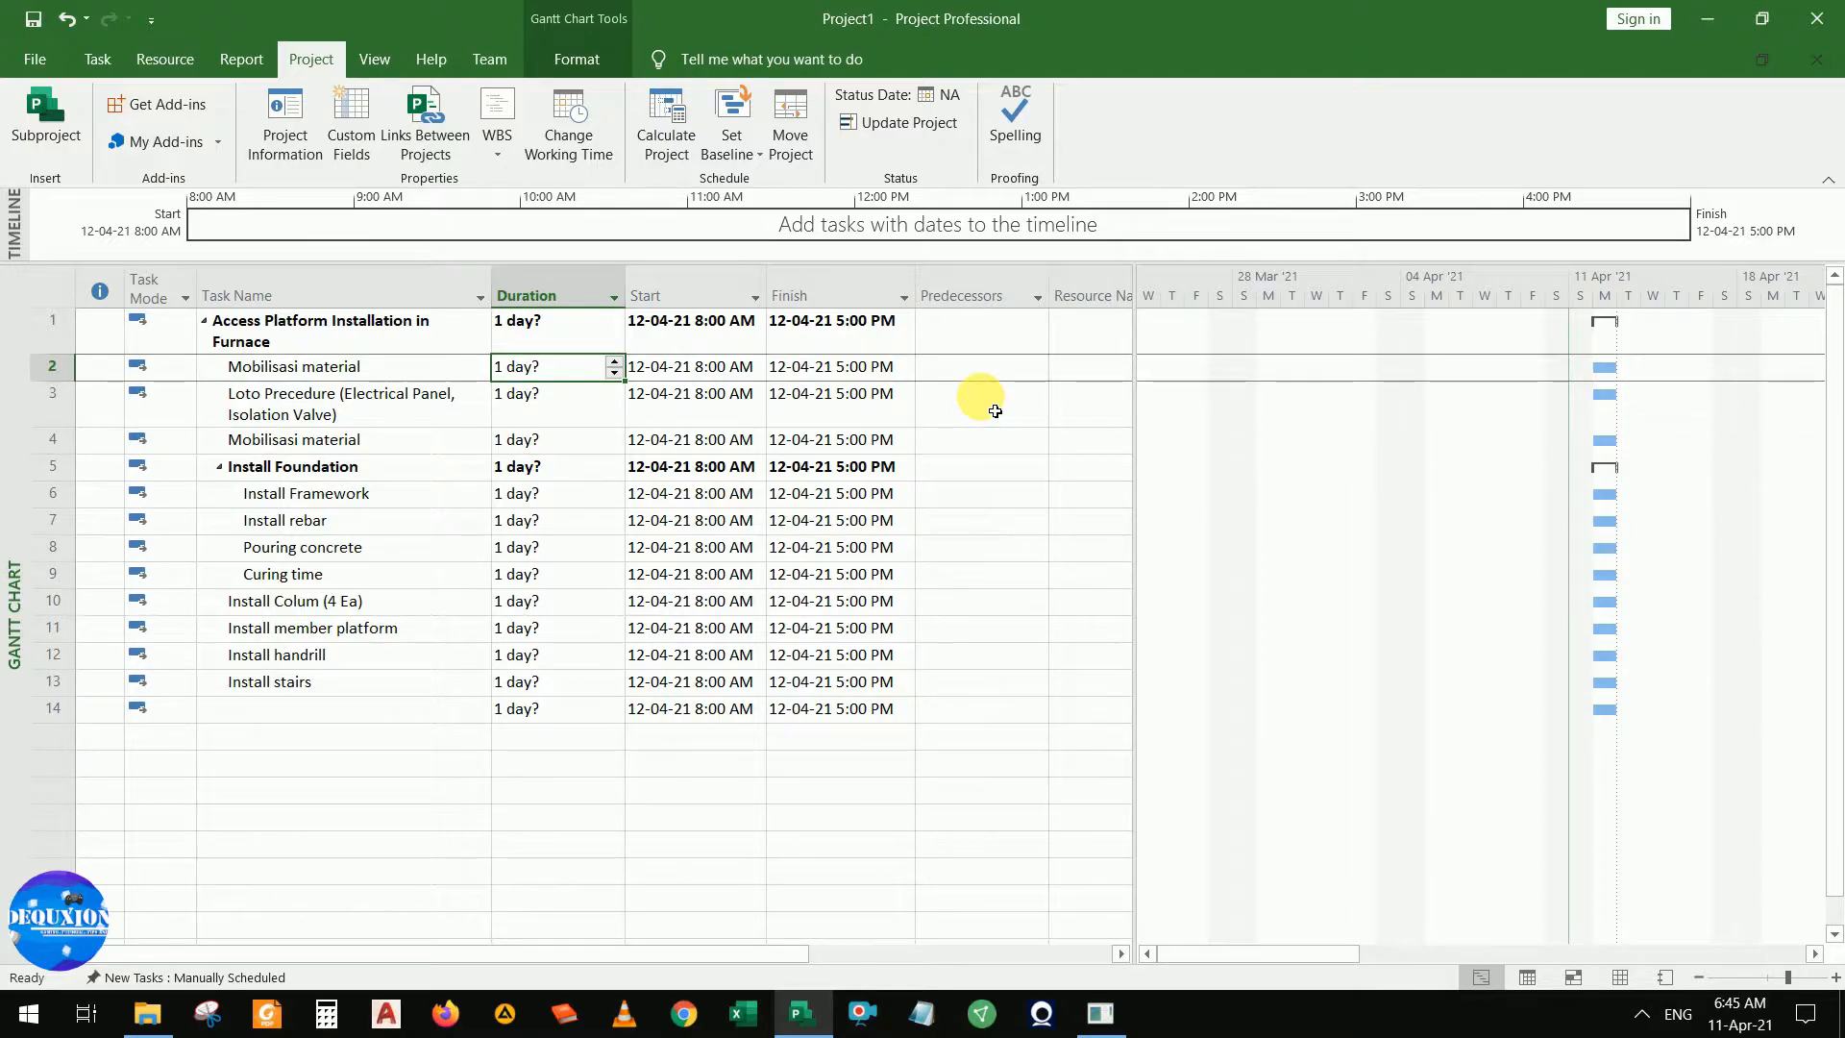
text(1 day)
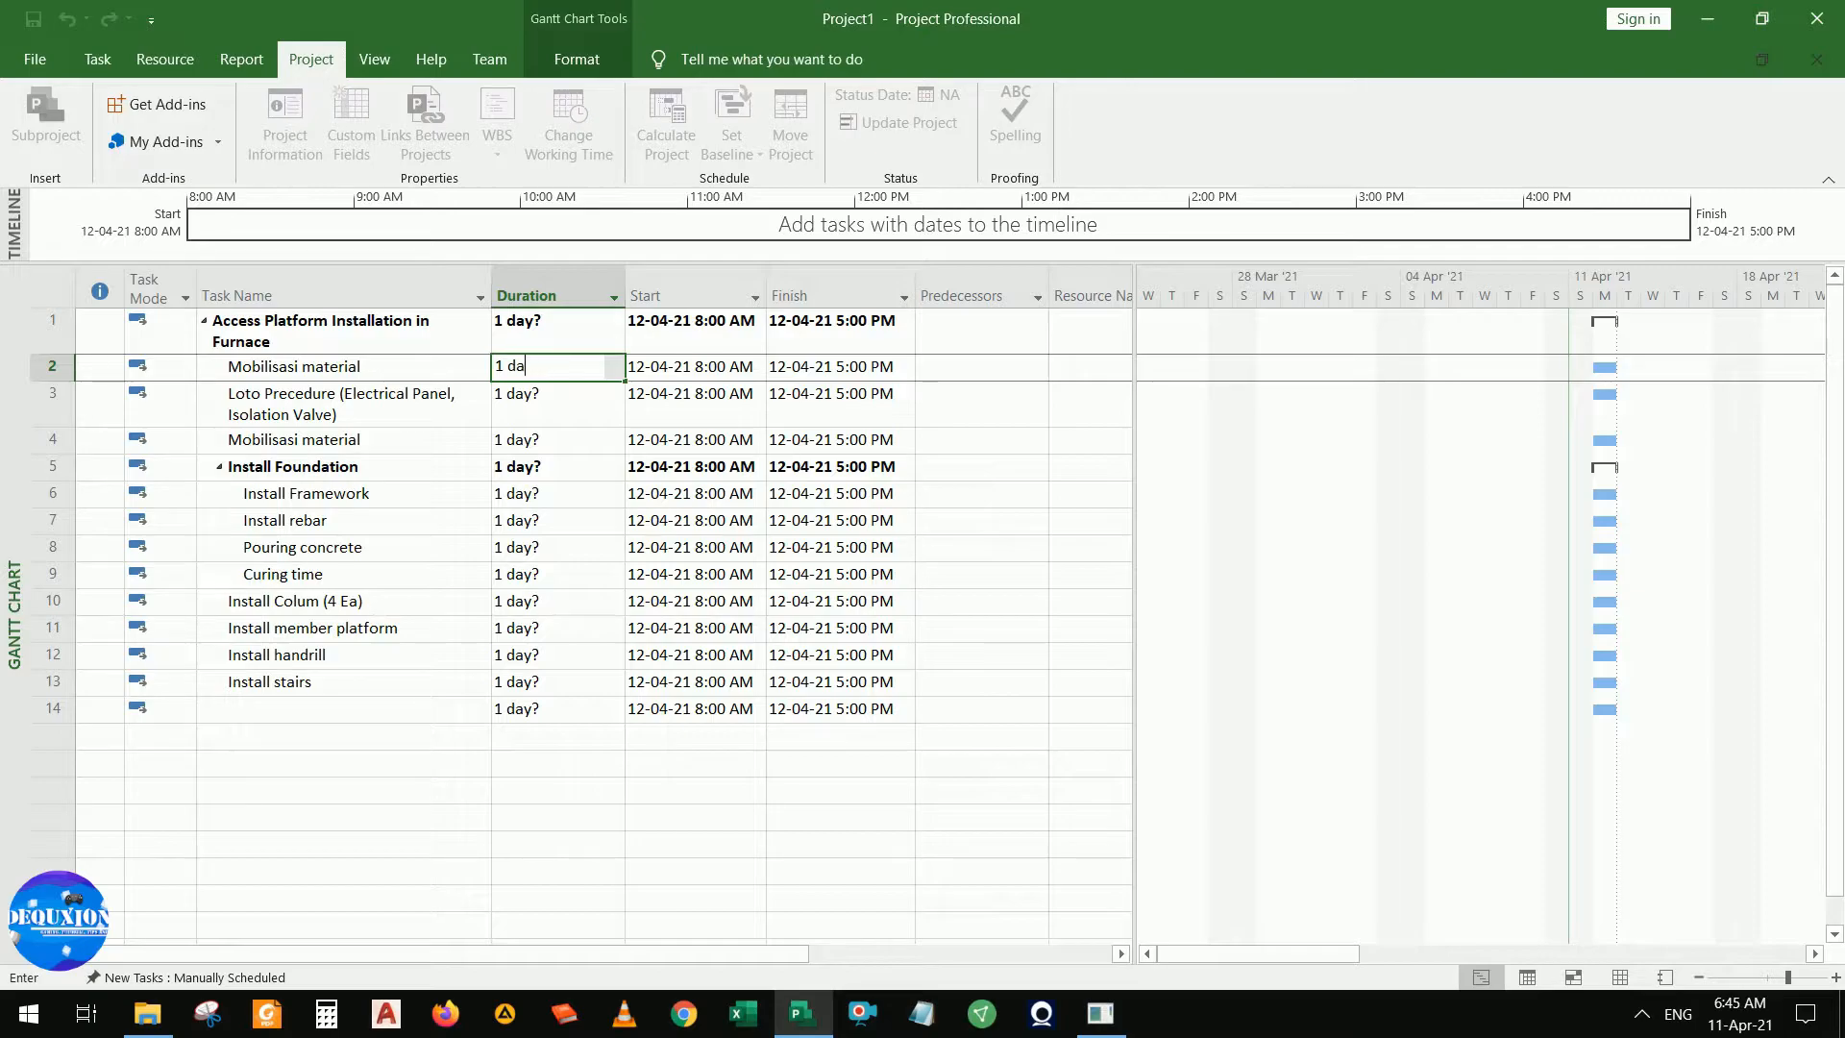
key(BackSpace)
text(3 hr)
key(Return)
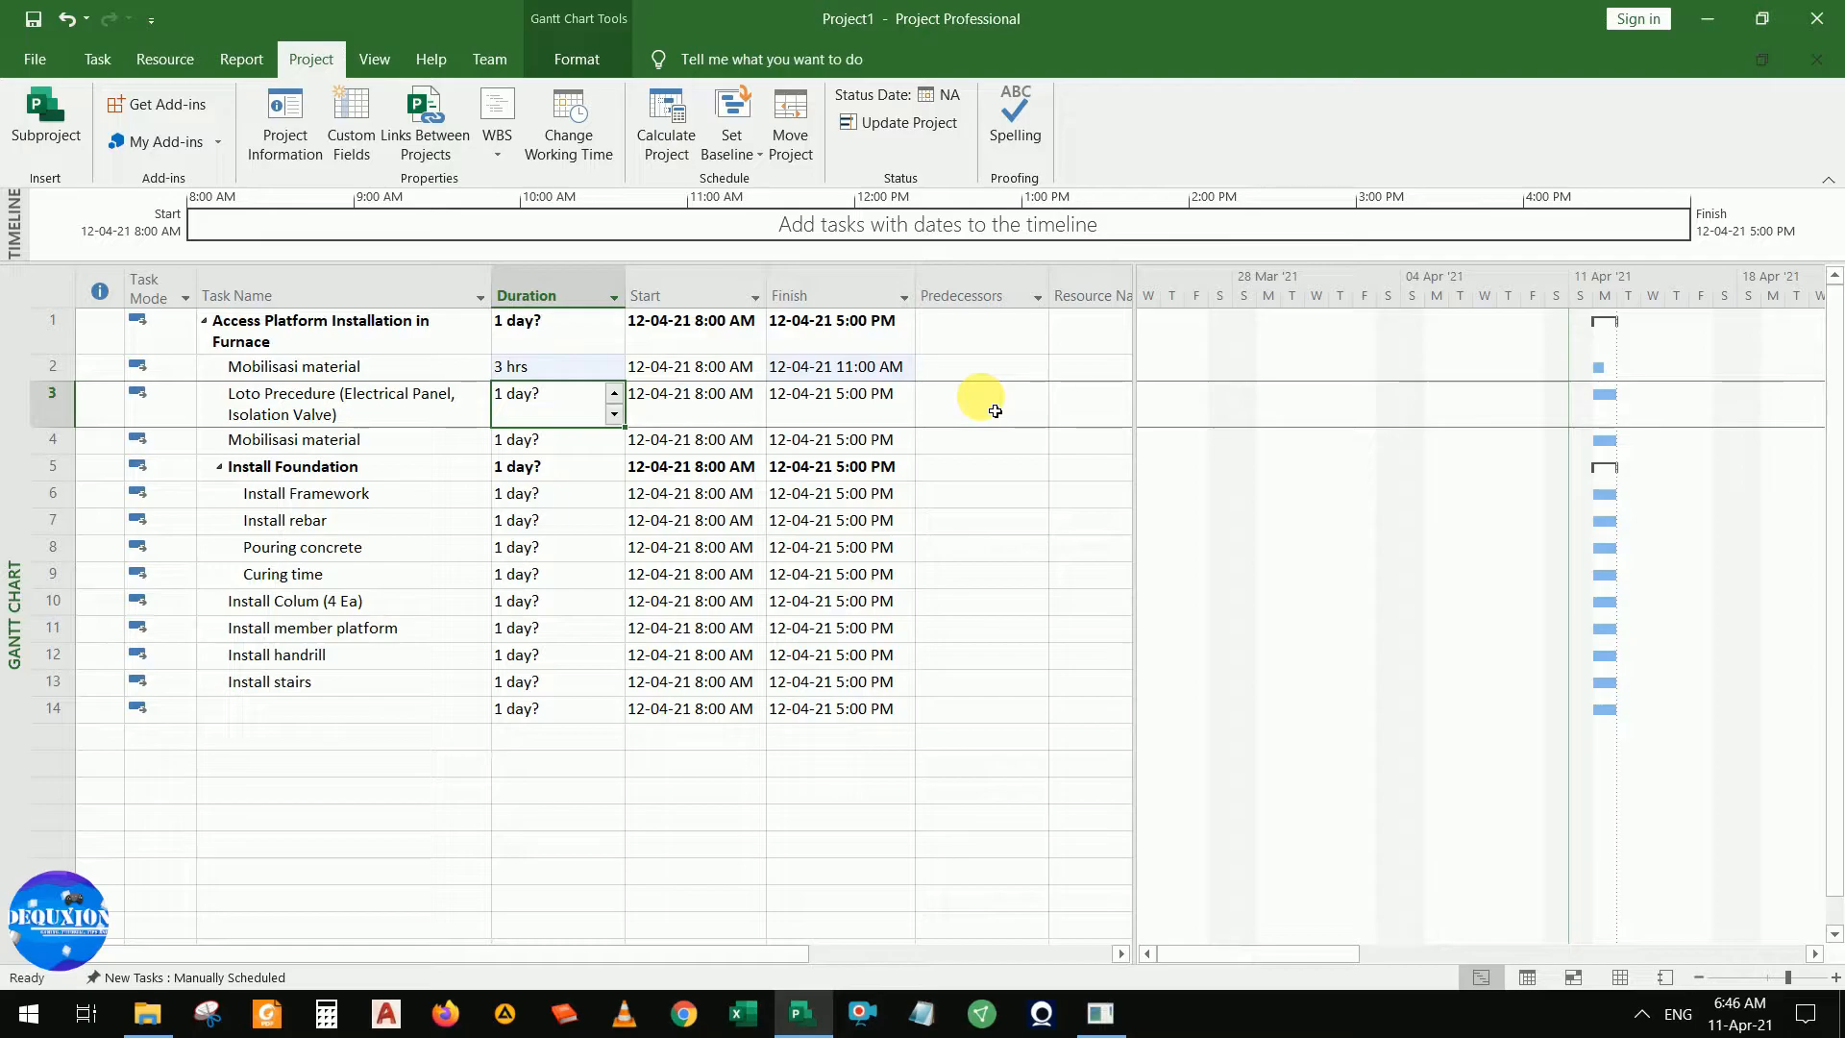
text(4 hrs)
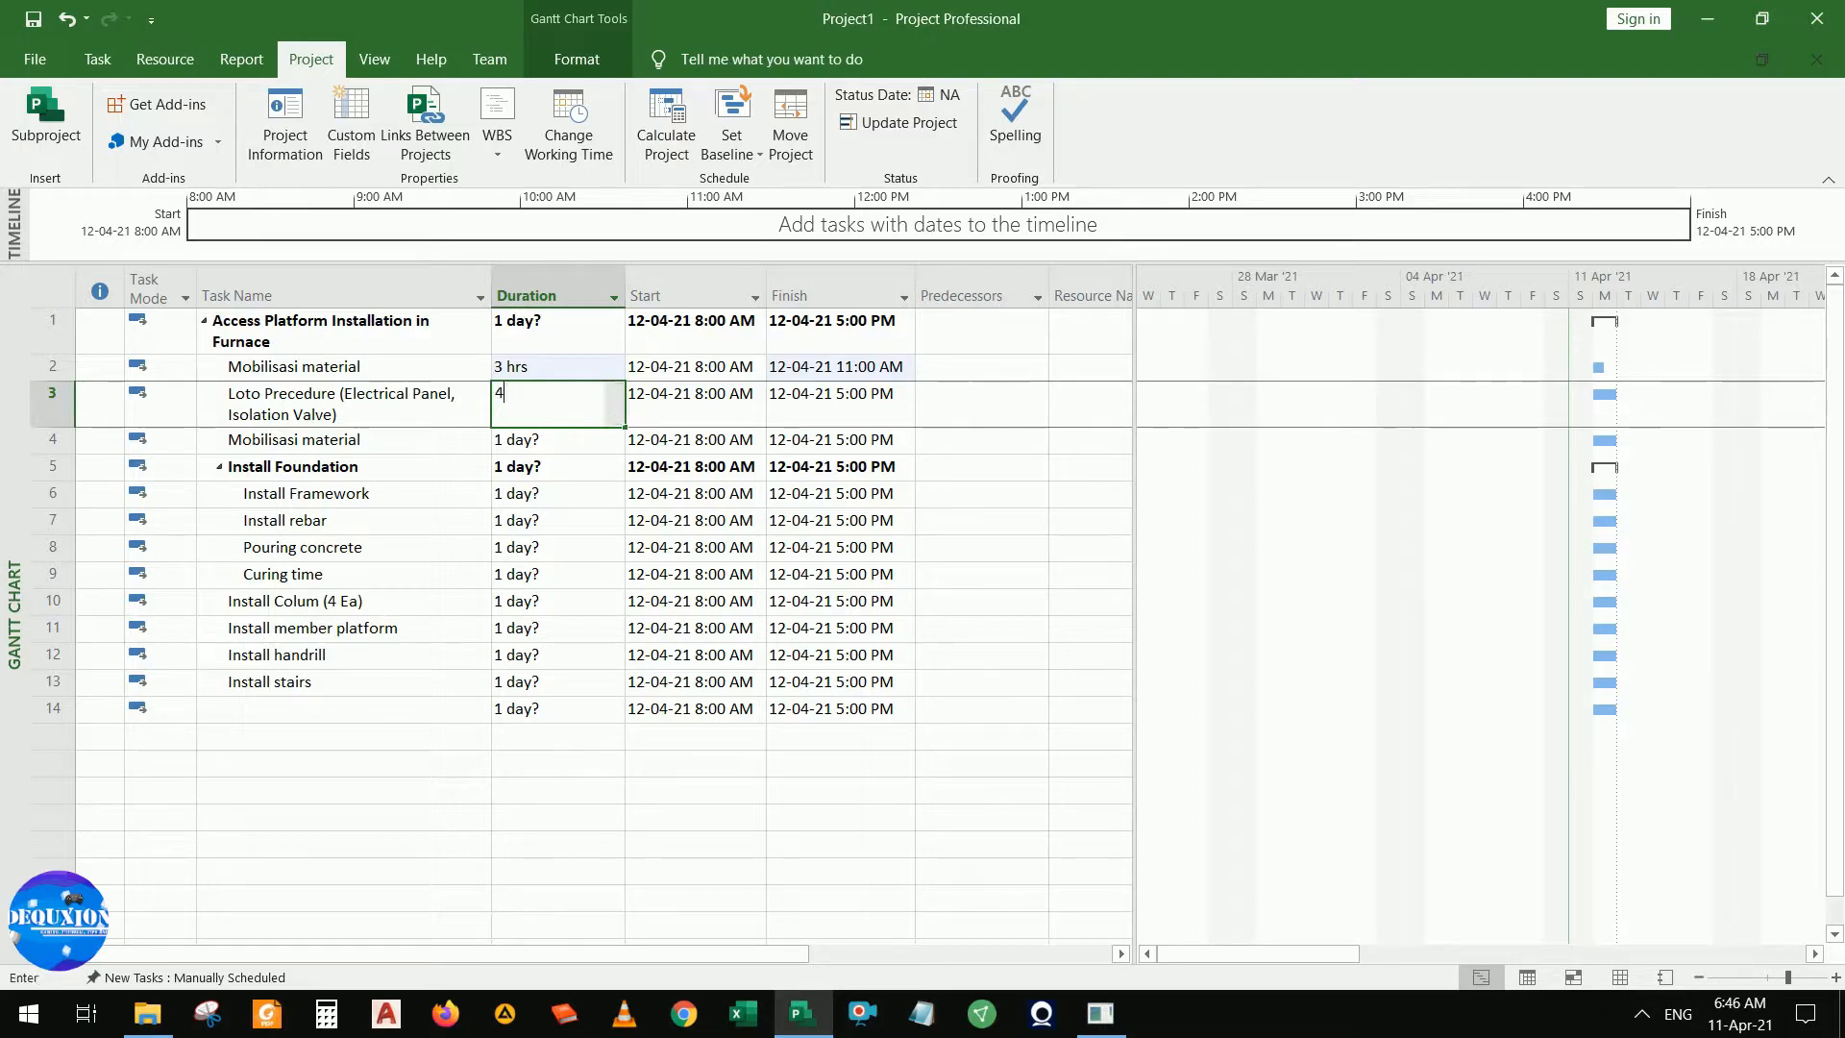
key(Return)
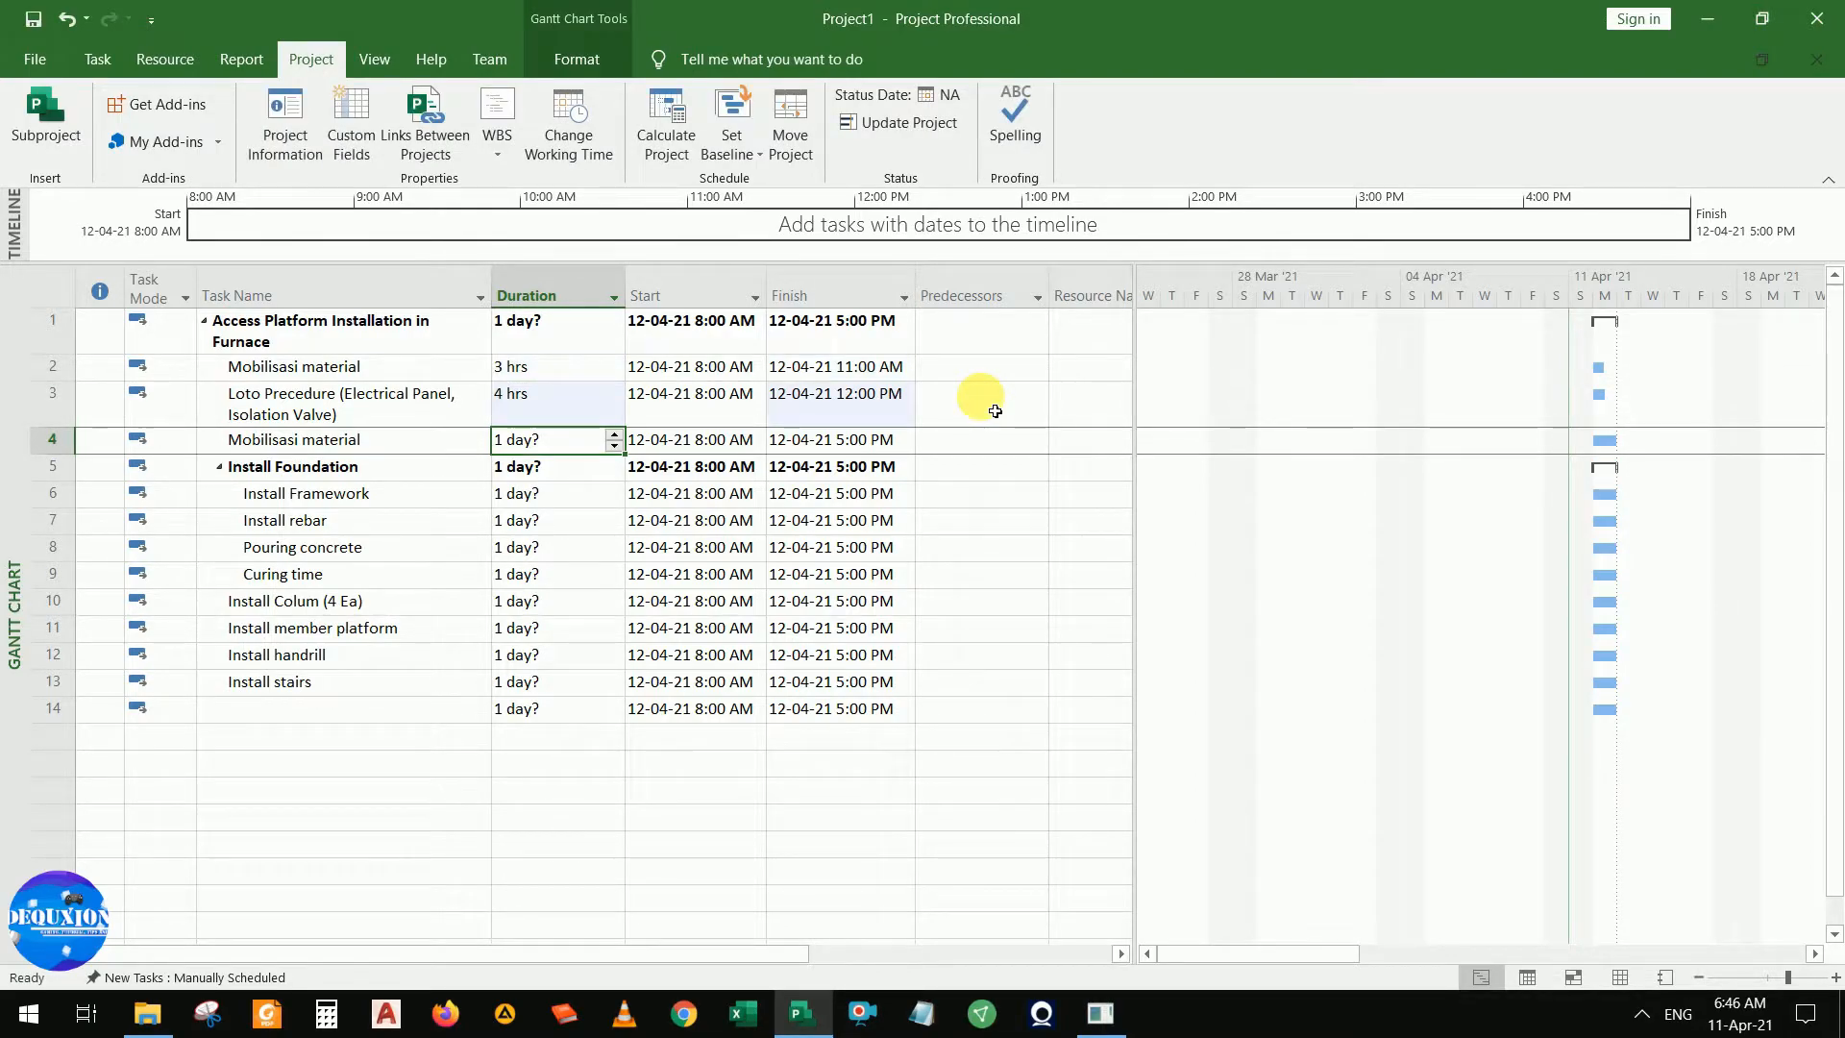
Delete the duplicate Mobilisasi material task directly above Install Foundation
right_click(52, 439)
click(130, 629)
click(352, 493)
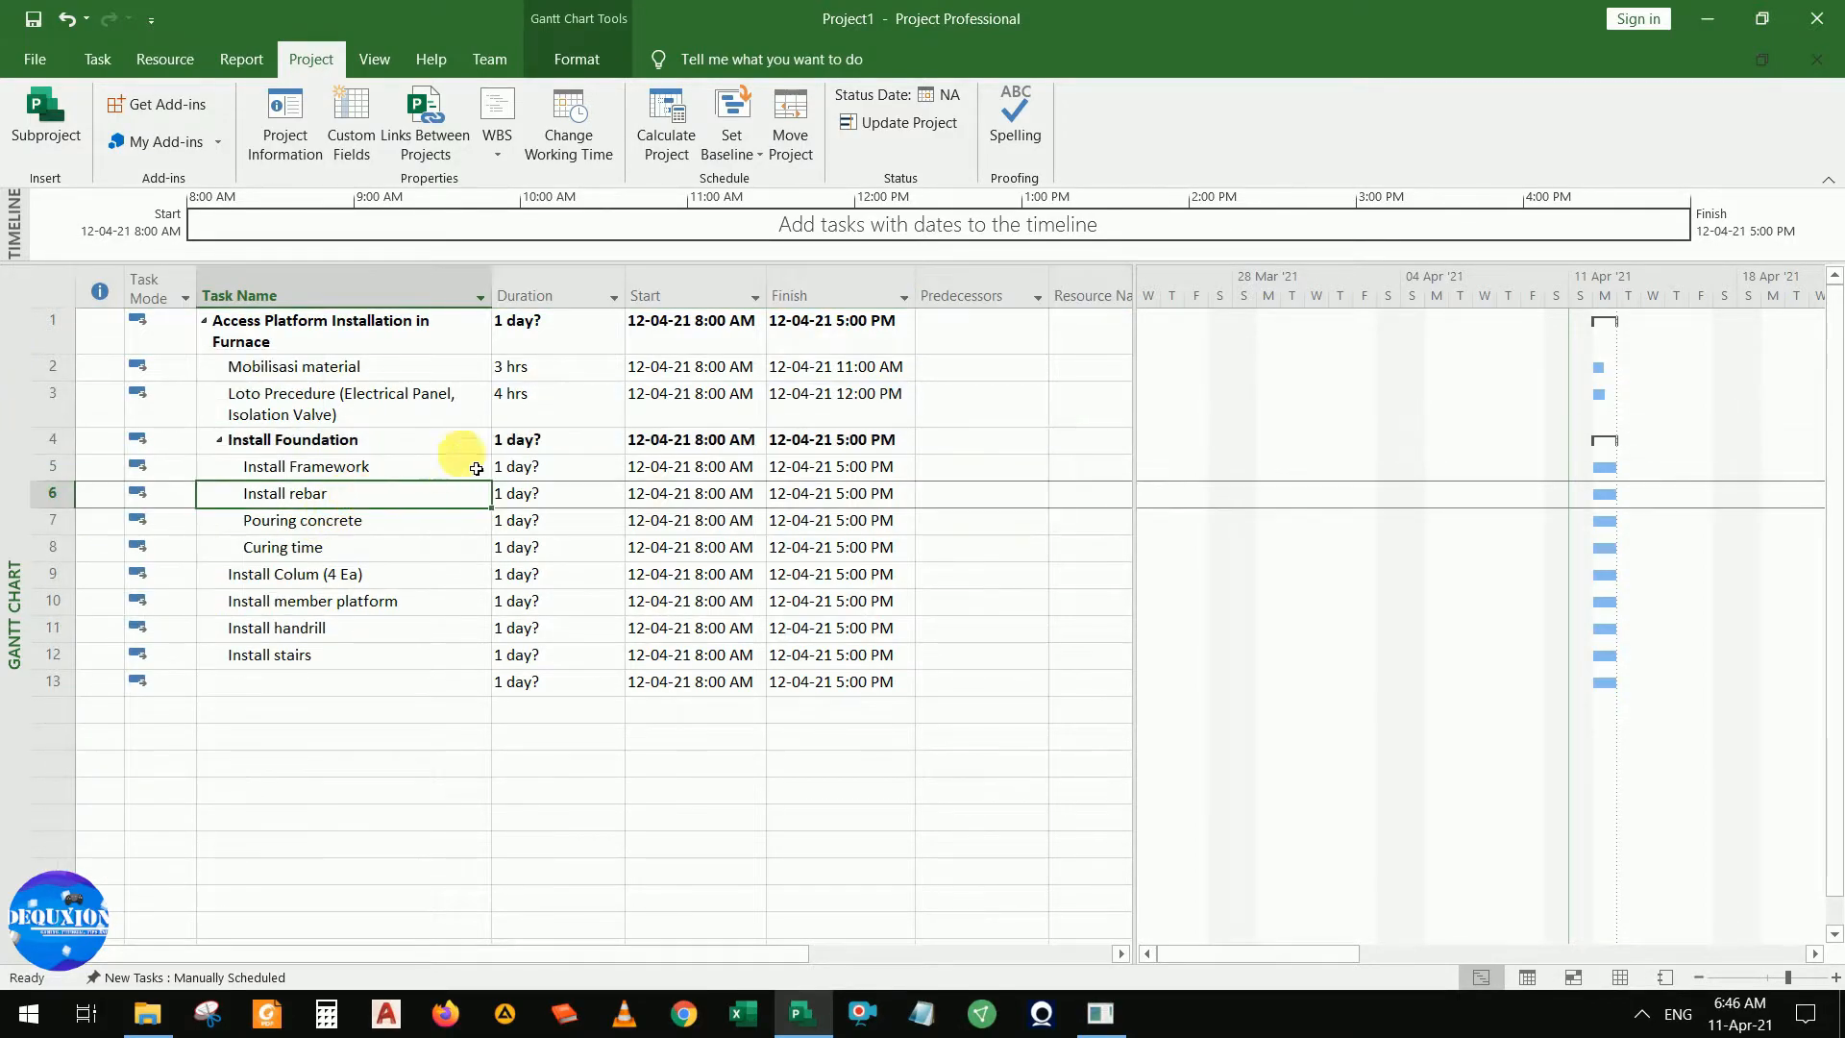
Set the durations of the Install Framework and Install rebar tasks to 1 day each
click(526, 467)
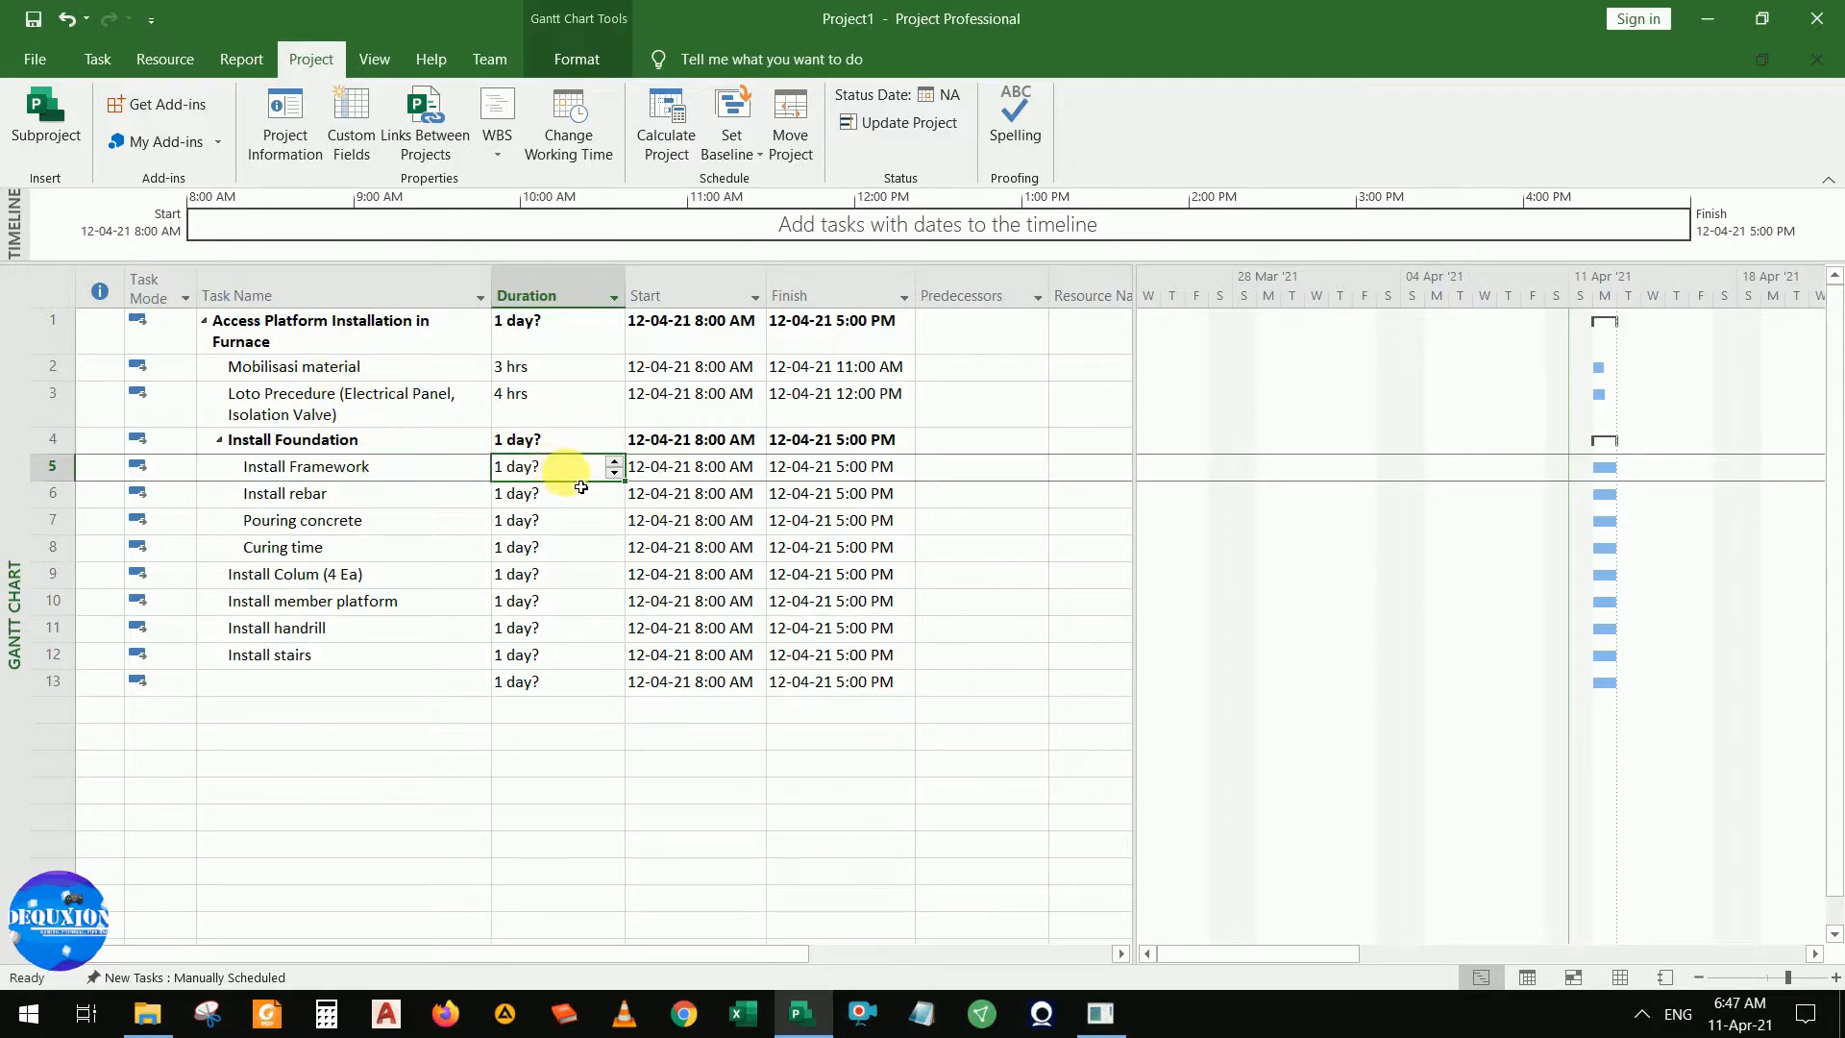
text(1 day)
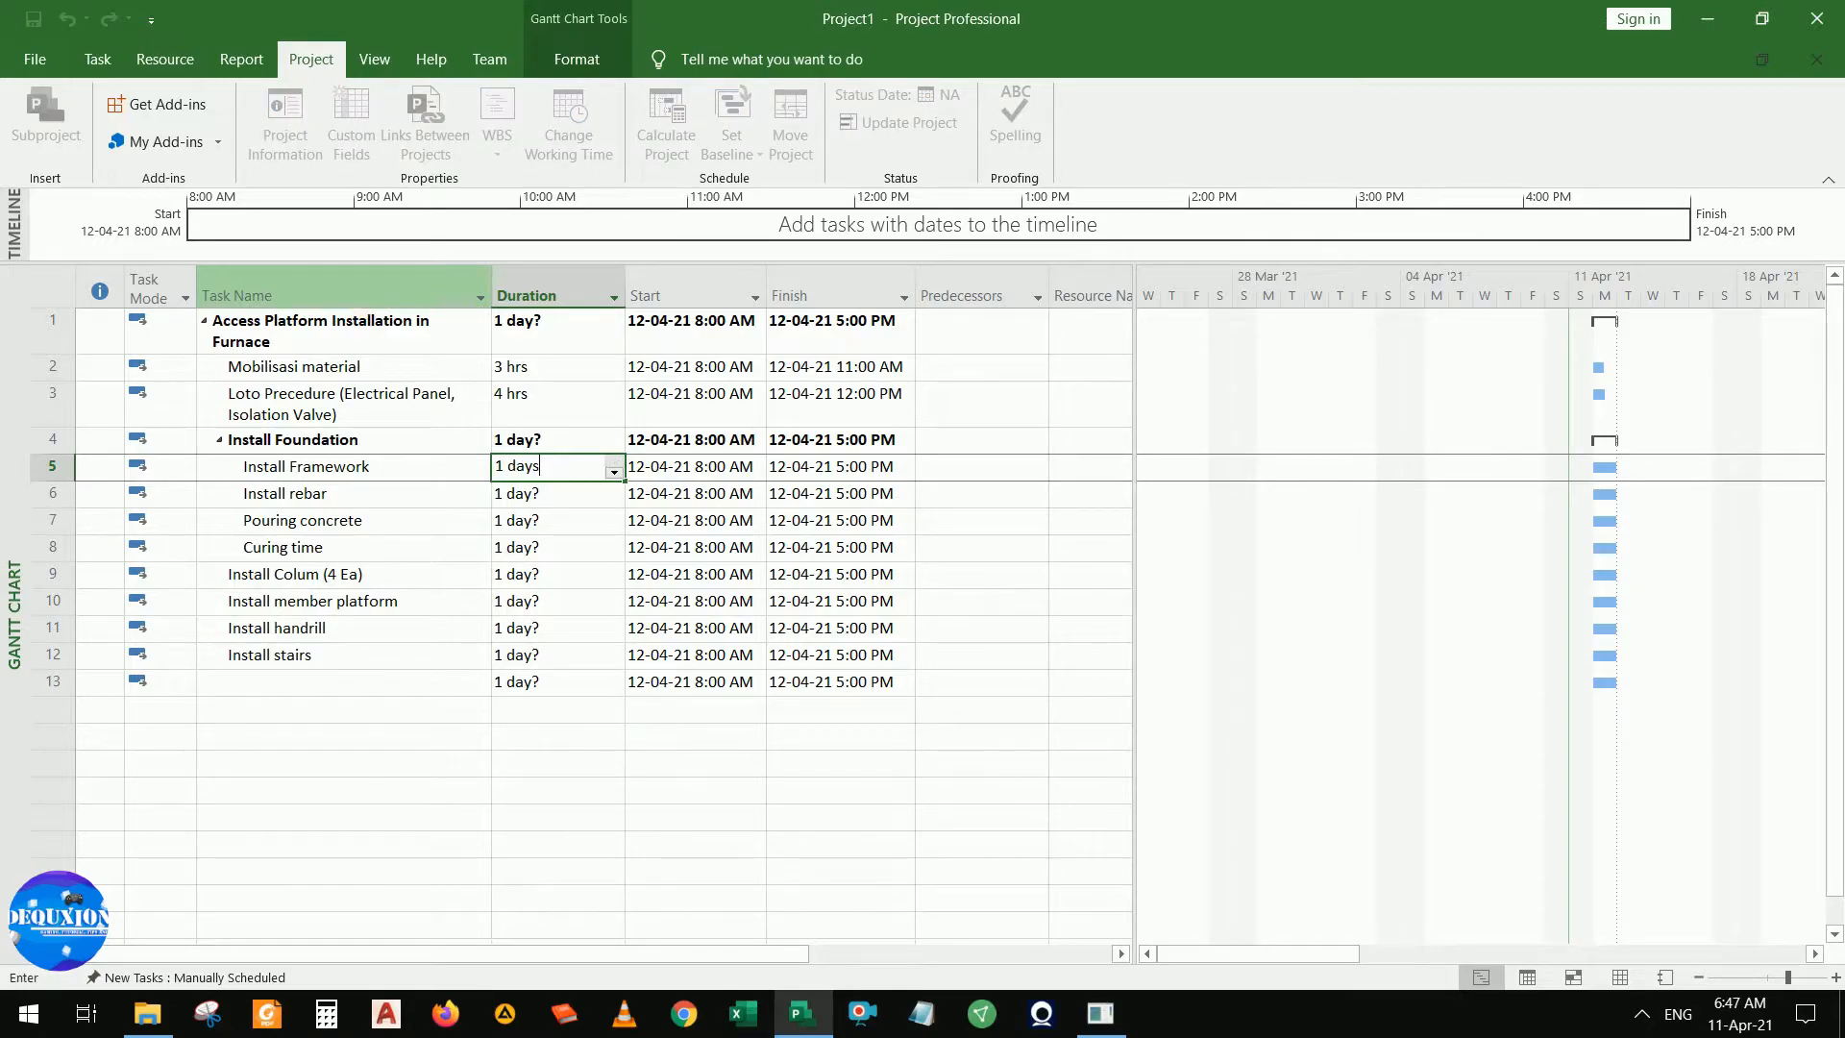
text(s)
key(Return)
key(Down)
key(Up)
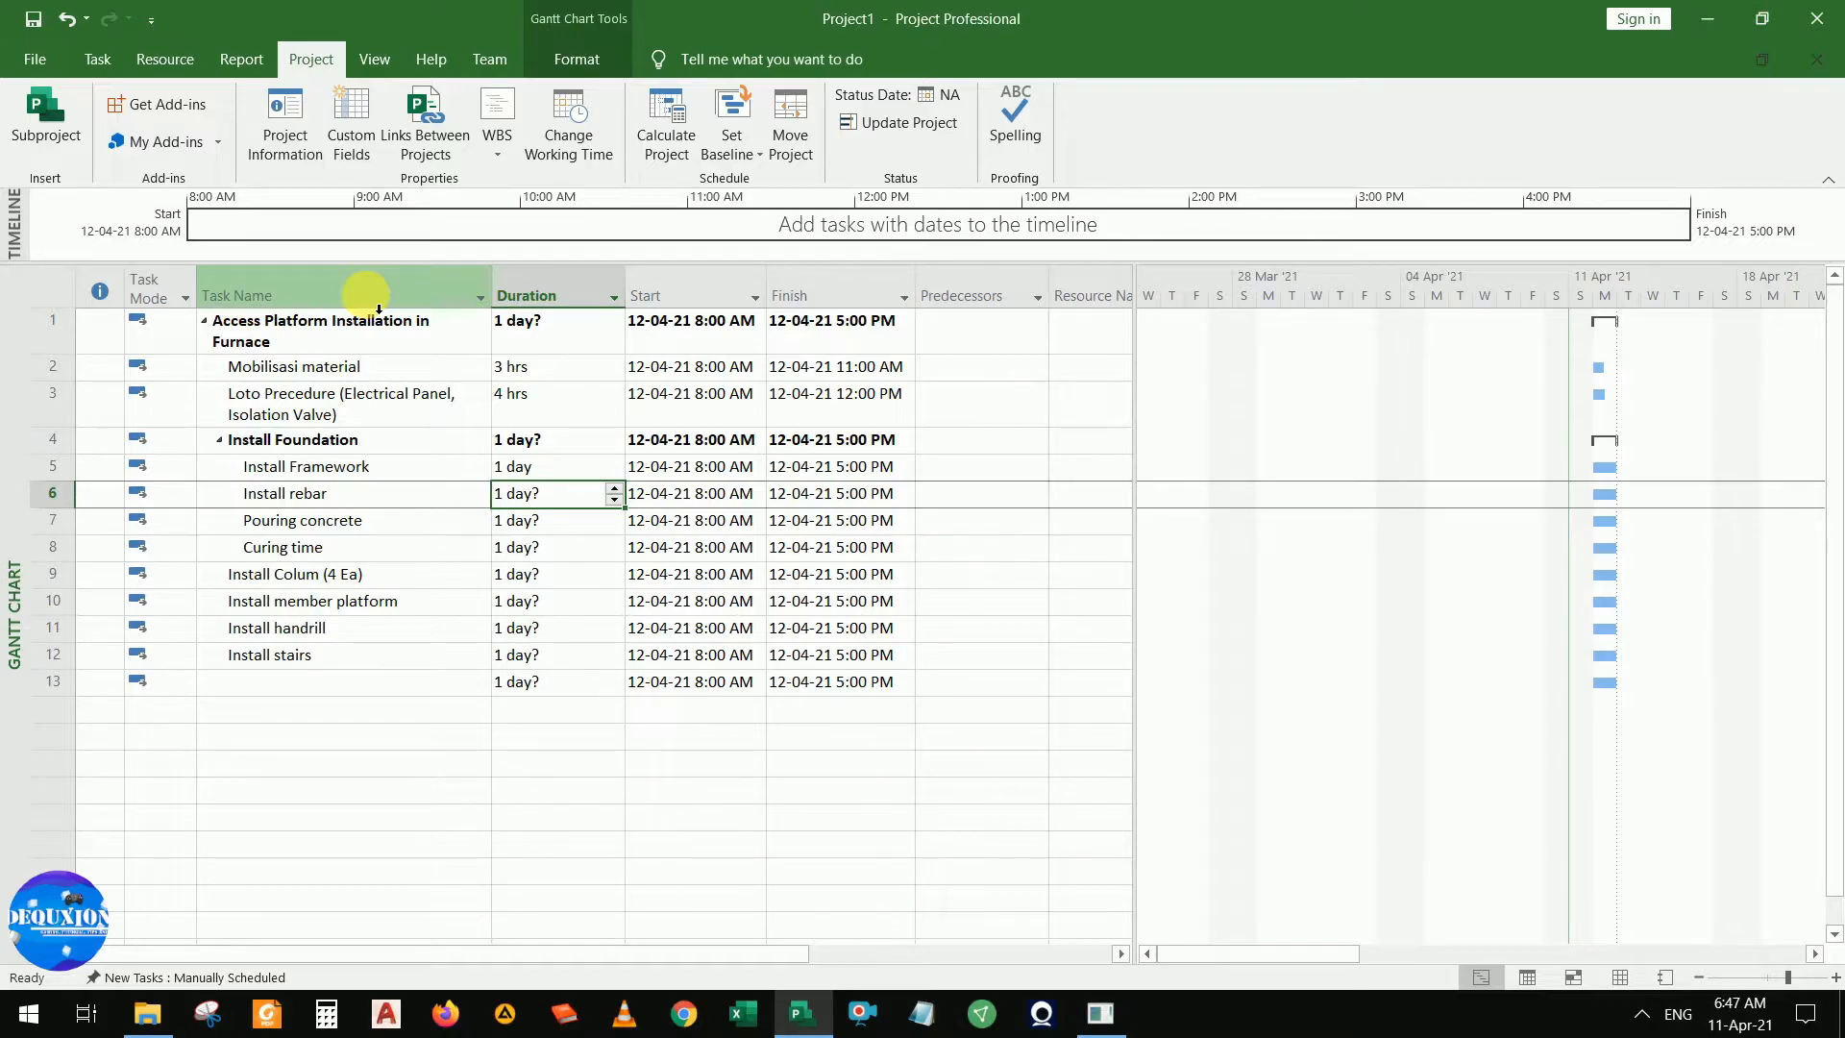
key(Up)
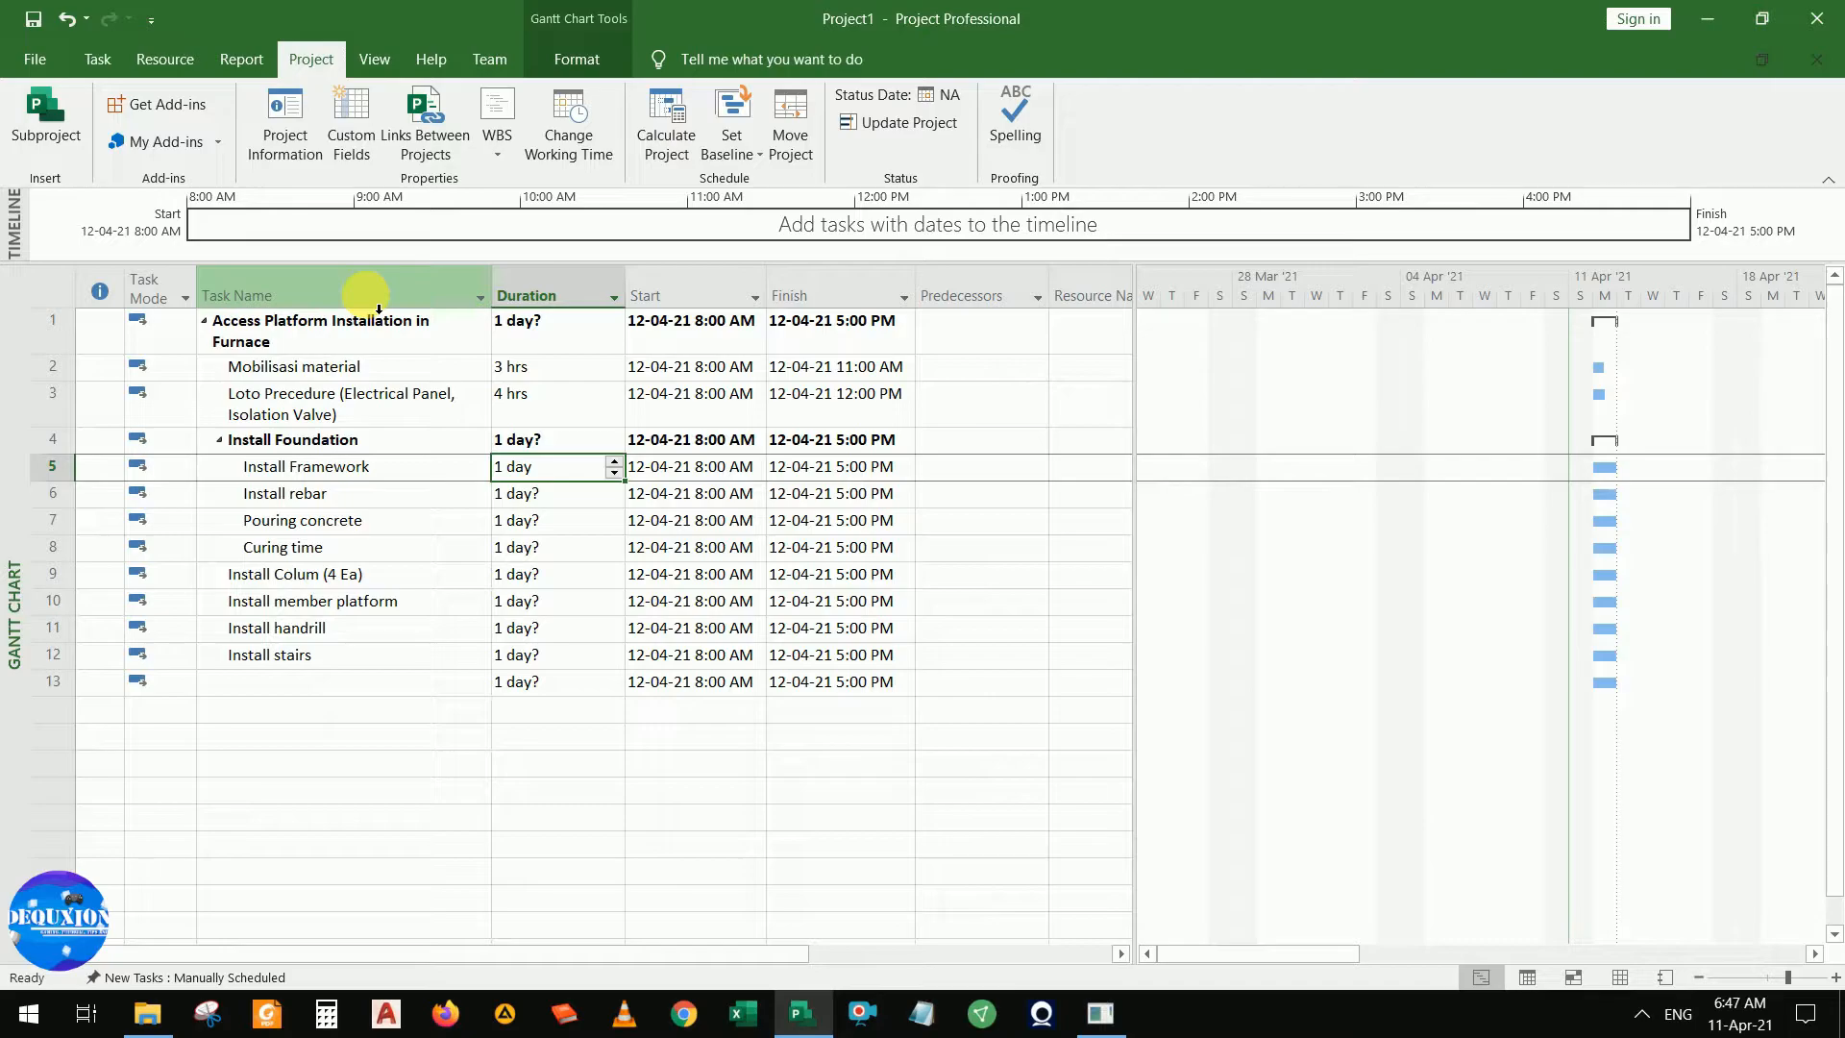
key(Down)
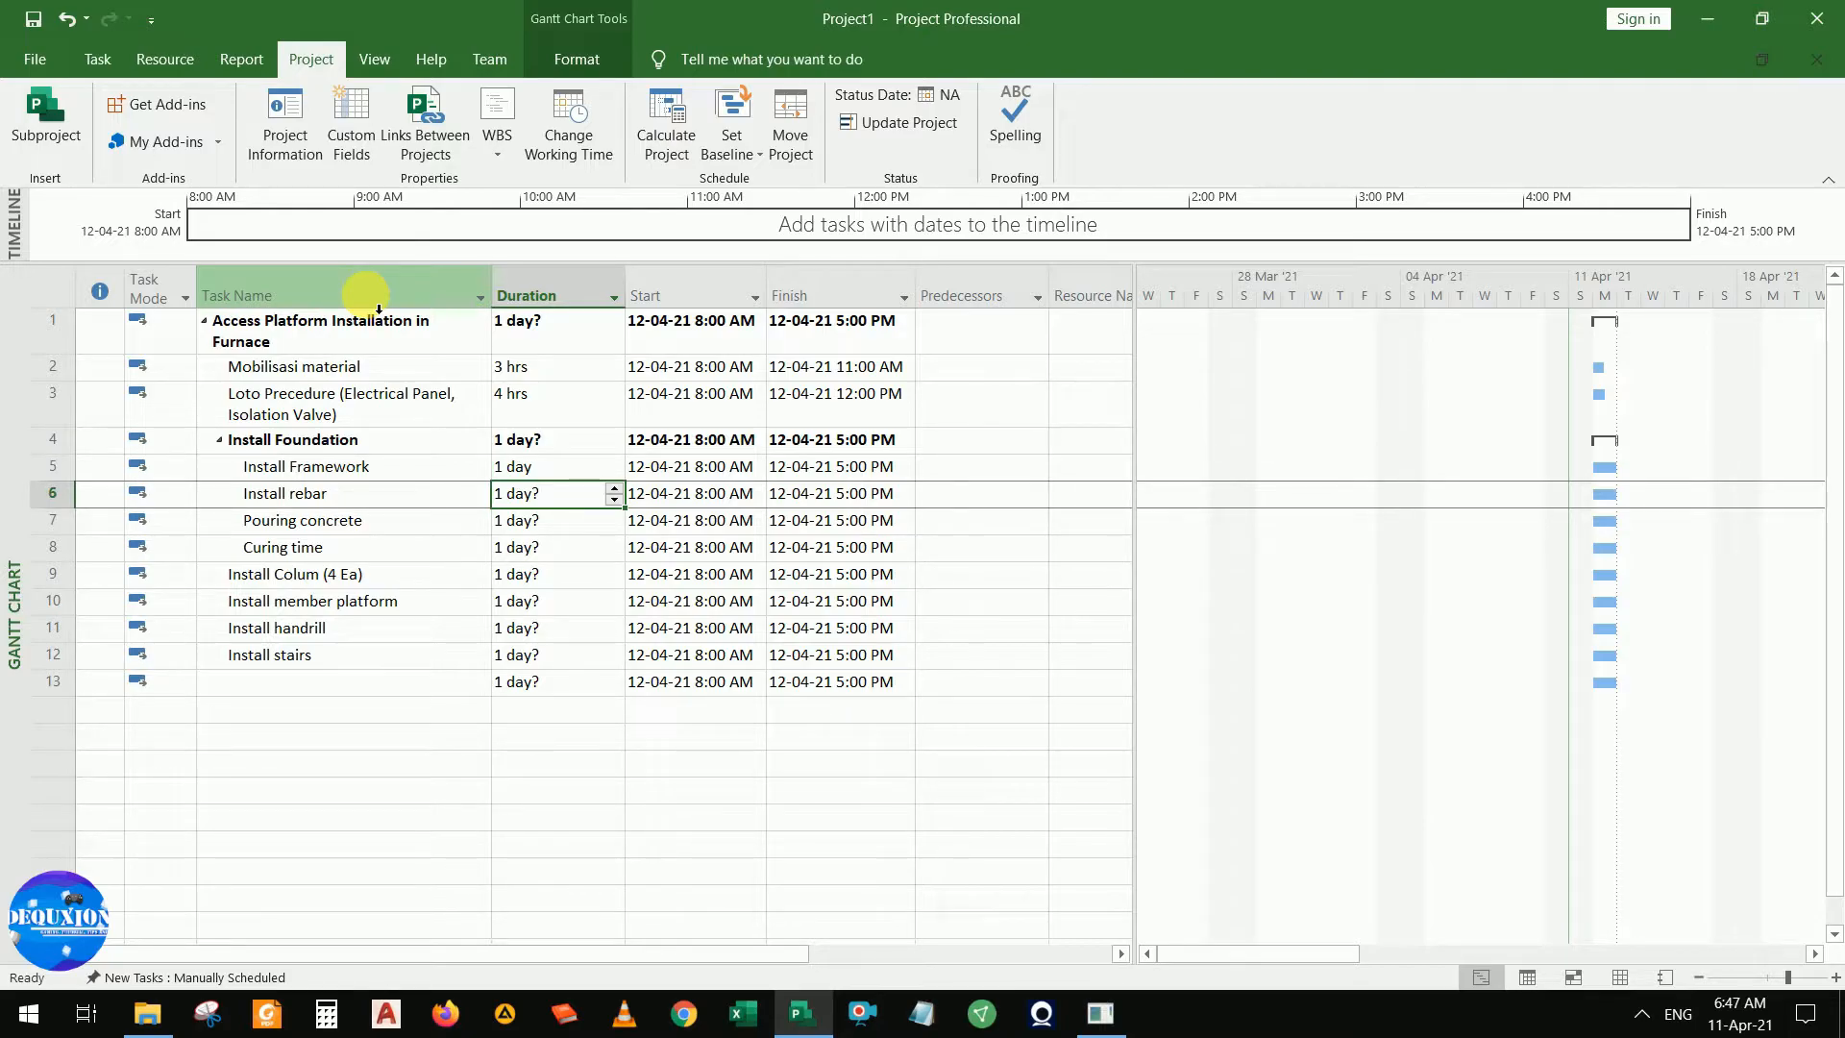
text(1 day)
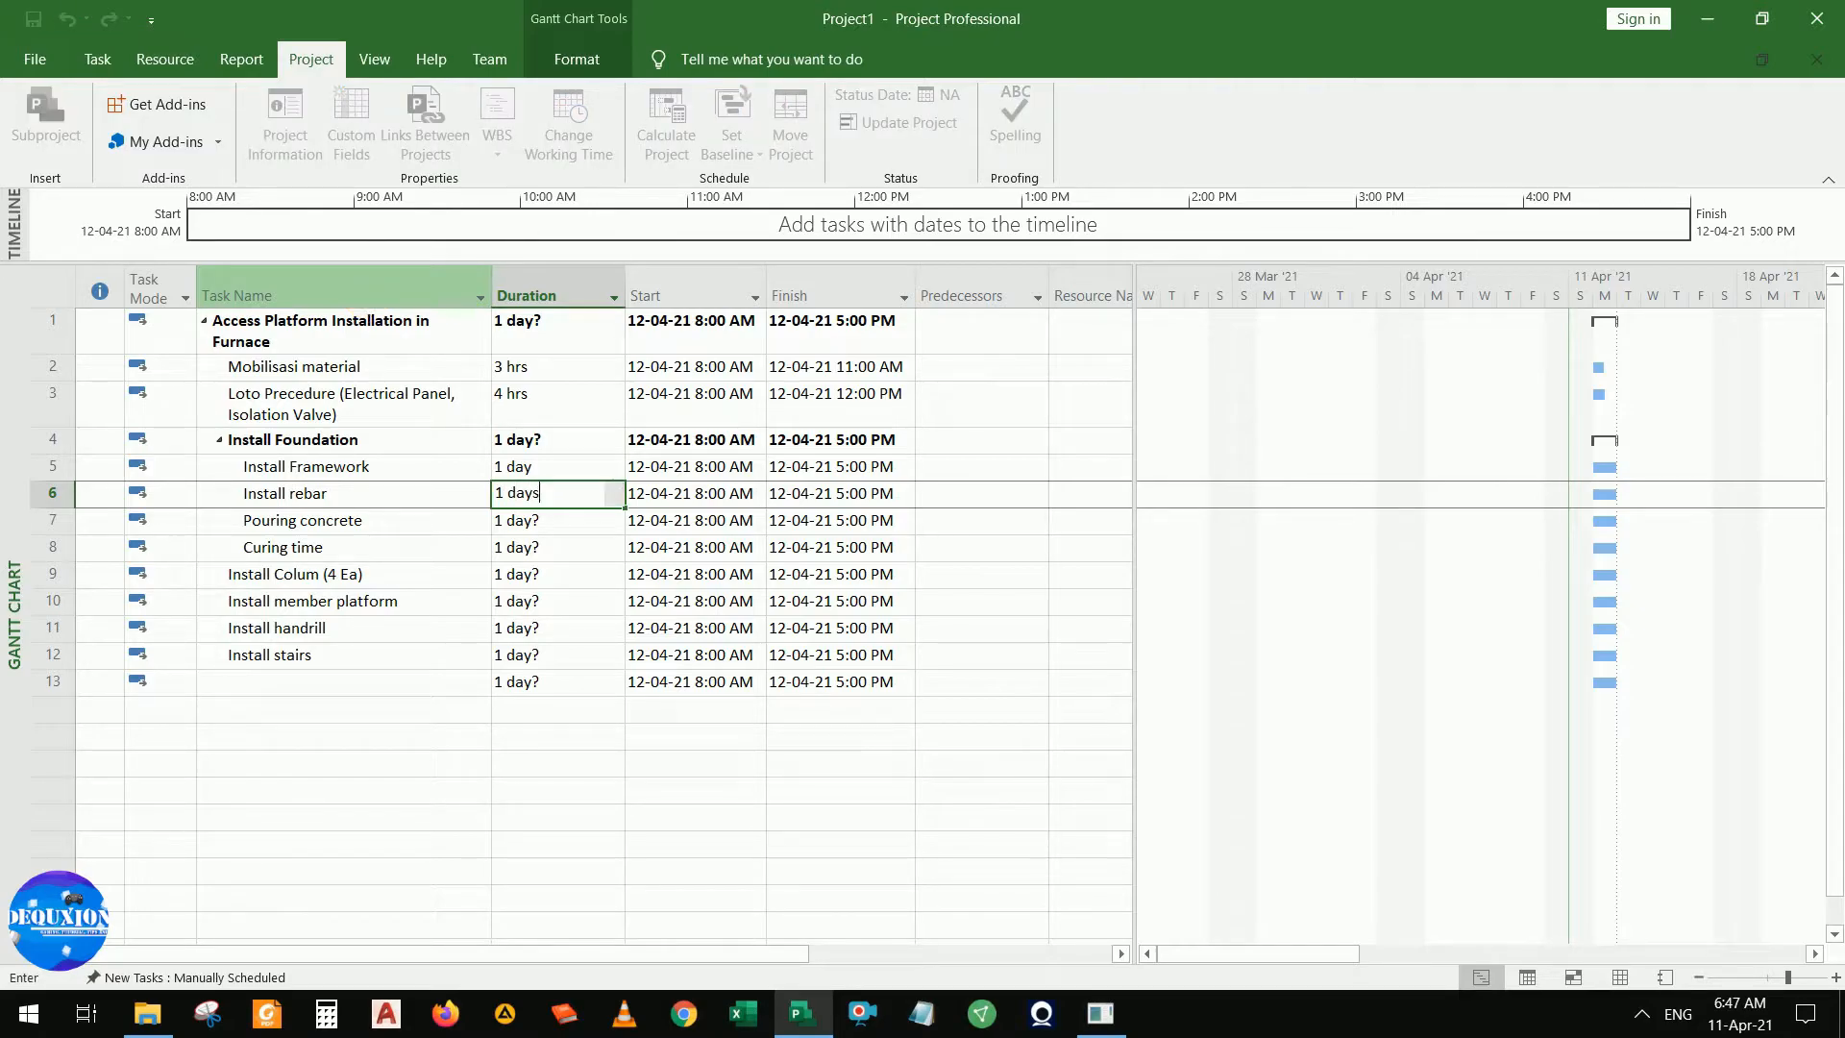
key(Return)
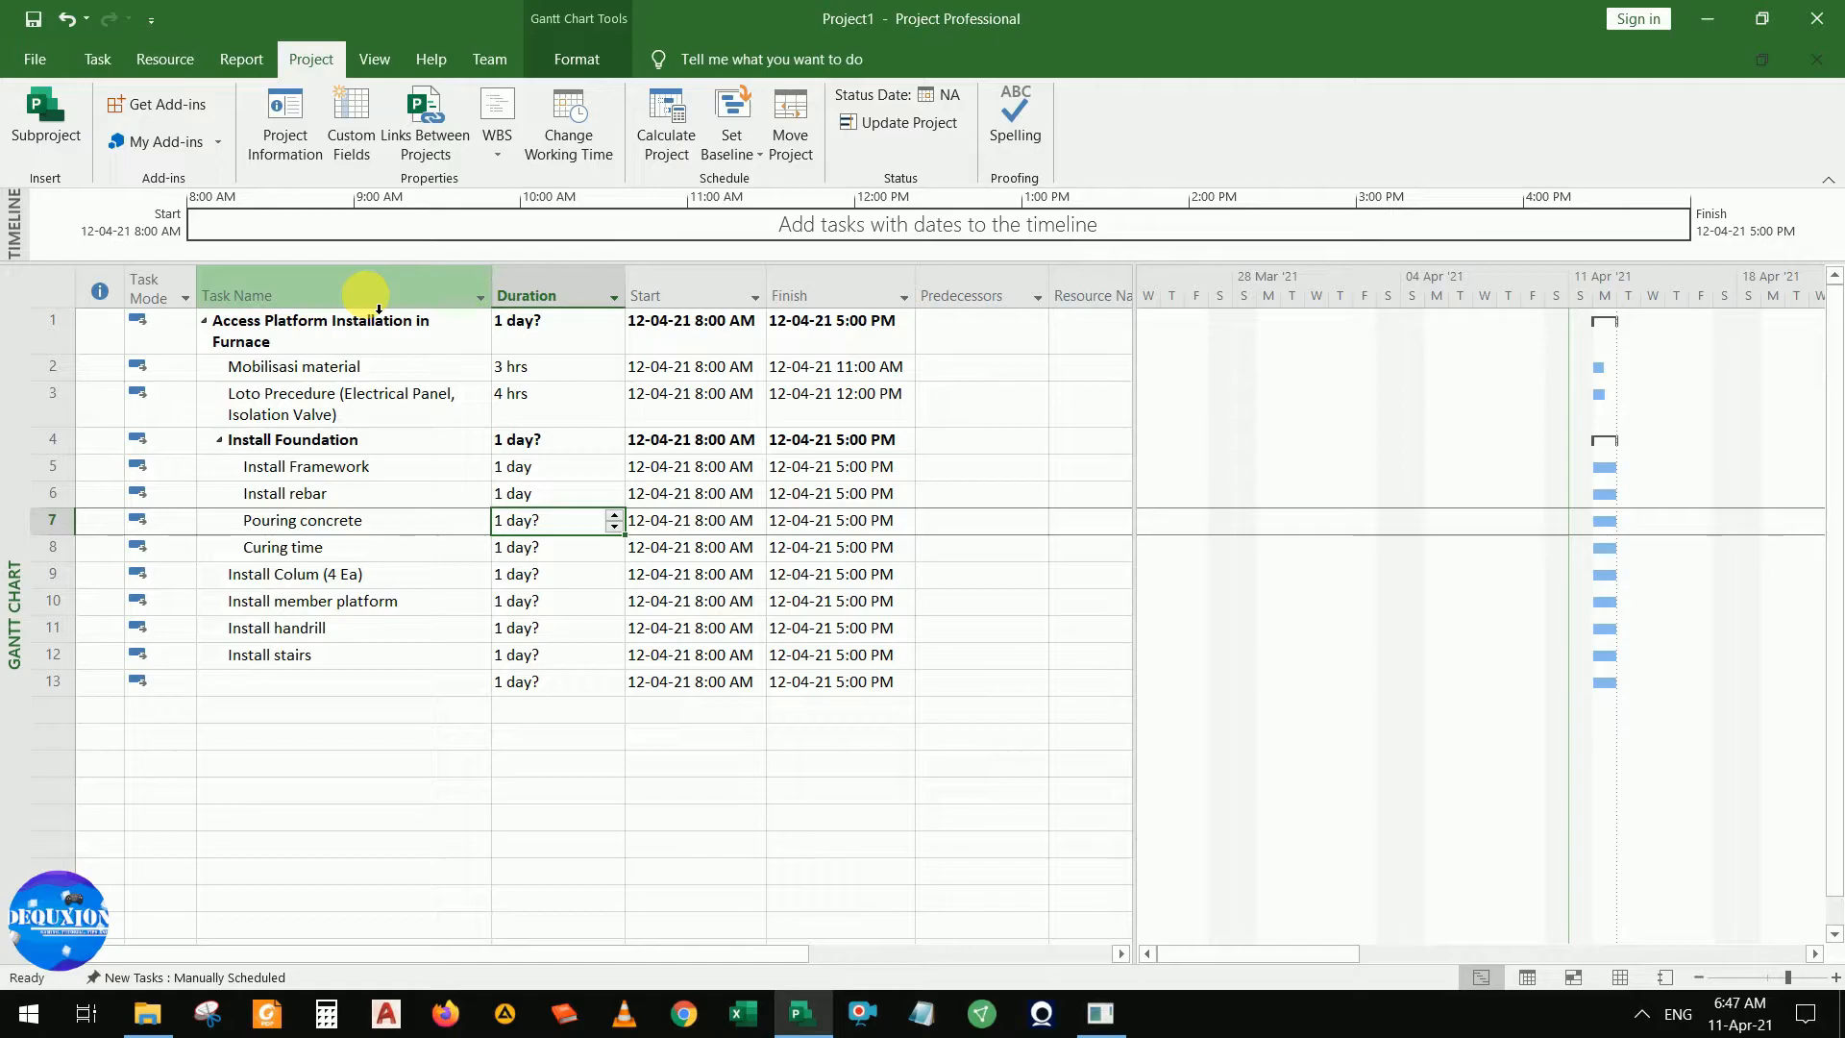
key(Left)
key(Up)
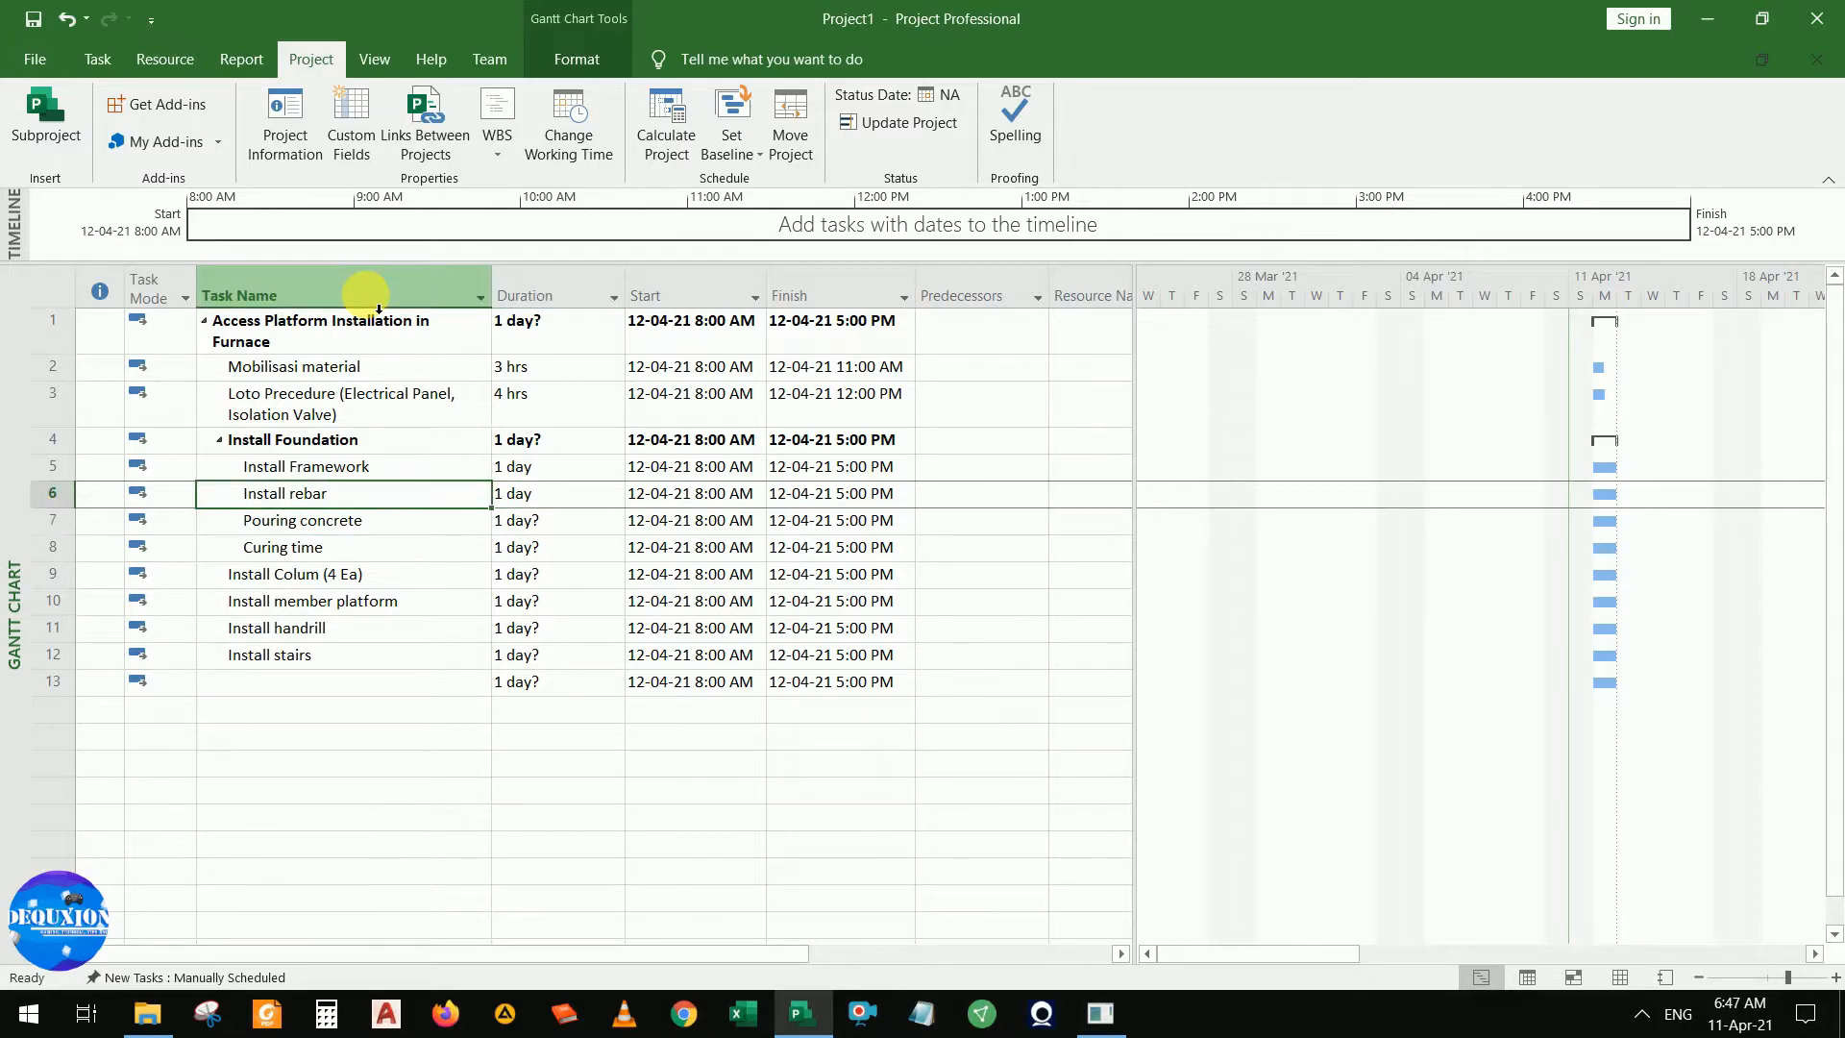
key(Right)
key(Down)
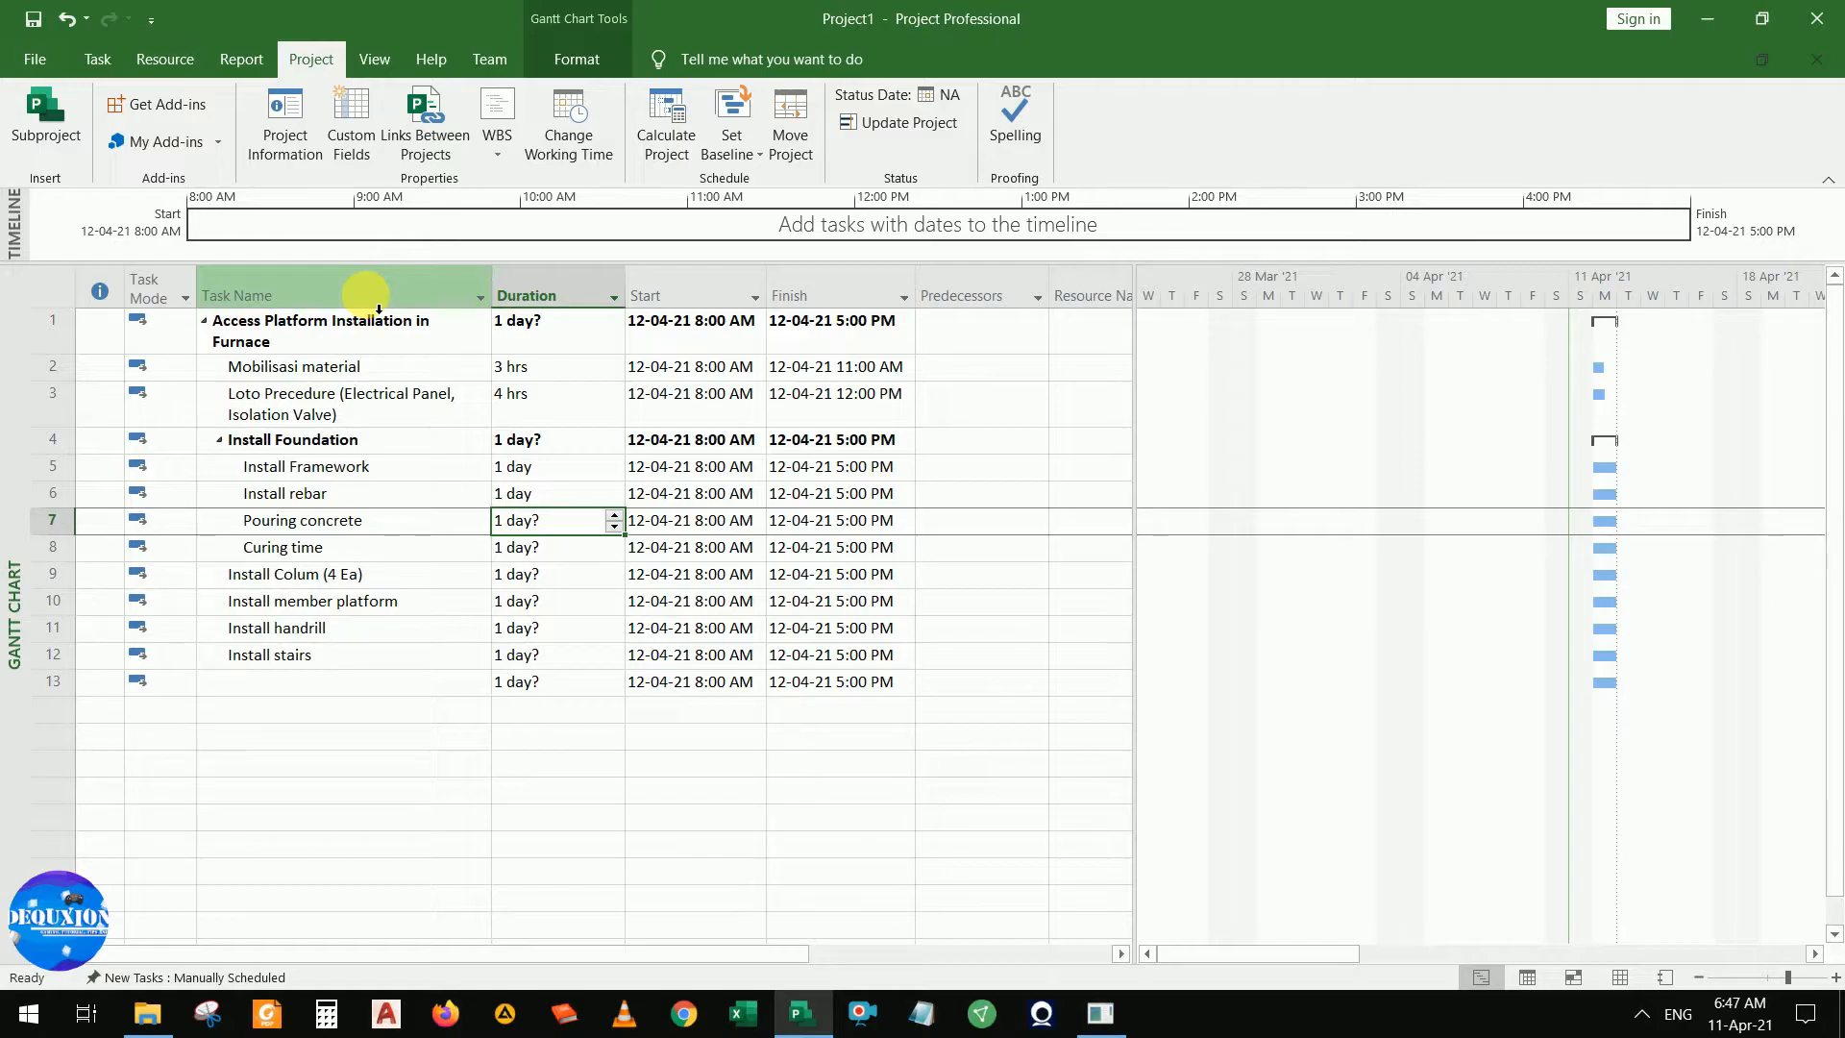
Set the durations of the Install Framework and Install rebar tasks to 8 hrs each
key(Up)
key(Up)
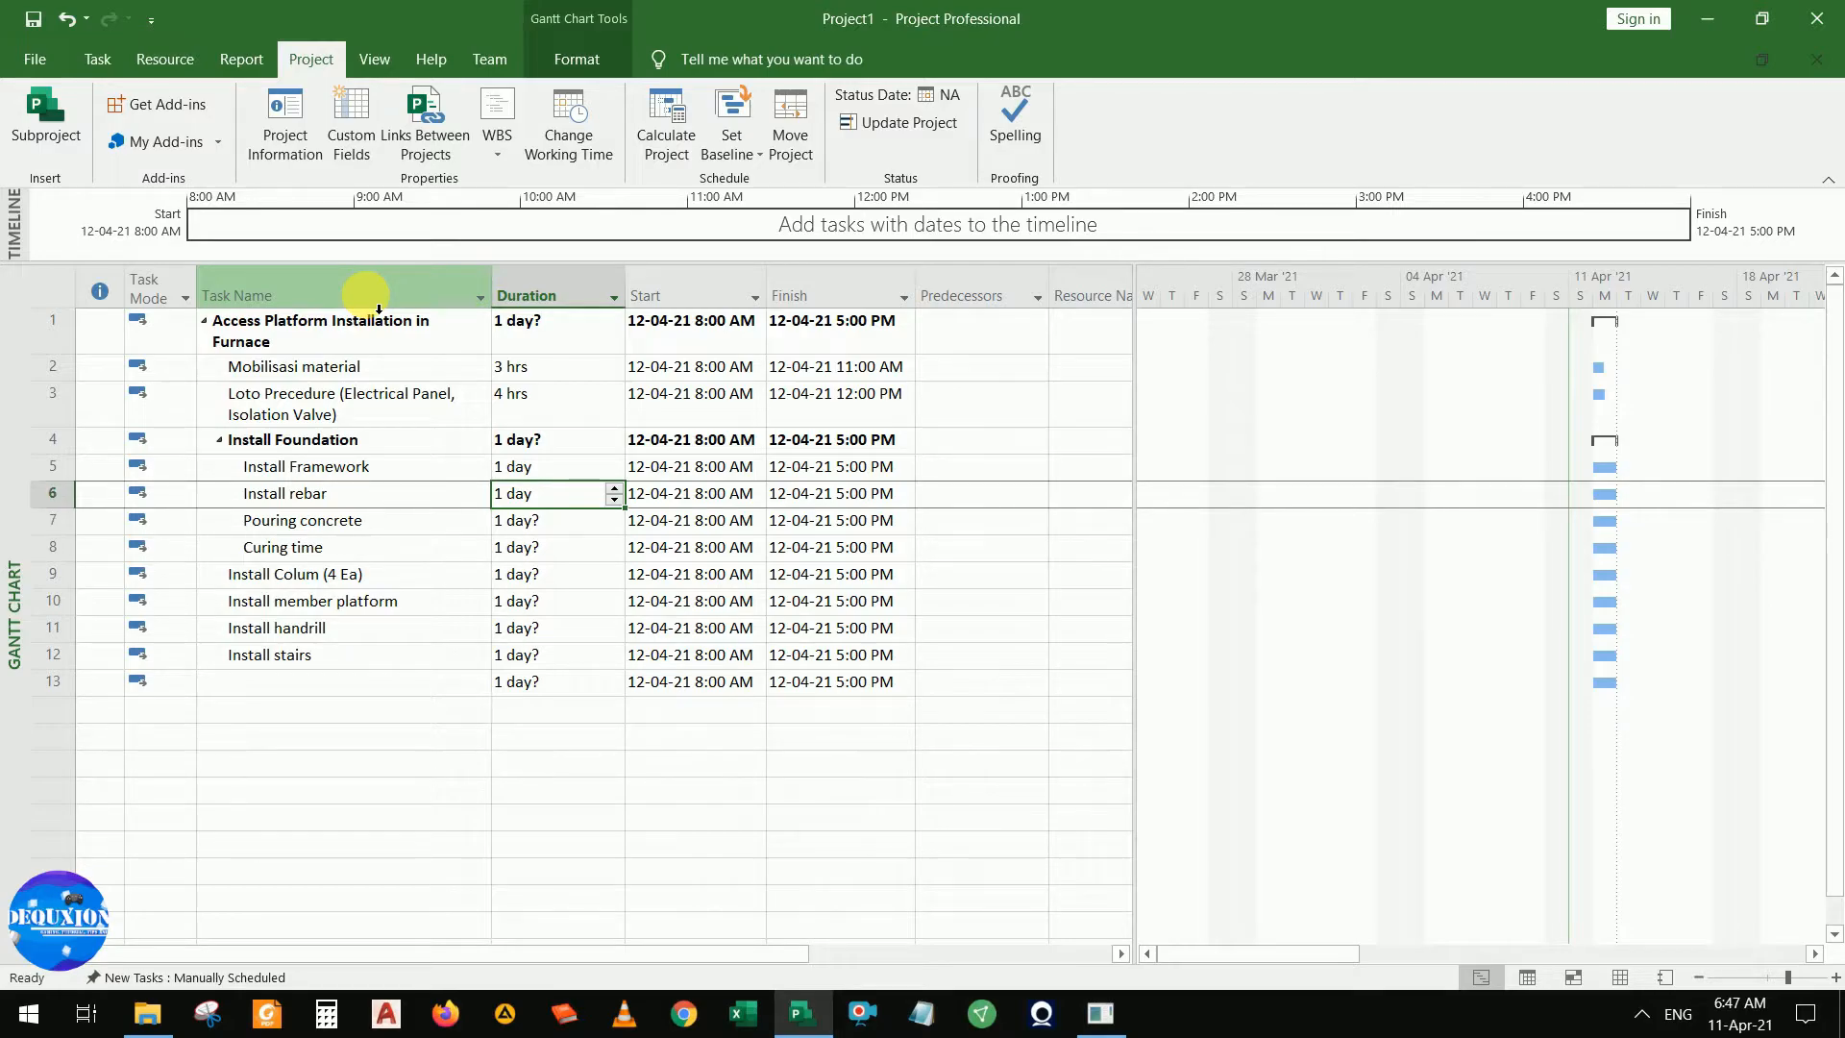
text(8)
text(h)
key(BackSpace)
text(hrs)
key(Return)
text(8hrs)
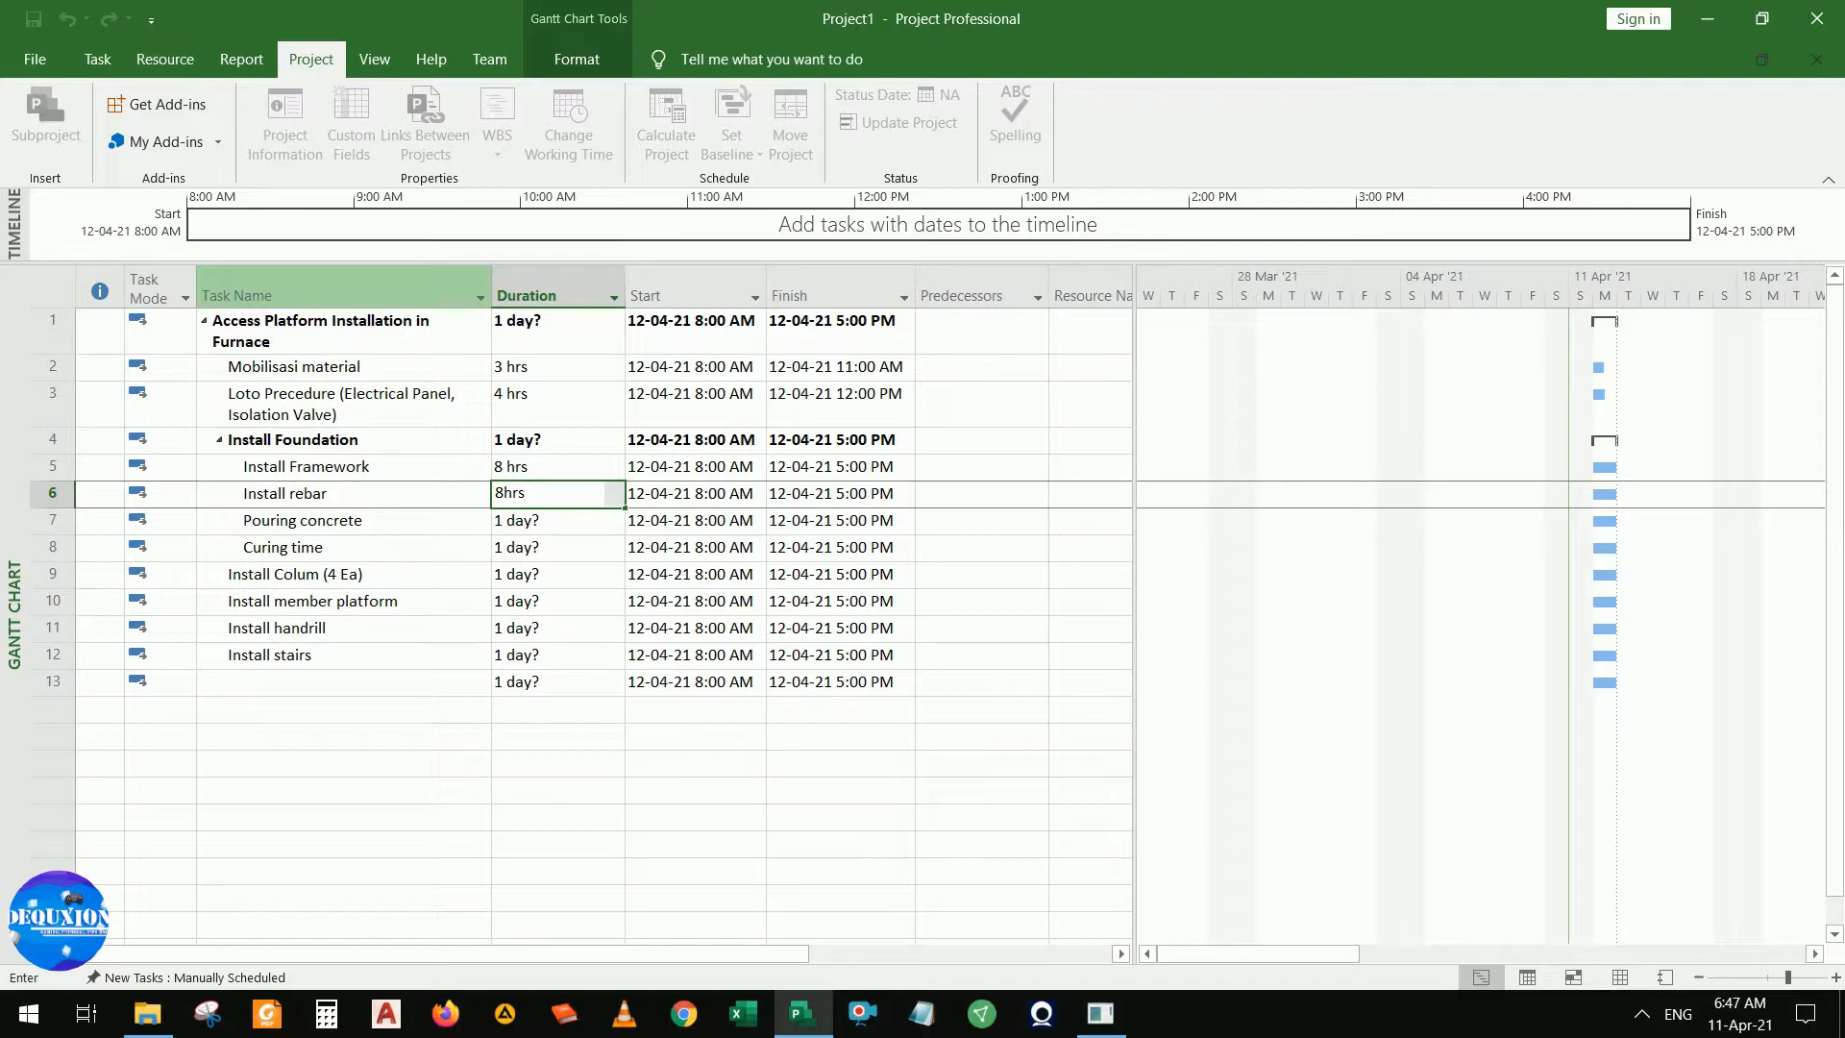
key(Return)
Set the durations of the Pouring concrete and Curing time tasks to 7 hrs each
text(8 hr)
key(BackSpace)
key(BackSpace)
key(BackSpace)
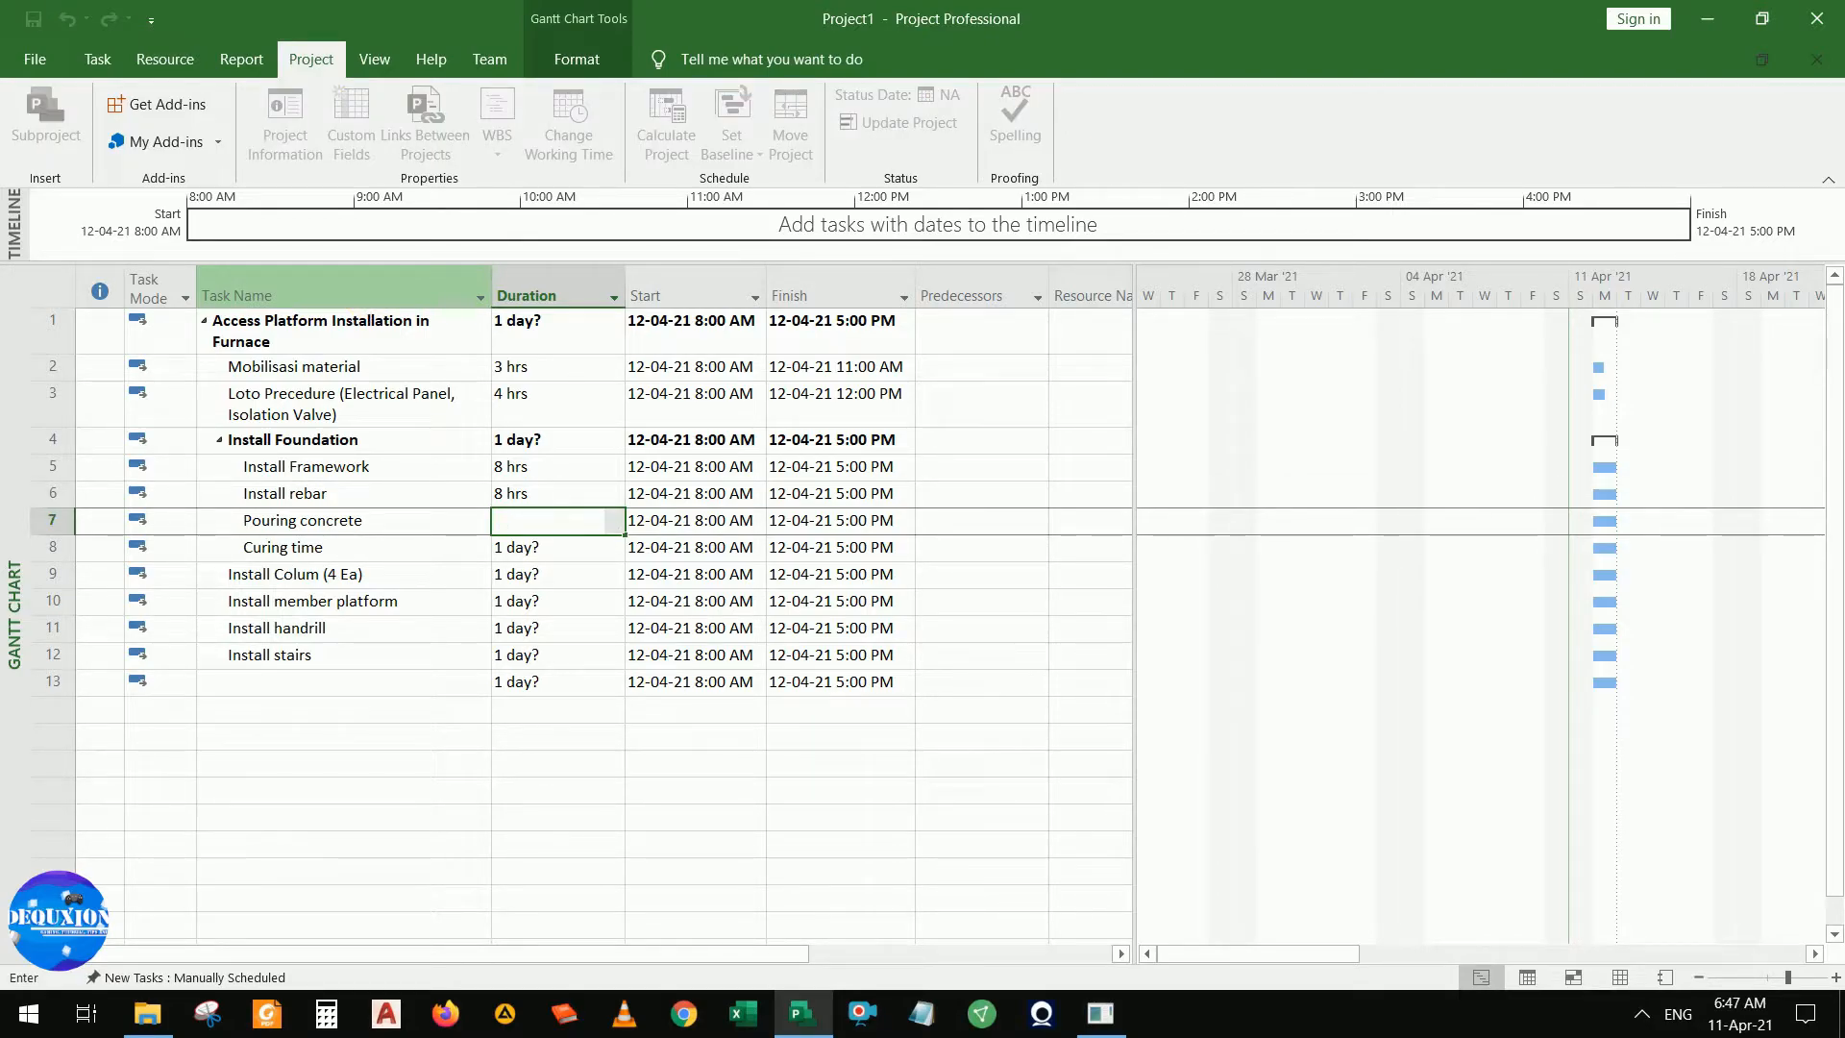
text(8)
key(BackSpace)
text(7 hrs)
key(Return)
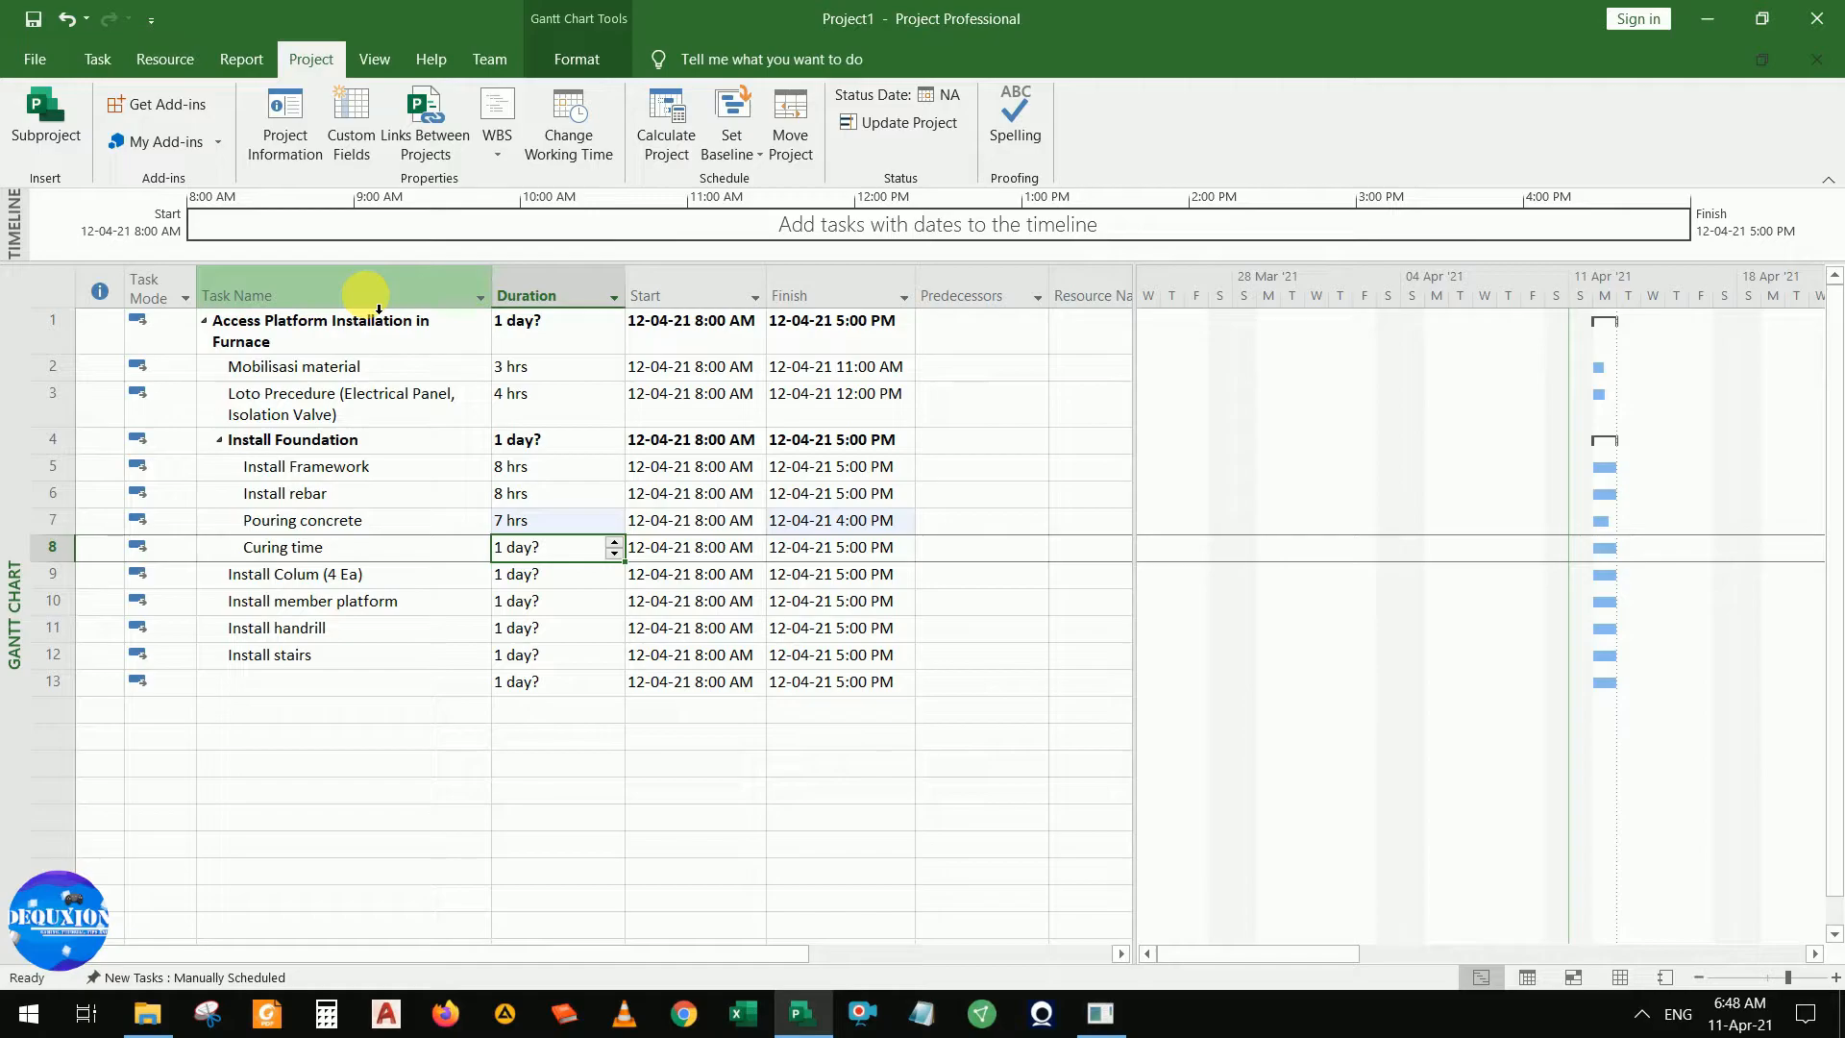
text(7 hrs)
key(Return)
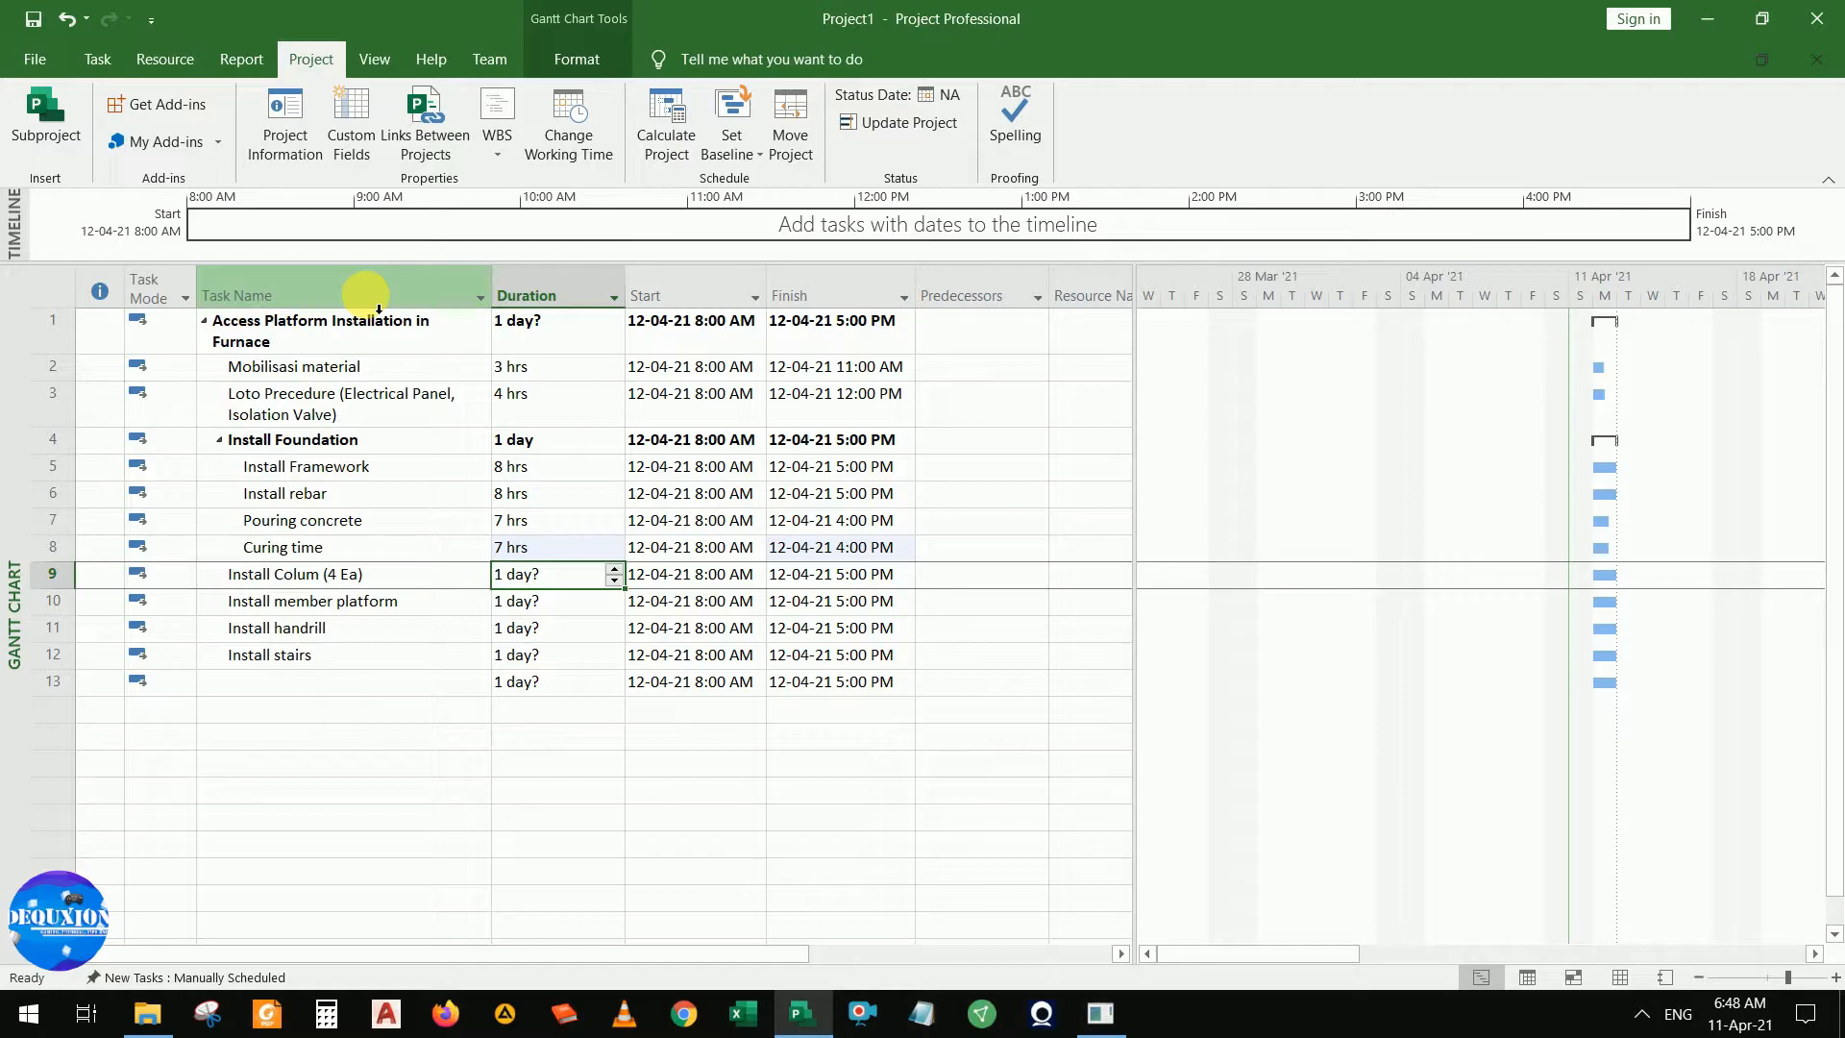
Set the duration of the Curing time task to 7 days
key(Down)
key(Up)
key(Down)
key(Up)
key(Up)
text(7)
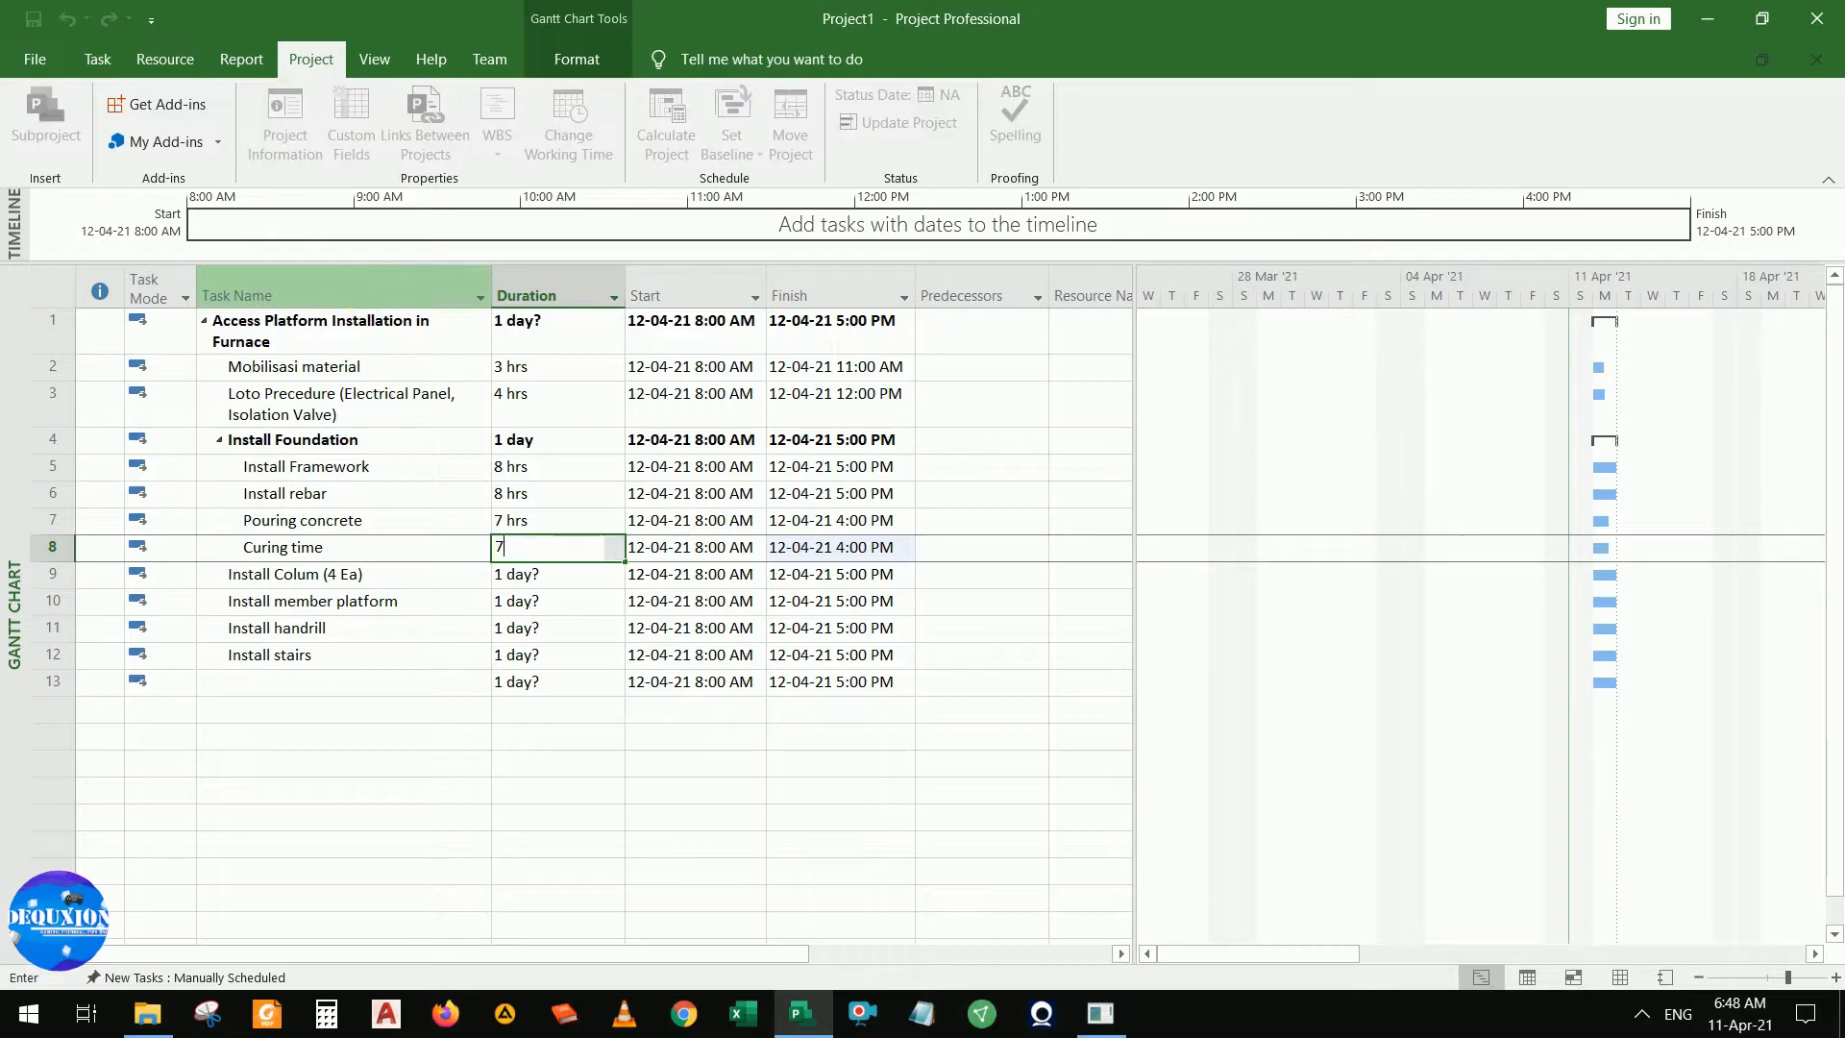
text( days)
key(Return)
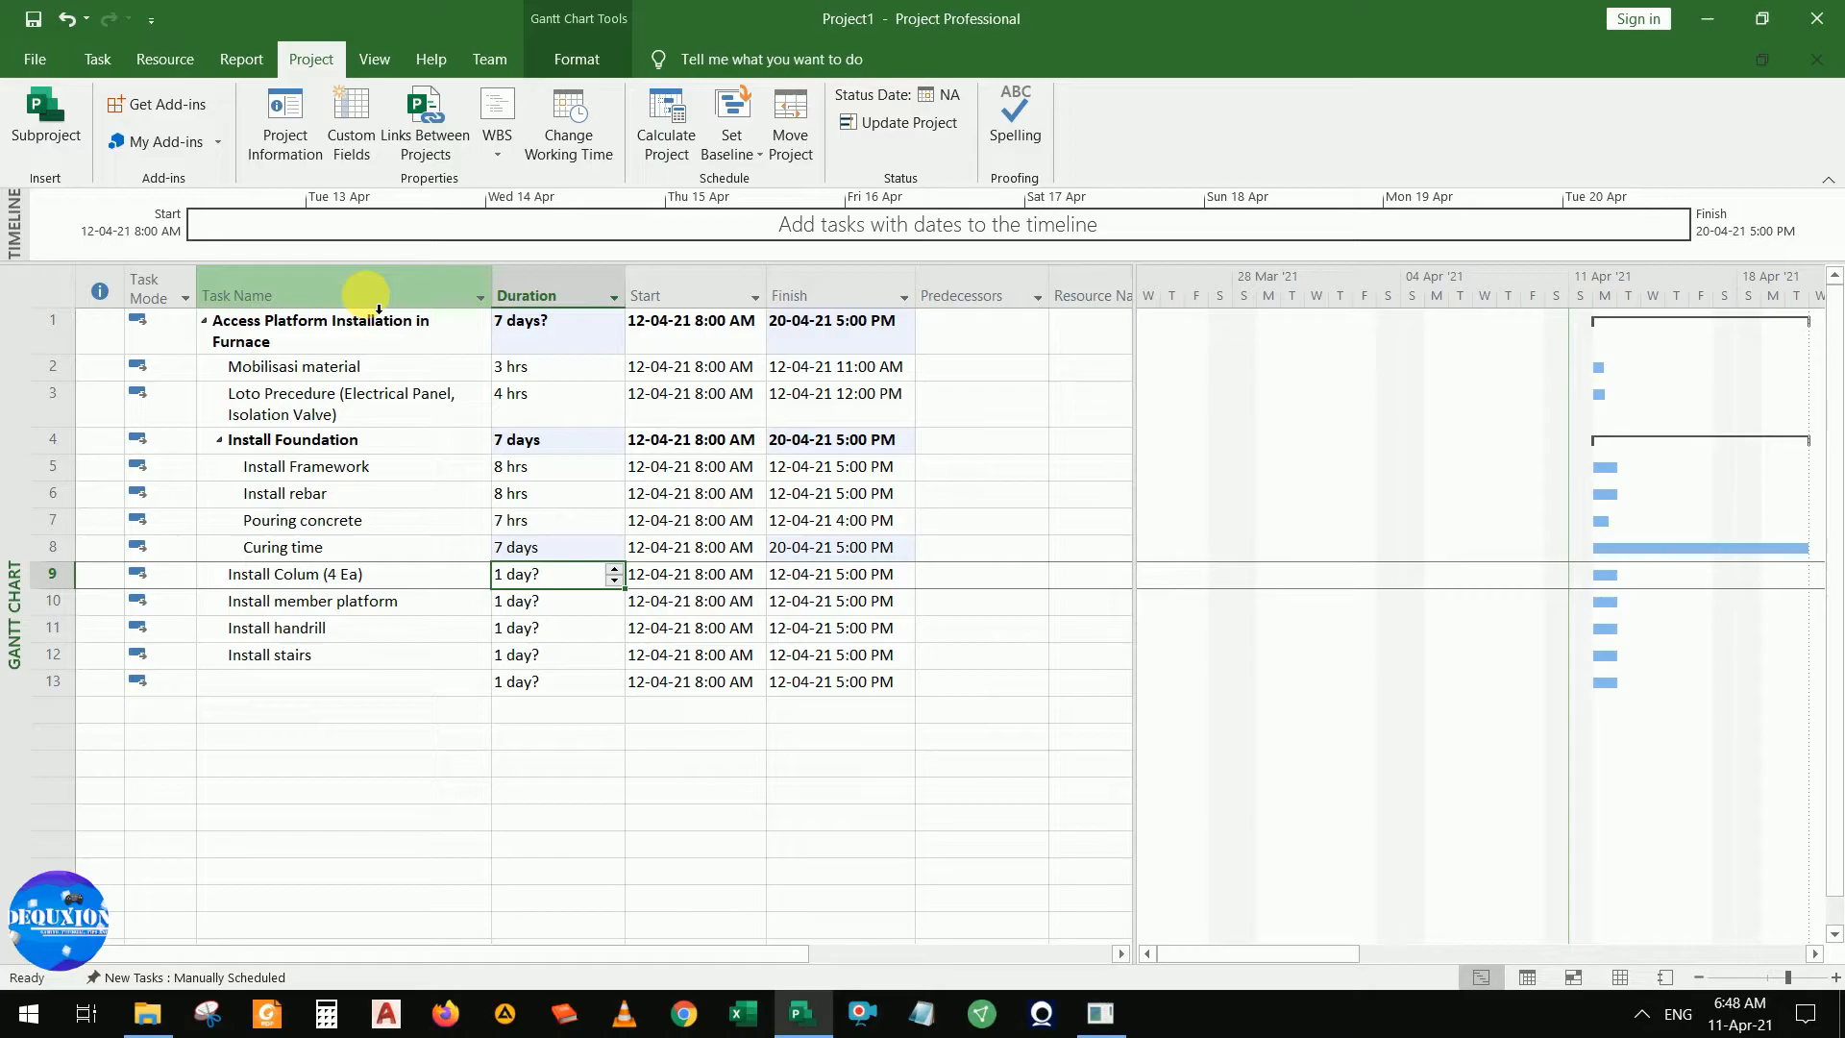
Set the durations of Install Colum (4 Ea) to 6 hrs and Install member platform to 5 hrs
key(BackSpace)
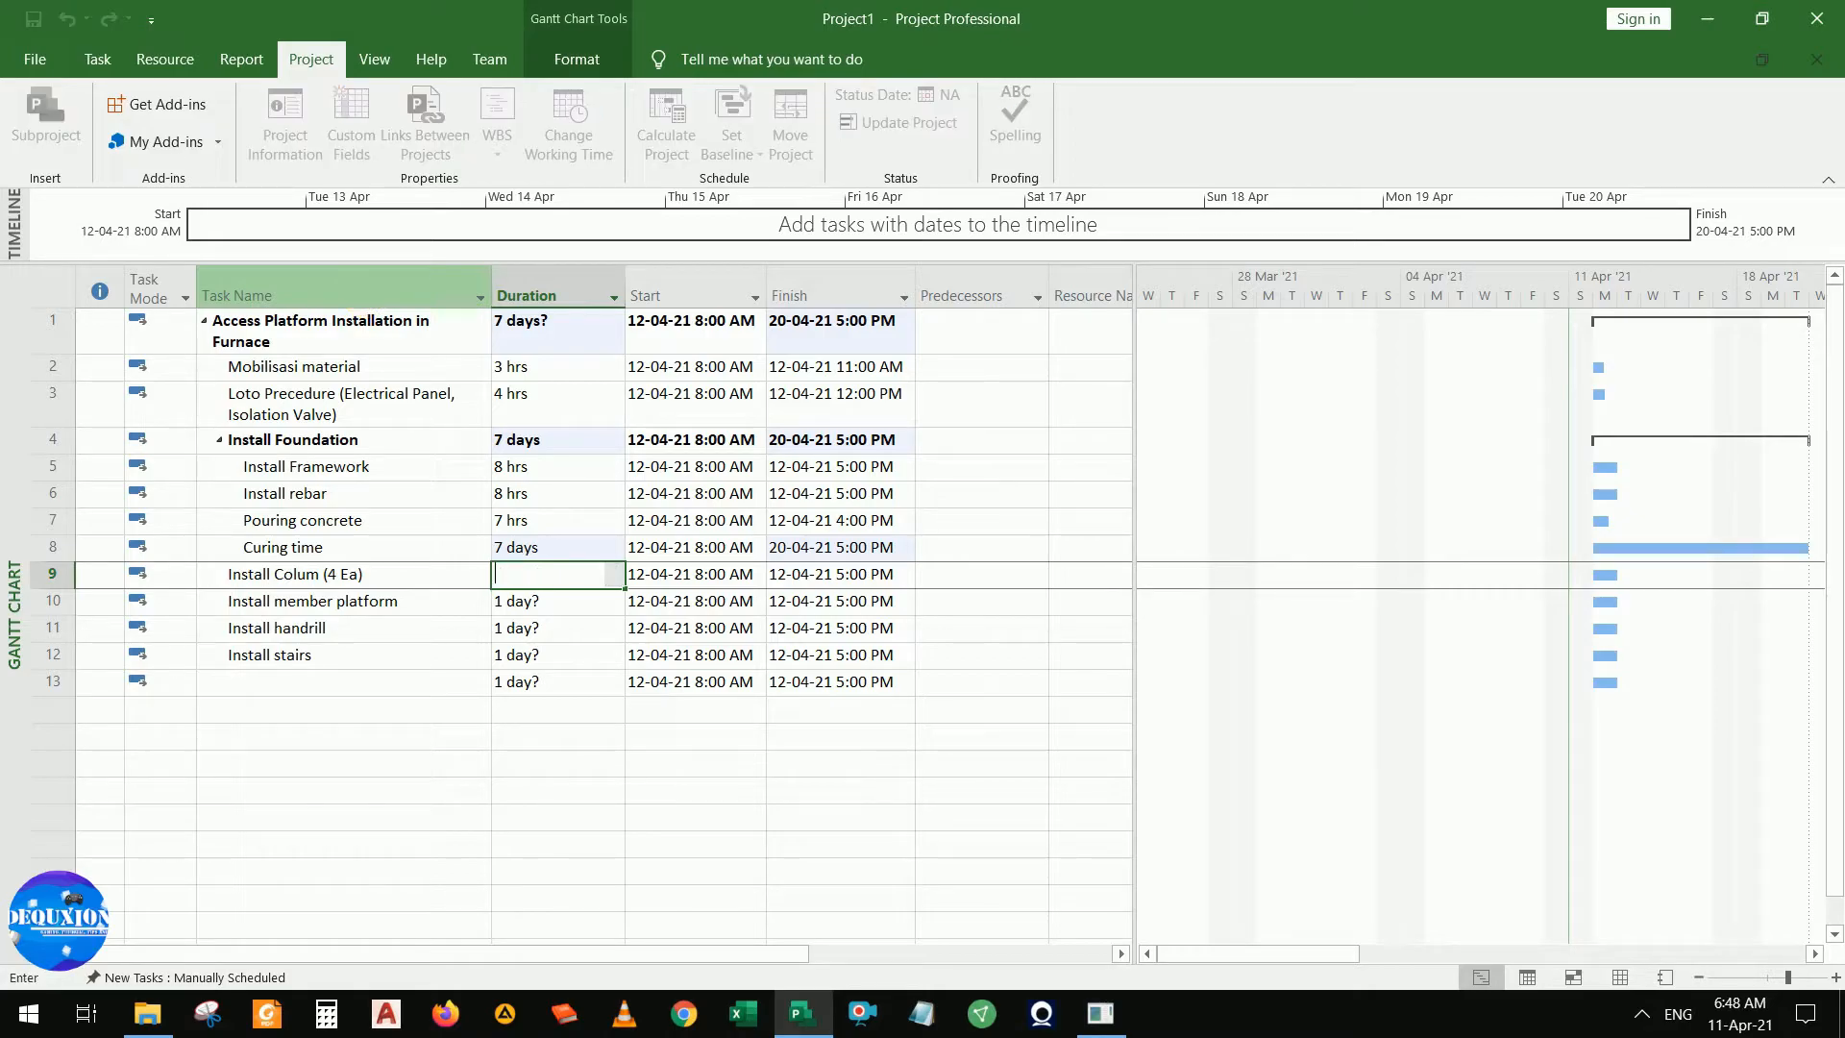
text(6 hrs)
key(Return)
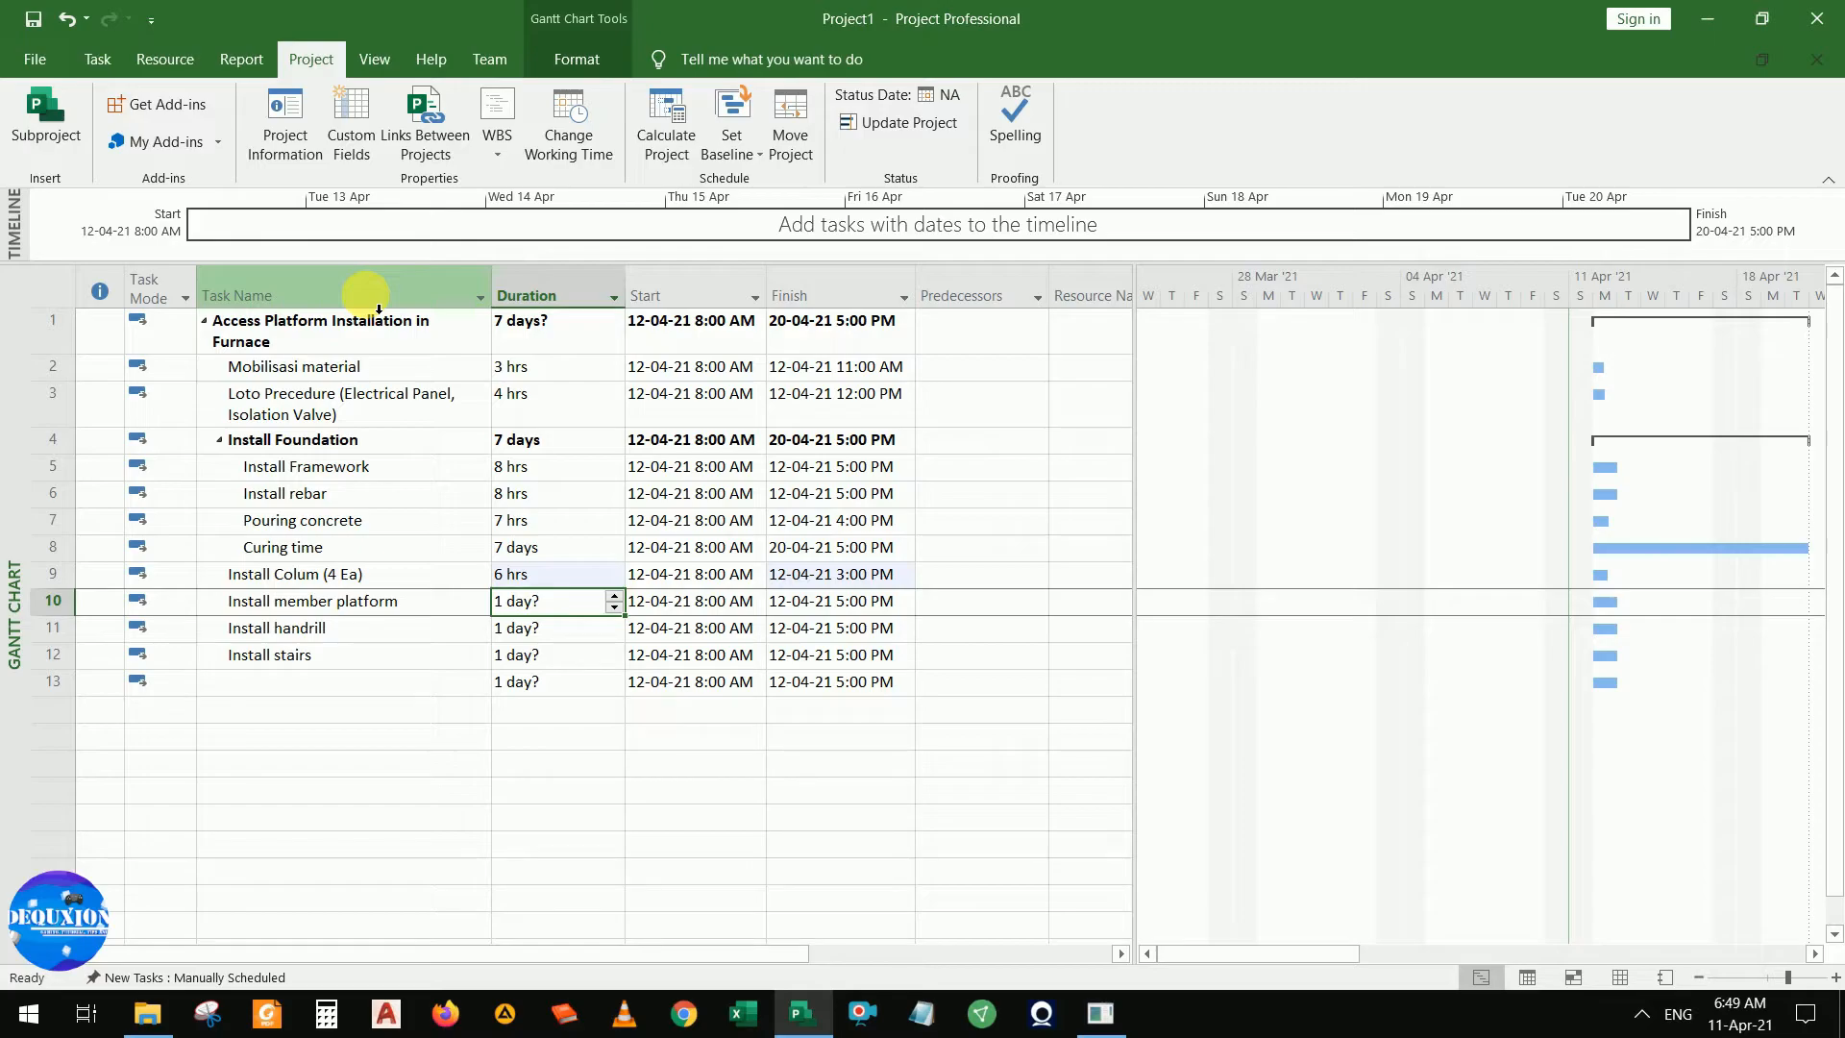
text(5 hrs)
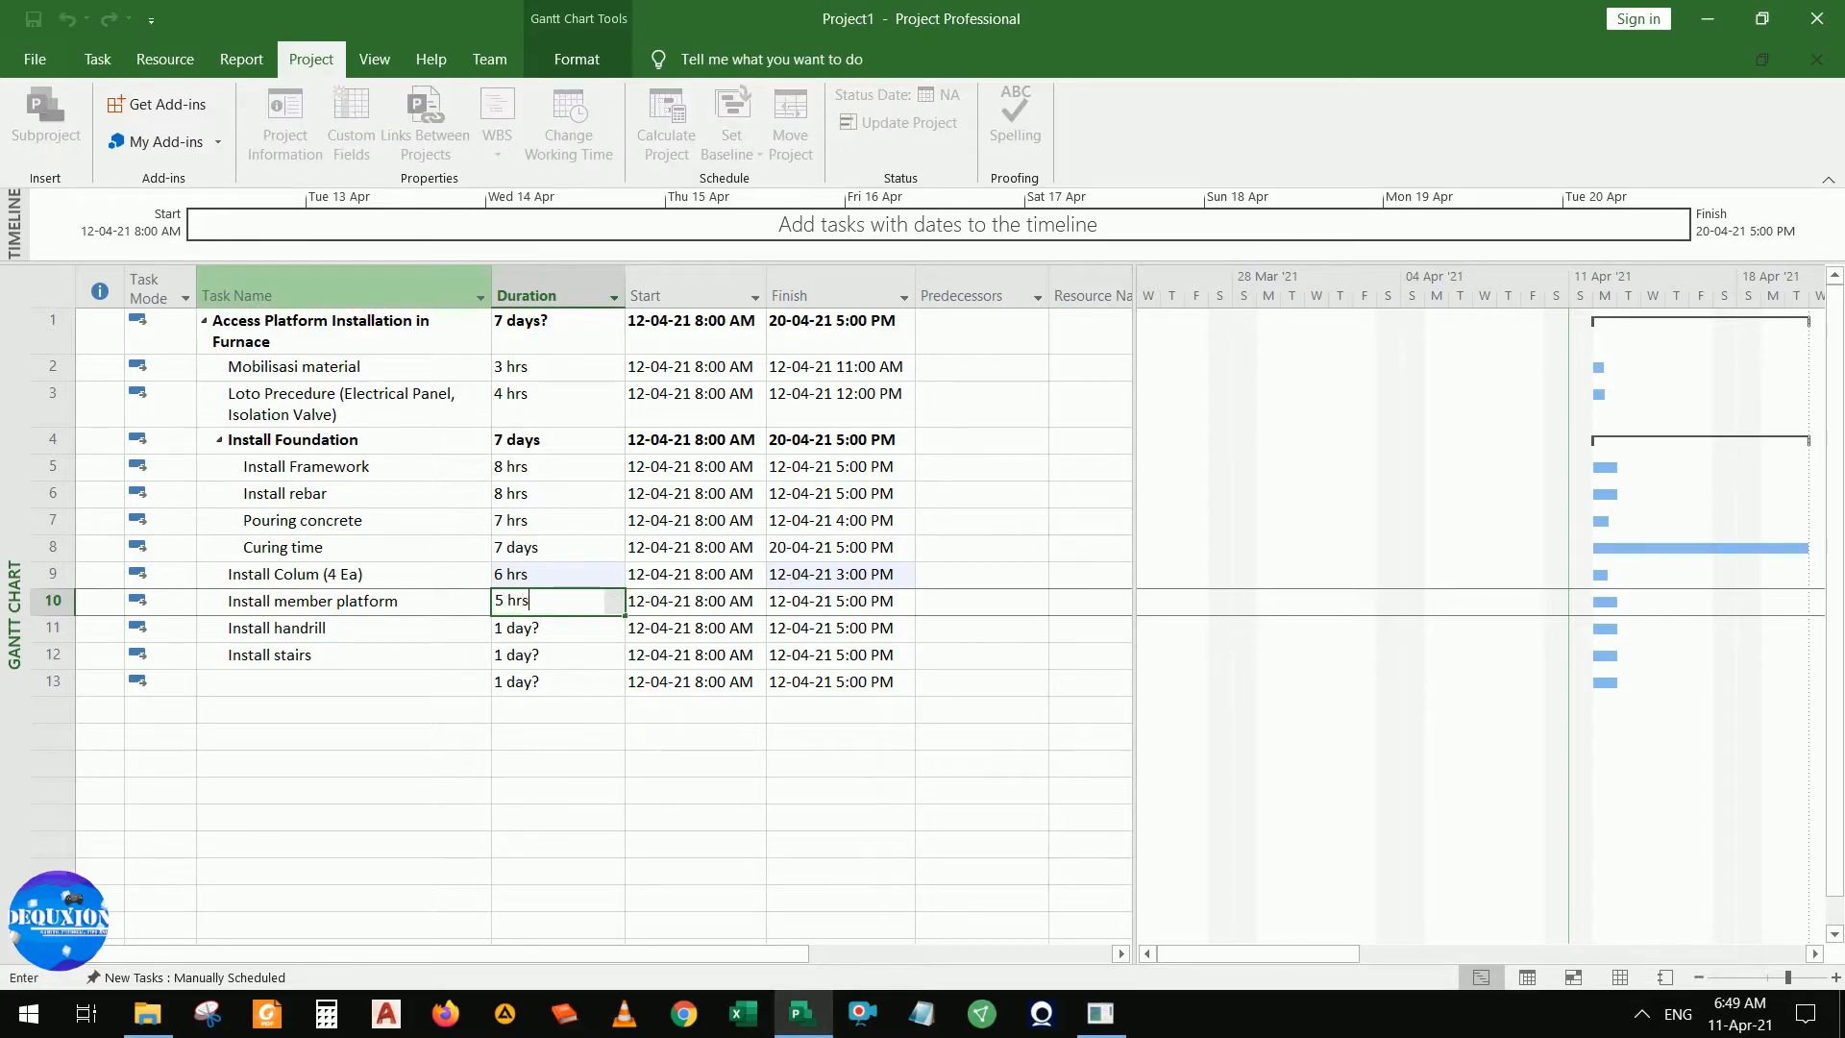
key(Return)
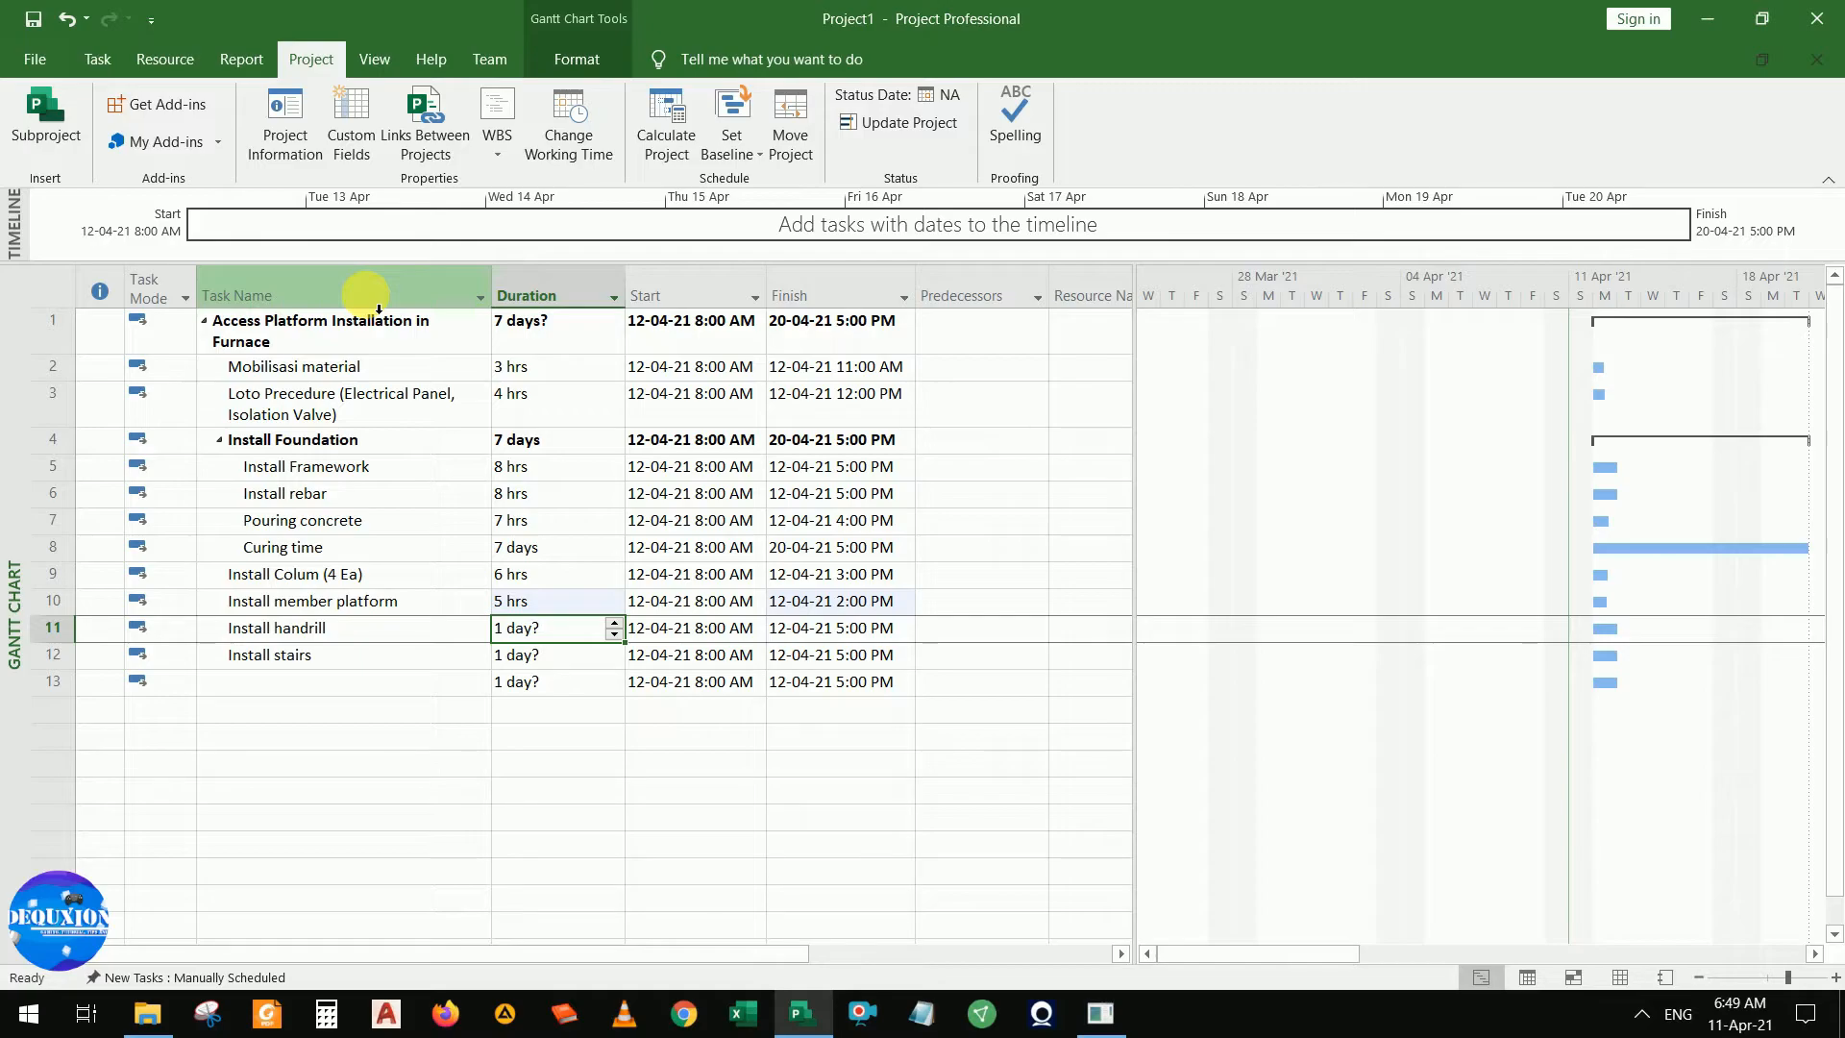
Set the durations of Install handrill to 6 hrs and Install stairs to 4 hrs
text(6 hrs)
key(Return)
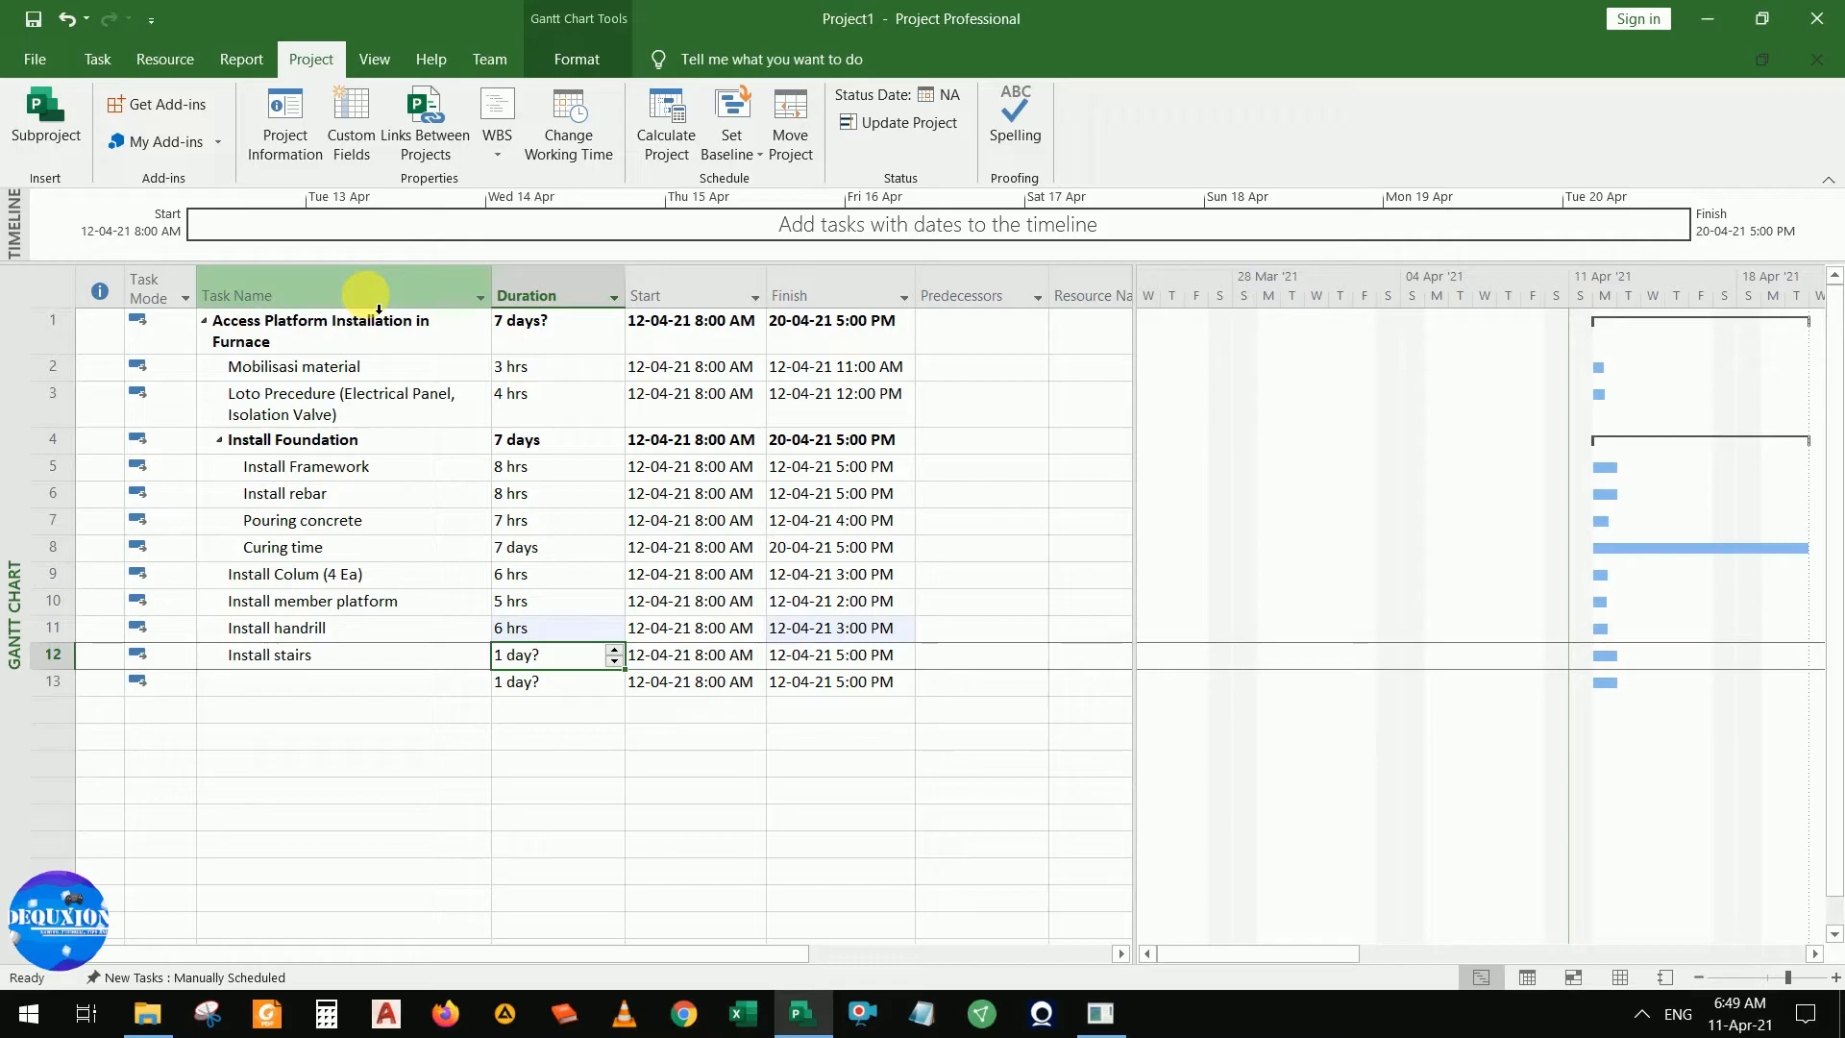
text(4 hrs)
key(Return)
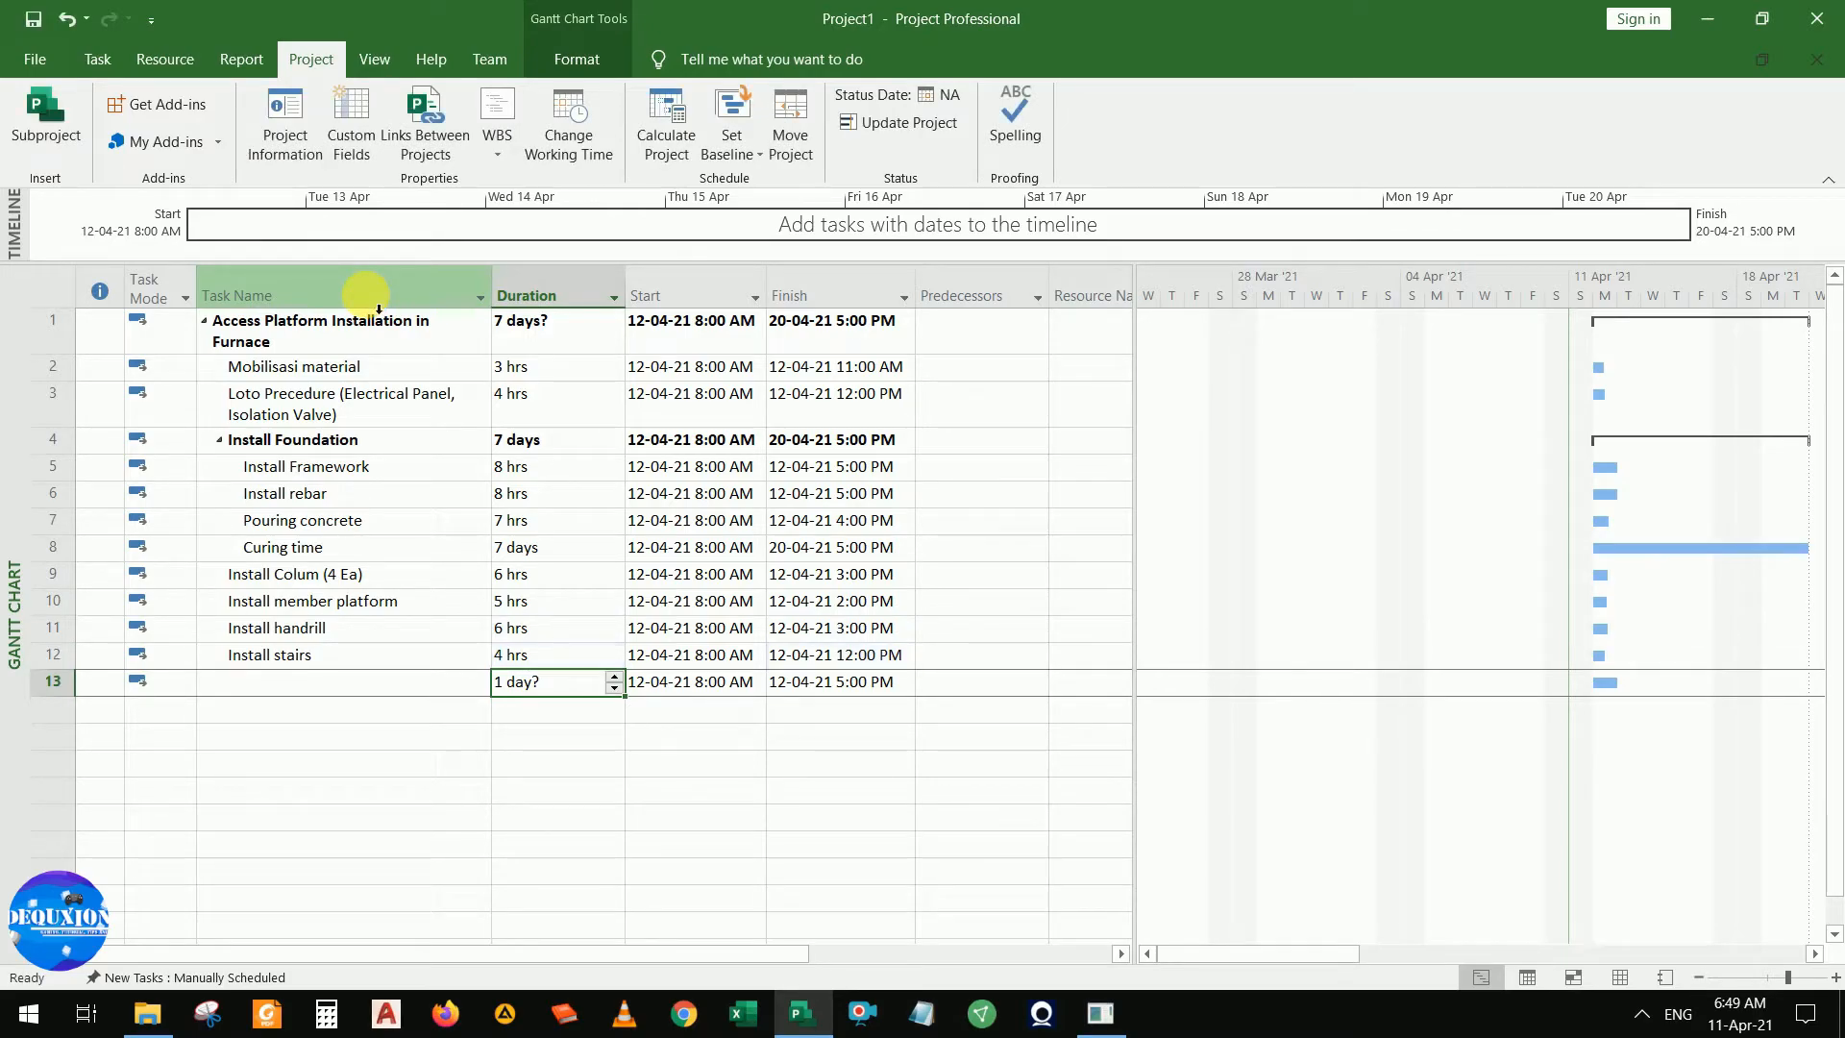
Delete the unnamed task directly below Install stairs
right_click(50, 685)
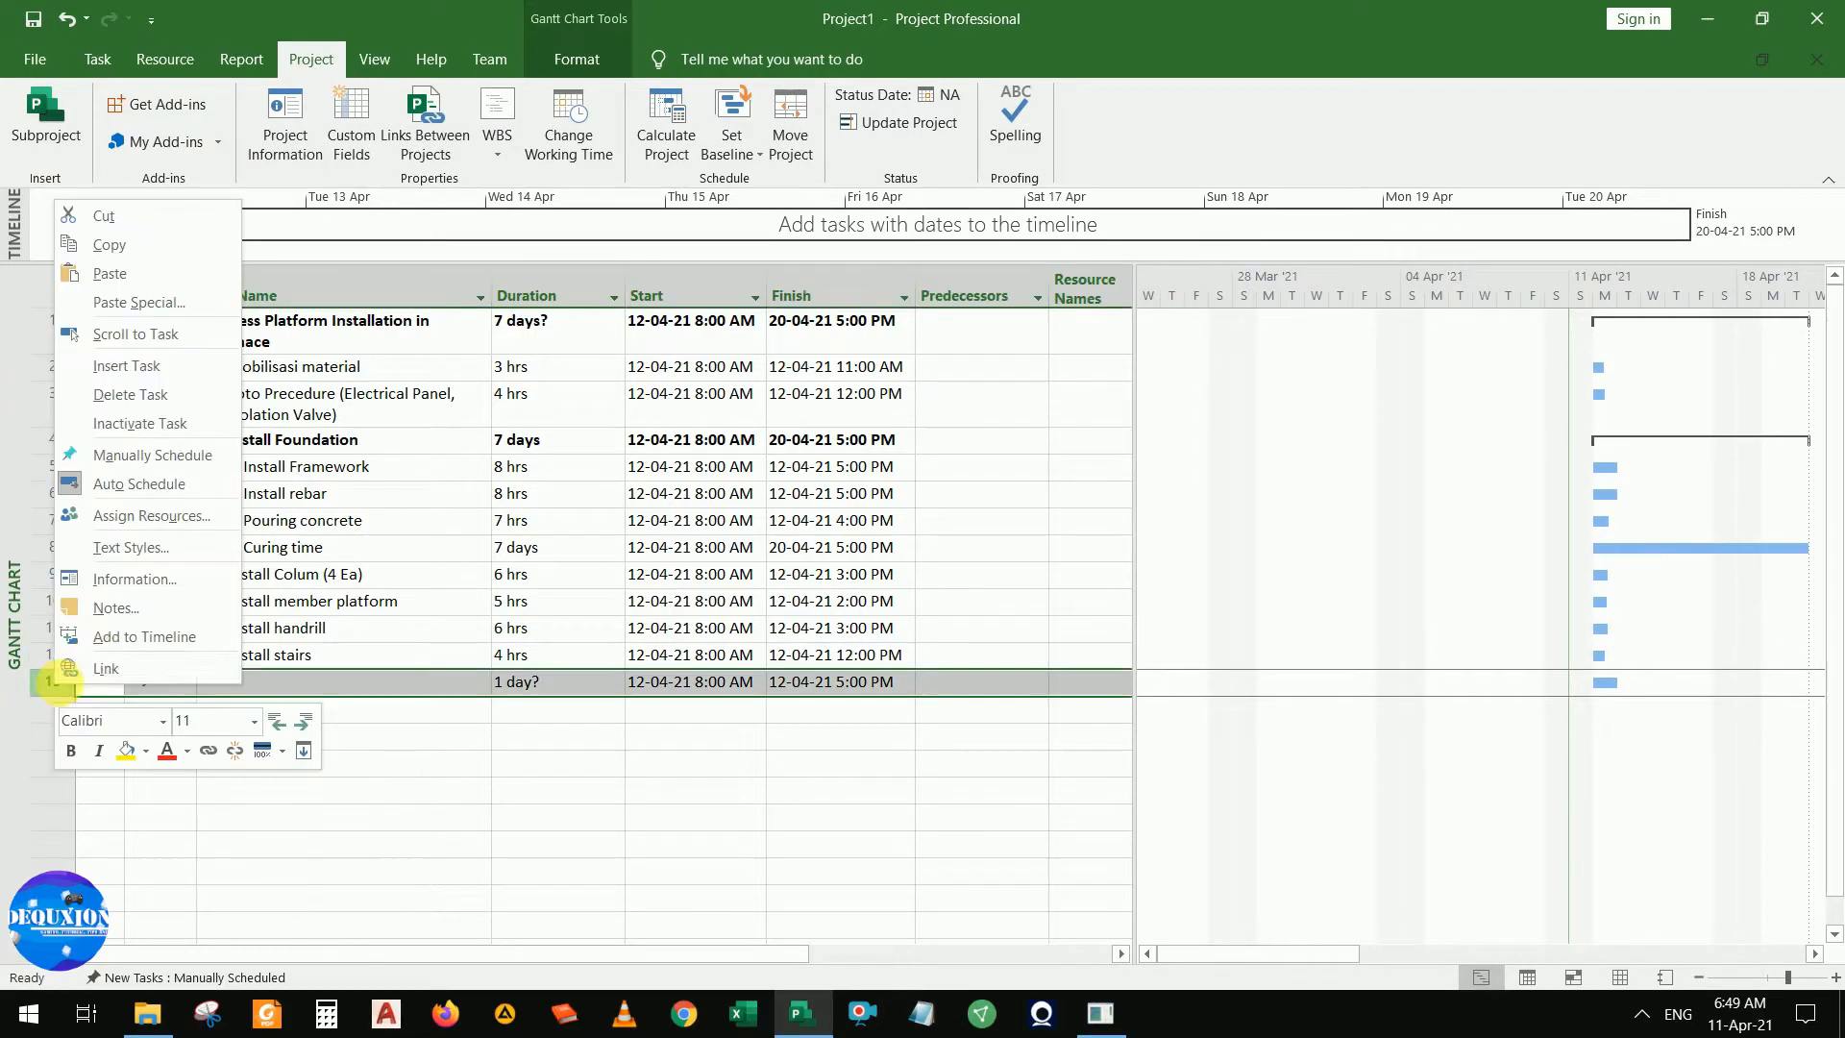
click(151, 396)
click(663, 467)
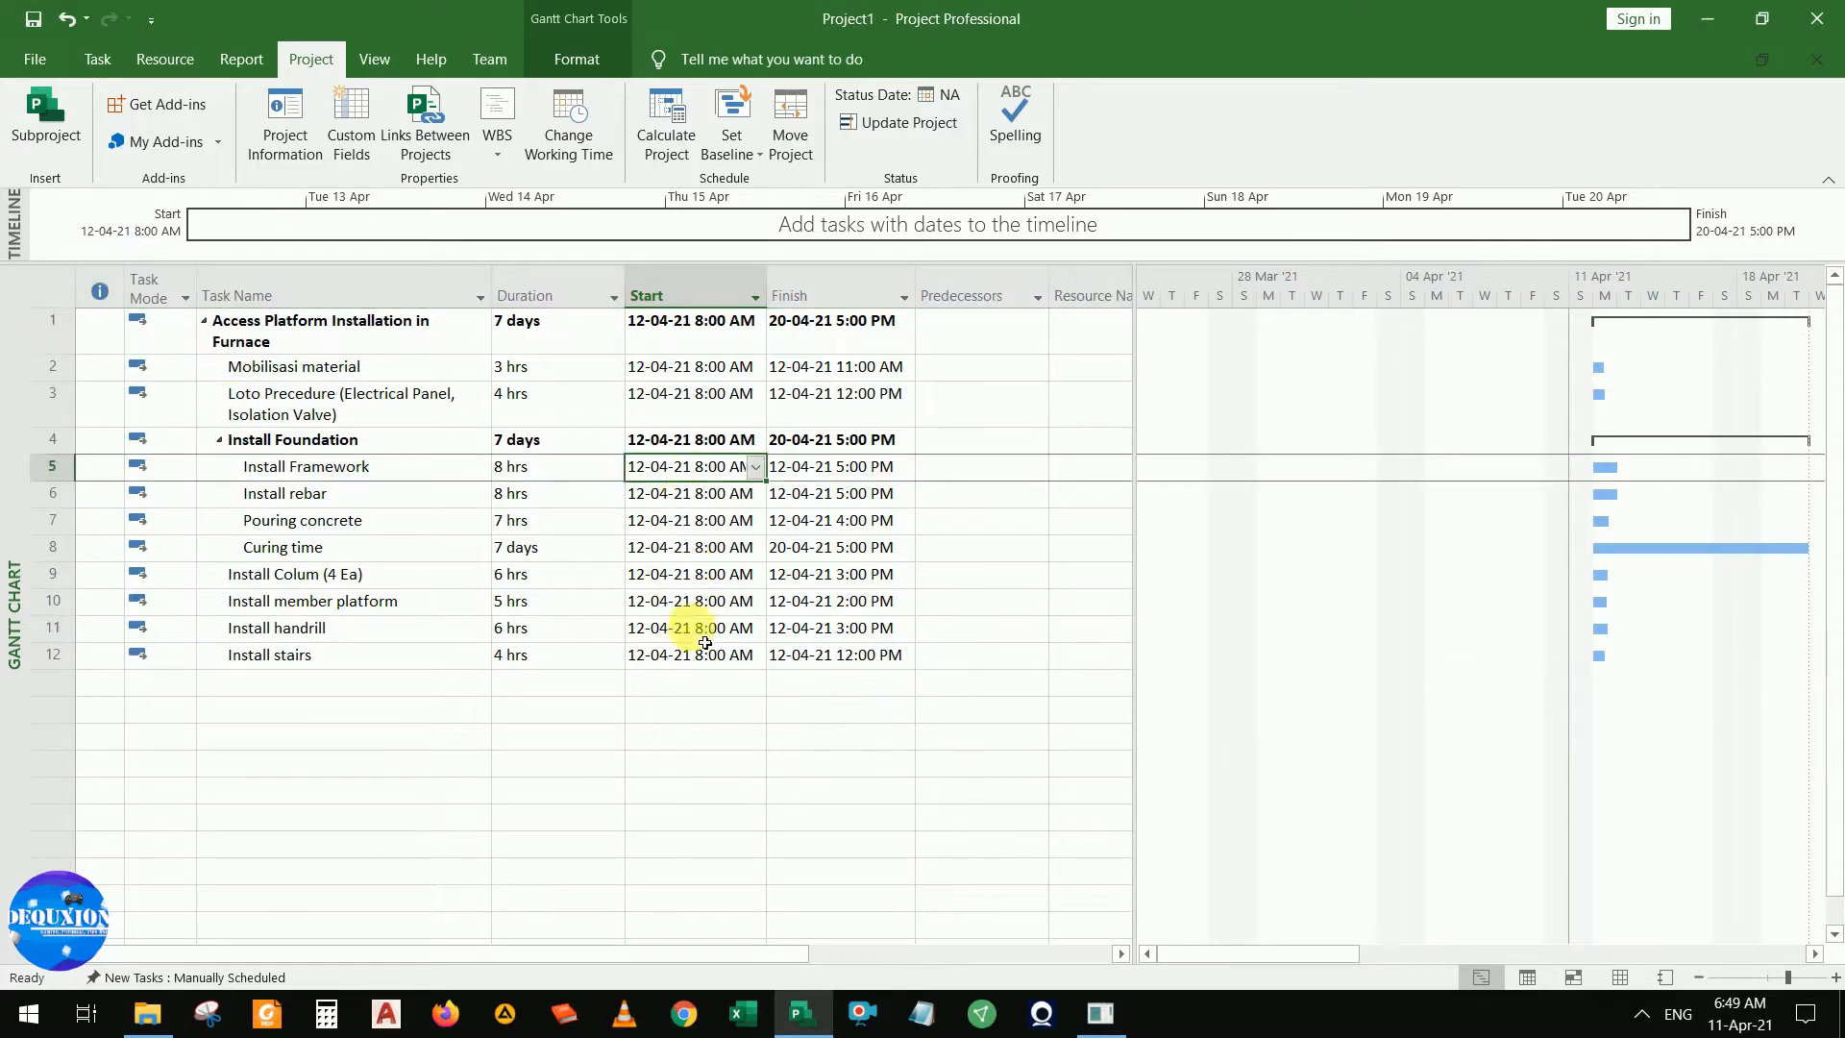
click(468, 574)
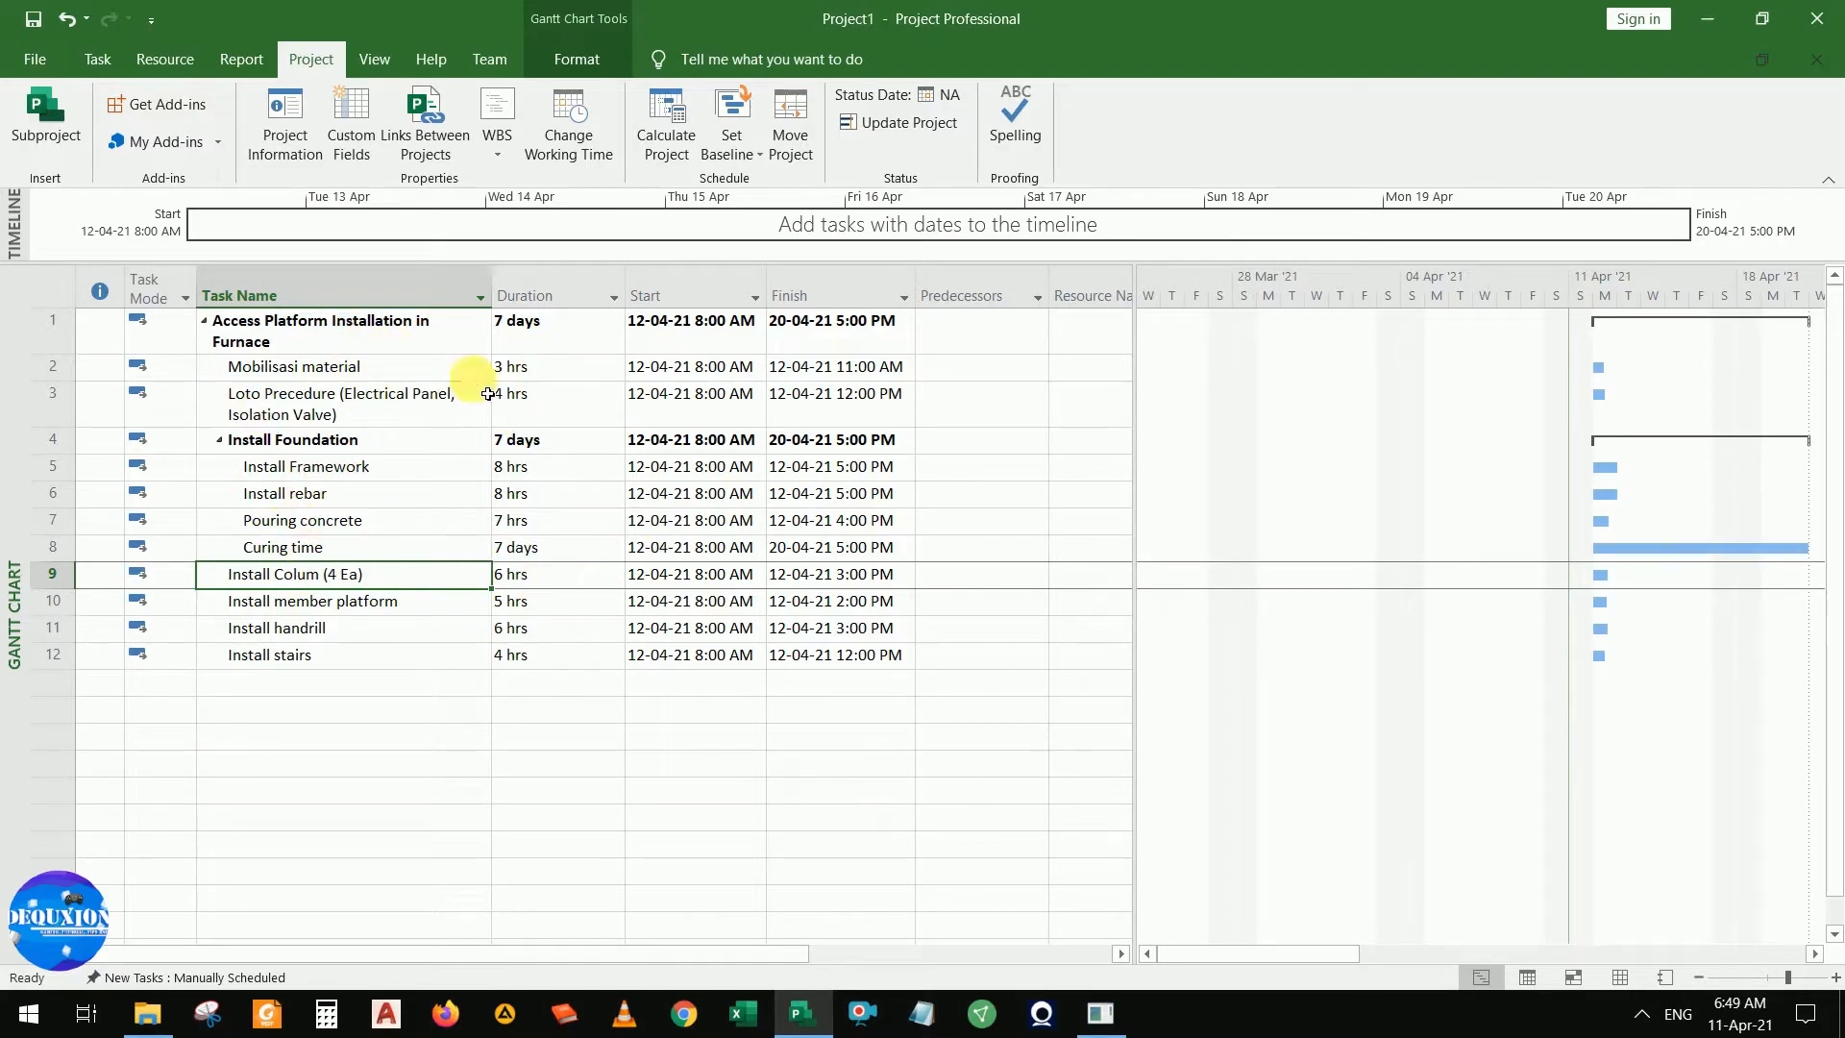
click(515, 330)
click(528, 327)
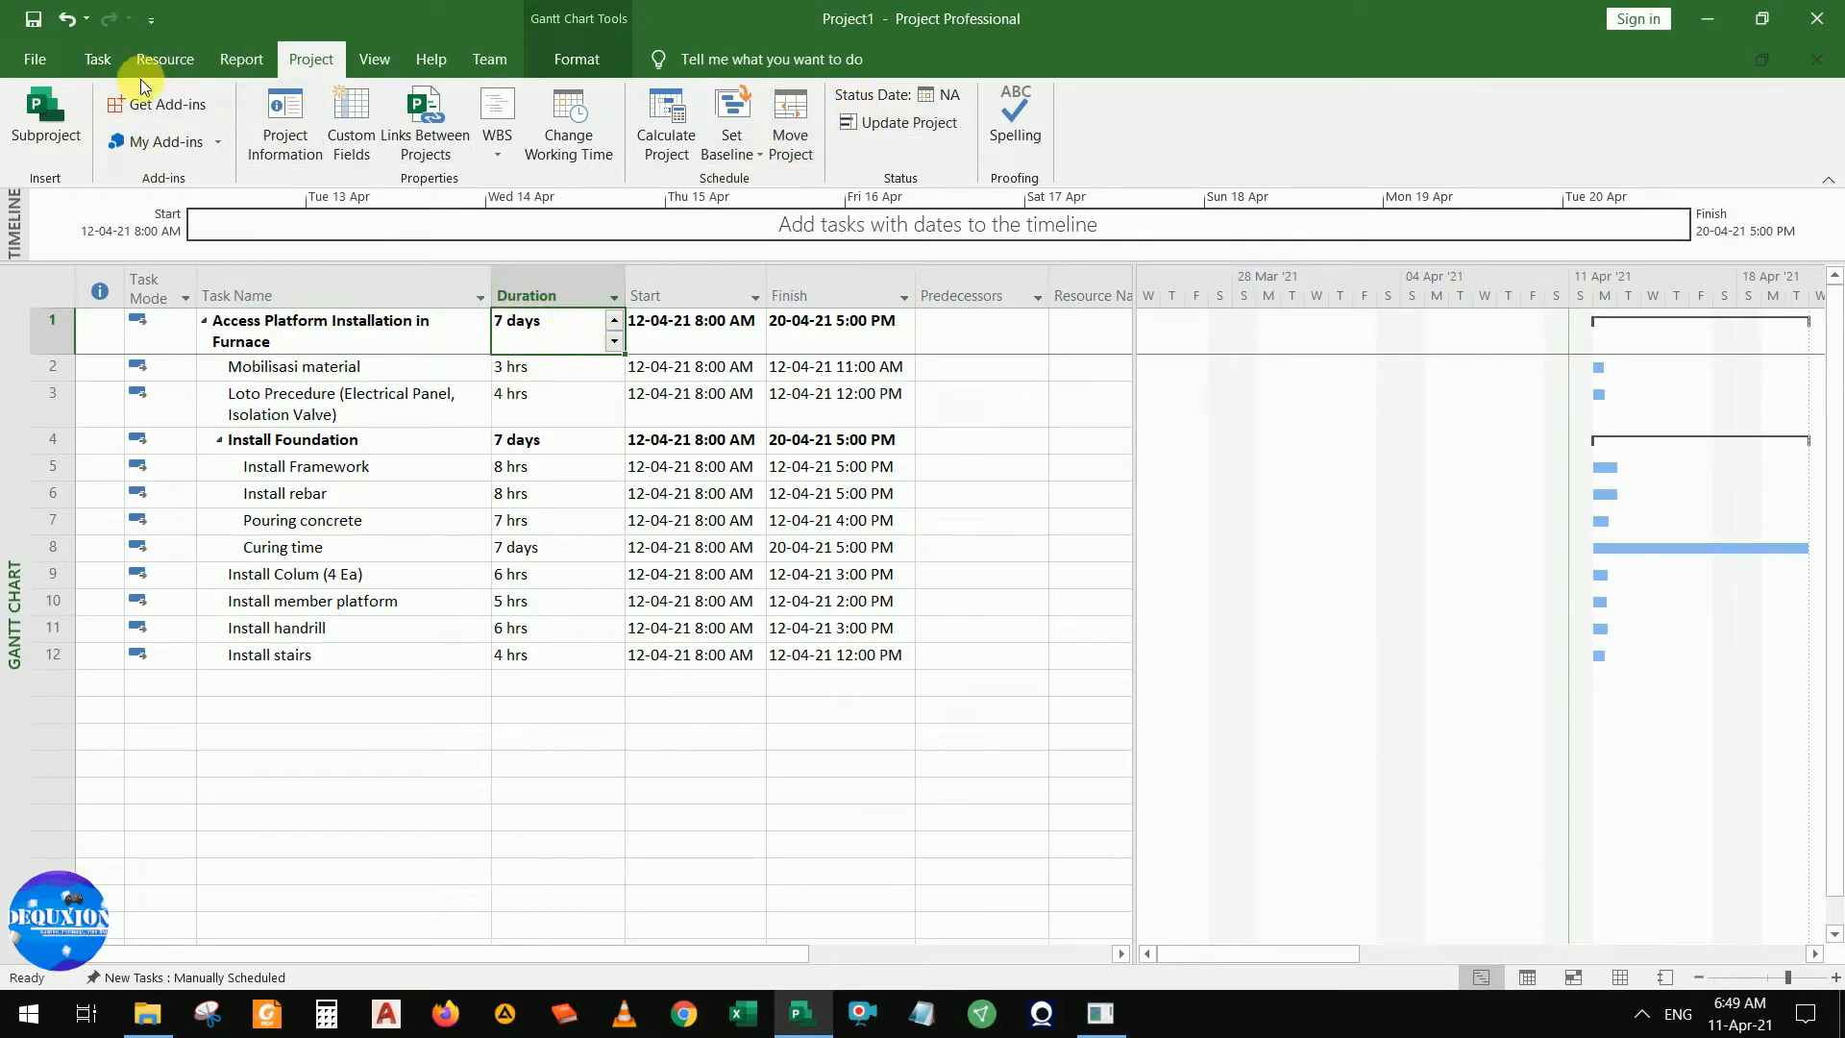
click(116, 63)
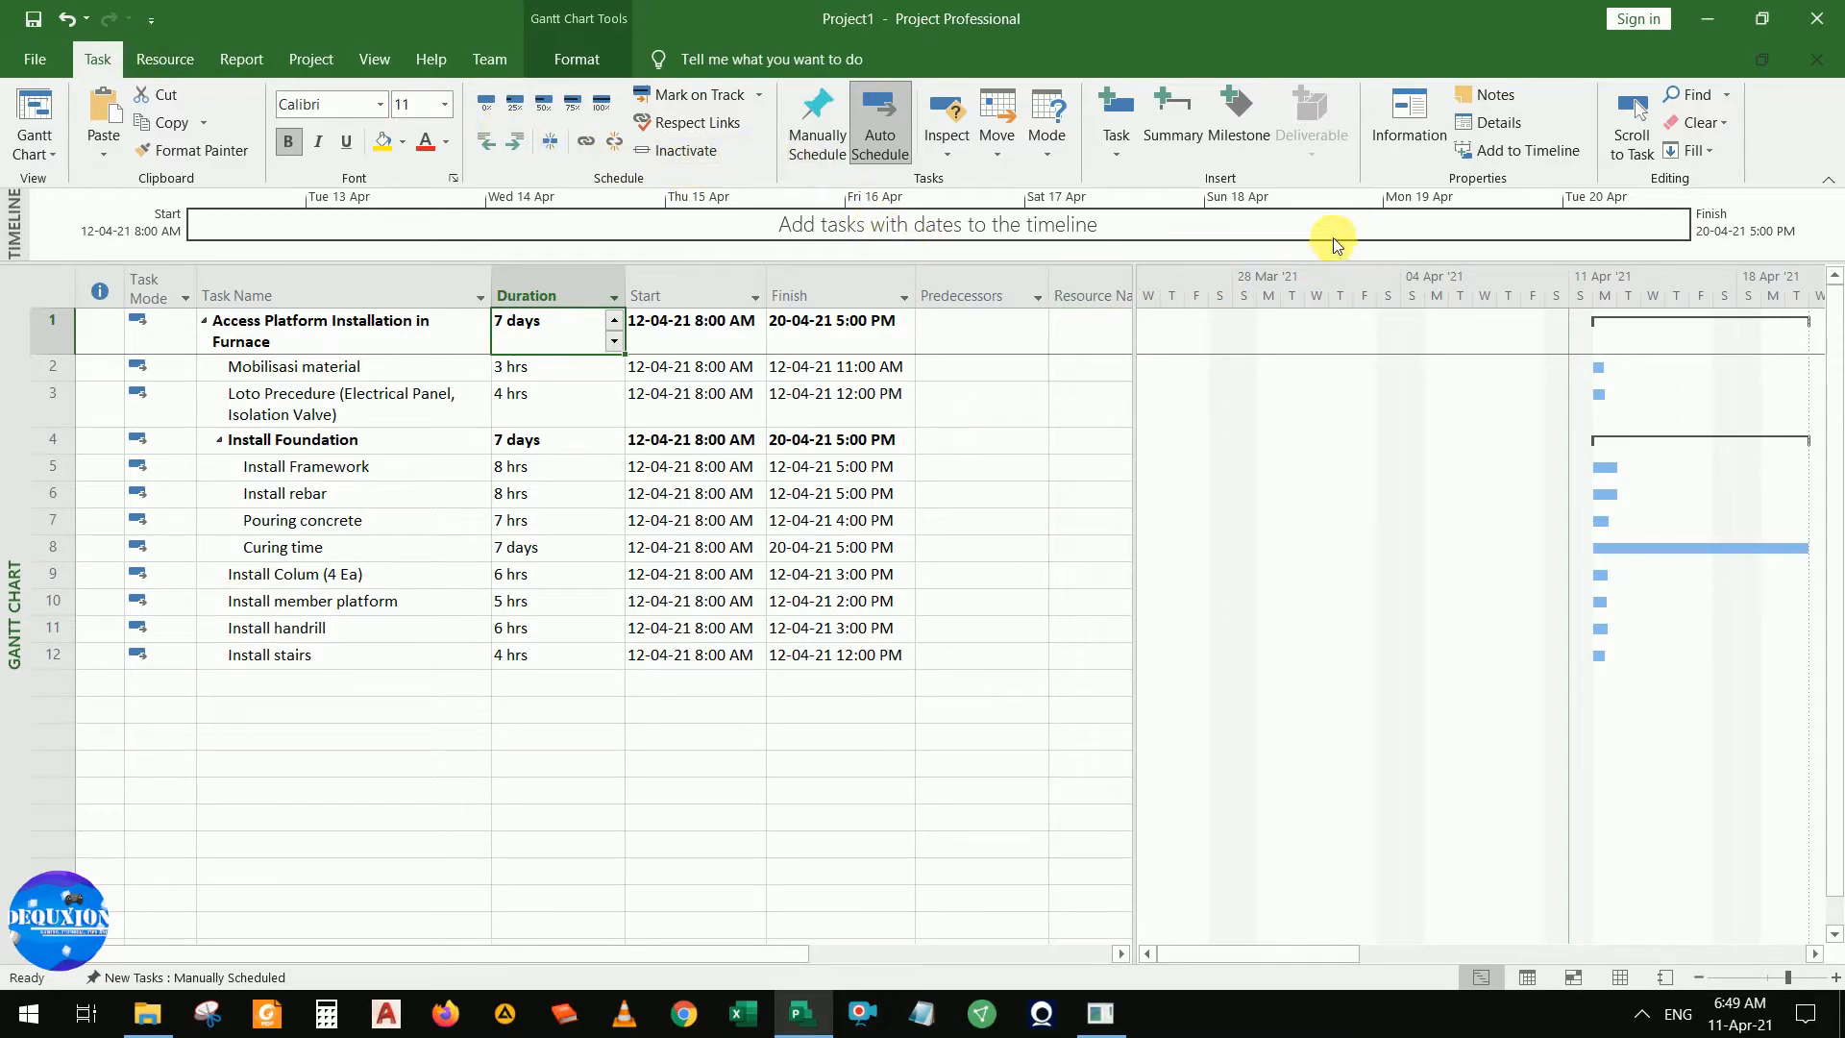
click(274, 546)
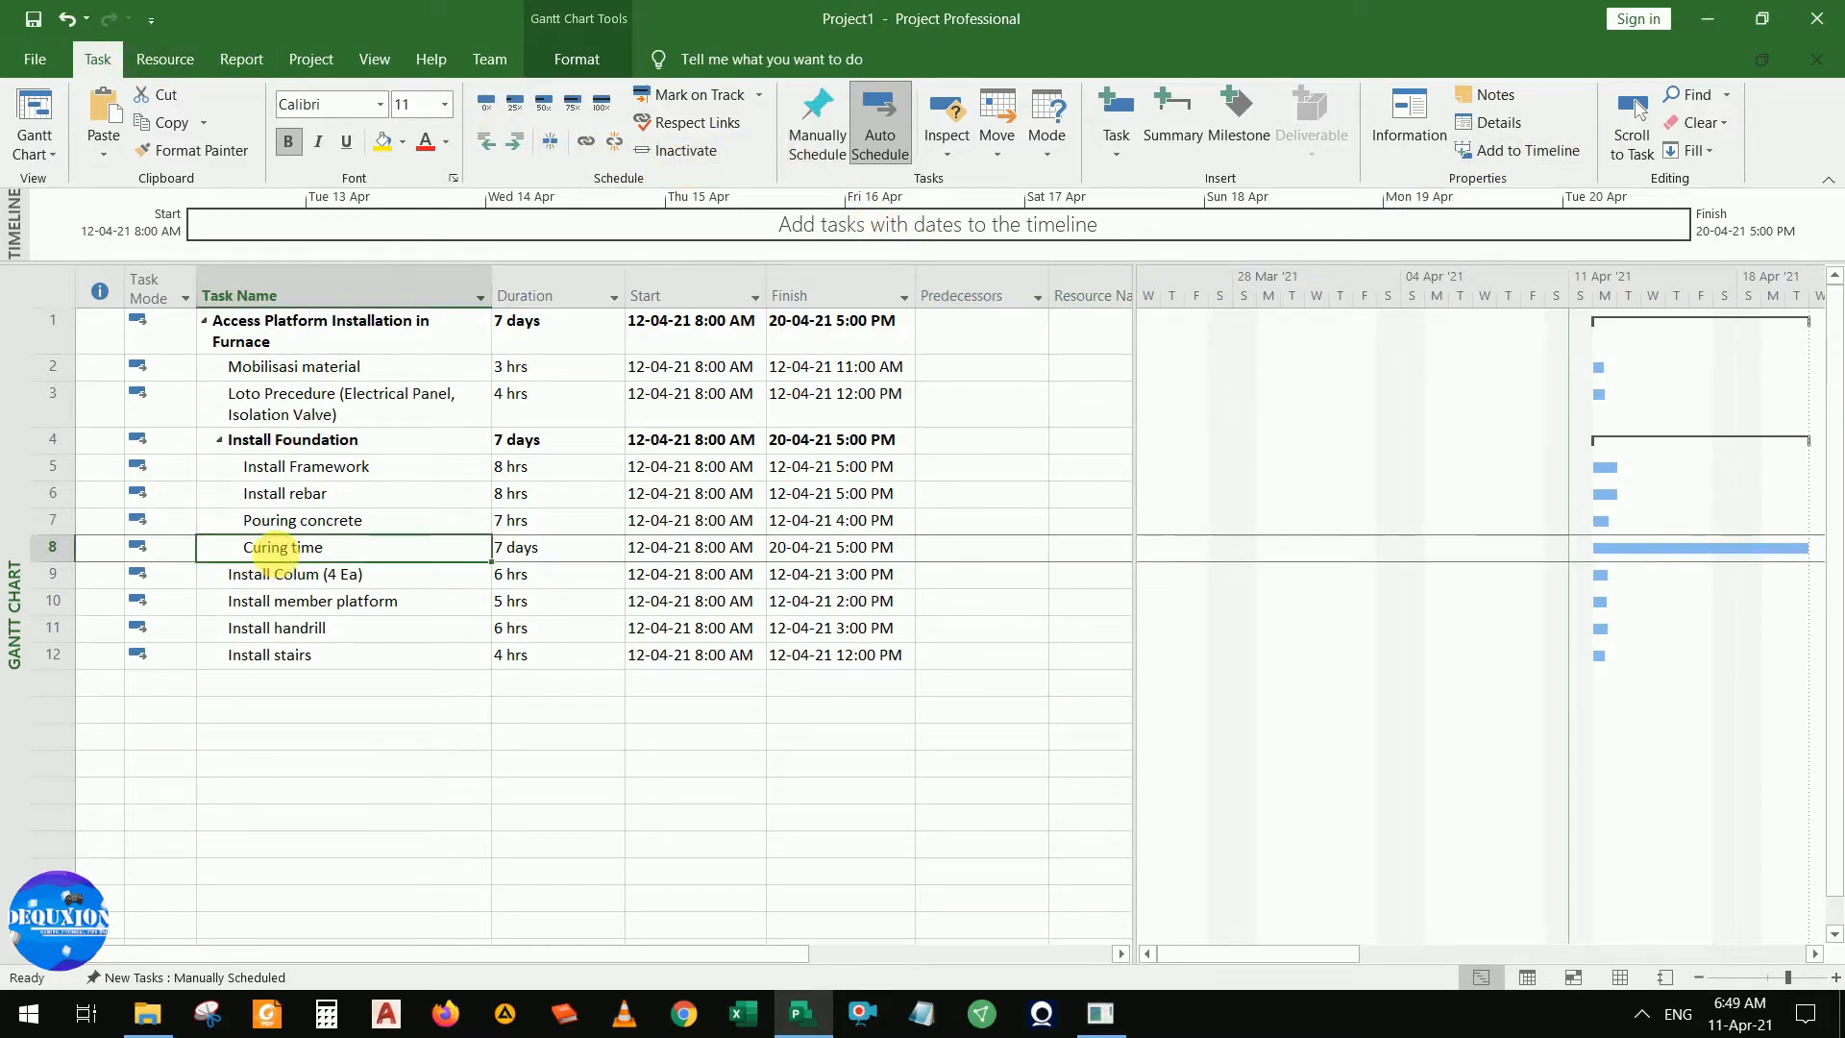
click(782, 520)
Give the Loto Precedure task a start-to-start link to Mobilisasi material by entering predecessor 2SS
click(979, 340)
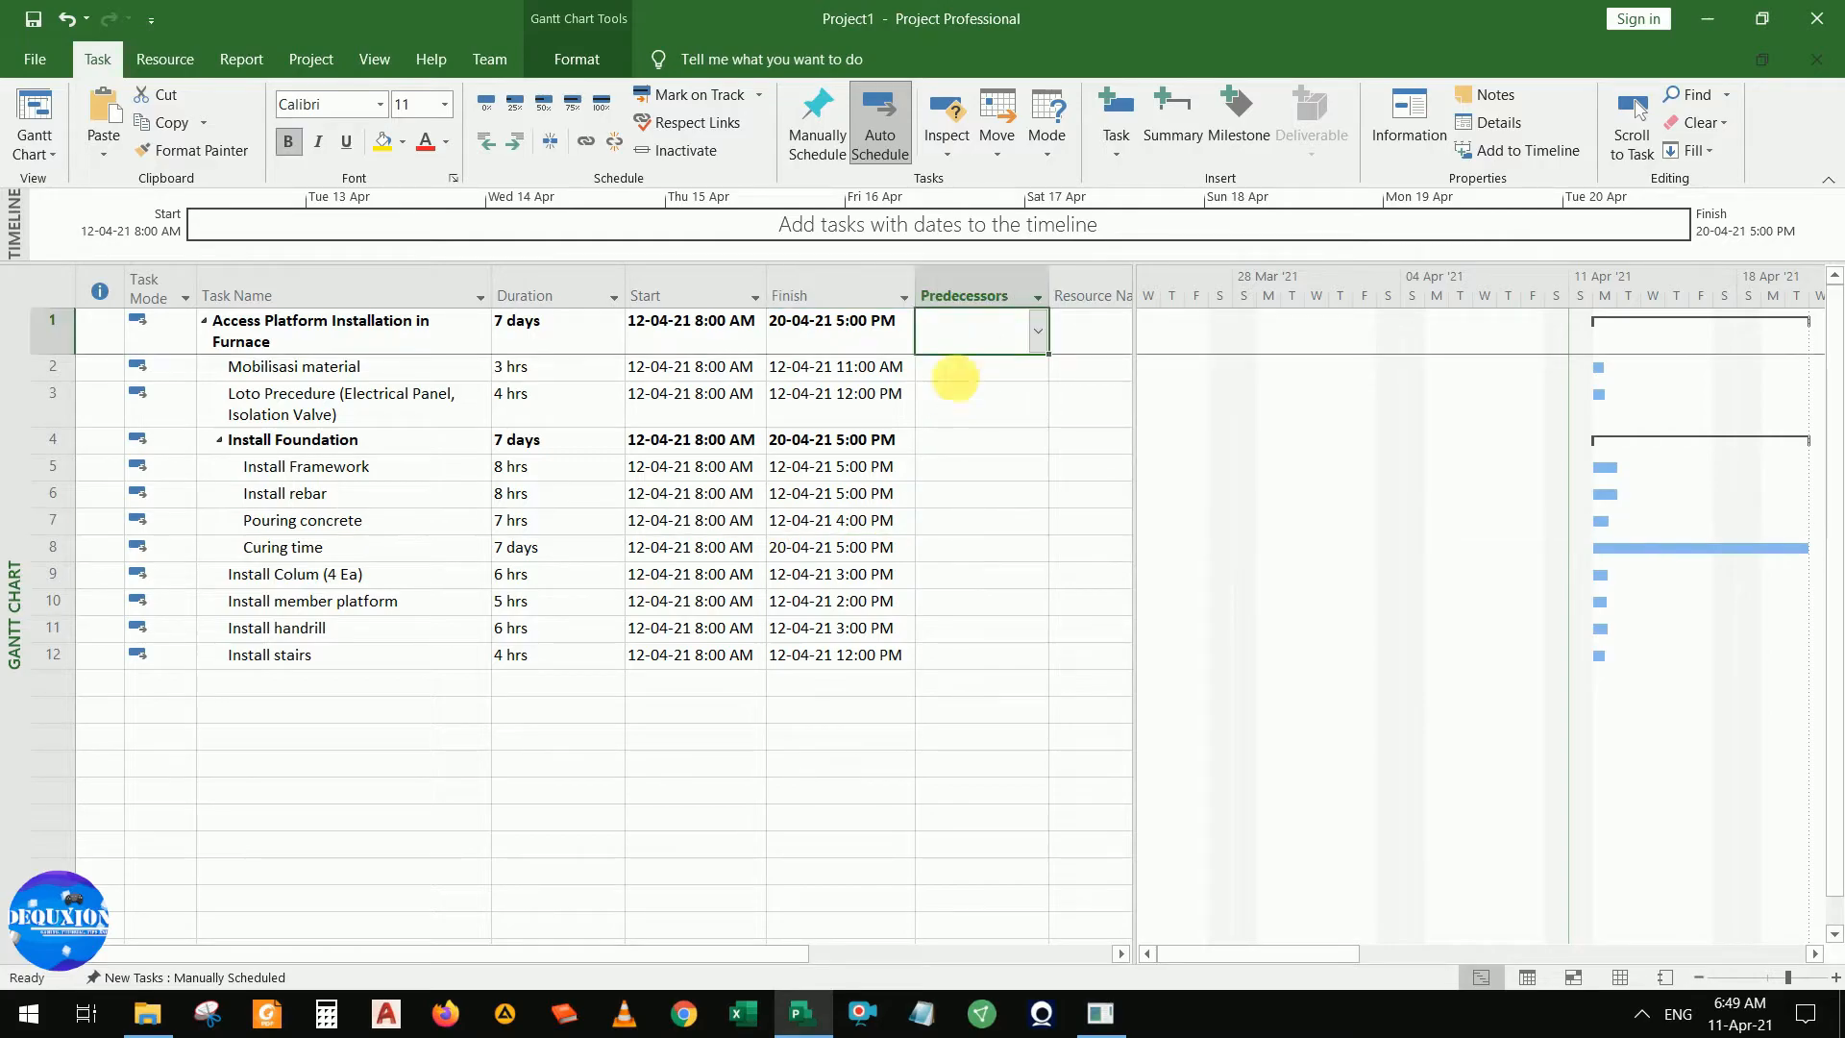
click(957, 374)
click(972, 413)
click(976, 367)
click(976, 412)
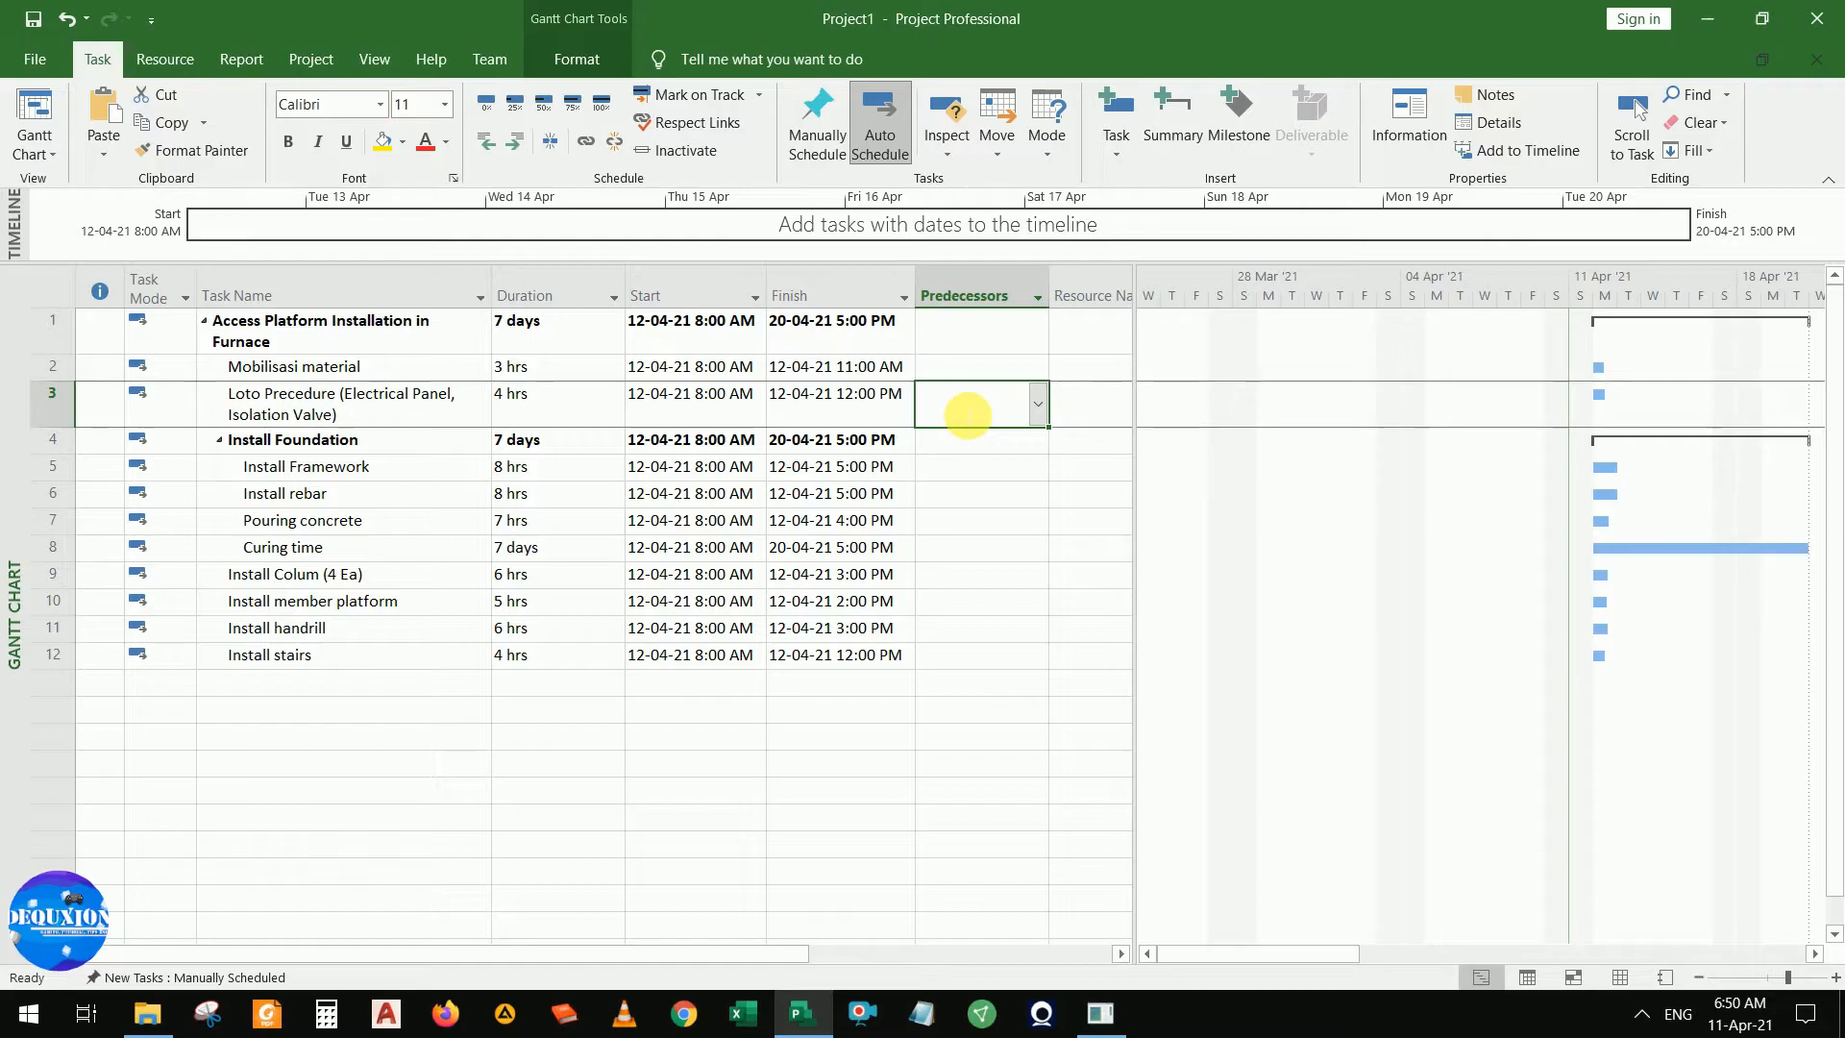
text(2S)
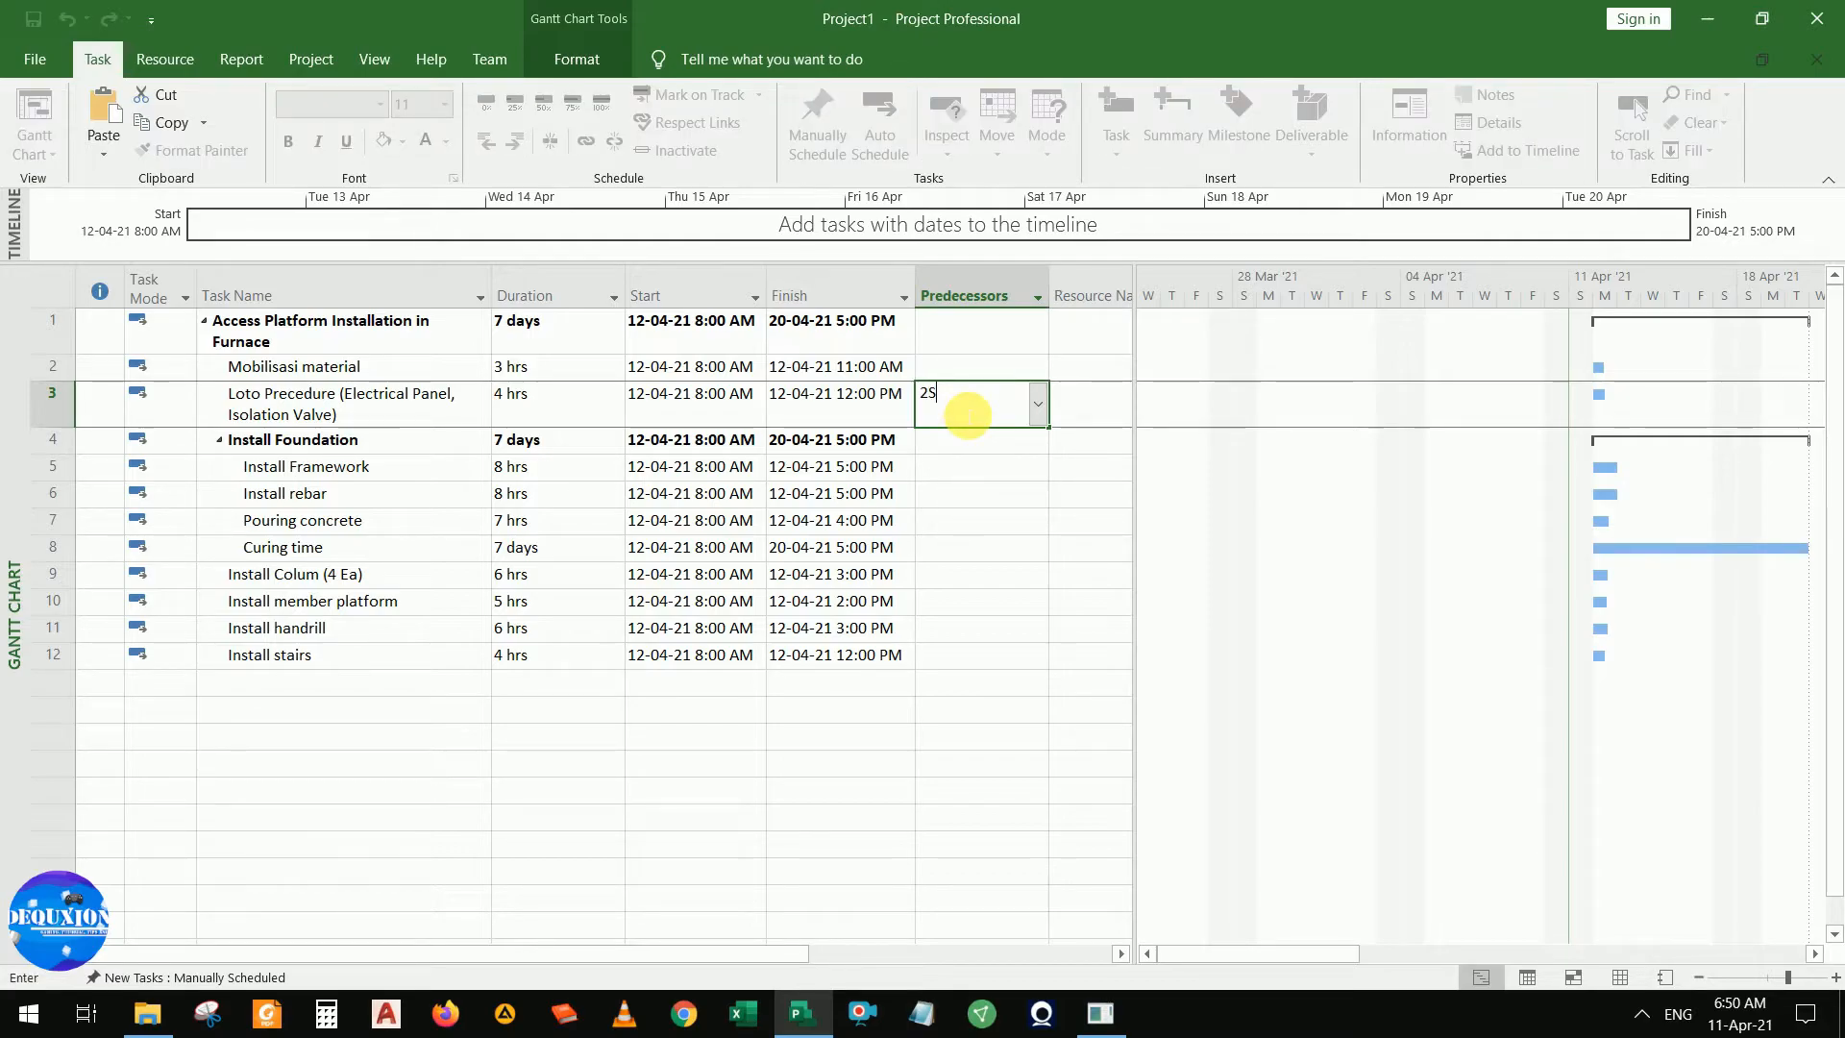
text(S)
key(Return)
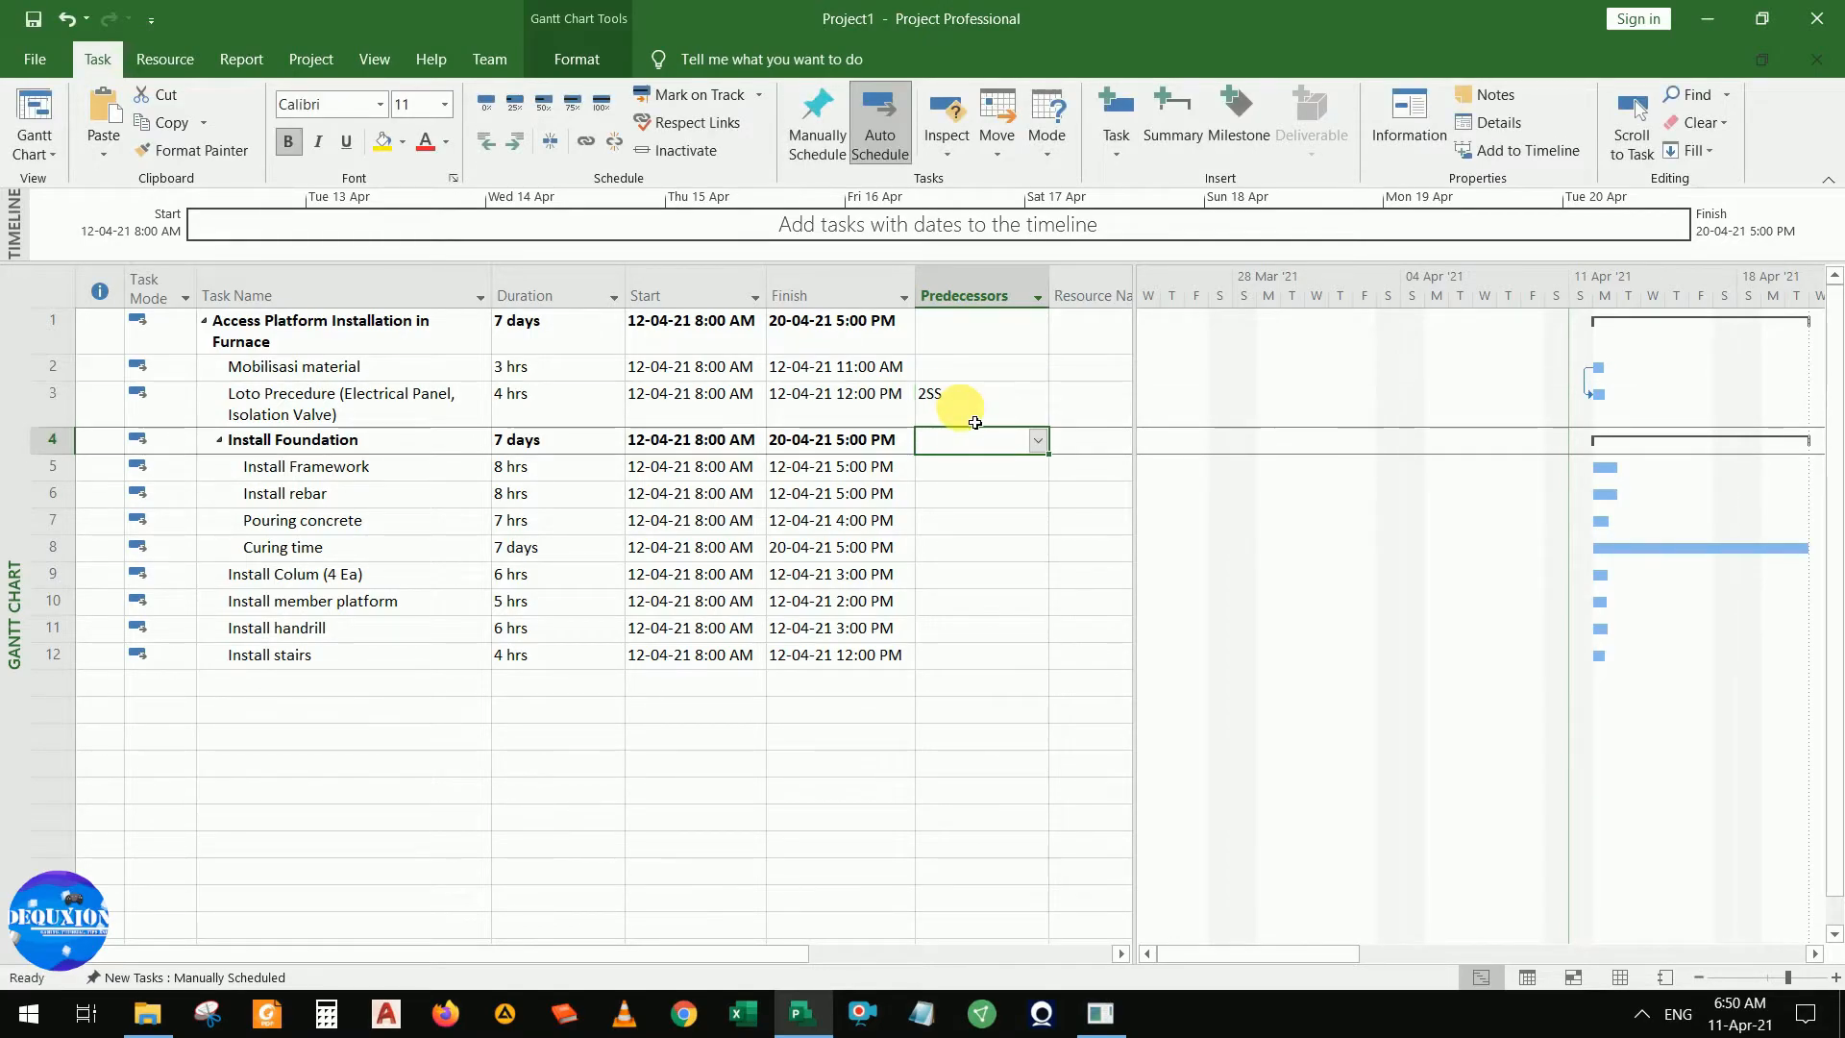
Set task 3, the Loto Precedure, as the predecessor of Install Framework
key(Down)
key(Up)
key(Up)
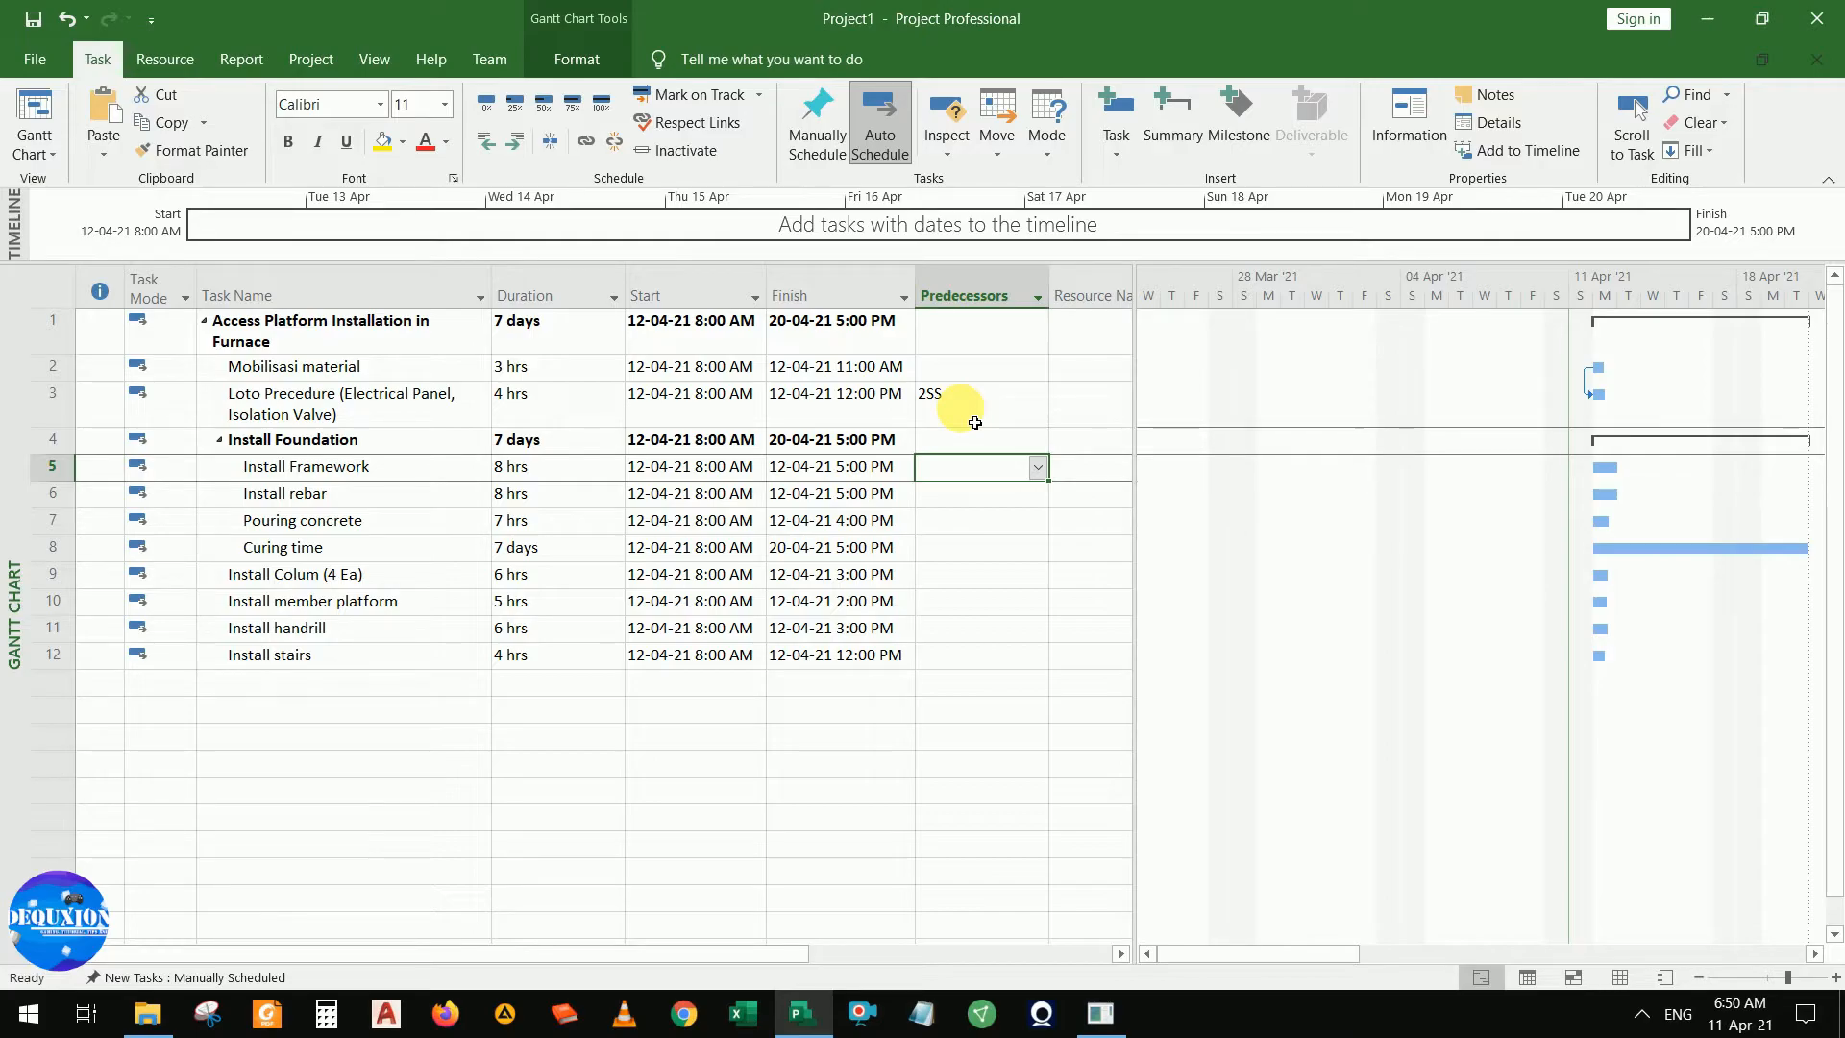
key(Down)
key(Down)
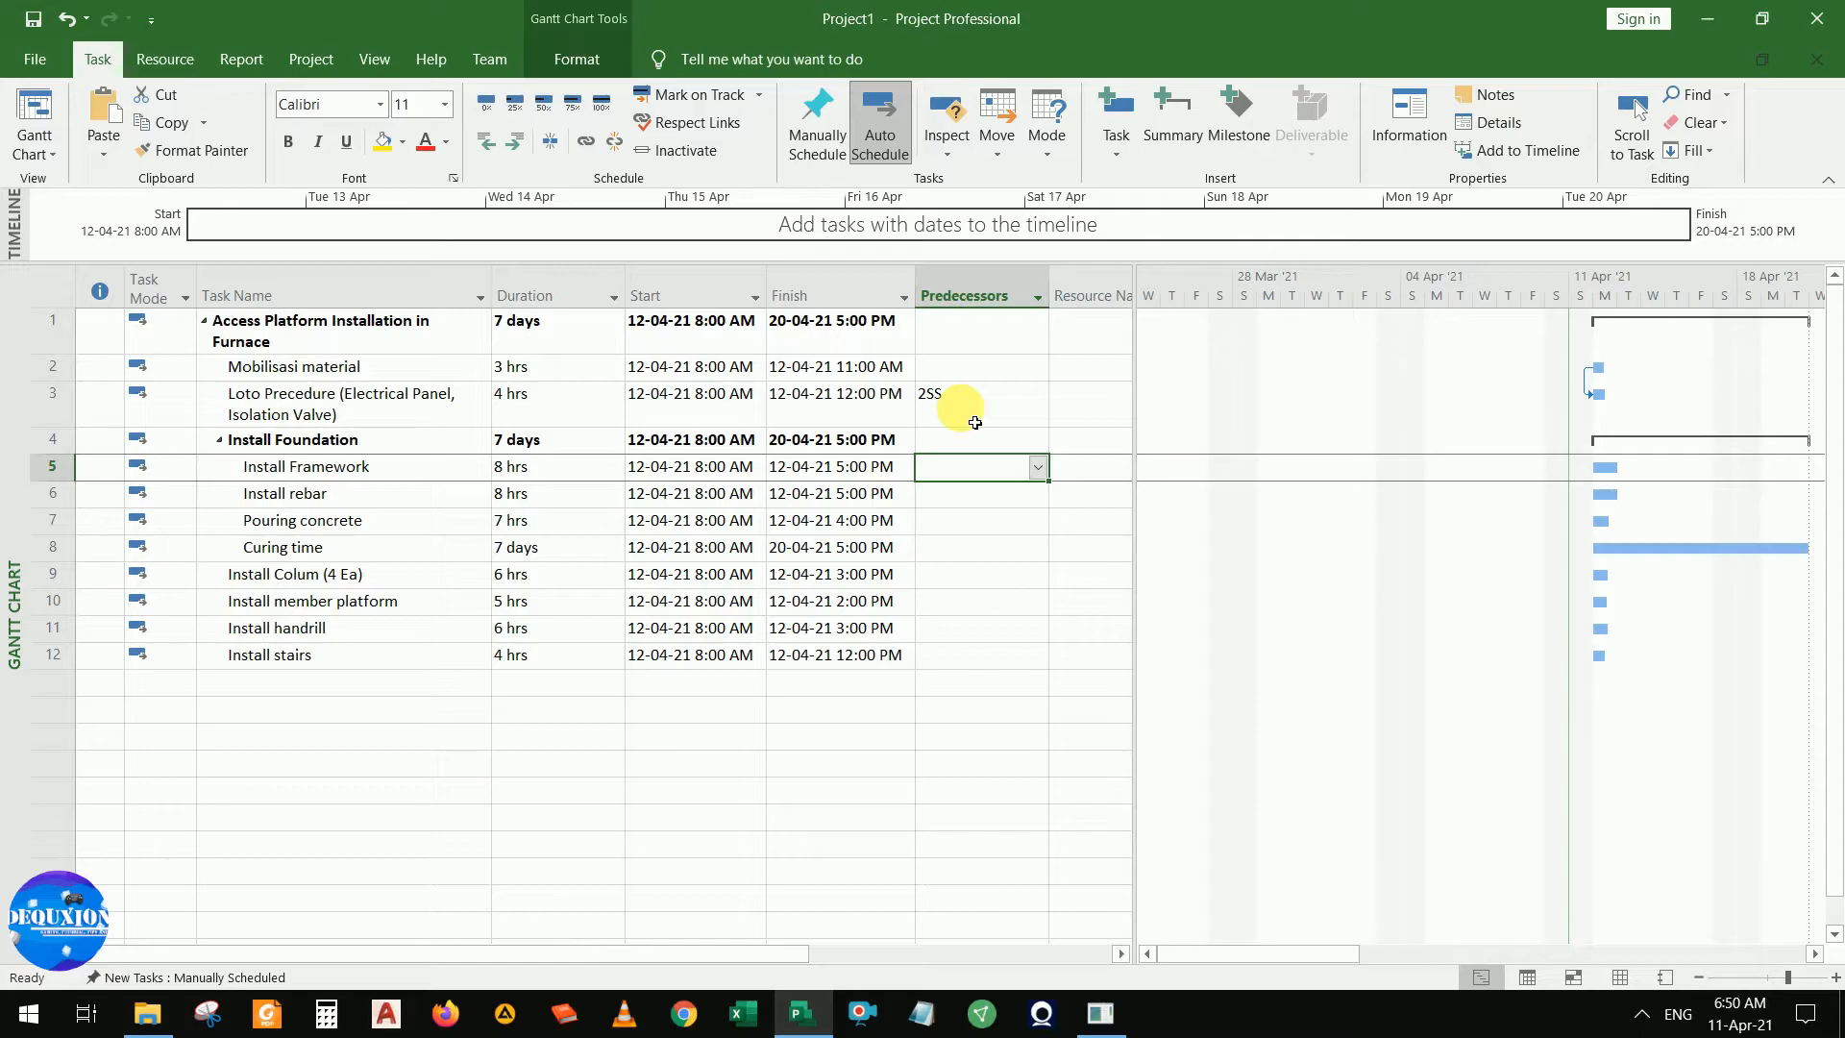
text(3)
key(Return)
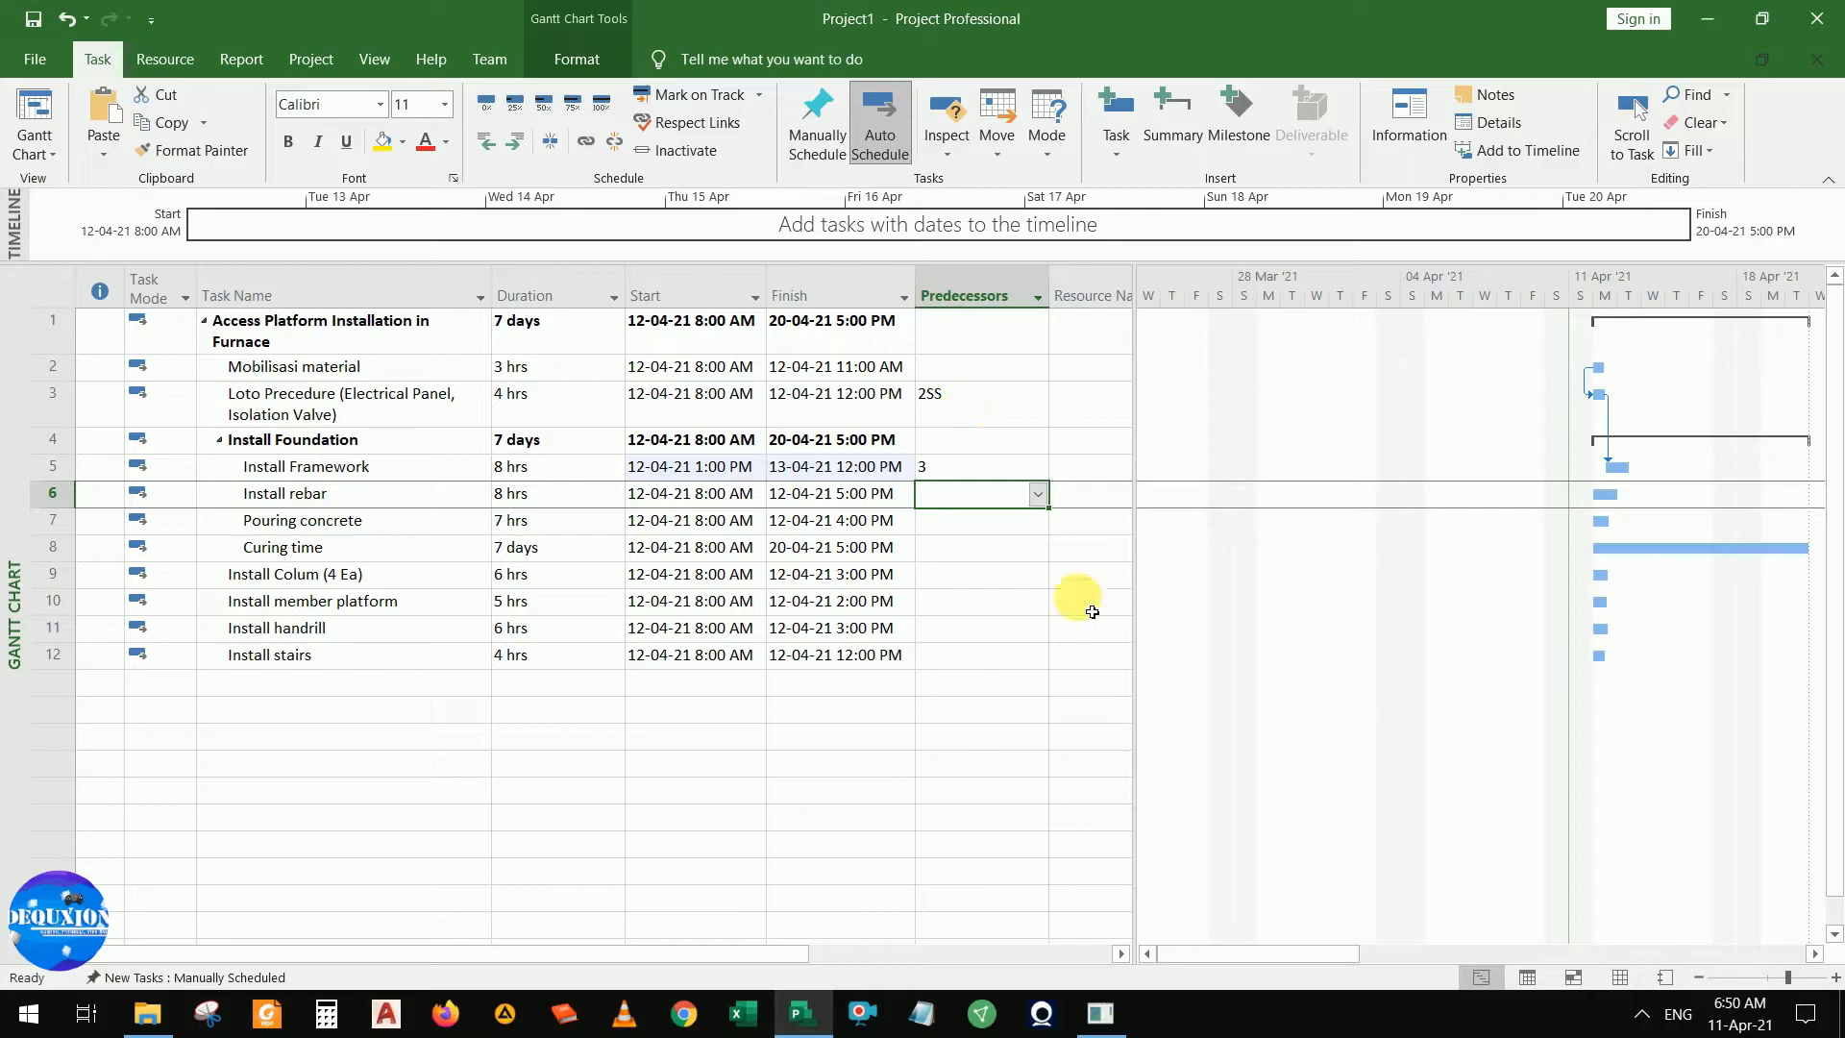
Link Install rebar to Install Framework with the predecessor 5SS+2 hrs
drag(1311, 950, 1351, 951)
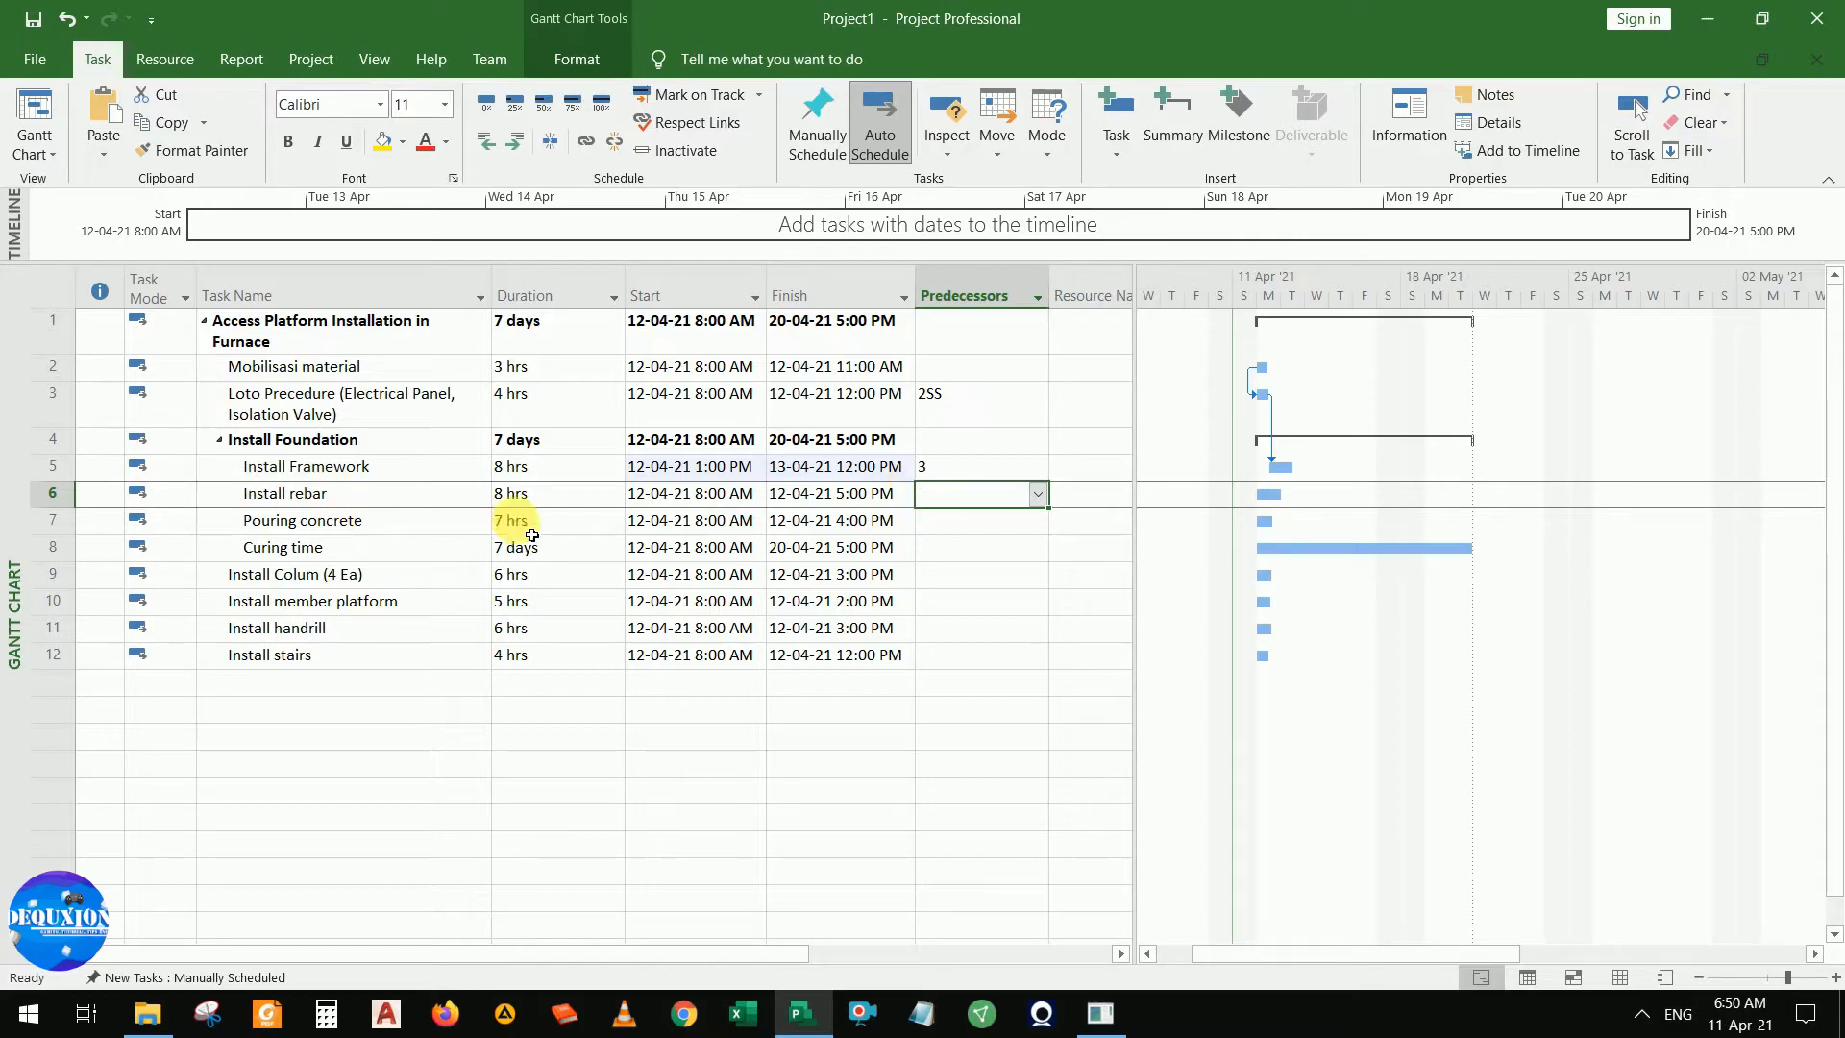
text(5)
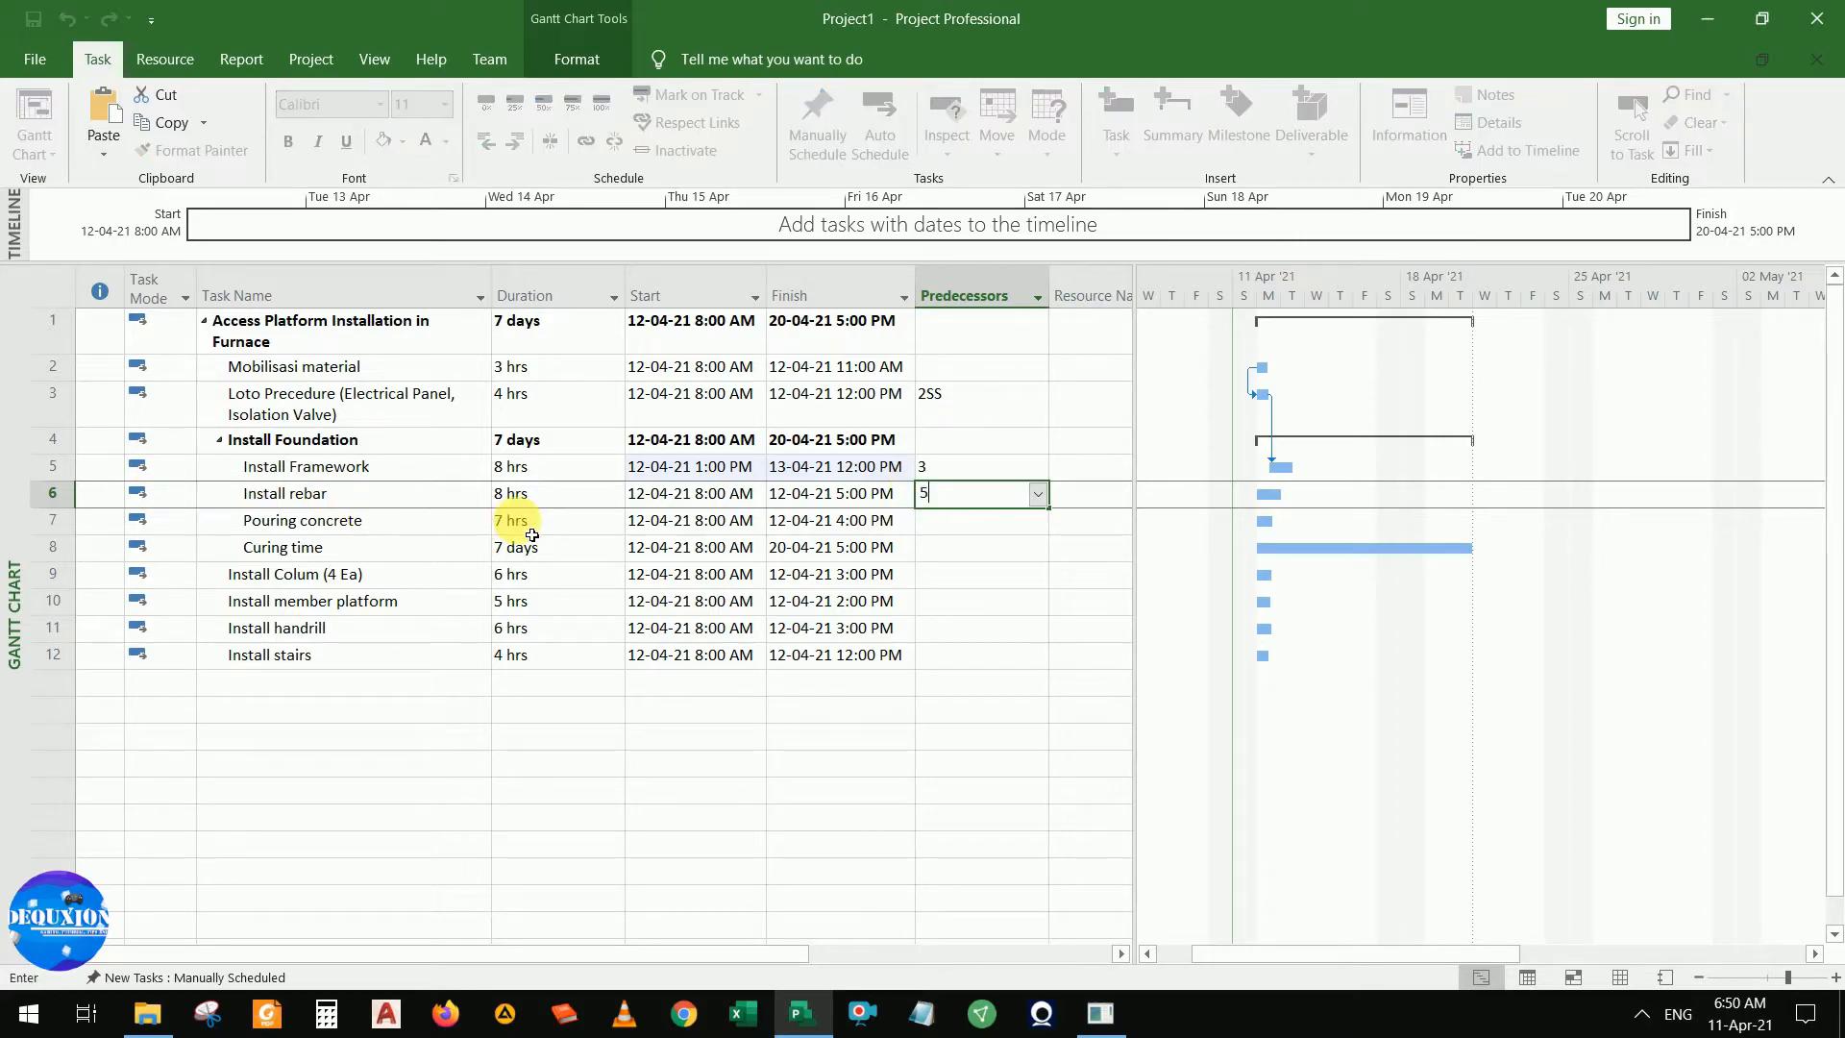
key(BackSpace)
text(5SS+2hrs)
key(Return)
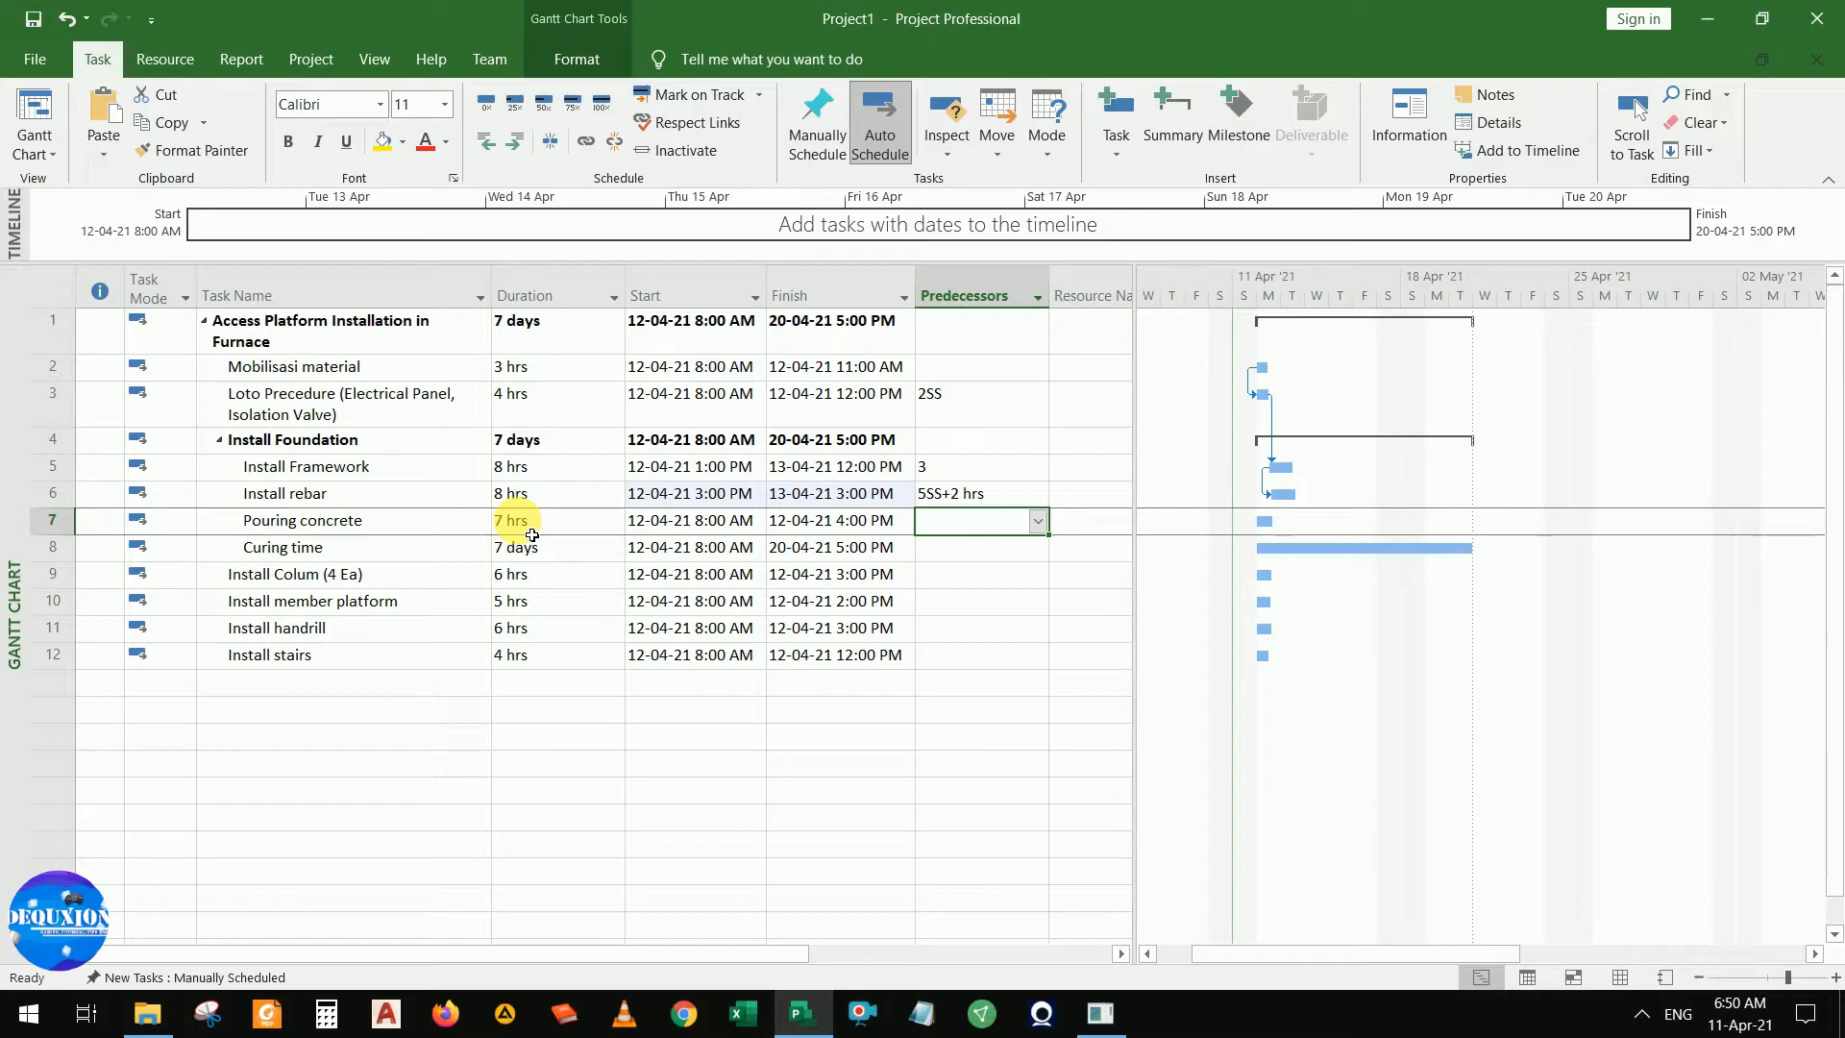
Set the predecessors of Pouring concrete to 6SS+2 hrs and Curing time to 7
text(6SS)
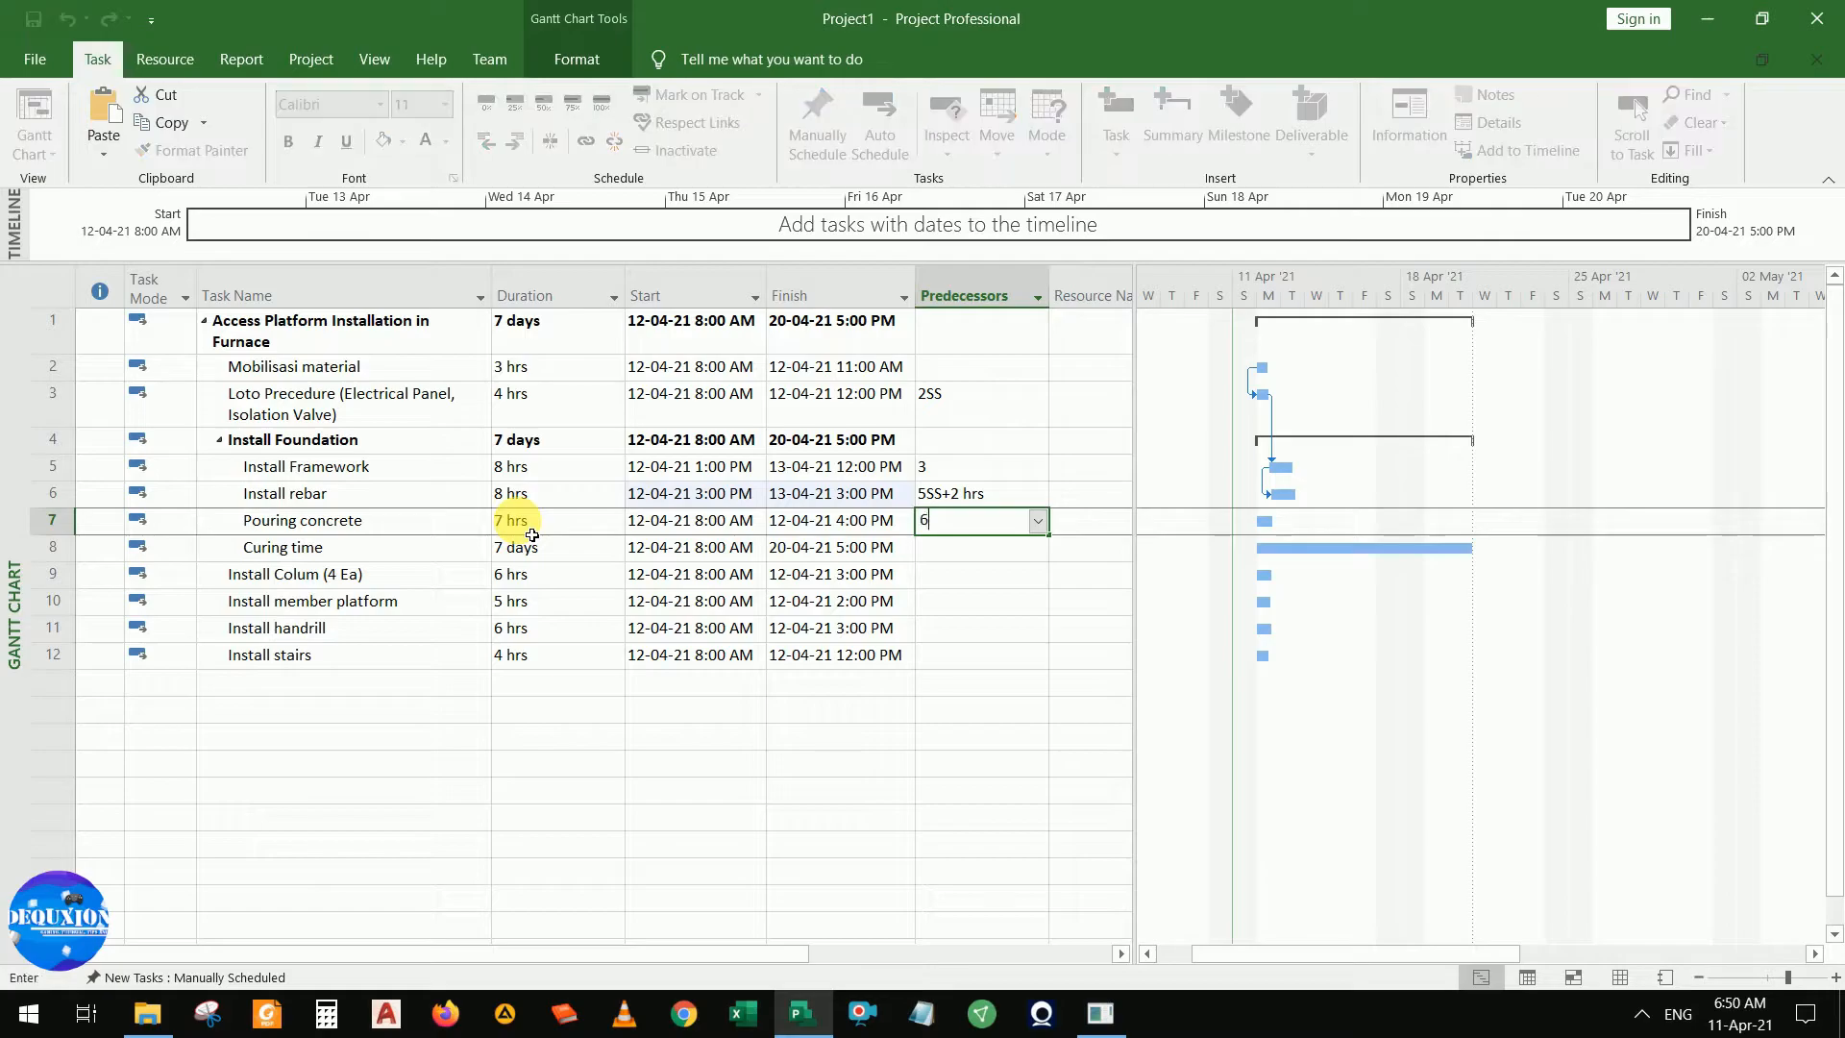
text(2 hrs)
key(Return)
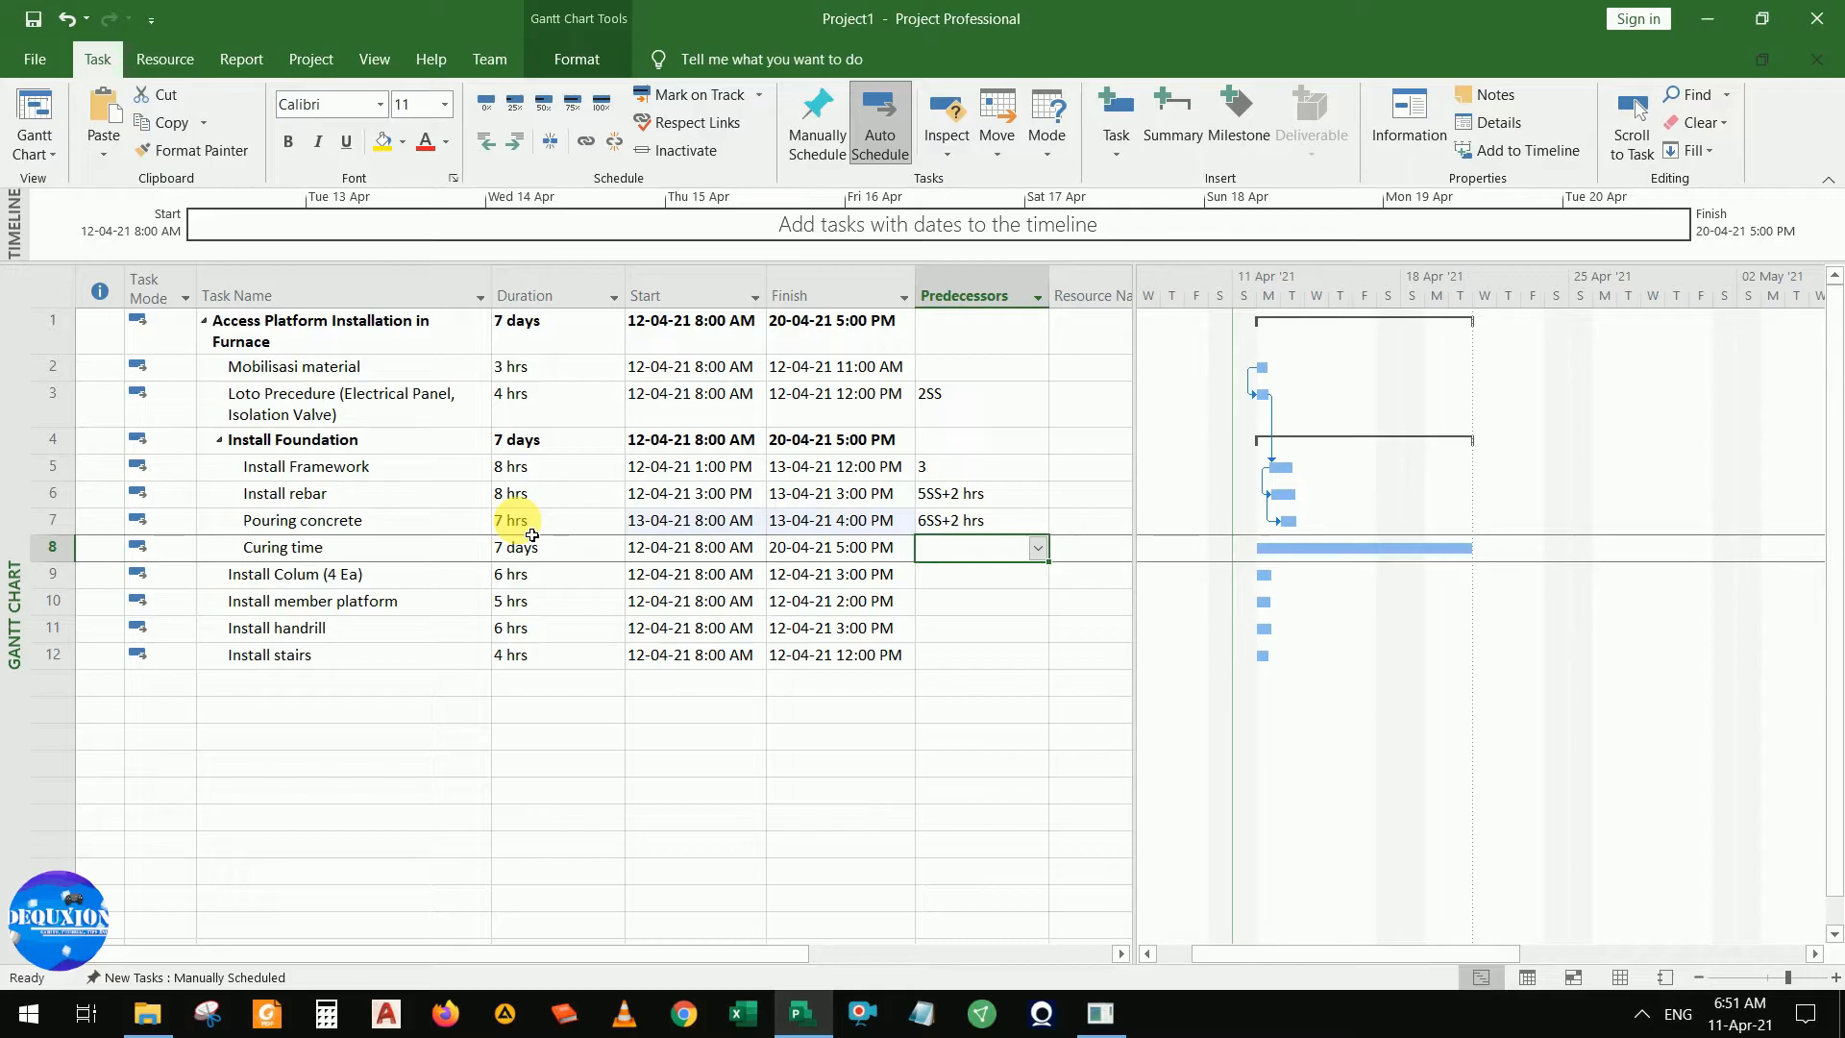
text(7)
key(Return)
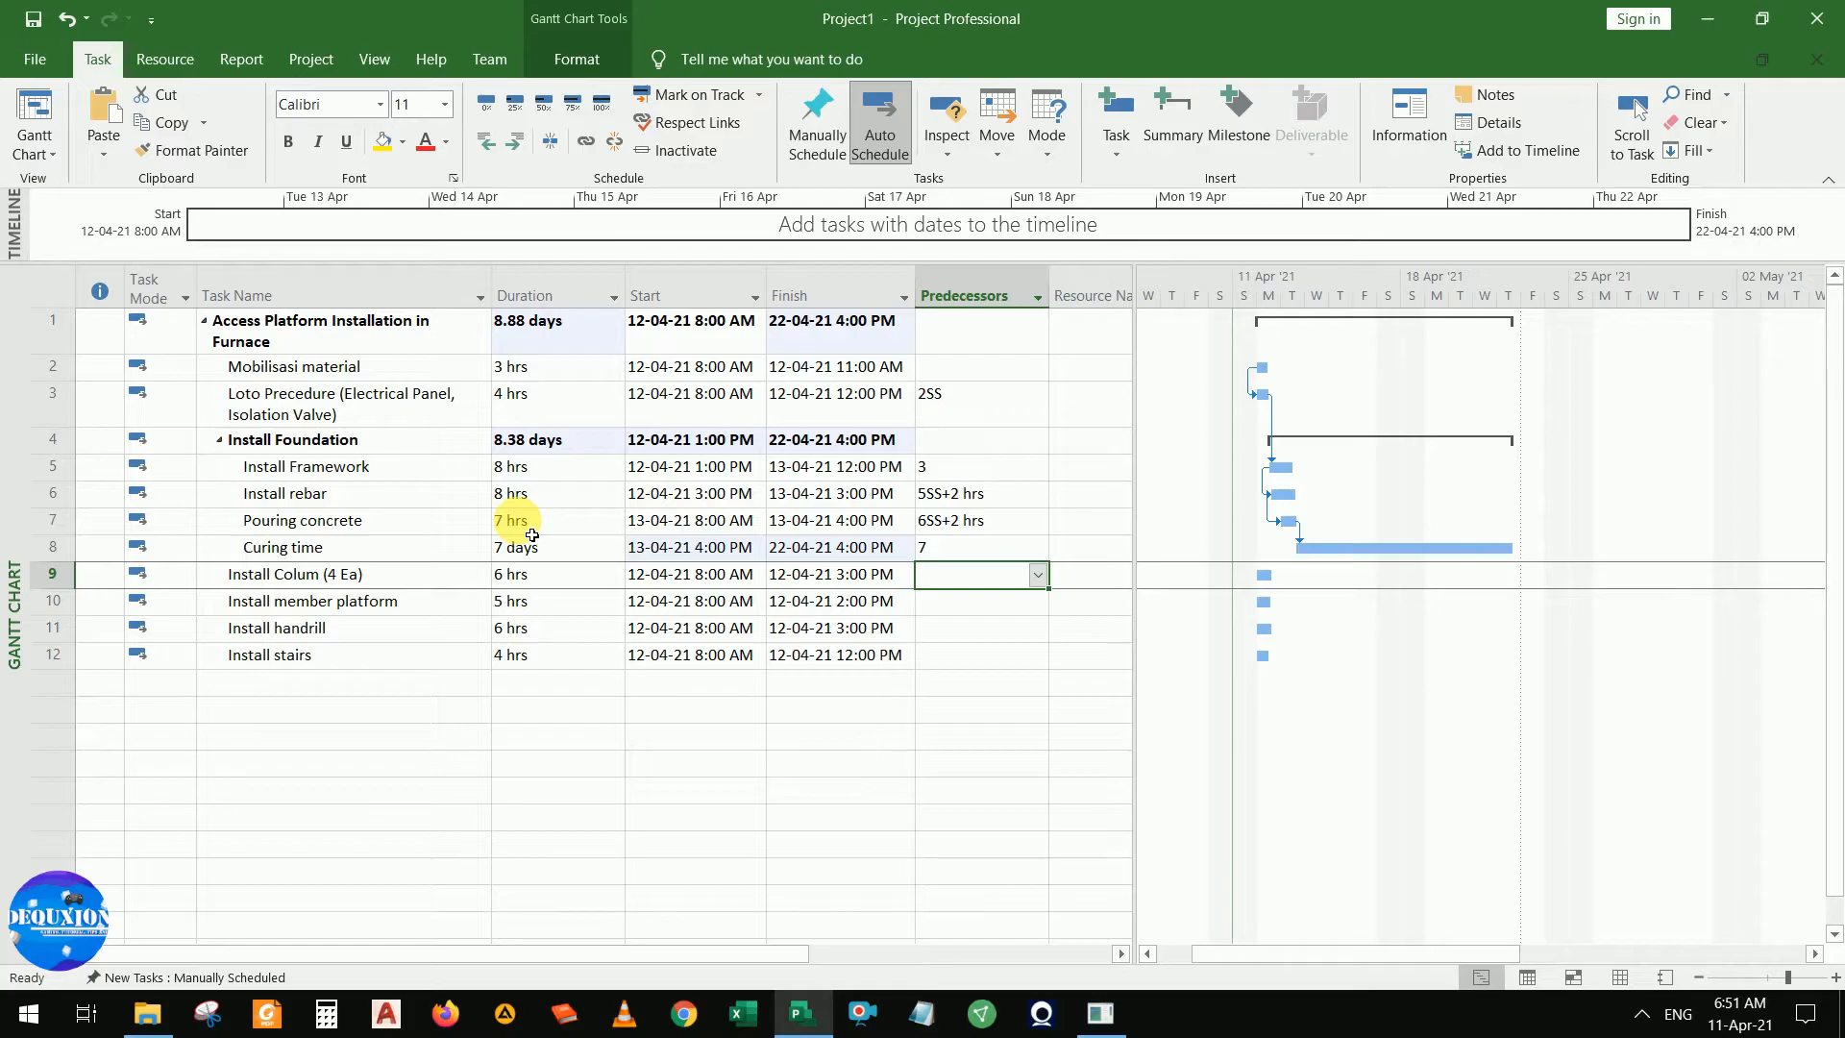
Insert a new blank task above Install Colum (4 Ea) and a task named Shutdown 1 above Mobilisasi material
right_click(44, 575)
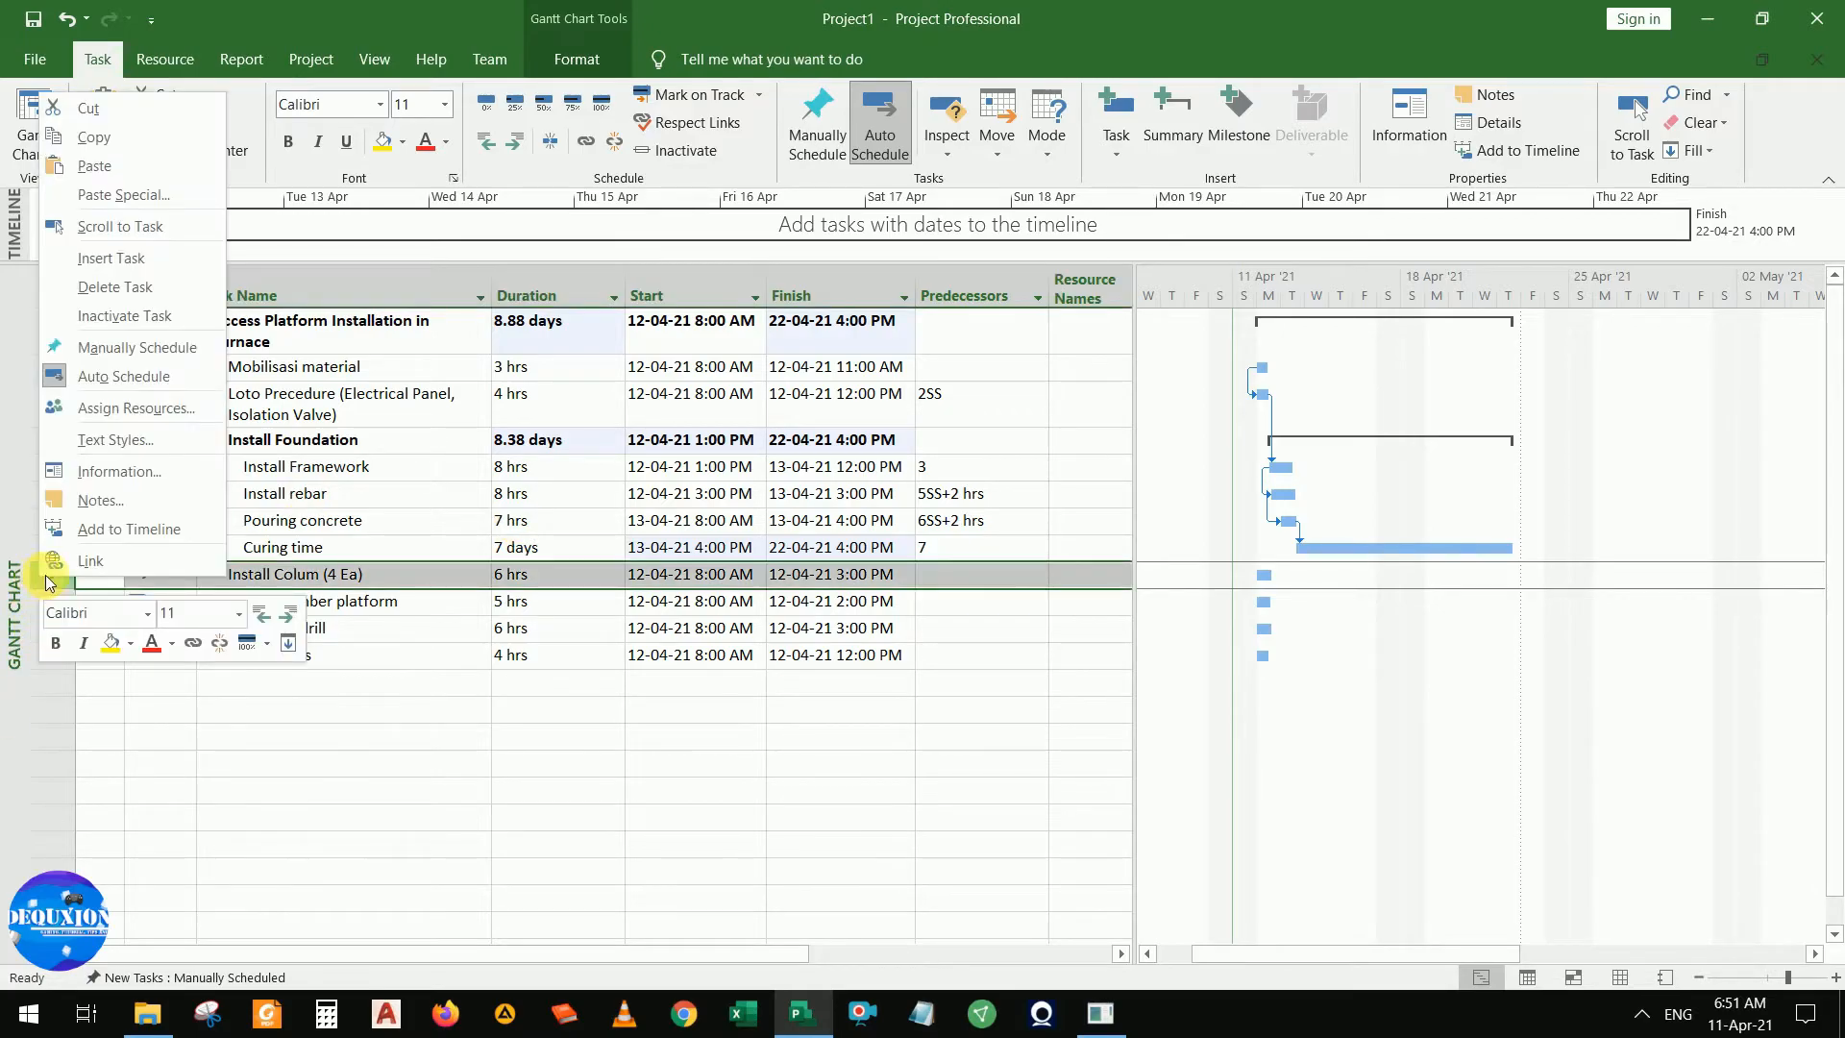
click(154, 256)
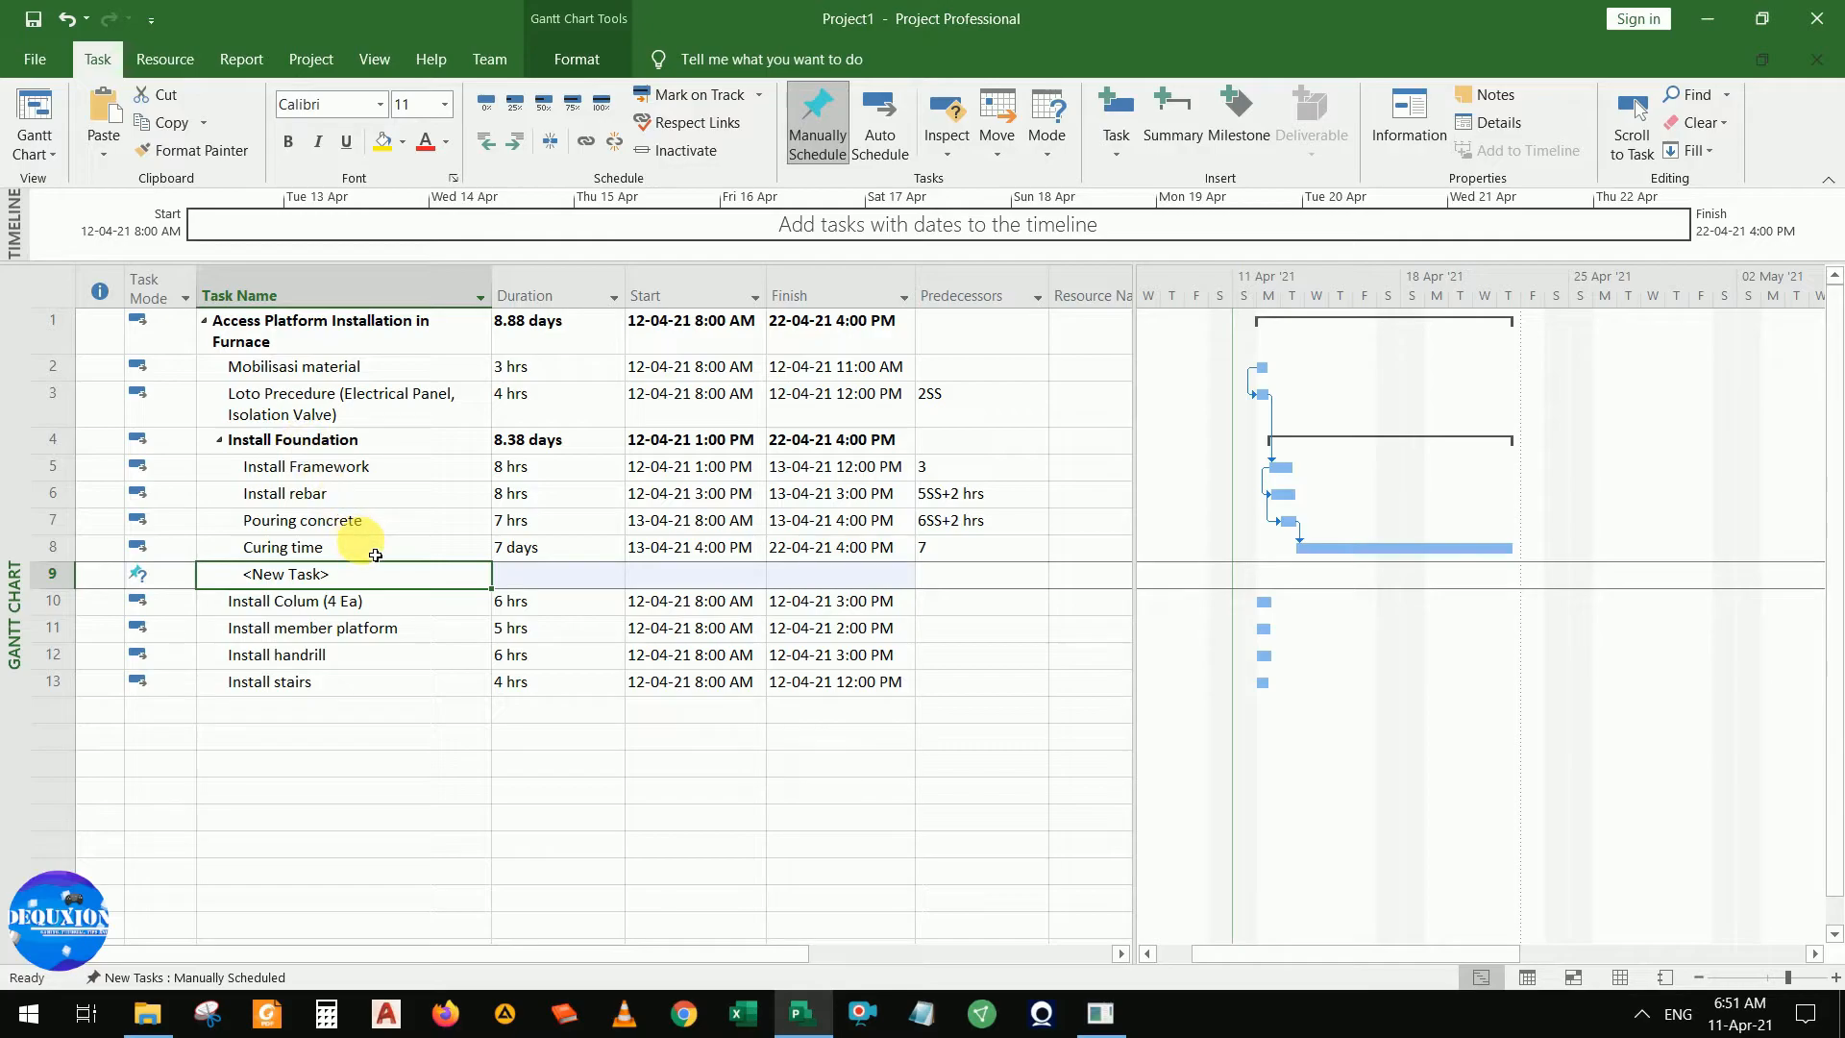
right_click(44, 366)
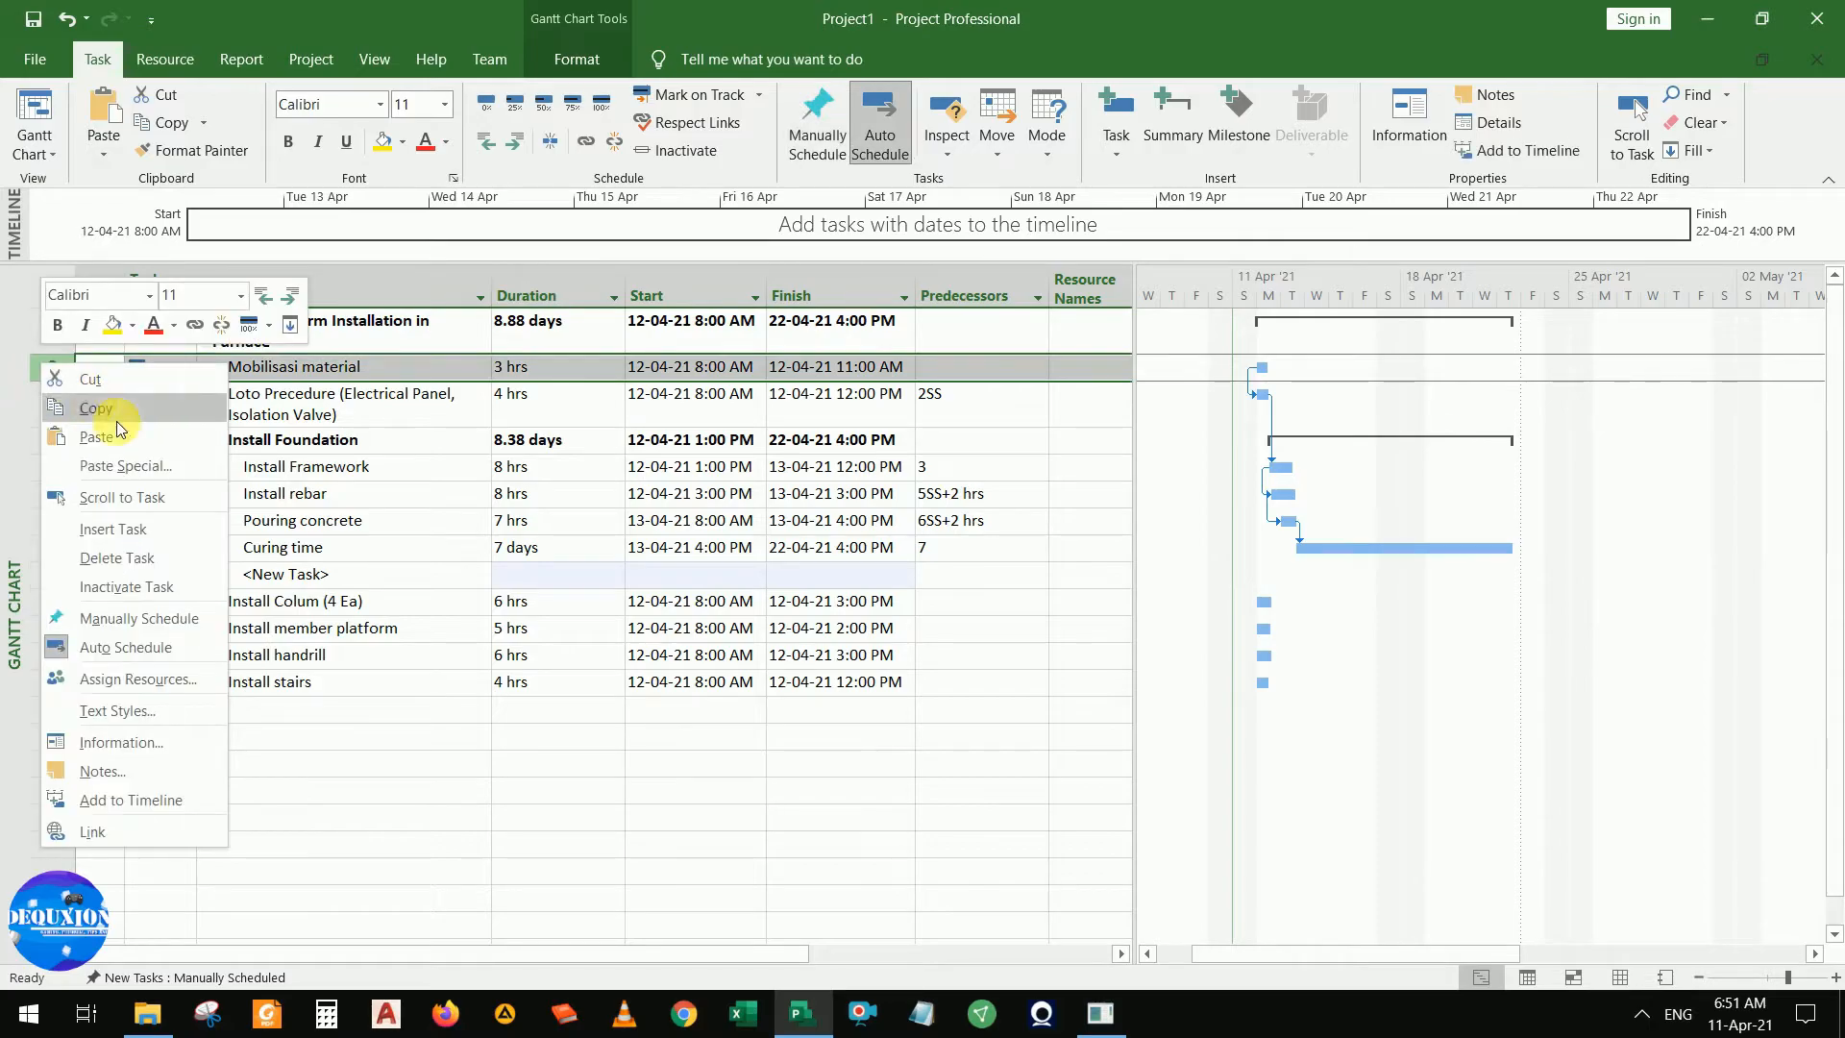
click(153, 527)
text(Shut)
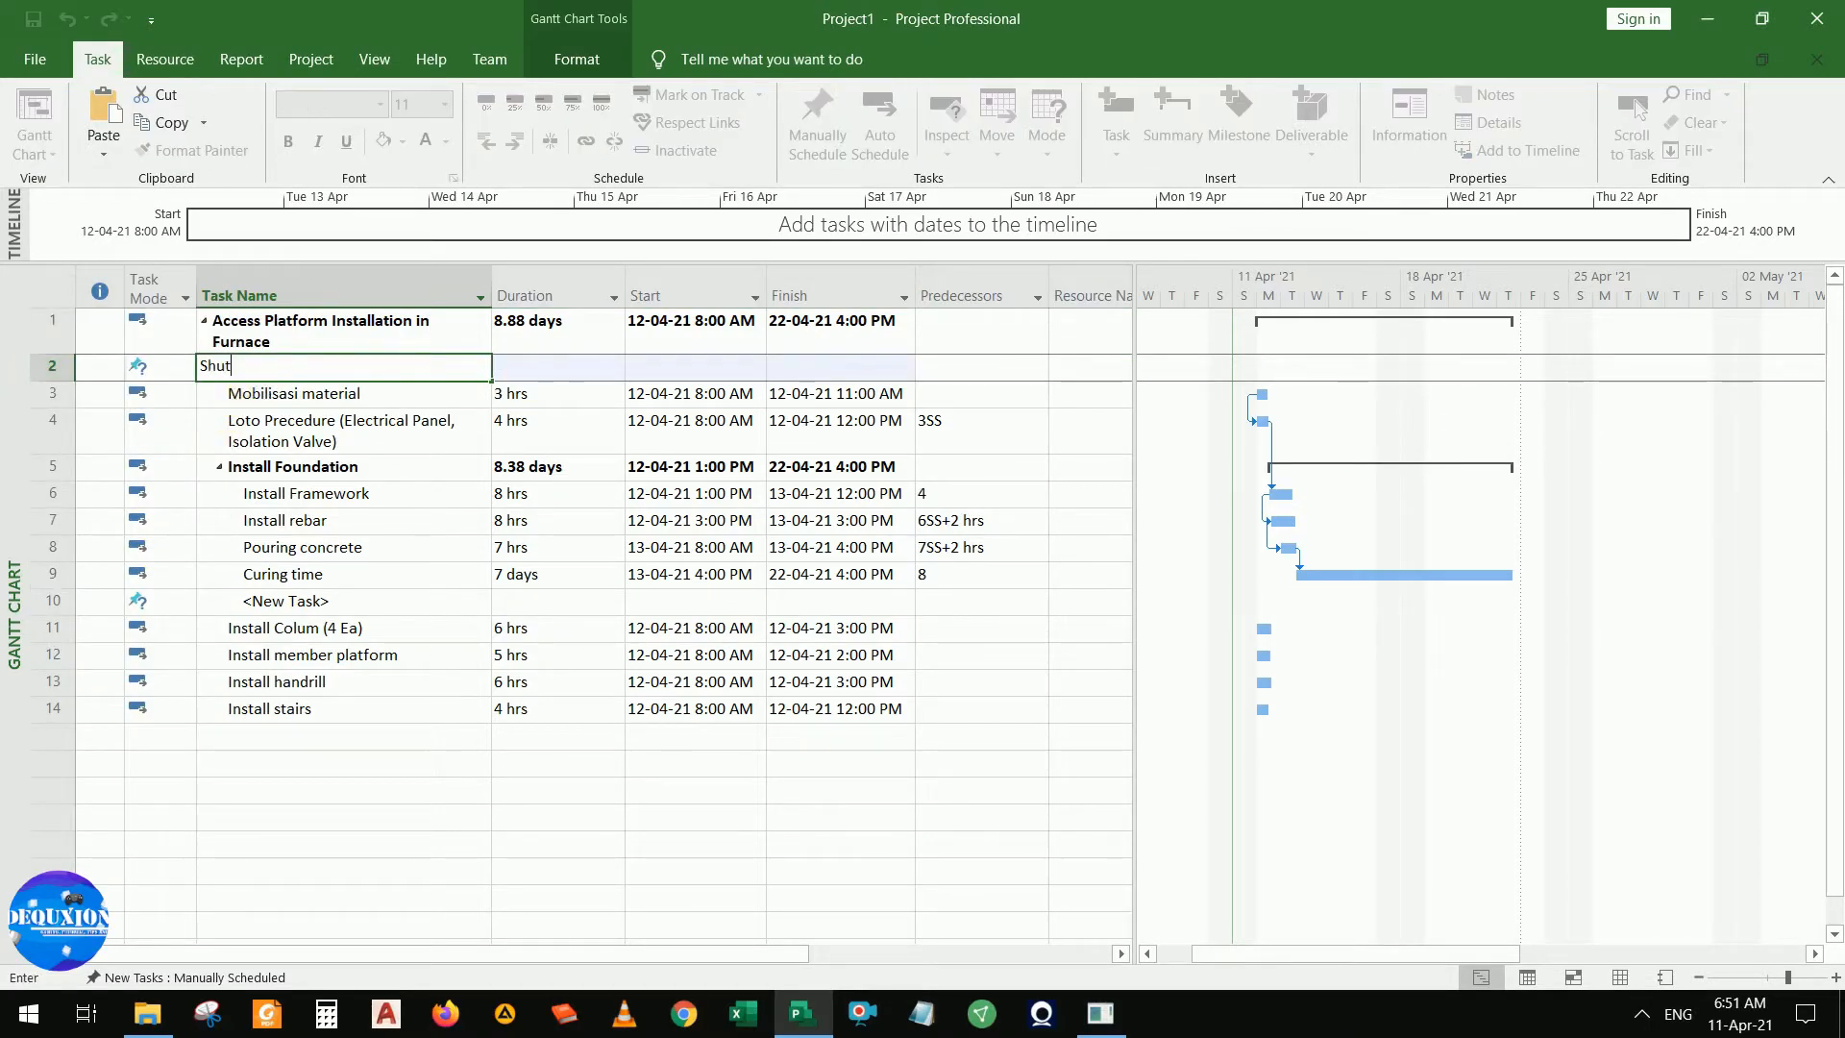
text(down 1)
key(Return)
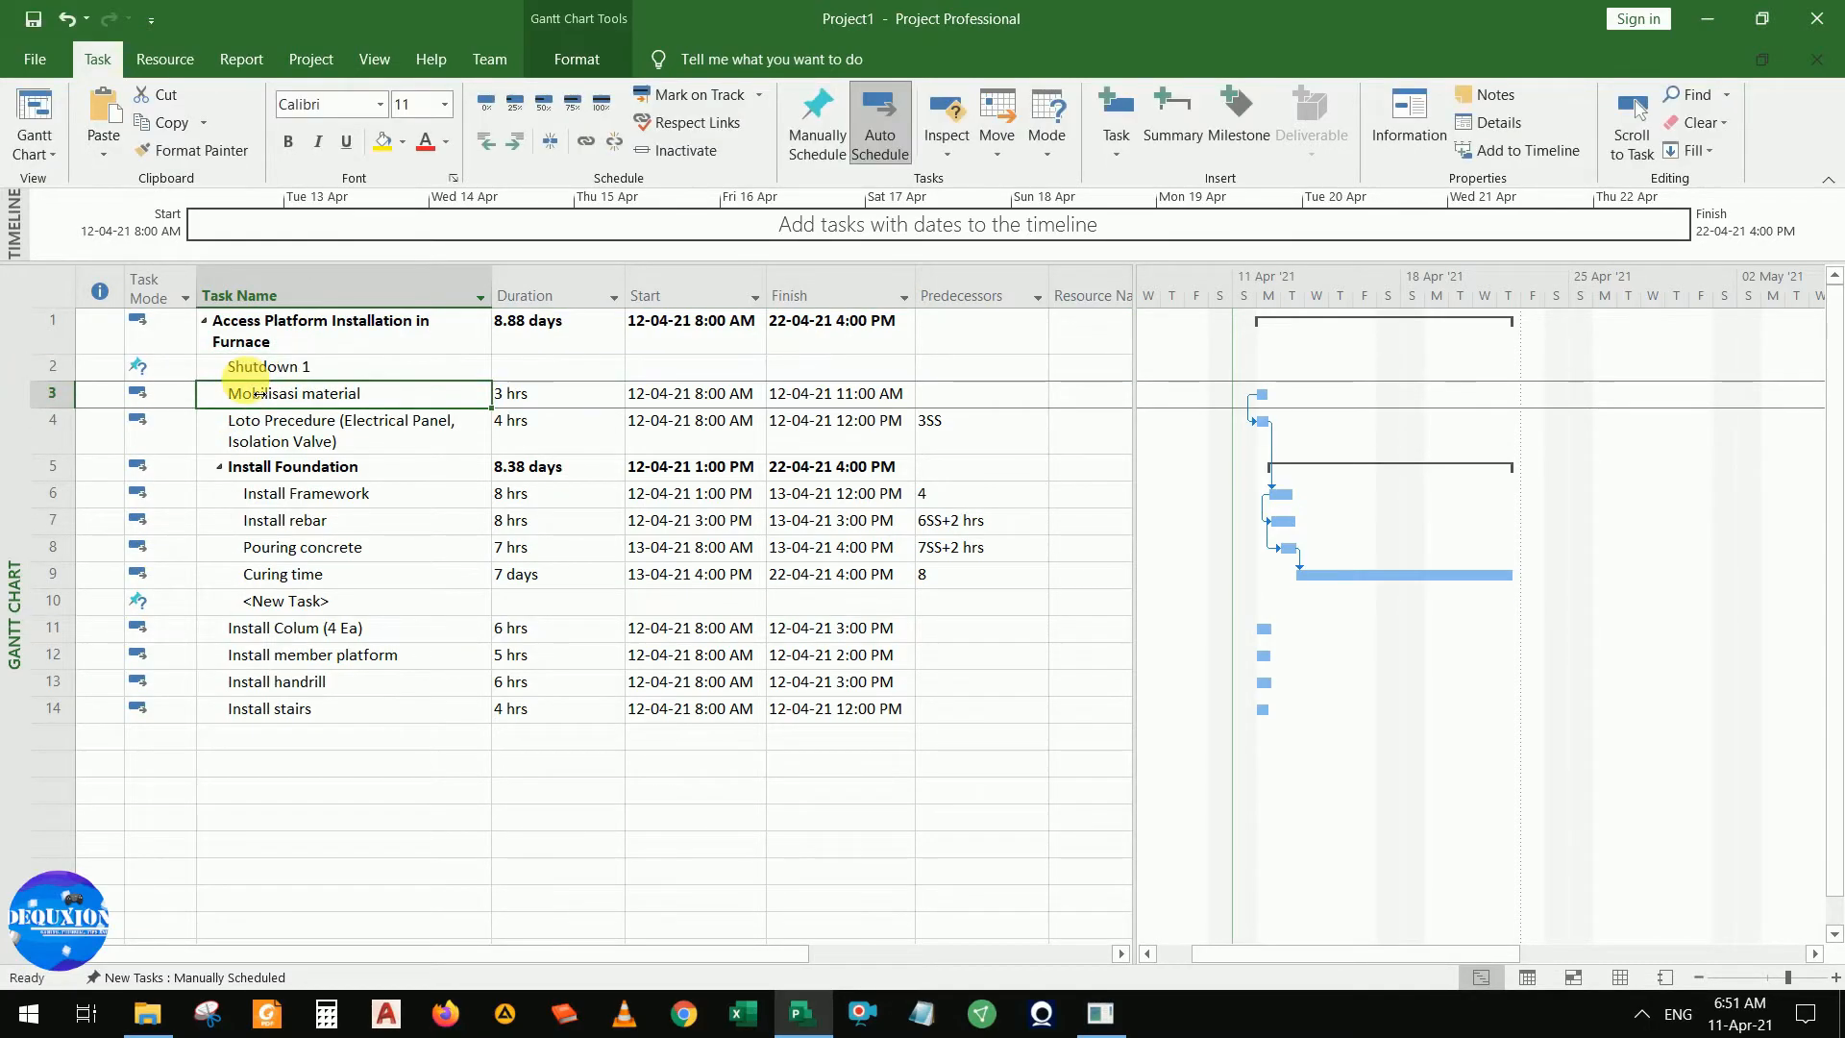
Indent the tasks from Mobilisasi material through the new blank task below Curing time as subtasks of Shutdown 1
drag(309, 402, 298, 574)
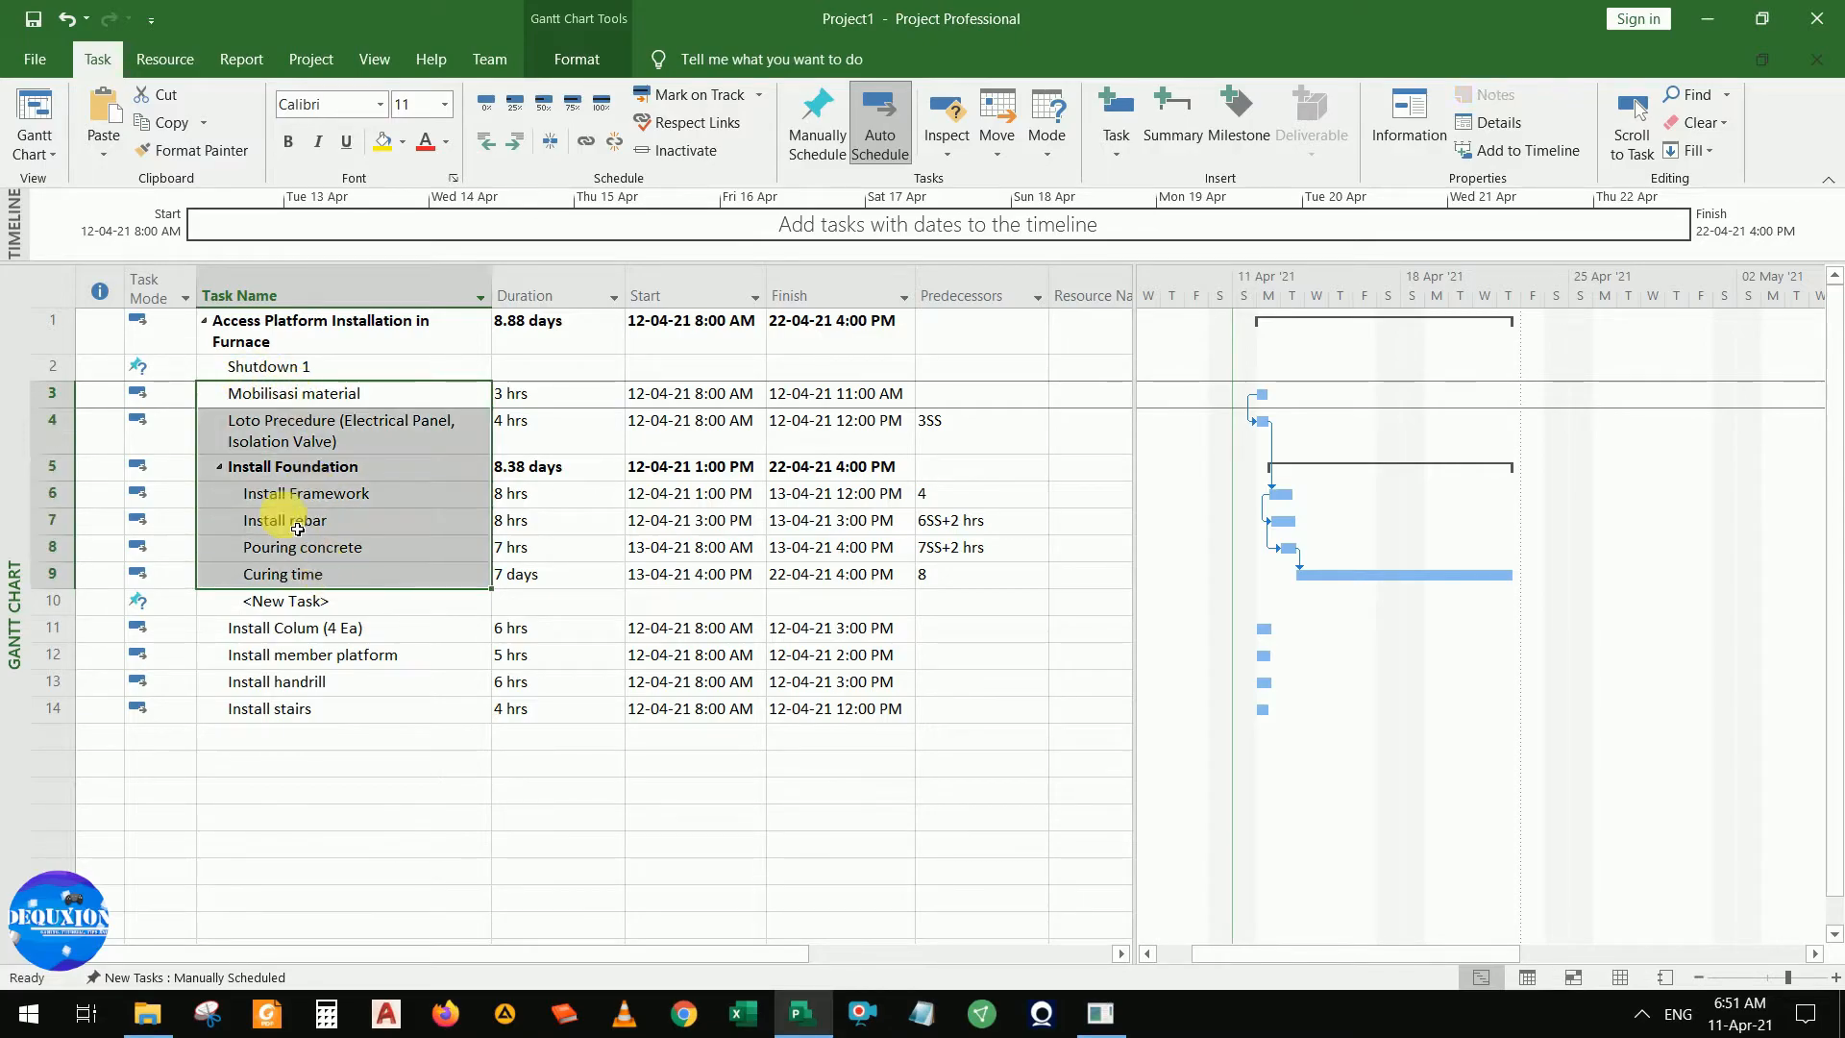
key(alt+shift+Right)
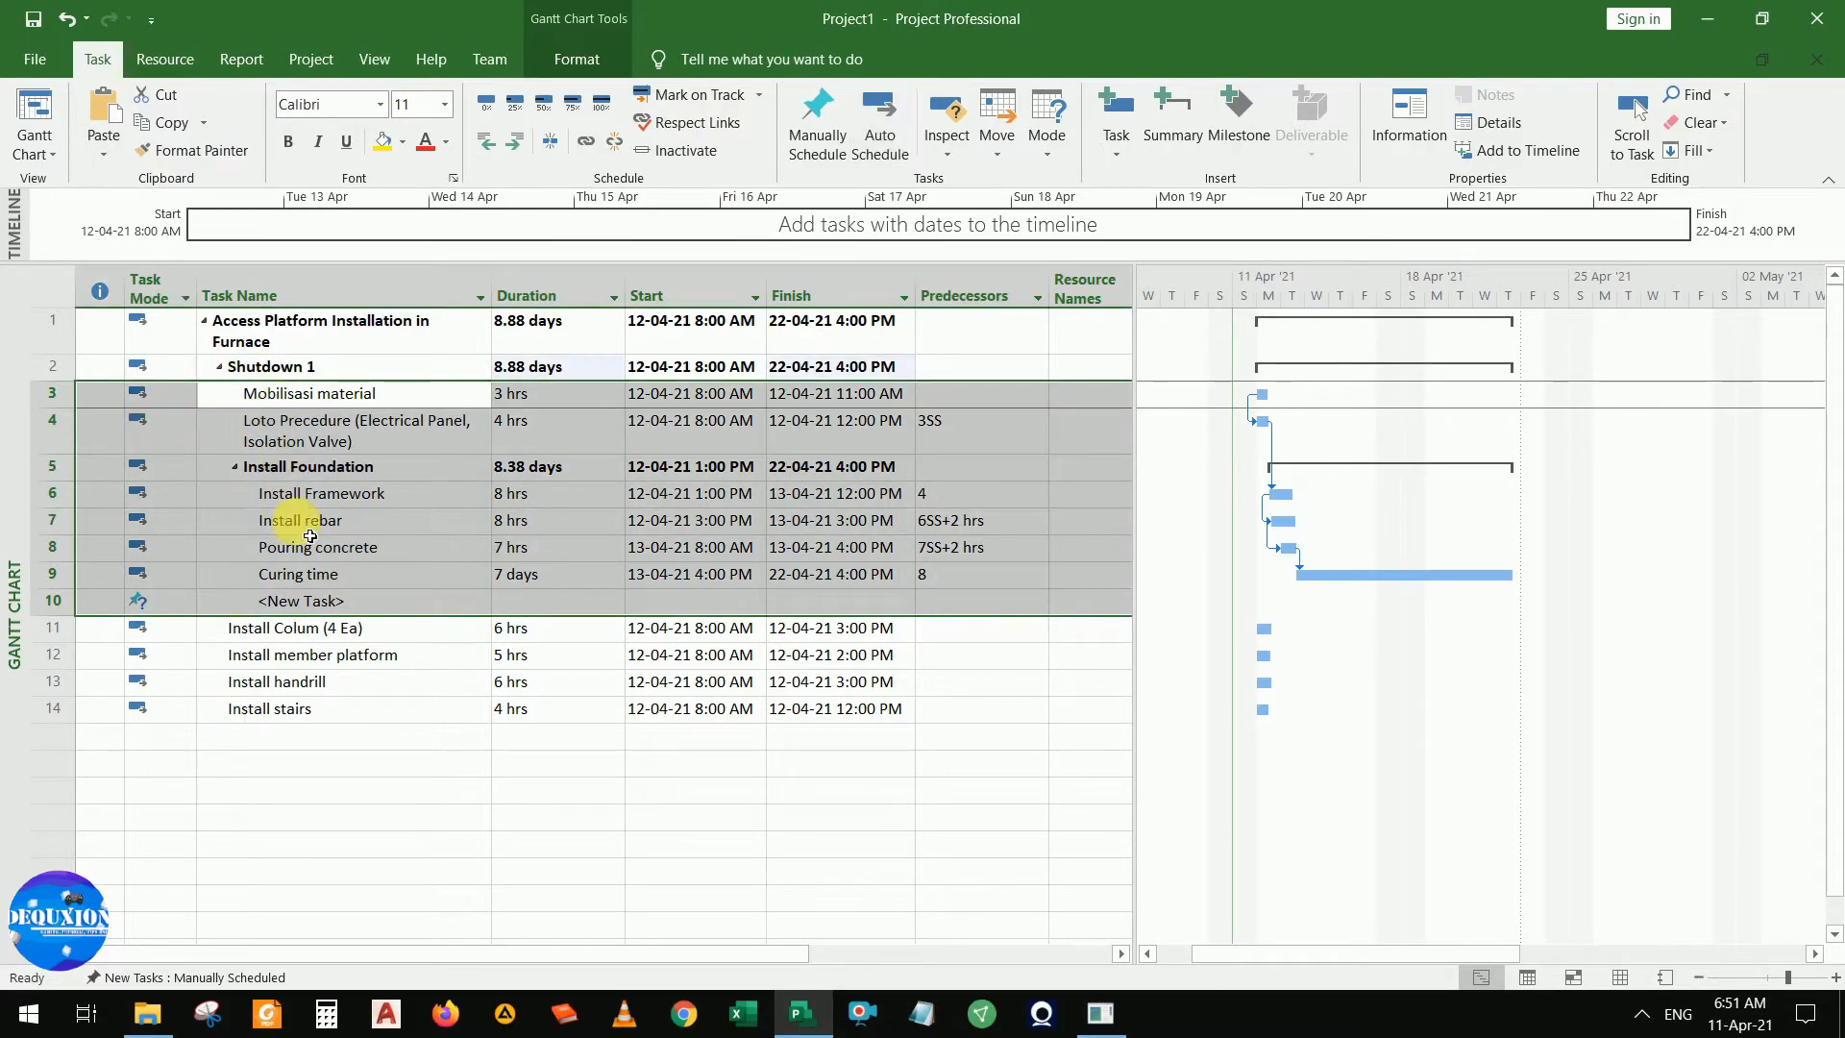
click(310, 368)
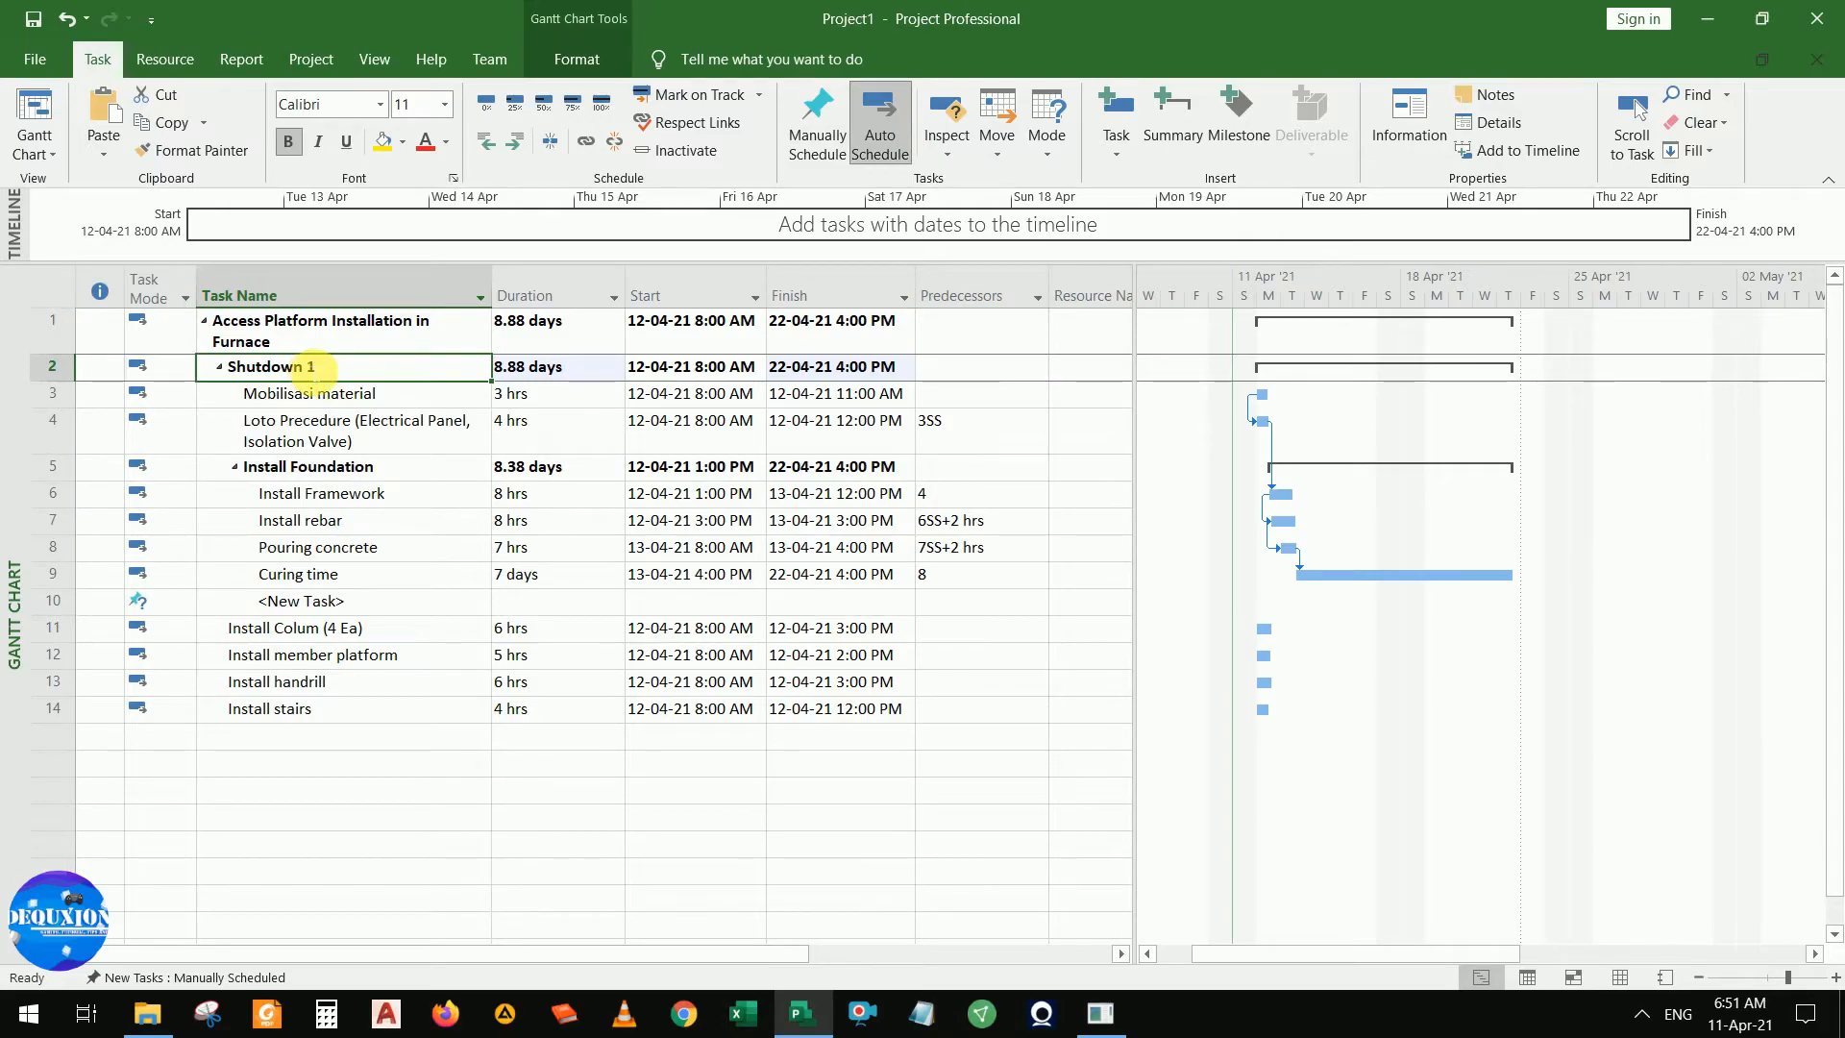
double_click(309, 369)
key(Escape)
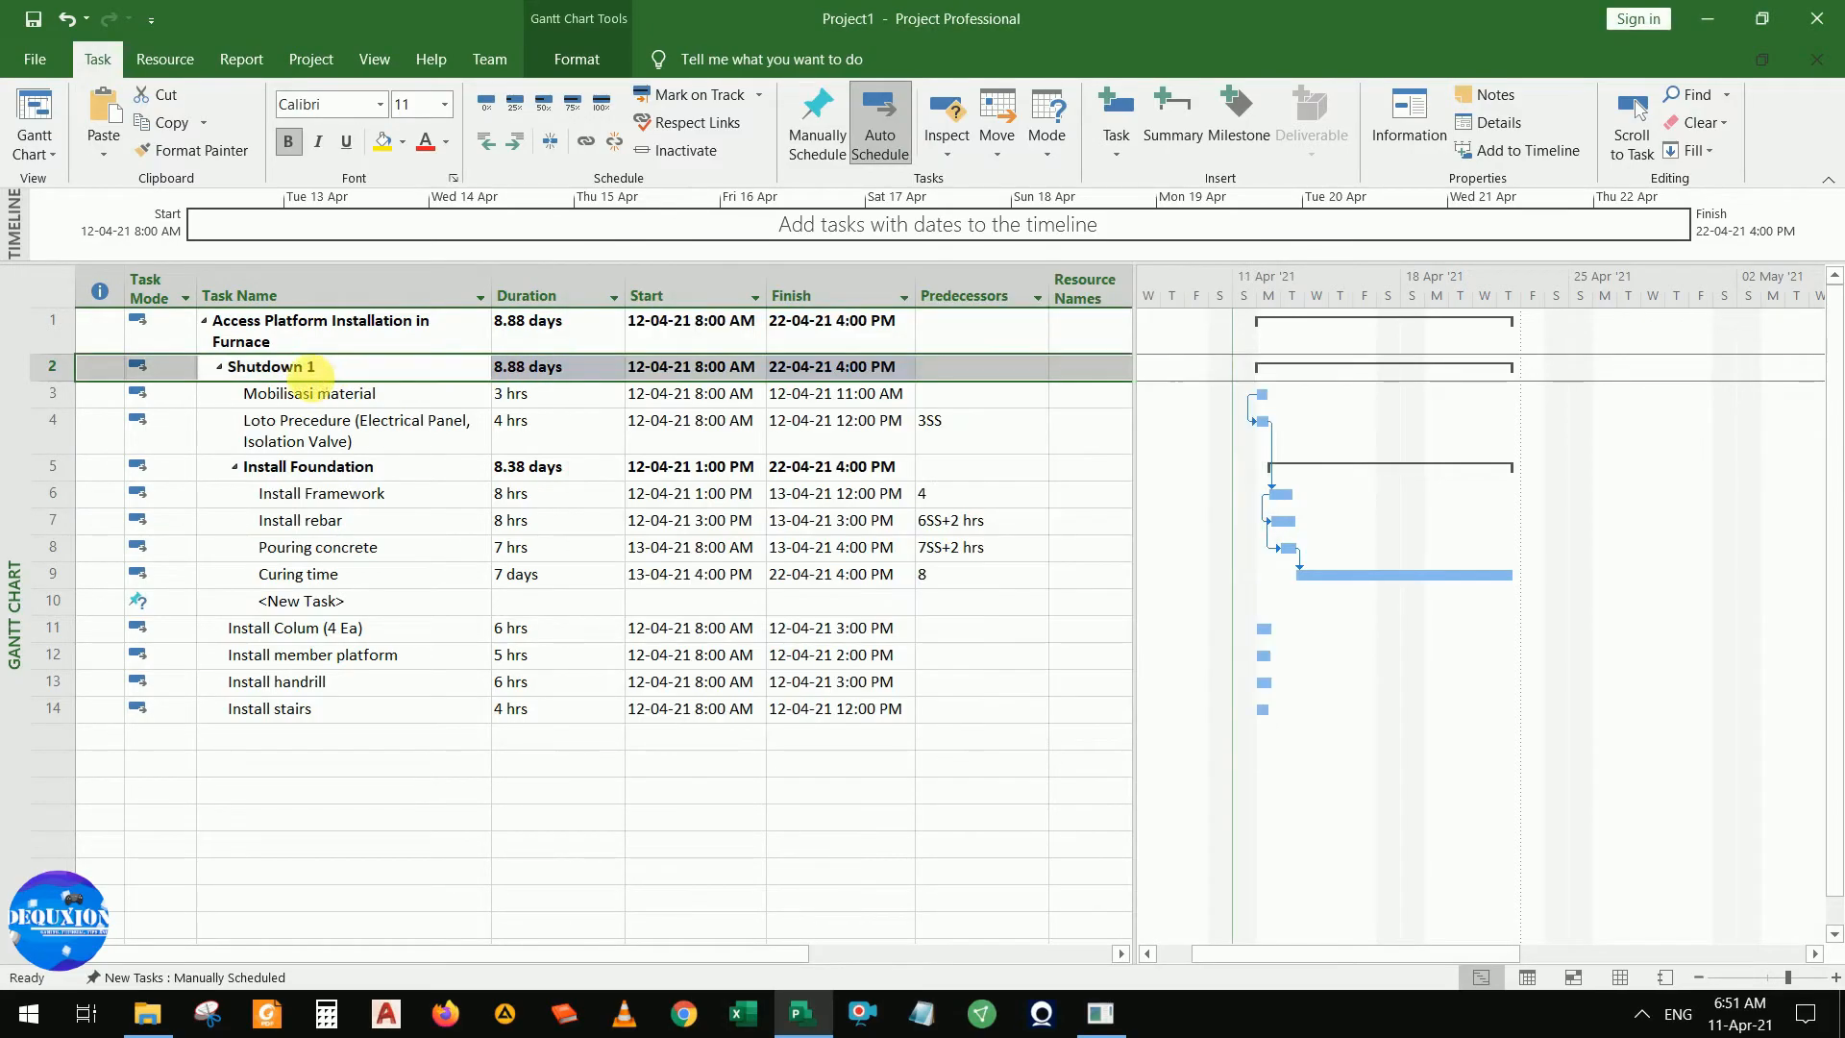
click(309, 368)
click(309, 368)
text(Cy)
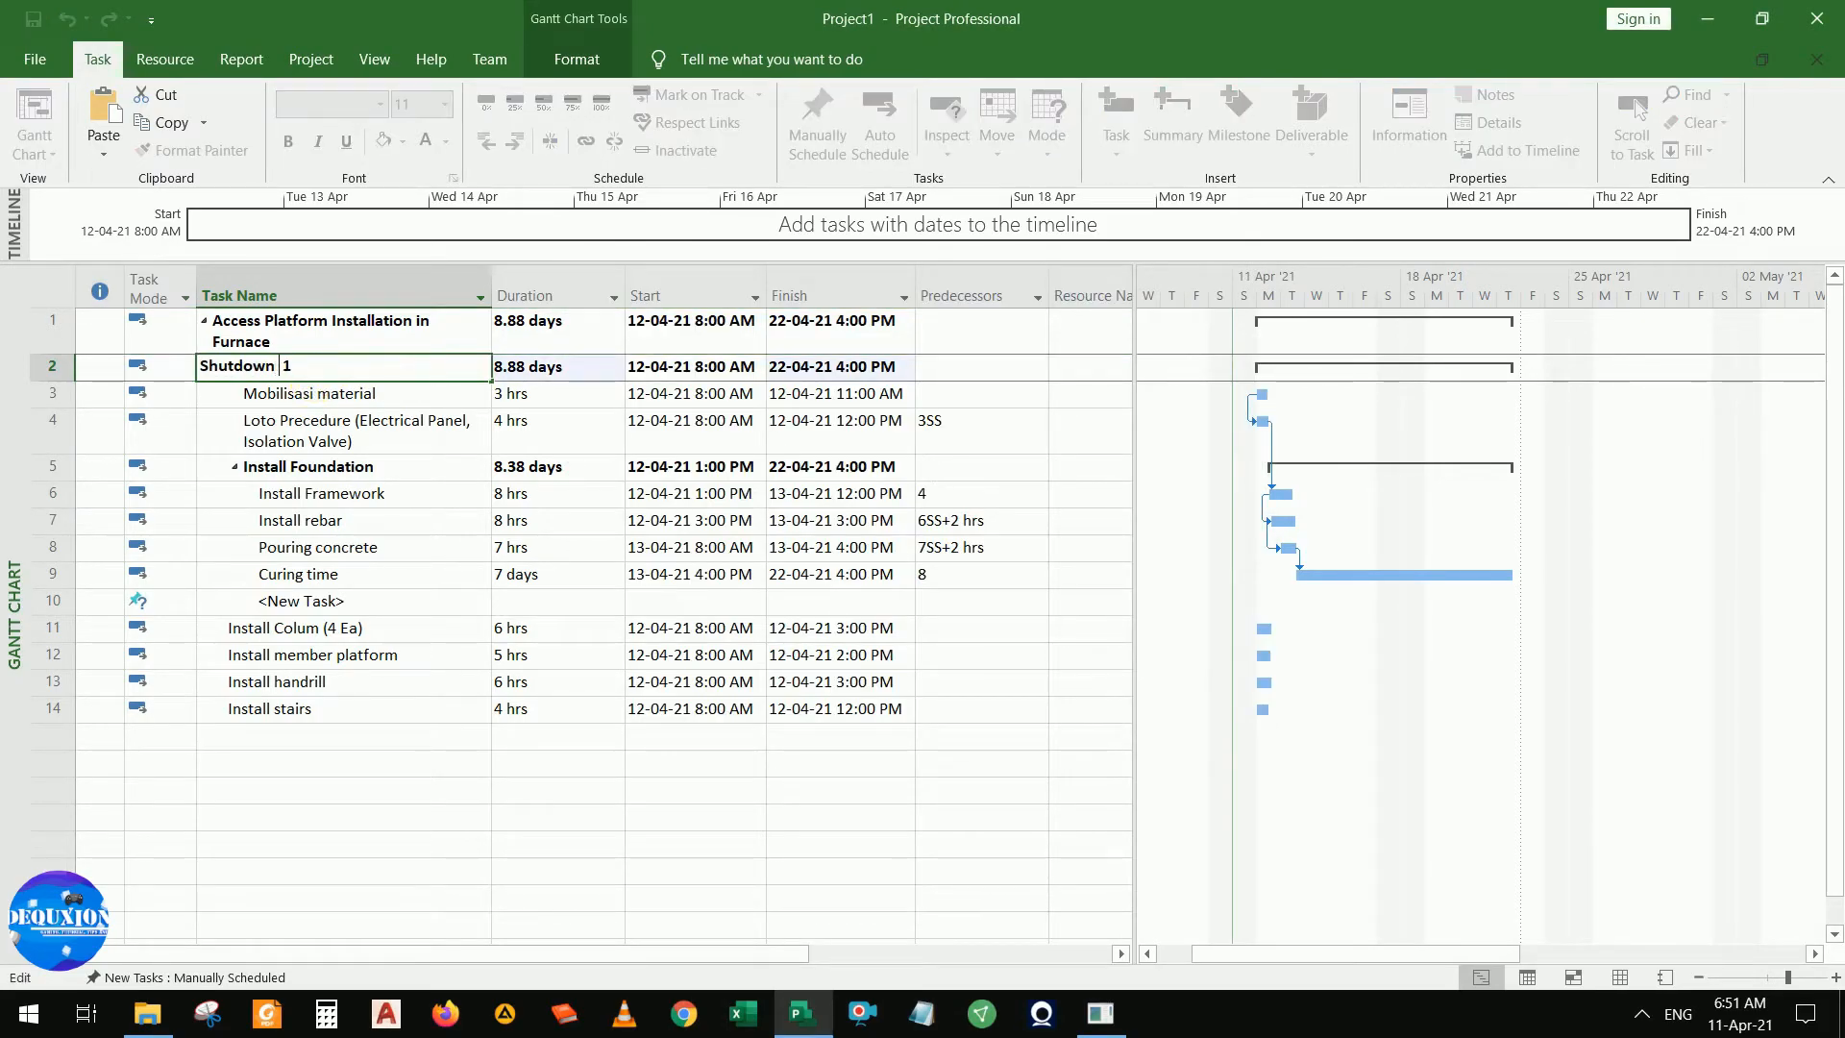
key(BackSpace)
key(BackSpace)
key(Return)
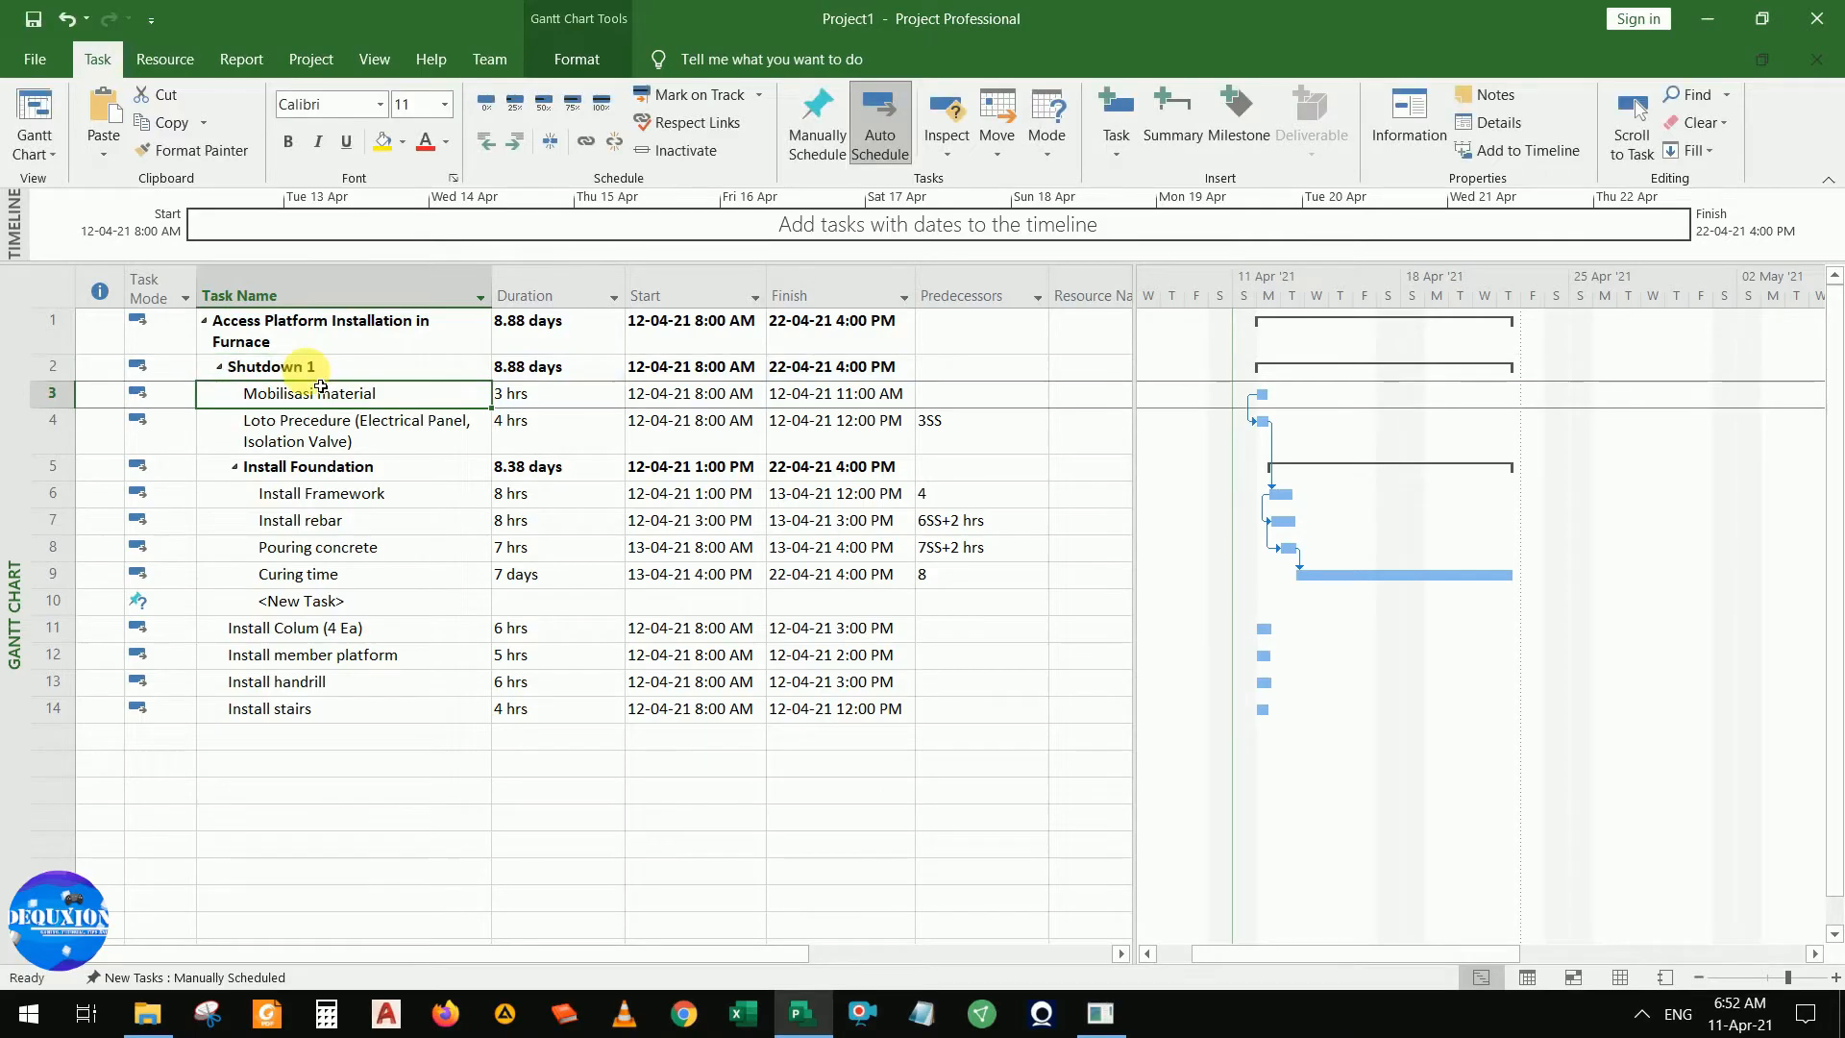
Name the blank task below Curing time Shutdown 2
click(359, 604)
text(Shut)
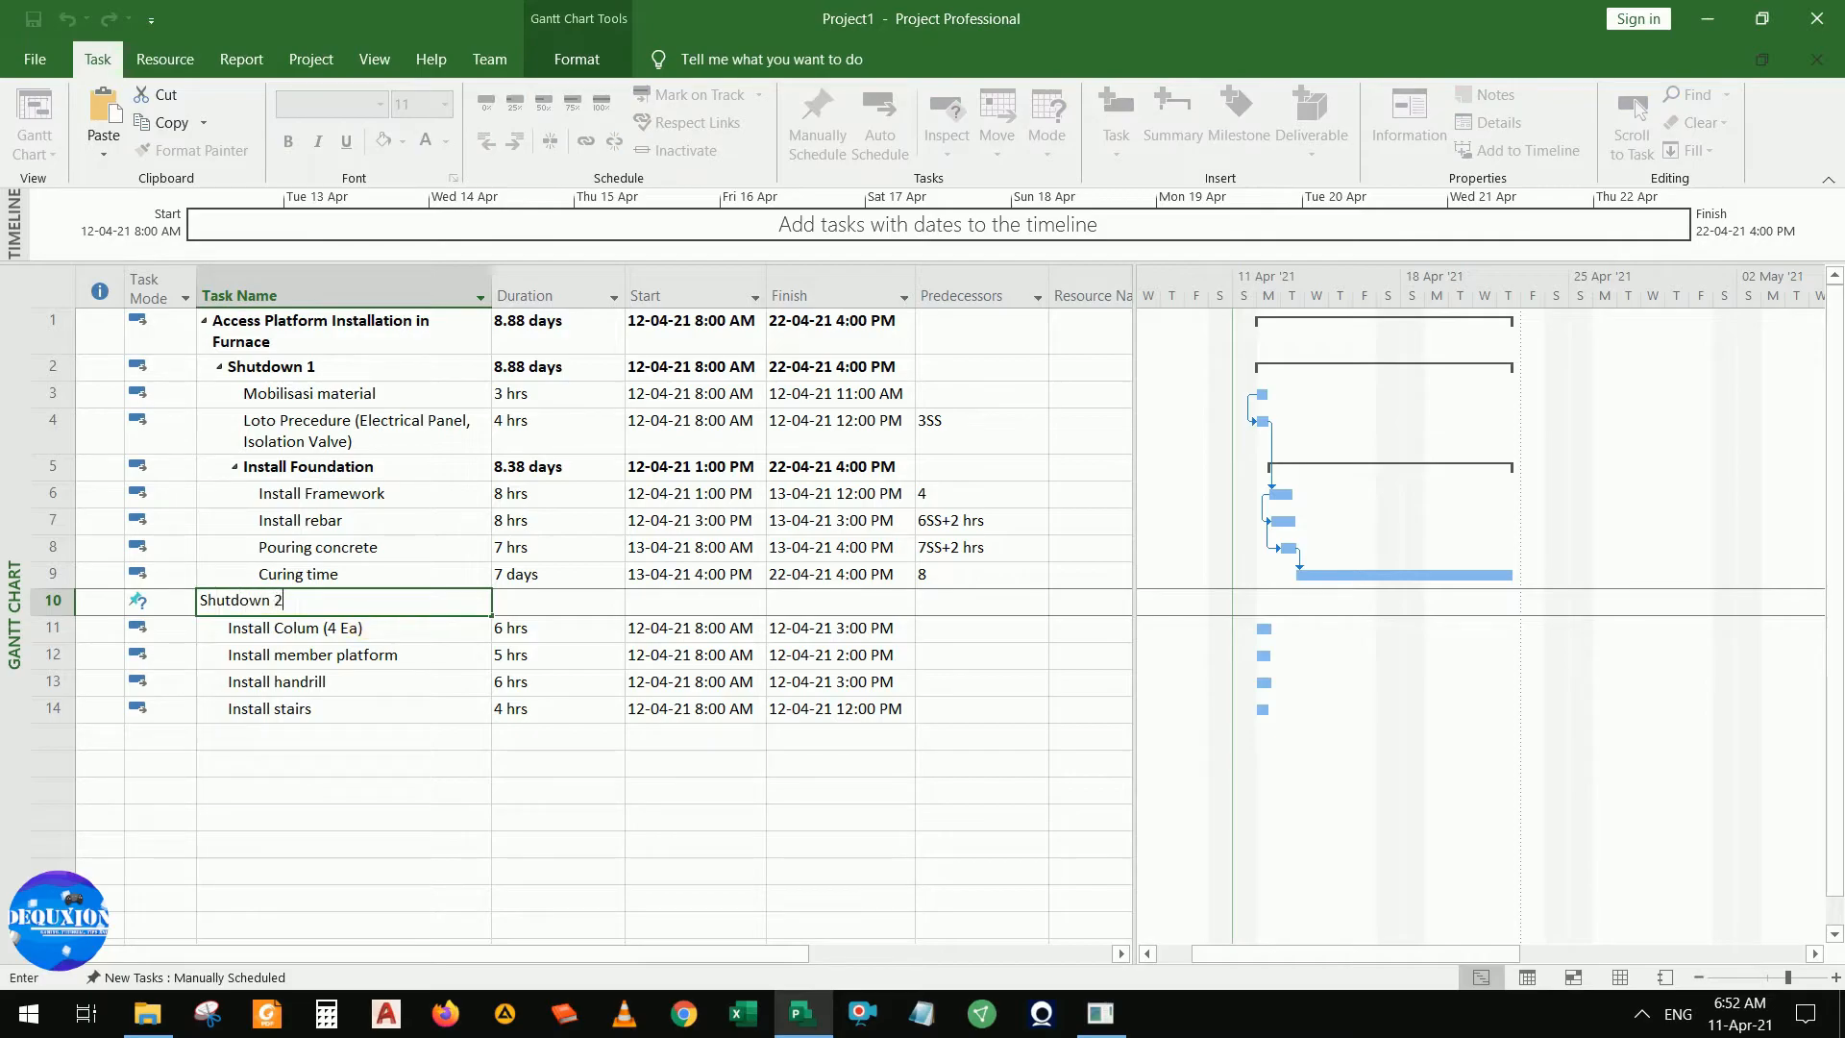
text(down 2)
key(Return)
Outdent Shutdown 2 to the level of Shutdown 1 and make Install Colum (4 Ea) through Install stairs its subtasks
click(309, 603)
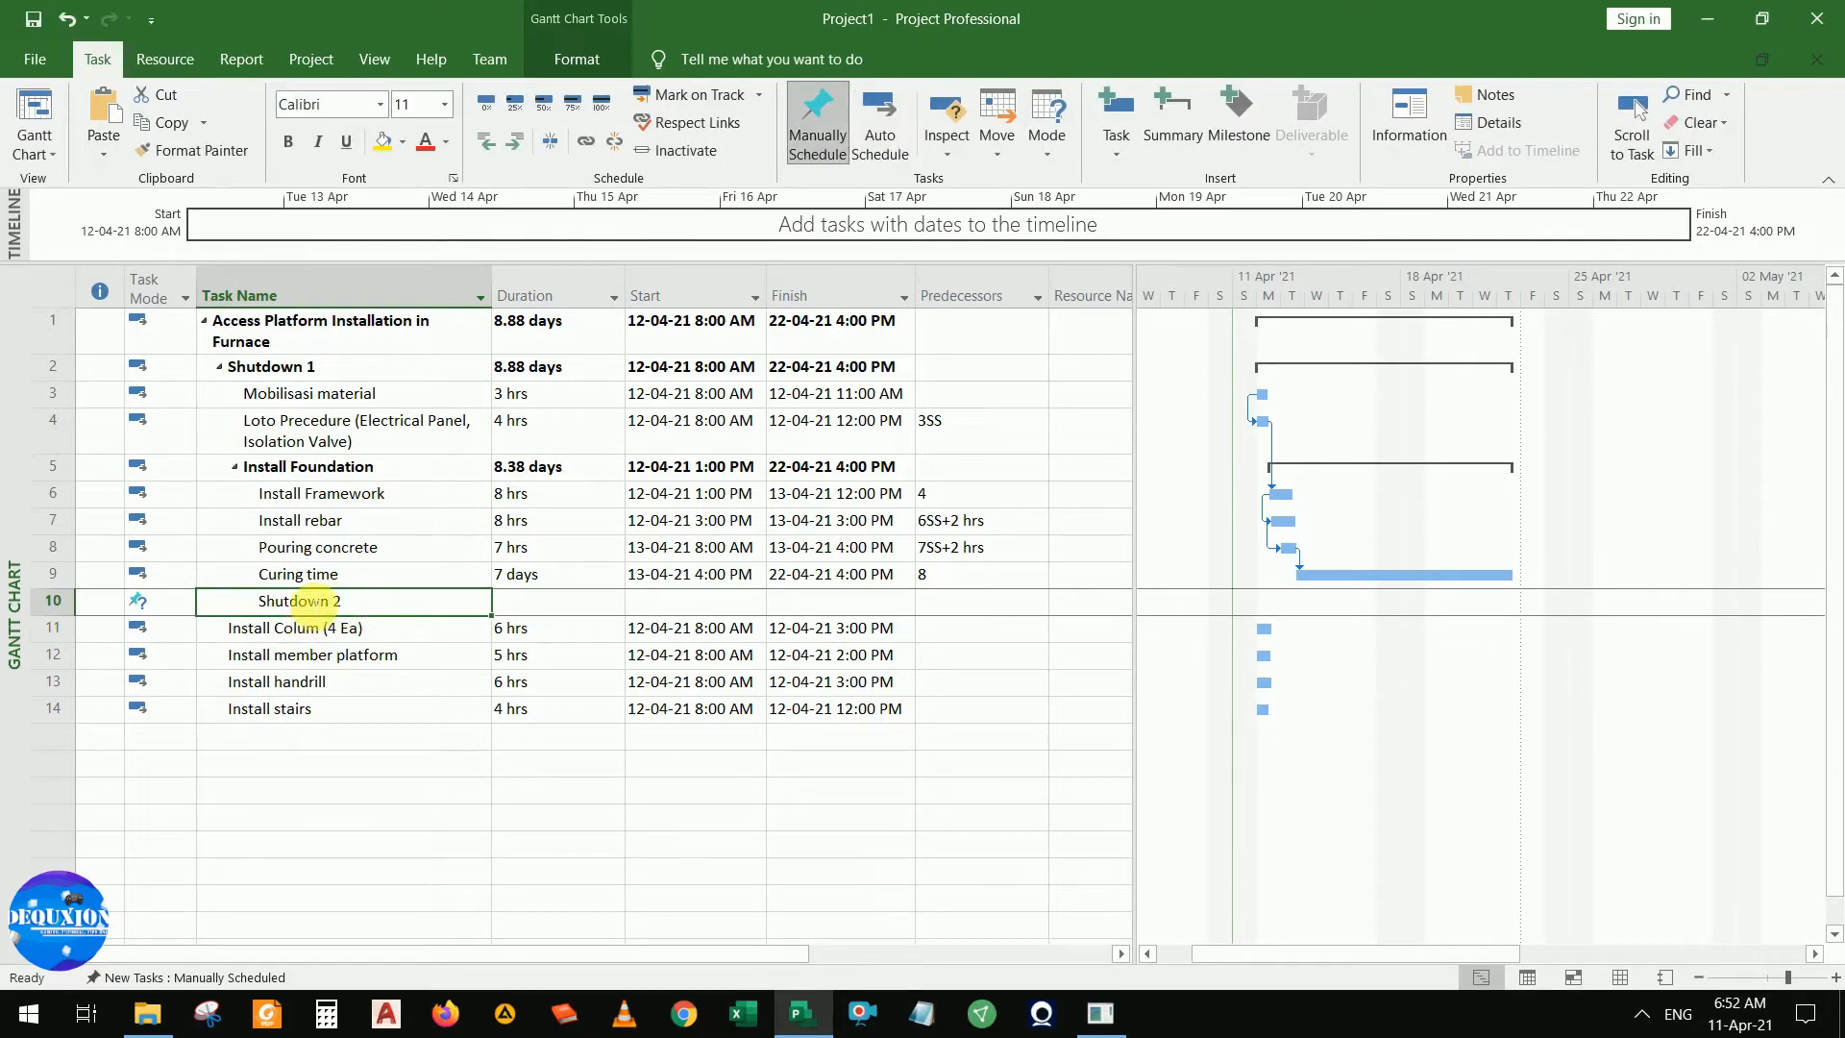
drag(273, 605, 298, 712)
drag(257, 639, 565, 601)
click(663, 602)
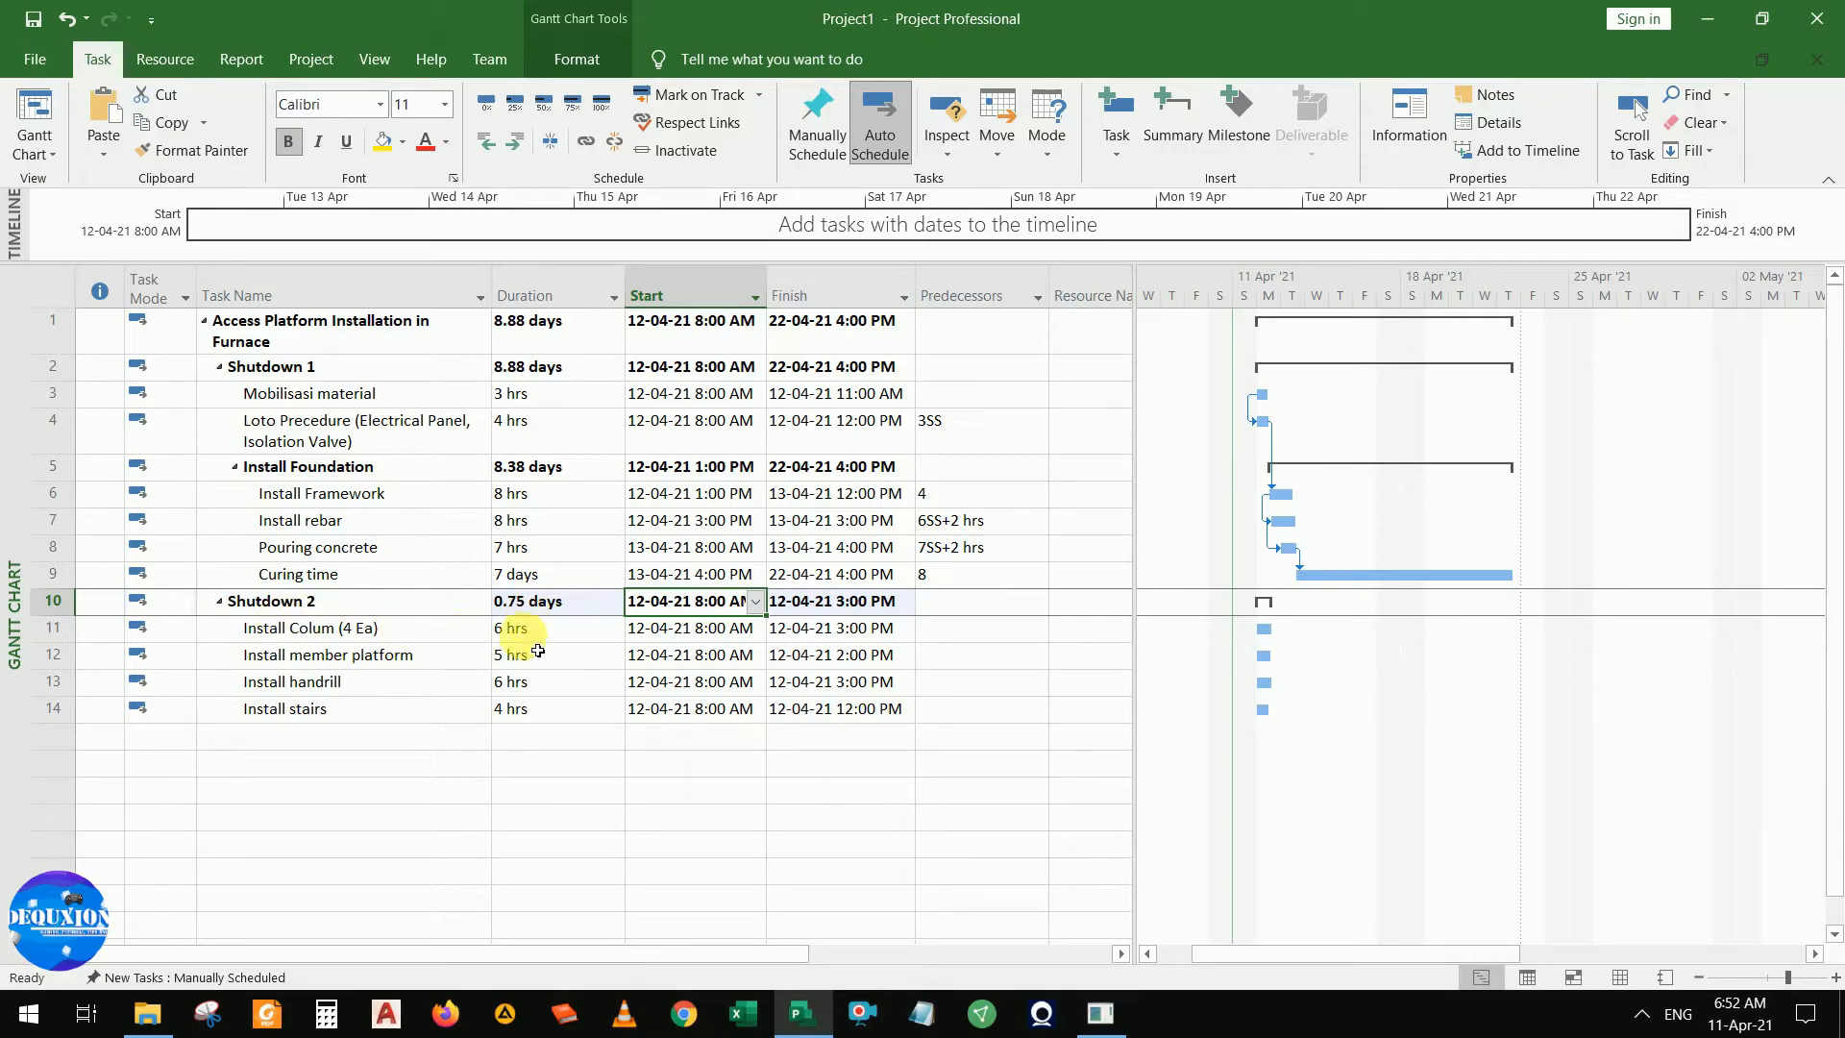
Set the duration of Install member platform to 6 hrs
click(512, 630)
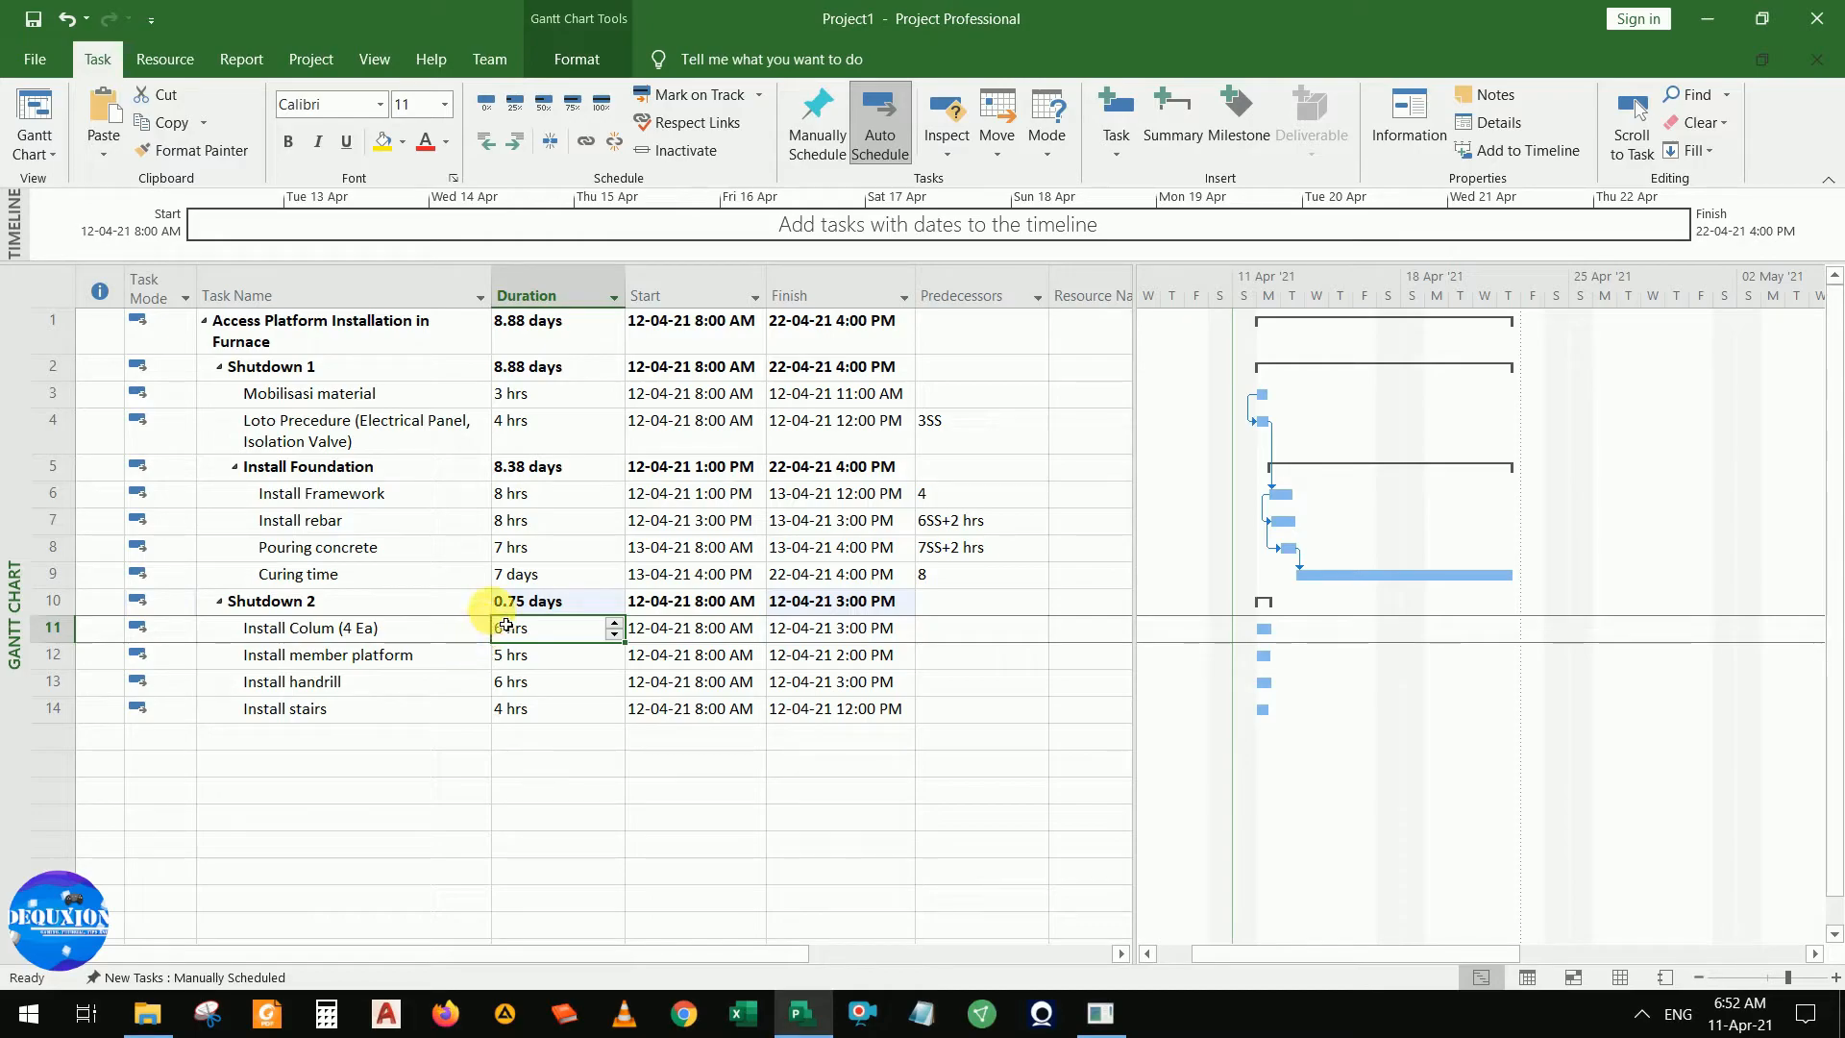
click(593, 665)
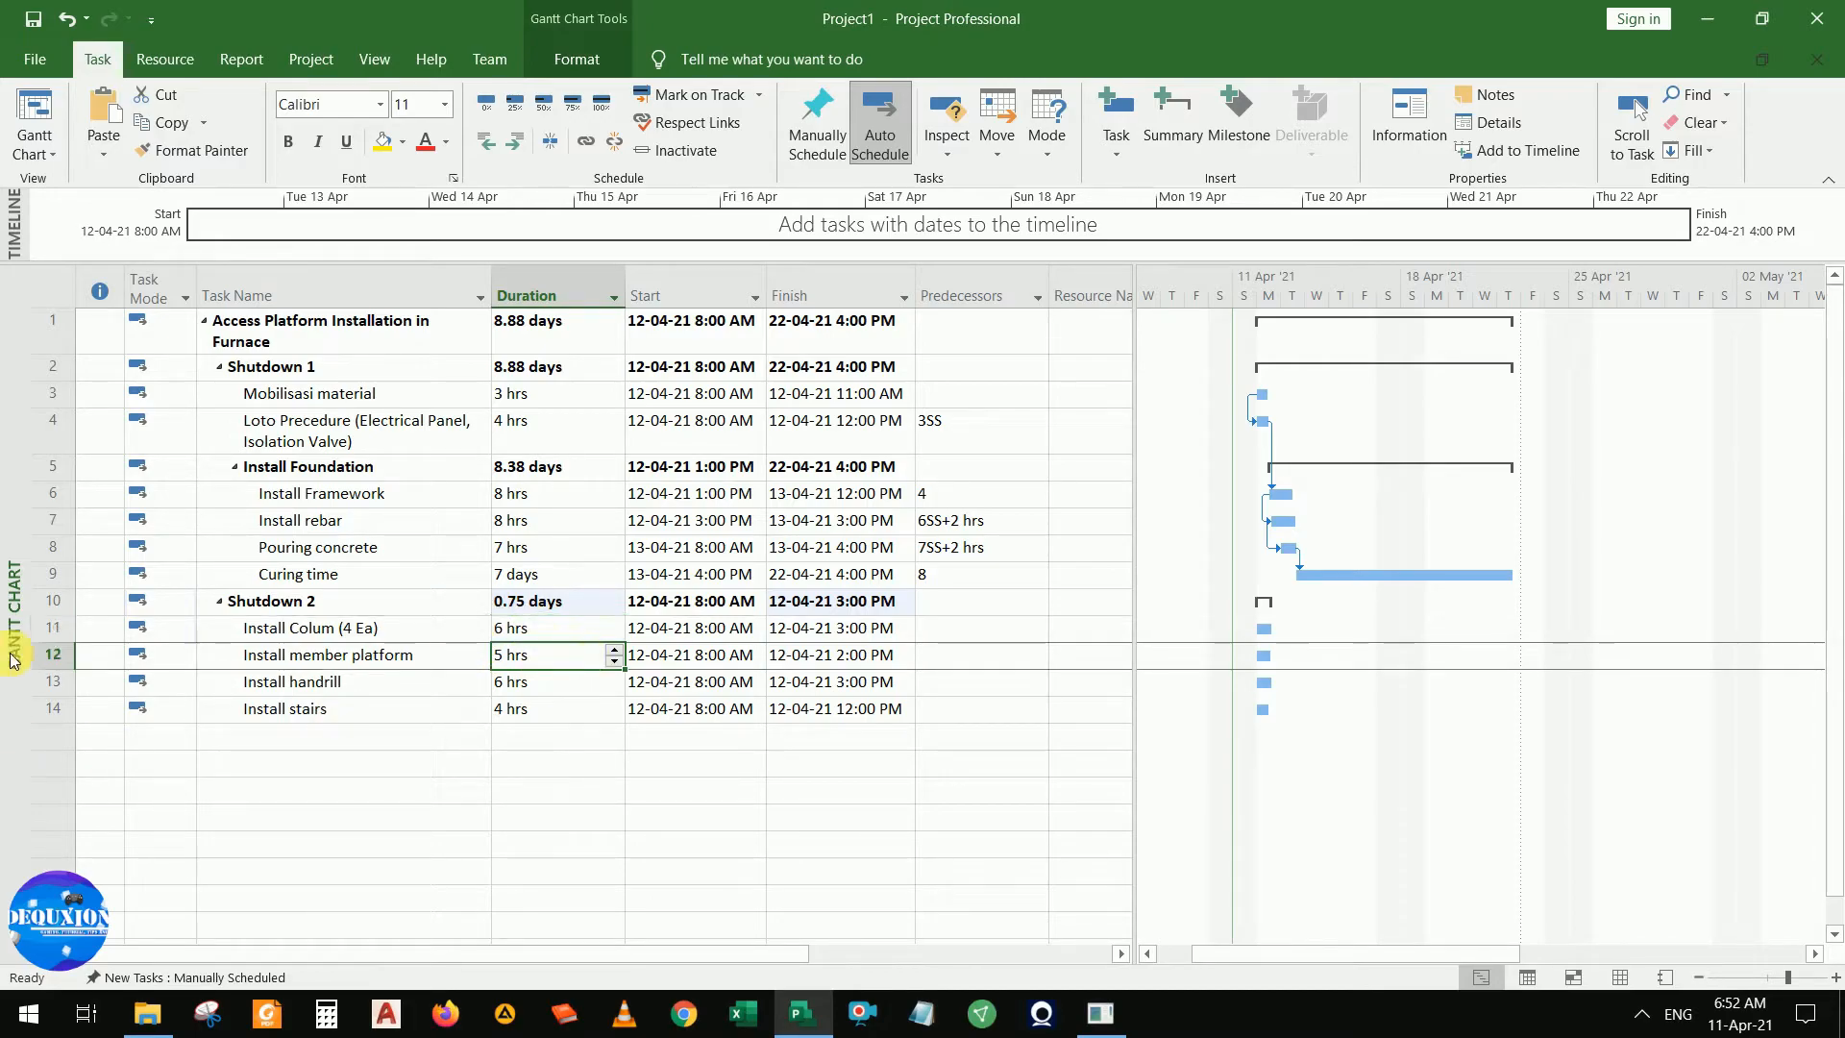
text(6)
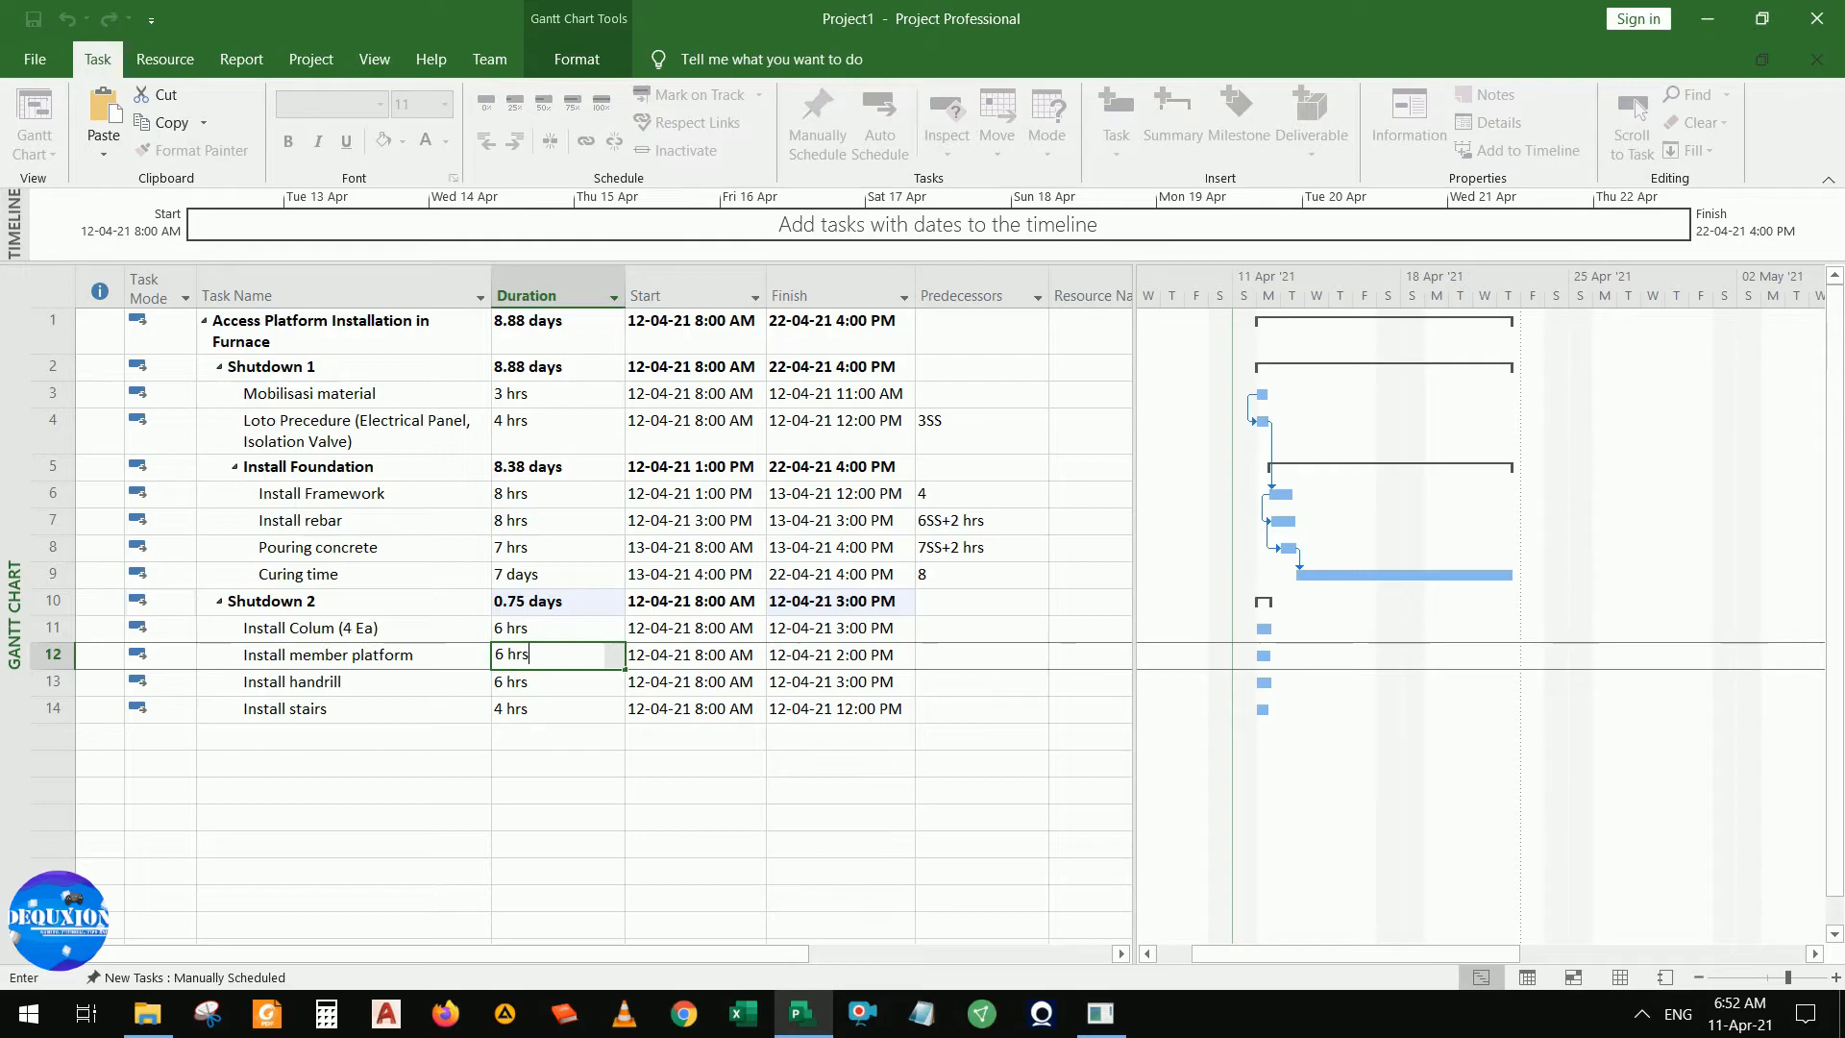
key(Return)
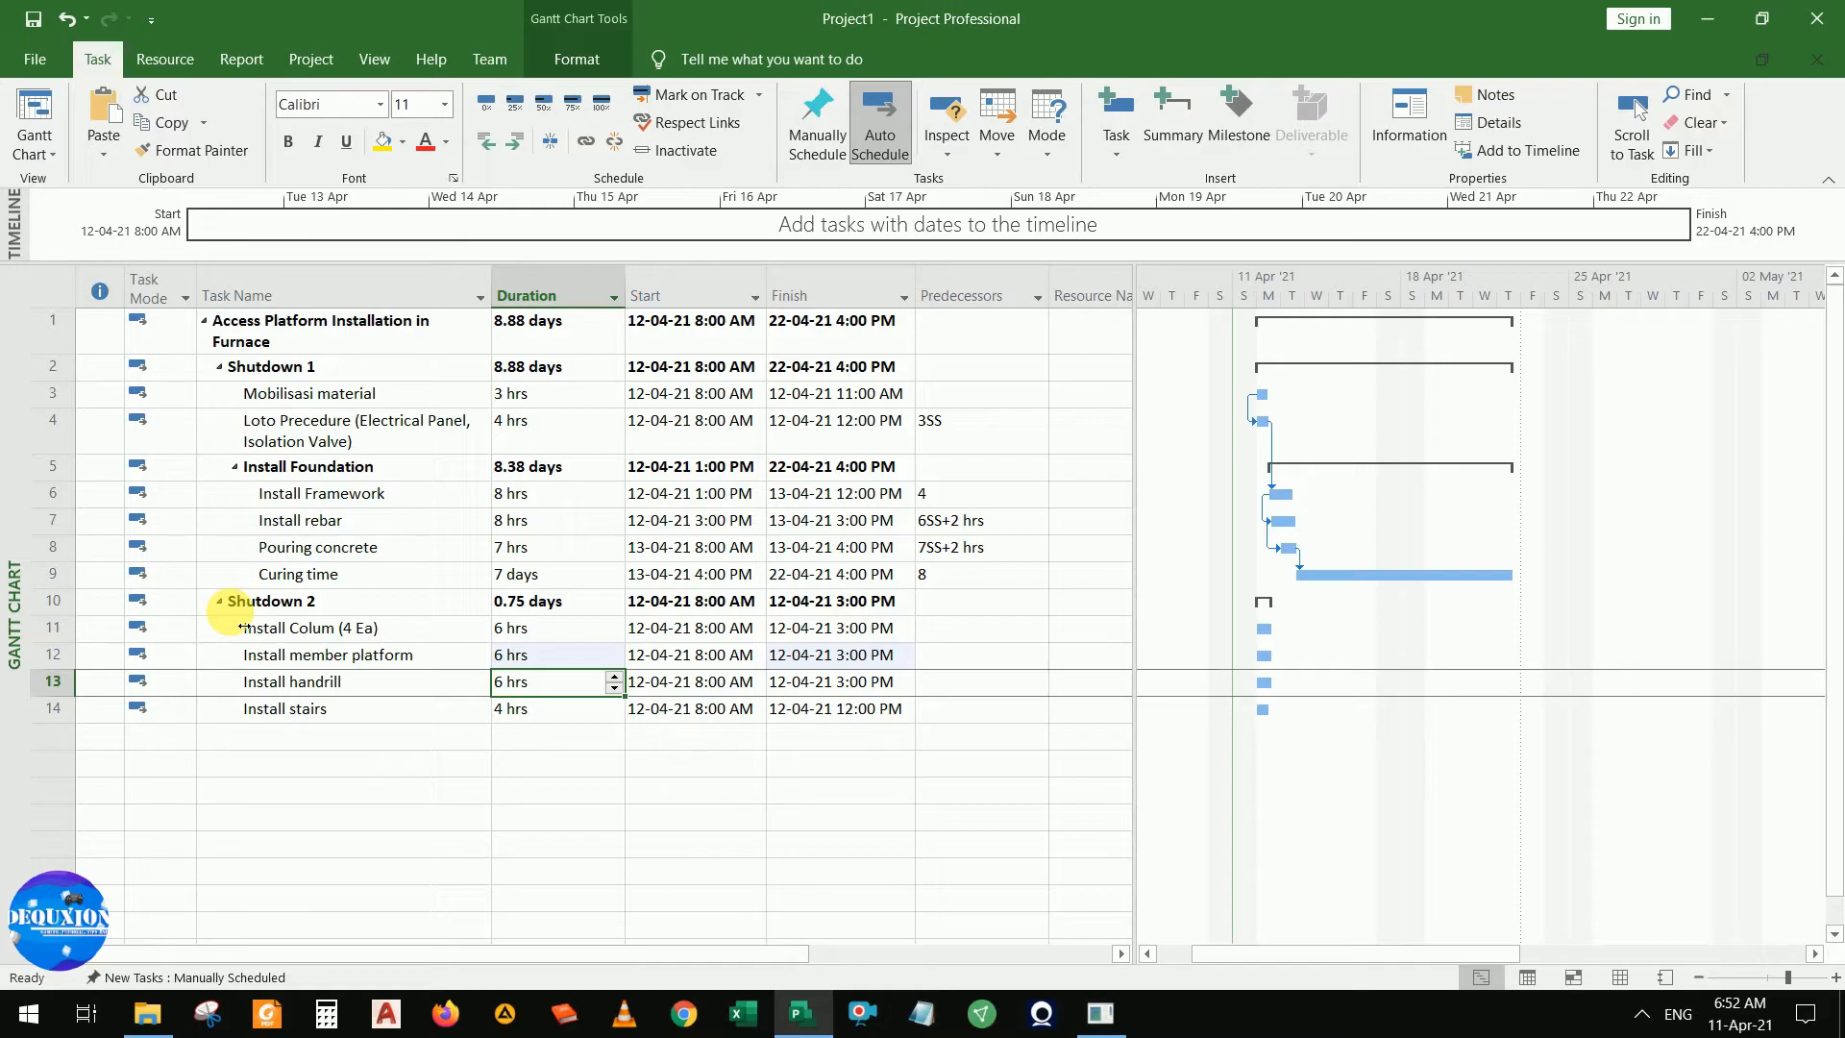
key(Right)
key(Right)
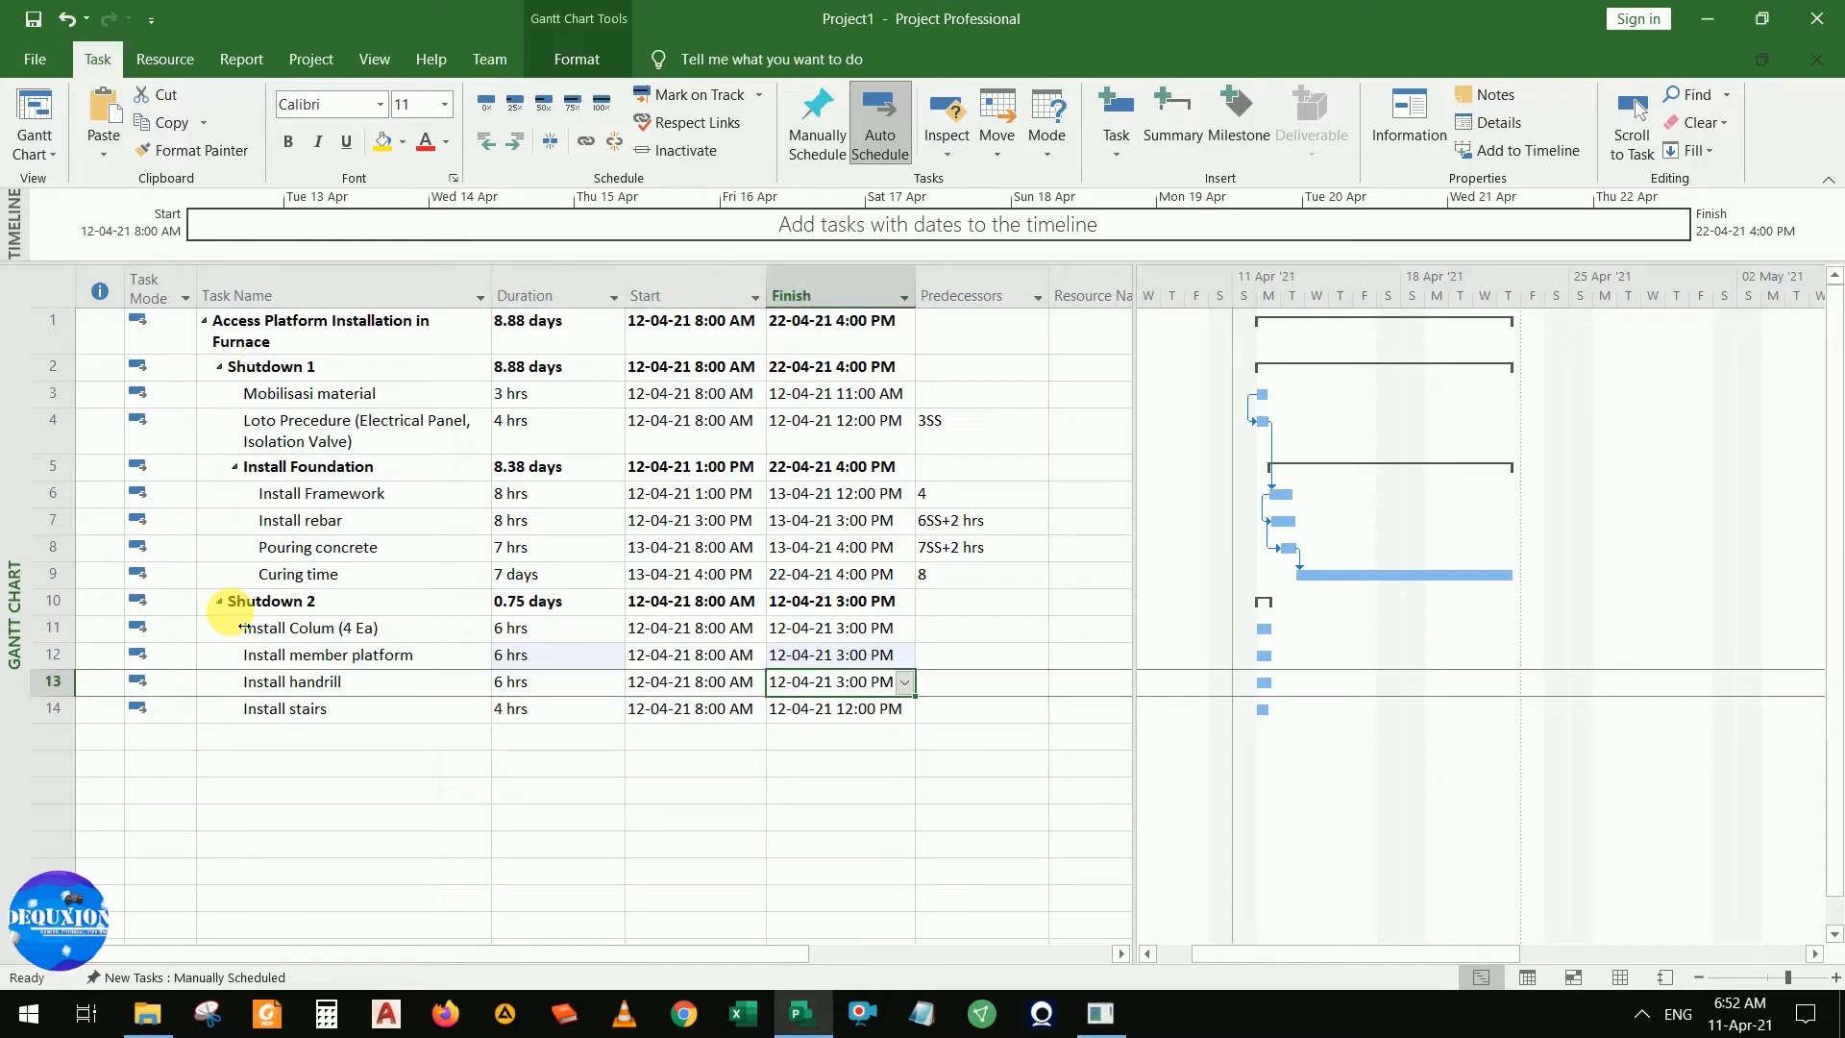
key(Up)
key(Up)
key(Left)
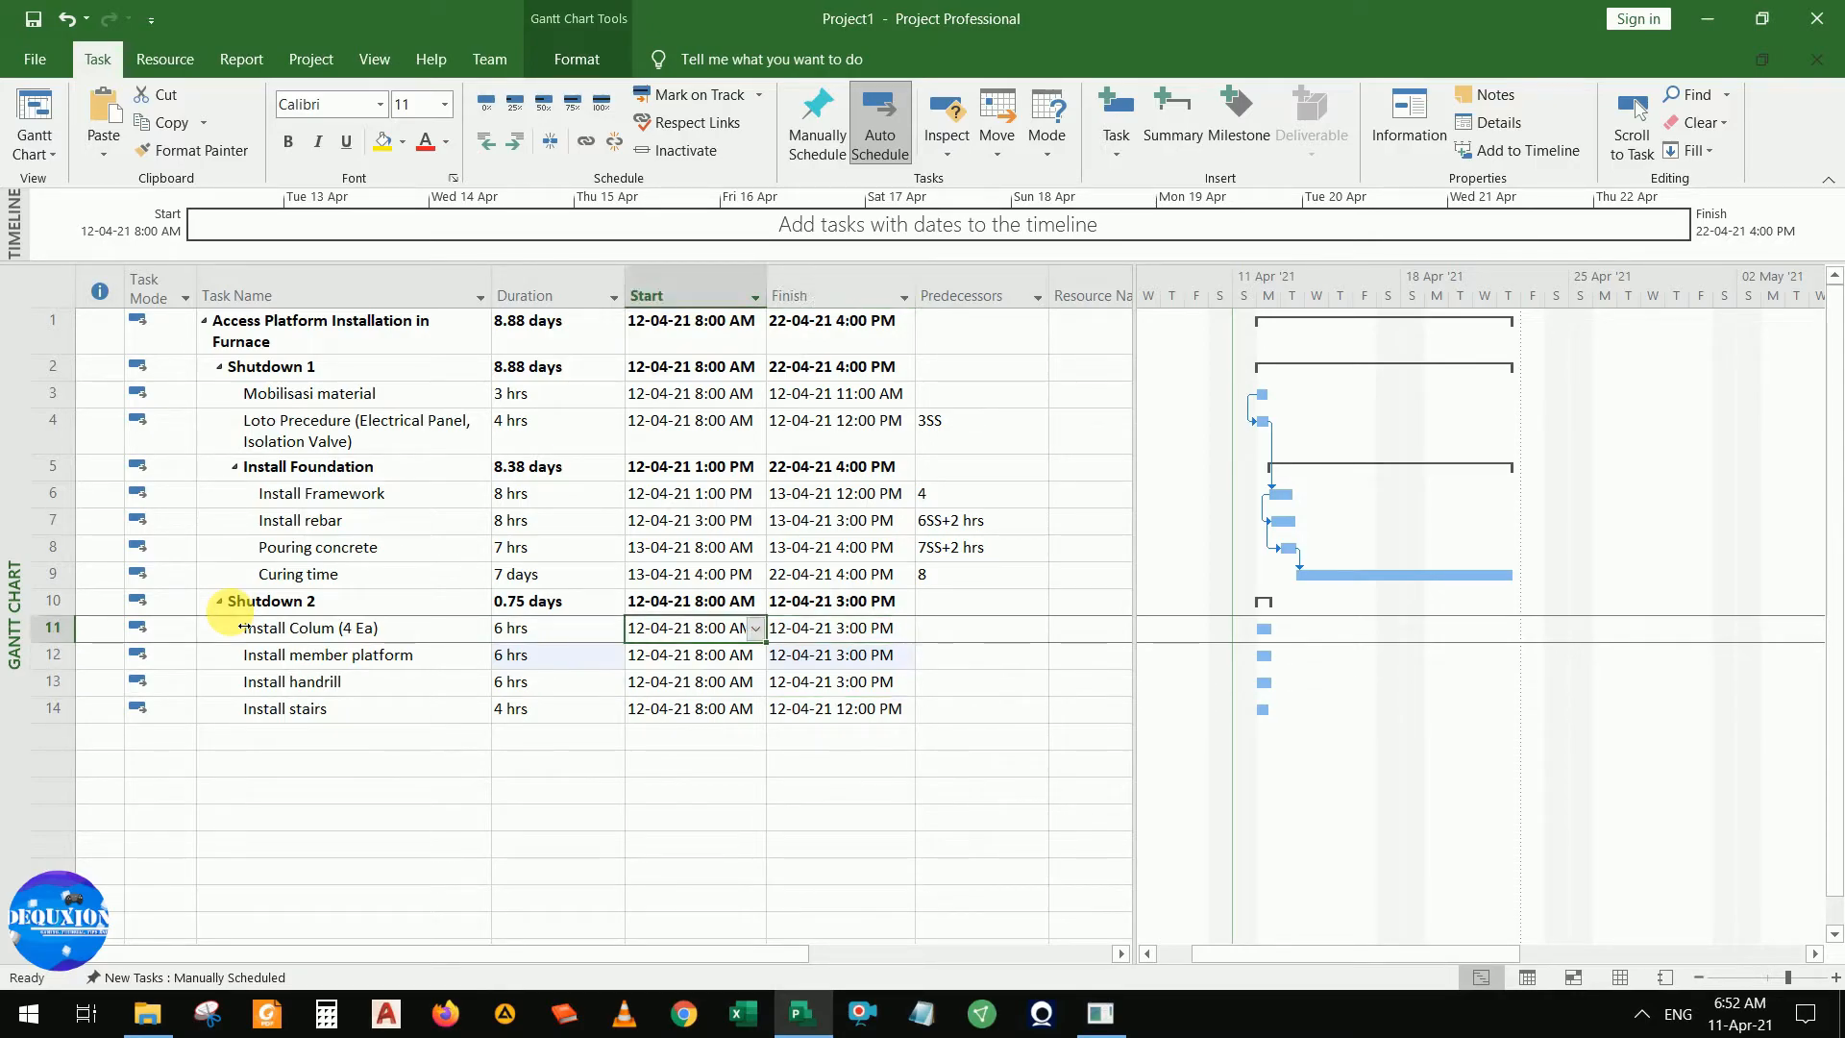
key(Left)
key(Down)
key(Down)
key(Right)
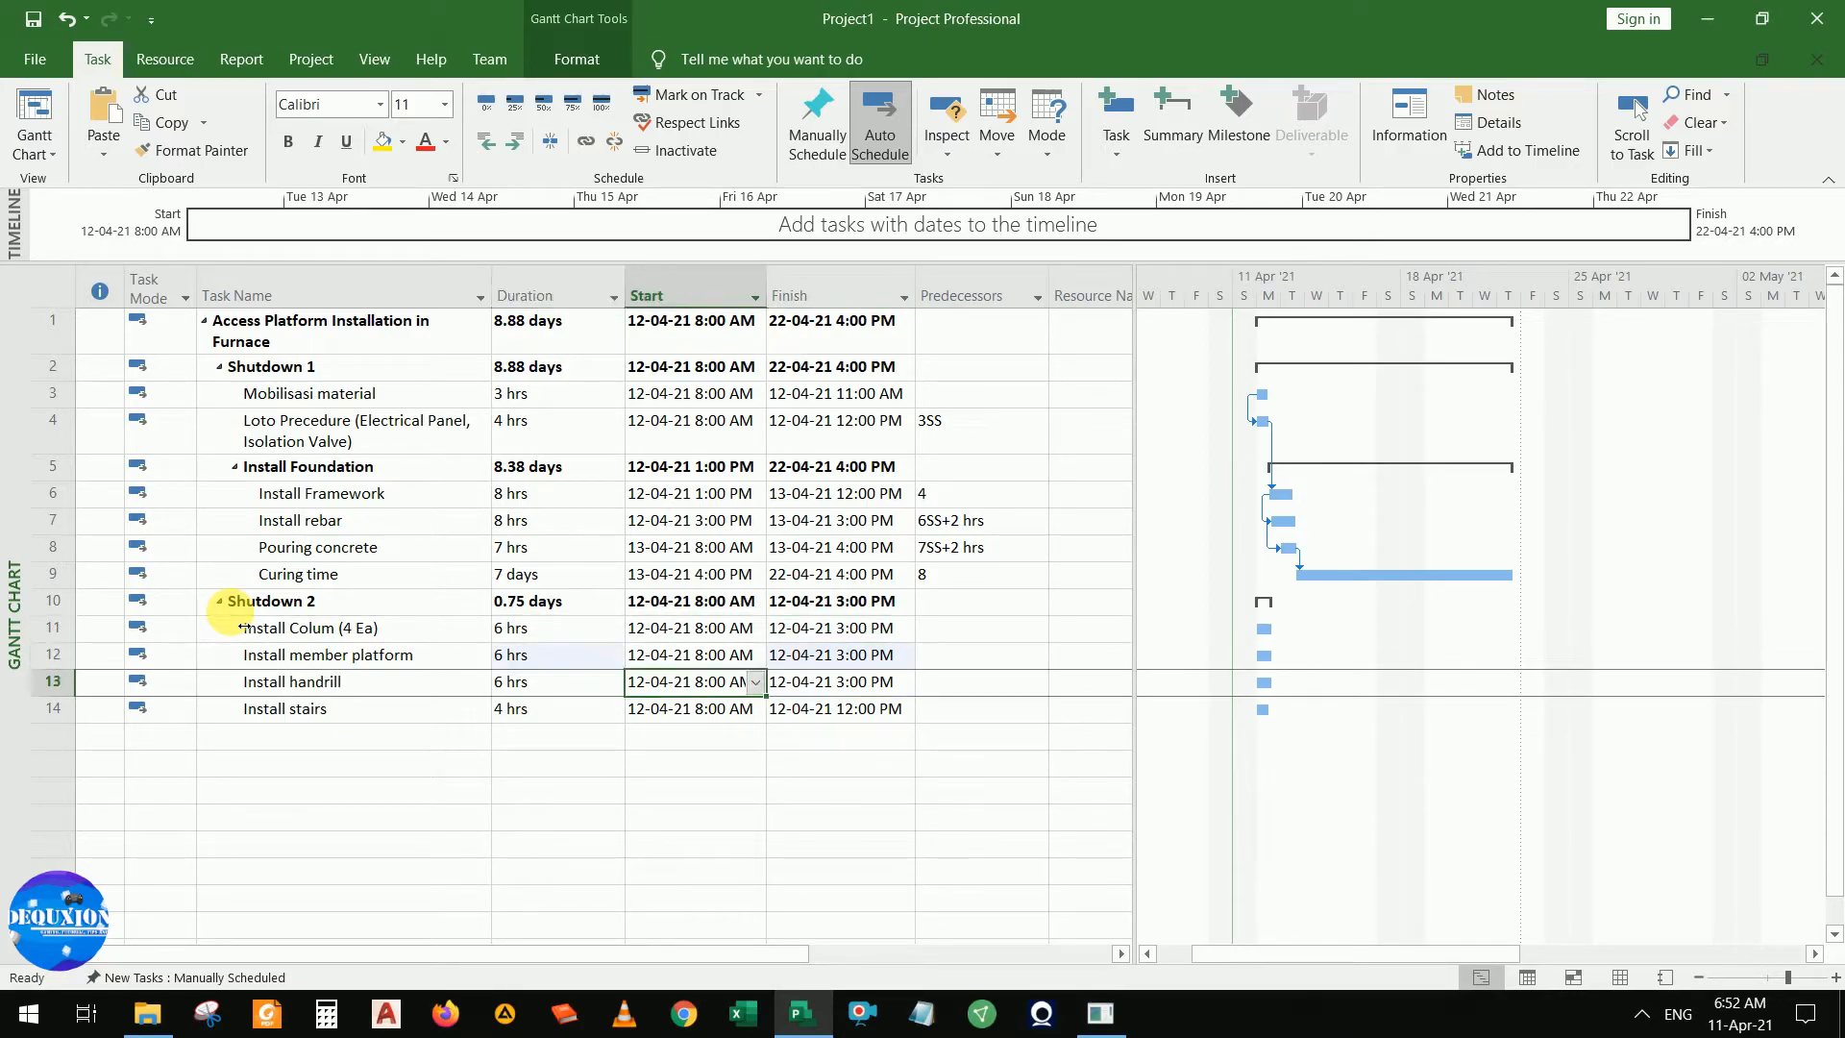
key(Right)
key(Down)
key(Left)
key(Left)
key(Left)
key(Up)
key(Up)
key(Right)
key(Up)
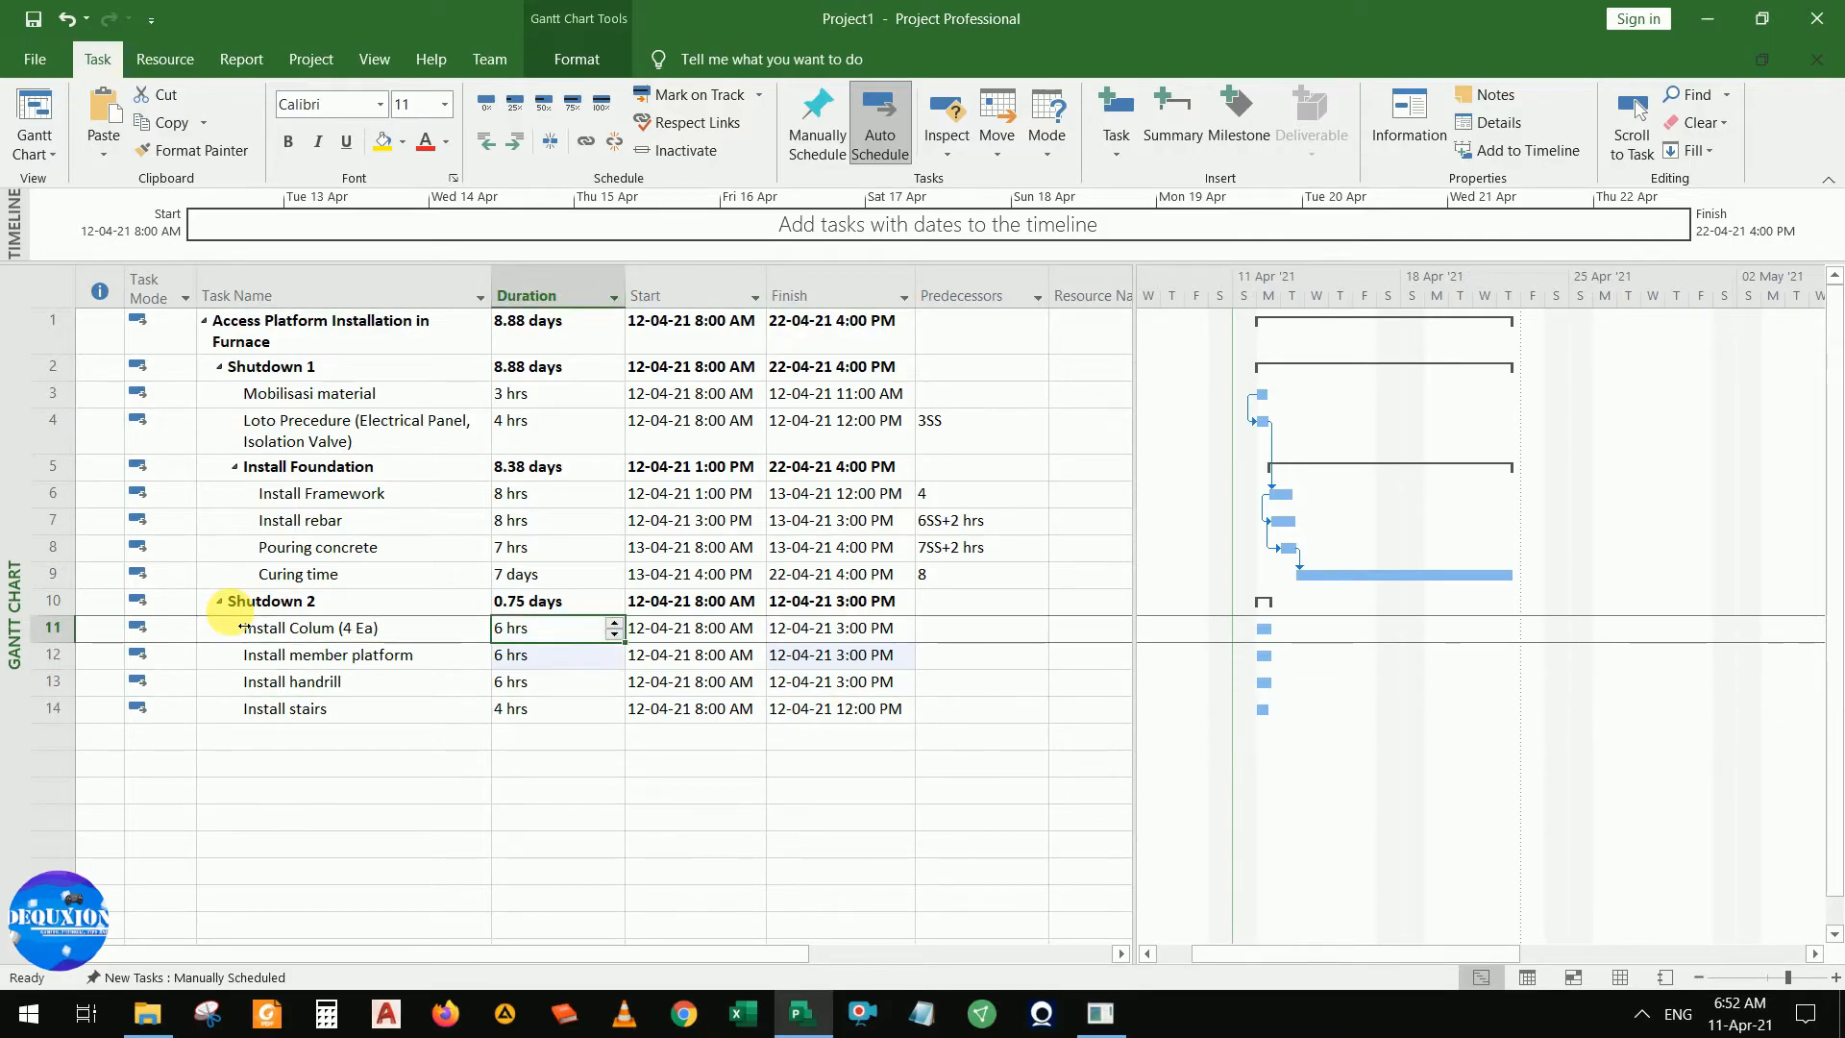
key(Right)
key(Right)
key(Right)
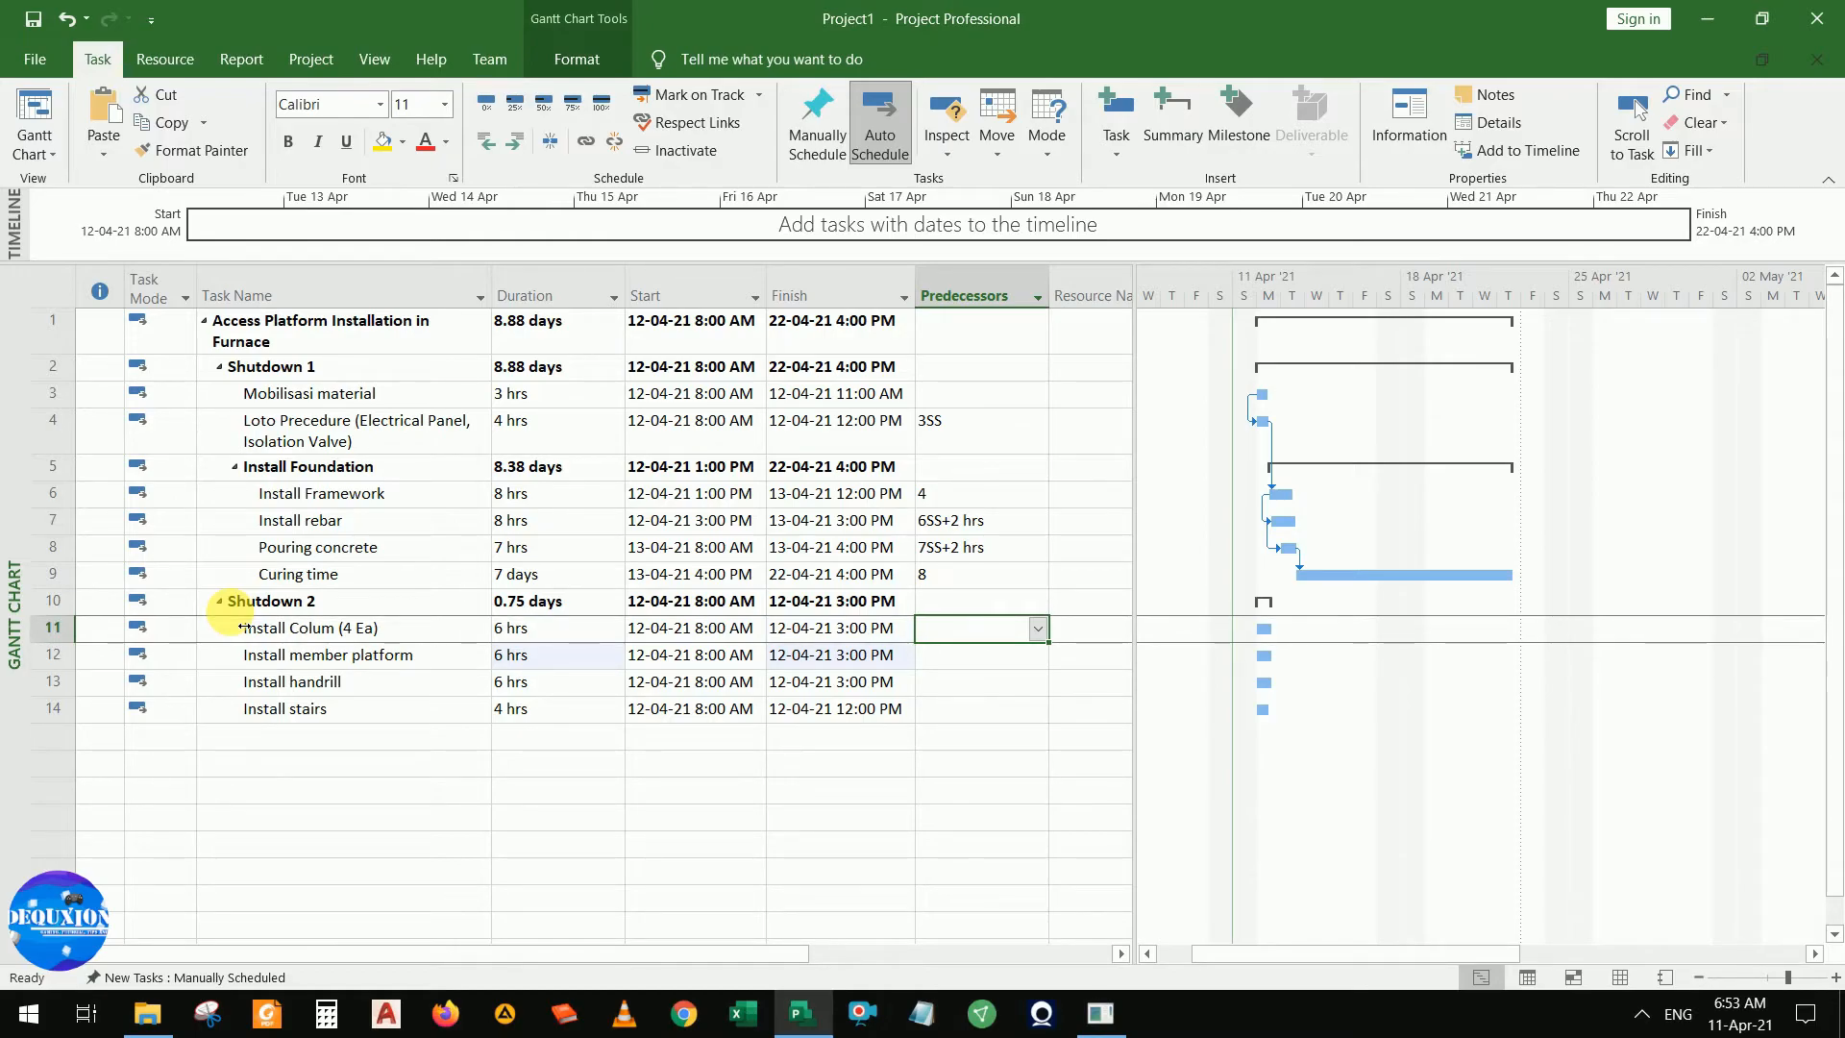
Insert a new task above Install Colum (4 Ea) and enter Loto Pro as its name
right_click(38, 627)
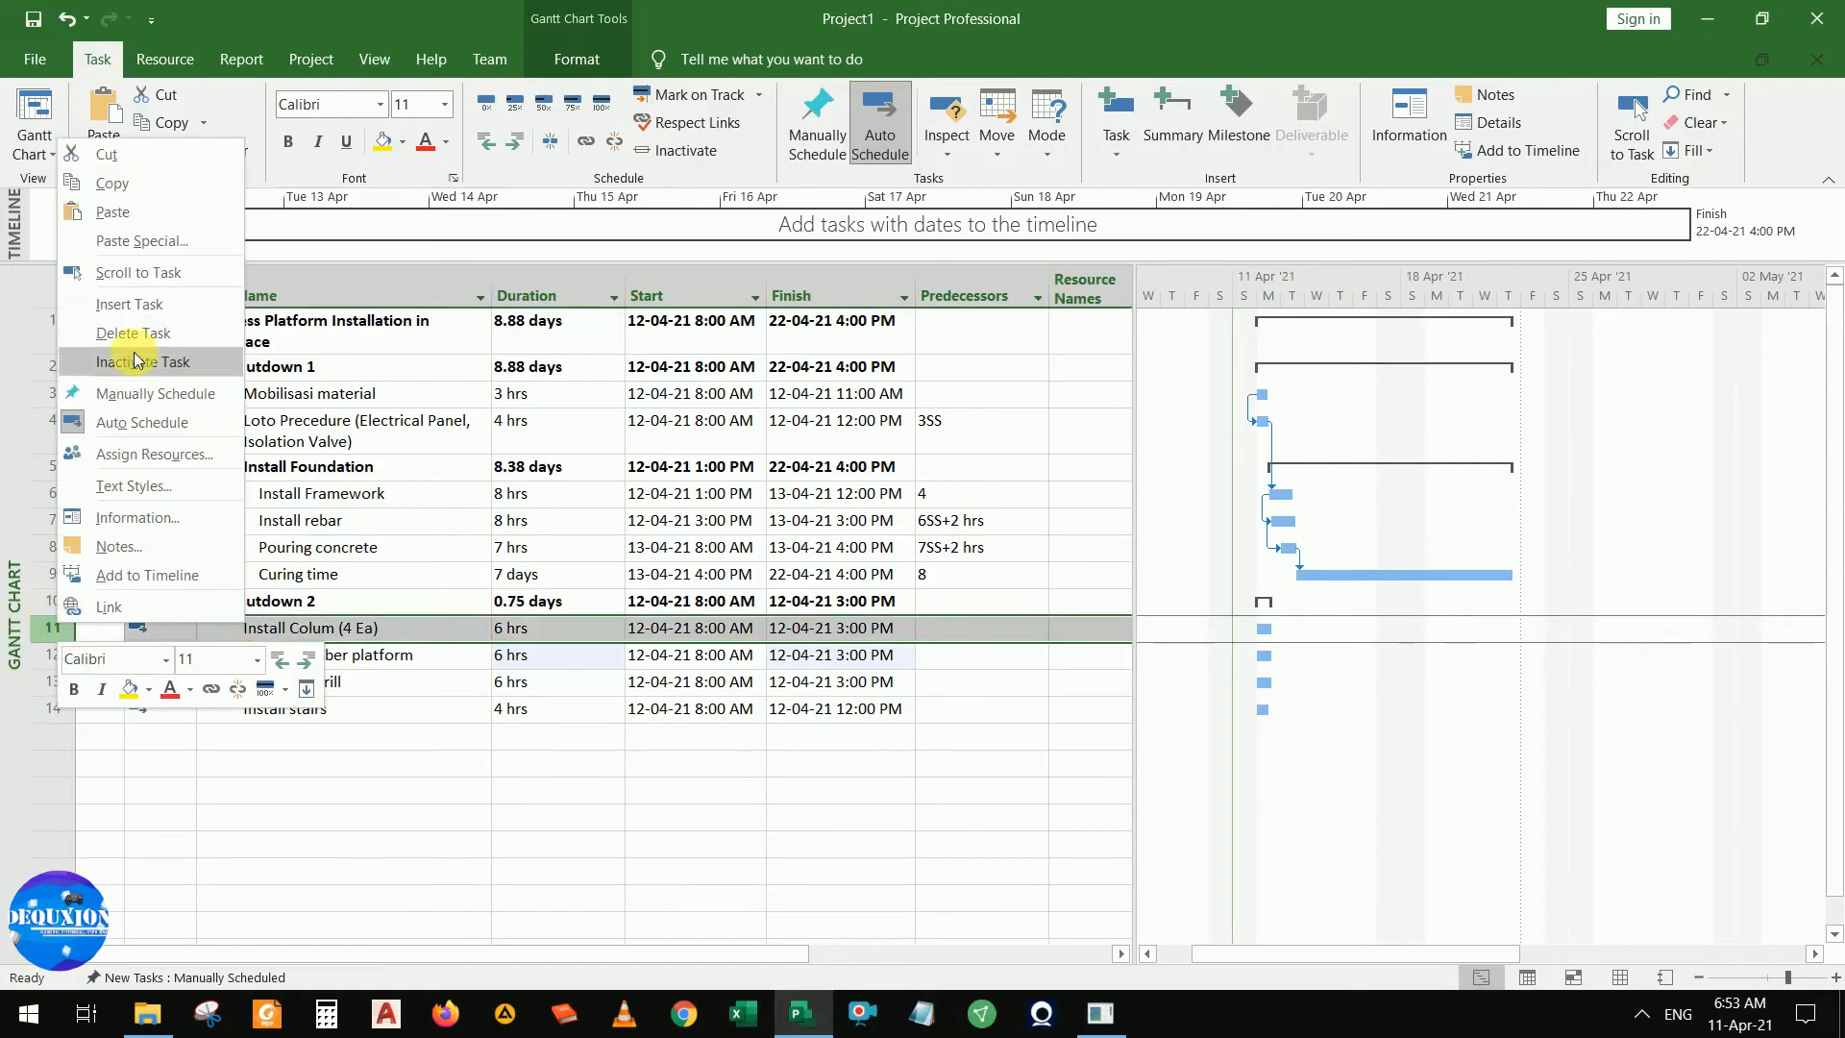
click(130, 304)
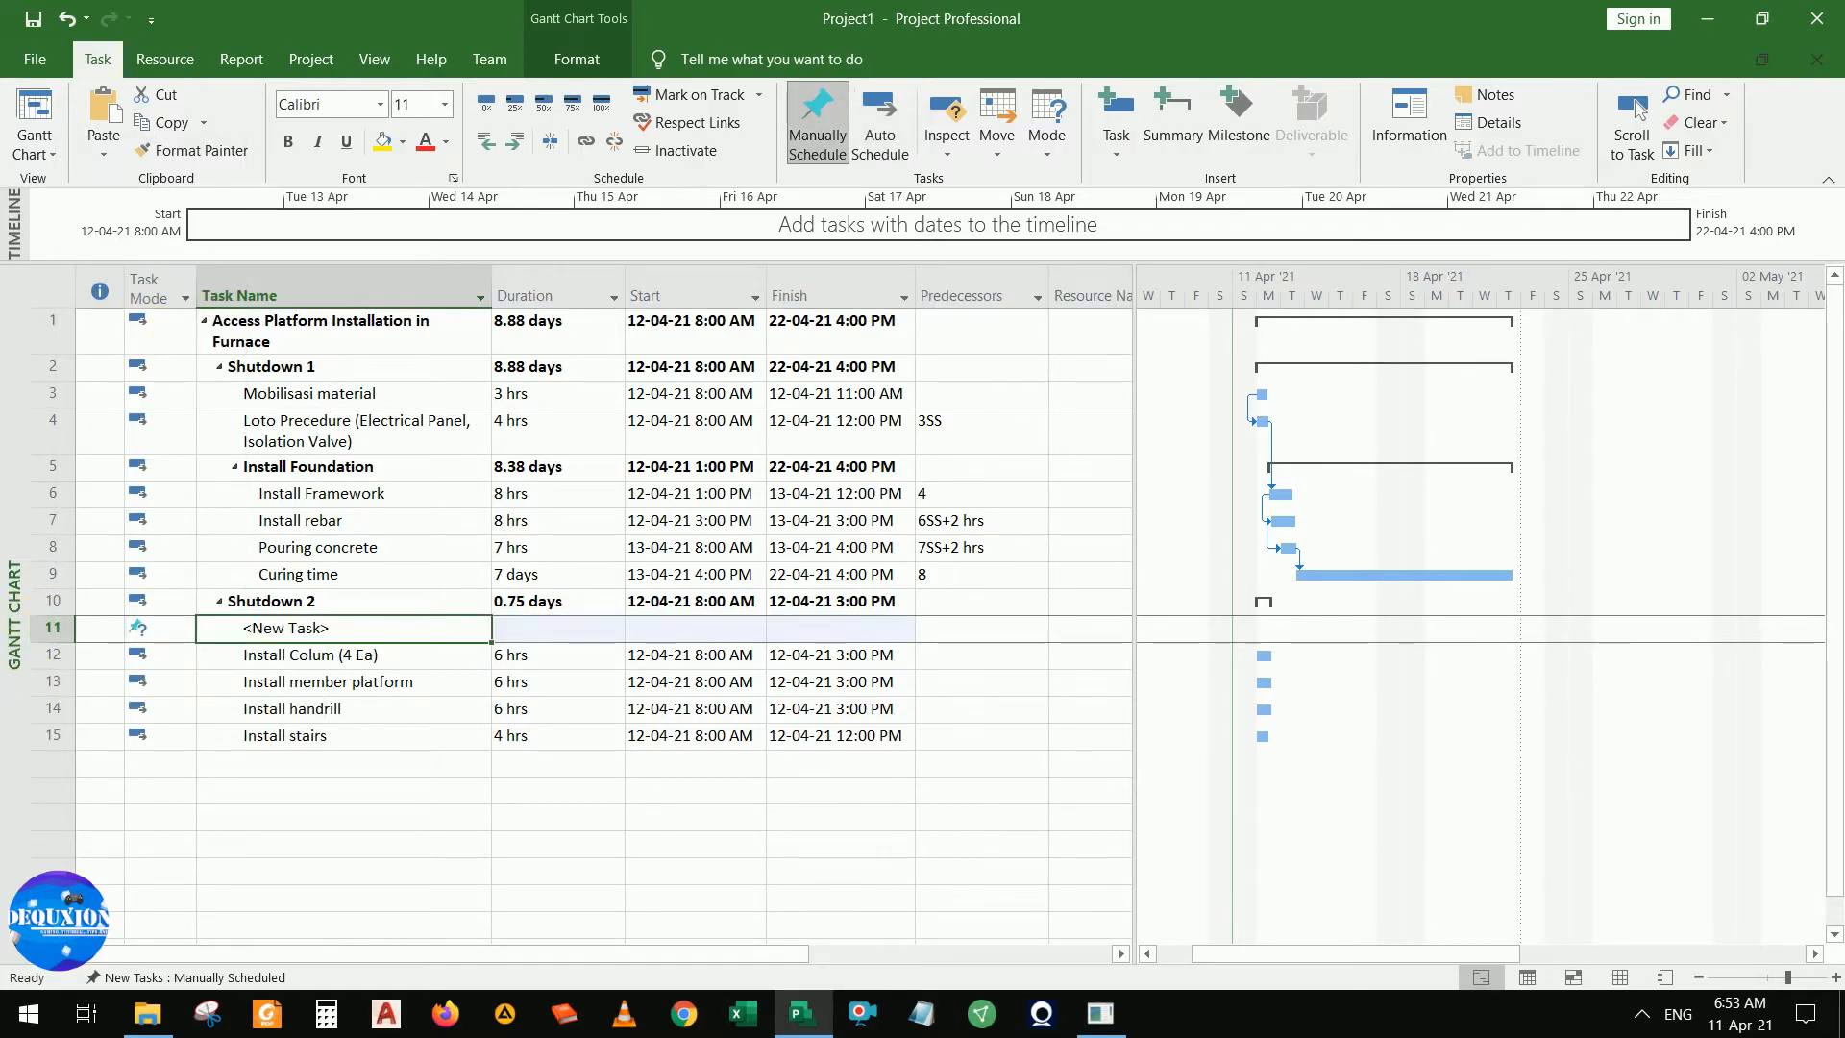
text(Loto Pro)
Copy Loto Precedure (Electrical Panel, Isolation Valve) from Shutdown 1 into the new first task of Shutdown 2
click(288, 428)
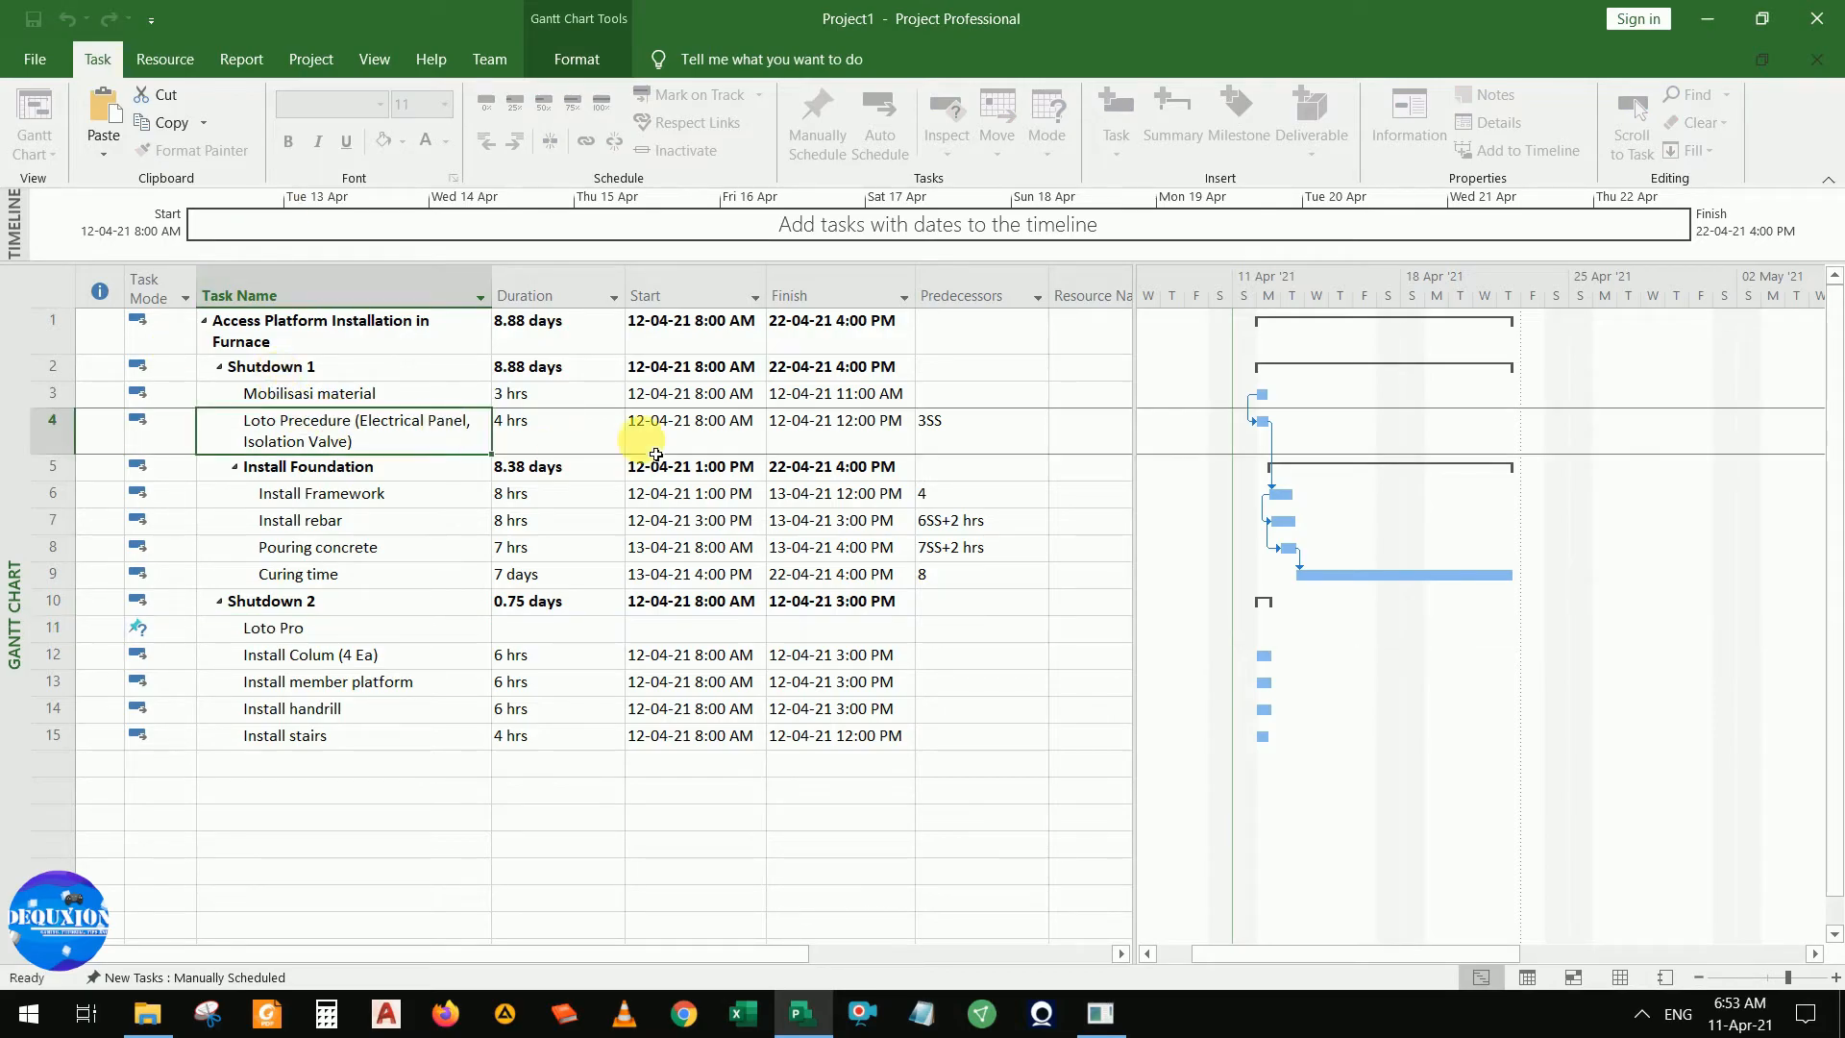
key(ctrl+c)
click(279, 629)
key(ctrl+v)
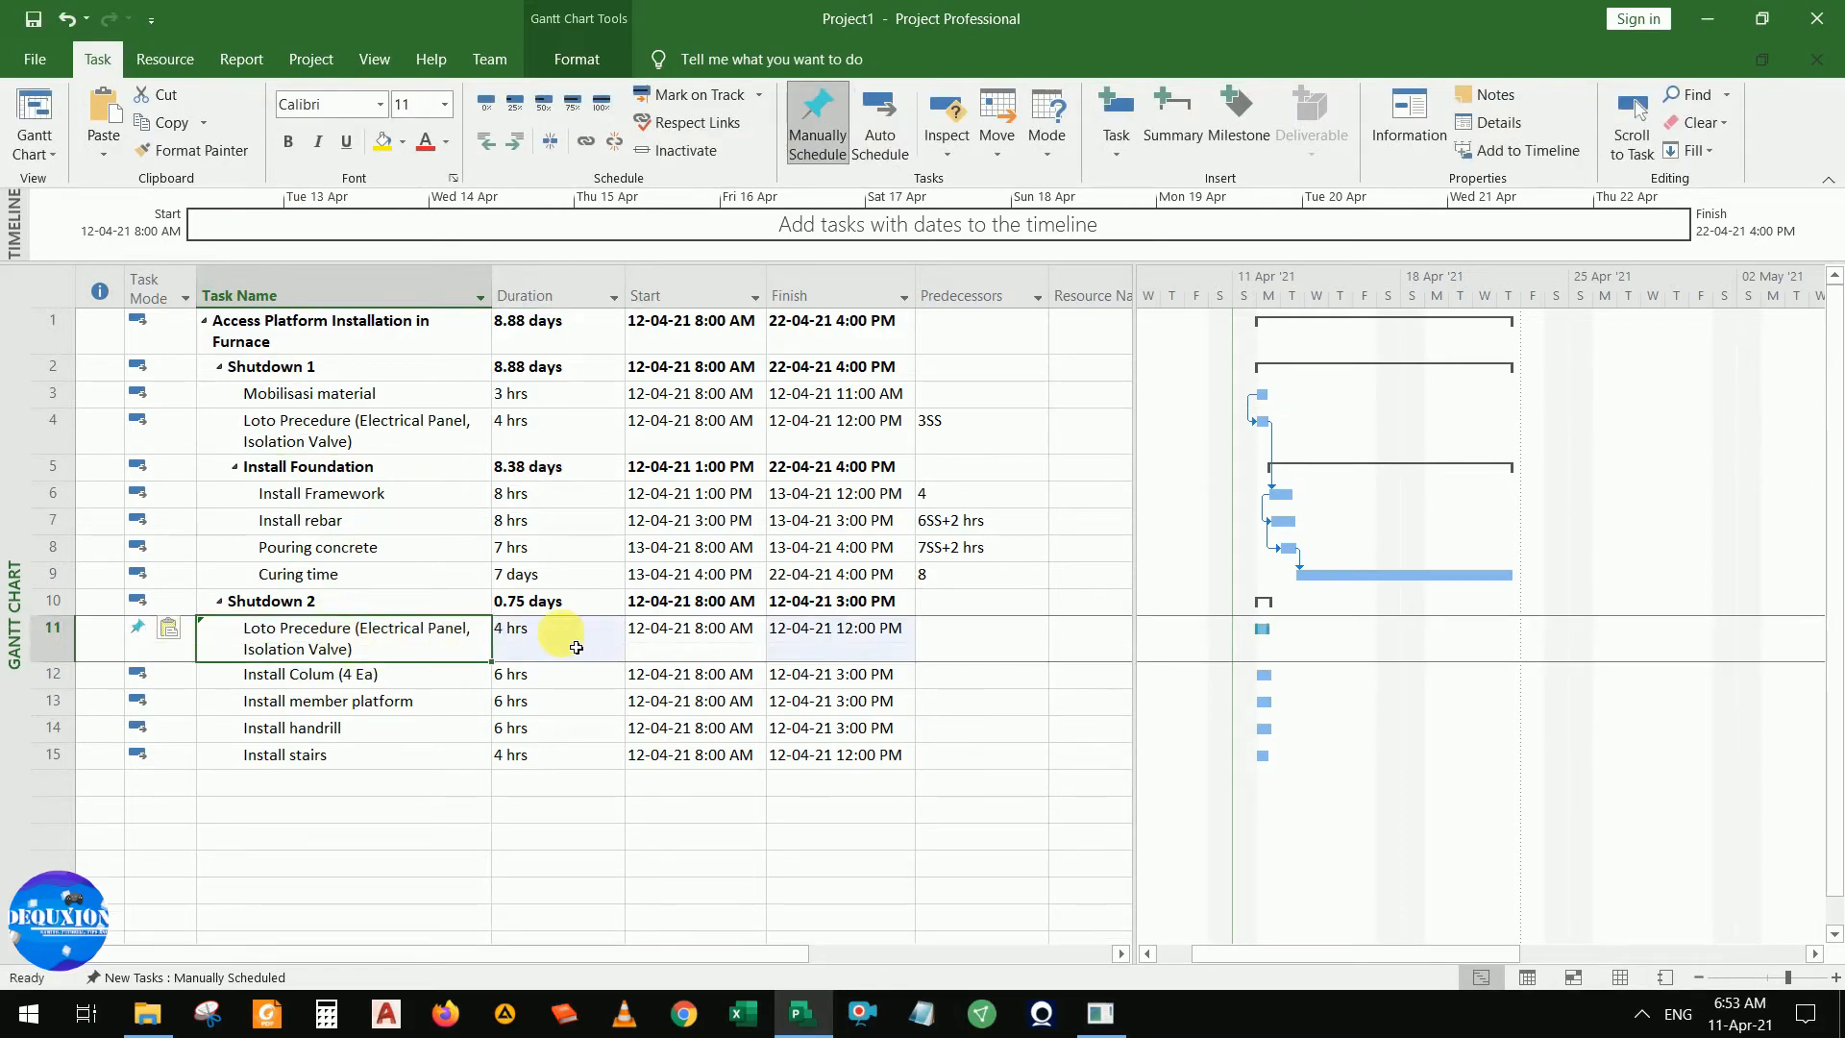
click(175, 630)
click(234, 687)
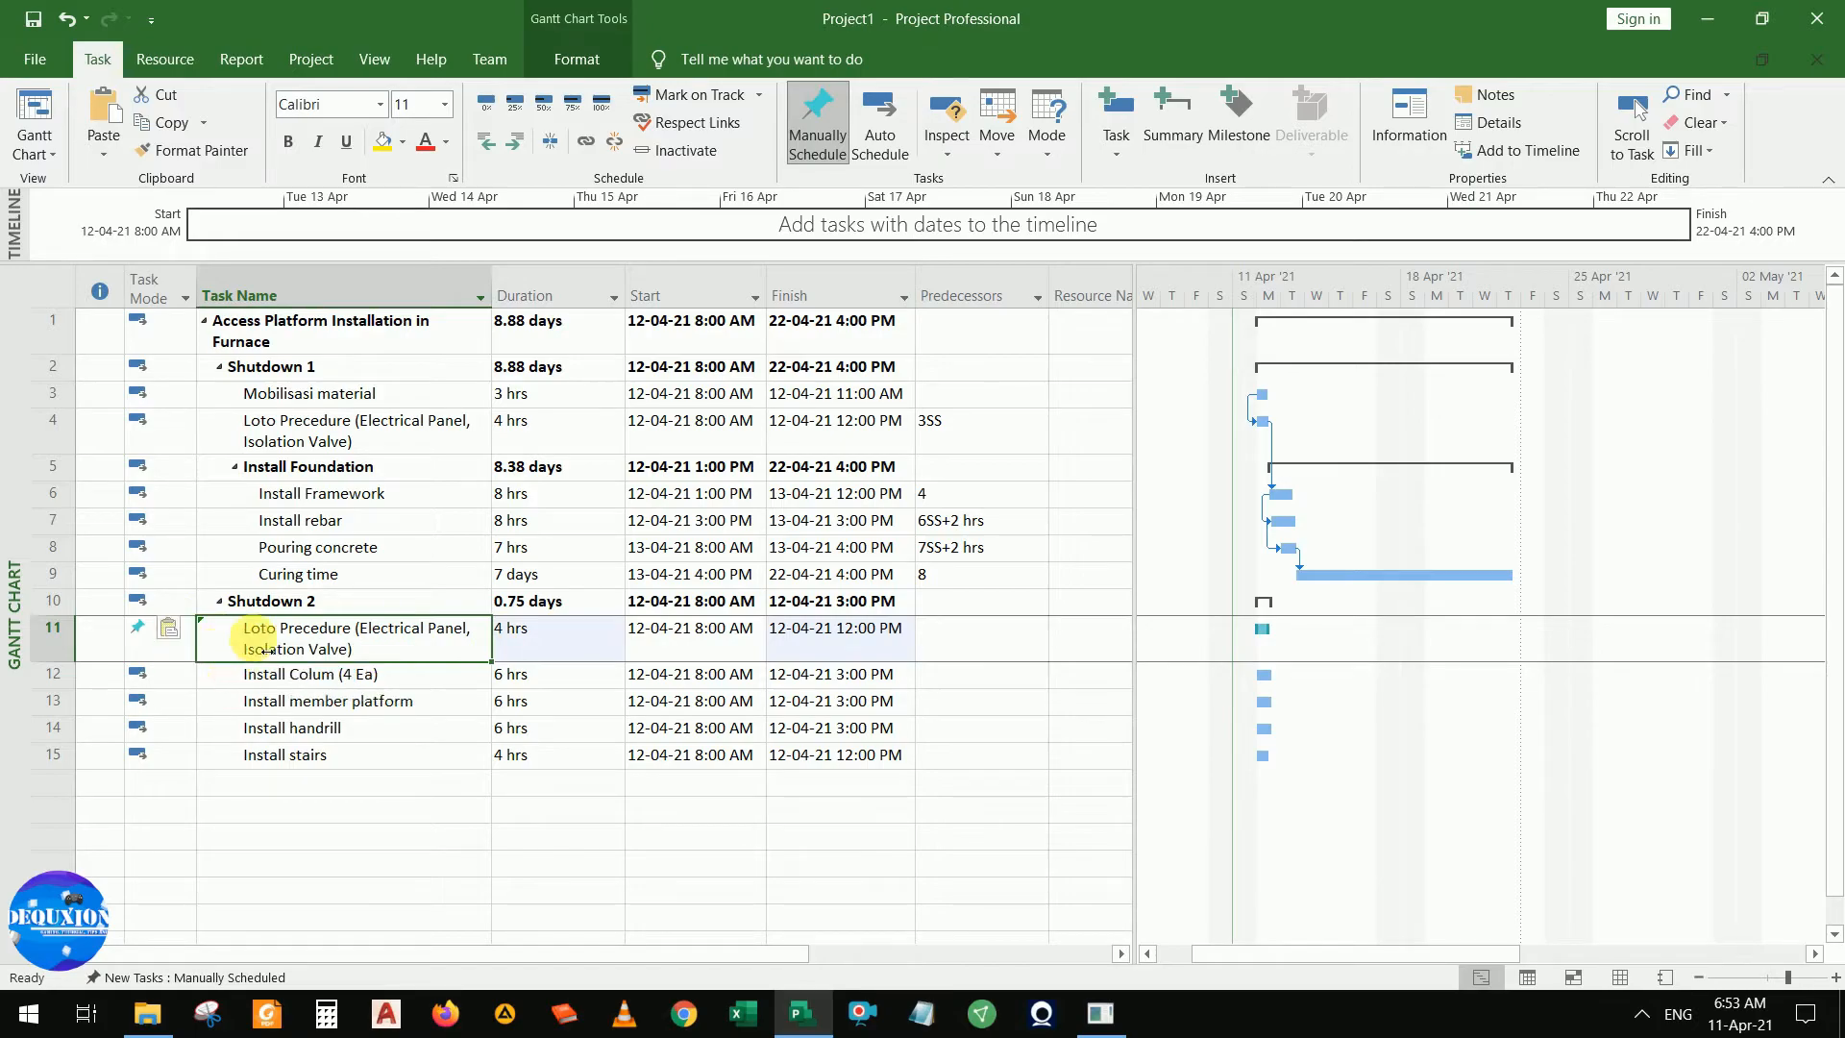
double_click(267, 646)
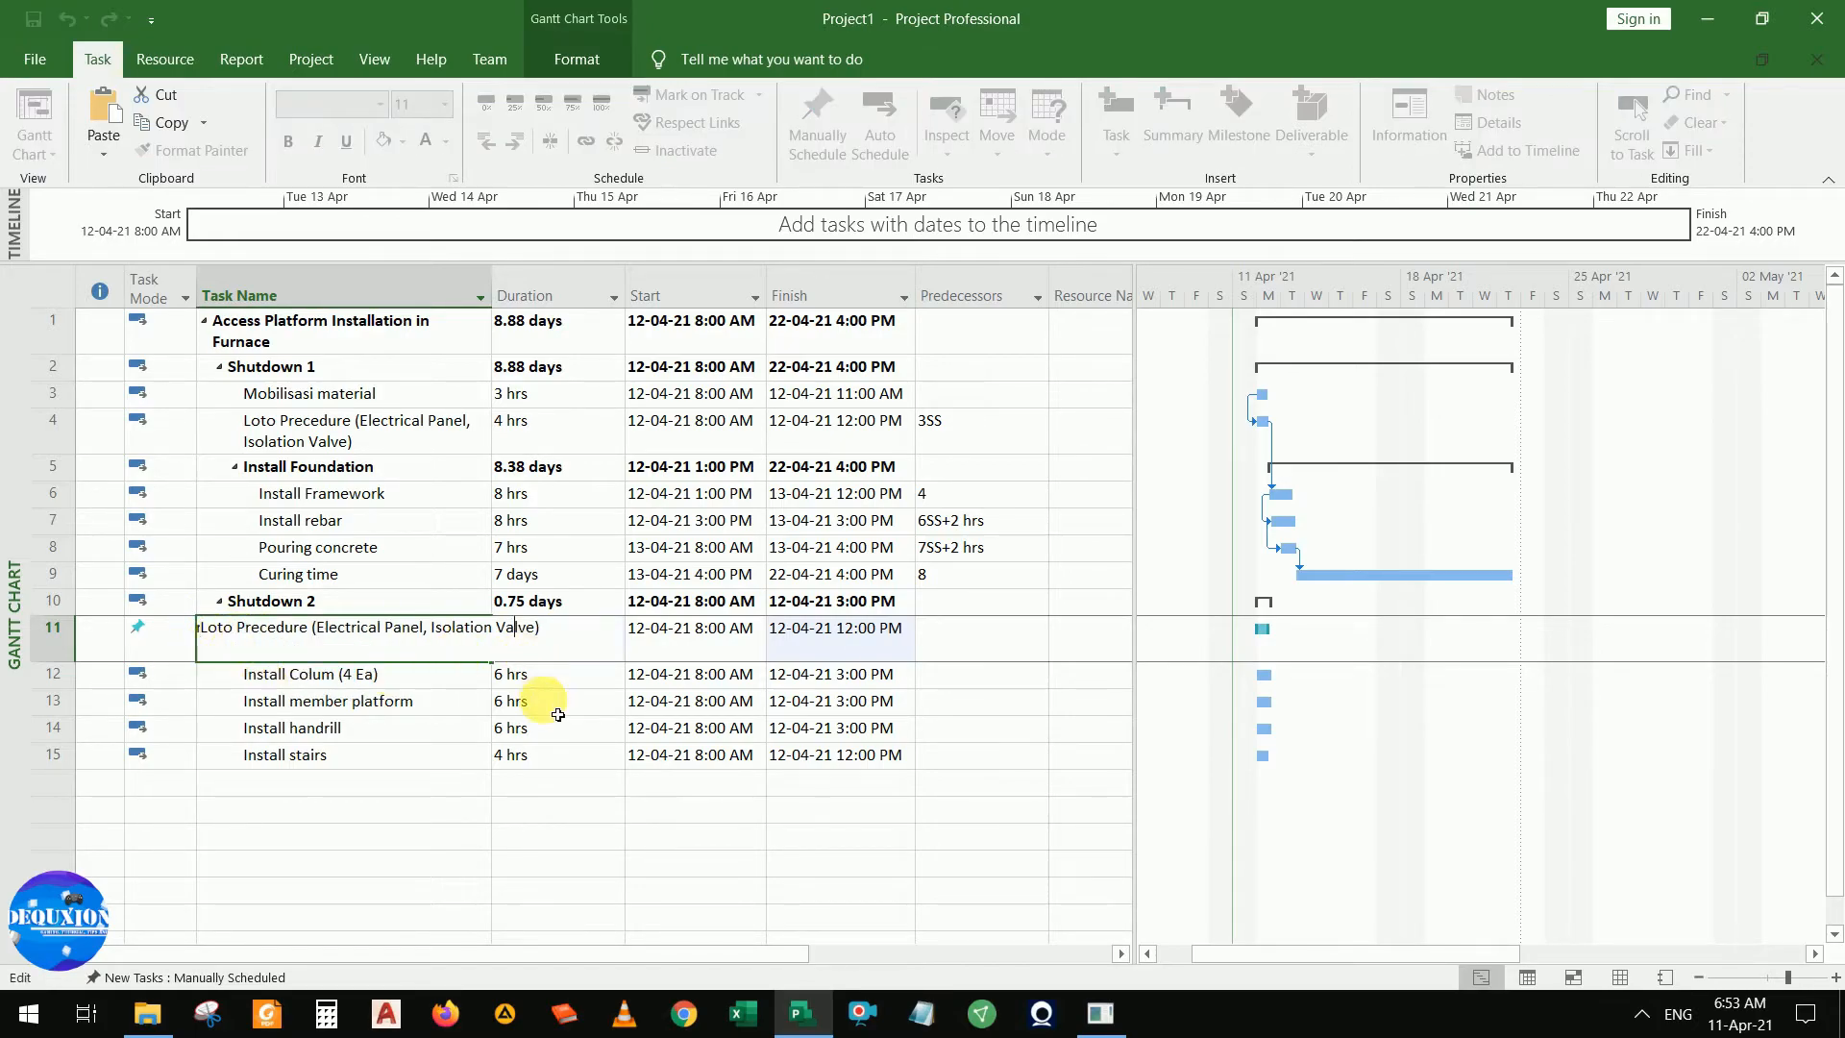
click(601, 631)
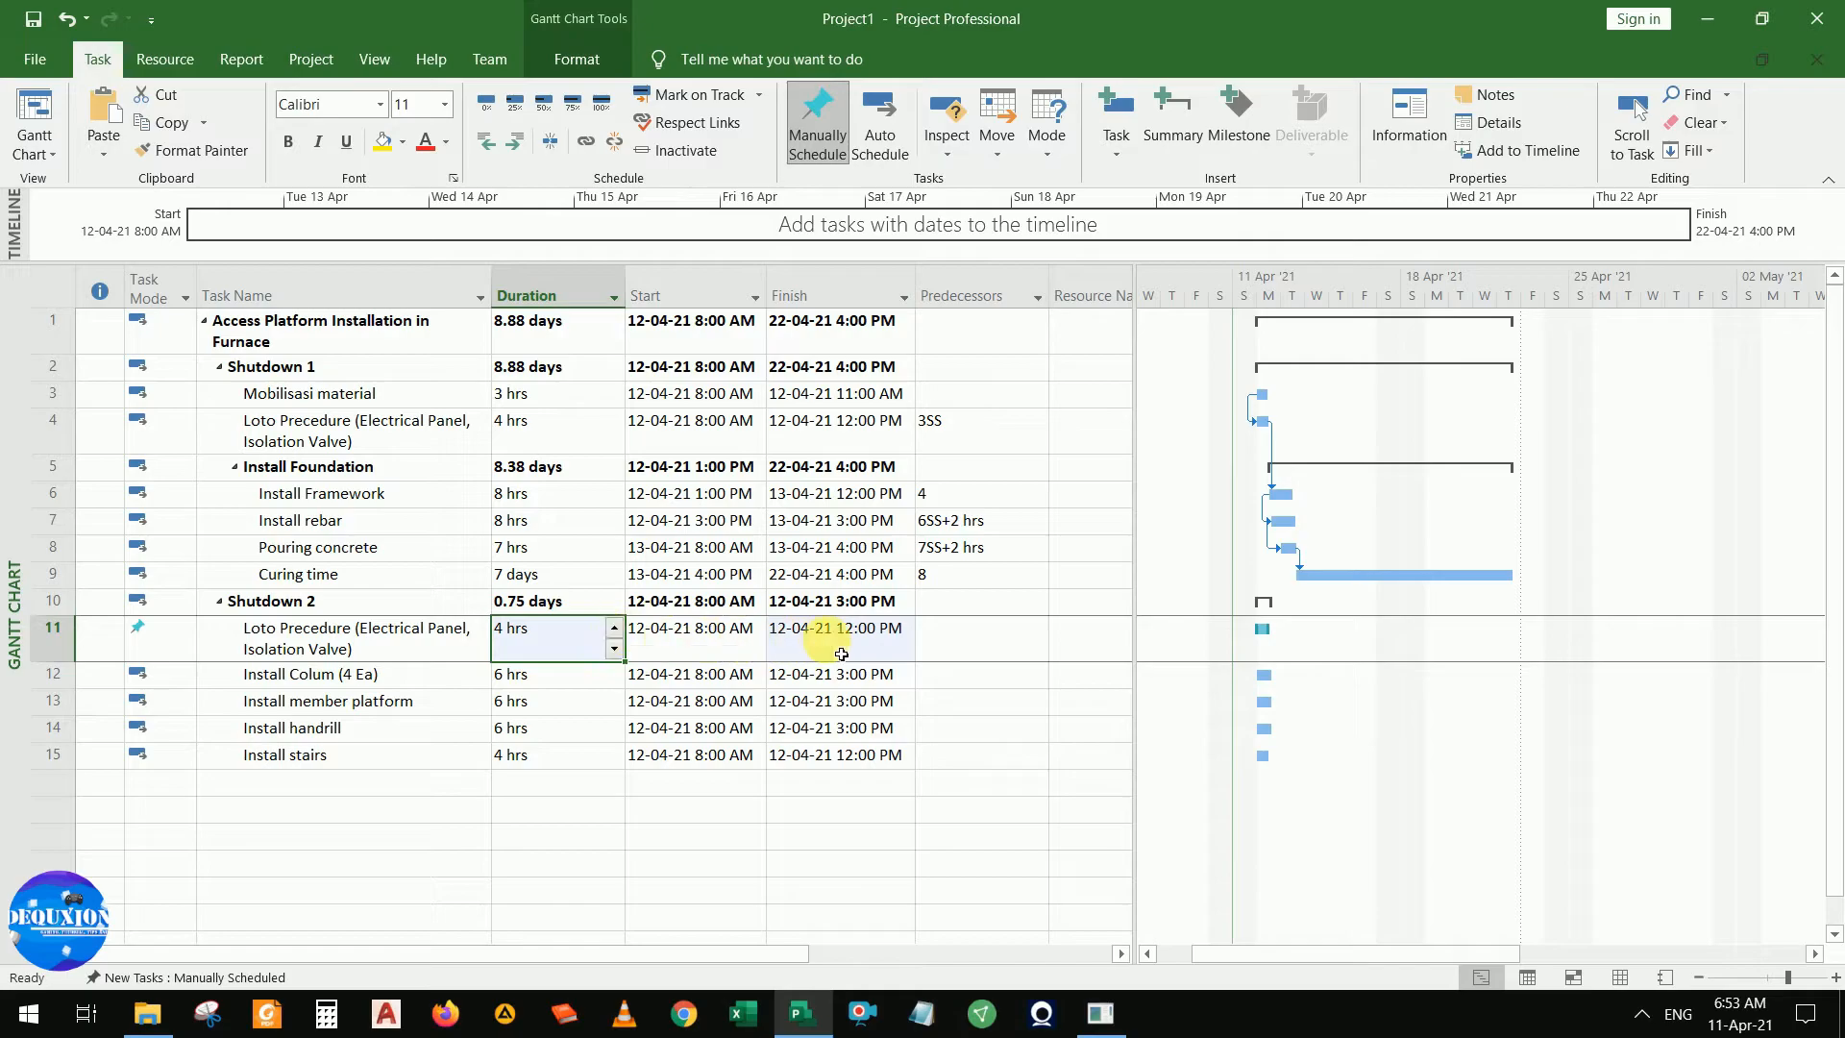
Set the predecessor of the Loto Precedure task under Shutdown 2 to 9 and switch that task to auto scheduling
click(956, 651)
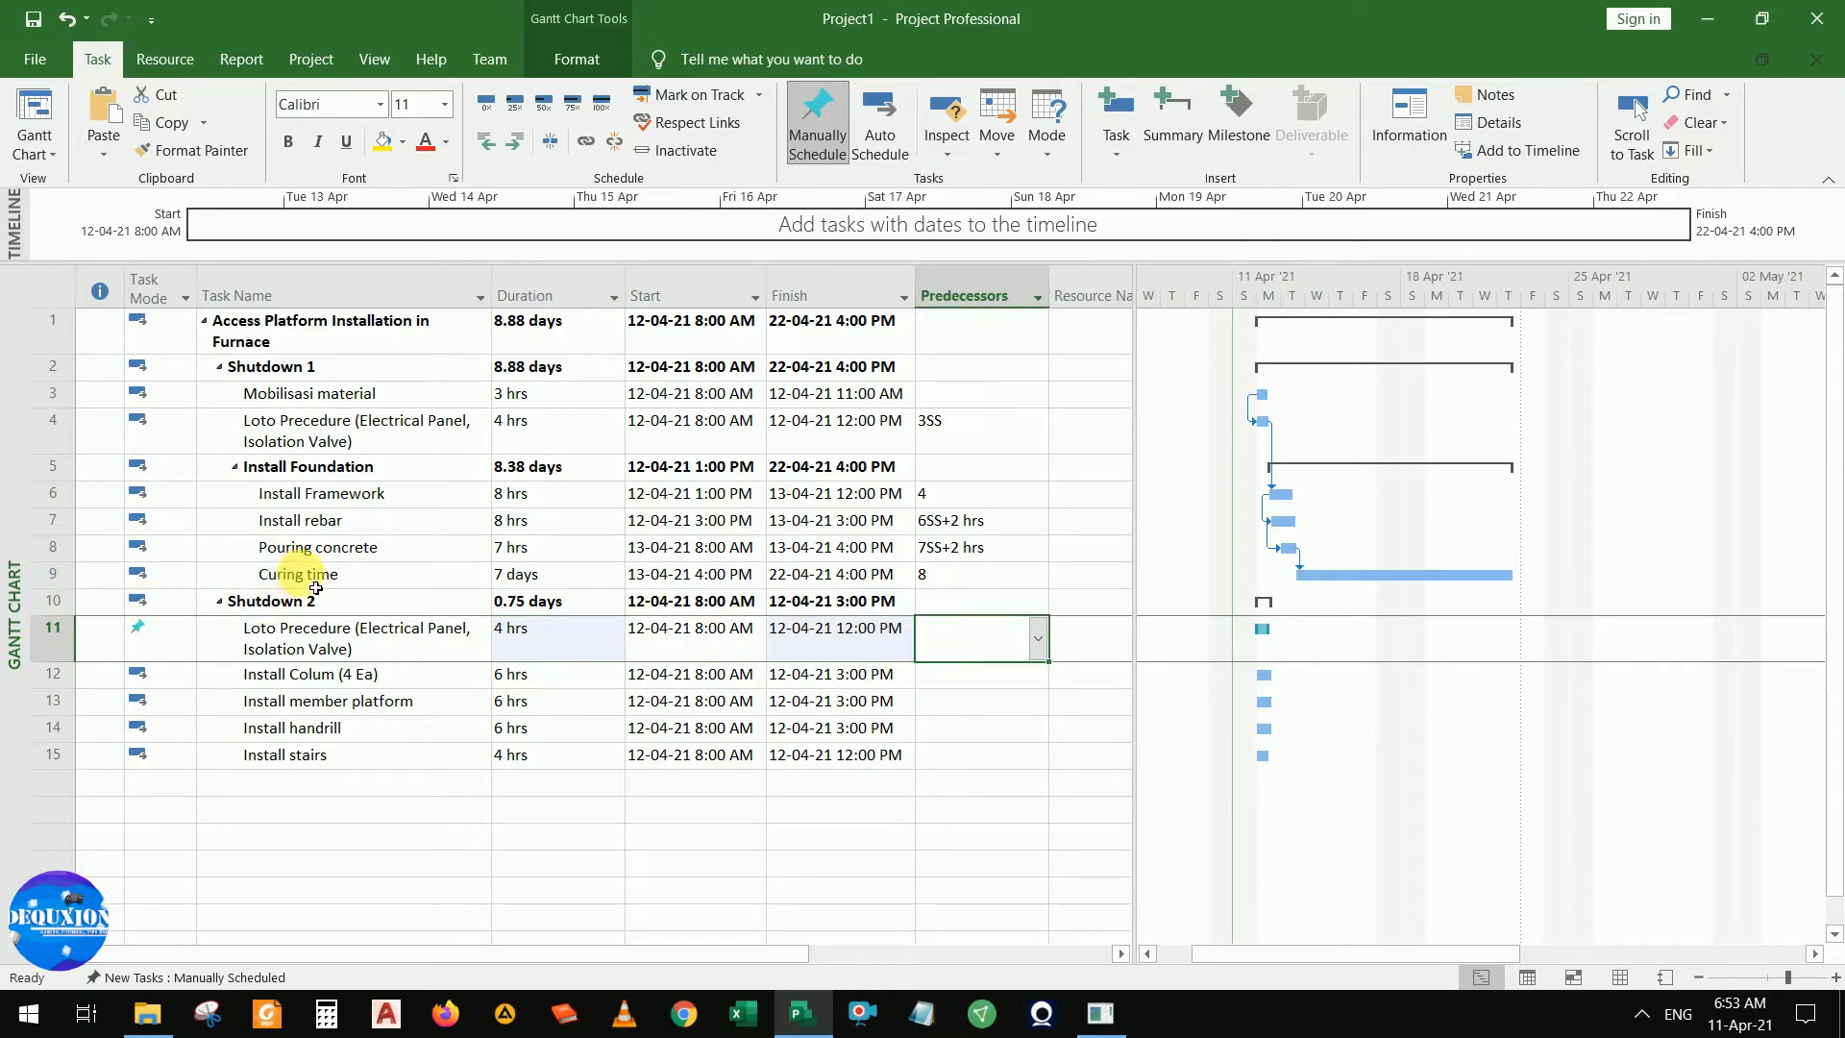
text(9)
key(Return)
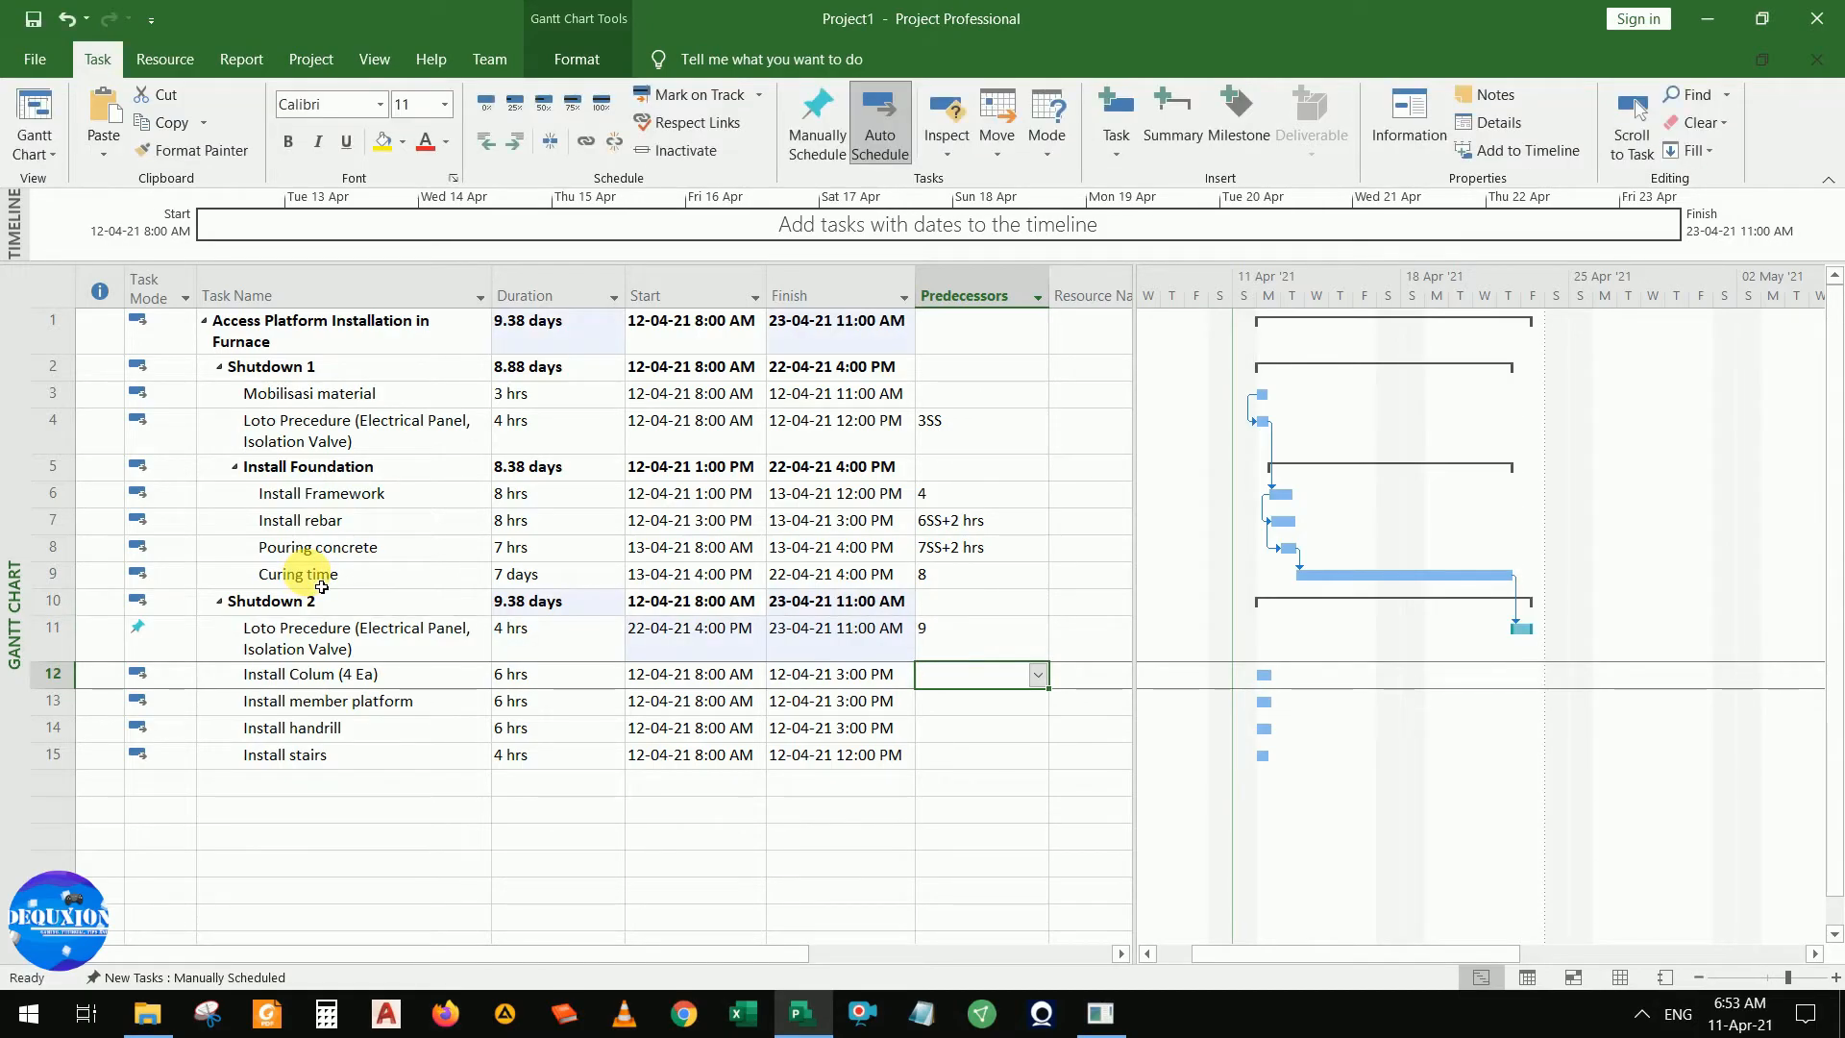
click(227, 630)
click(188, 625)
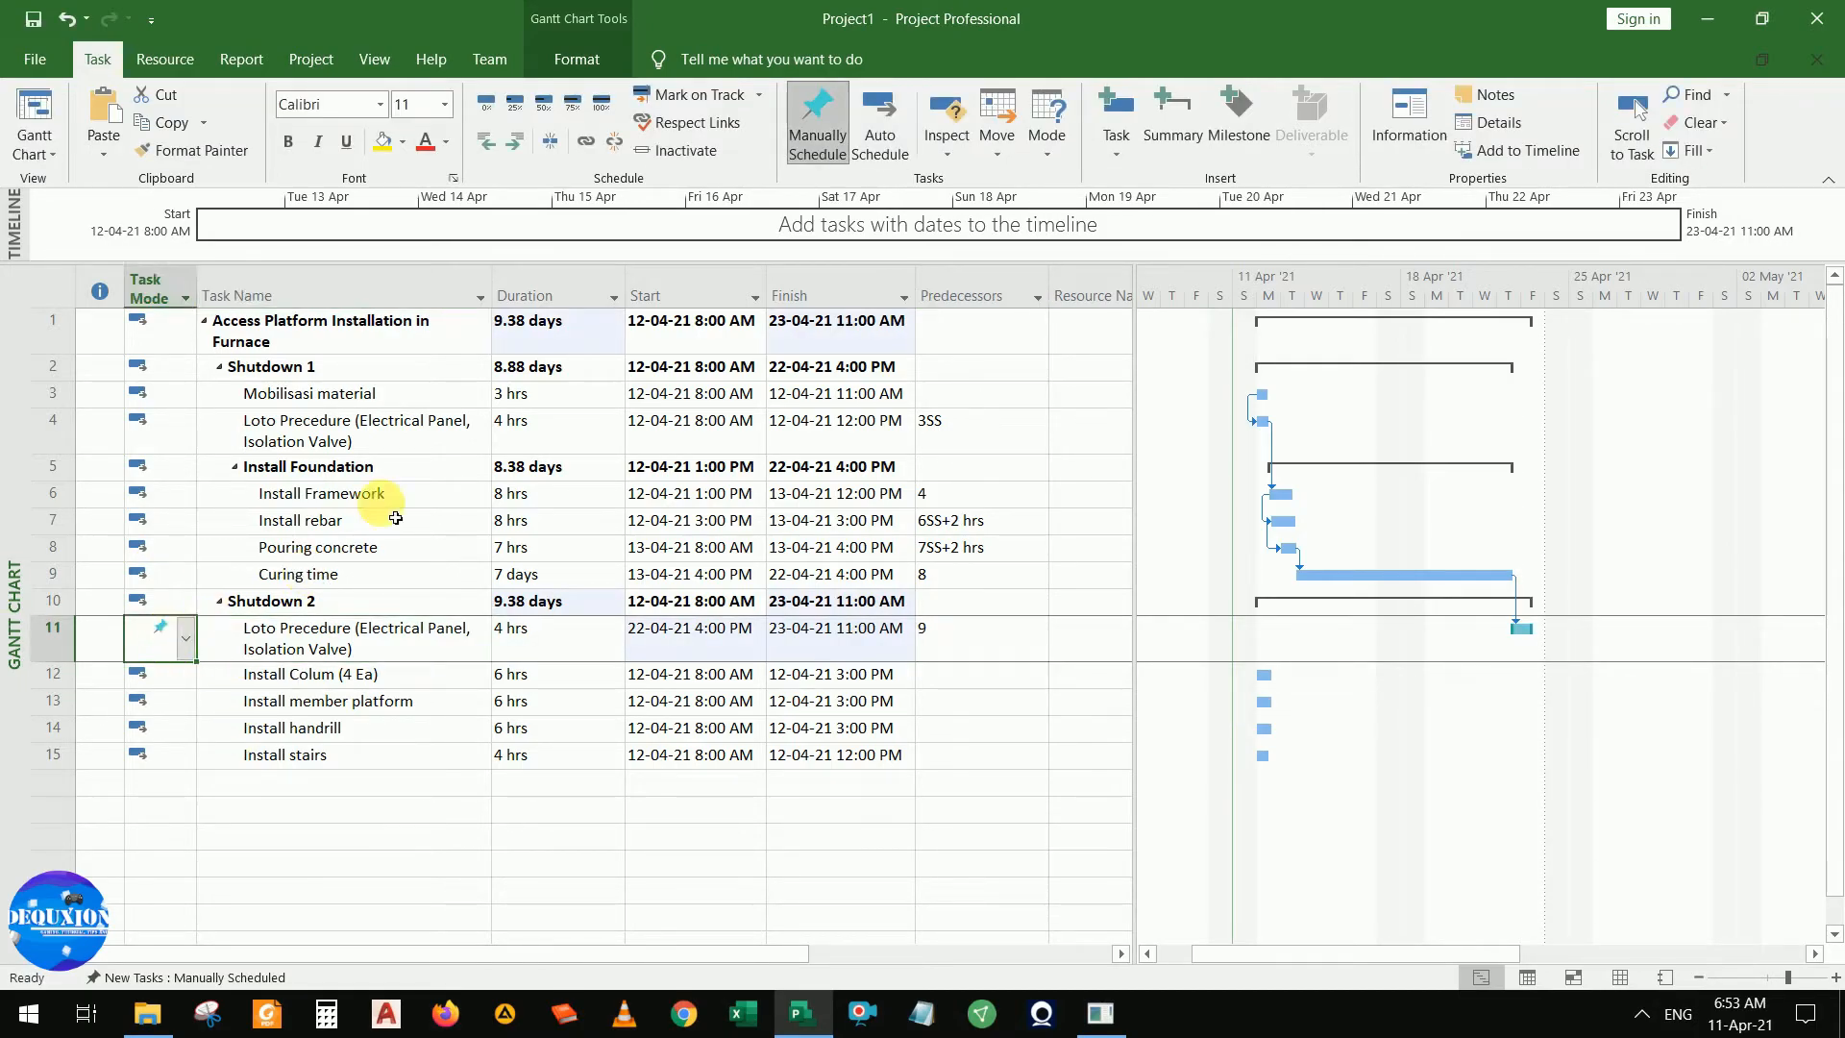
click(880, 112)
Set the predecessors of Install Colum (4 Ea) to 11 and Install member platform to 12
click(964, 702)
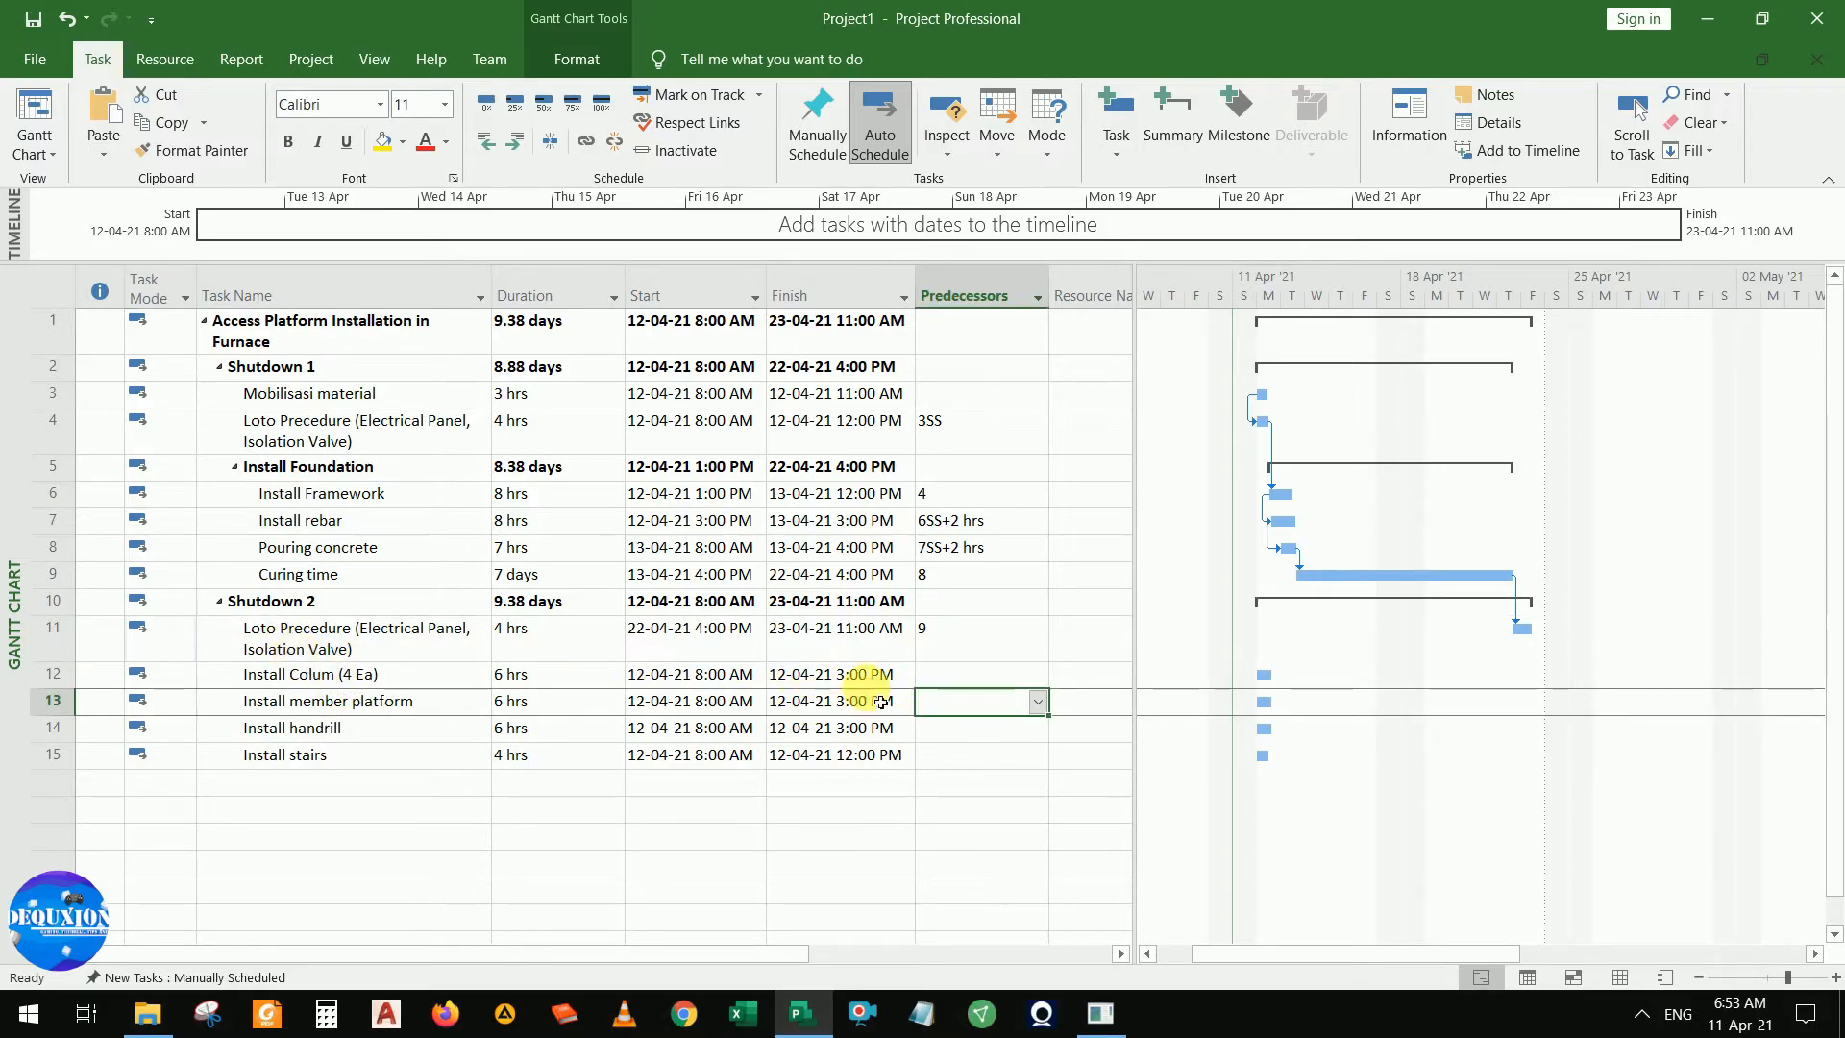
click(970, 682)
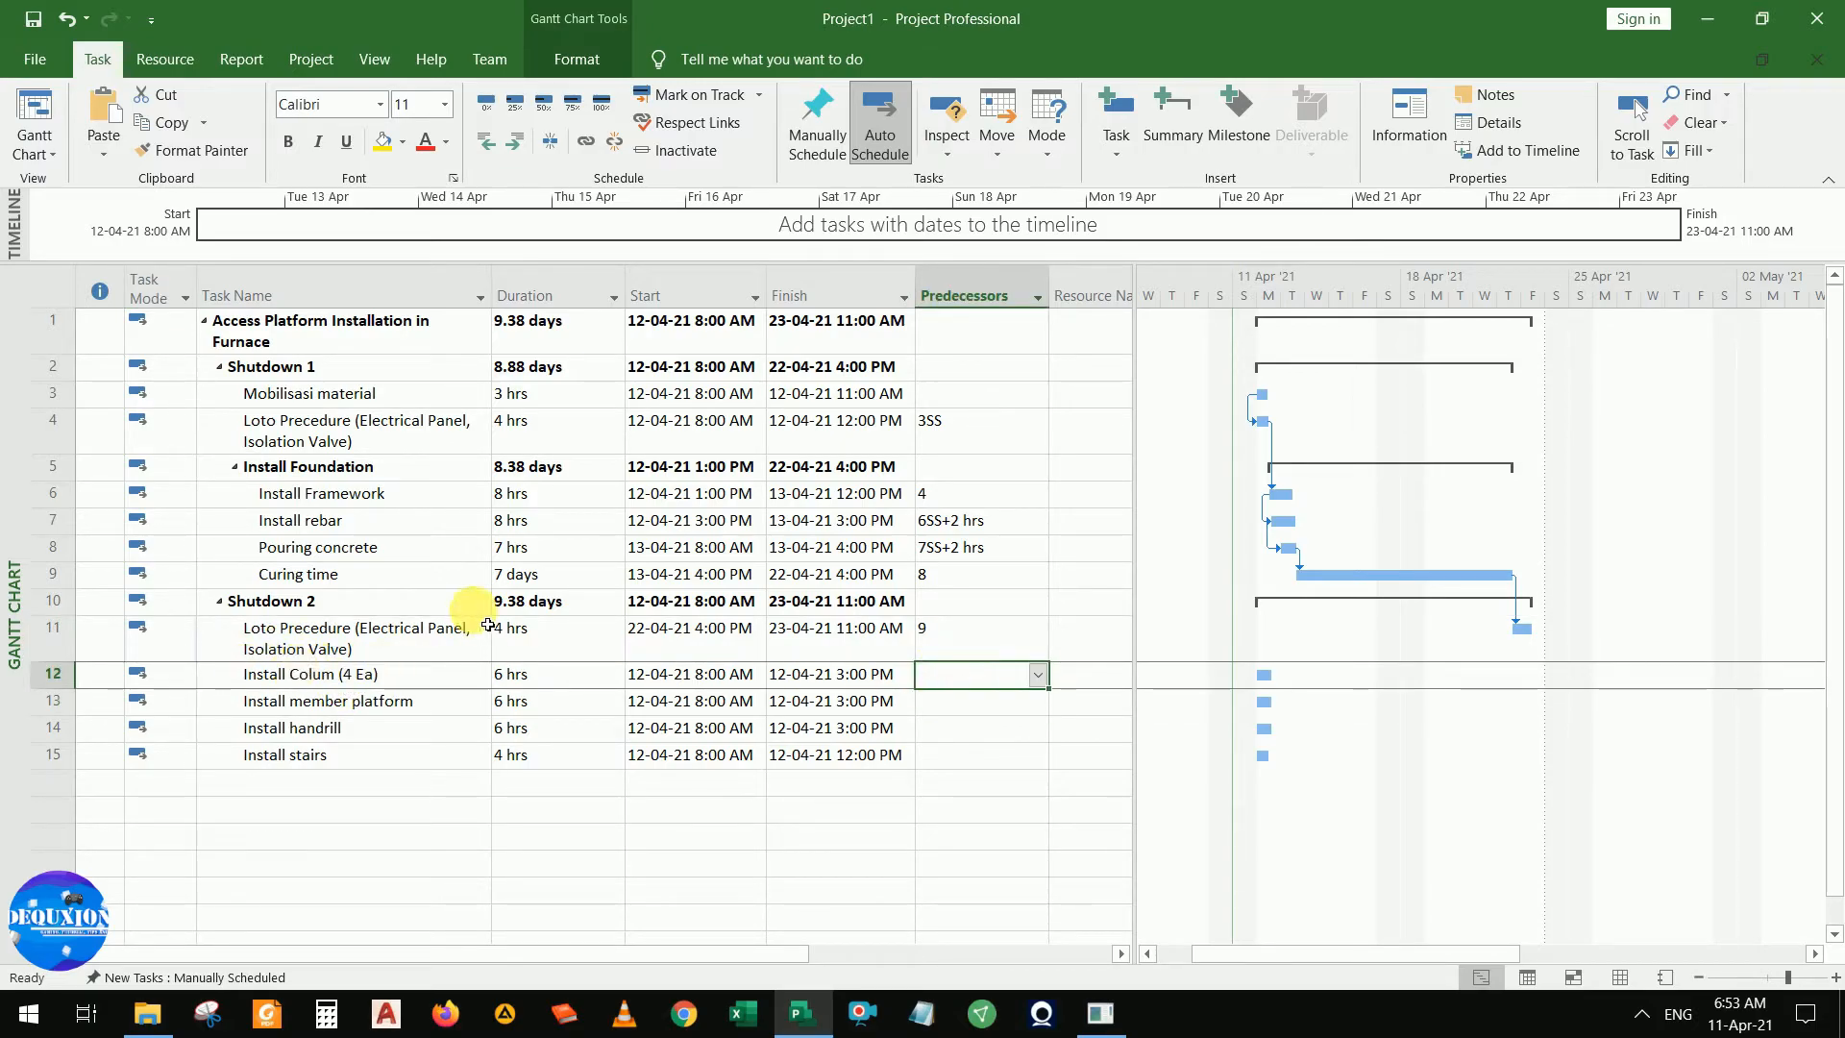
text(11)
key(Return)
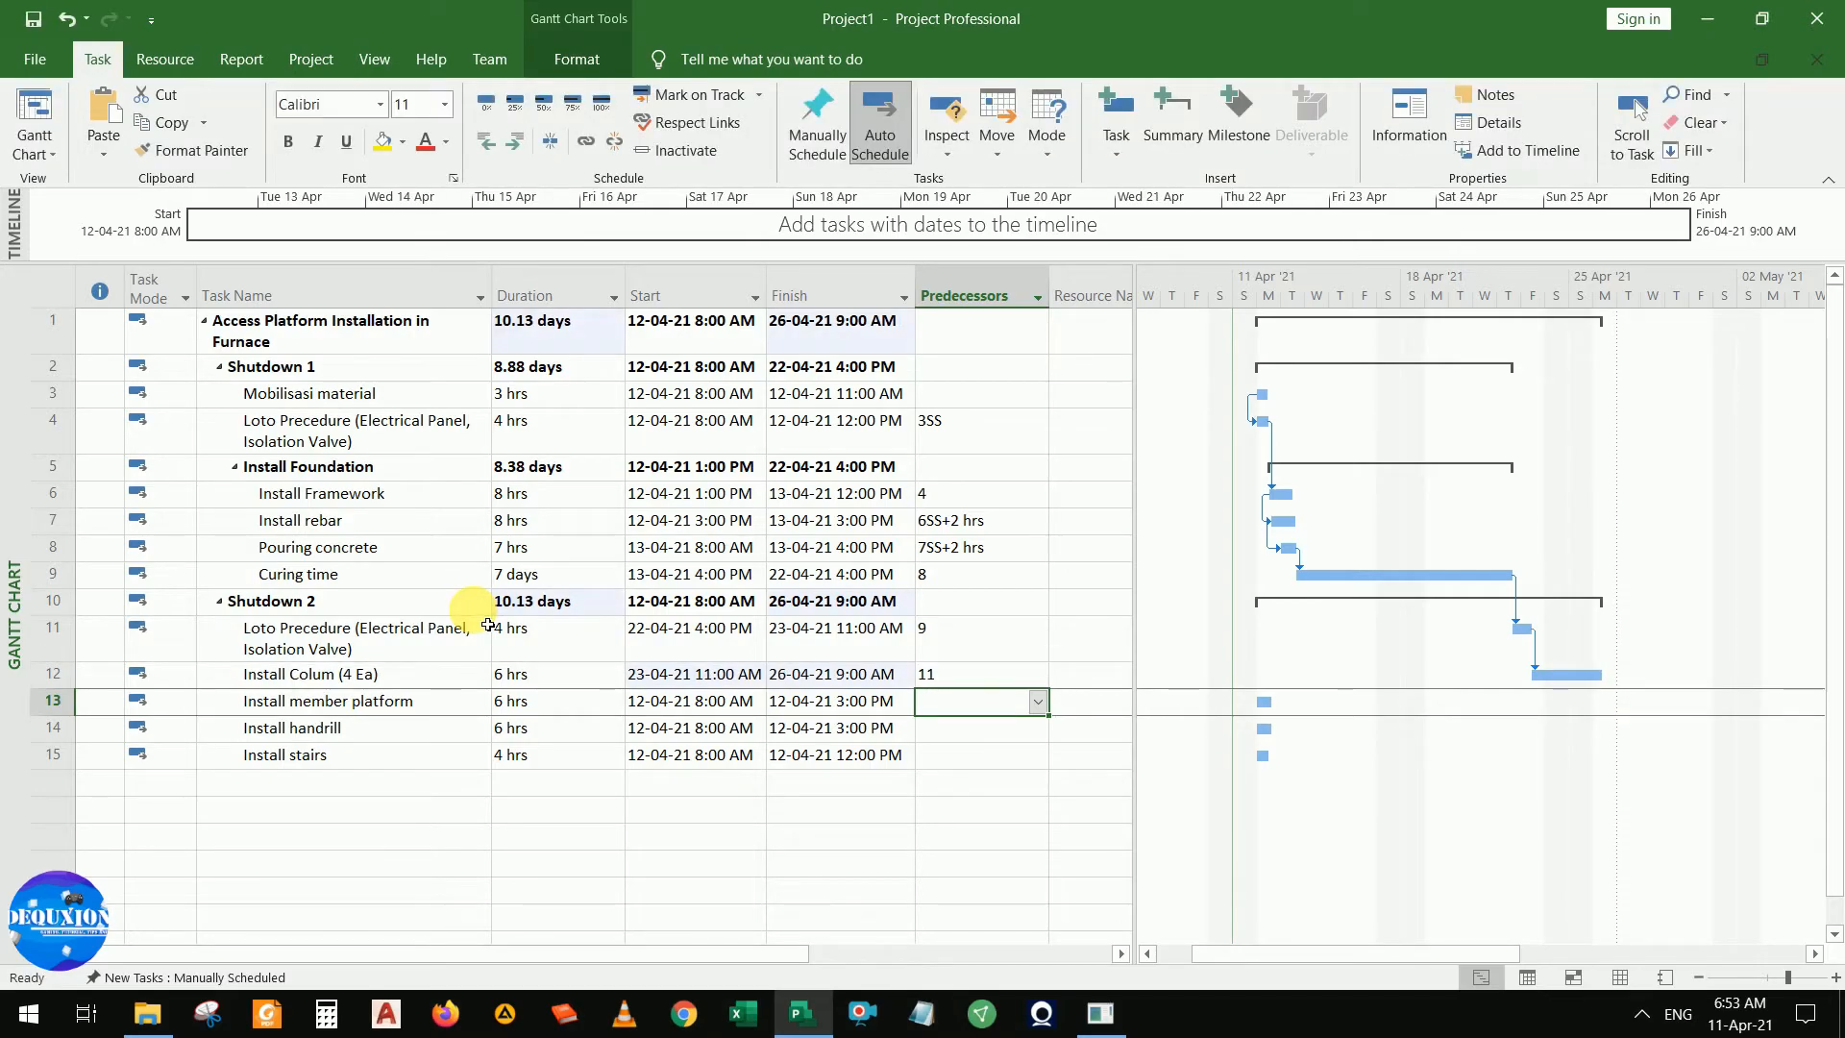
text(13)
key(Return)
key(Return)
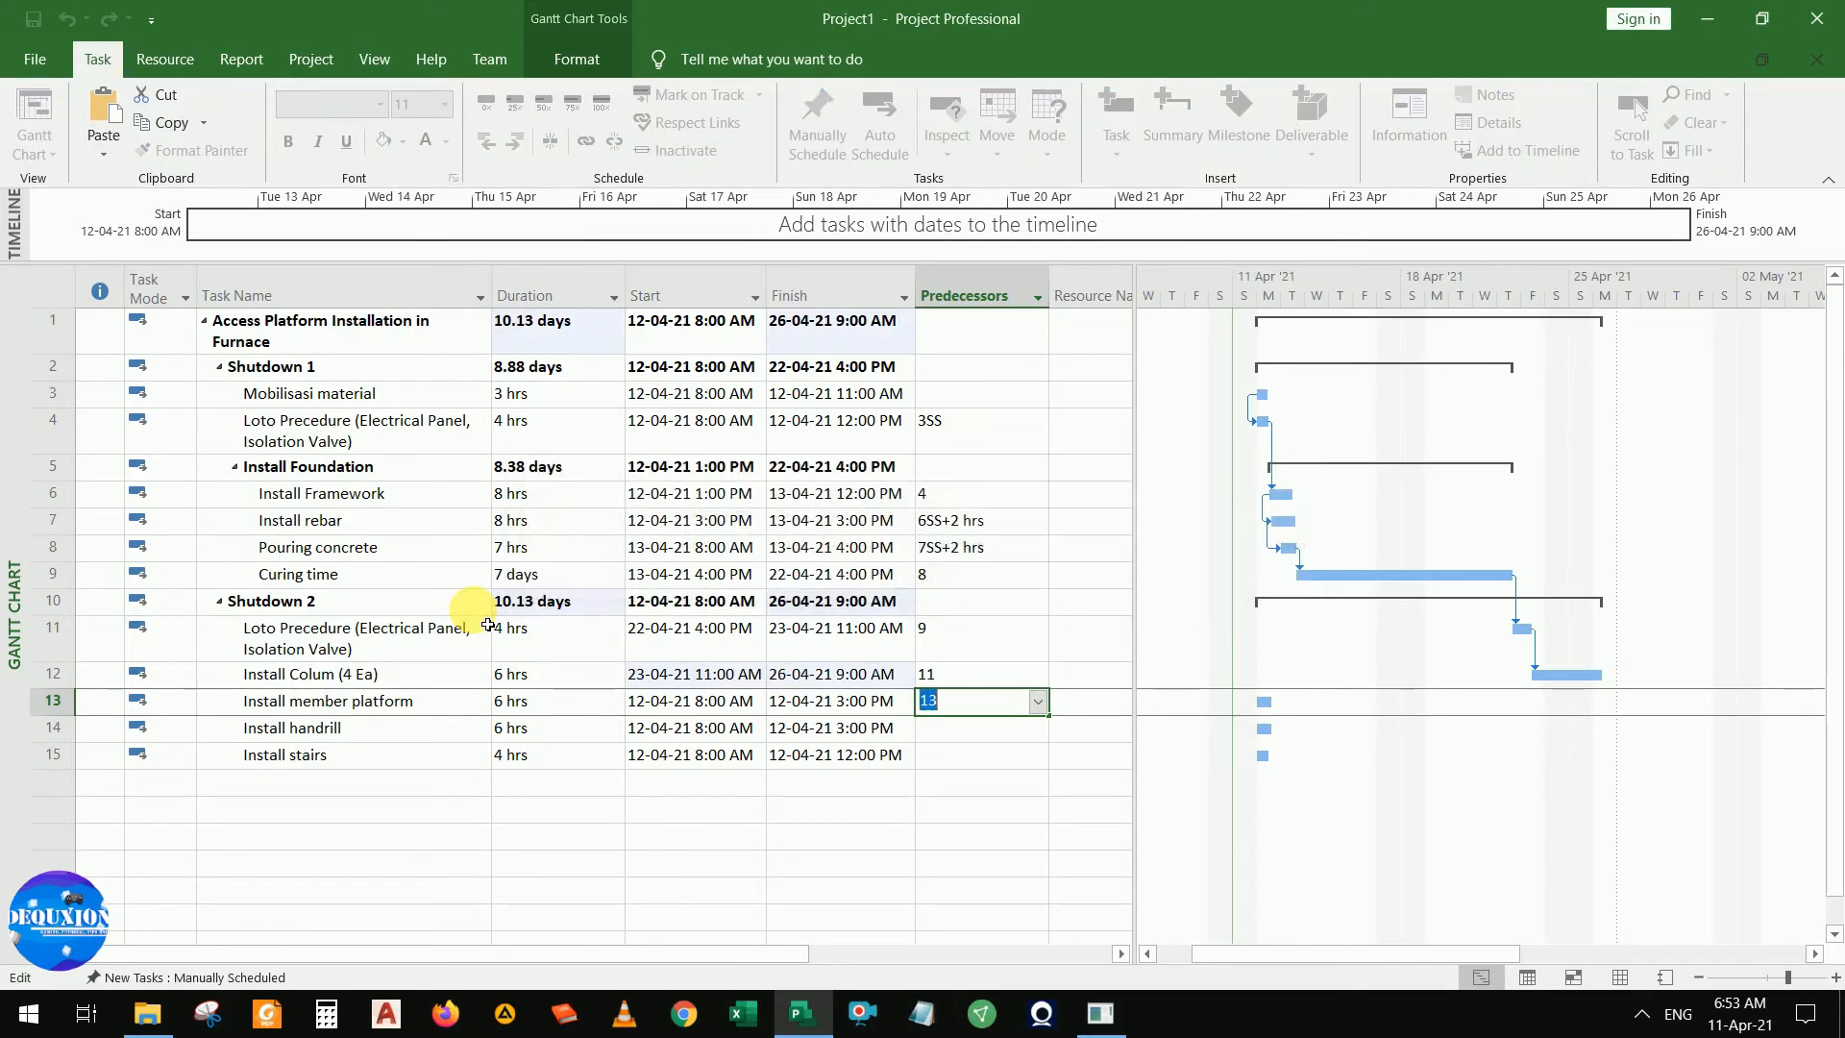
text(2)
key(Return)
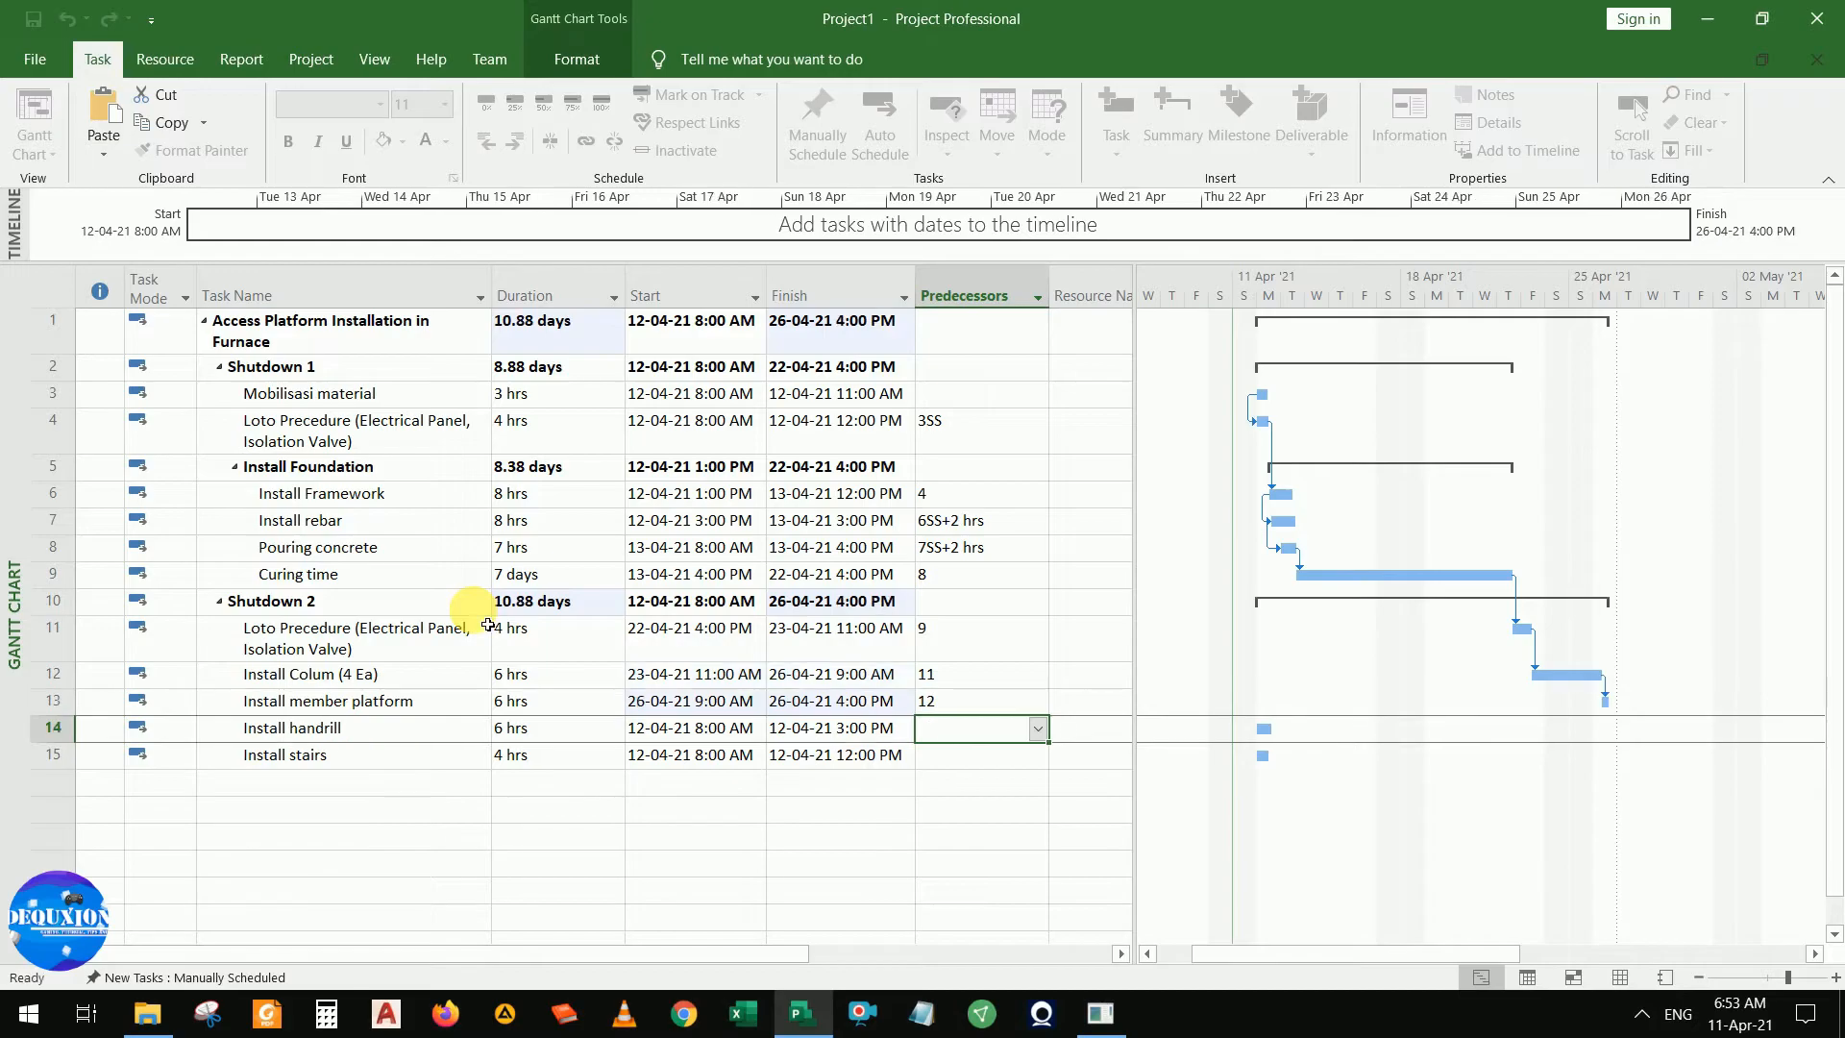
Set the predecessors of Install handrill to 13 and Install stairs to 14
text(14)
key(Return)
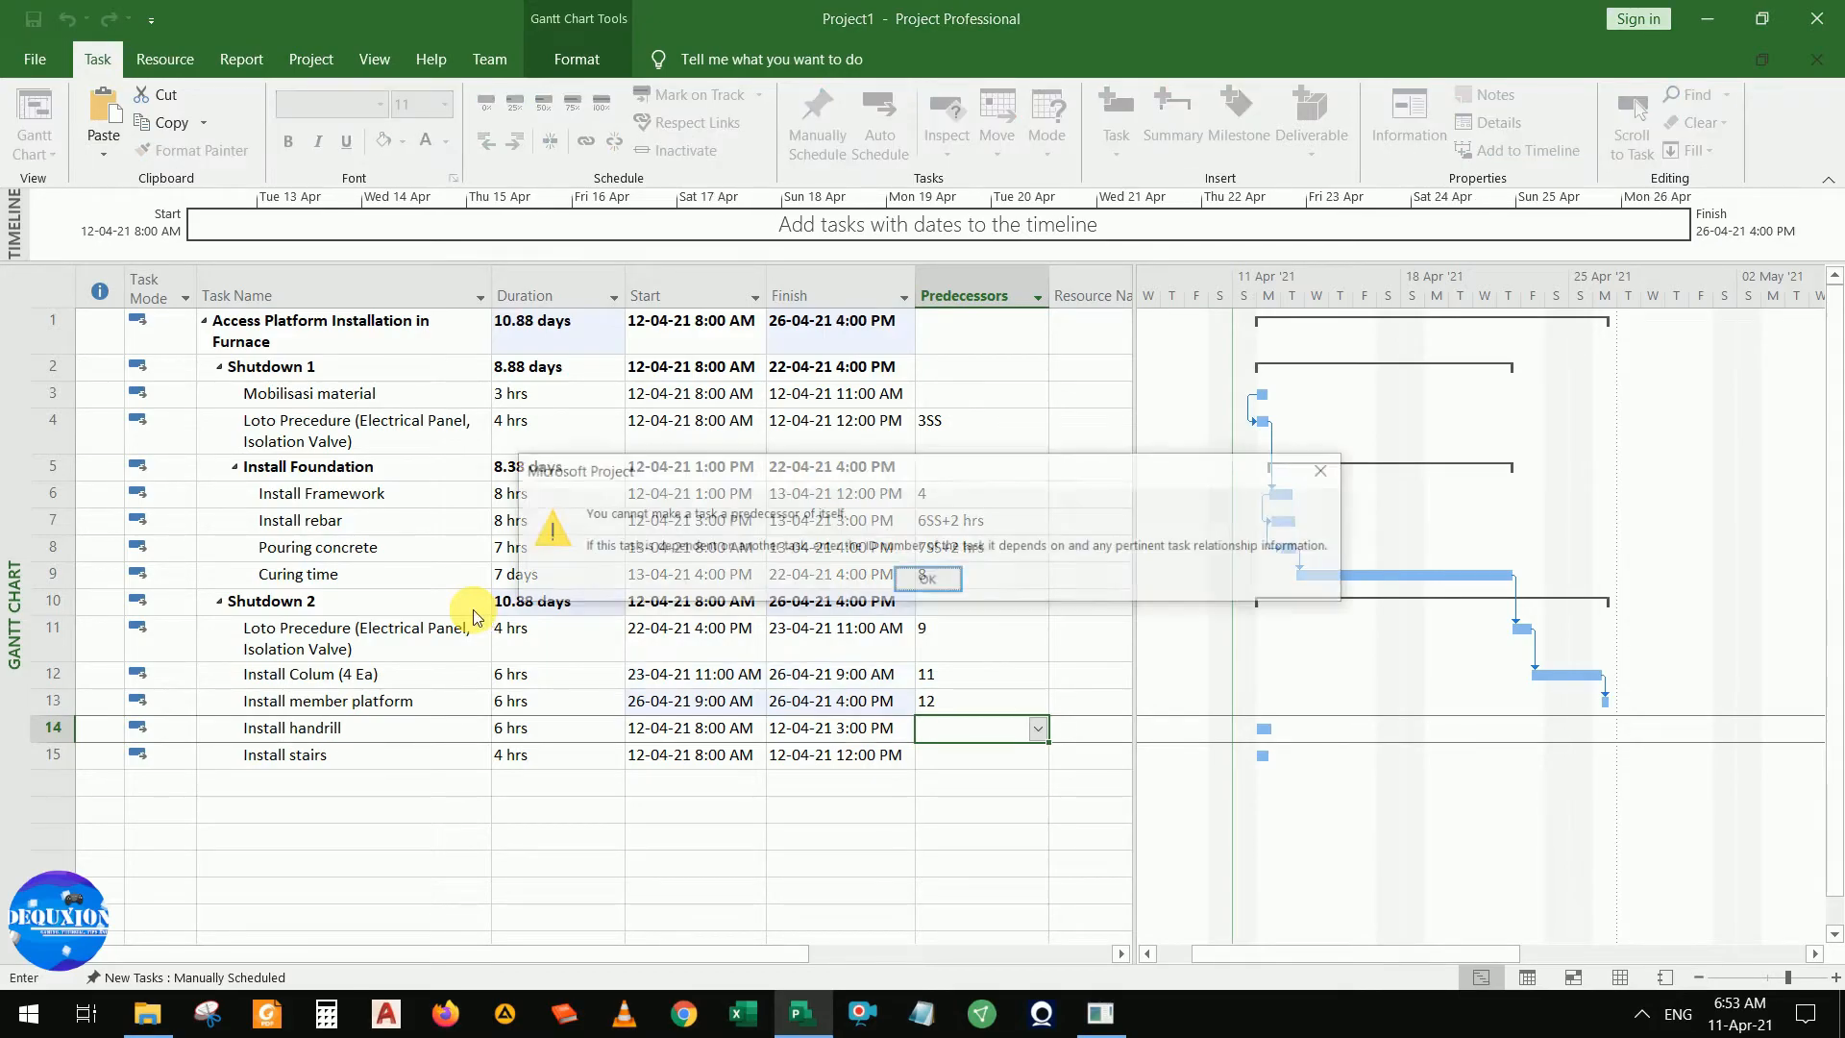
key(Return)
text(3)
key(Return)
text(14)
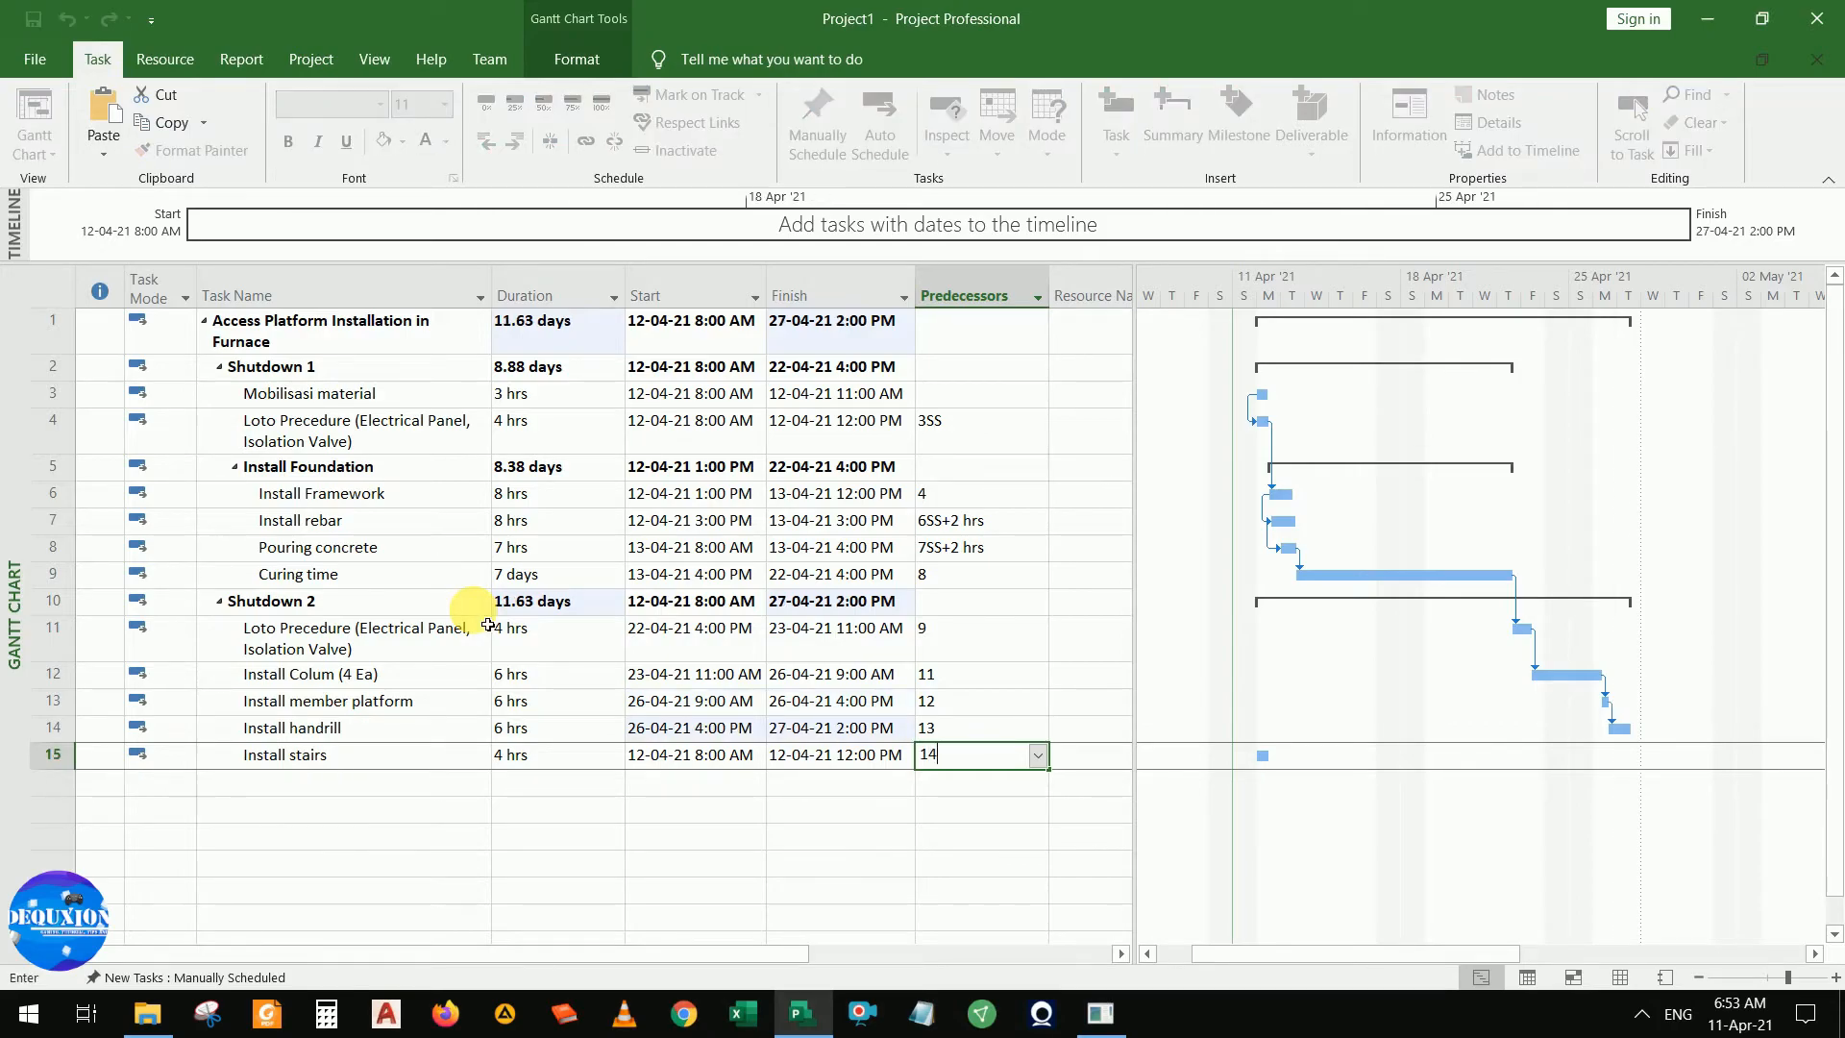
key(Return)
key(ctrl+s)
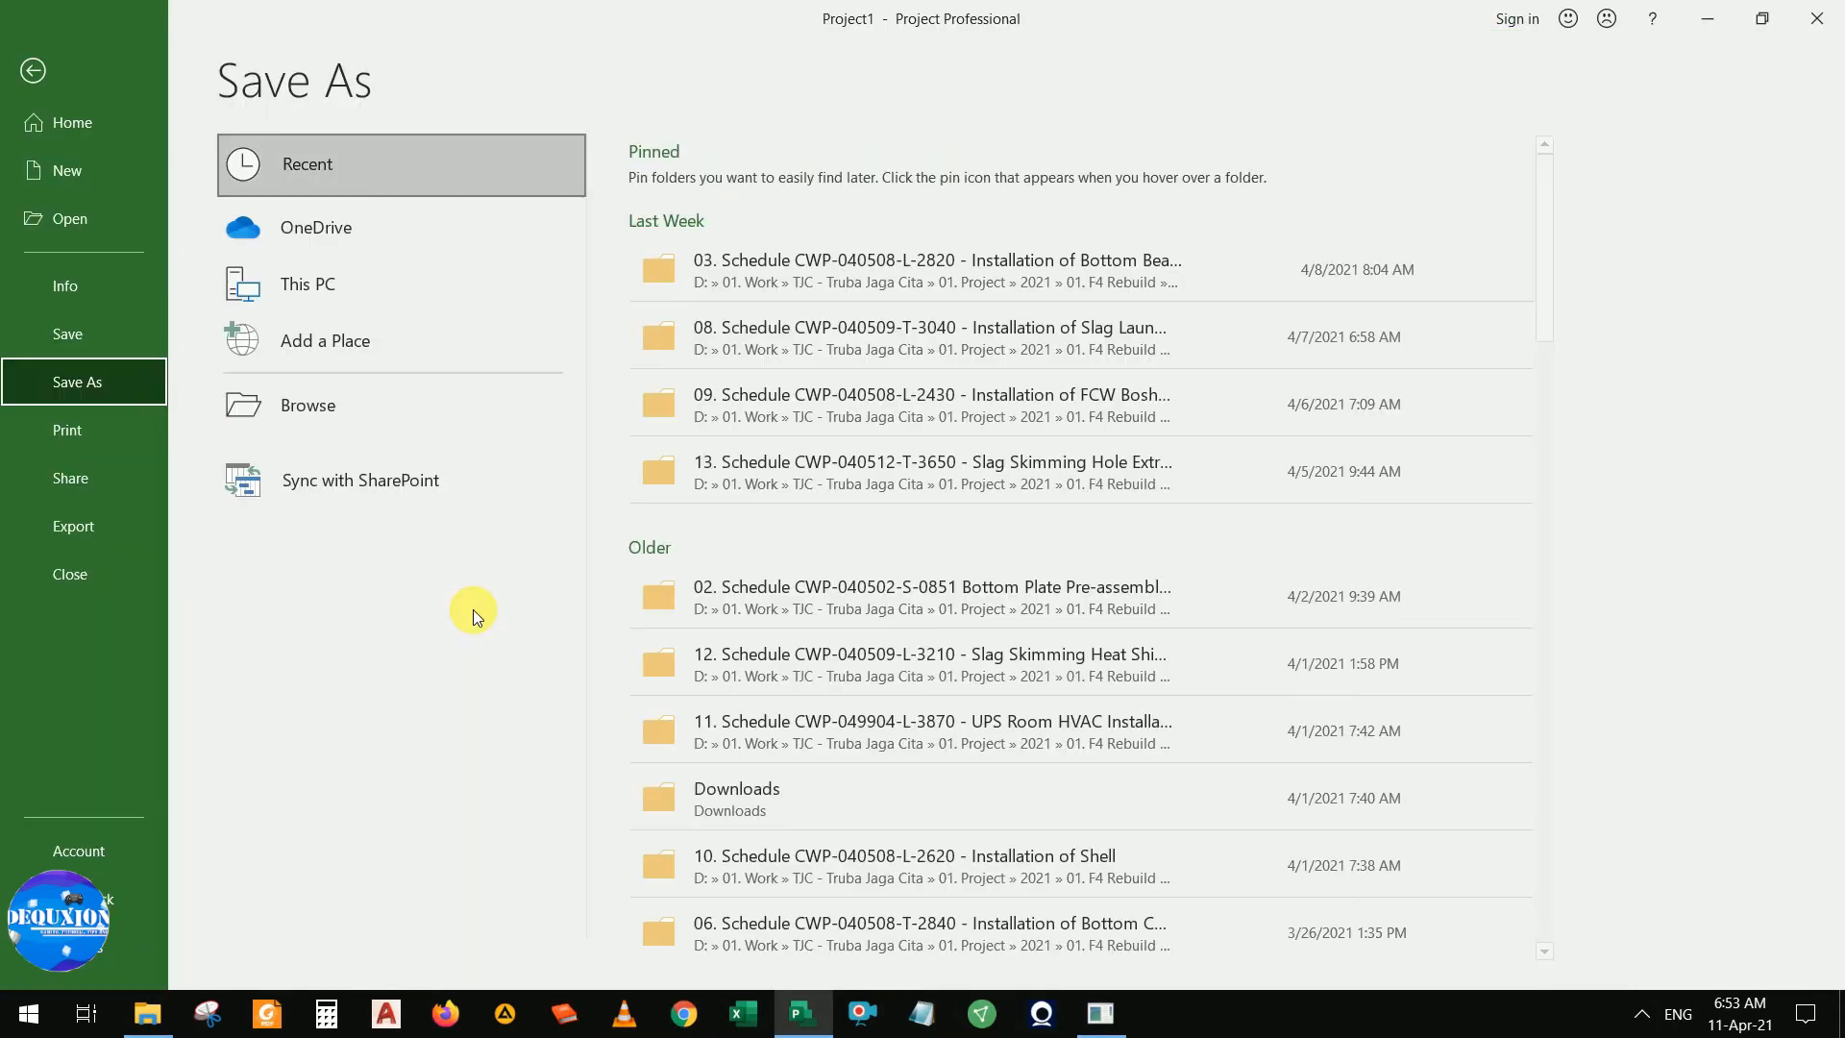
key(Escape)
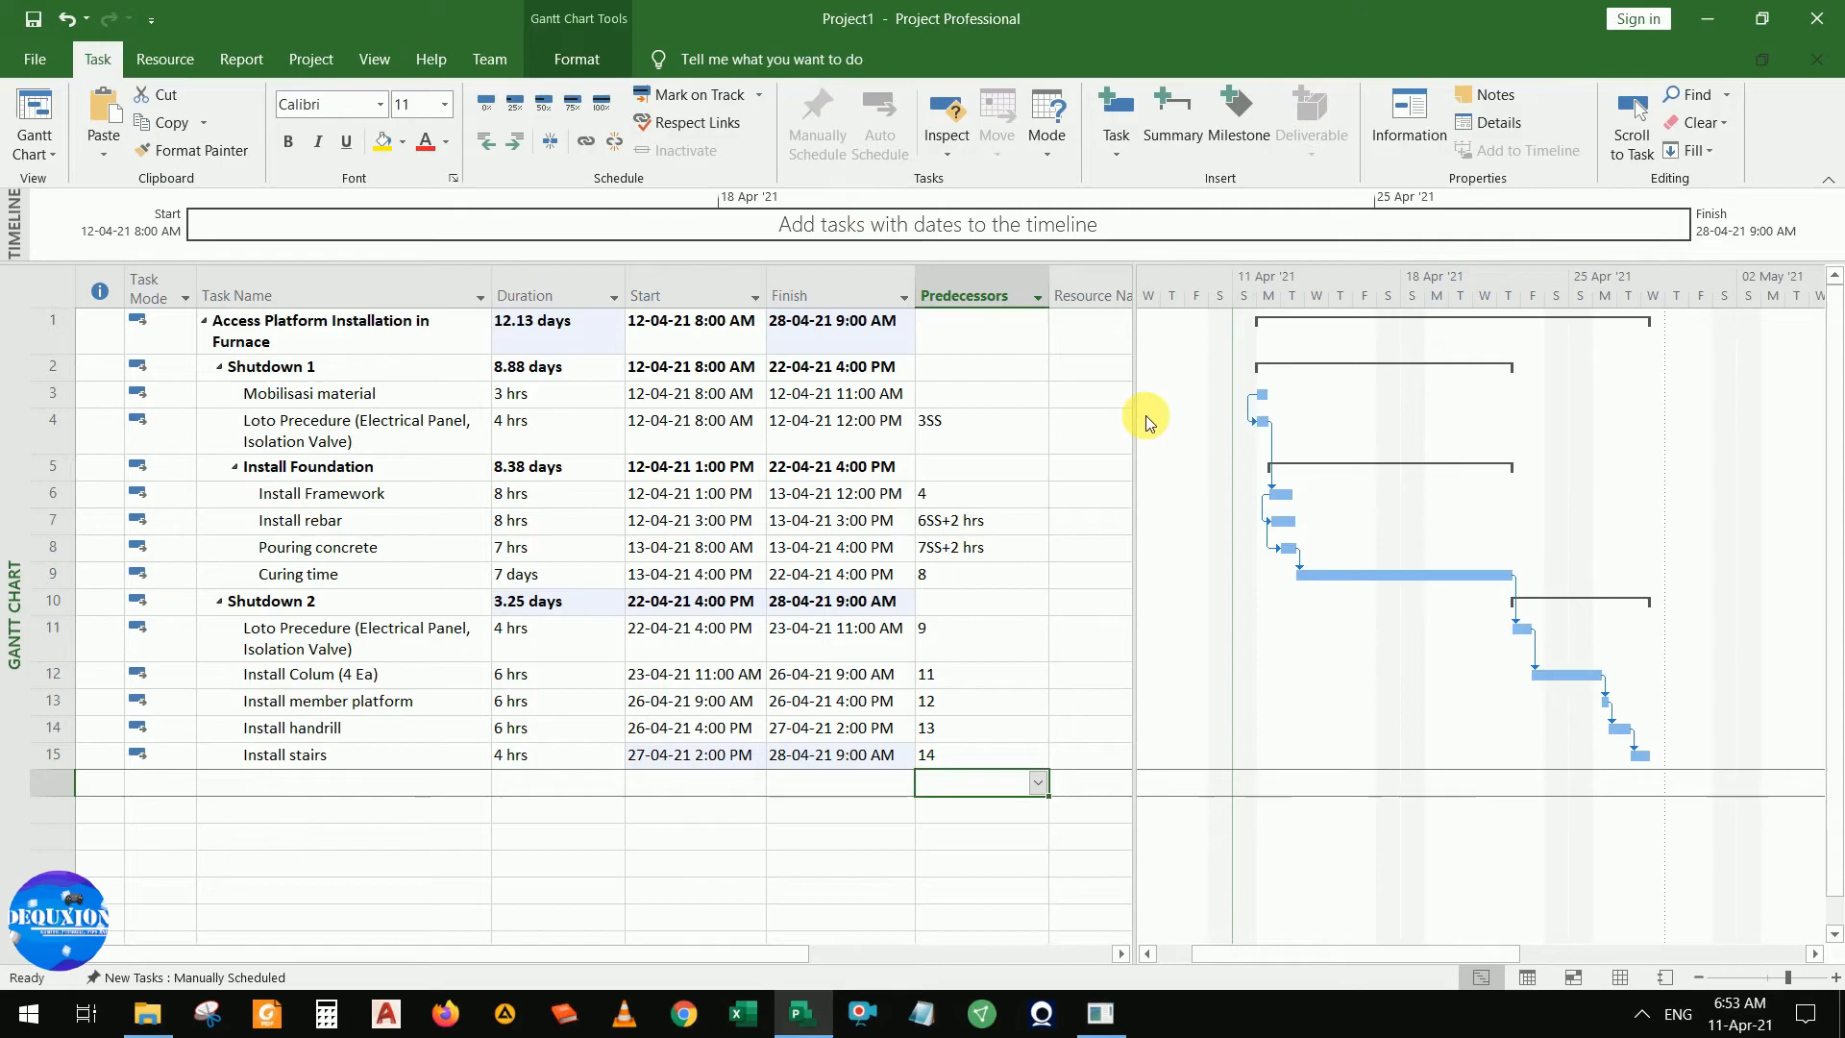
Widen the Gantt chart area beside the task table and narrow the Predecessors column
drag(1150, 421, 1065, 400)
drag(1061, 296, 1020, 297)
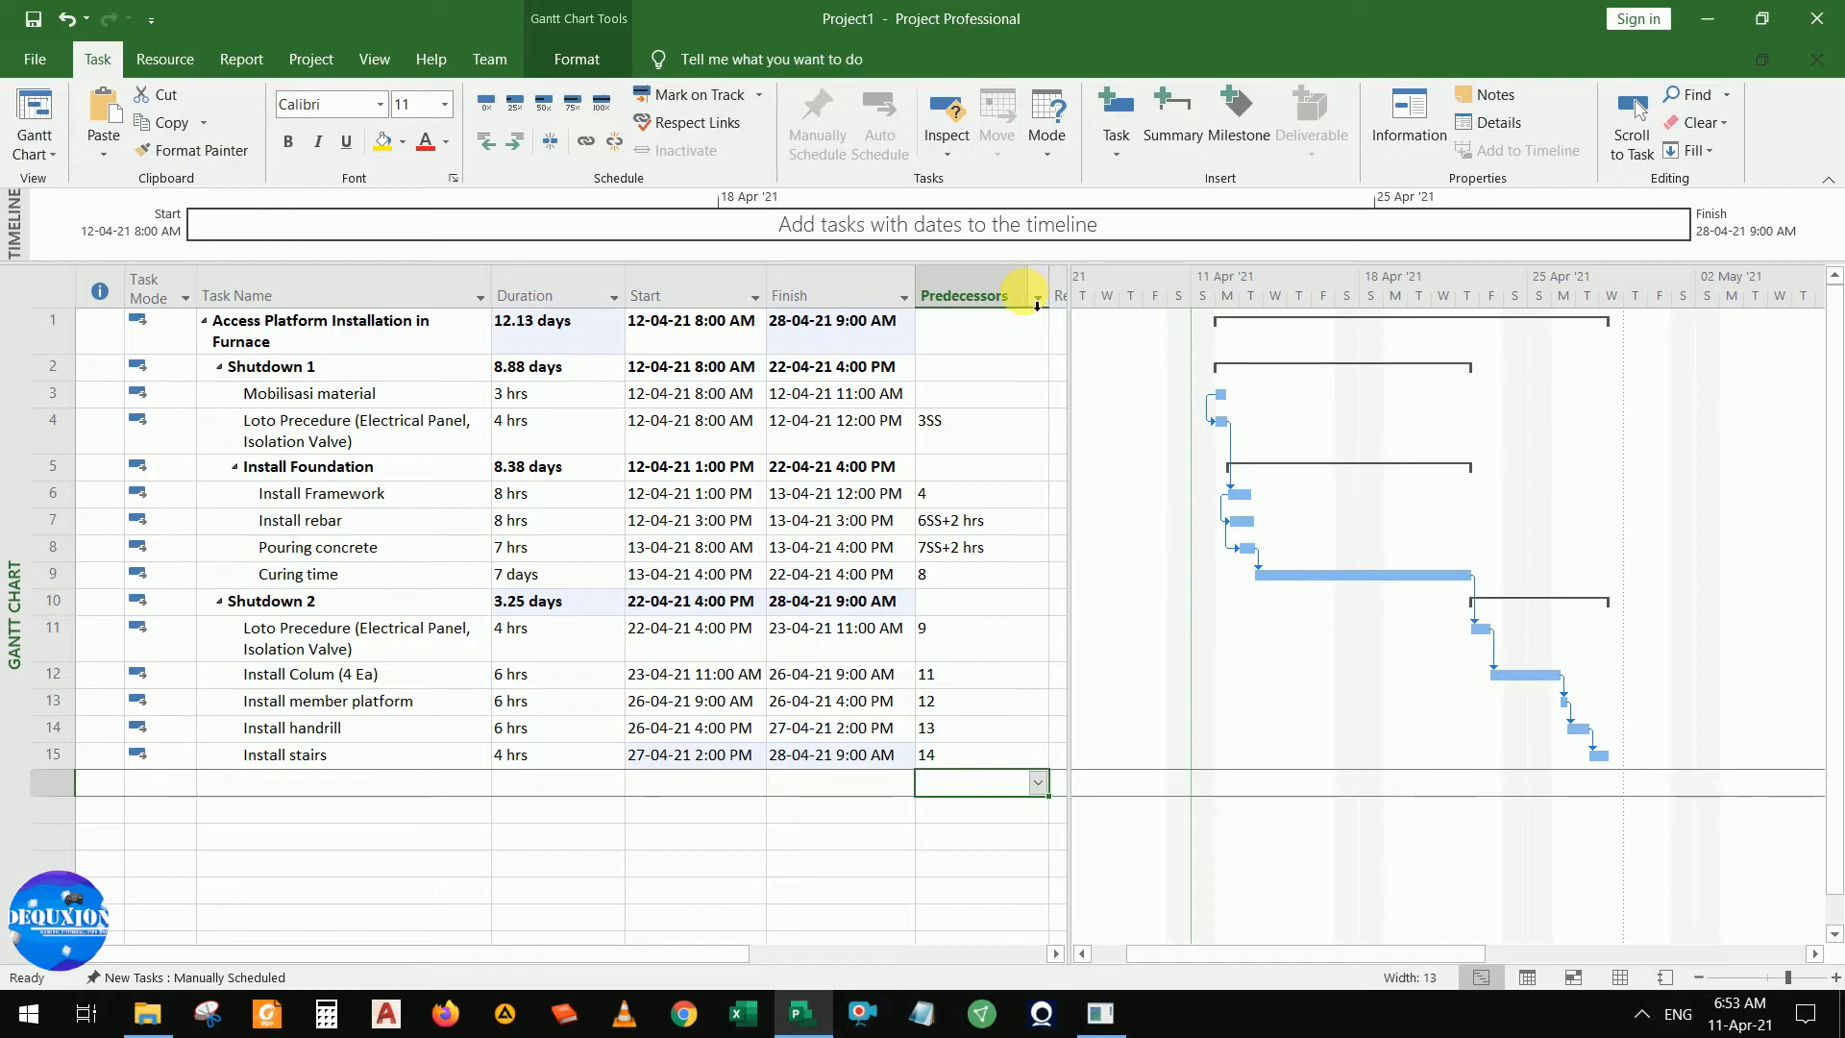
click(469, 520)
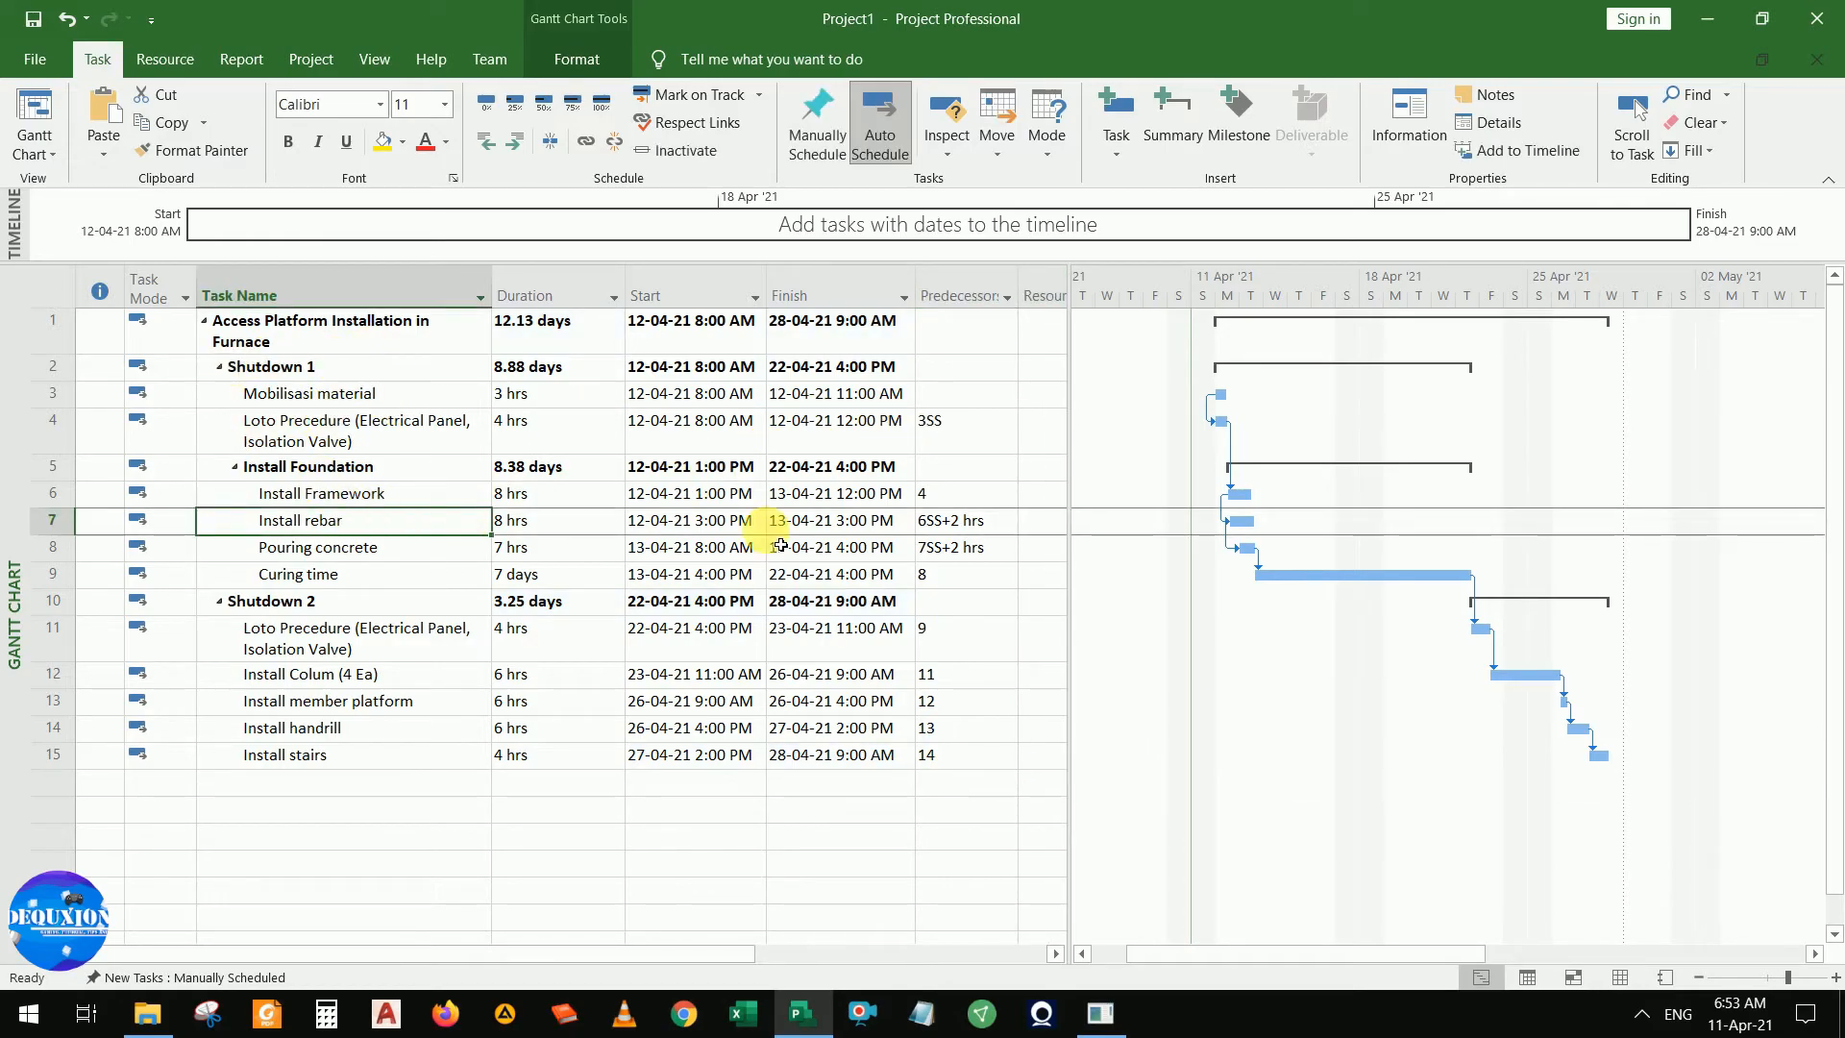
Set the predecessor of Install Colum (4 Ea) to 11FS+1 hr
click(951, 426)
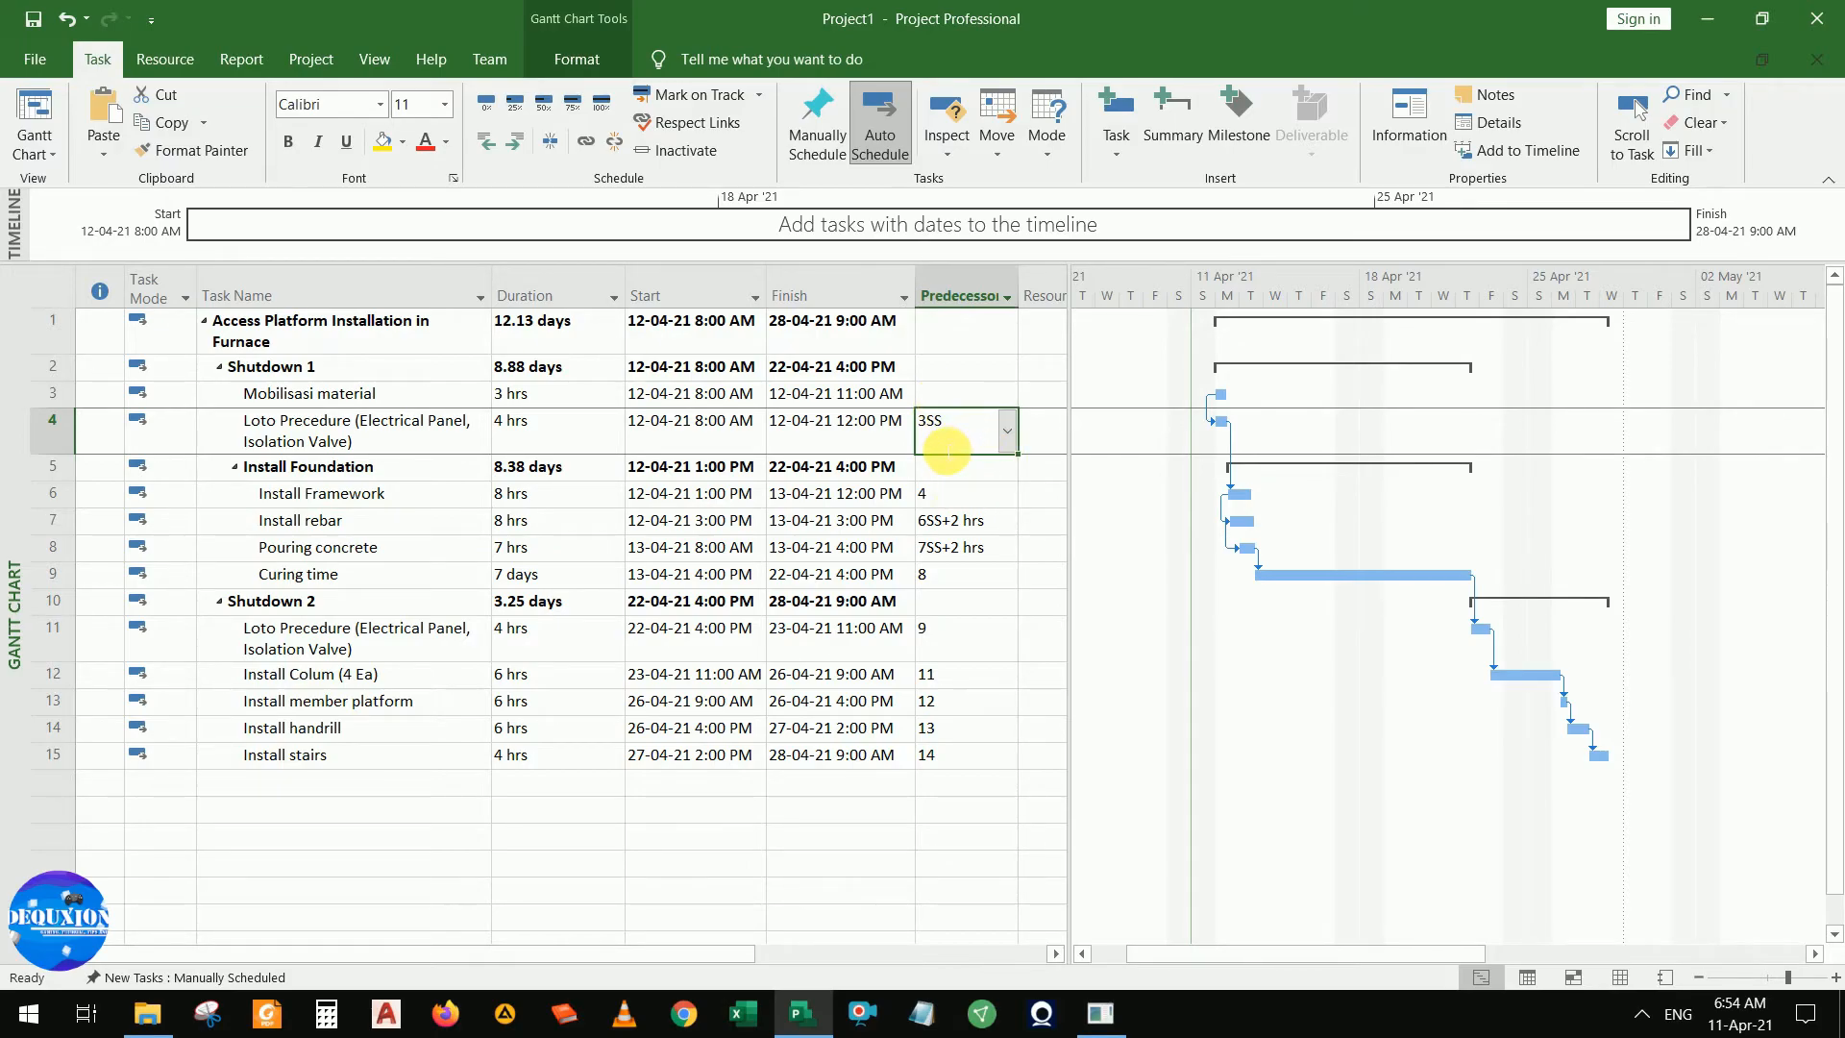
click(961, 520)
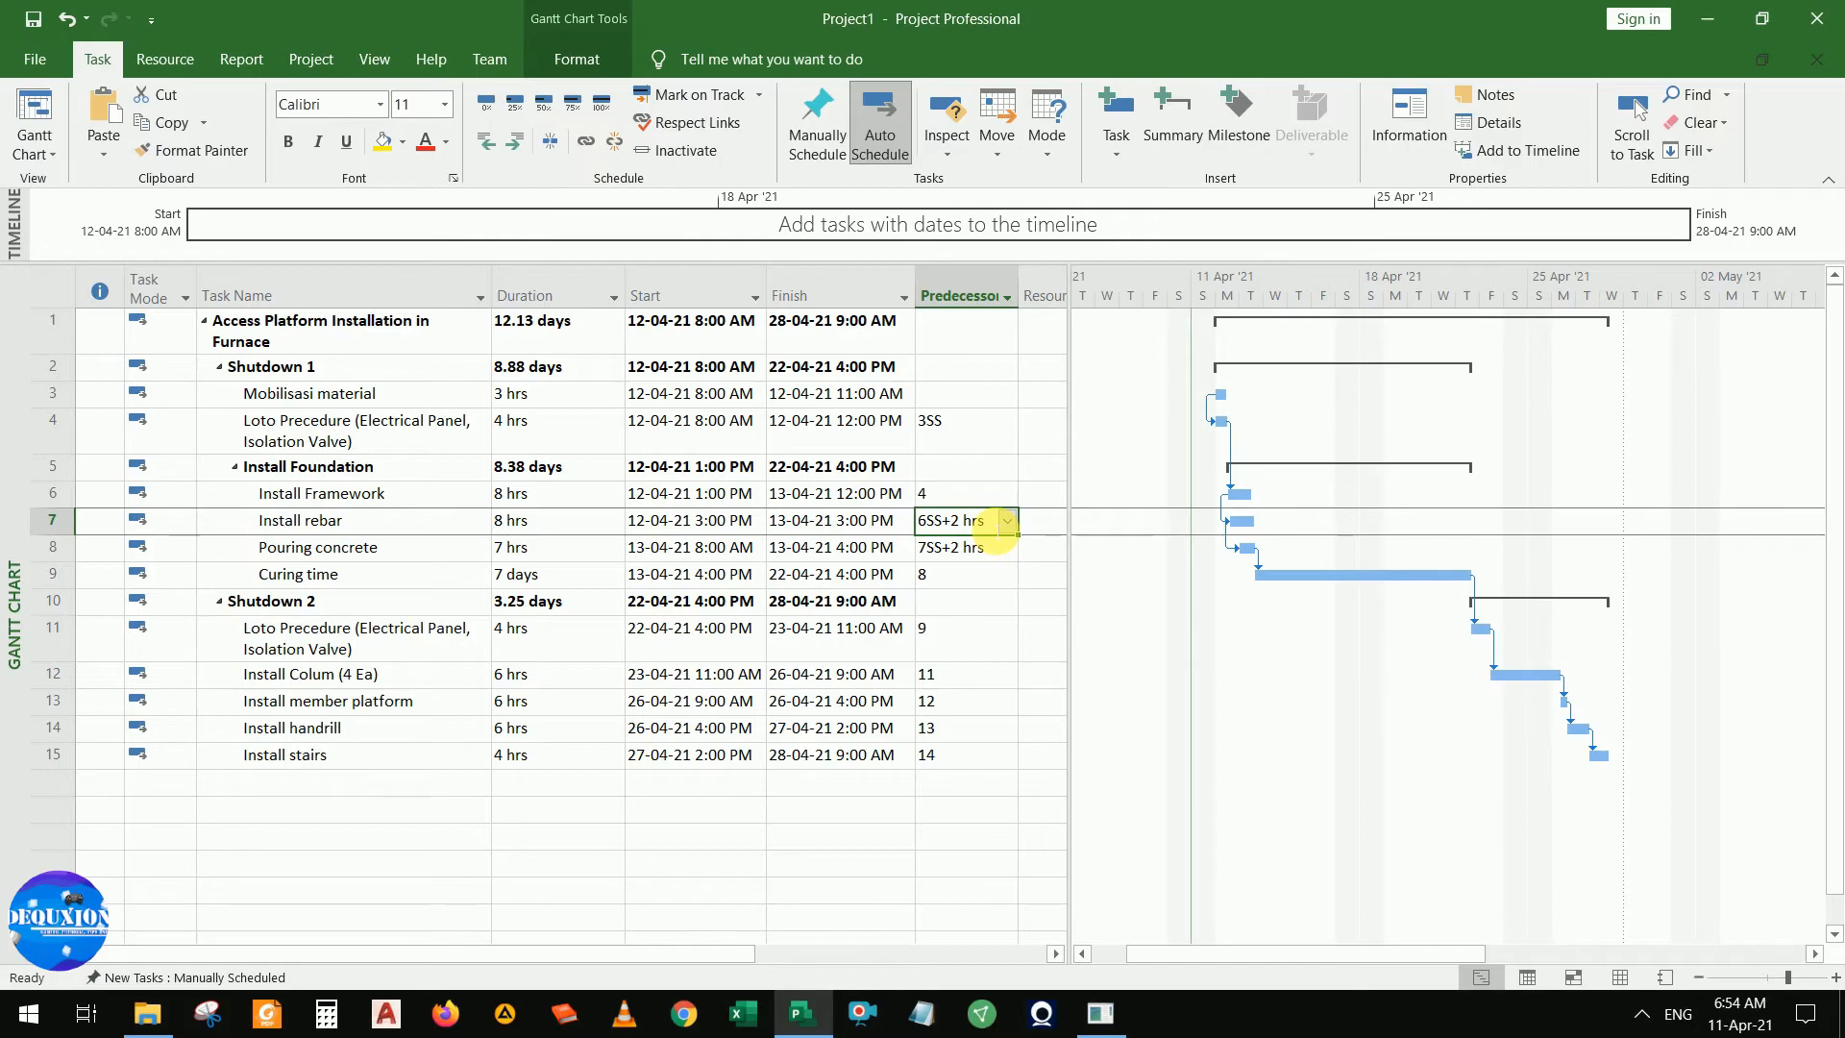
click(950, 494)
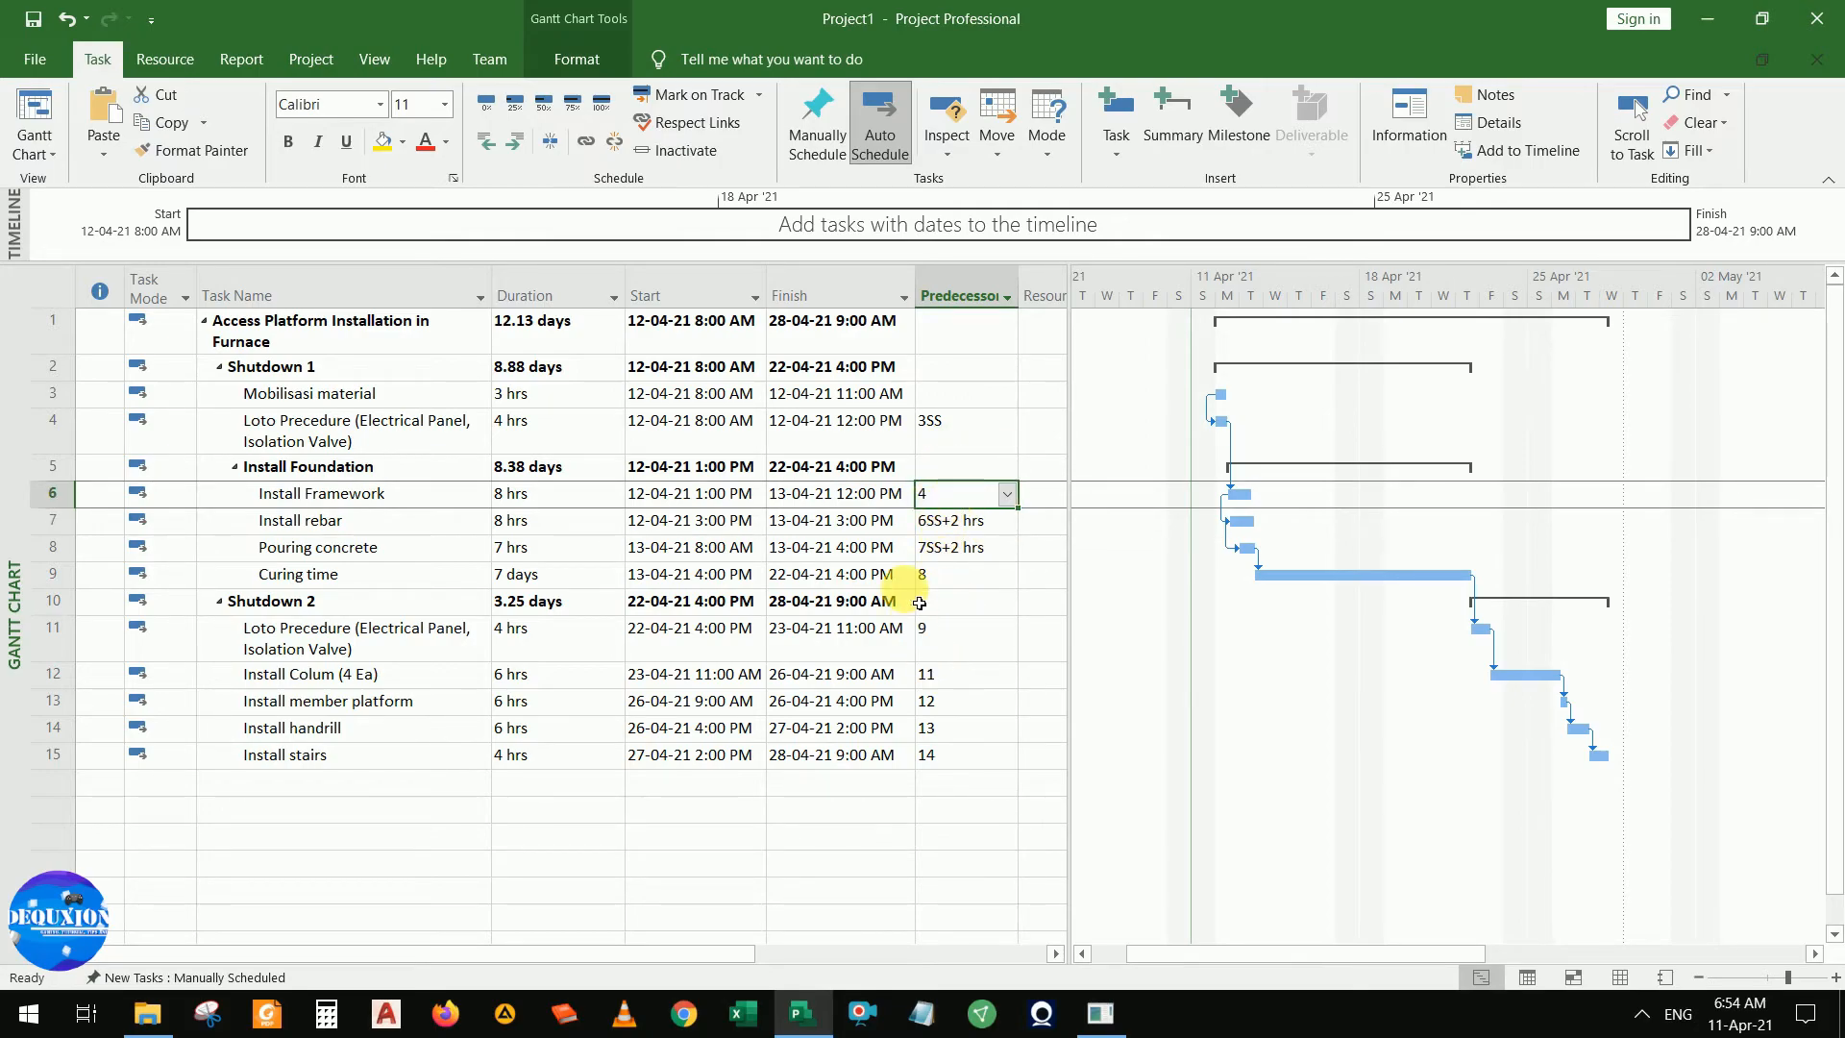
click(951, 674)
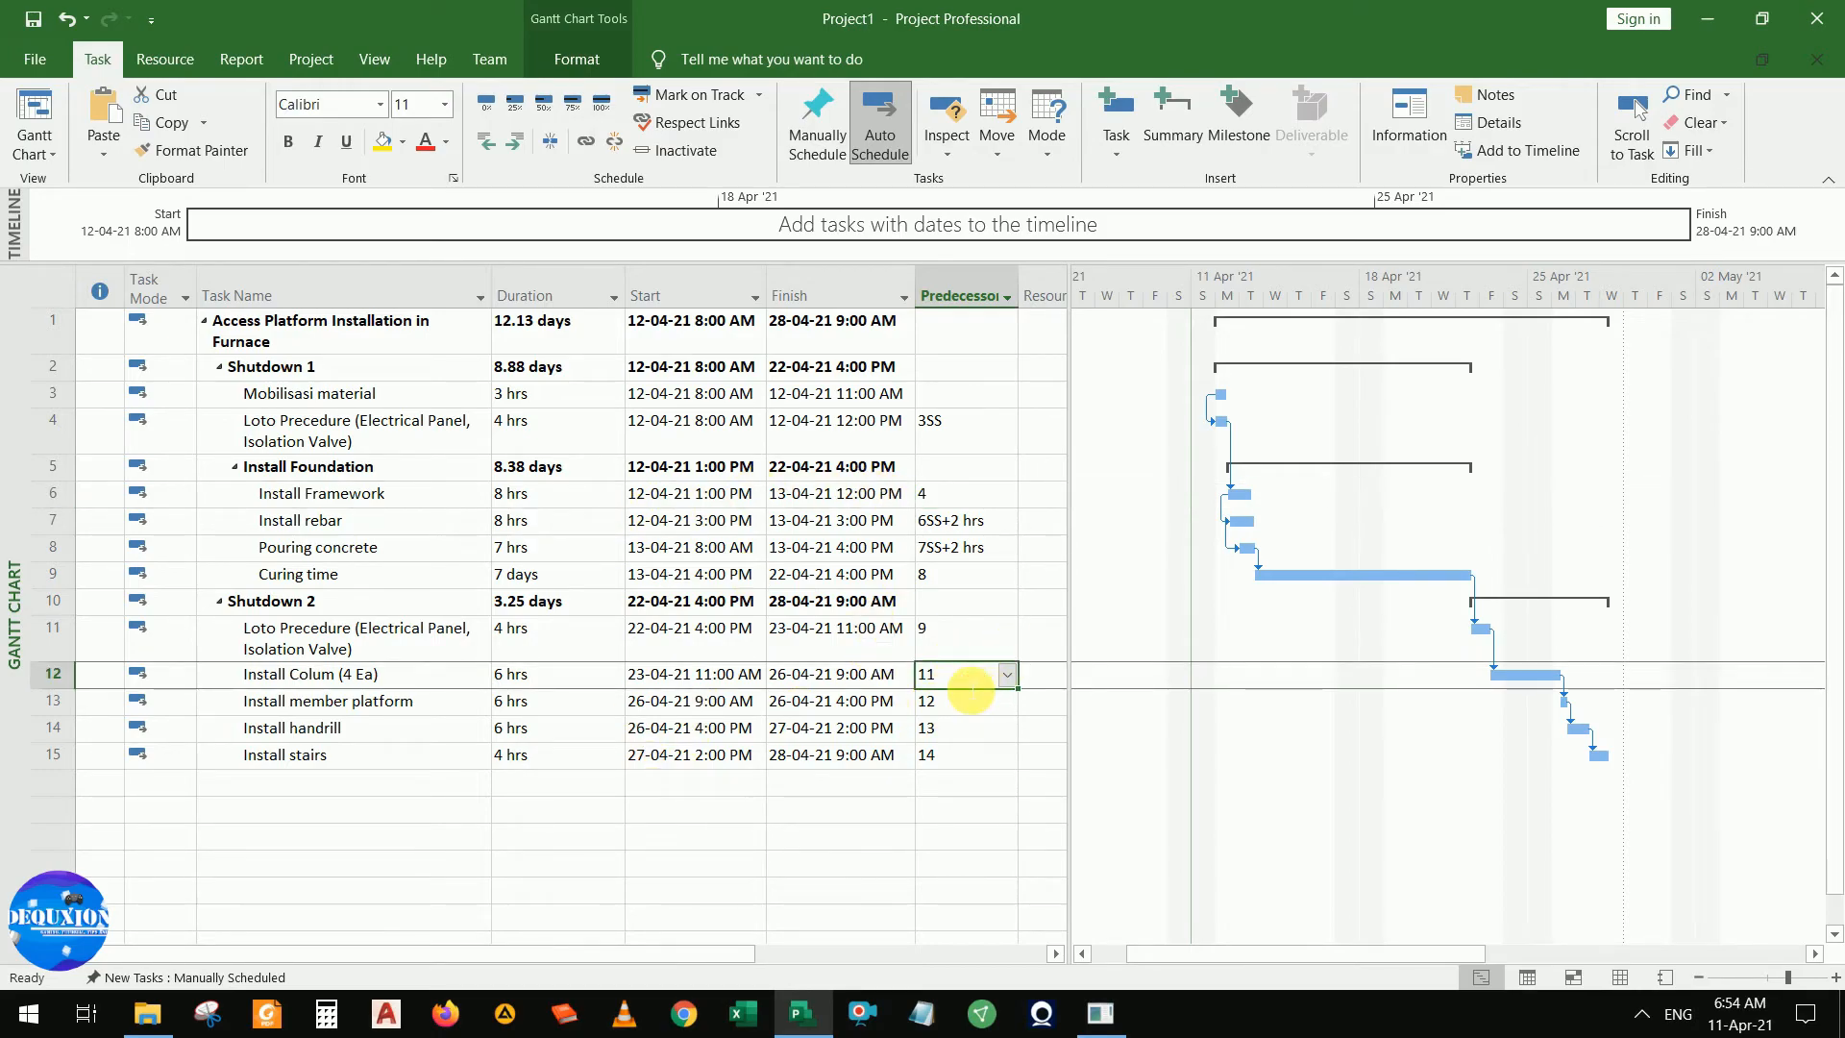
click(961, 684)
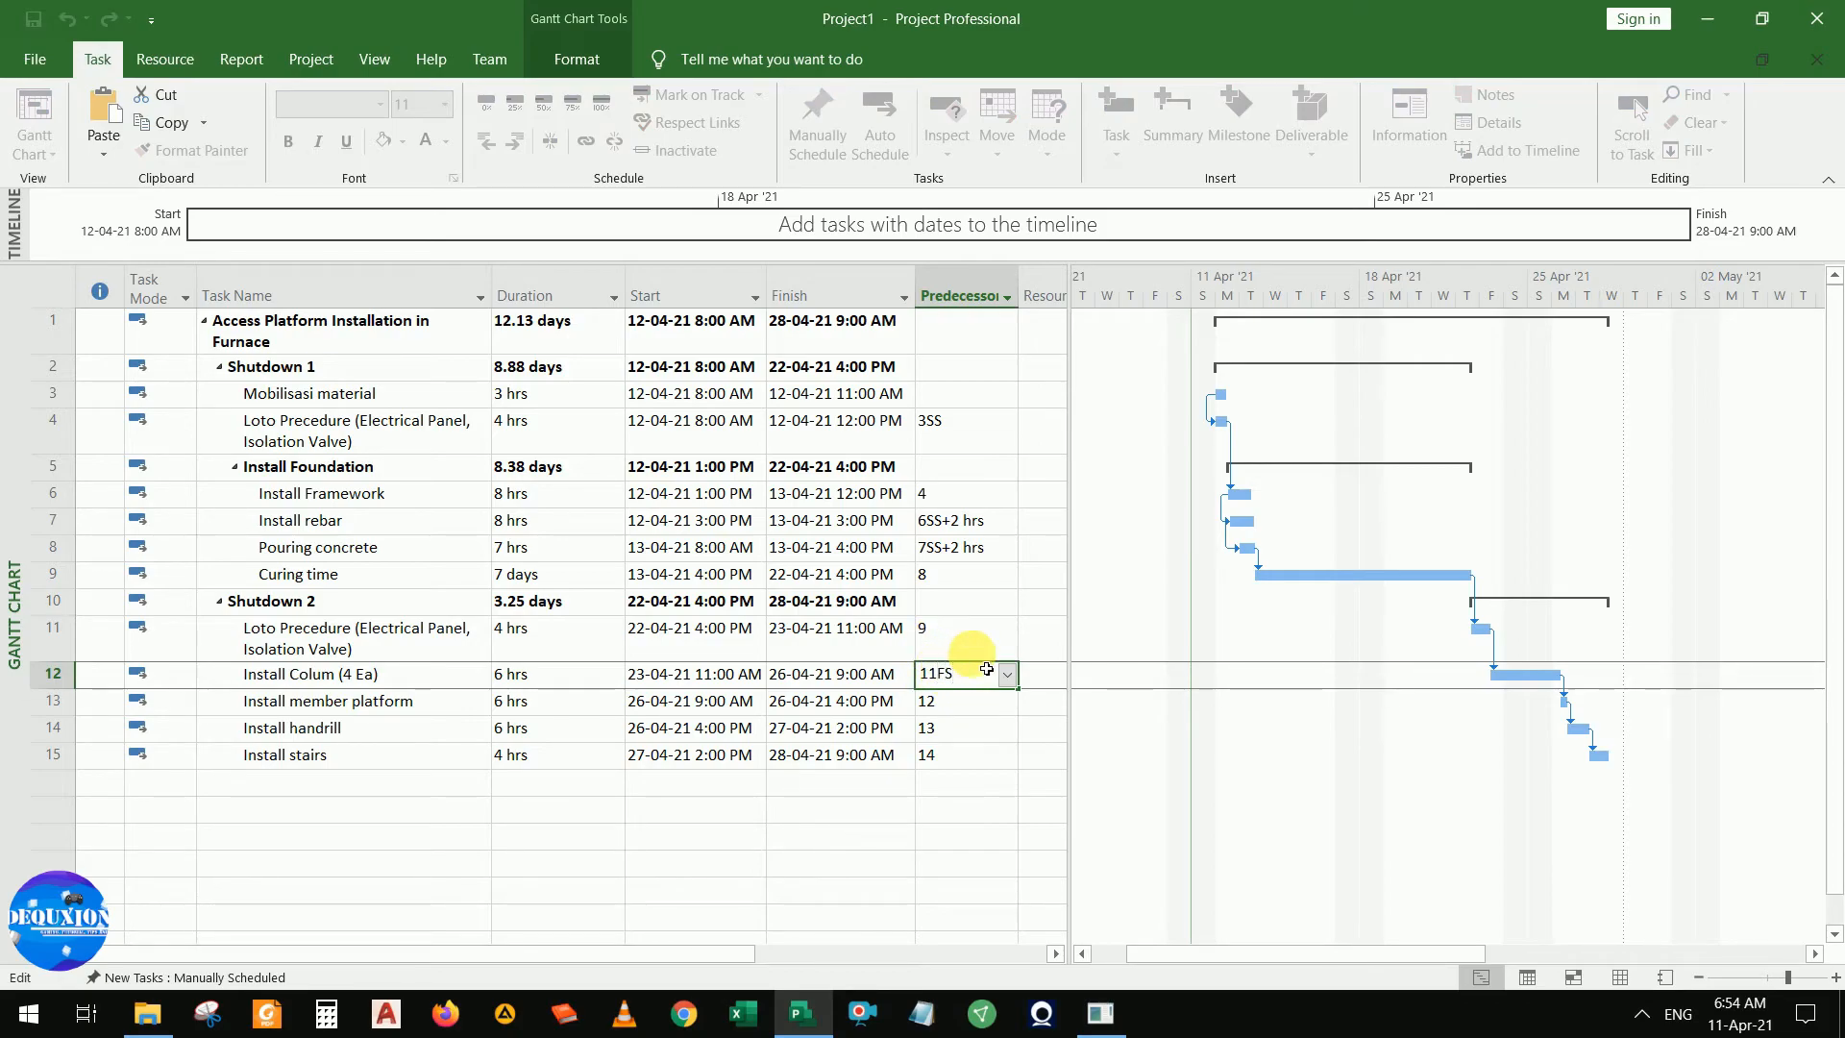
text(FS+1hr)
key(Return)
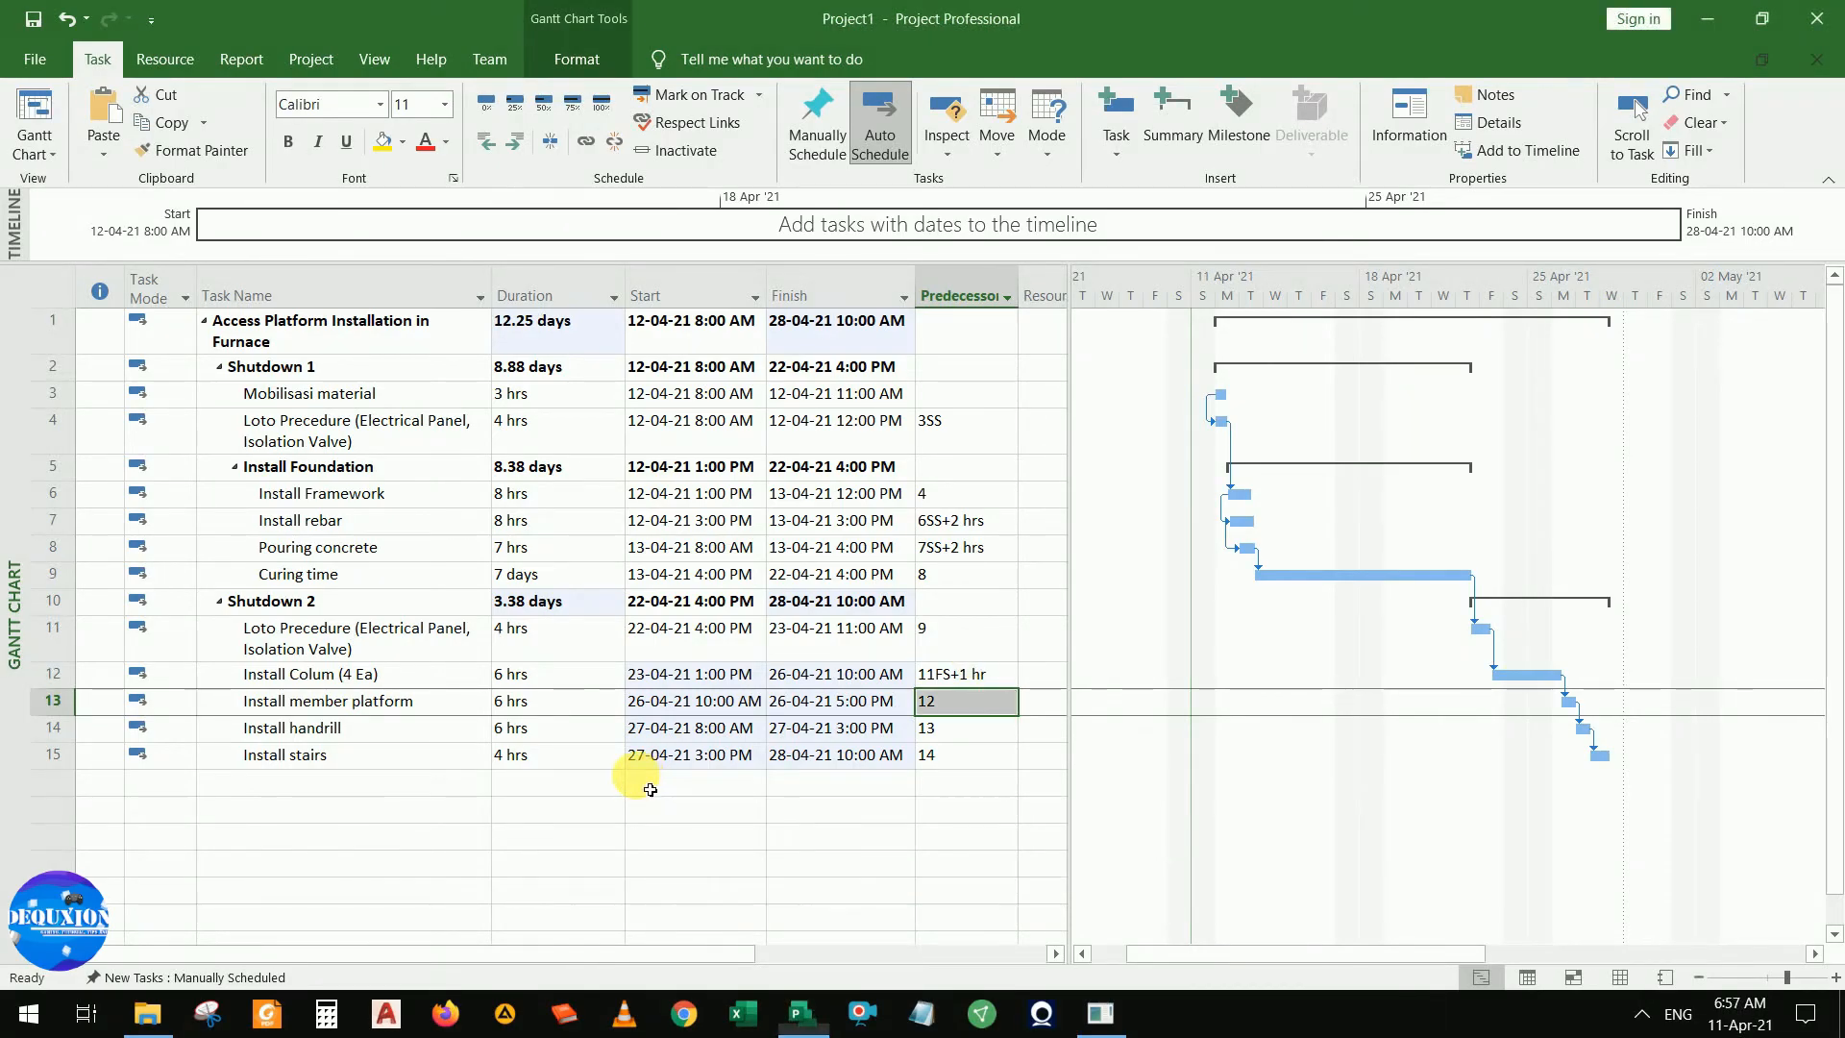
click(589, 824)
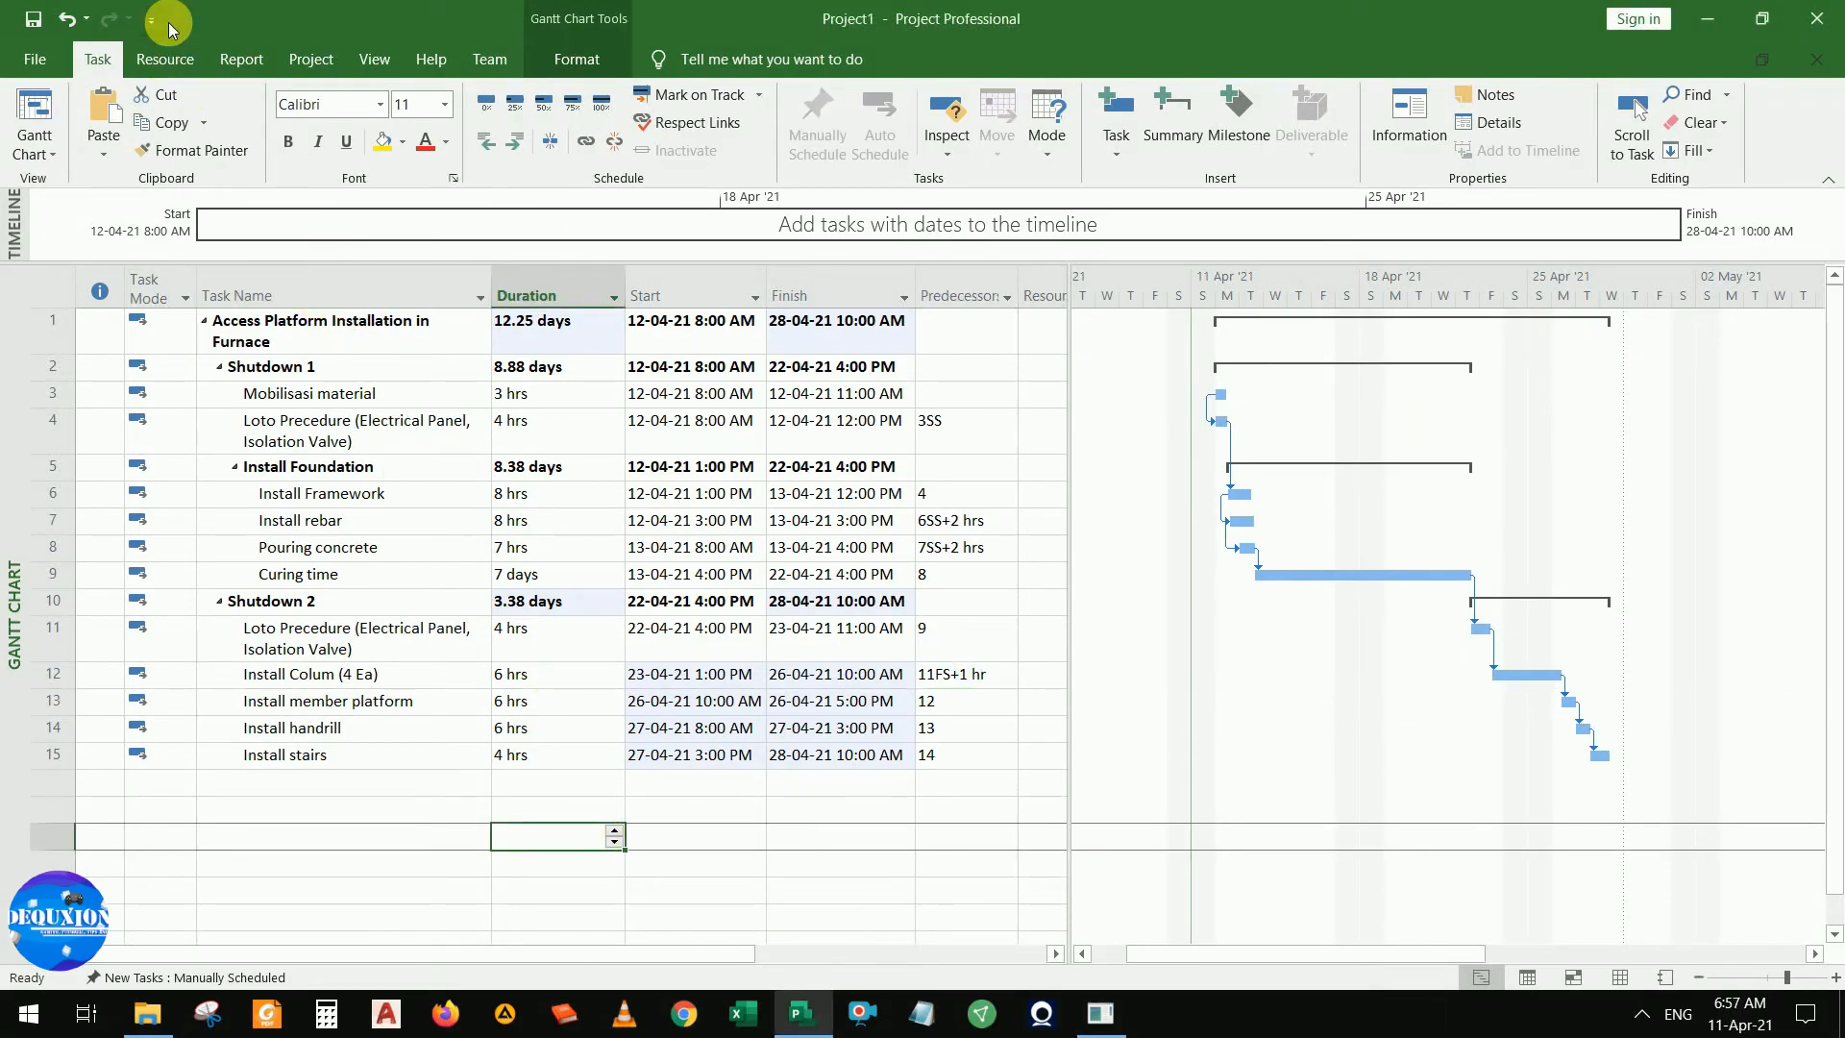
Open the print settings for the project and set the paper size to A3 (Scaled)
click(34, 61)
click(32, 66)
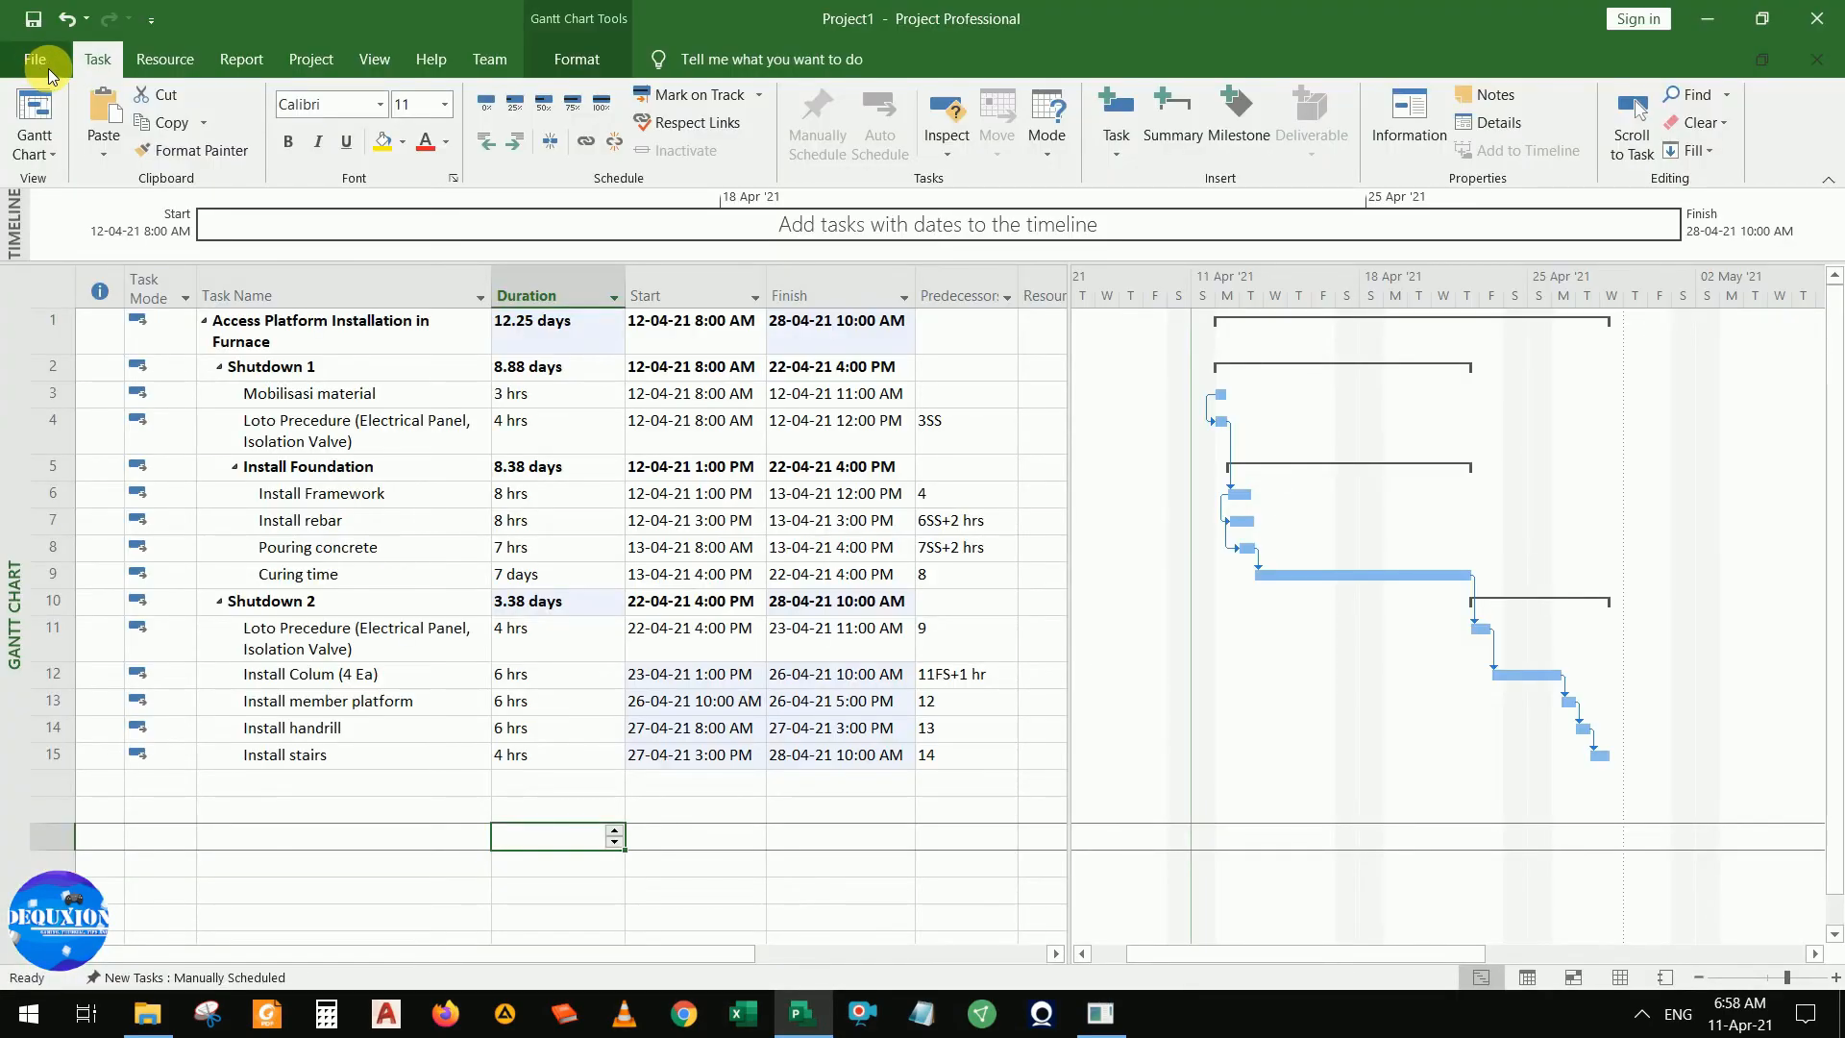
click(37, 60)
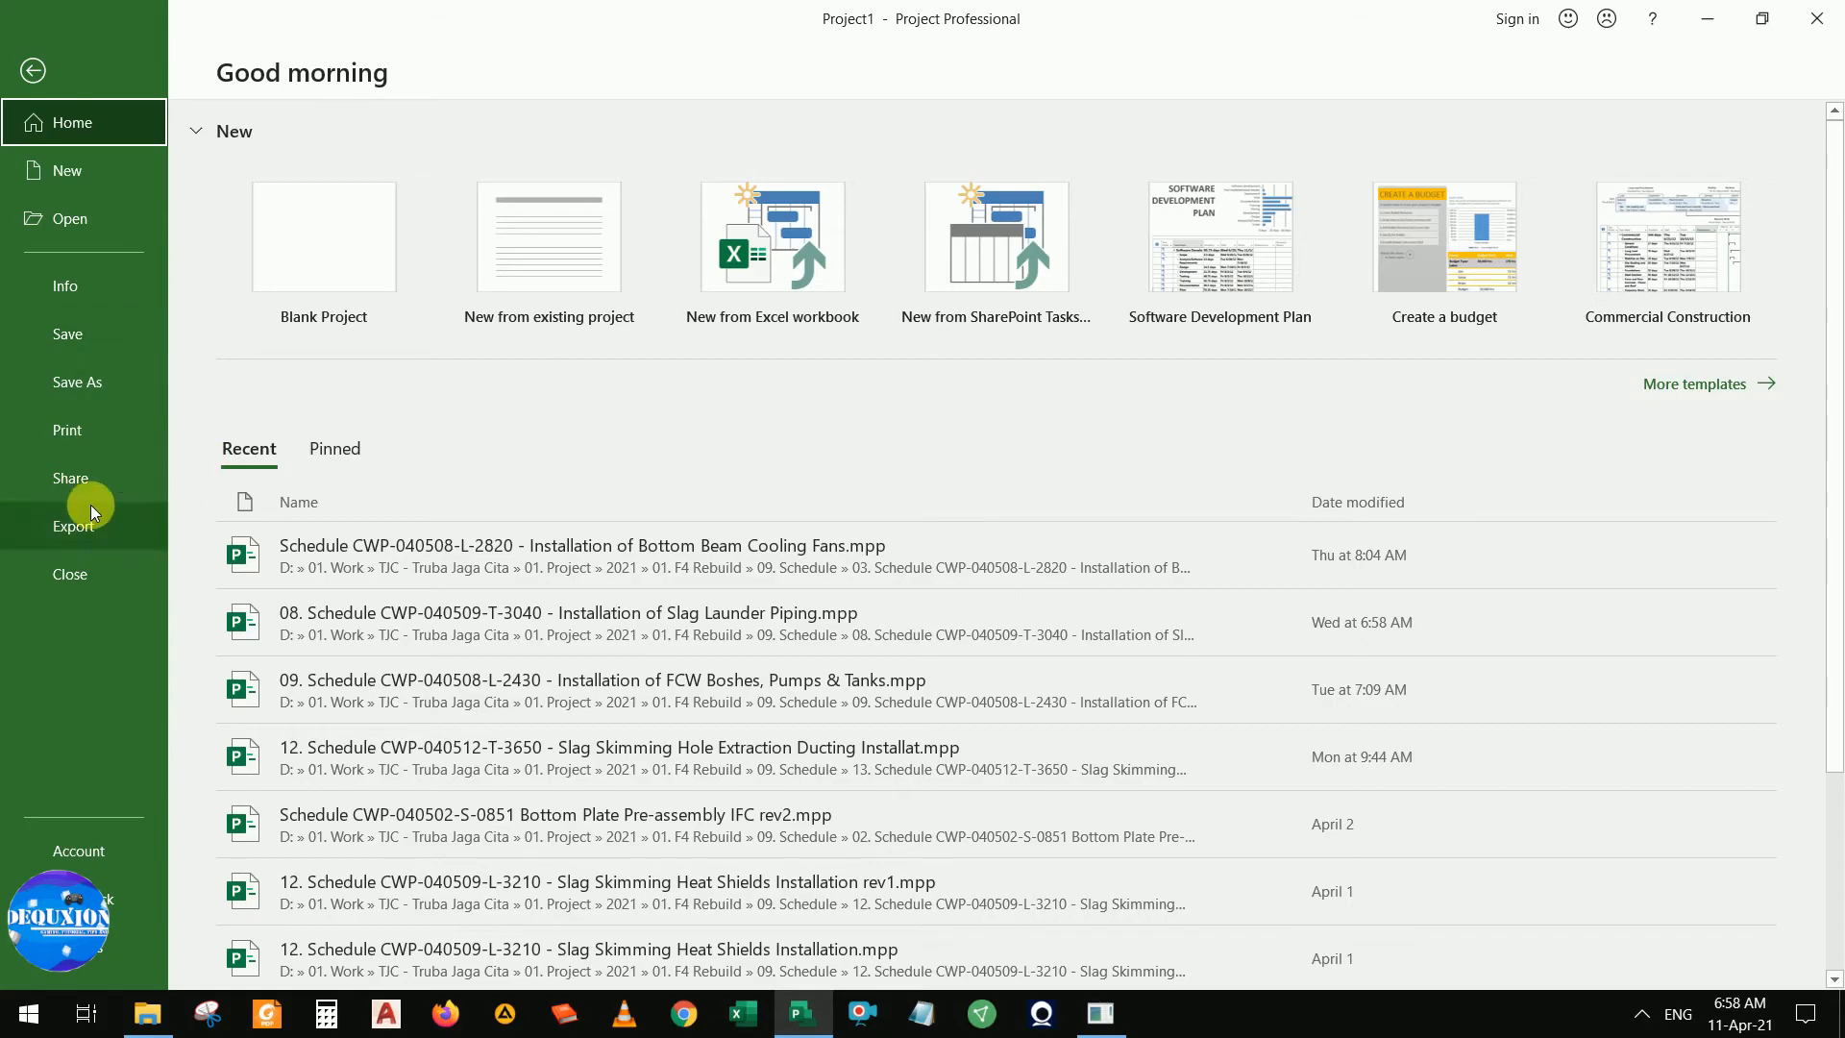
click(106, 430)
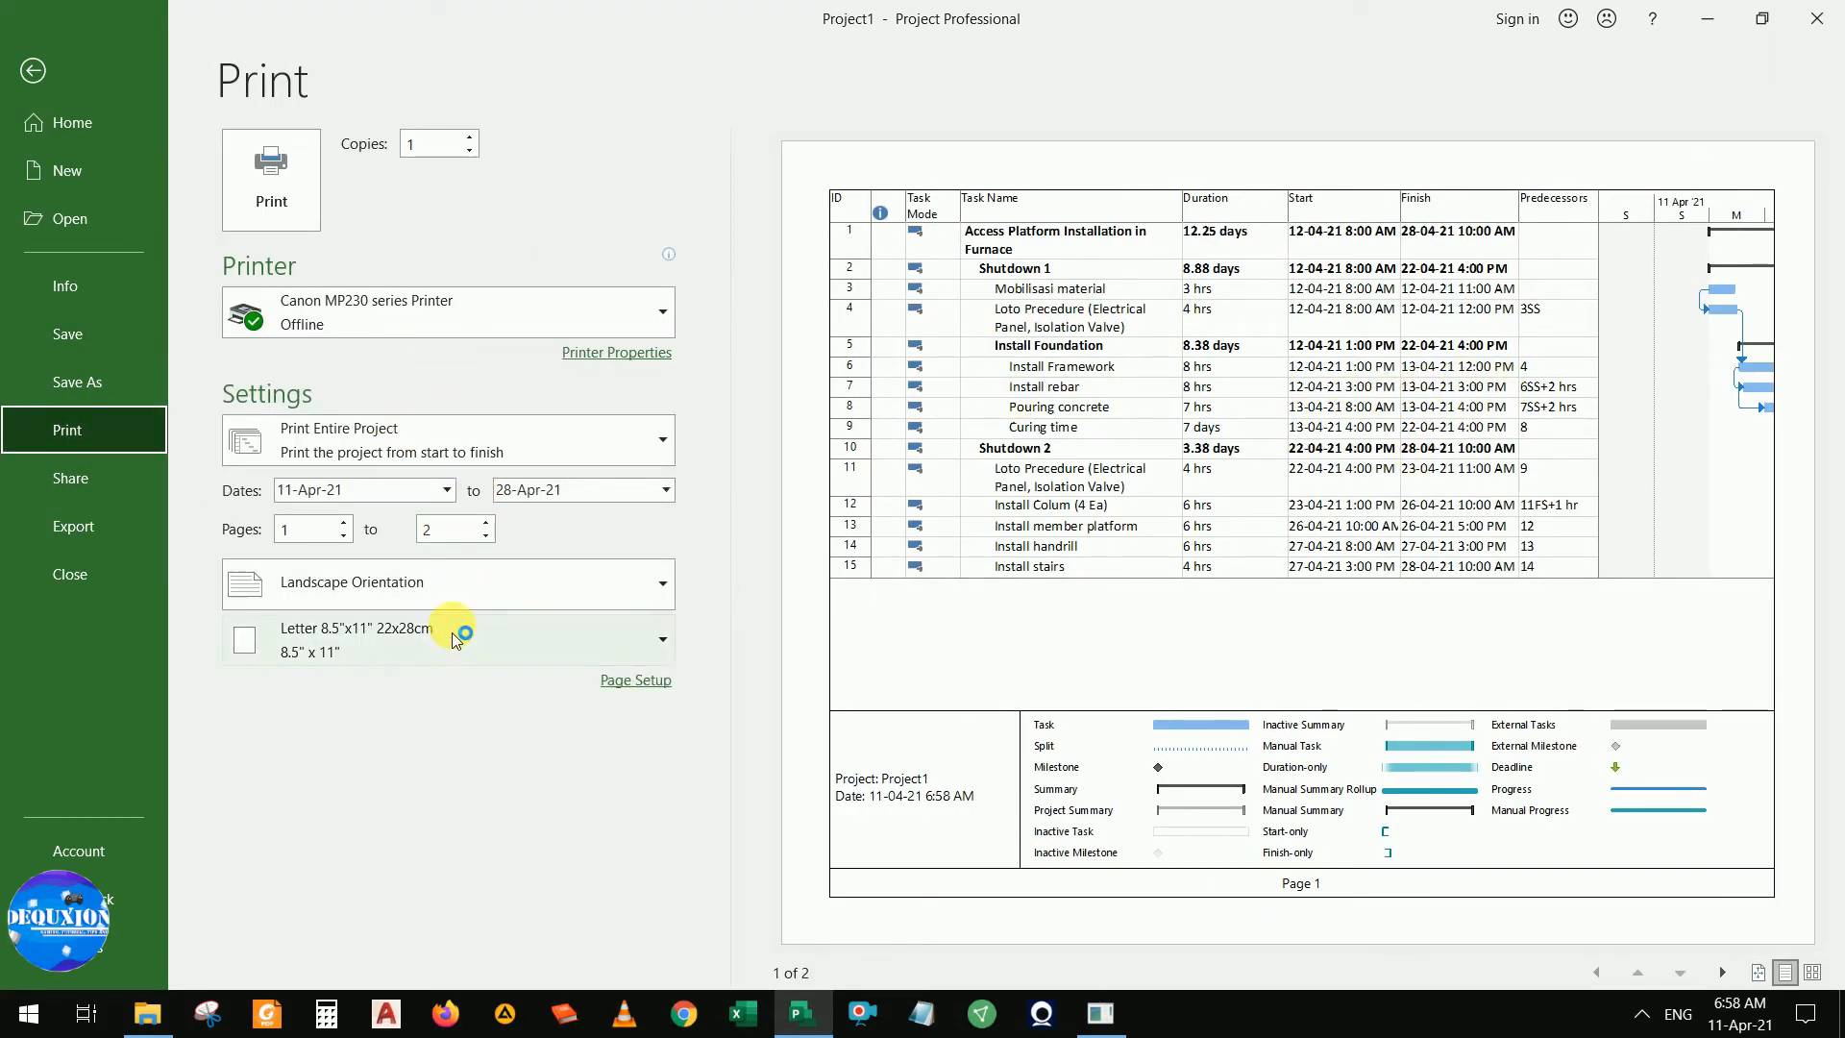
click(457, 640)
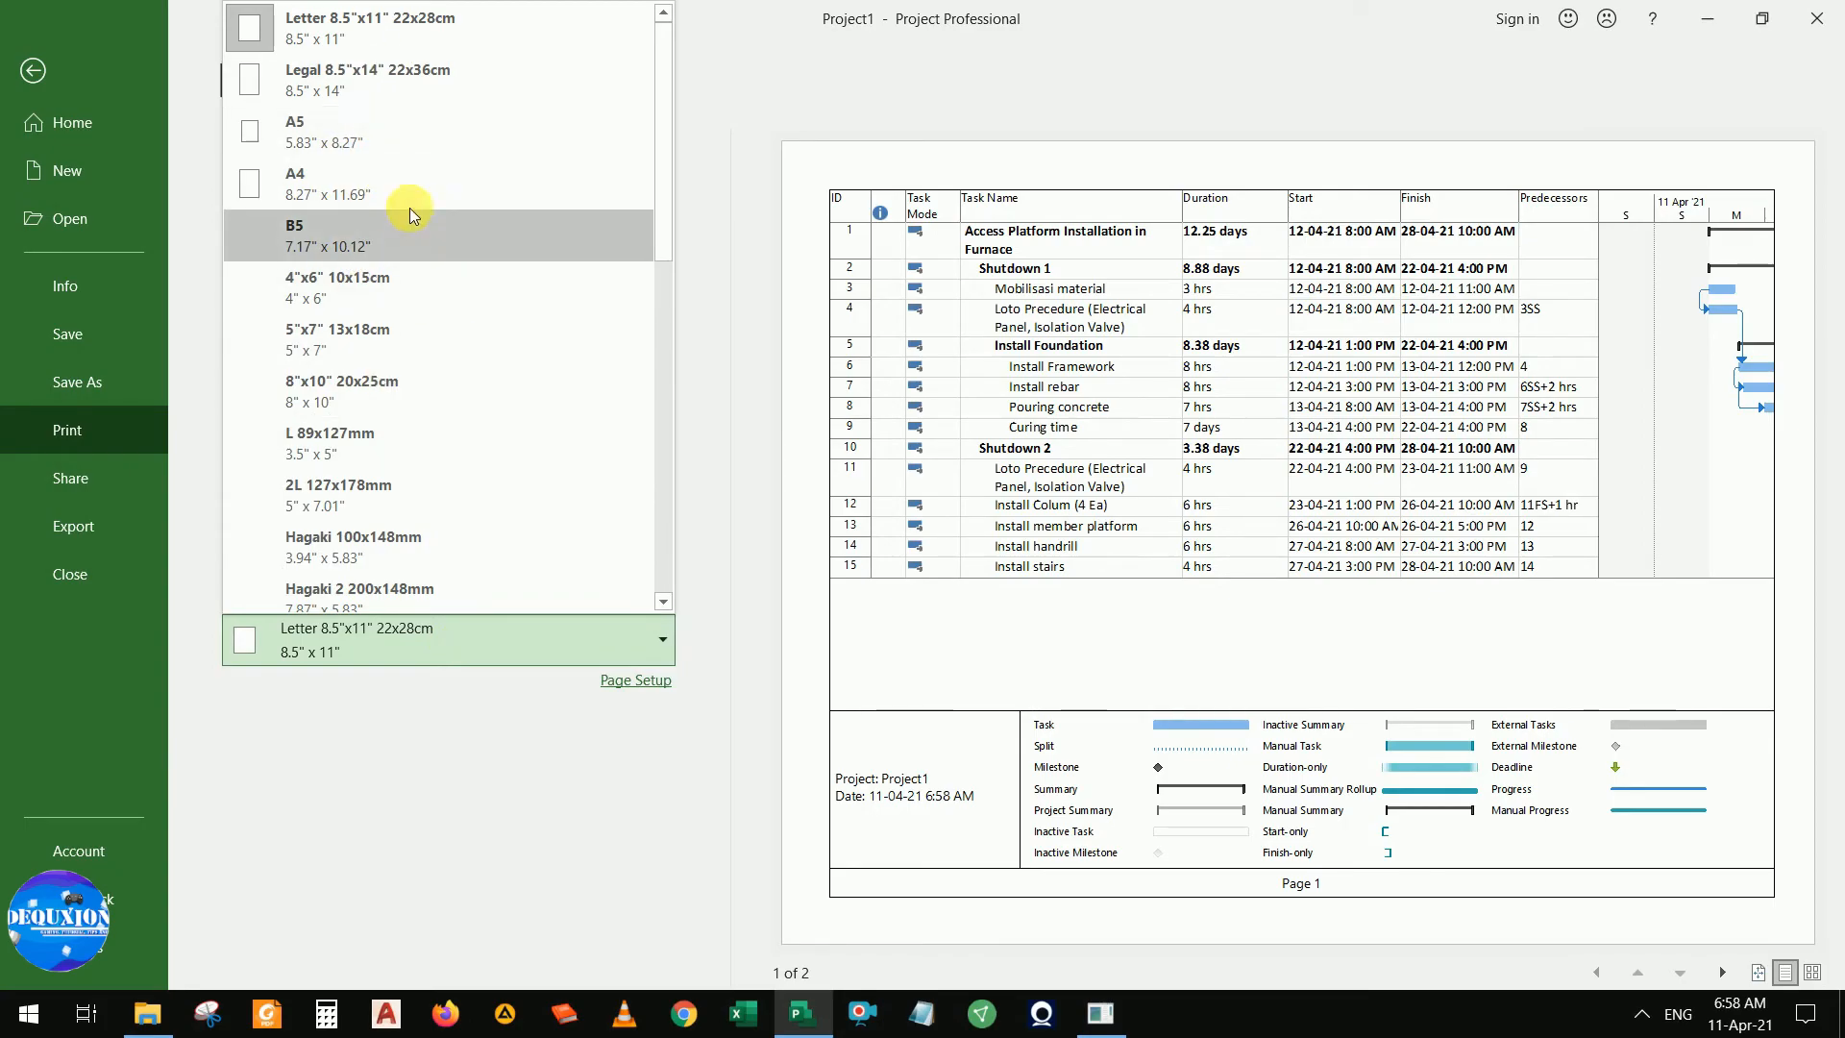
scroll(413, 192, down, 8)
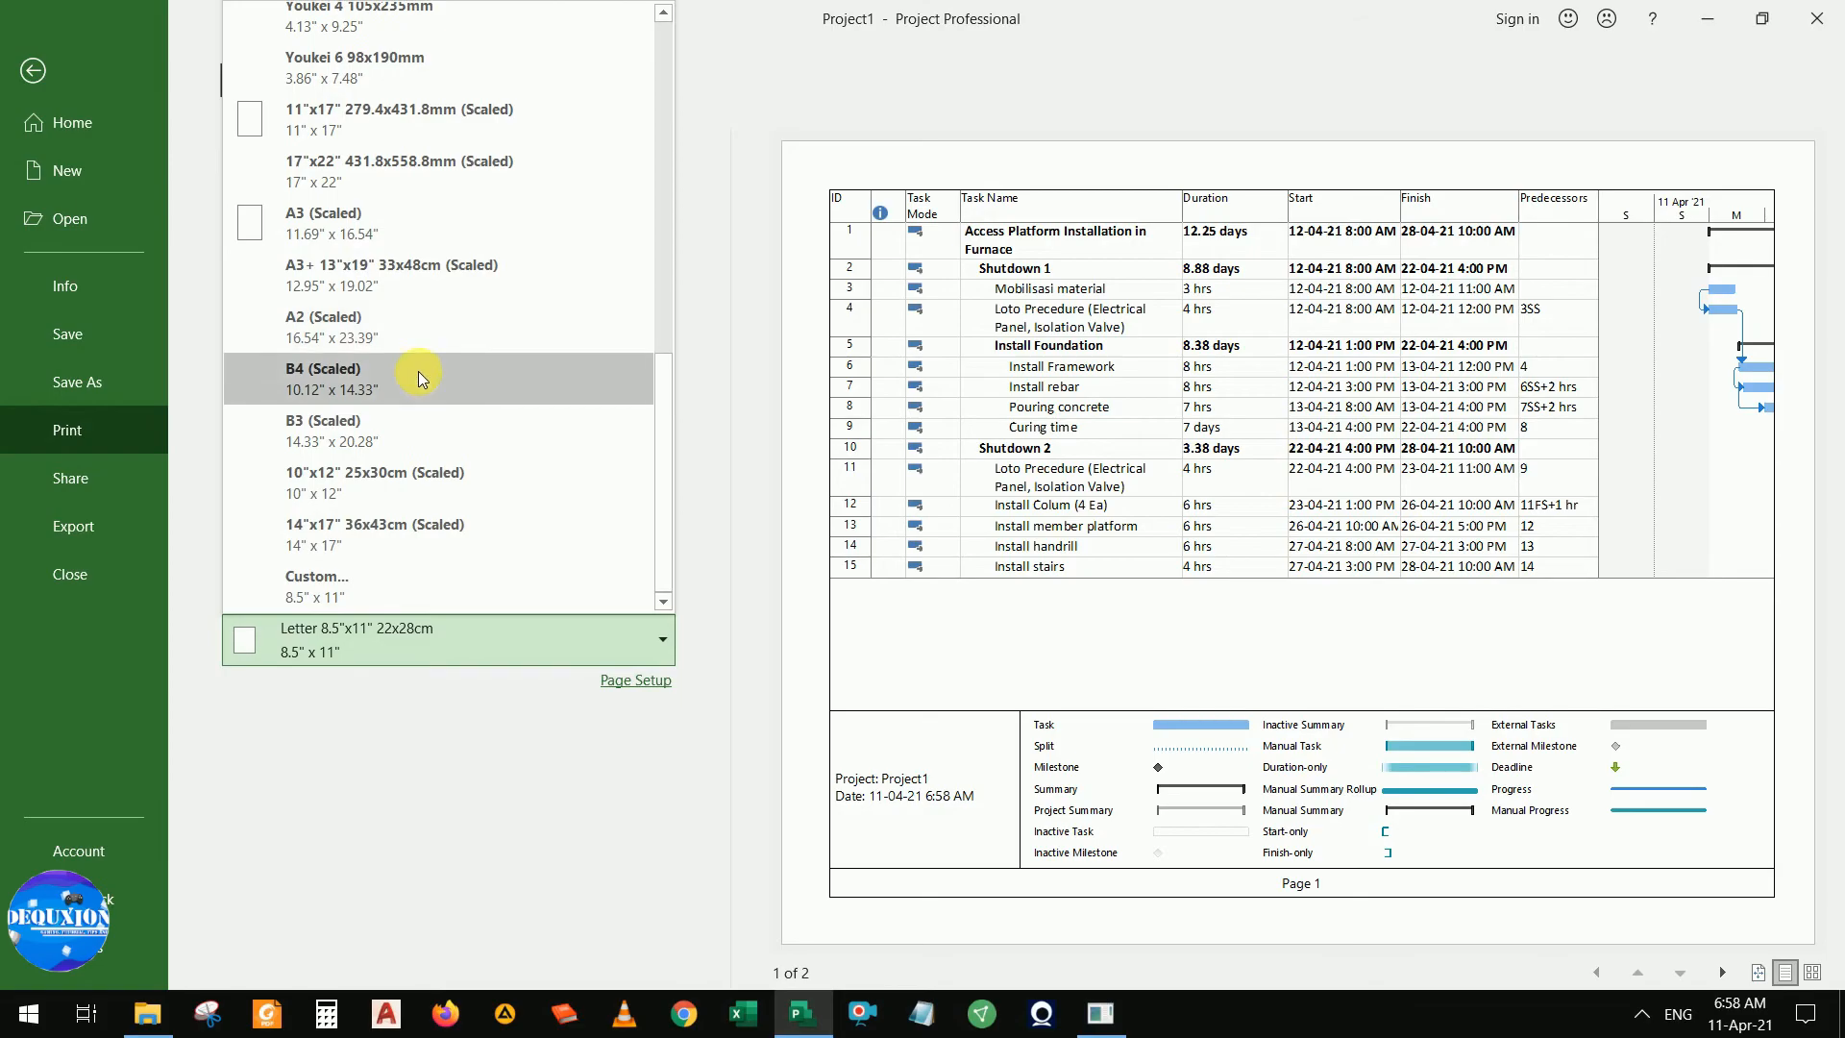
click(356, 213)
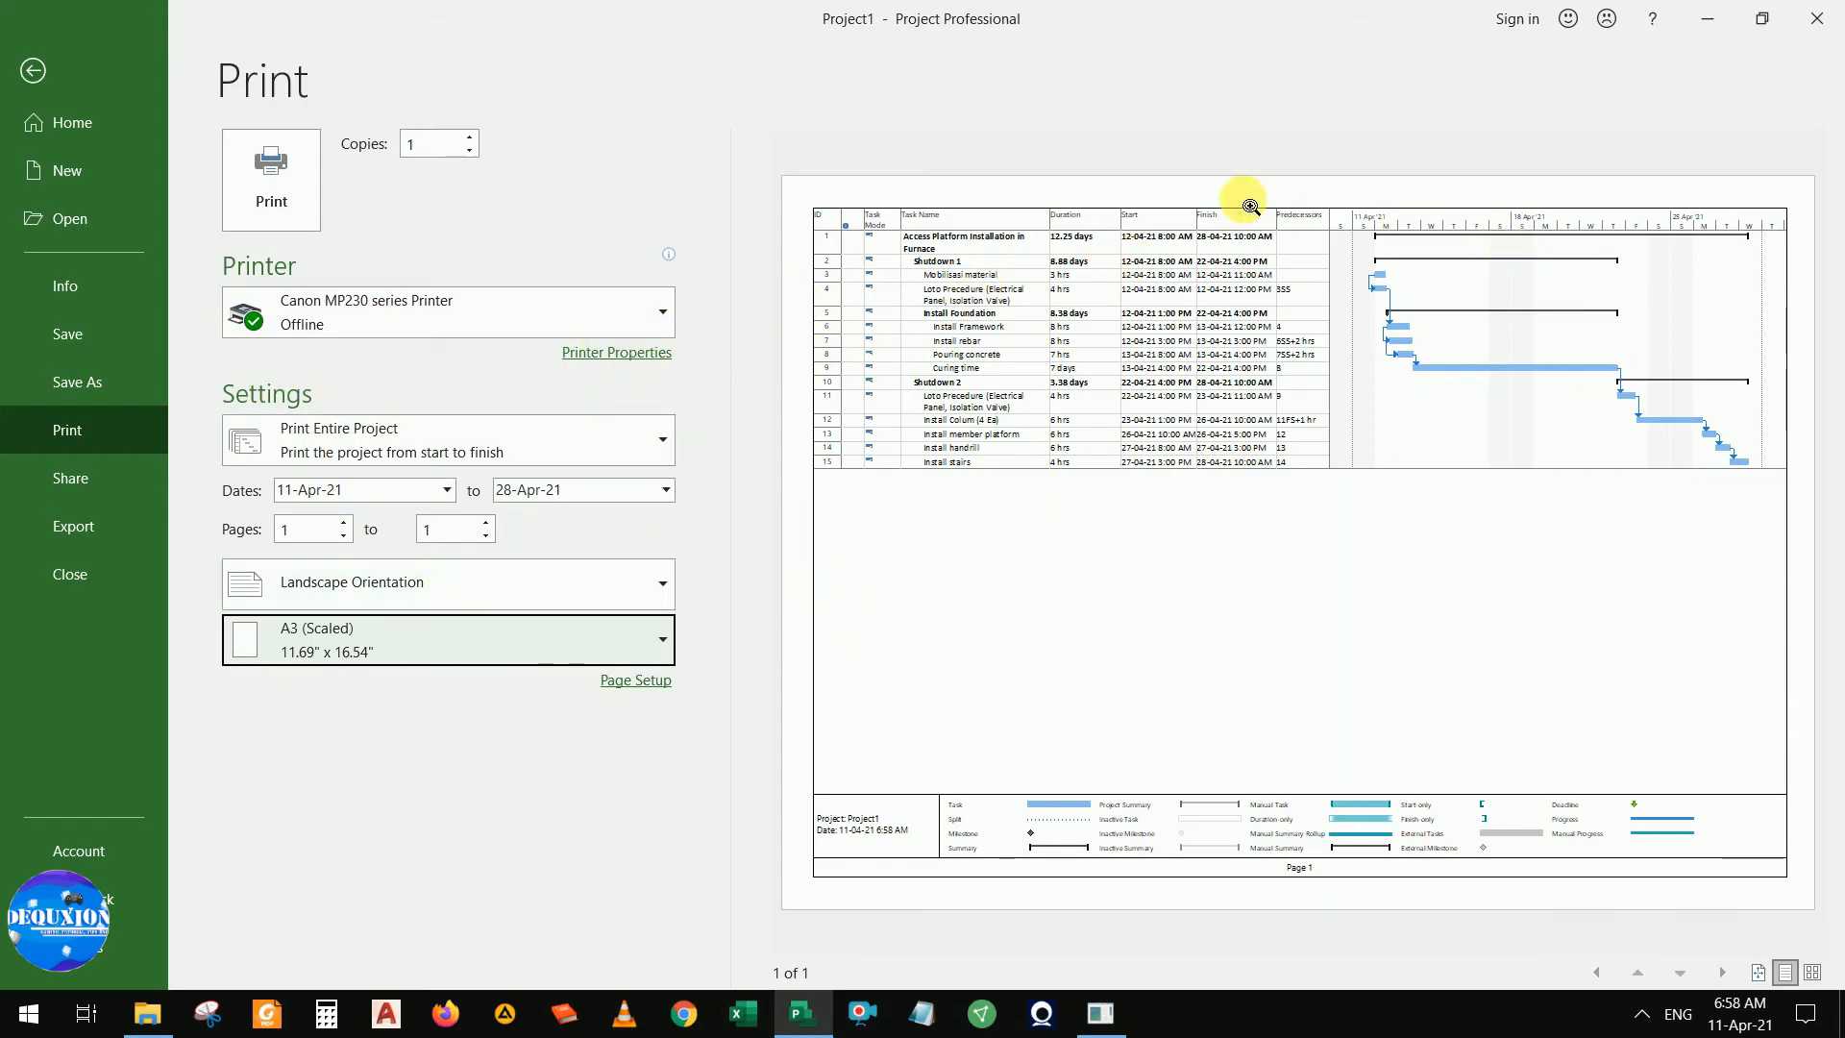
click(621, 358)
click(788, 10)
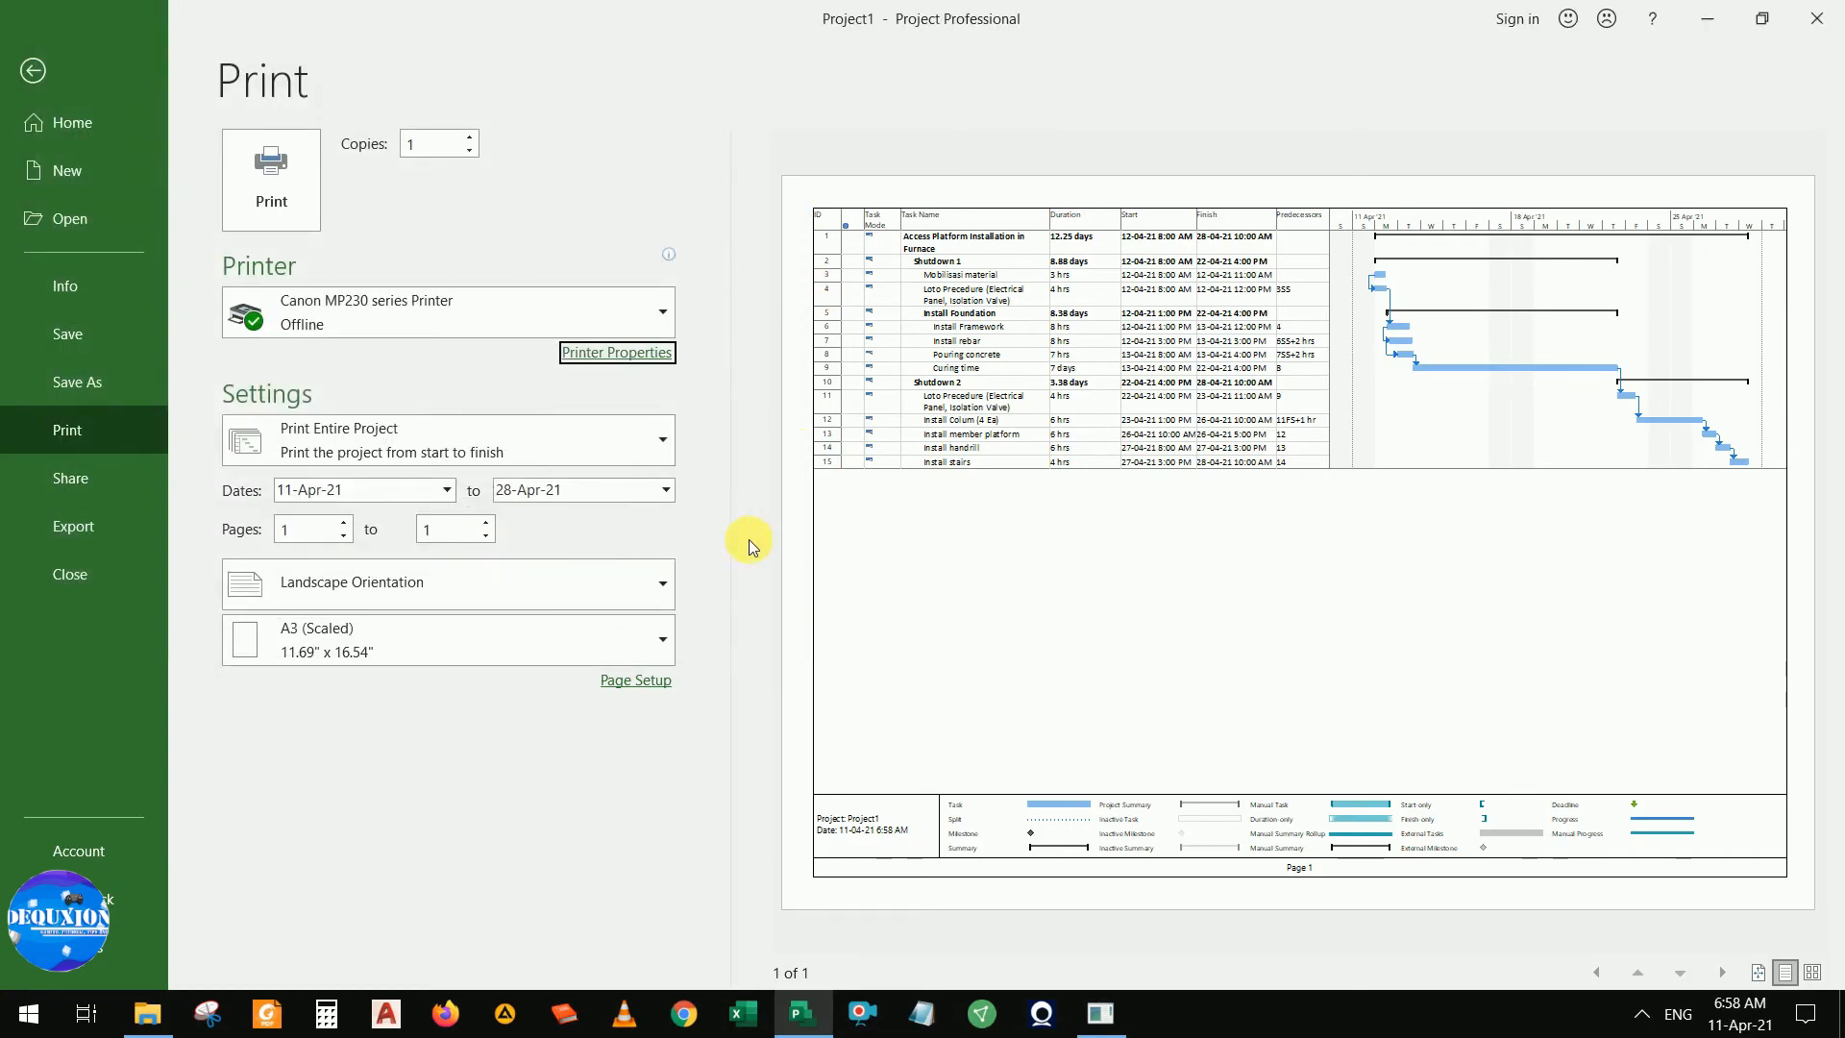
Add the centered page header "Access Platfrom Installation in Furnace" in bold to the Gantt chart printout
click(642, 690)
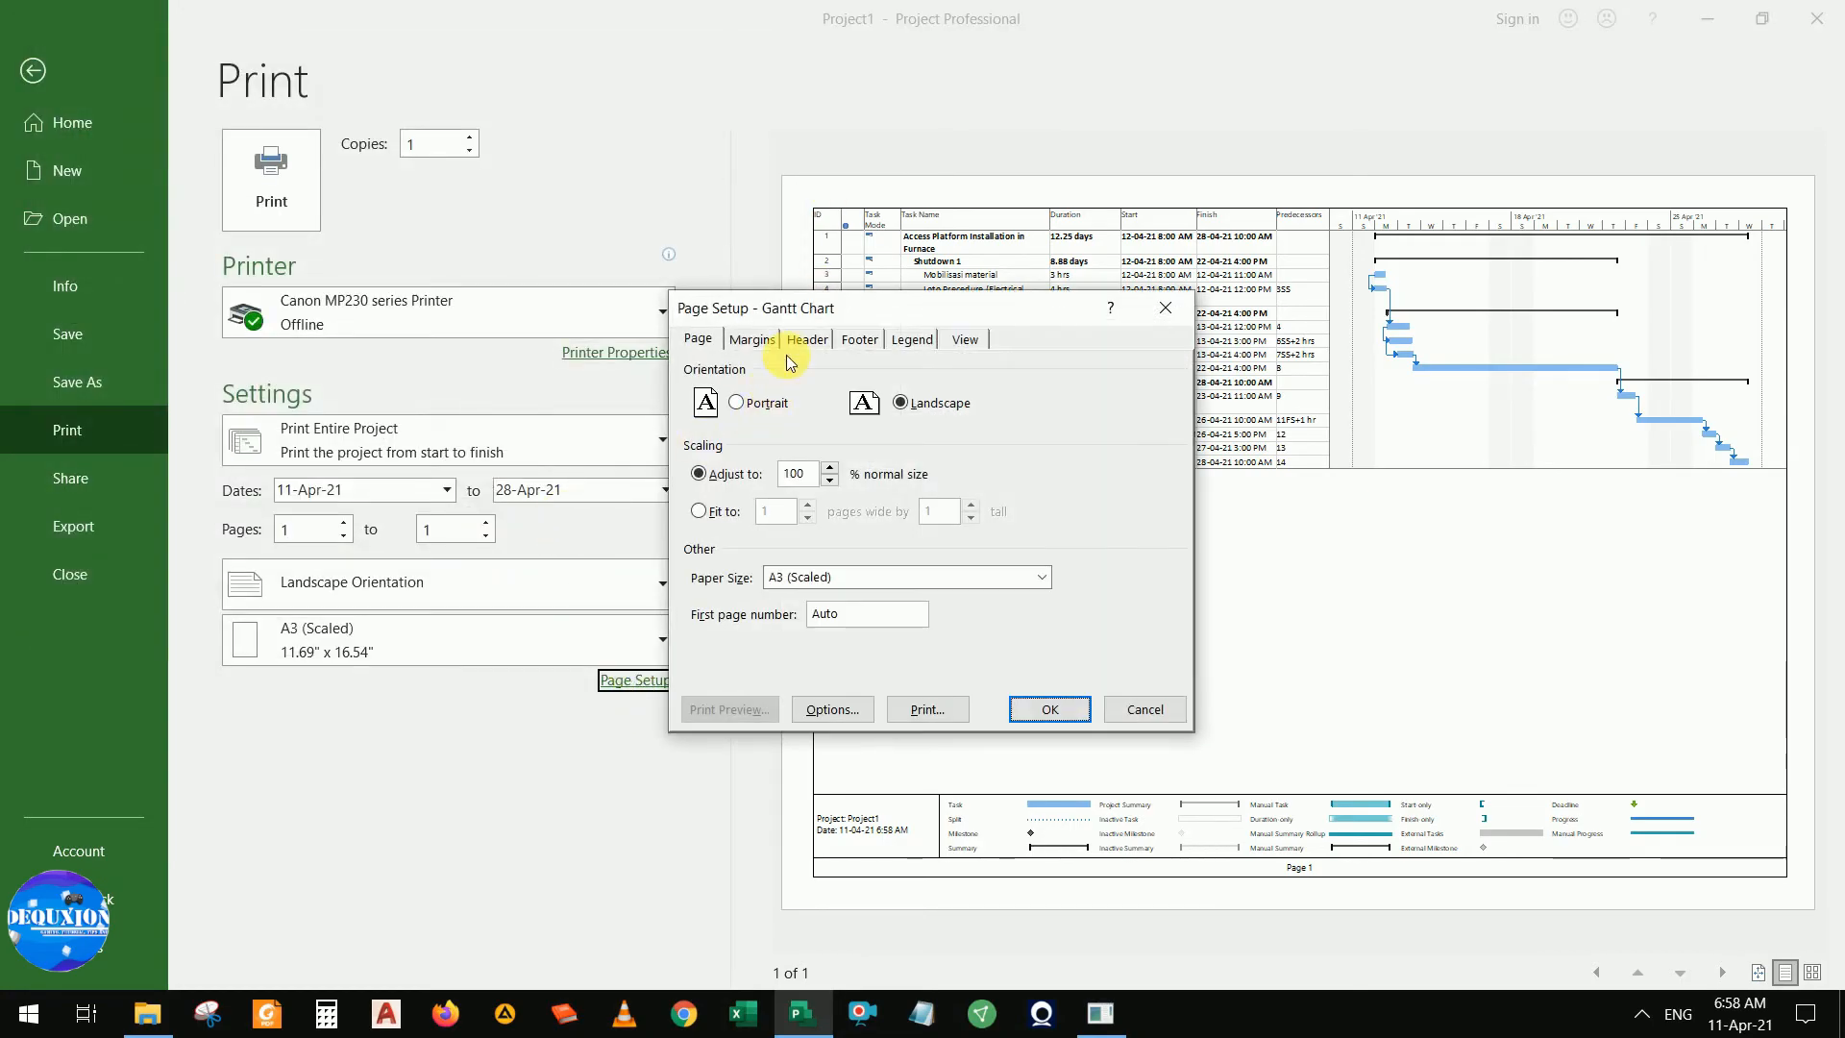
click(748, 341)
click(807, 339)
click(798, 529)
text(A)
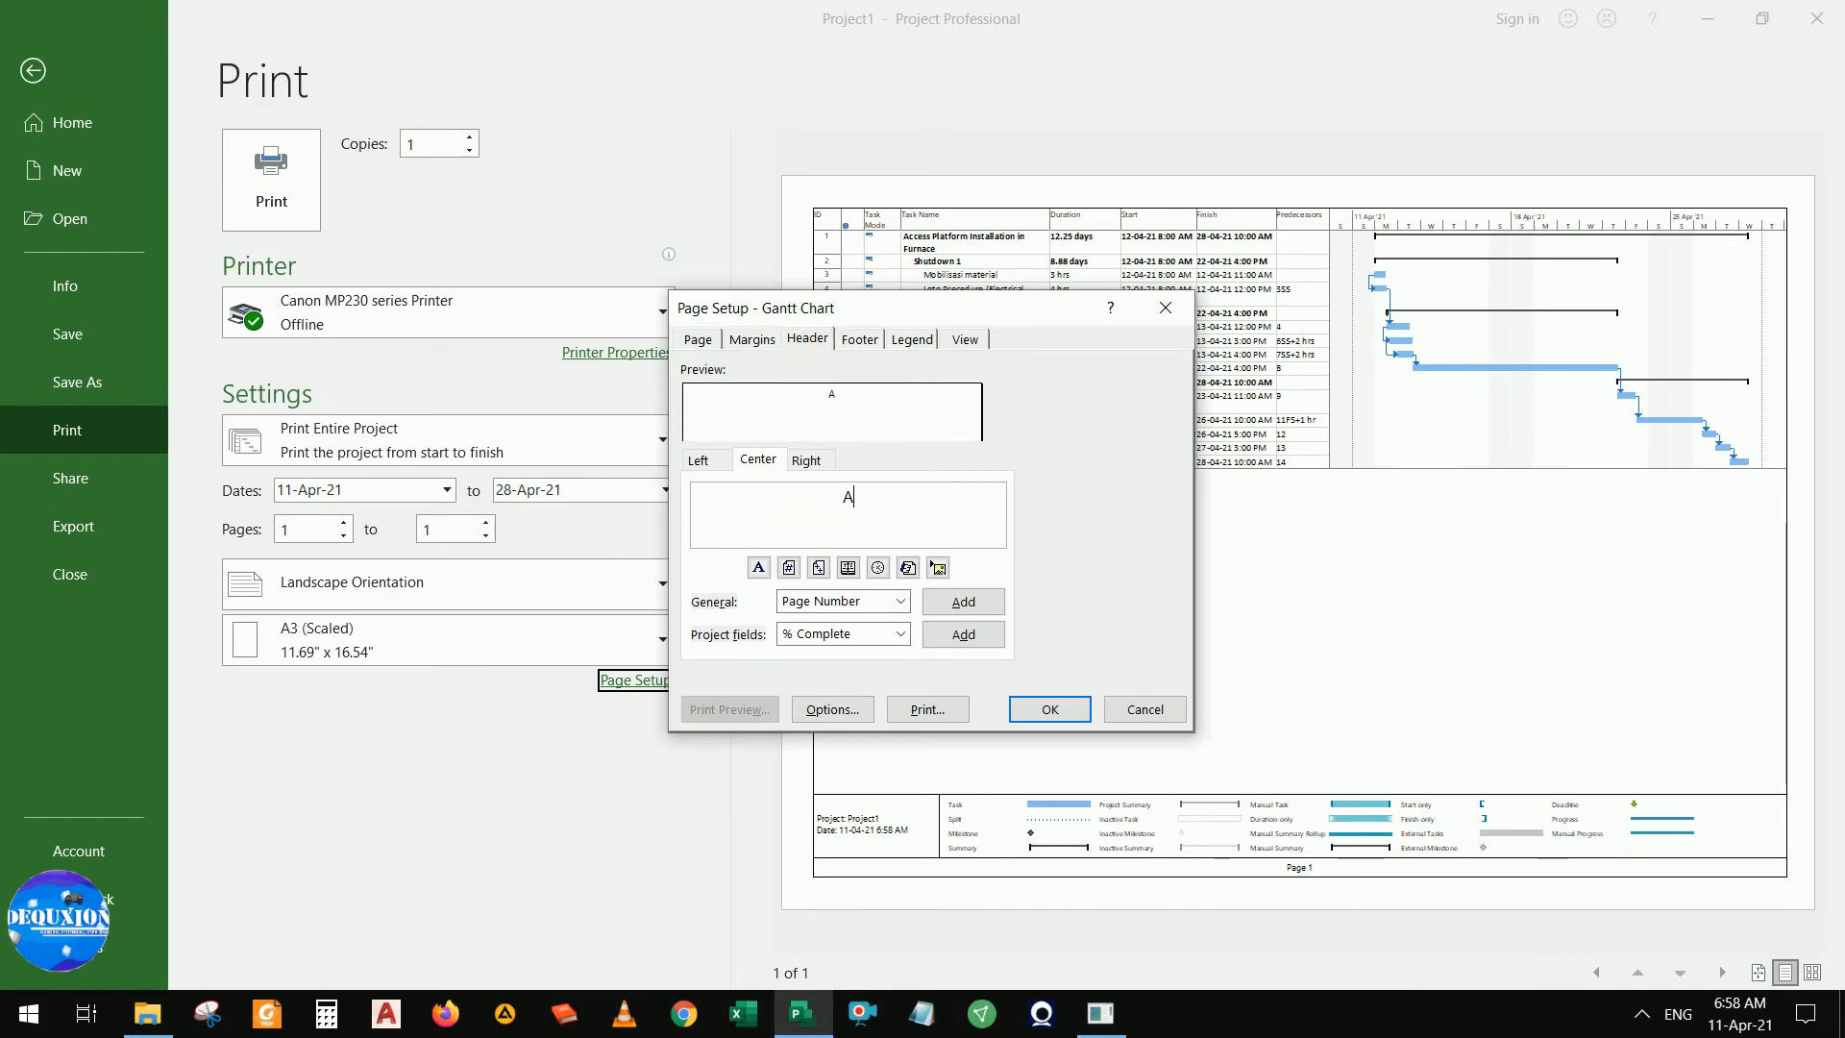
text(ccess Platfrom Installation In)
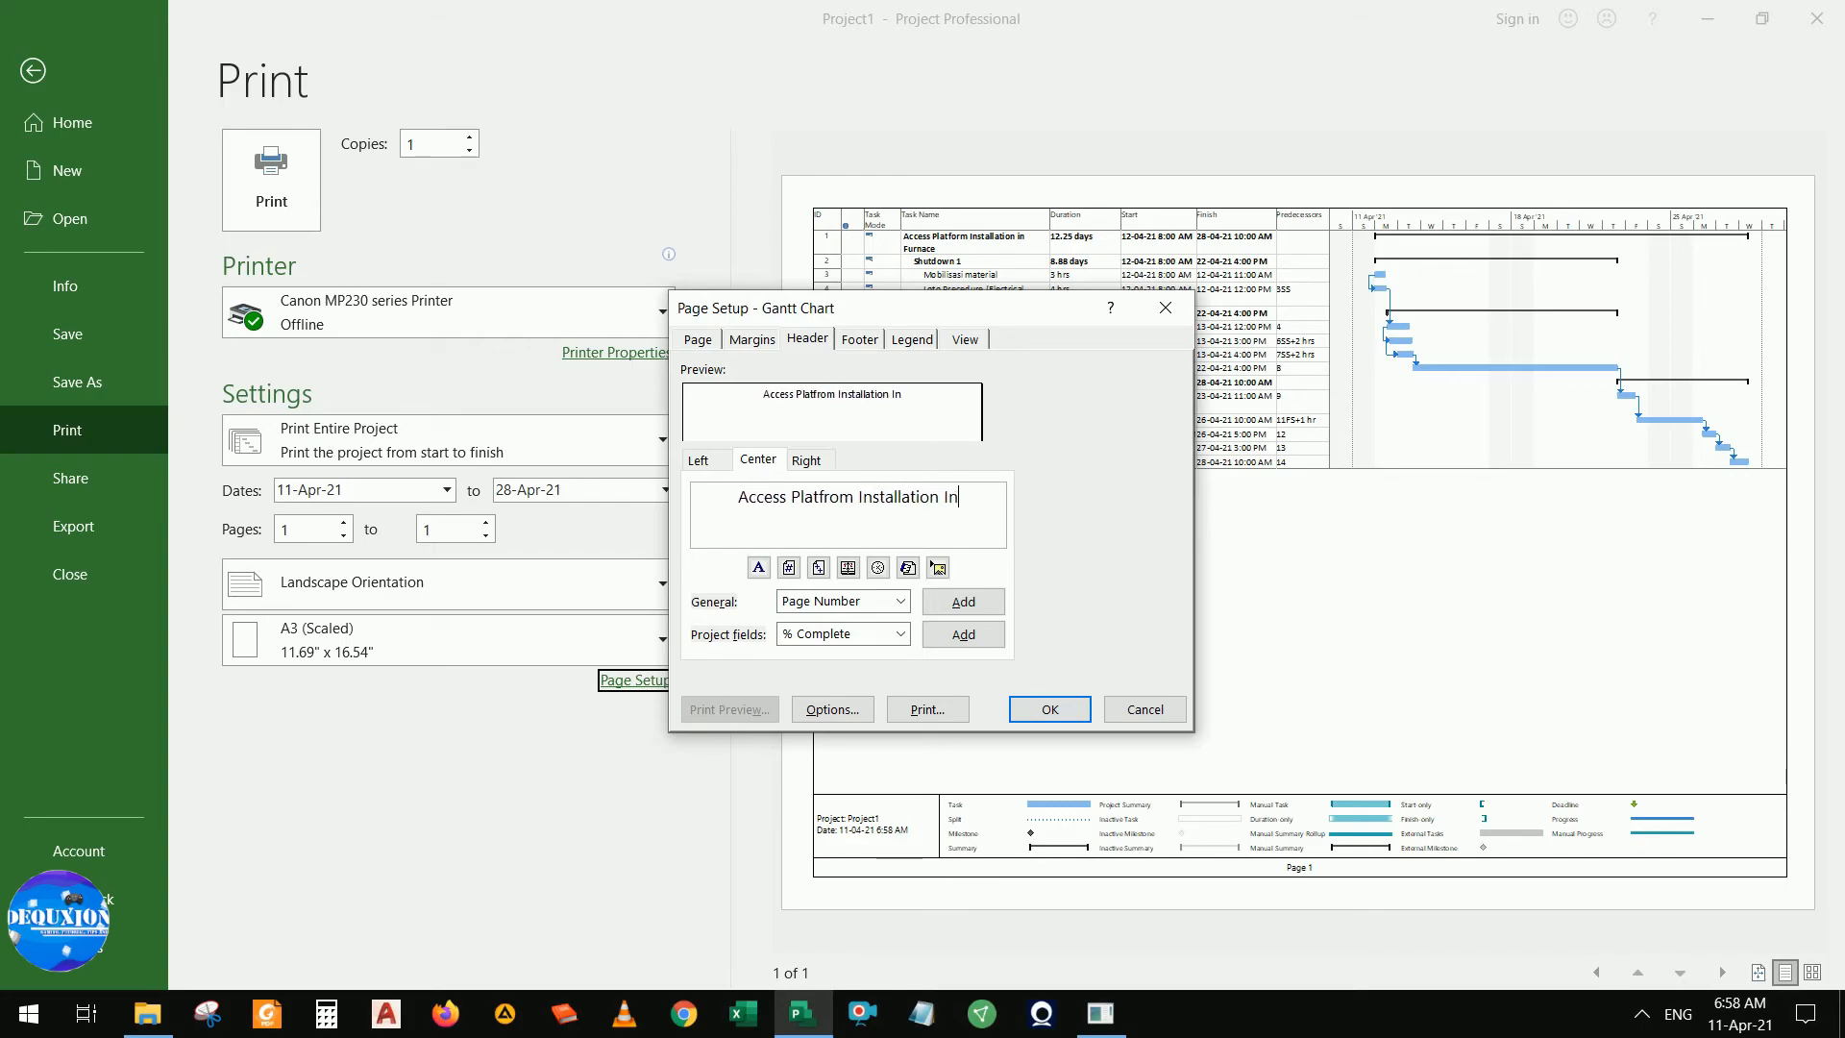
text( Furnace)
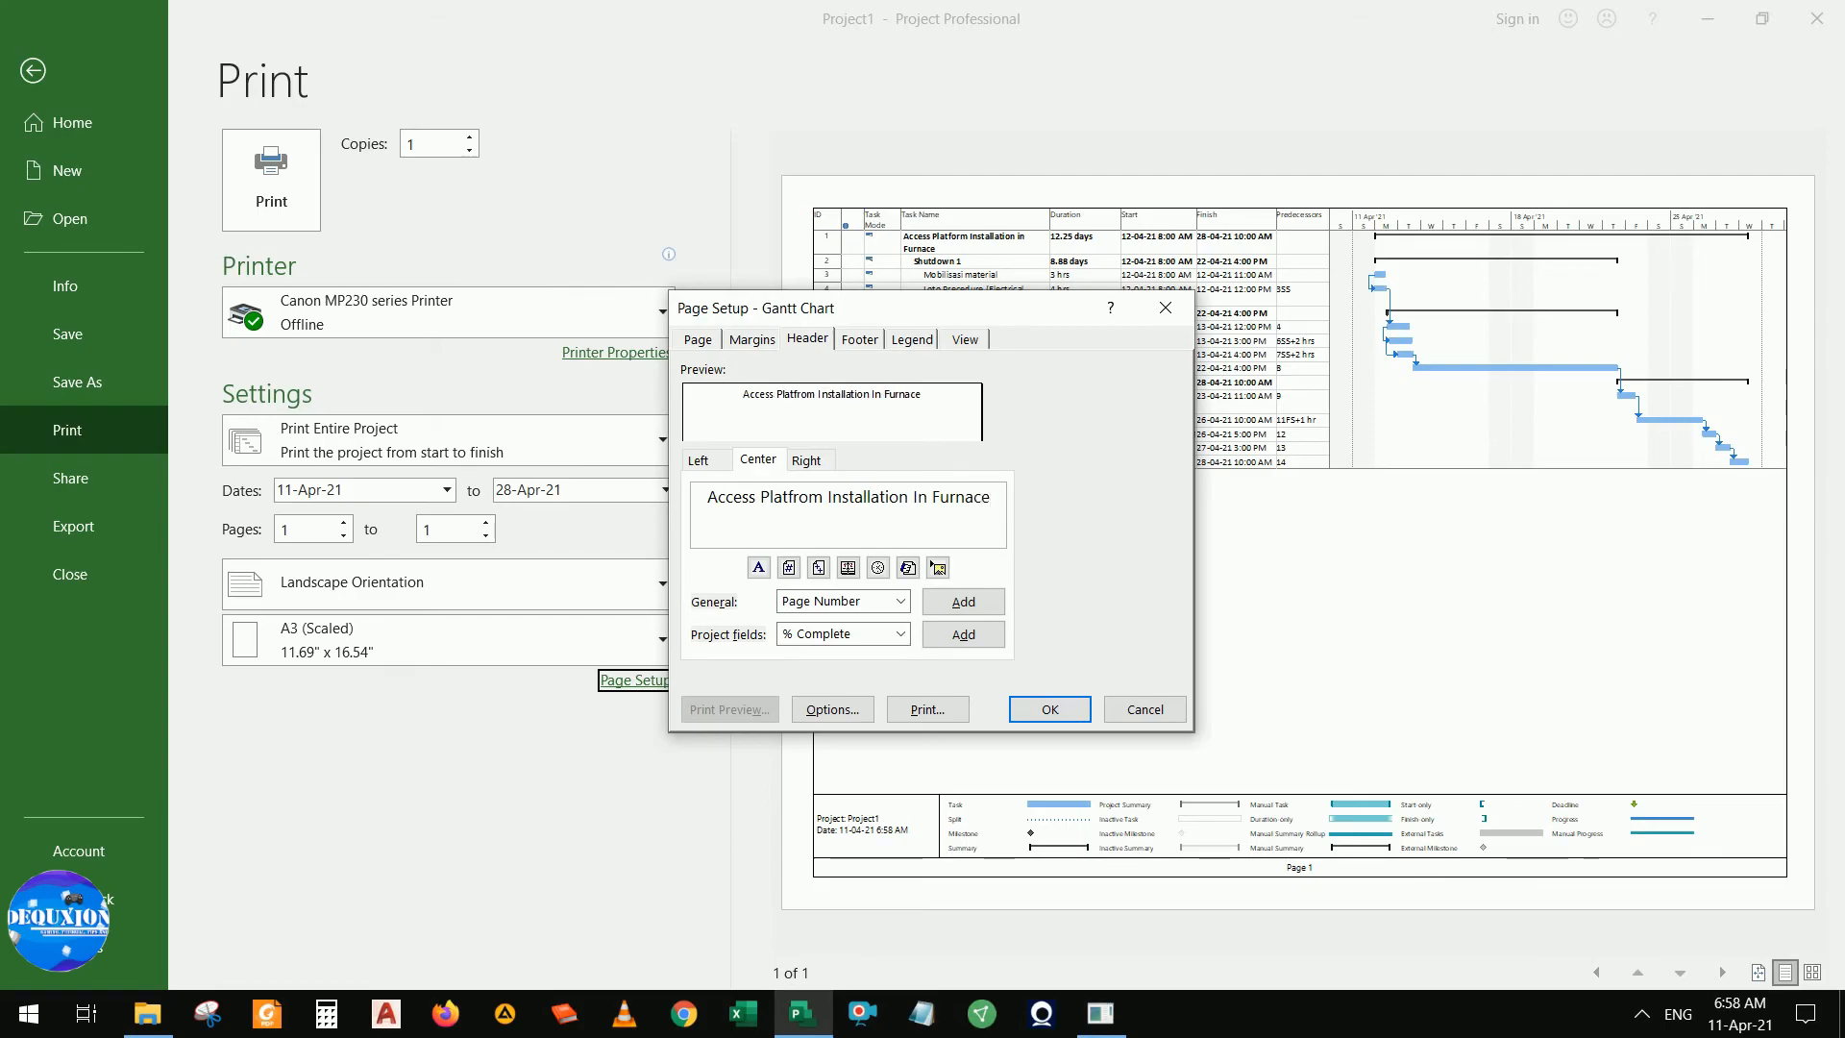
click(918, 497)
key(BackSpace)
text(i)
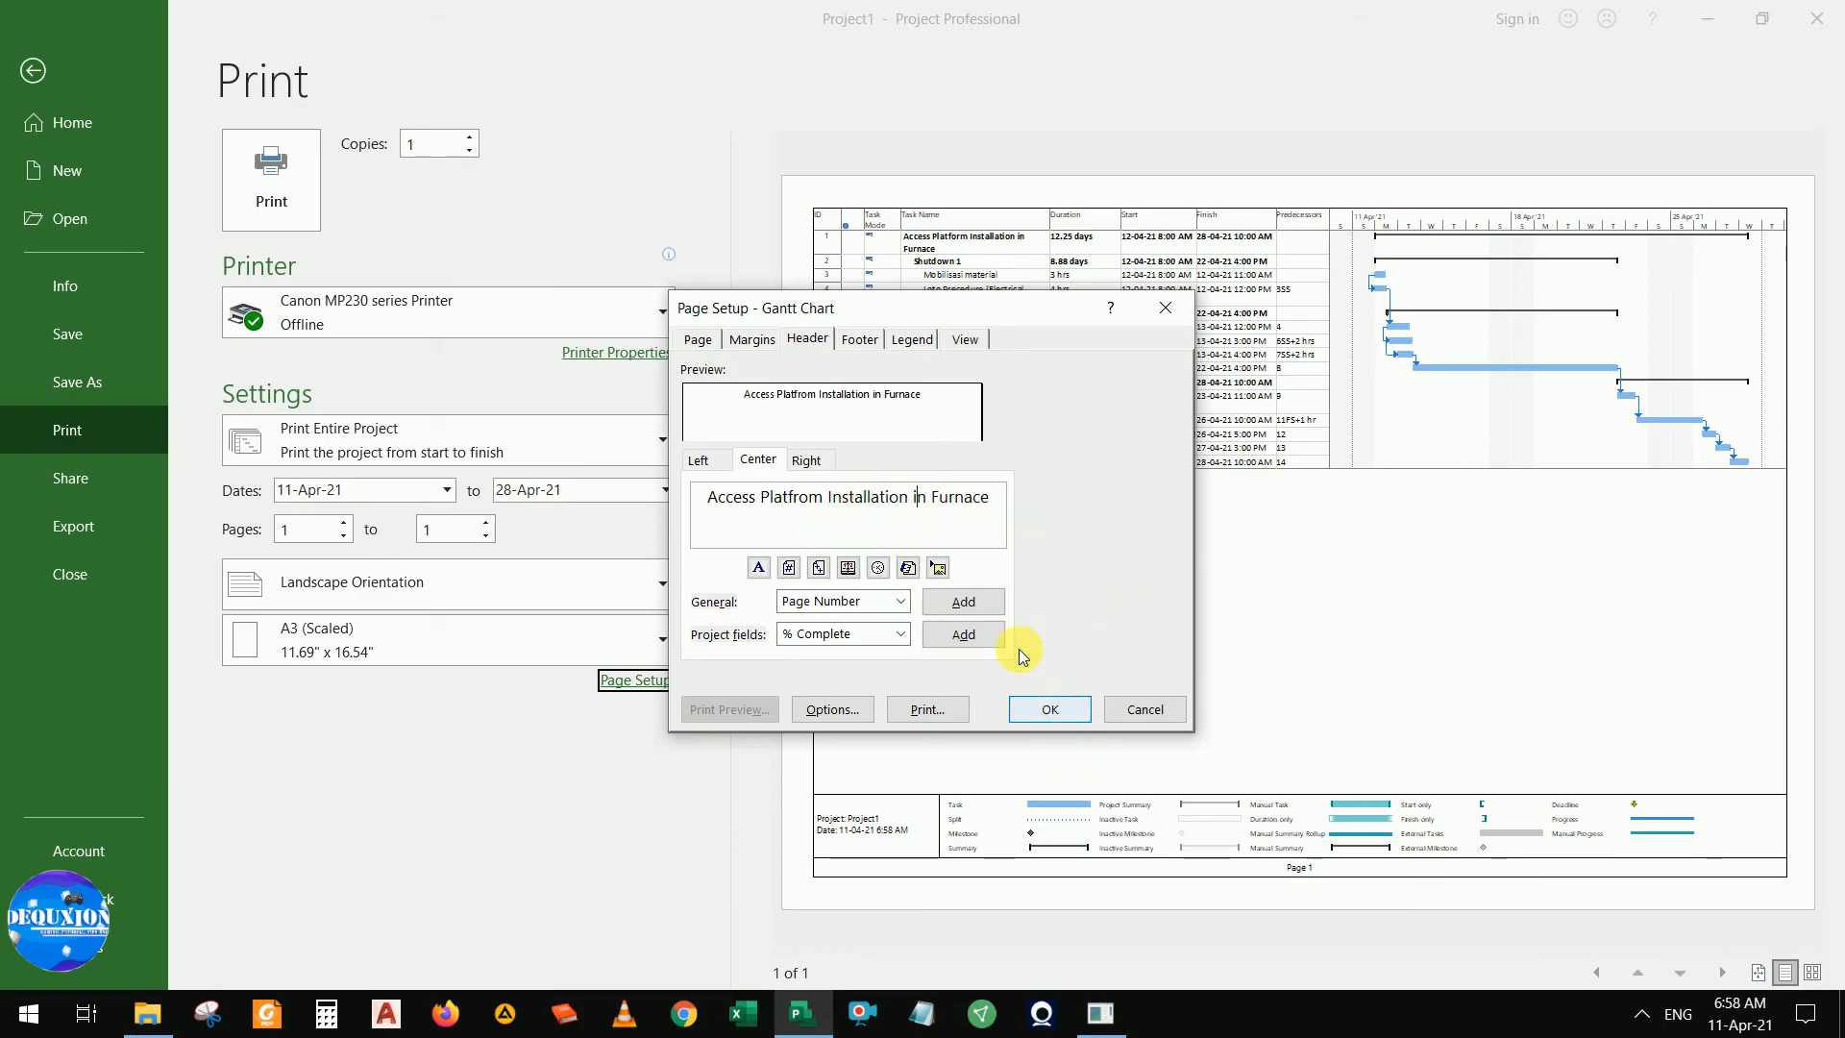
triple_click(721, 499)
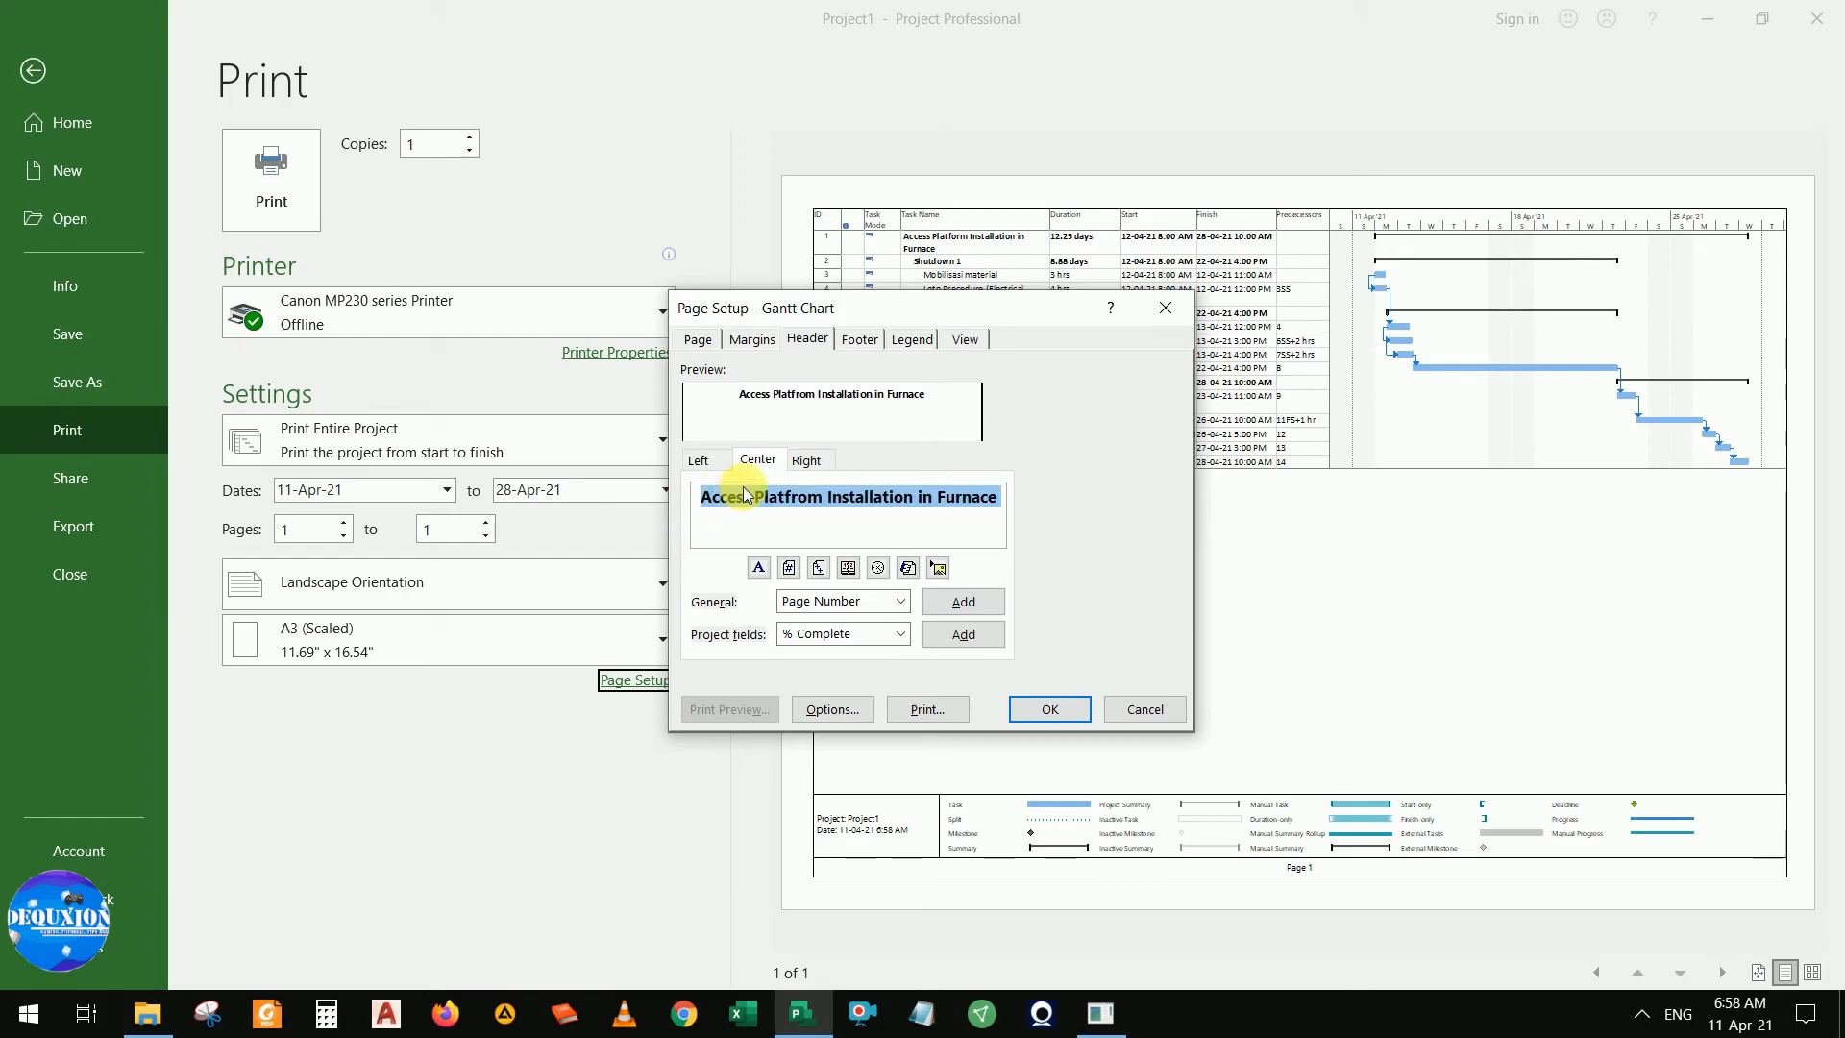
click(1067, 710)
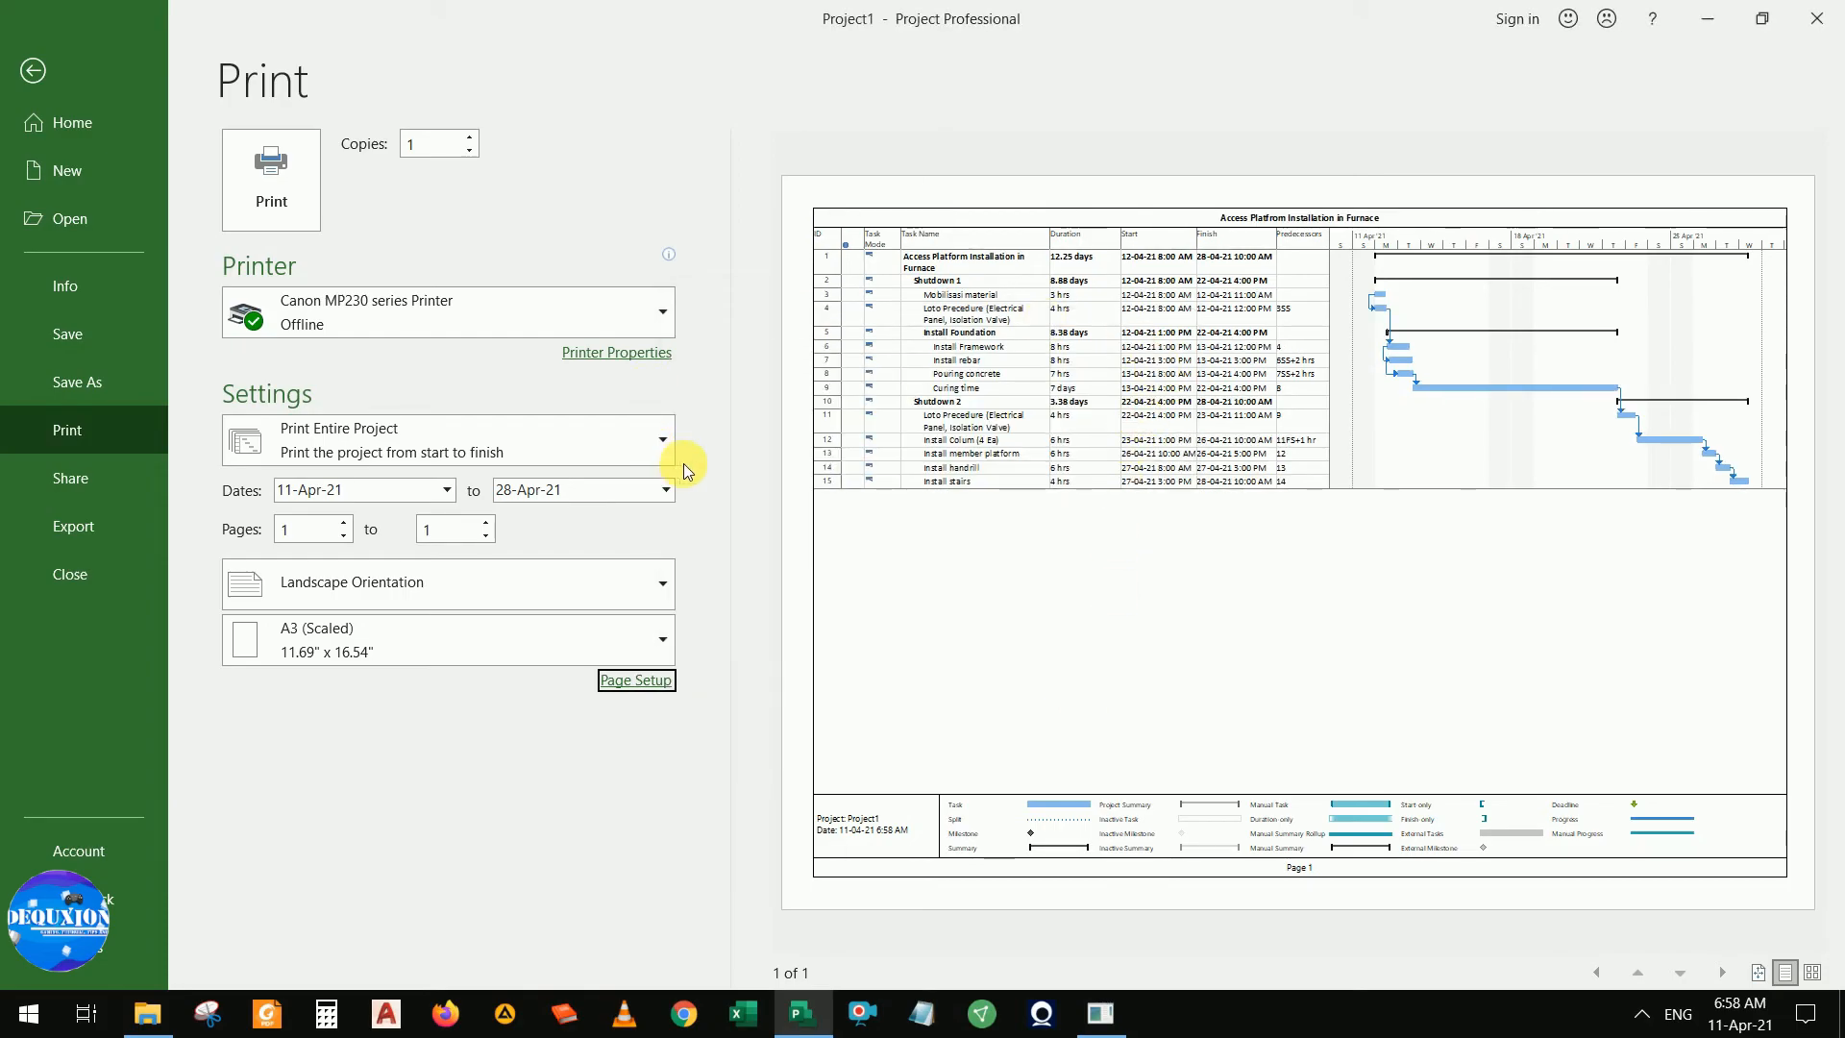
Add "(Structural Work)" as a second line of the centered page header
click(636, 680)
click(905, 499)
click(996, 499)
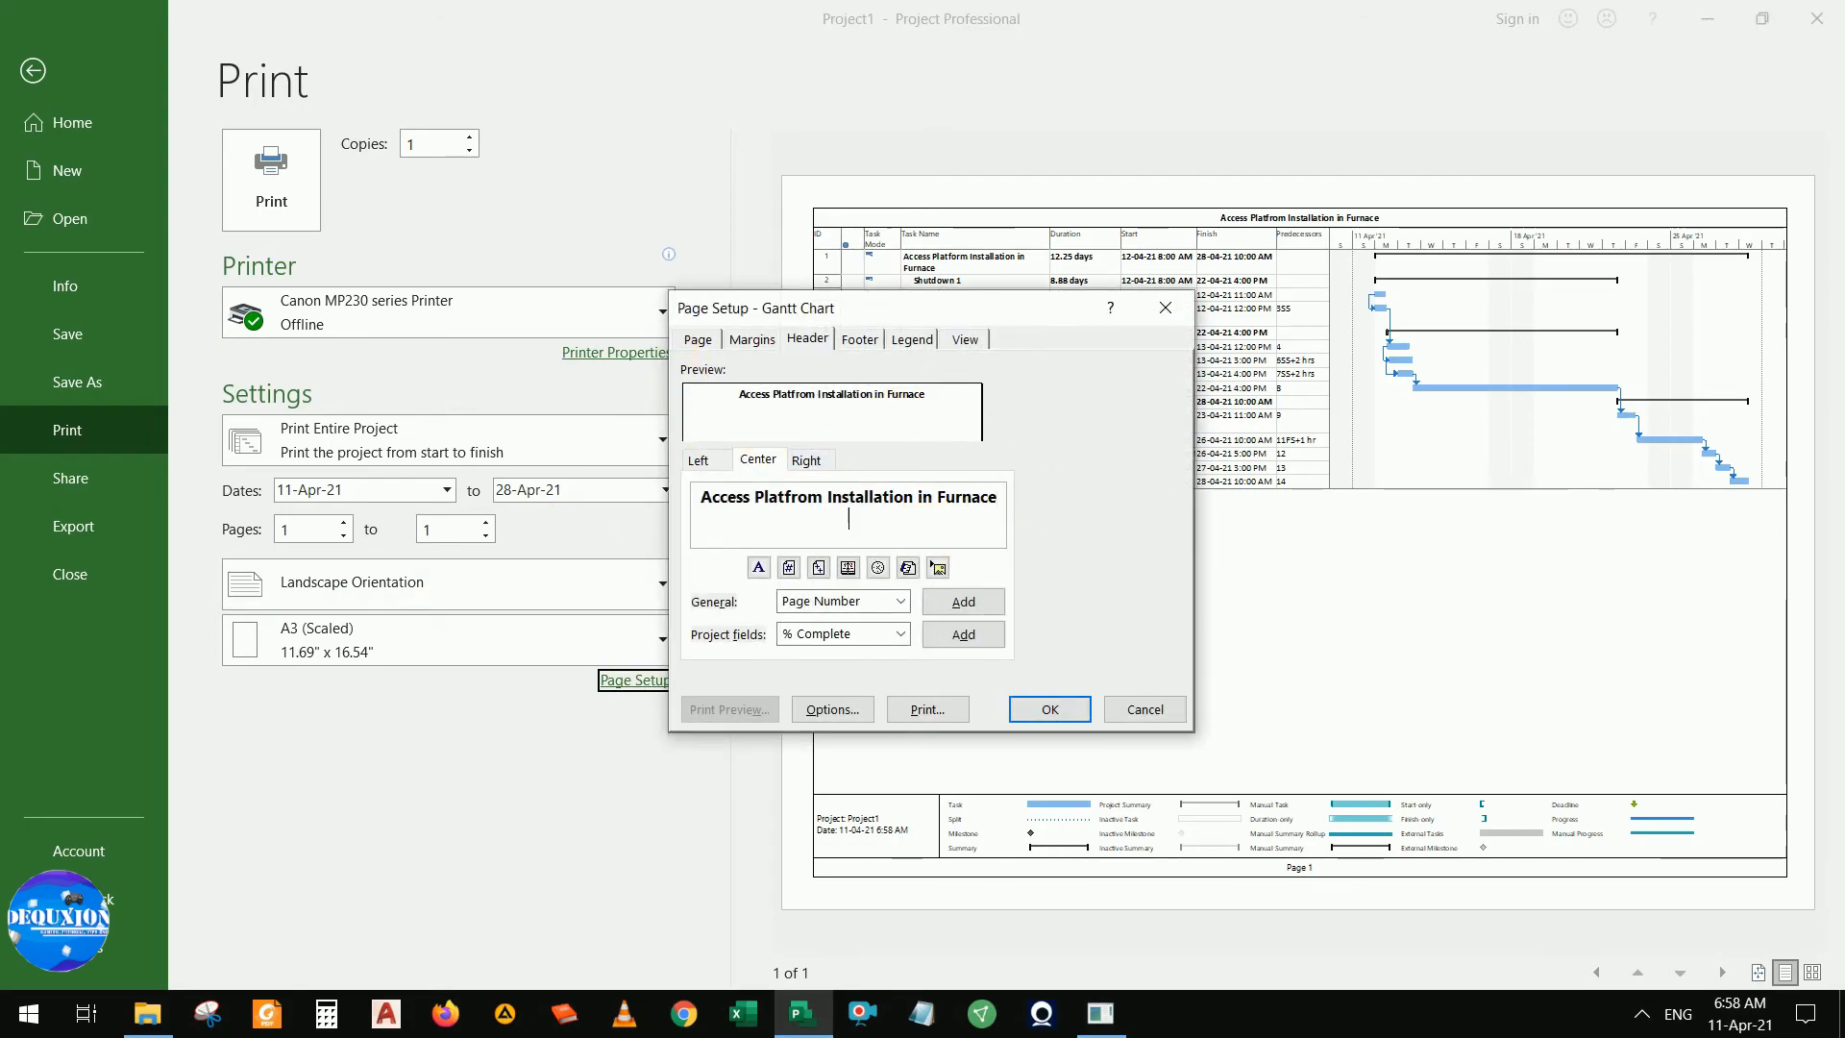
text((Structural Work))
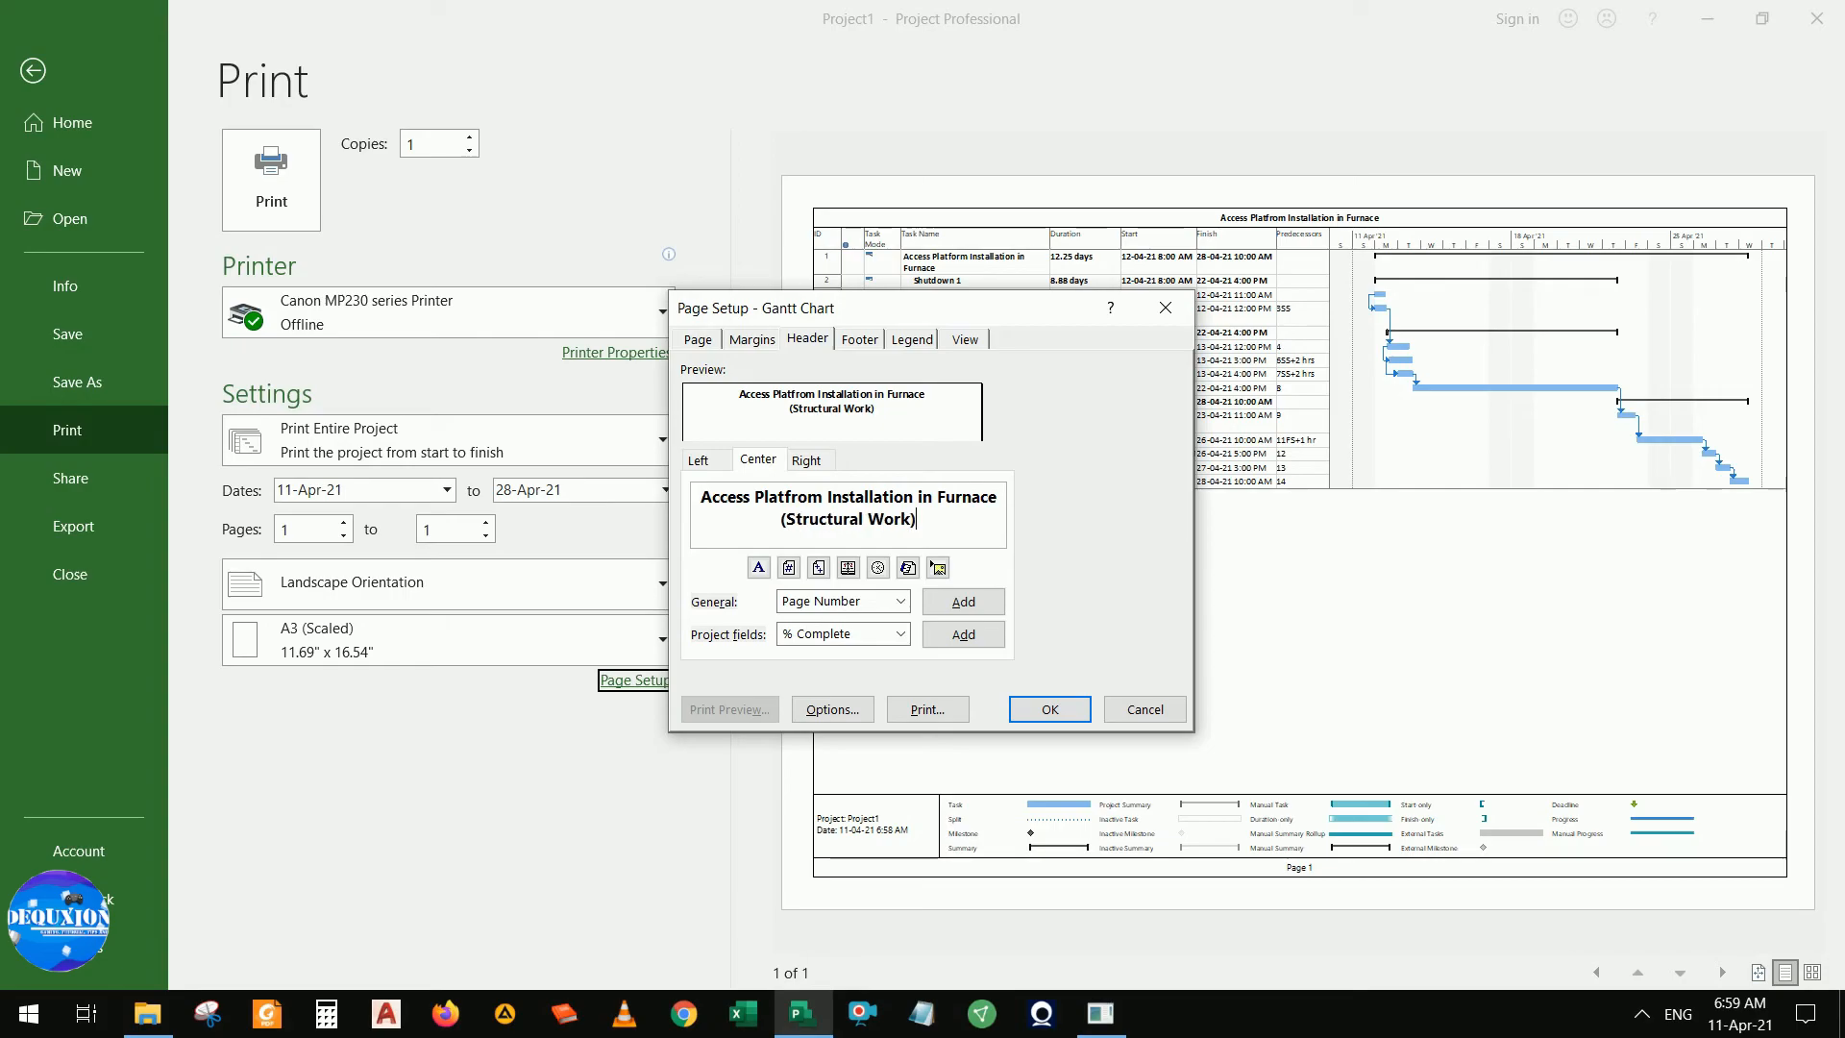
key(Return)
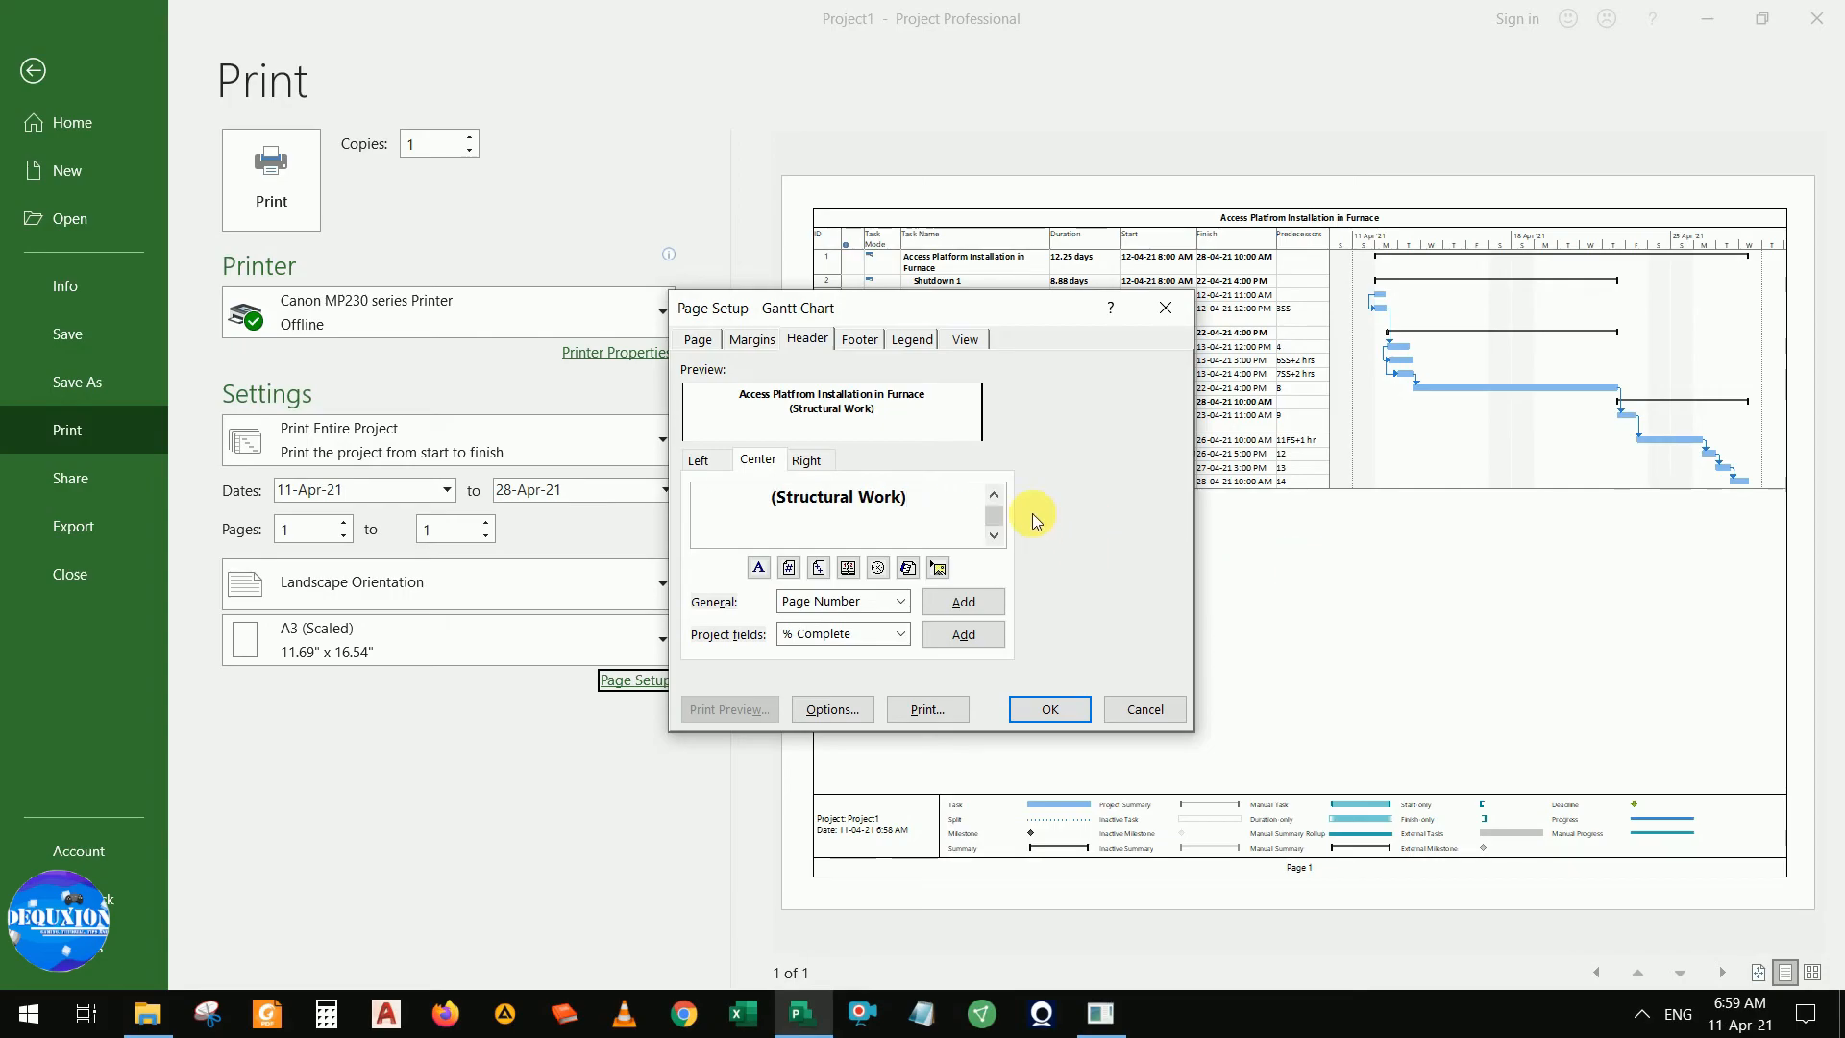
click(1051, 708)
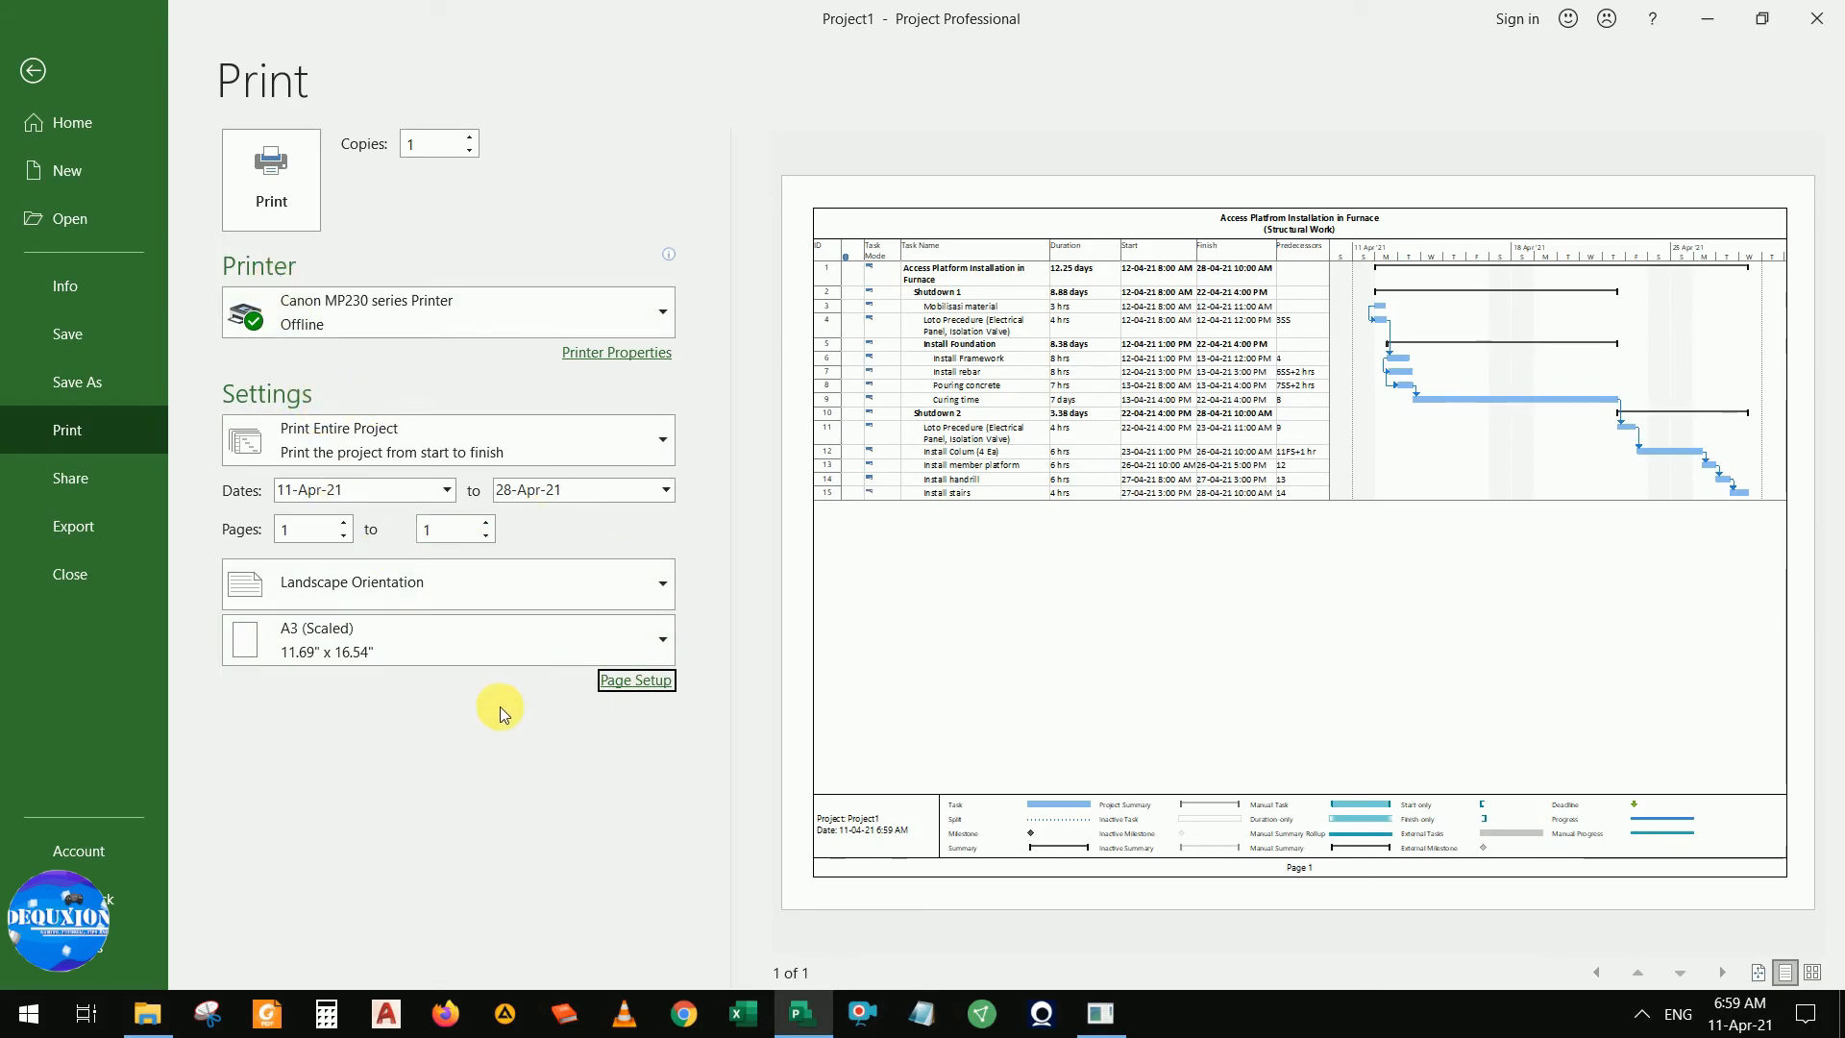
Print the schedule with Microsoft Print to PDF as the printer
click(494, 326)
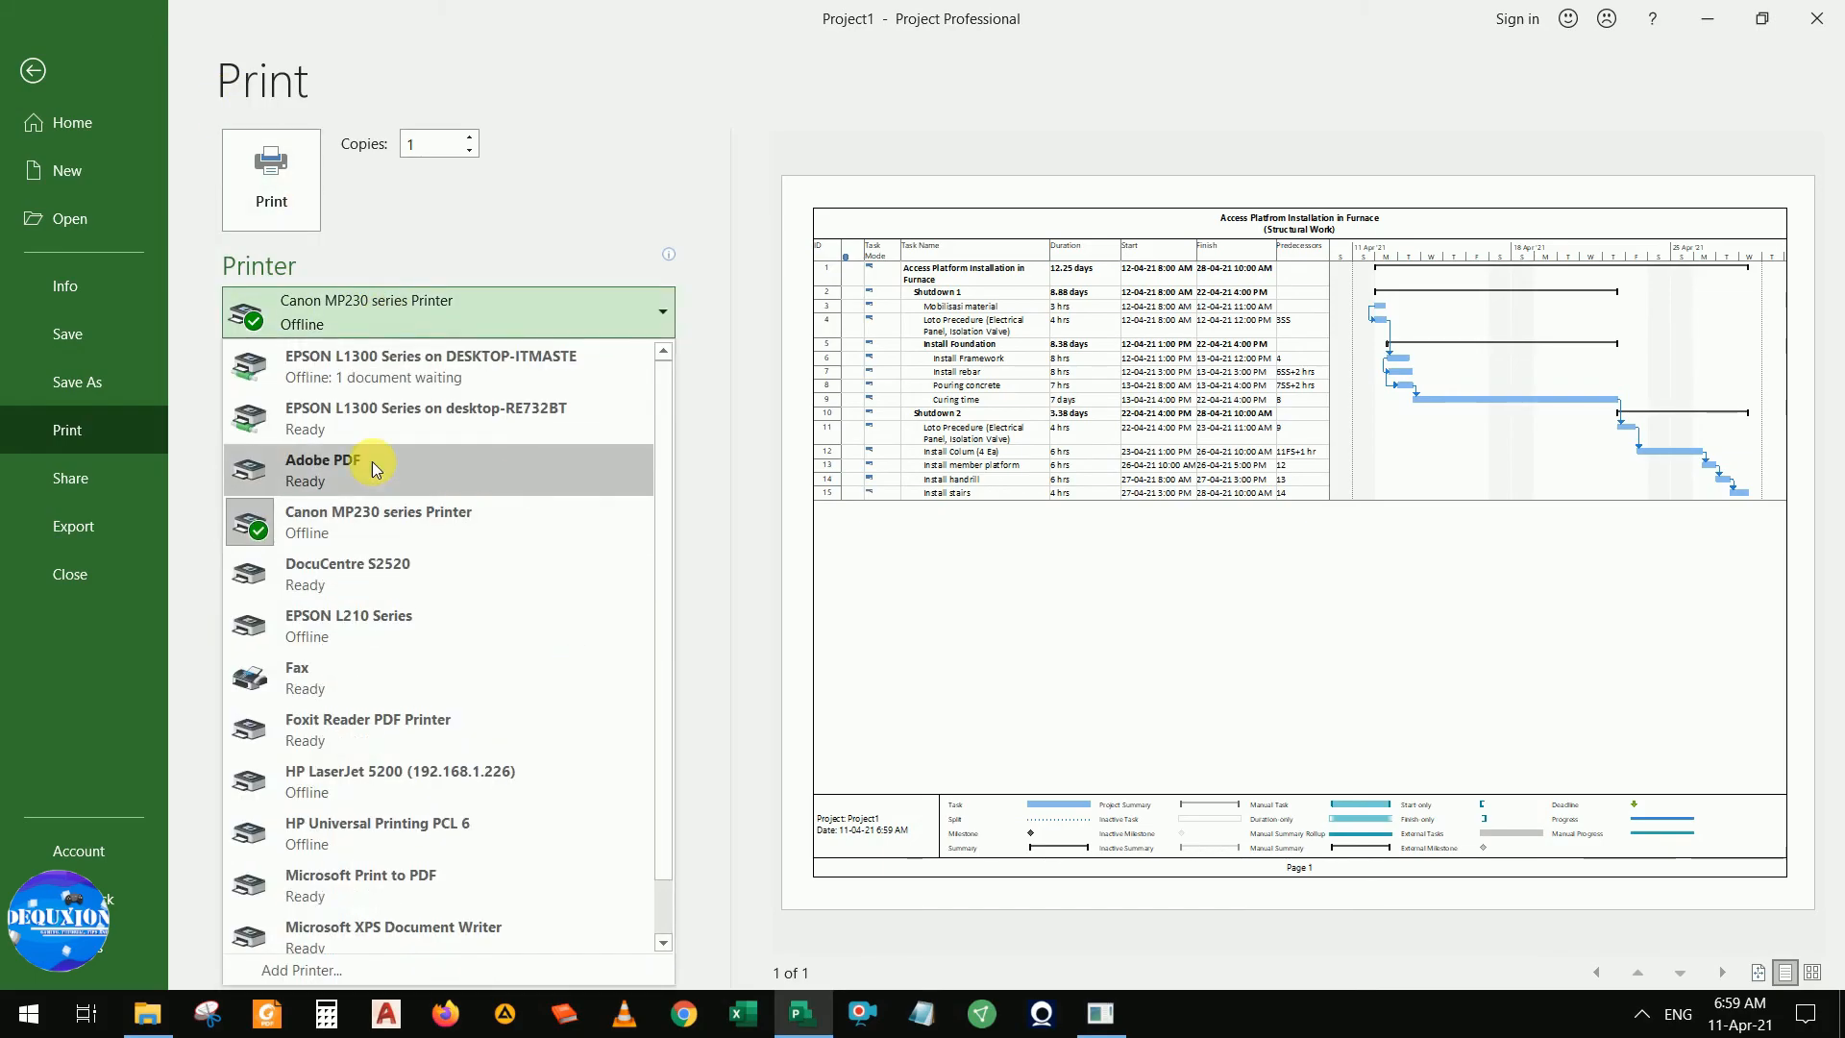
scroll(461, 836, down, 1)
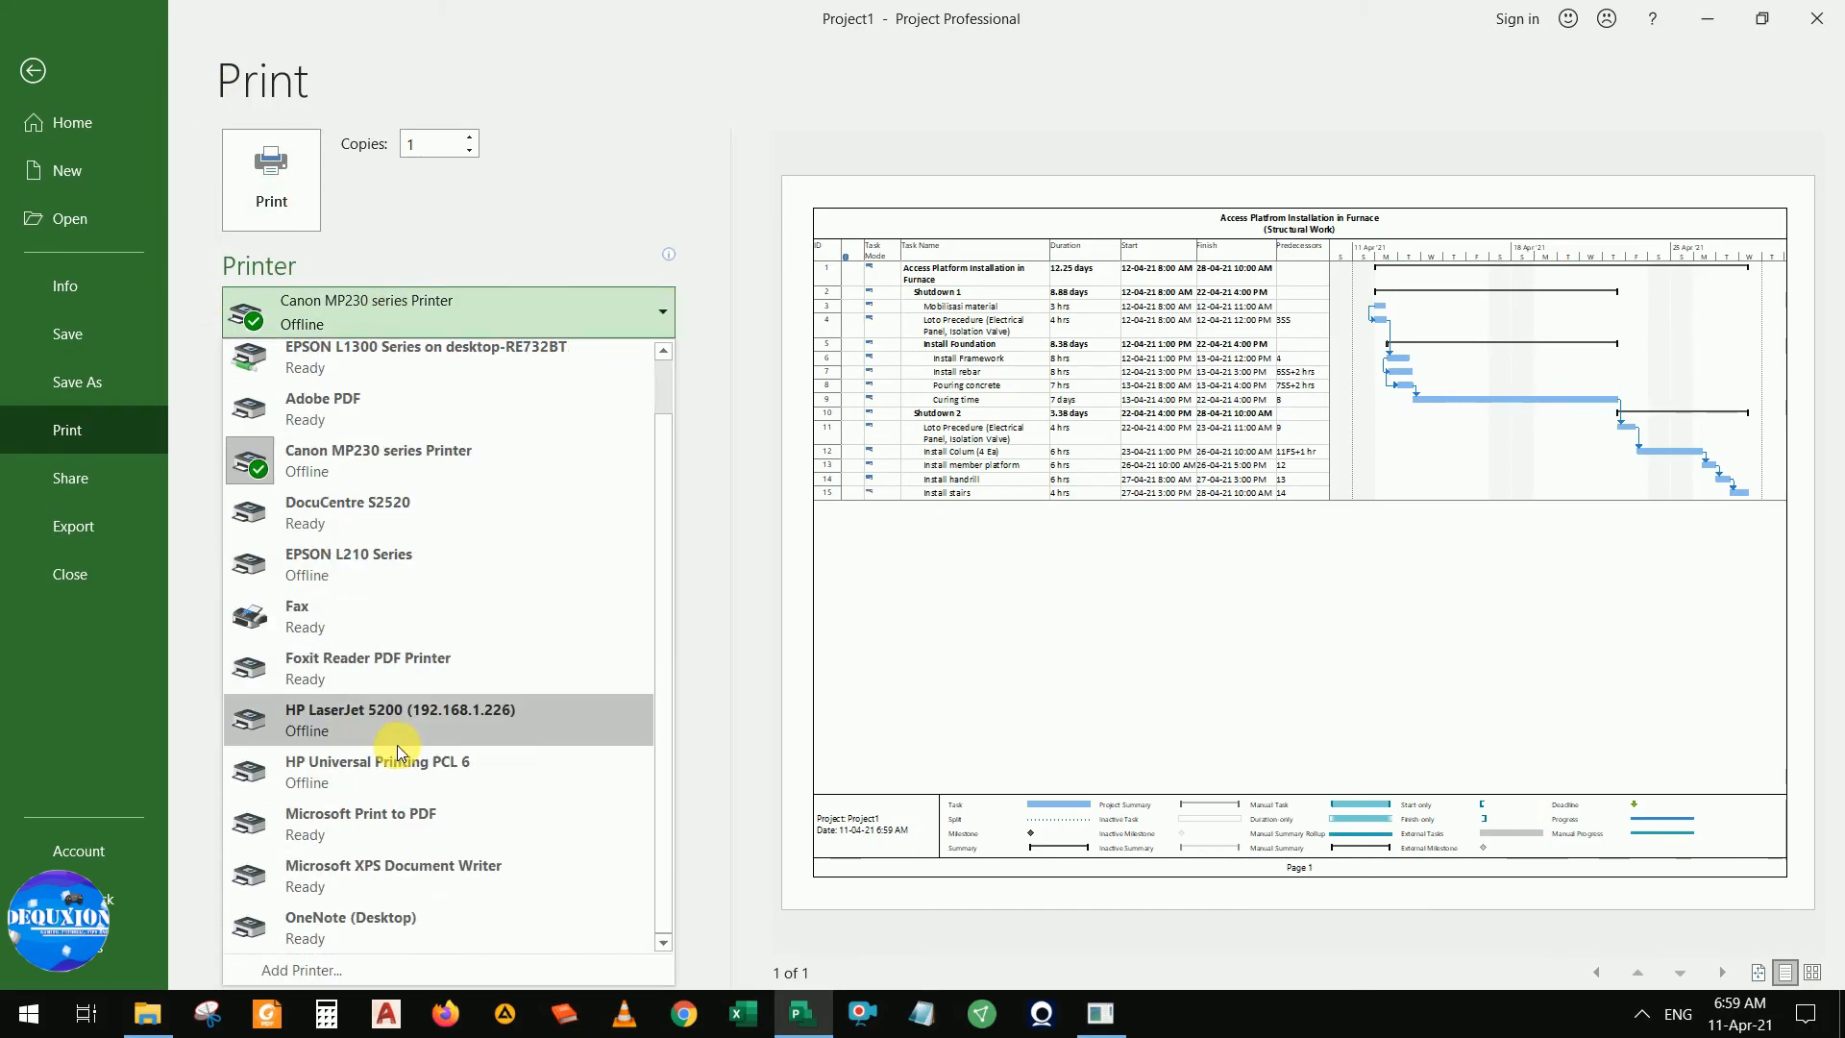
click(375, 827)
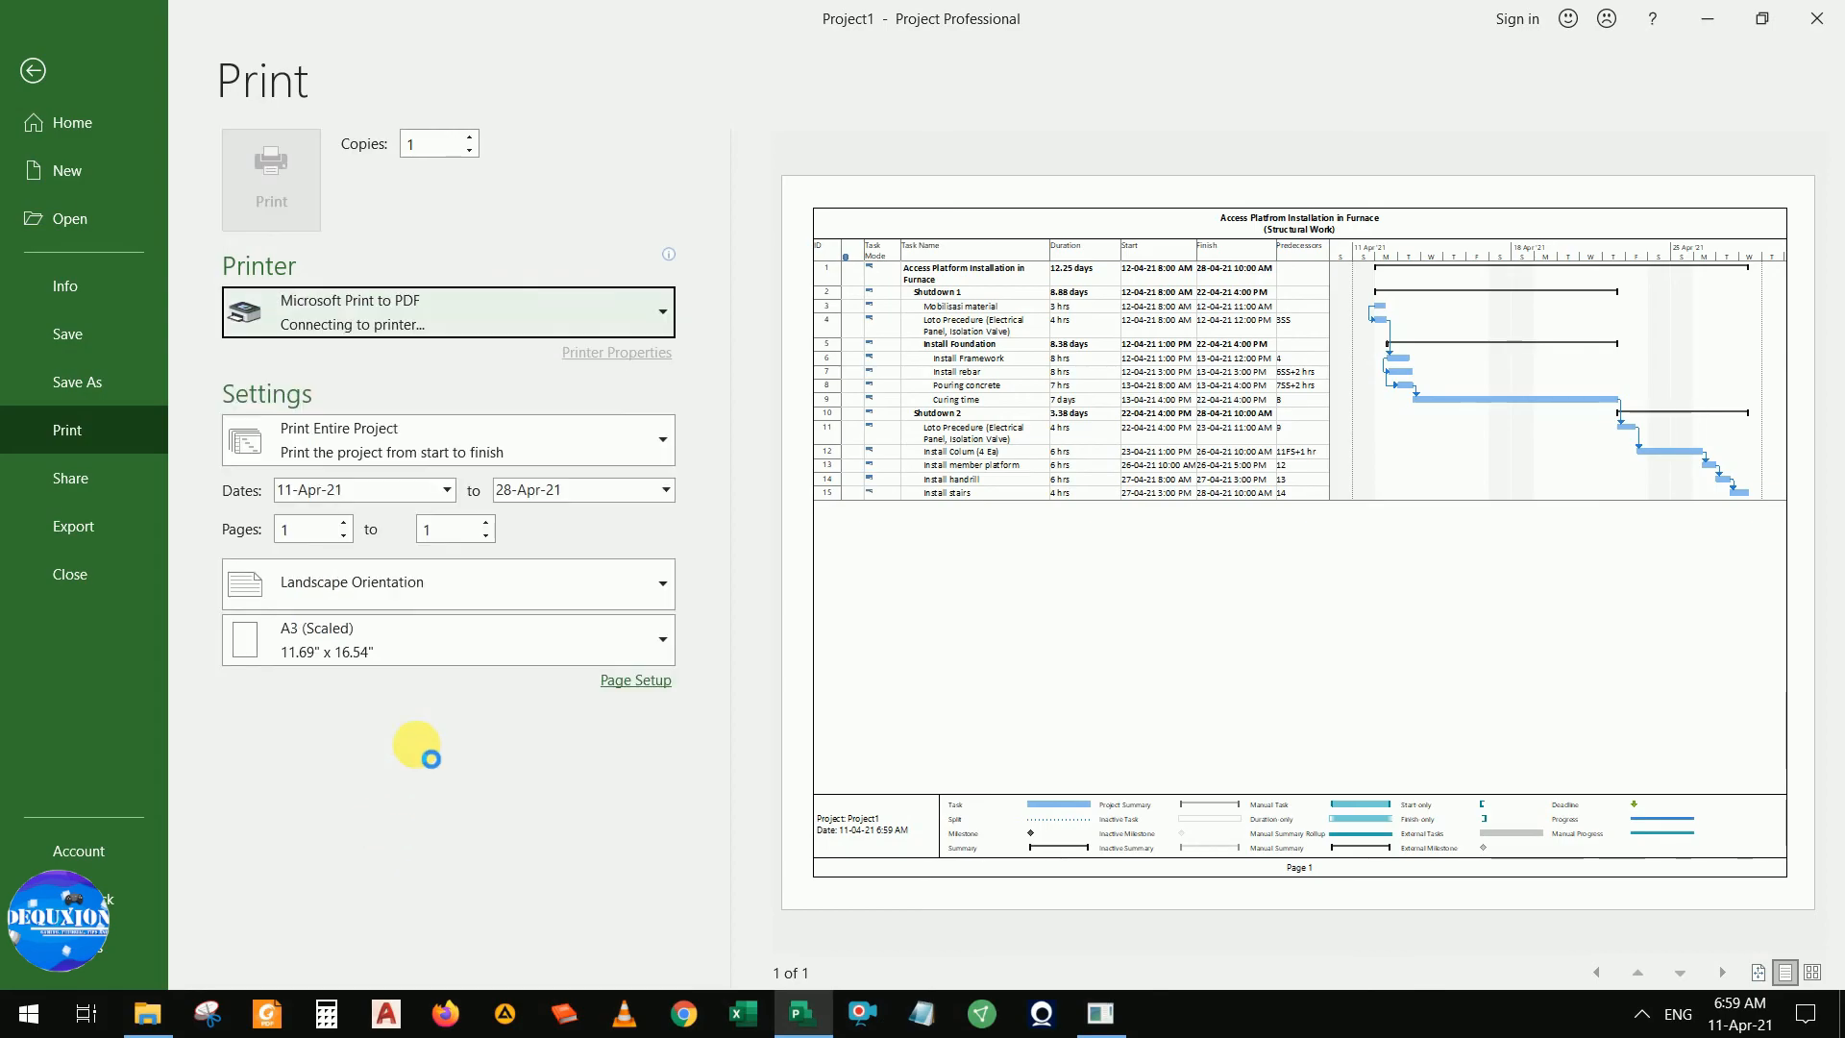
click(274, 190)
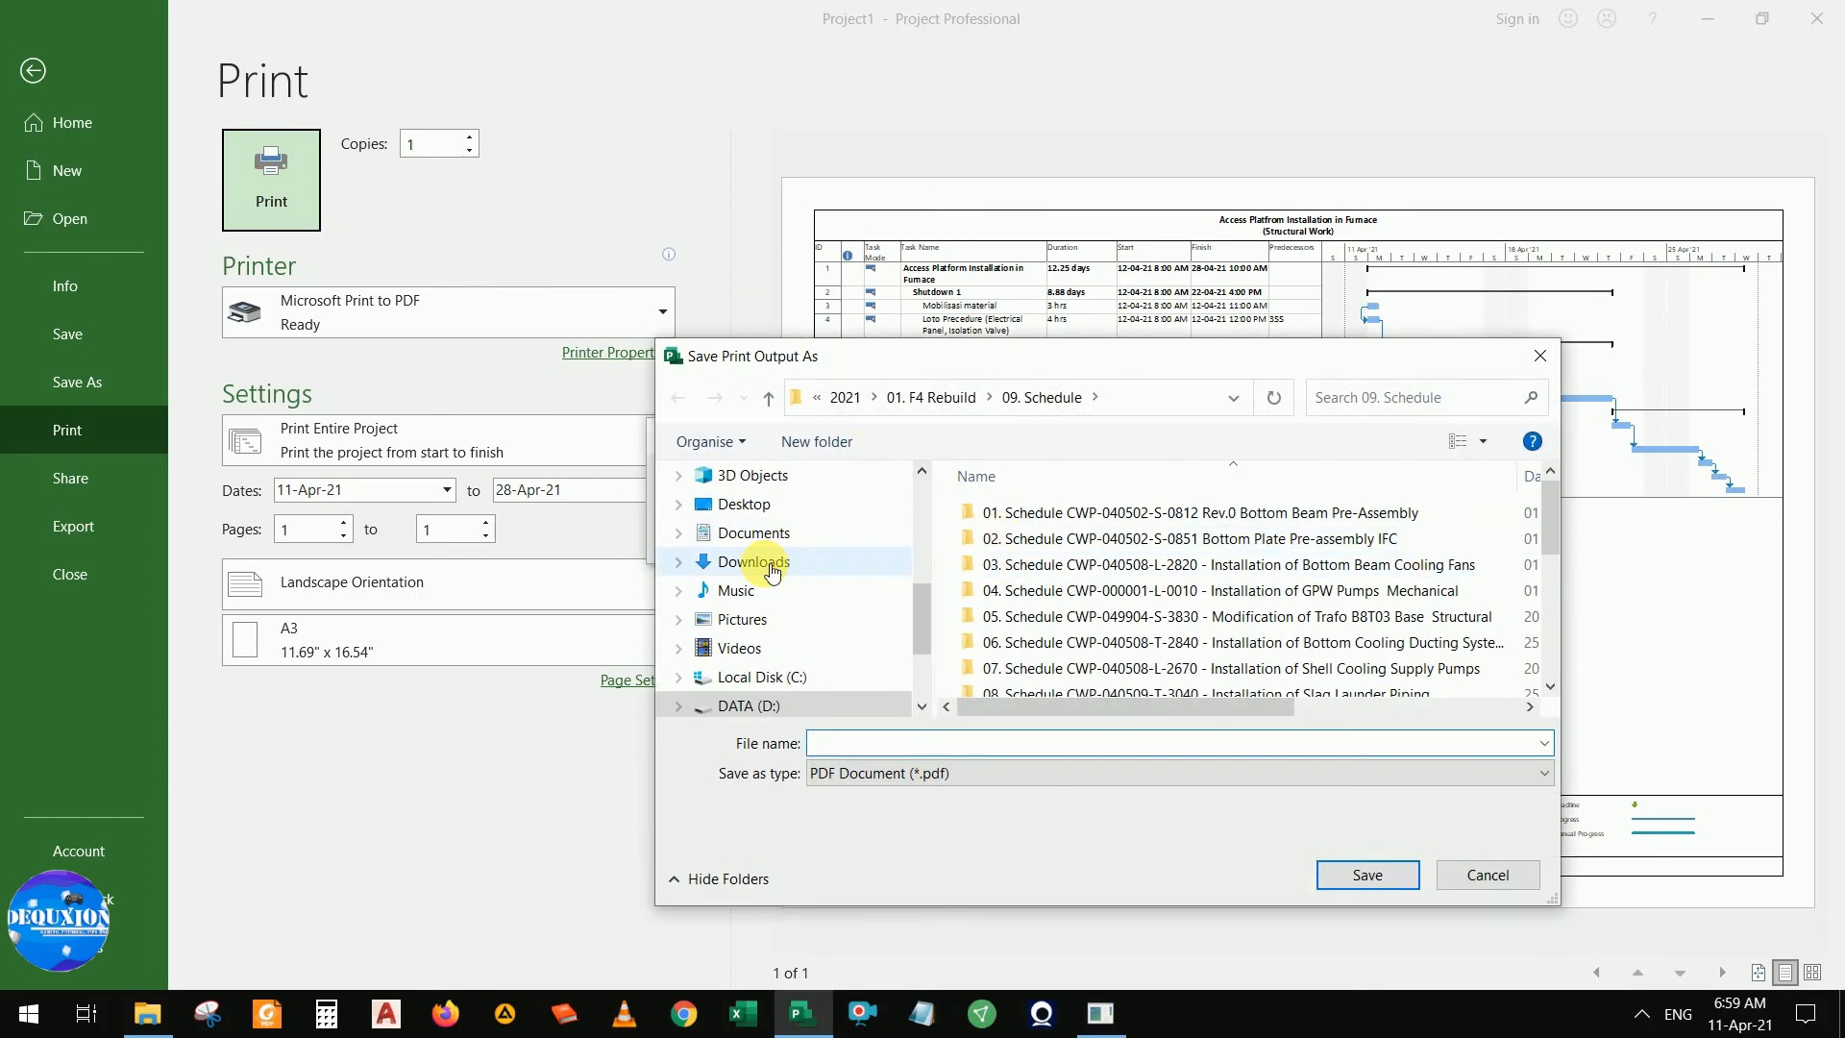
Save the print output to the Desktop as "Access Platfrom Installation in Furnace ( Structural Work )" in PDF format
scroll(754, 555, up, 5)
click(846, 549)
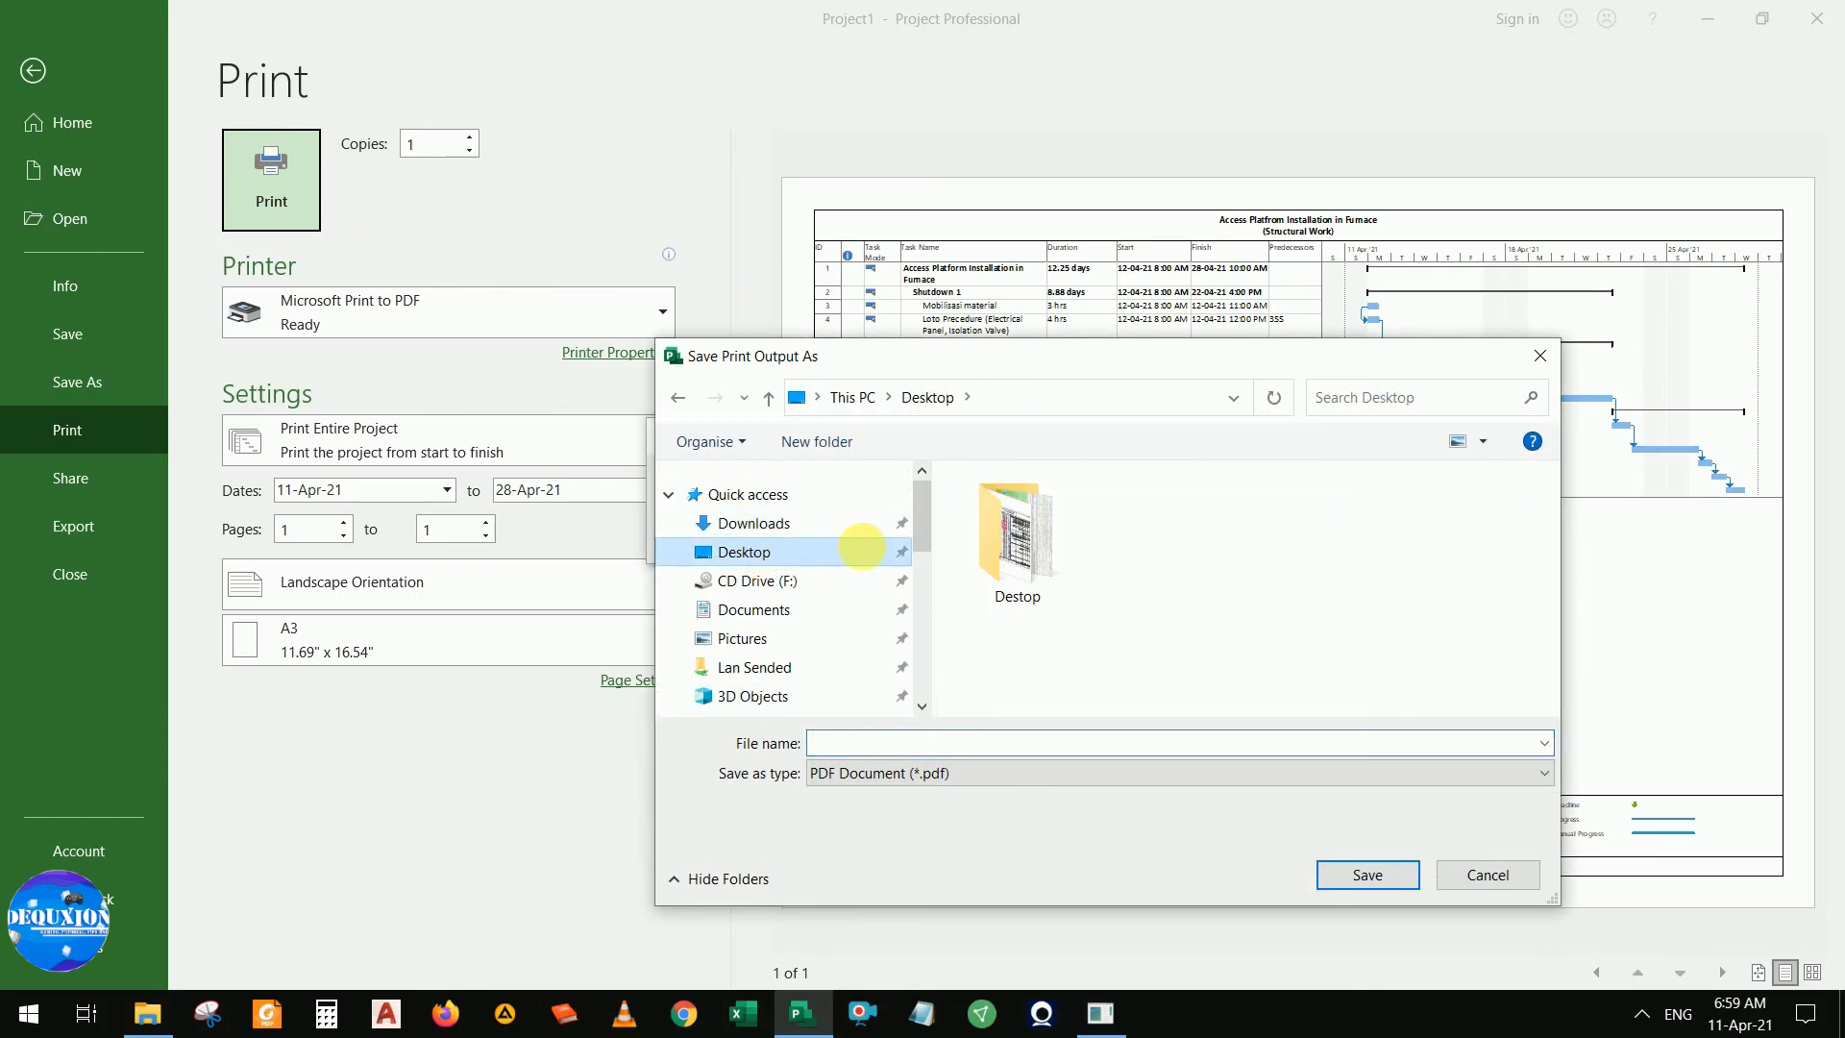
click(911, 745)
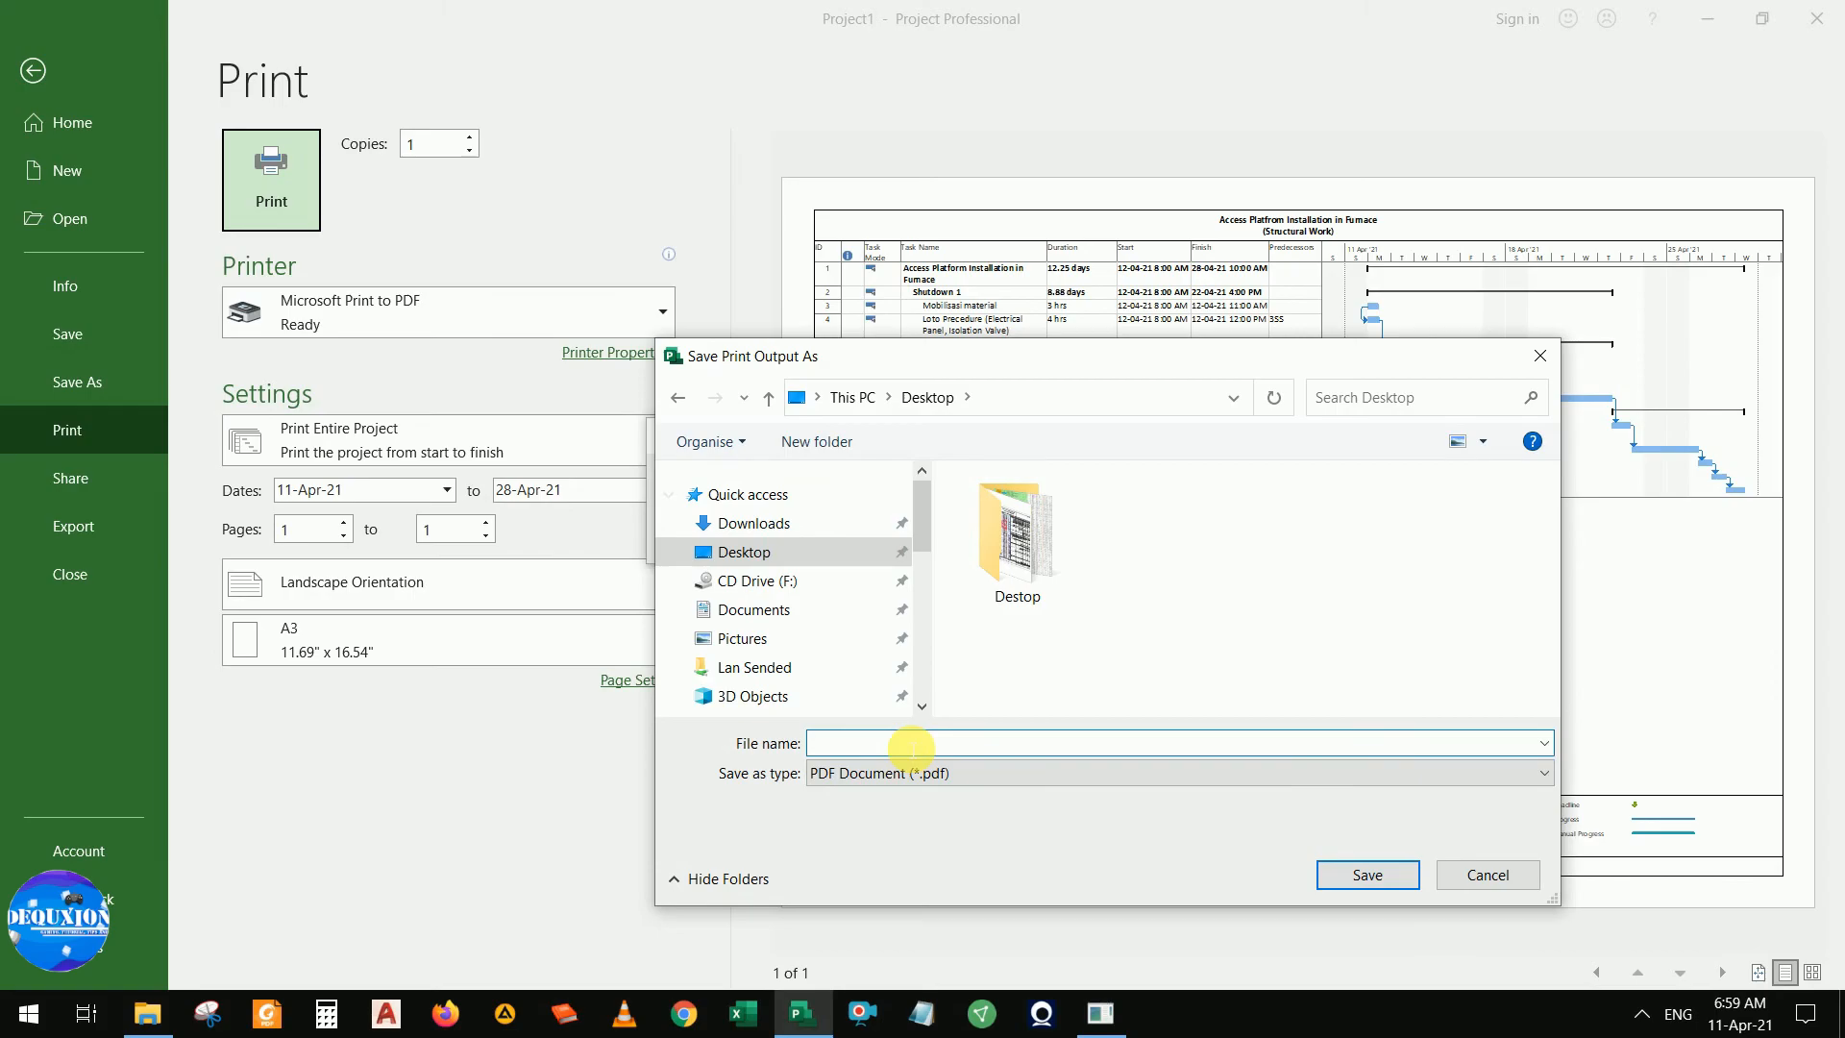
text(Acc)
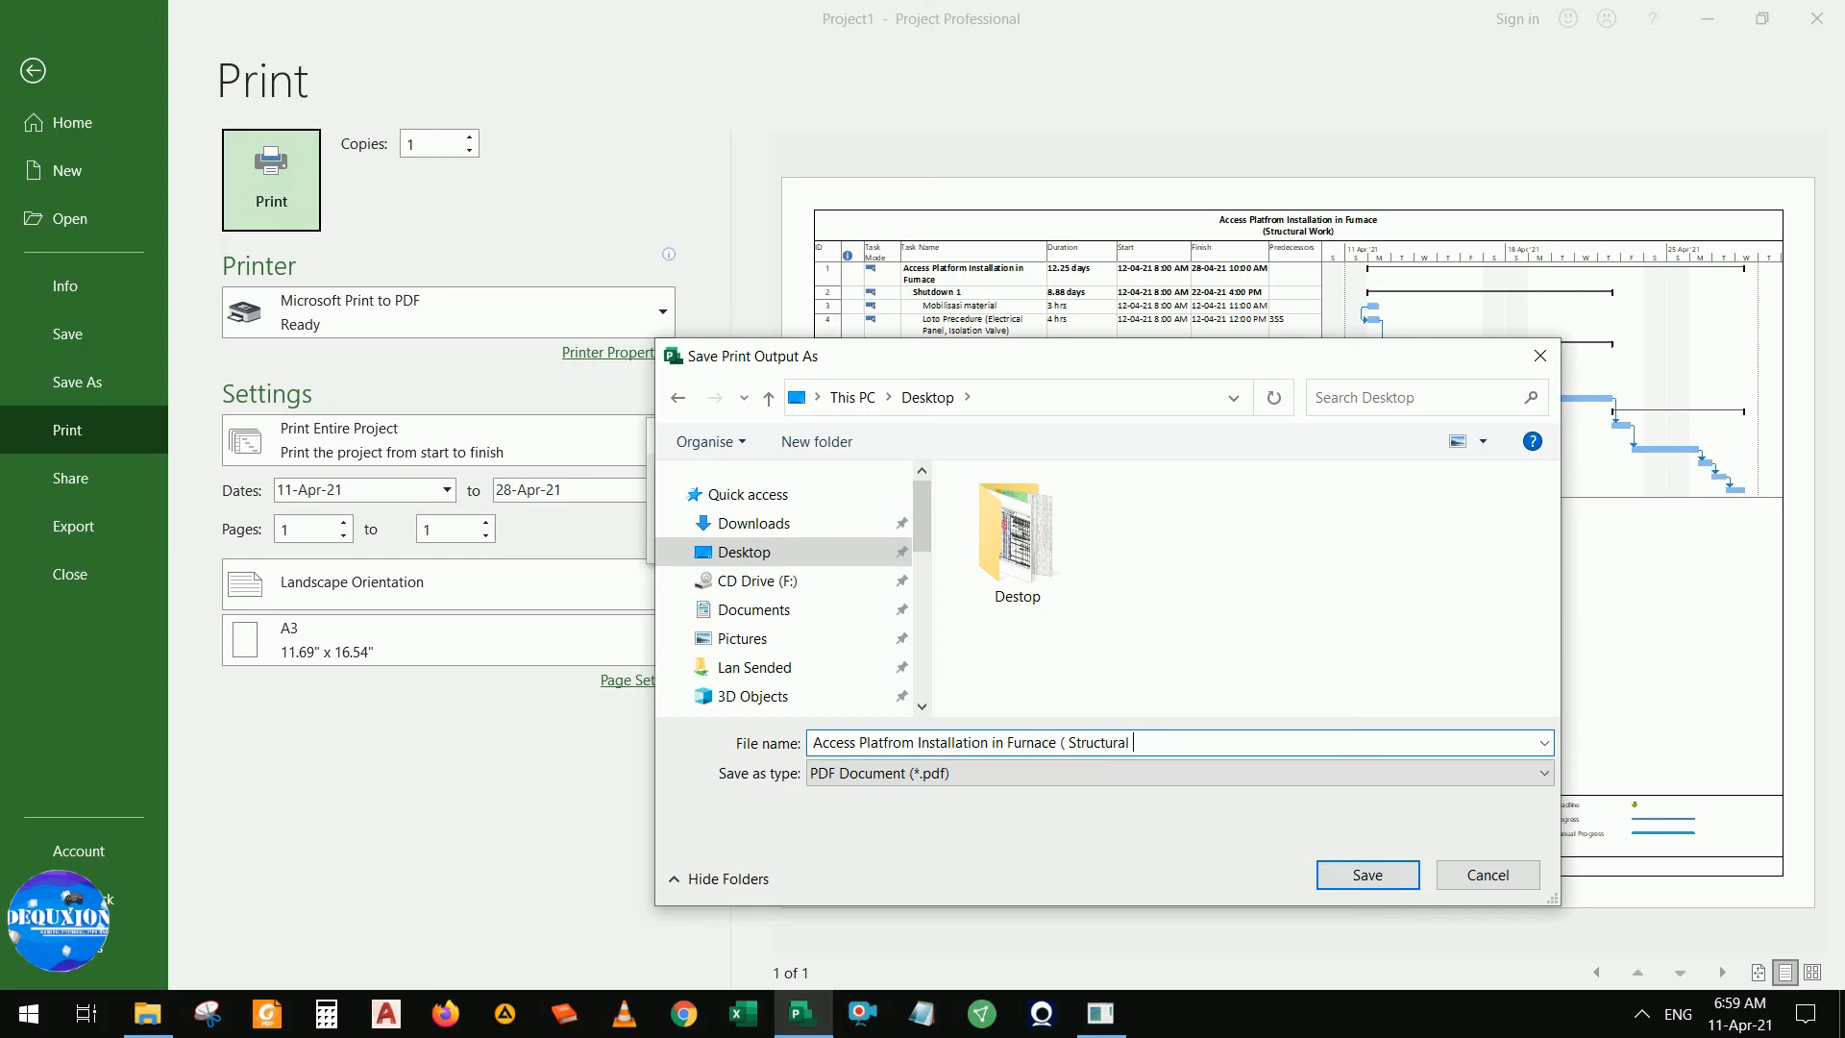
key(Return)
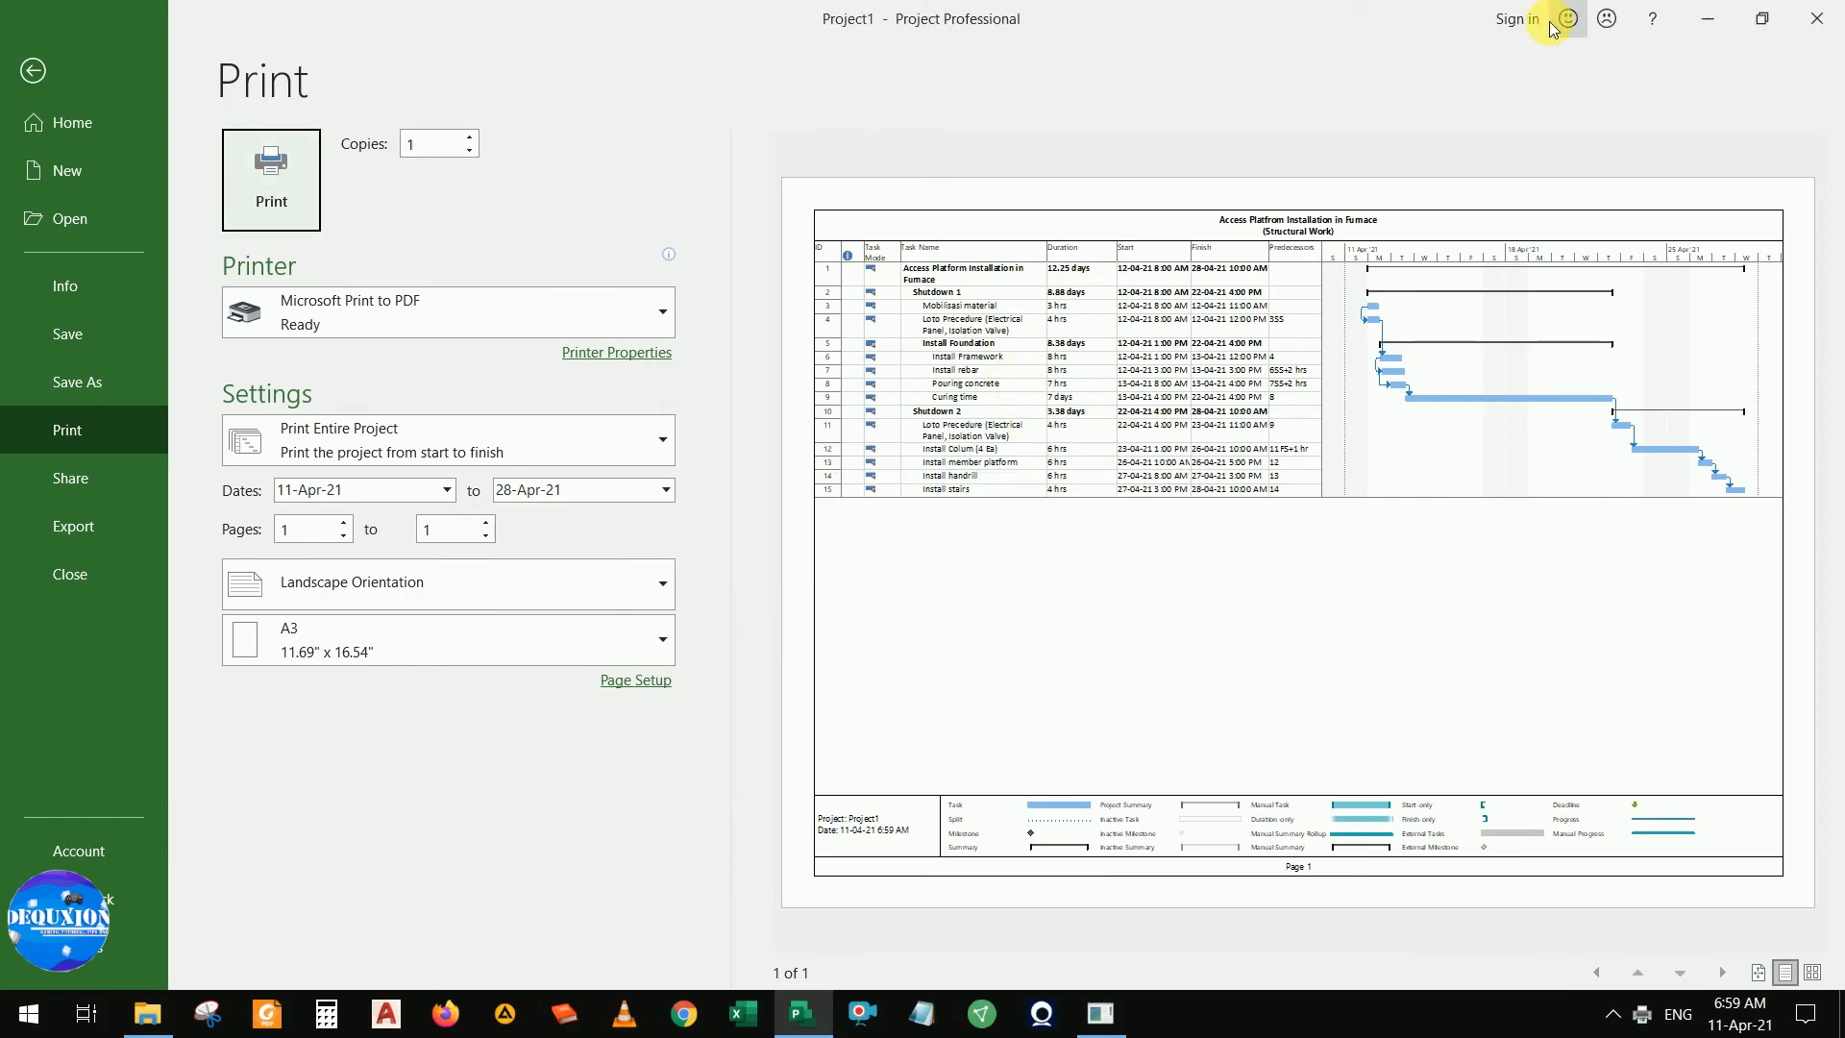
Switch to the desktop and open the saved schedule PDF in Foxit Reader to check the printout
click(1708, 18)
double_click(50, 244)
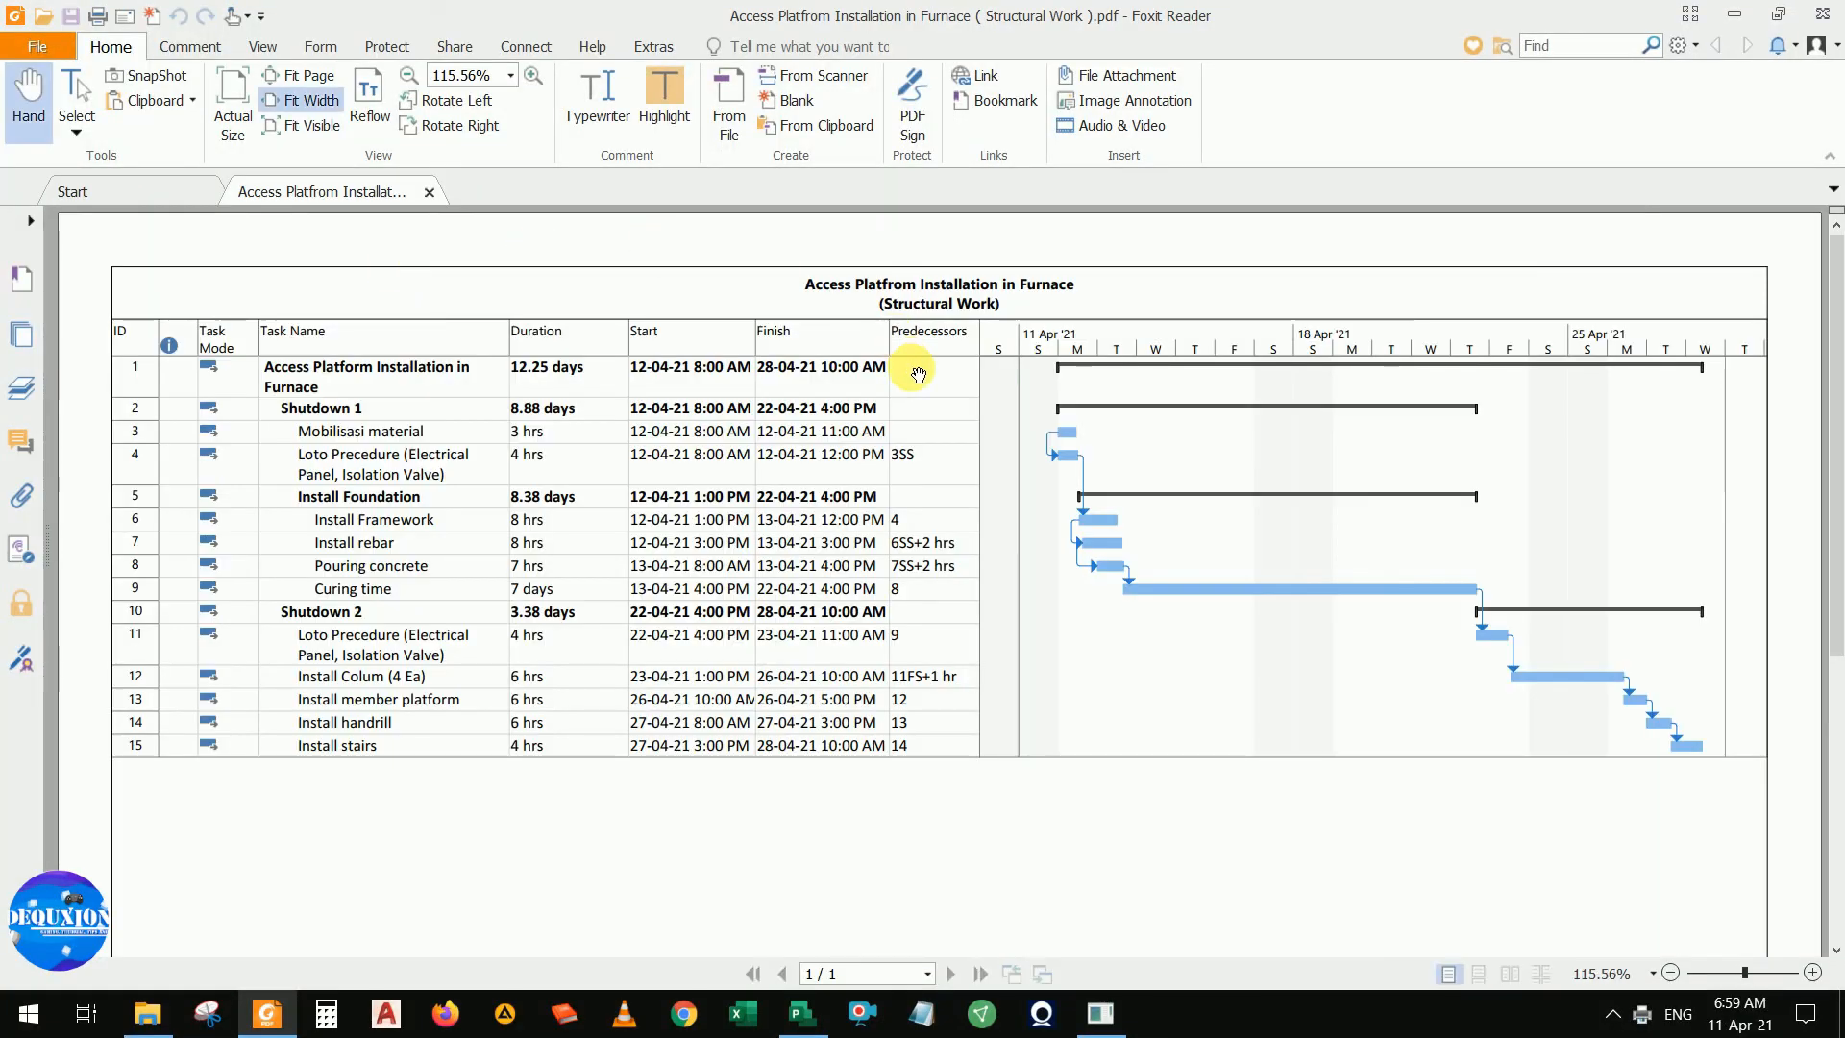
scroll(711, 384, down, 1)
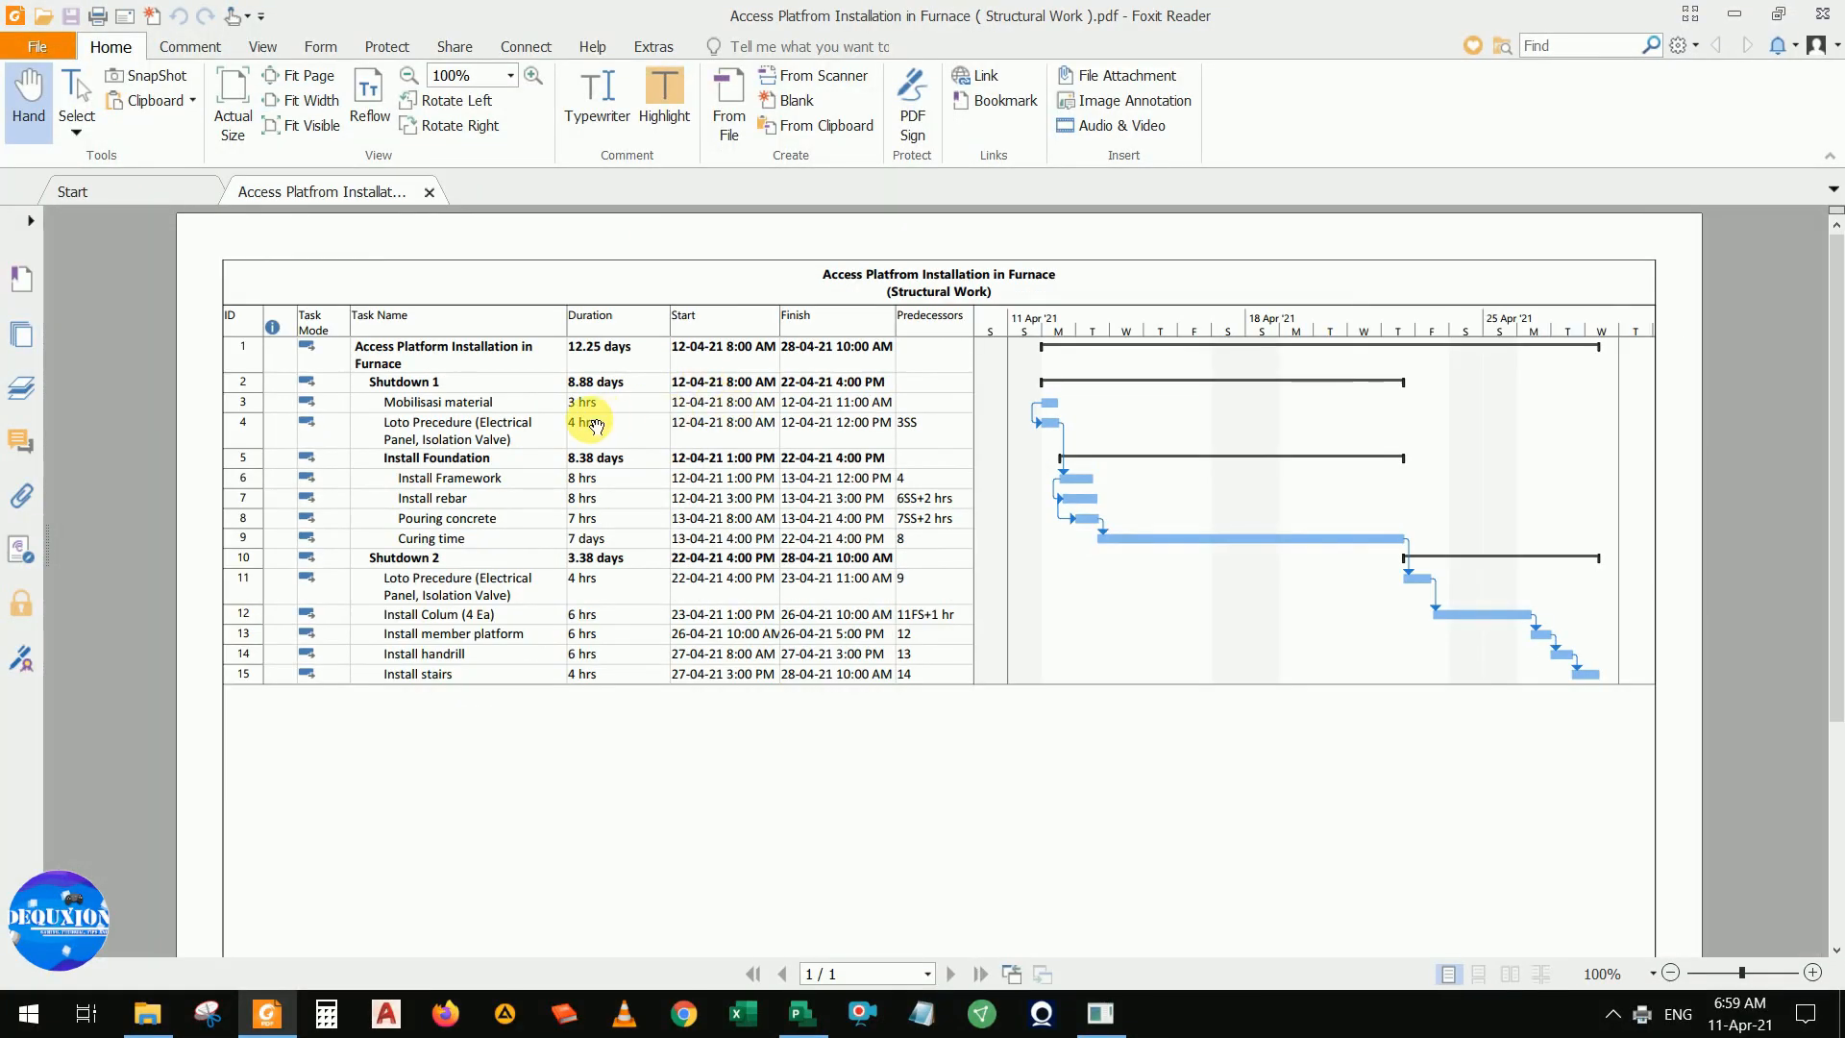